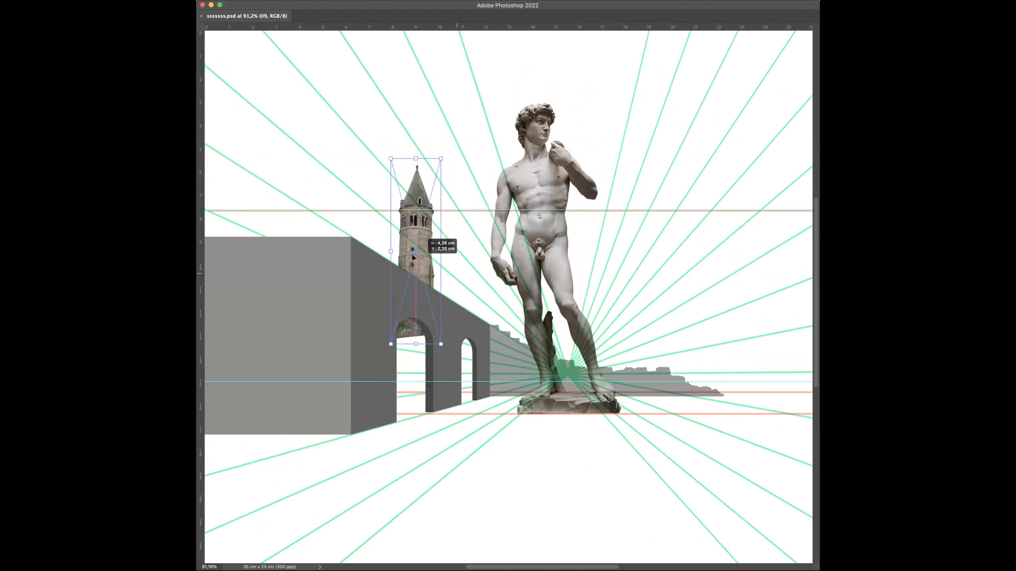
- Place the stone tower image behind the perspective wall, over the first arch
key(Return)
key(f)
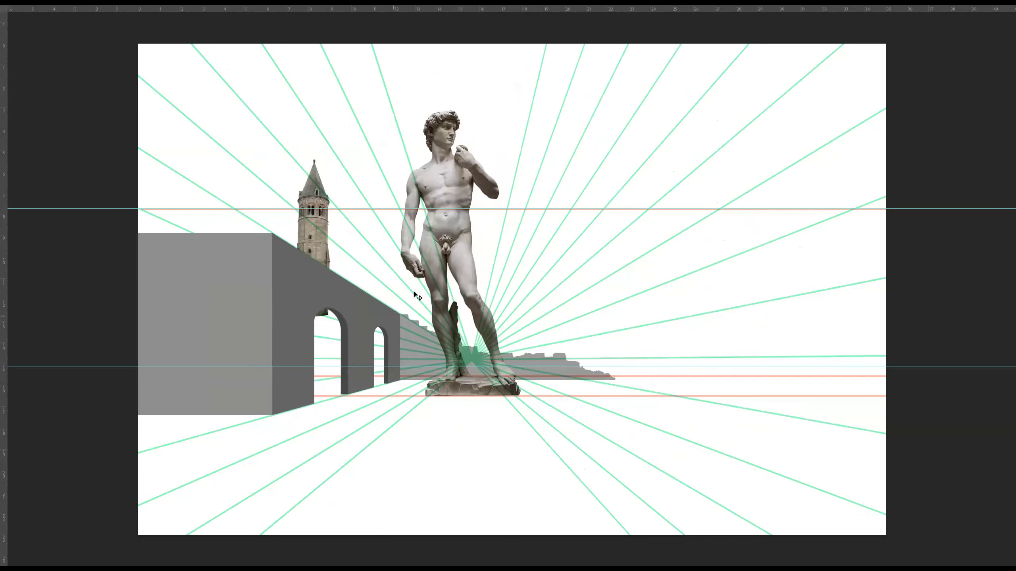
drag(280, 230, 338, 225)
drag(489, 243, 416, 247)
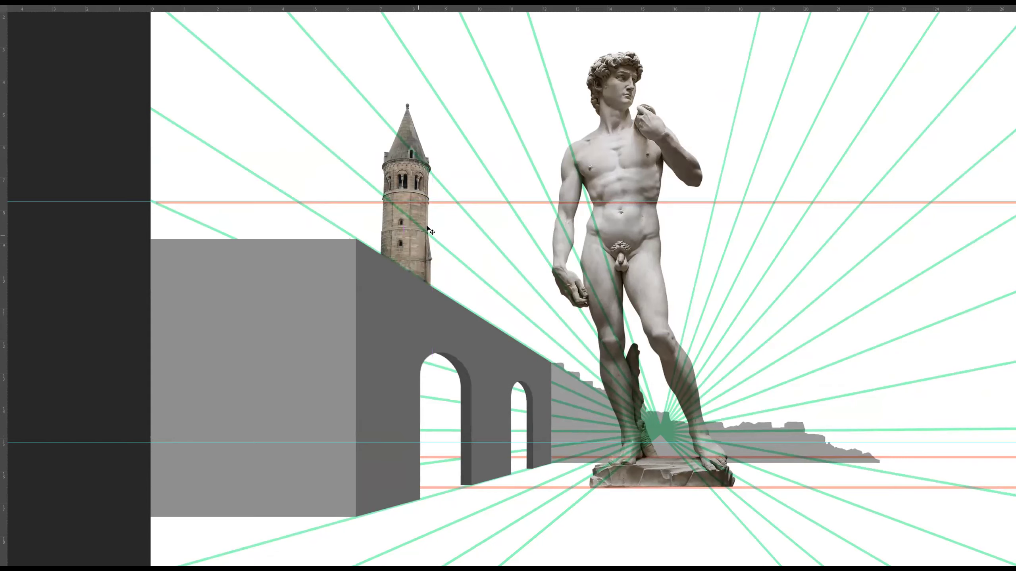
scroll(410, 154, up, 3)
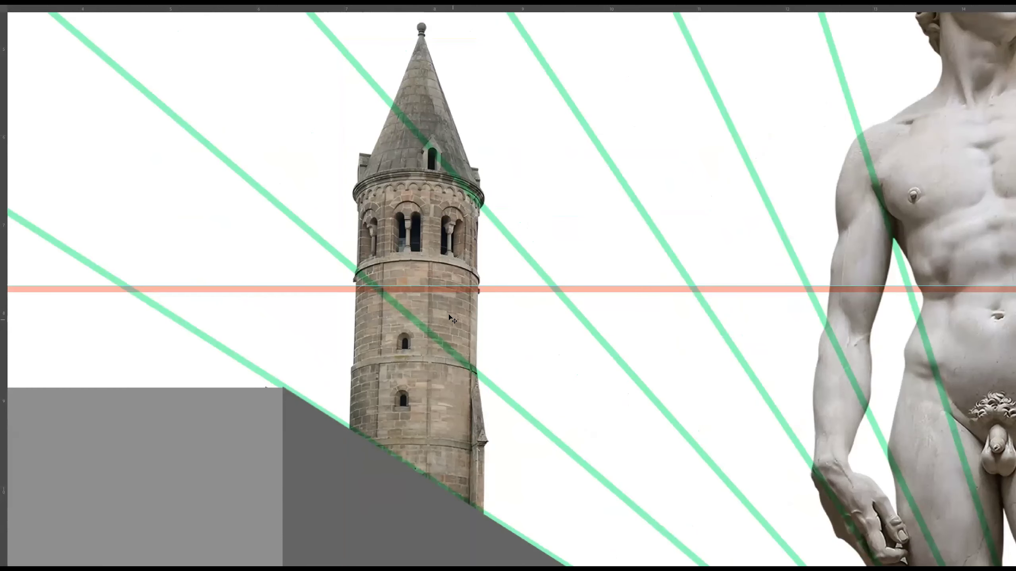
scroll(402, 259, down, 3)
alt+click(401, 259)
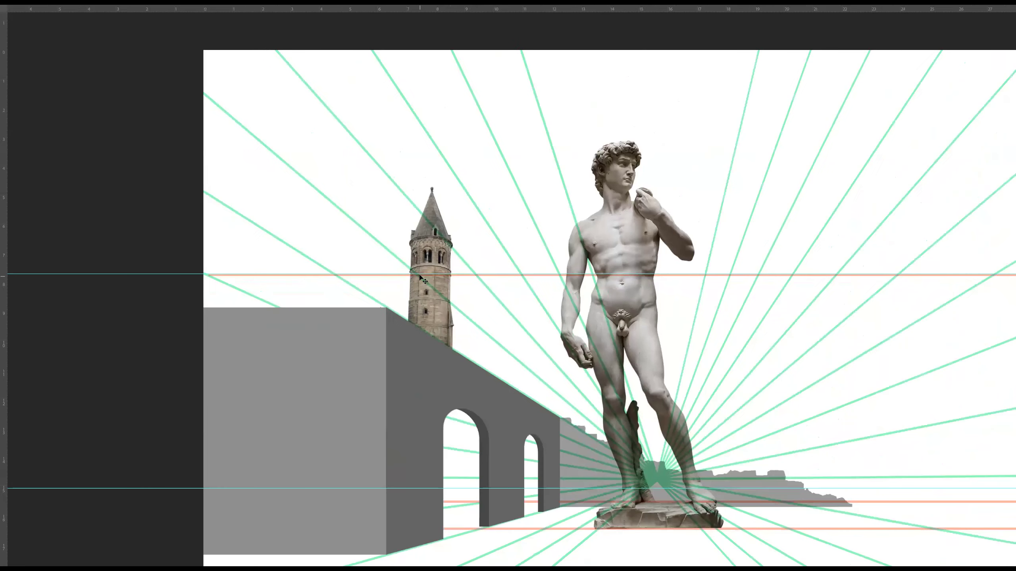
- Enlarge the tower slightly, tilt it a little counterclockwise and shift it farther along the wall
key(ctrl+t)
drag(488, 288, 491, 285)
drag(448, 326, 479, 327)
drag(497, 413, 518, 430)
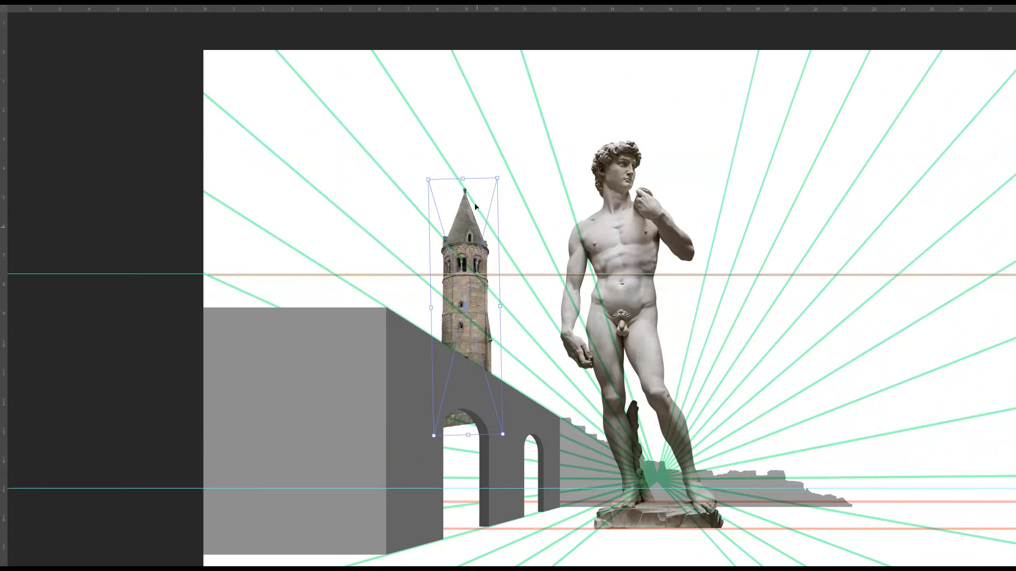
drag(483, 273, 486, 279)
key(Return)
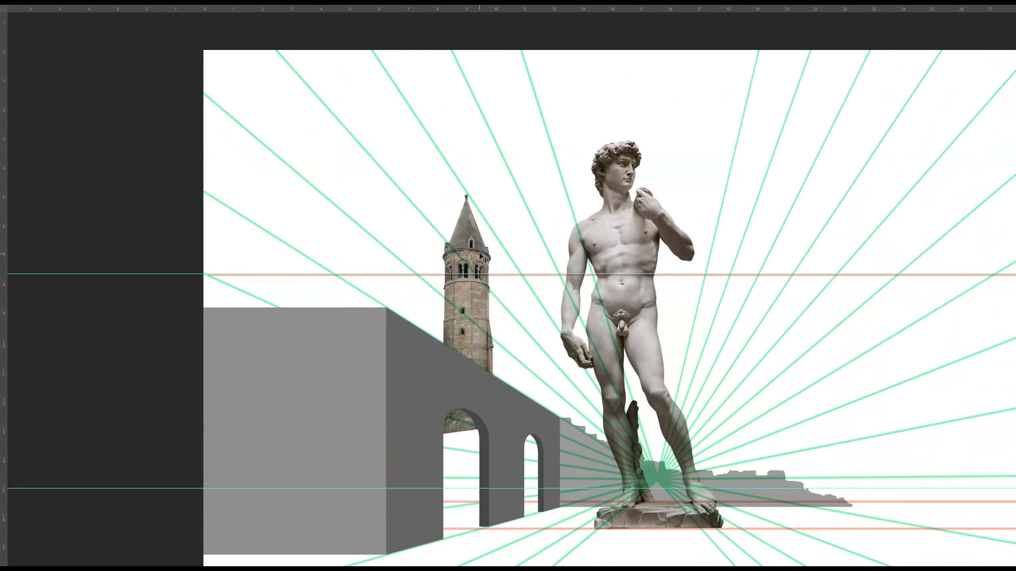
- Add a smaller copy of the tower near the wall's corner and nudge the larger tower up and toward it
key(ctrl+t)
drag(499, 186, 483, 248)
mouse_move(442, 309)
mouse_down()
mouse_move(425, 297)
mouse_move(427, 323)
mouse_up()
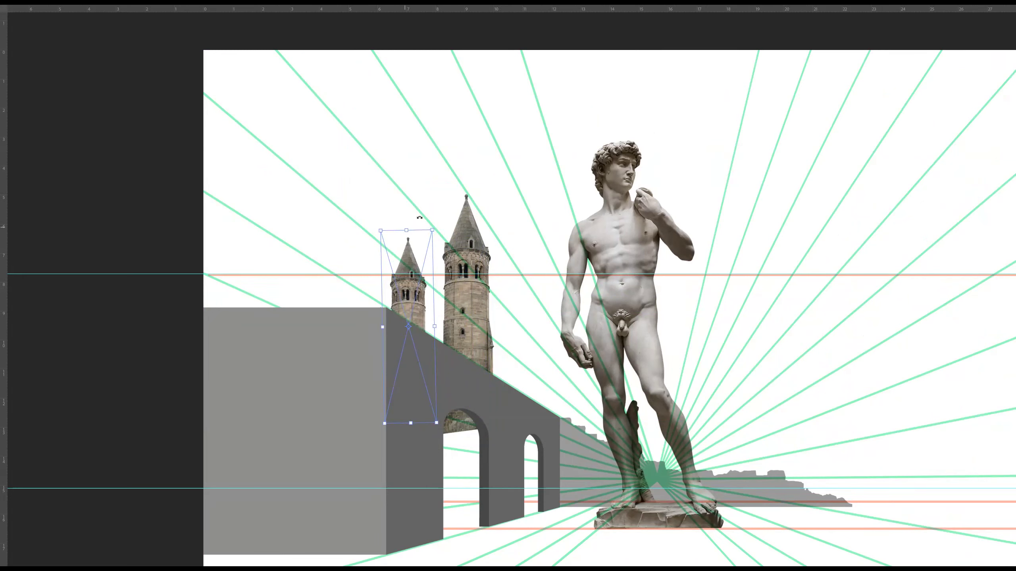
key(Return)
drag(465, 242, 461, 239)
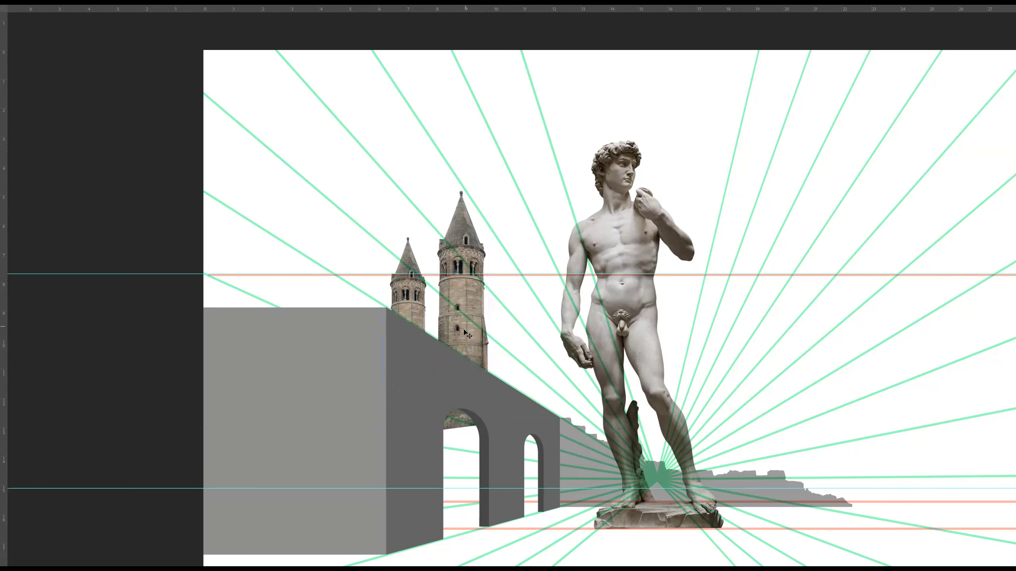
- Merge the two tower layers, 09 and 09 copia, into one layer
key(Tab)
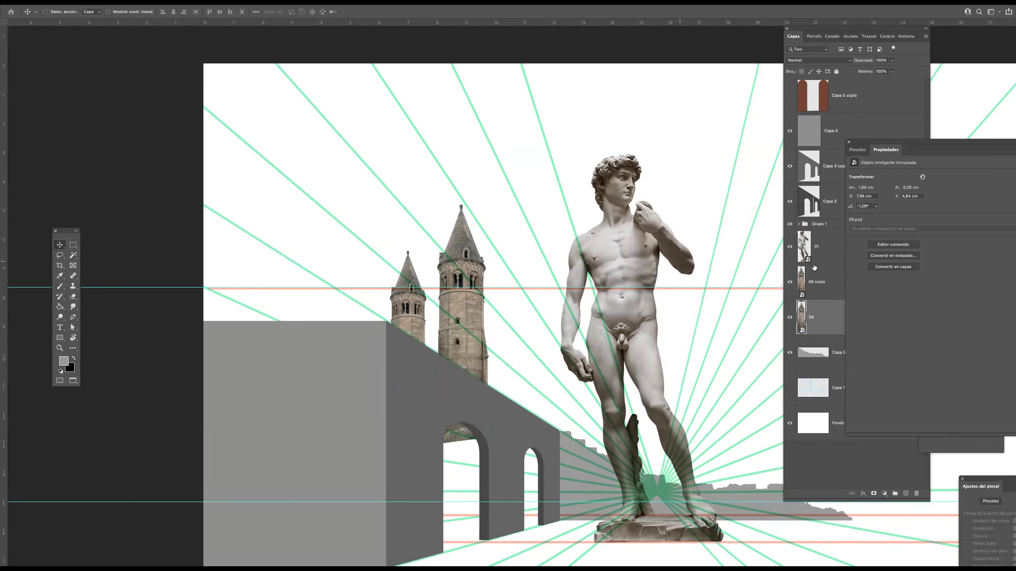
shift+click(816, 291)
key(ctrl+e)
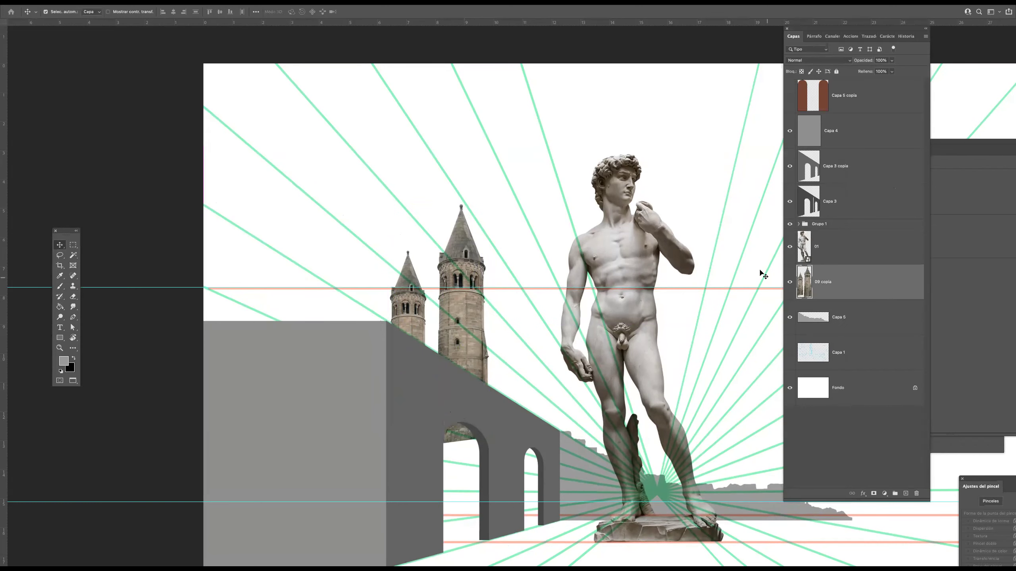
- Lasso and delete the tower remains that show through the wall's first arch
key(l)
mouse_move(495, 418)
mouse_down()
mouse_move(448, 527)
mouse_move(496, 471)
mouse_up()
key(ctrl+d)
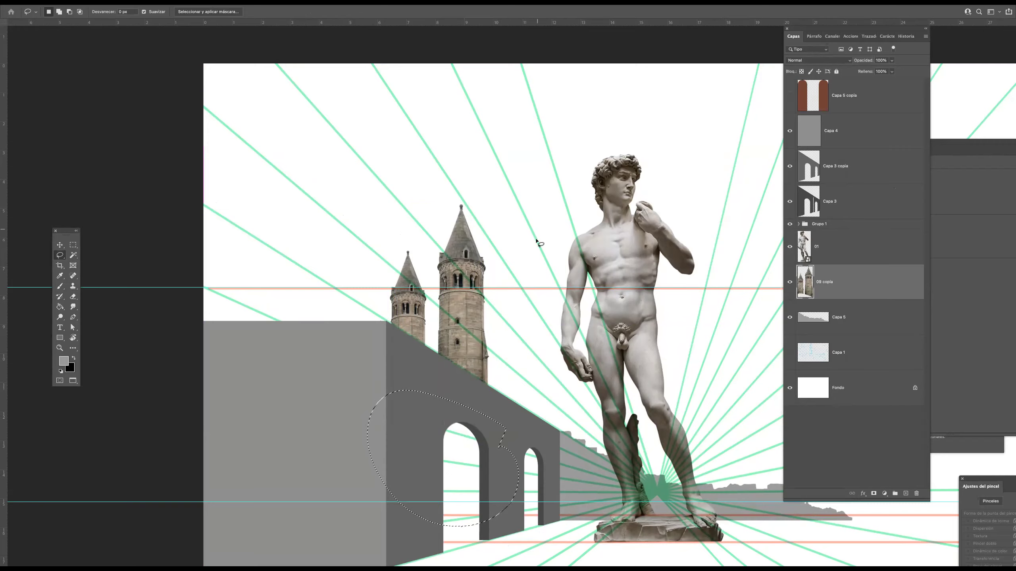
key(Tab)
drag(480, 303, 466, 304)
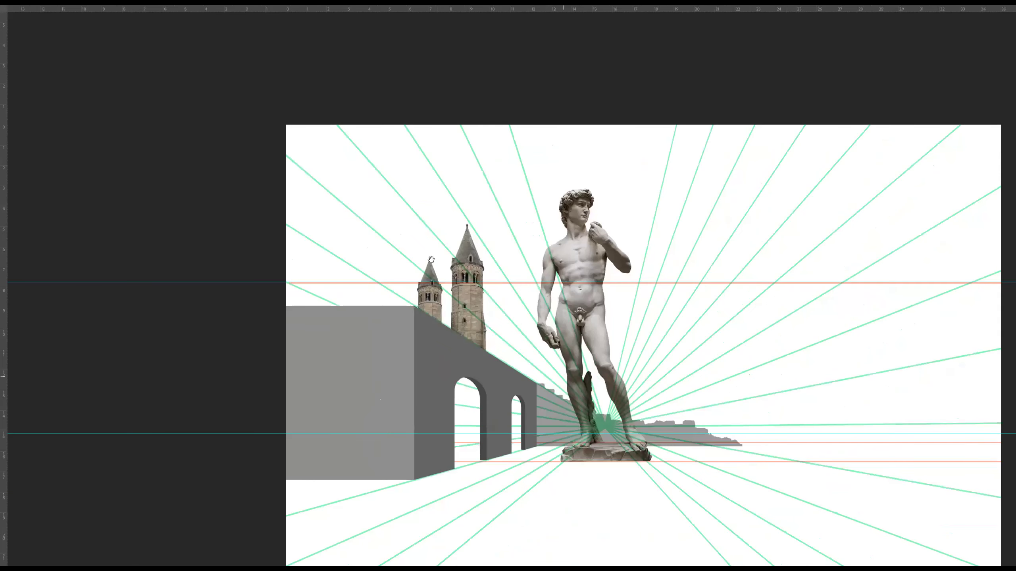
drag(430, 259, 419, 255)
- Place the golden dome image 07 behind the statue and wall, and move it across the canvas
key(f)
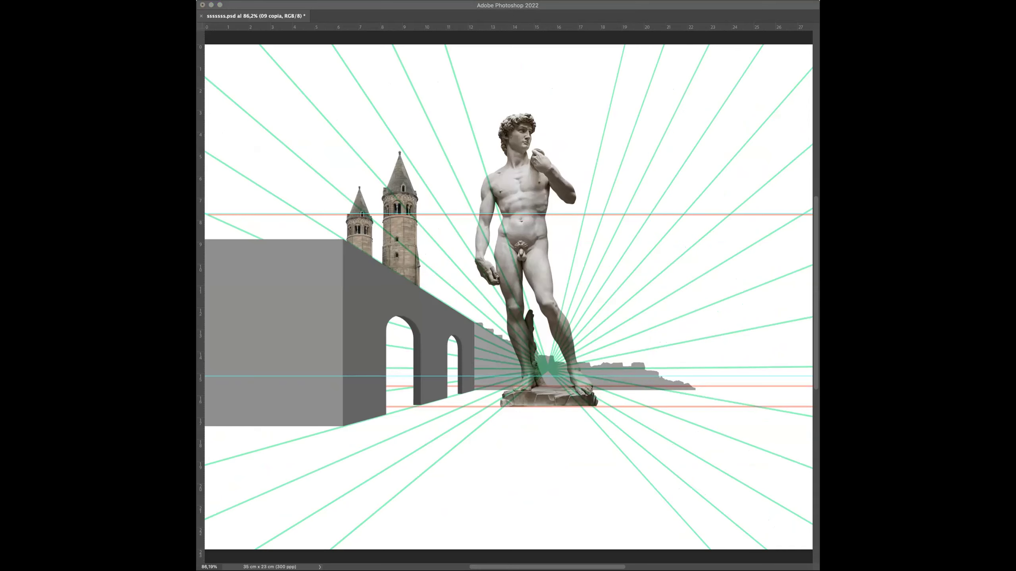
drag(437, 258, 385, 249)
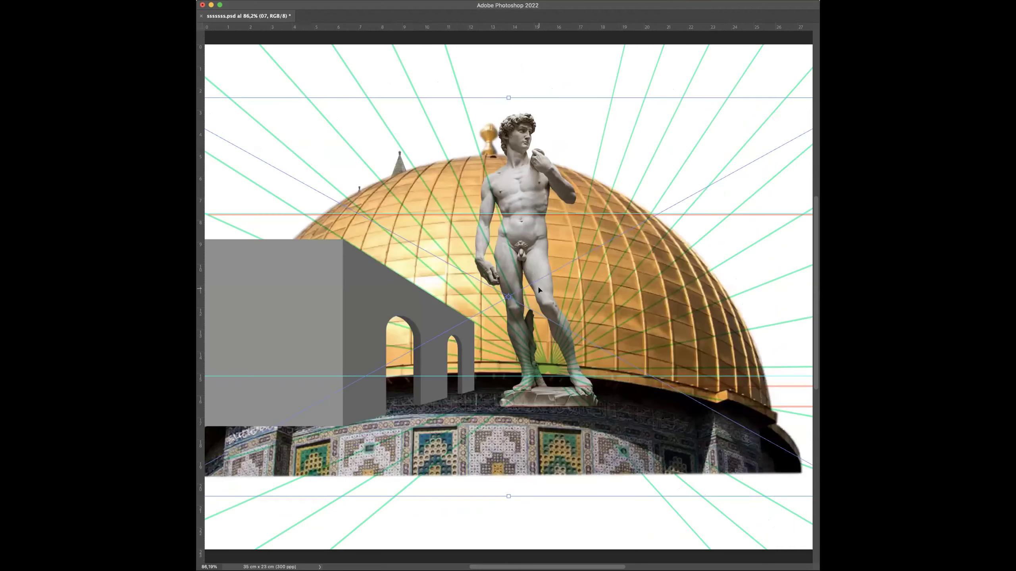
key(Return)
key(f)
drag(592, 264, 640, 235)
- Scale the golden dome down strongly and position it behind the grey block, beside the smaller tower
key(ctrl+t)
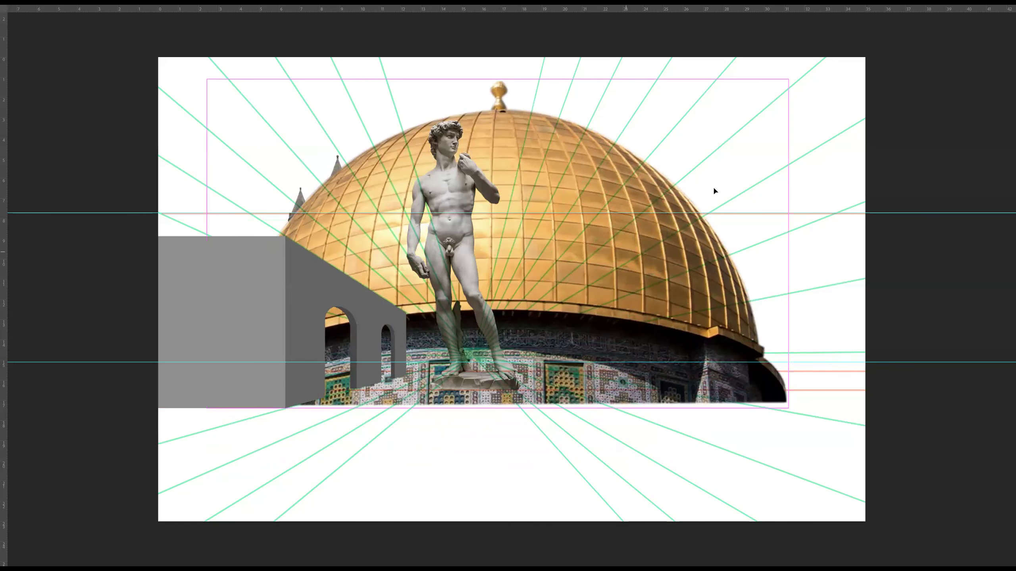
drag(845, 59, 312, 263)
drag(168, 284, 181, 274)
drag(300, 247, 289, 243)
key(Return)
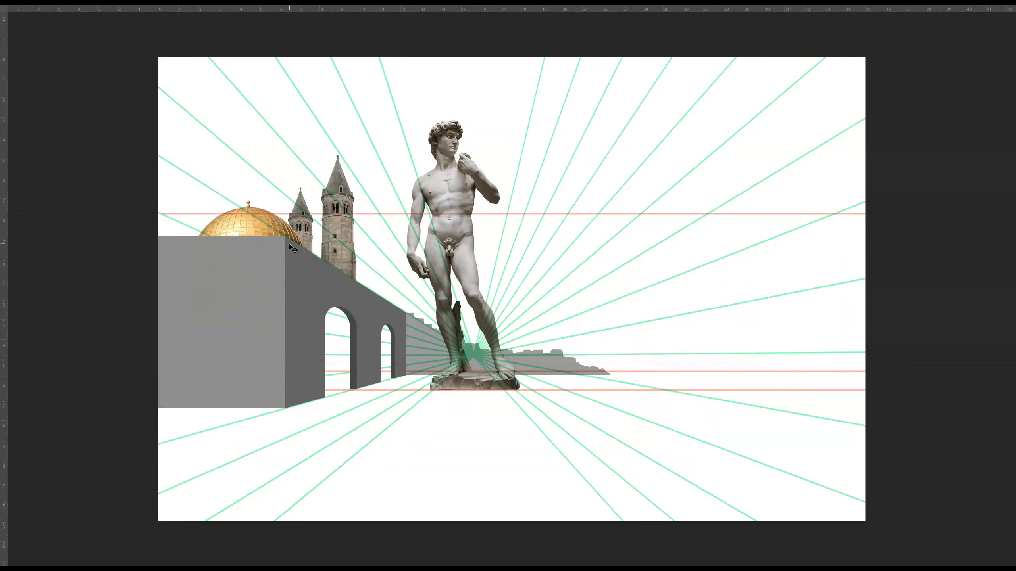
- Show the blue sketch layer Capa 1 as a composition reference
key(Tab)
click(815, 400)
click(790, 387)
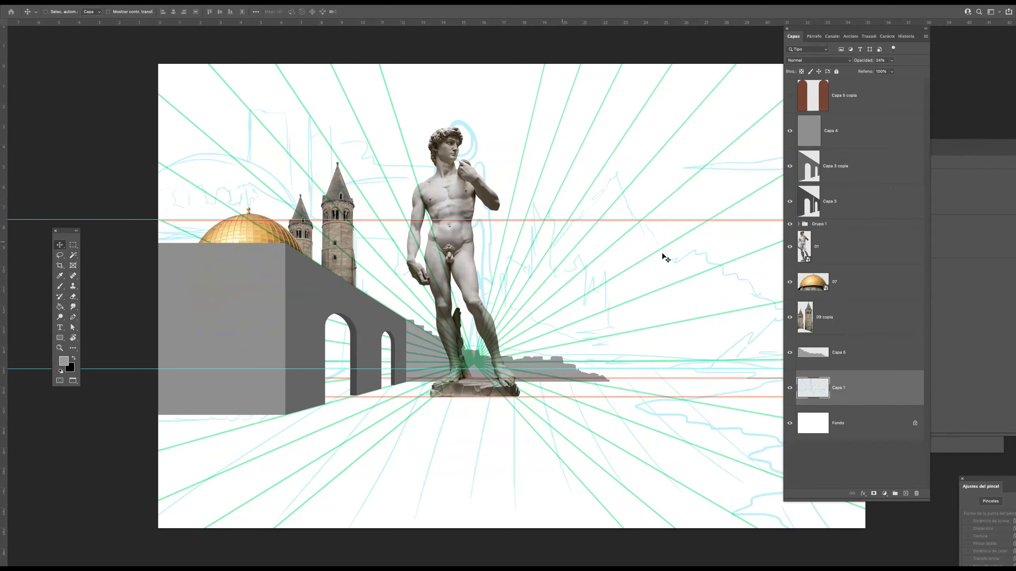
key(Tab)
- Raise the golden dome above the block, enlarge it slightly and fine-tune its position next to the towers
drag(247, 227, 241, 219)
key(ctrl+t)
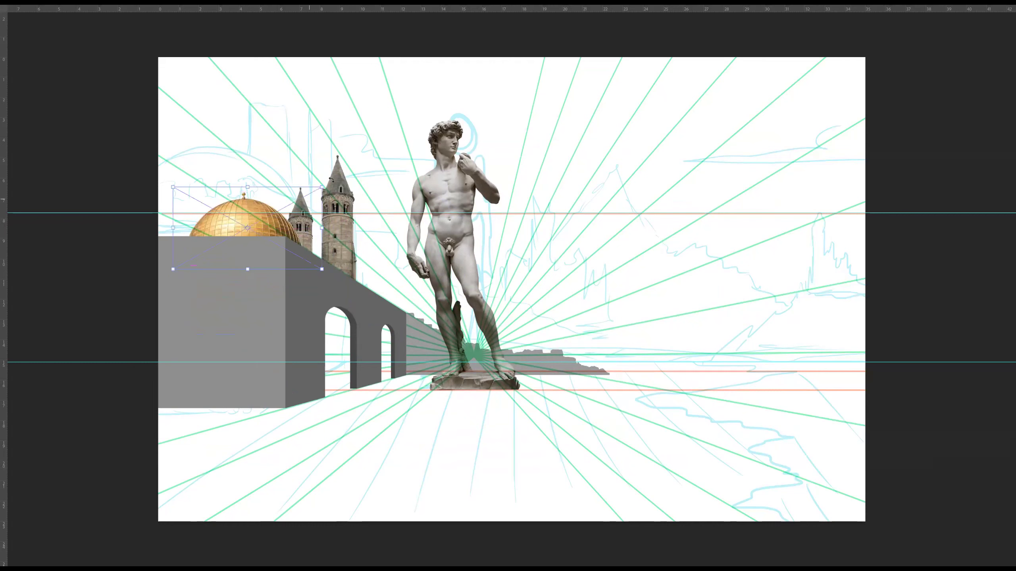
drag(322, 186, 326, 184)
drag(288, 232, 292, 228)
key(Return)
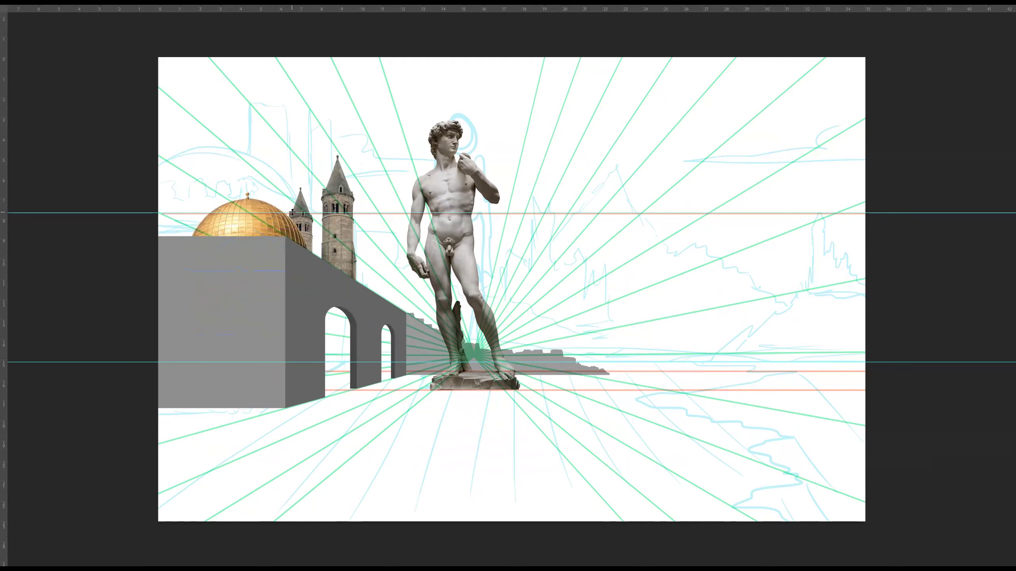
scroll(293, 213, up, 4)
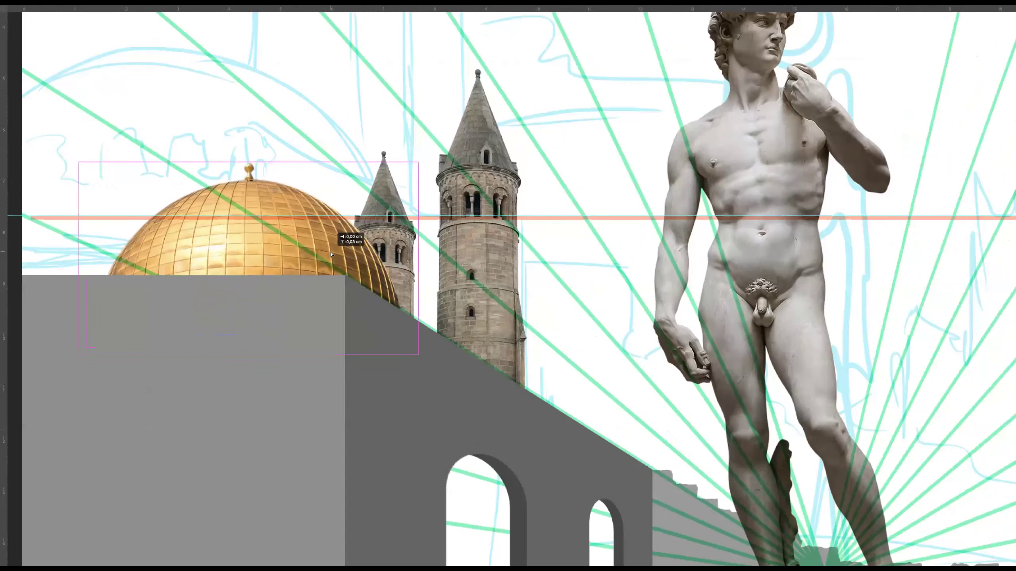
drag(390, 196, 400, 157)
drag(313, 235, 286, 221)
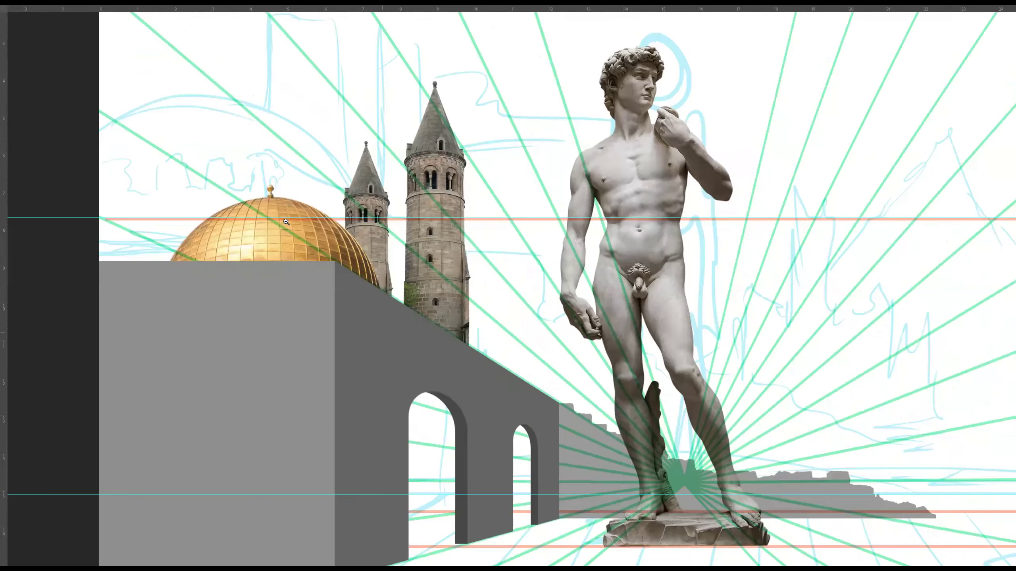
- Flip the golden dome horizontally and nudge it into place behind the block's corner
alt+click(286, 223)
key(v)
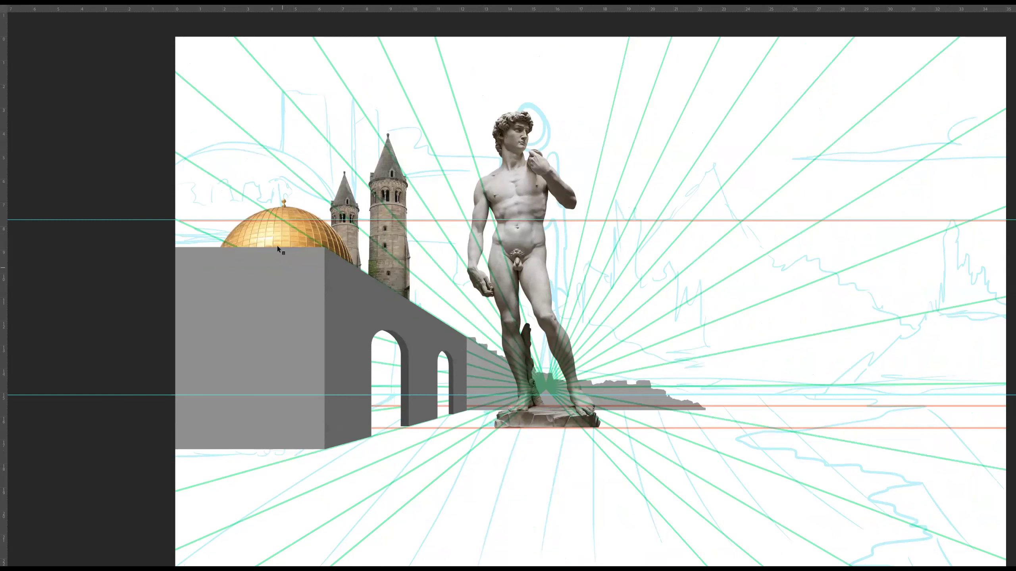
key(ctrl+t)
right_click(293, 246)
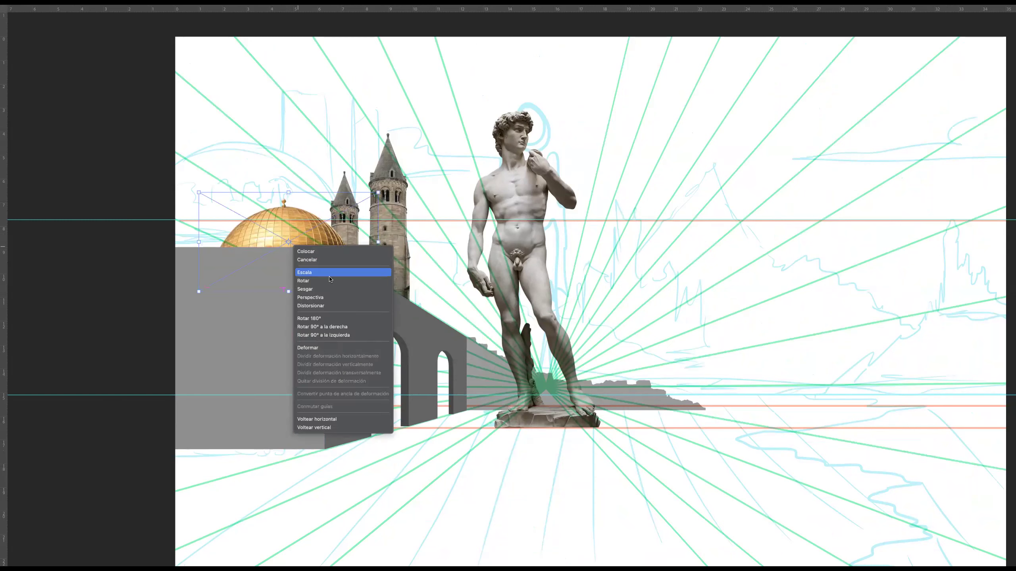
click(326, 420)
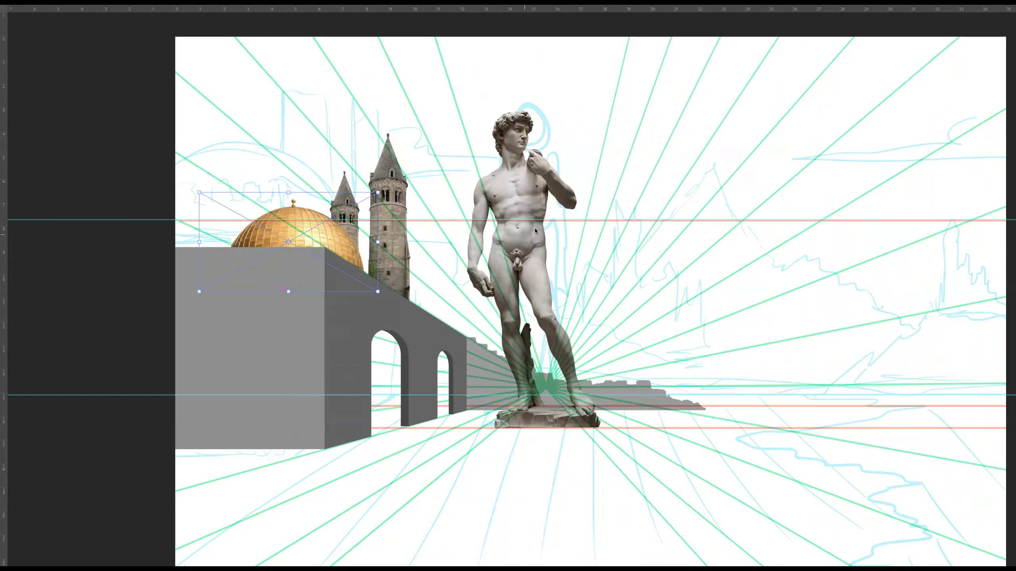
key(Return)
drag(336, 242, 353, 251)
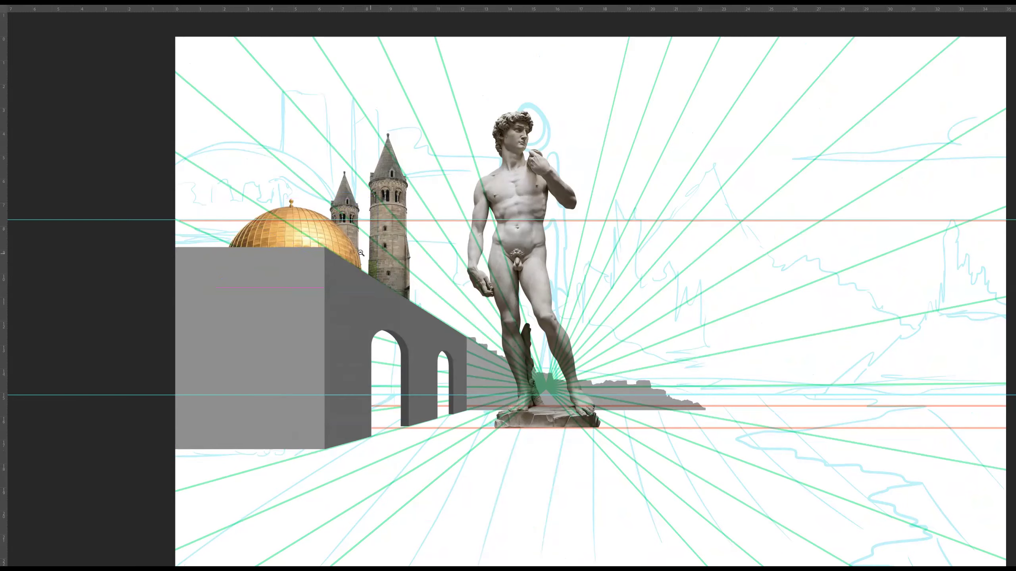
alt+click(361, 253)
drag(349, 250, 350, 252)
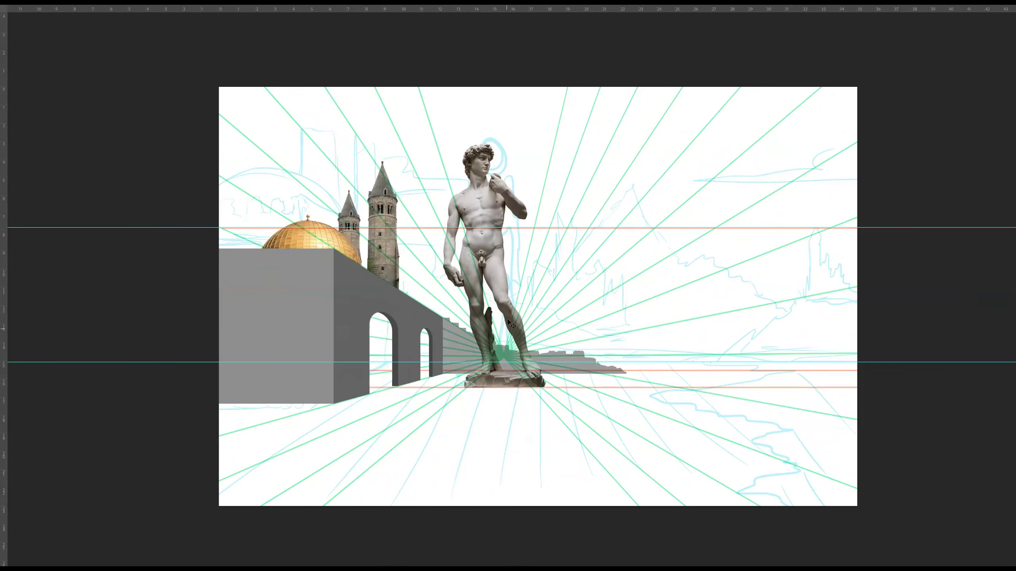
- Place the ruined building image 14 in the composition
key(f)
key(f)
key(super+Tab)
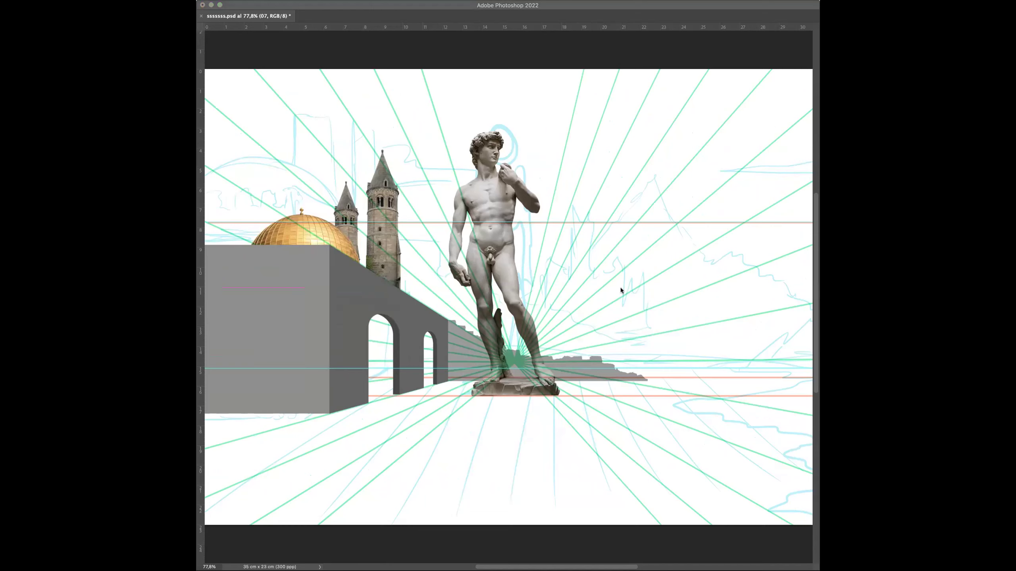
click(452, 343)
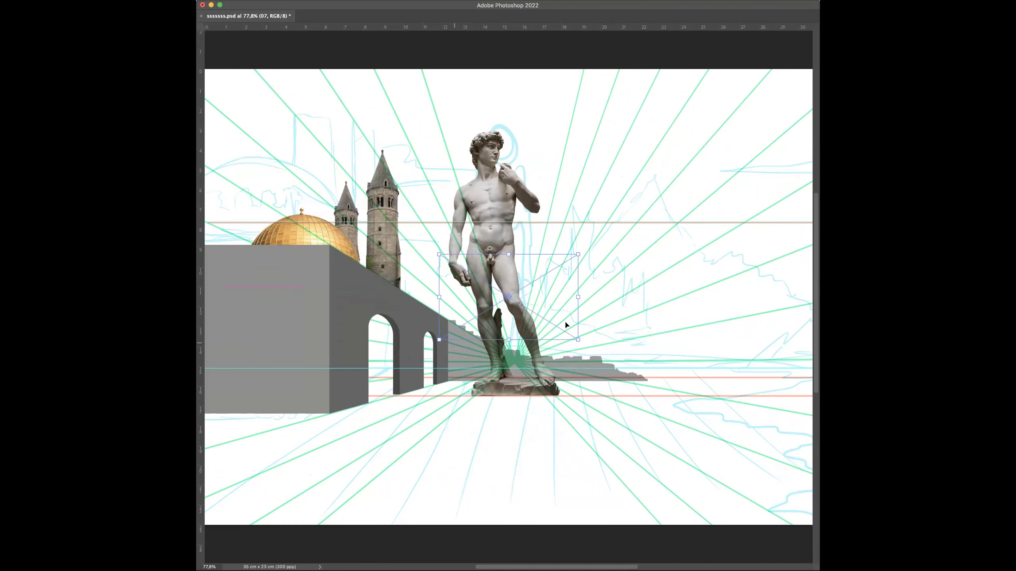
key(Return)
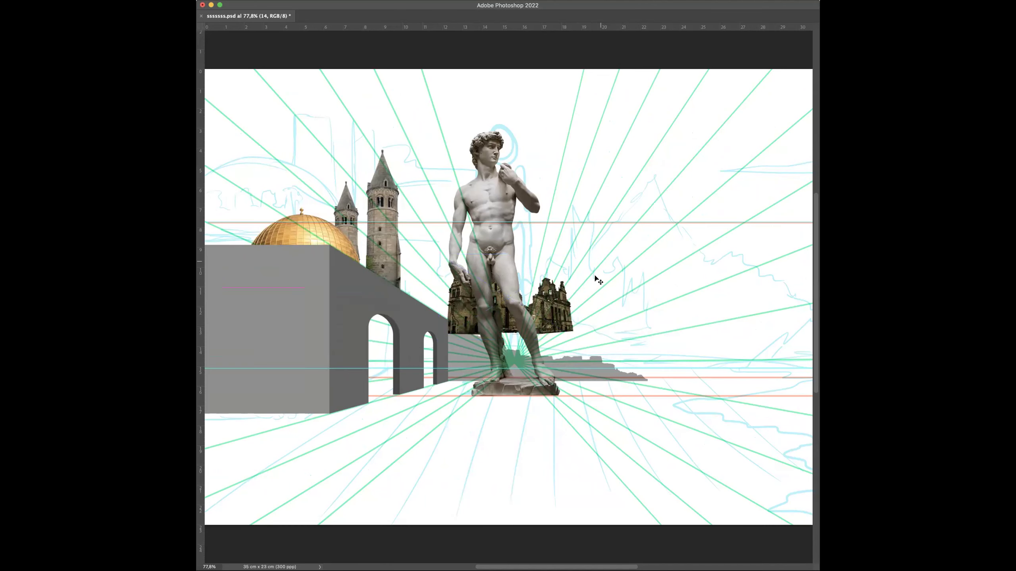
- Move the ruined building to the right side of the statue and lower it onto the horizon
key(f)
drag(501, 313, 590, 315)
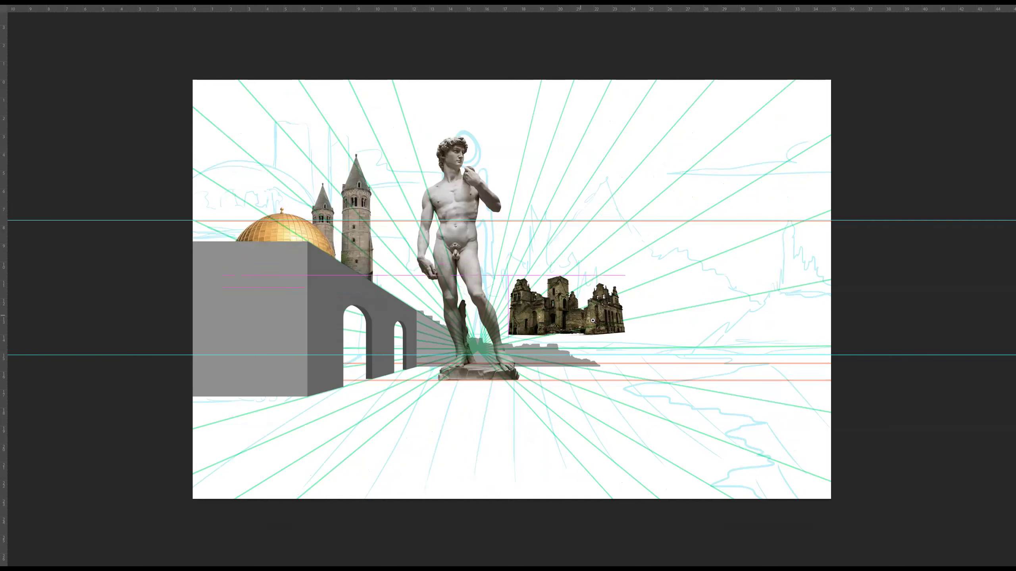
scroll(588, 320, up, 3)
drag(618, 354, 610, 413)
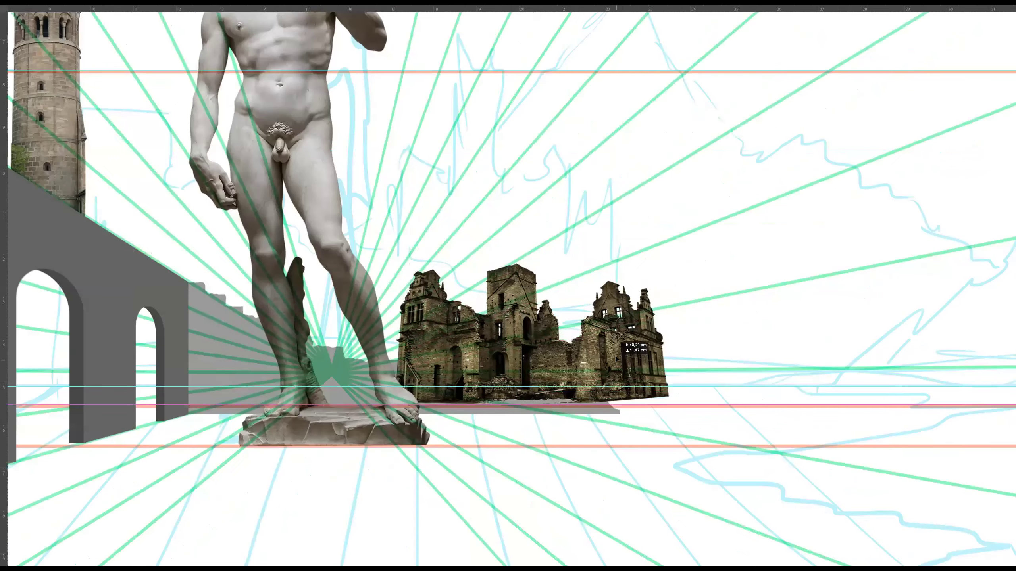
- Send the ruined building's layer behind the distant broken wall and lower the building slightly
key(Tab)
drag(829, 407, 827, 407)
key(Tab)
drag(613, 353, 613, 371)
- Stretch the ruined building taller and distort its corners inward to fit the perspective
key(ctrl+t)
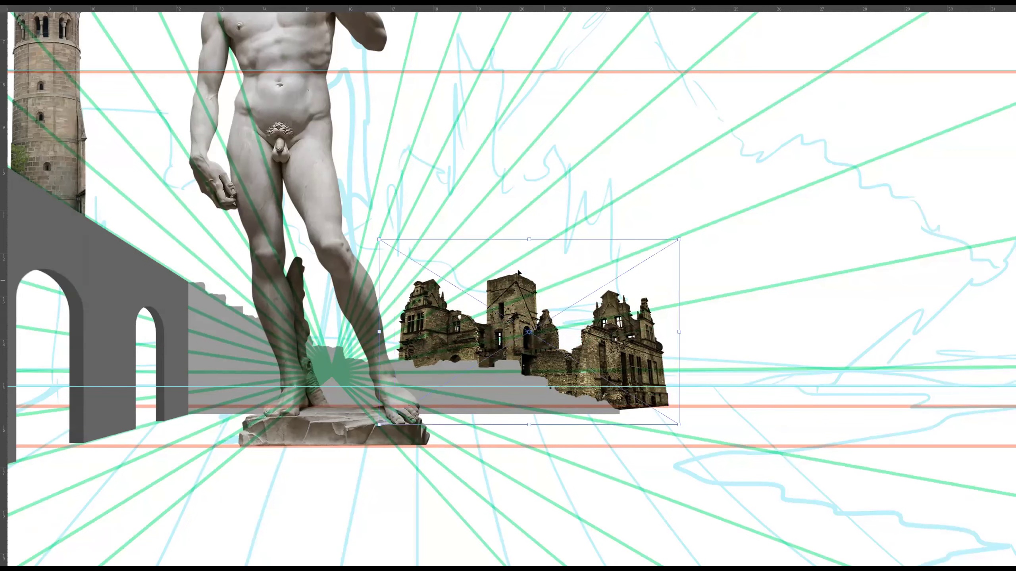
drag(528, 239, 528, 154)
right_click(596, 328)
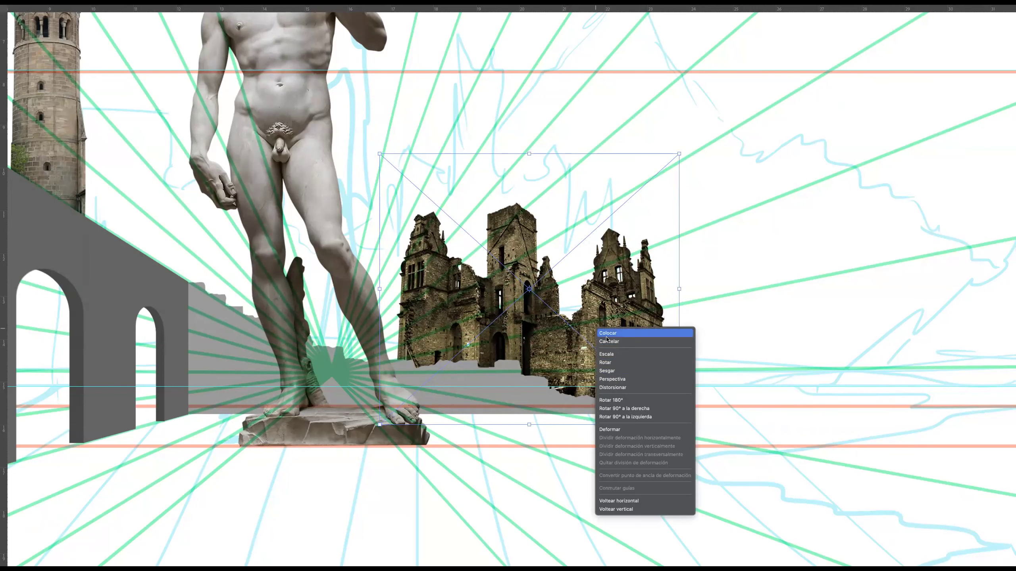
click(618, 388)
drag(679, 427, 605, 407)
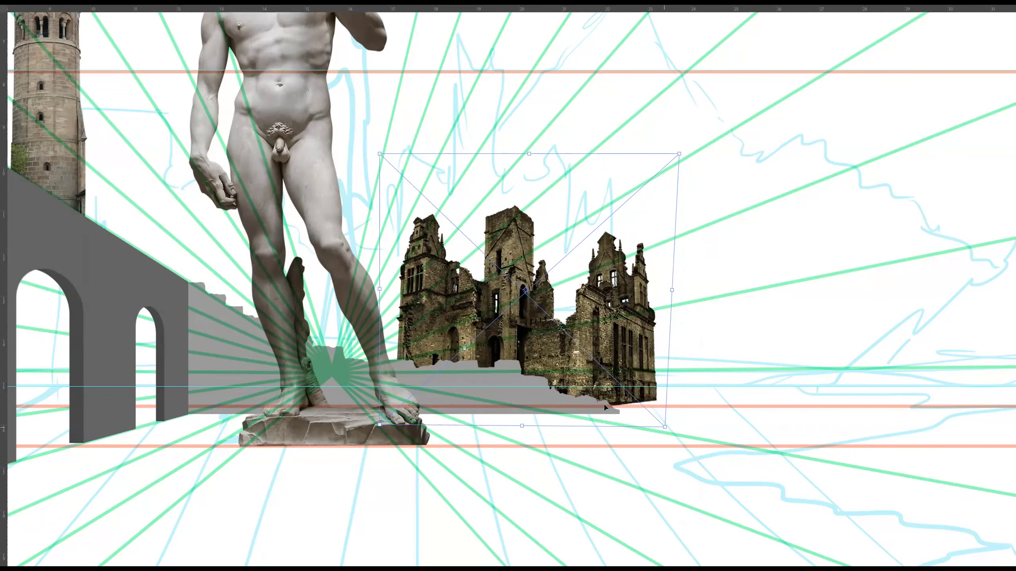
drag(383, 428, 396, 421)
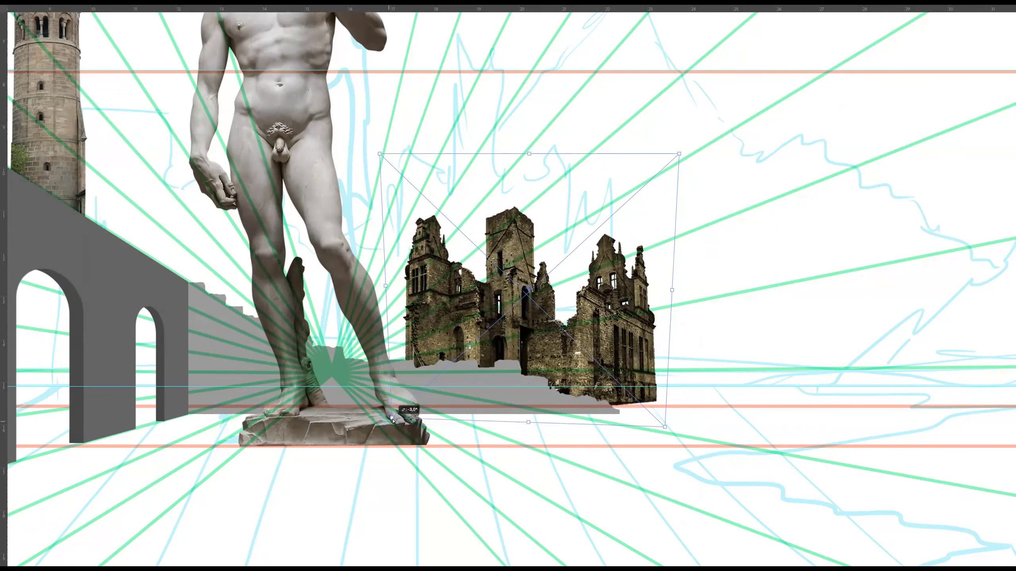
drag(386, 154, 393, 161)
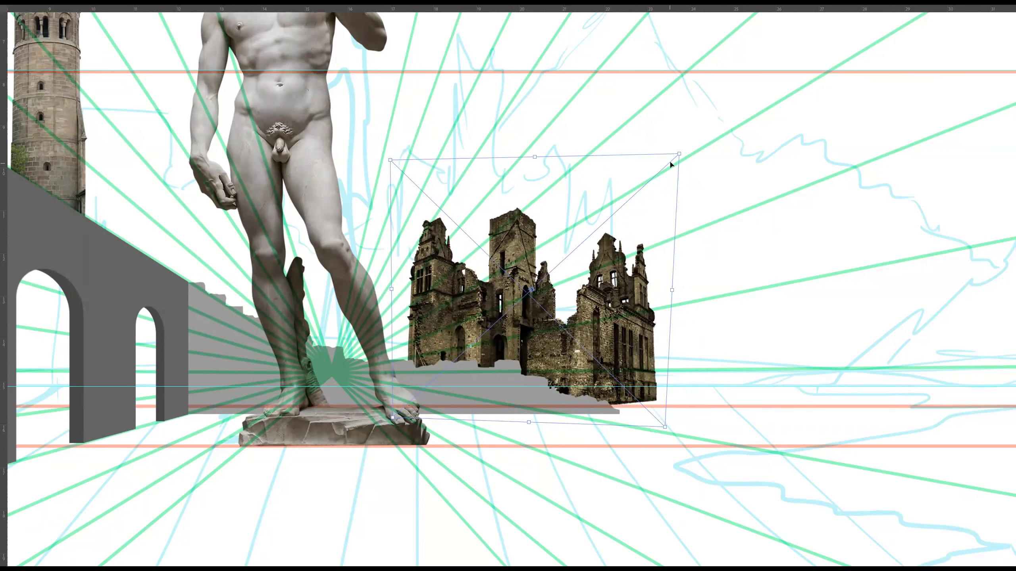
drag(676, 158, 674, 161)
- Flip the ruined building horizontally, distort its upper corners toward the vanishing point and nudge it slightly toward the right
right_click(505, 289)
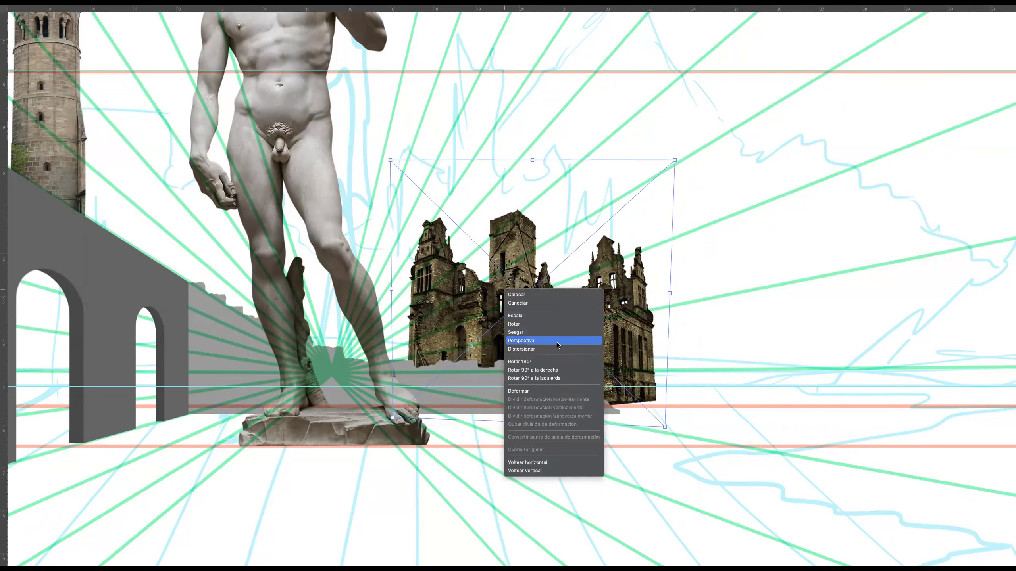
click(530, 461)
drag(616, 238, 593, 238)
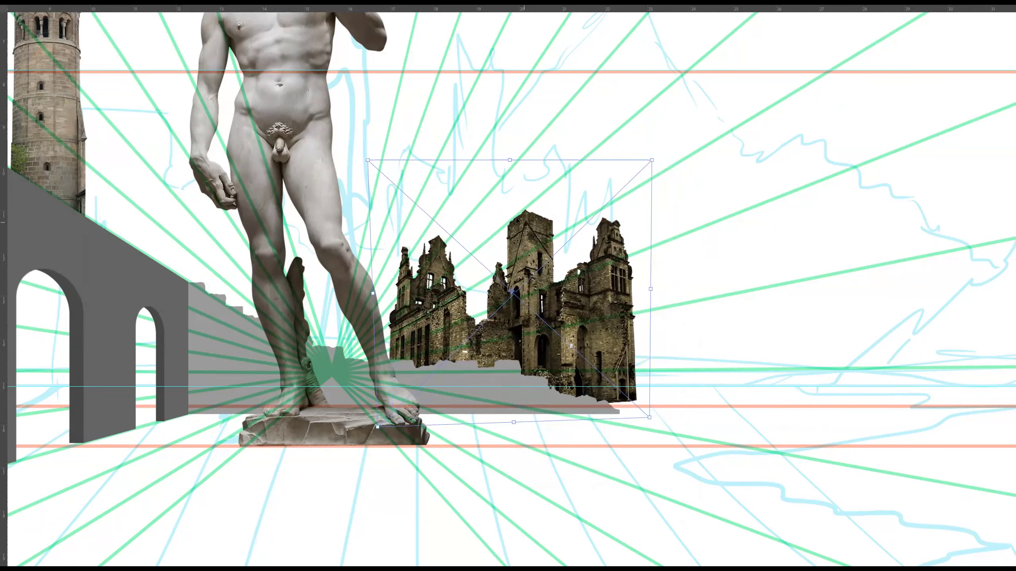
drag(652, 161, 650, 153)
drag(370, 160, 360, 181)
drag(649, 156, 656, 155)
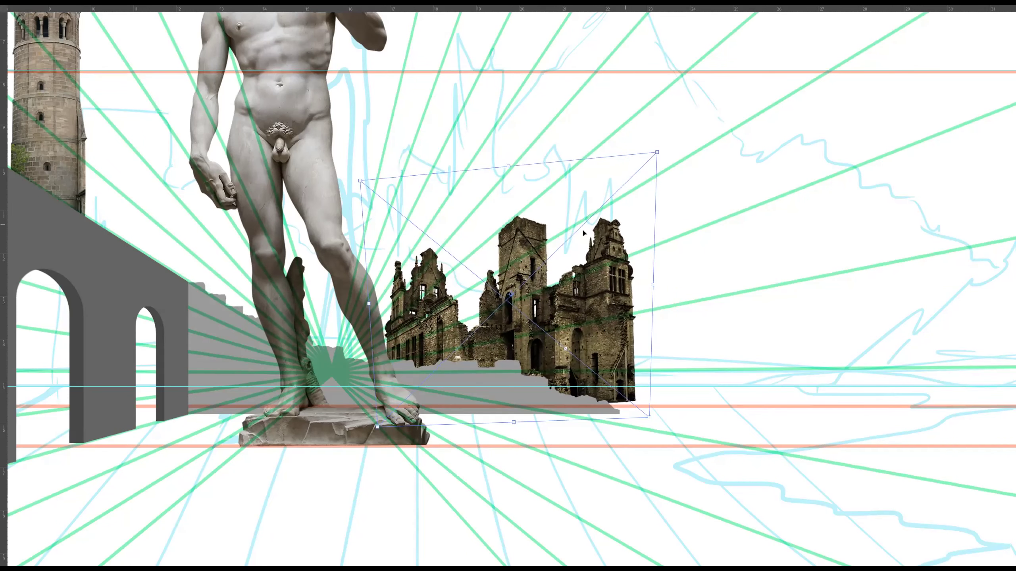
mouse_move(559, 320)
mouse_down()
mouse_move(575, 322)
mouse_move(567, 323)
mouse_up()
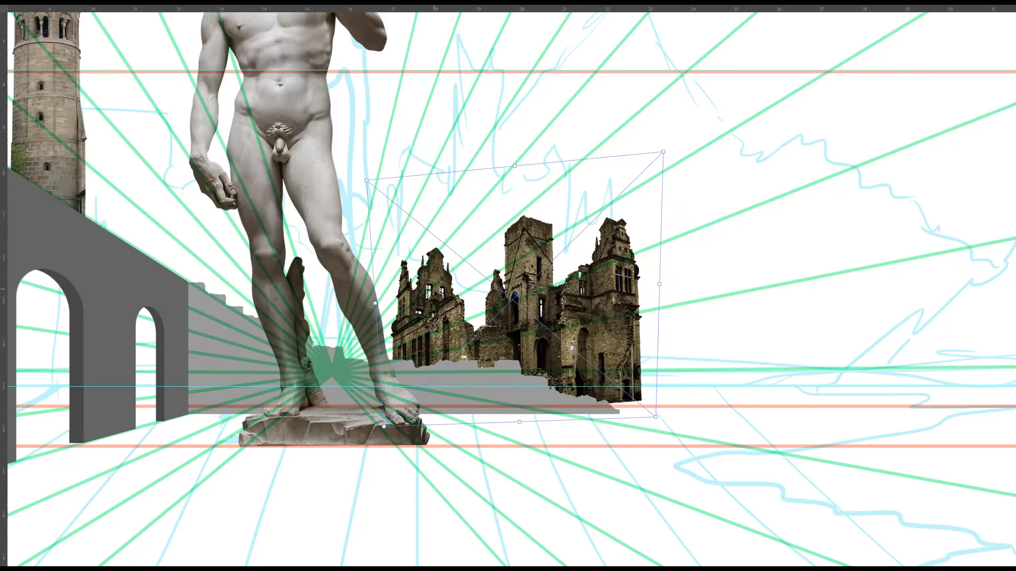
key(Return)
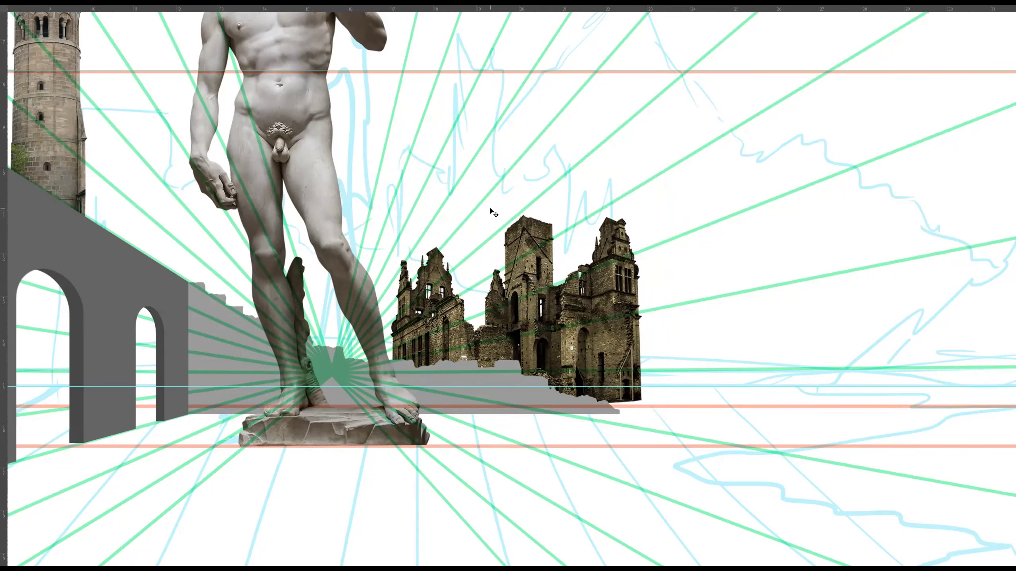
- Brighten the ruined building with a Curves adjustment that raises input 110 to output 159
alt+click(428, 261)
scroll(422, 294, down, 1)
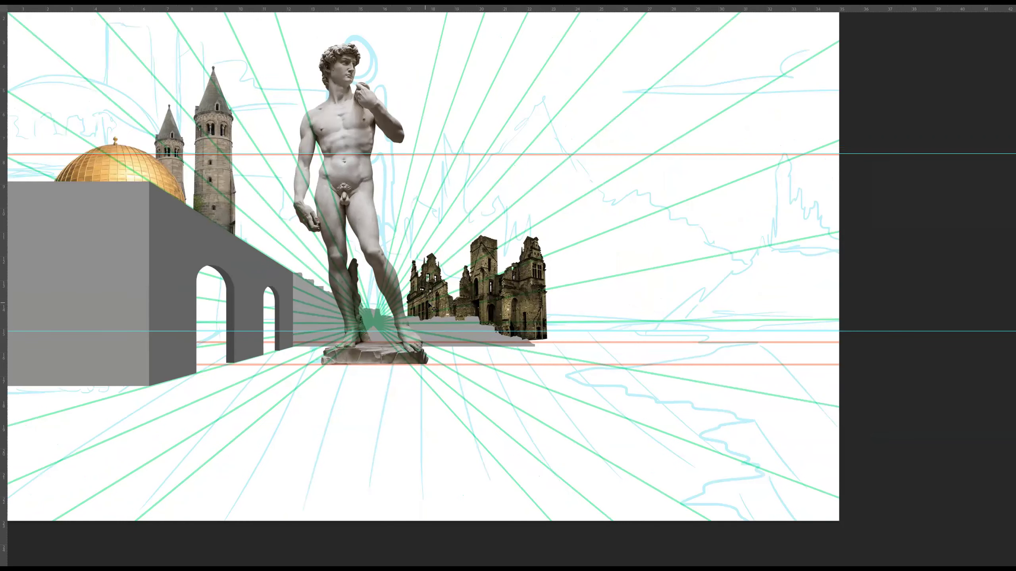
key(super+m)
drag(512, 123, 778, 100)
drag(680, 196, 680, 176)
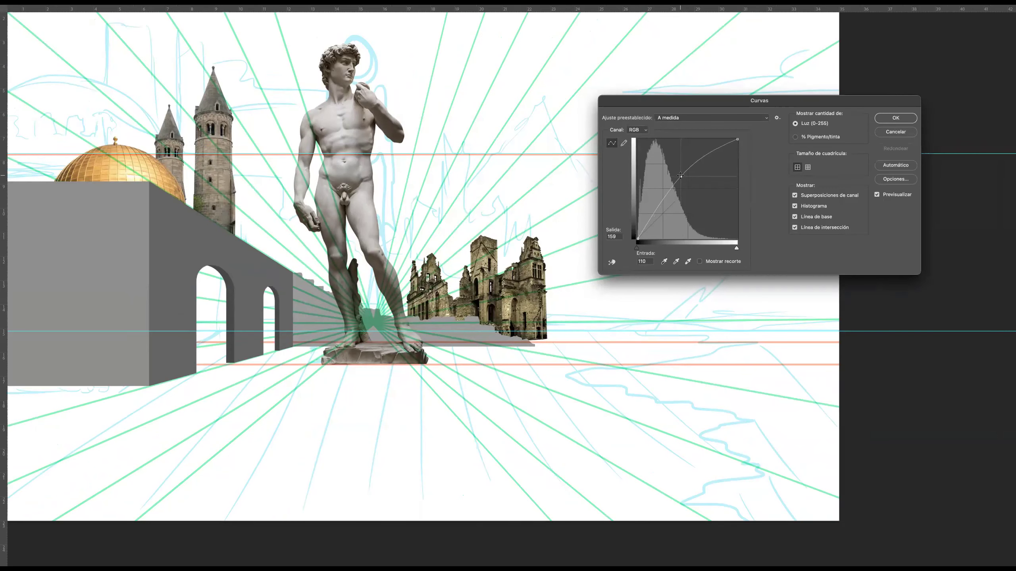
click(895, 117)
- Increase the towers' contrast with an S-shaped Curves adjustment, lowering the shadows and raising input 168 to output 191
drag(228, 161, 381, 230)
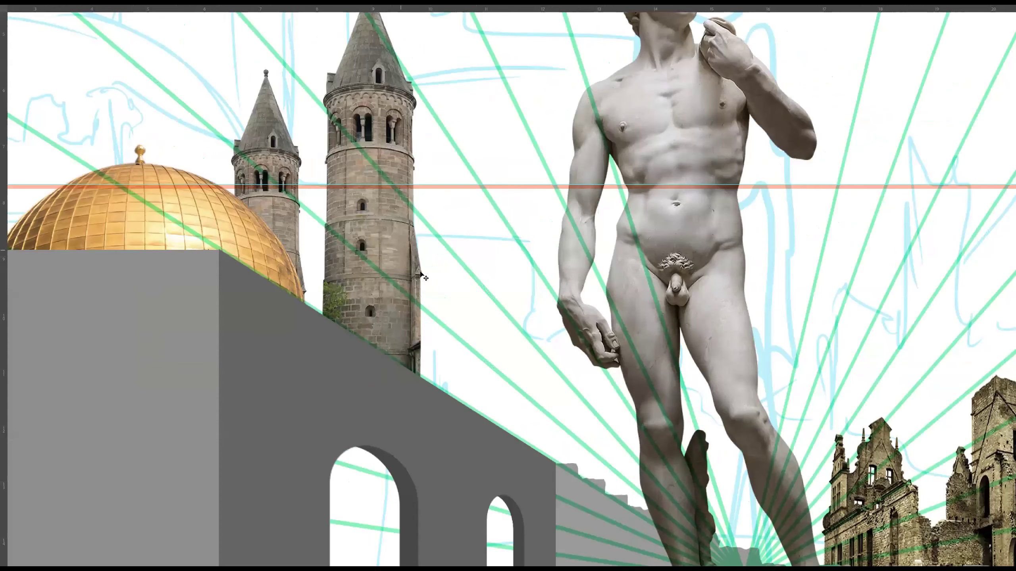
key(super+m)
drag(678, 410, 678, 402)
drag(706, 370, 714, 436)
drag(677, 403, 686, 412)
drag(727, 364, 727, 352)
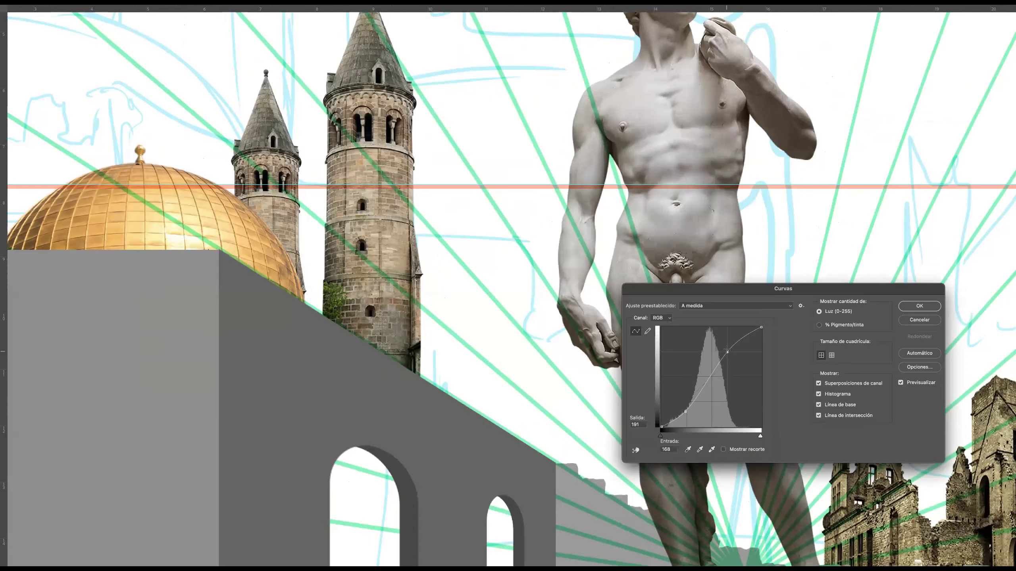
click(919, 305)
- Hide the Grupo 1 layer group containing the perspective lines
drag(541, 327, 500, 328)
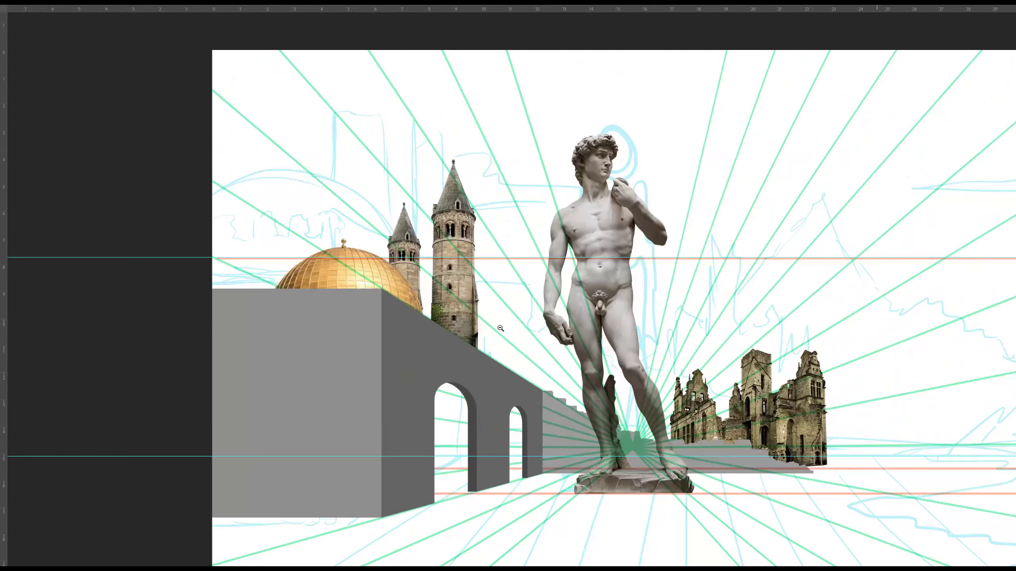
drag(546, 356, 491, 347)
drag(615, 346, 594, 341)
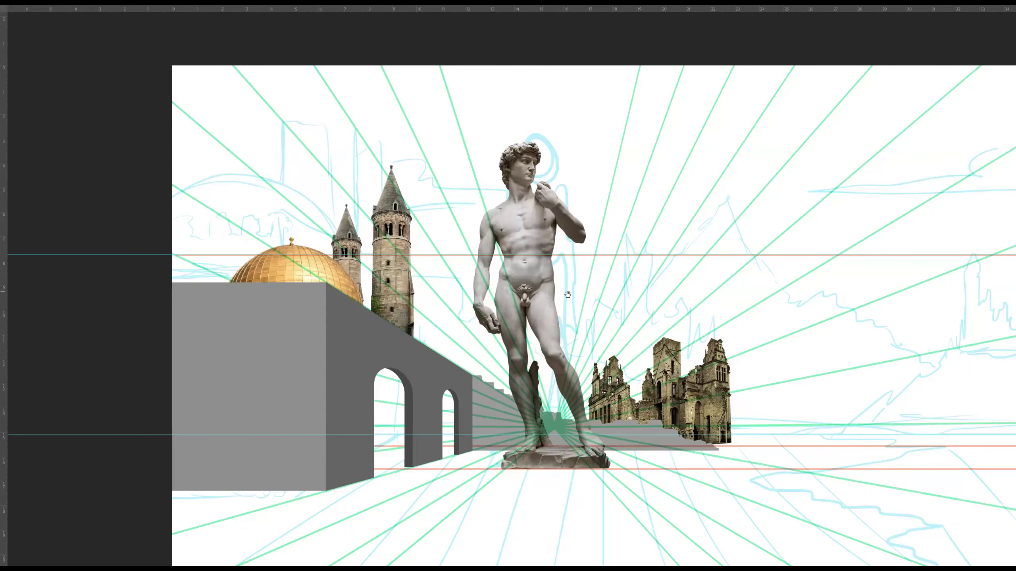
drag(561, 285, 468, 203)
drag(497, 242, 560, 323)
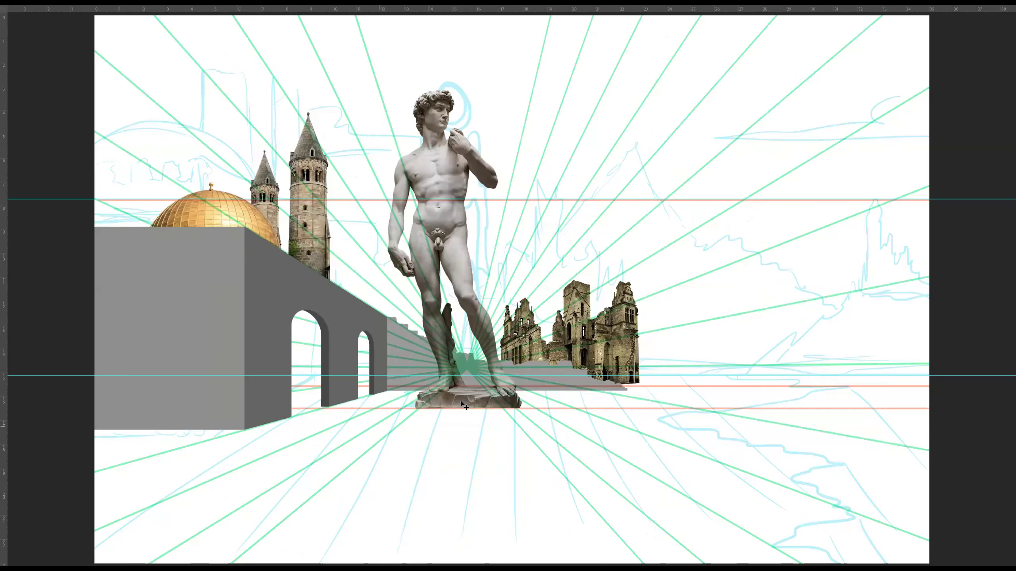
drag(570, 383, 561, 279)
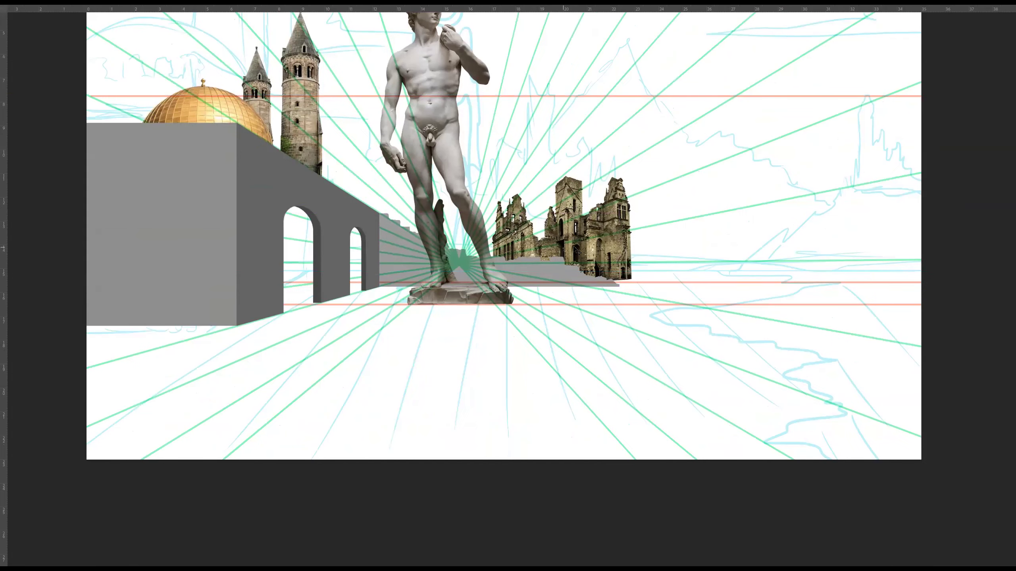
key(Tab)
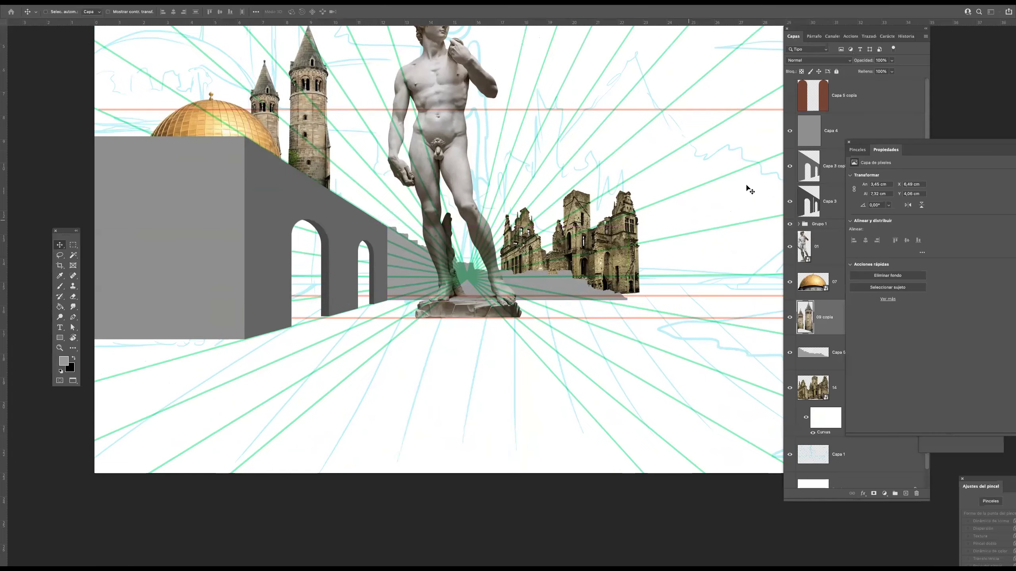
click(926, 106)
click(790, 224)
key(Tab)
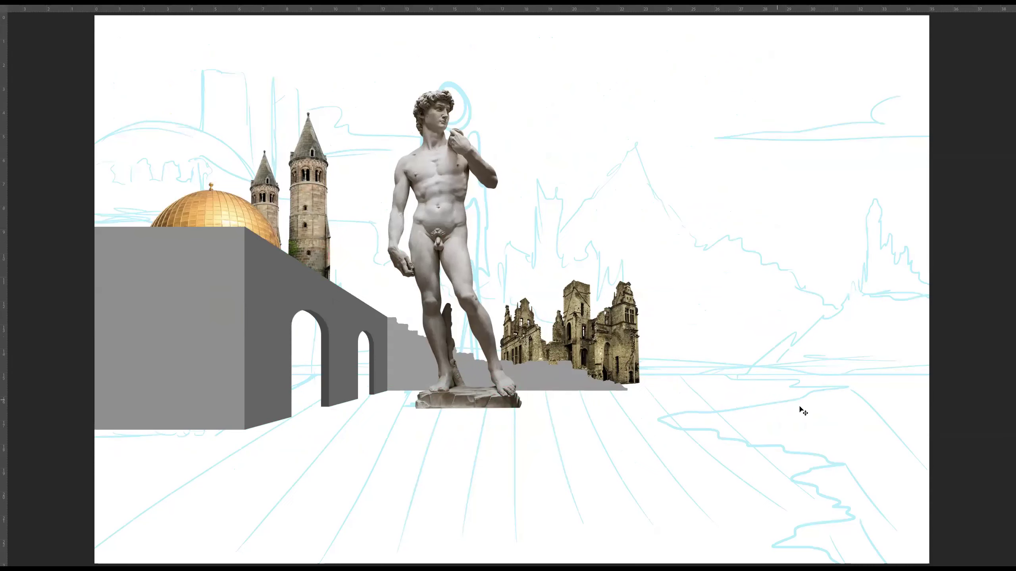
- Draw a straight horizontal path from beyond the canvas's left edge to the ruins and raise it onto the horizon line
drag(664, 356, 684, 227)
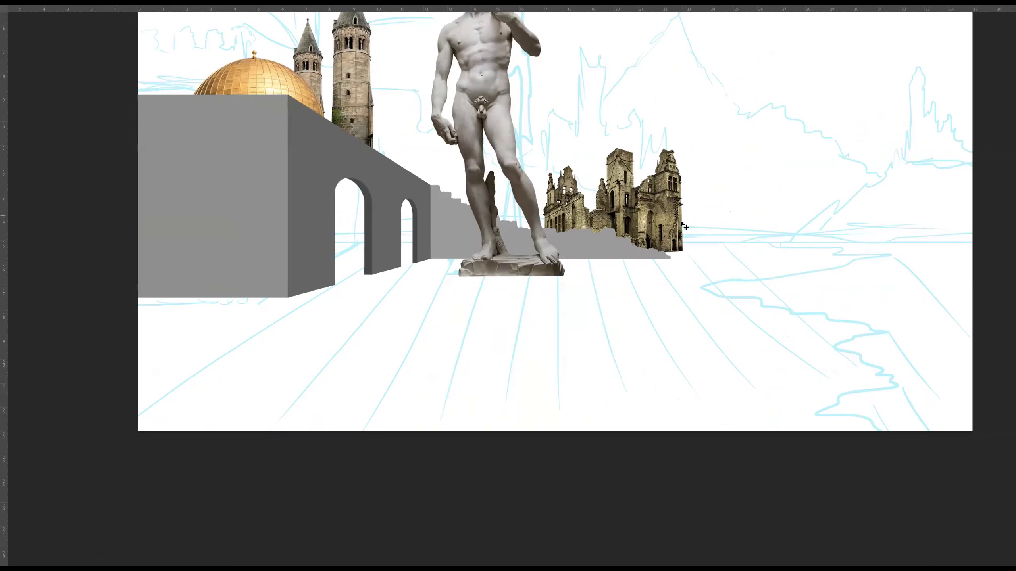
click(127, 255)
click(675, 255)
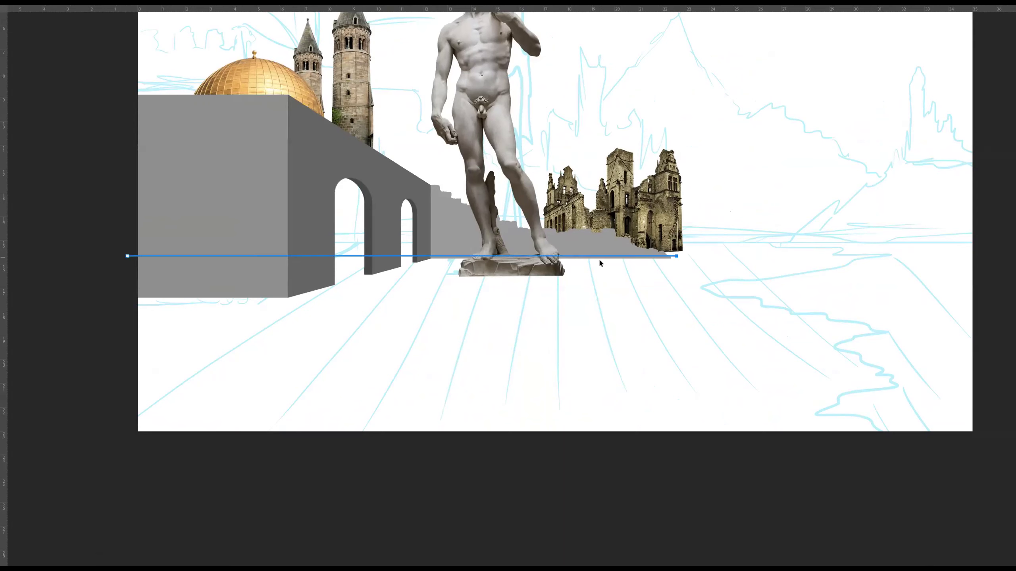
drag(600, 256, 600, 242)
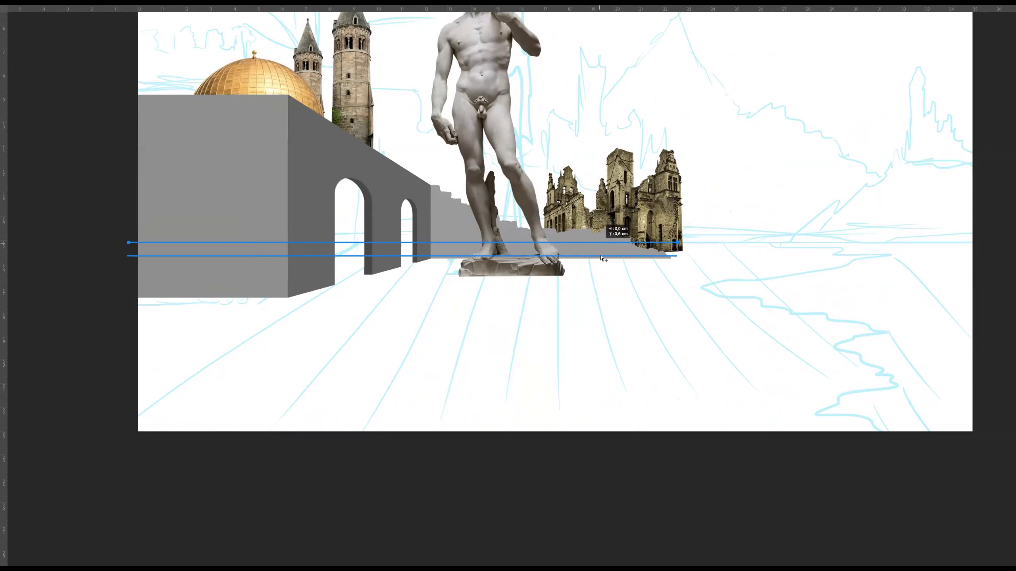
key(Delete)
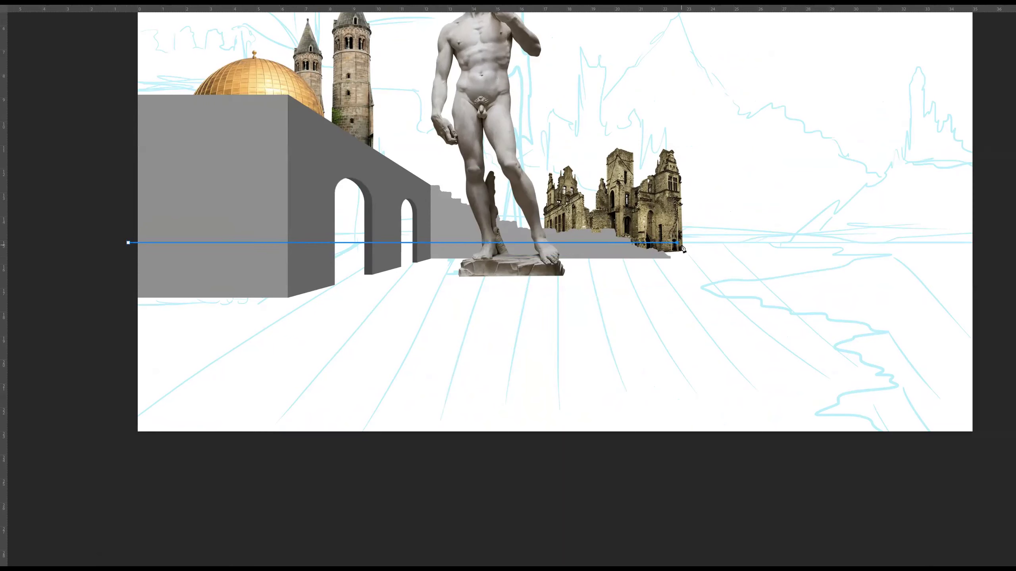
- Extend the path along the horizon past the ruins toward the sketched shoreline
click(834, 243)
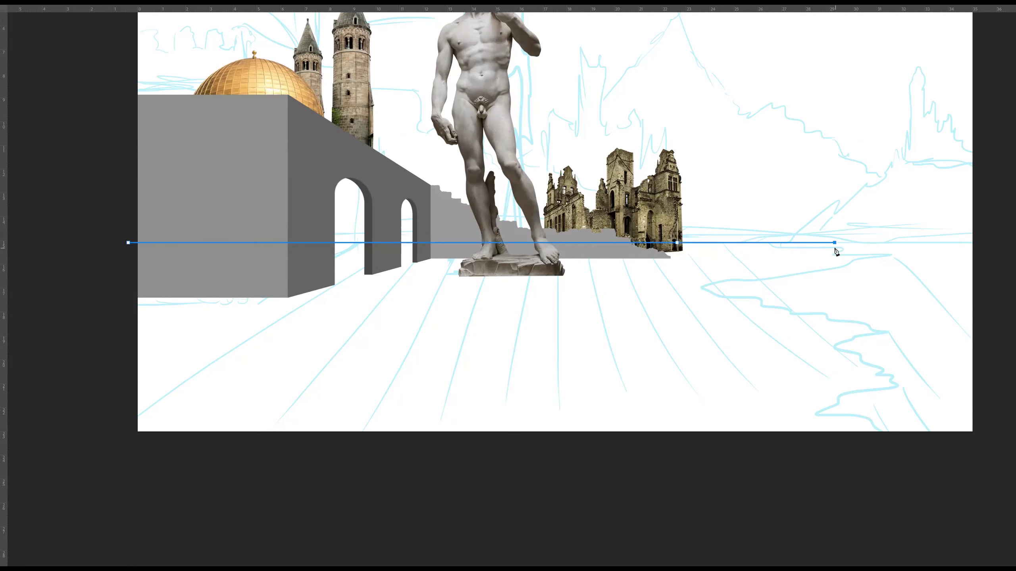
scroll(879, 260, up, 10)
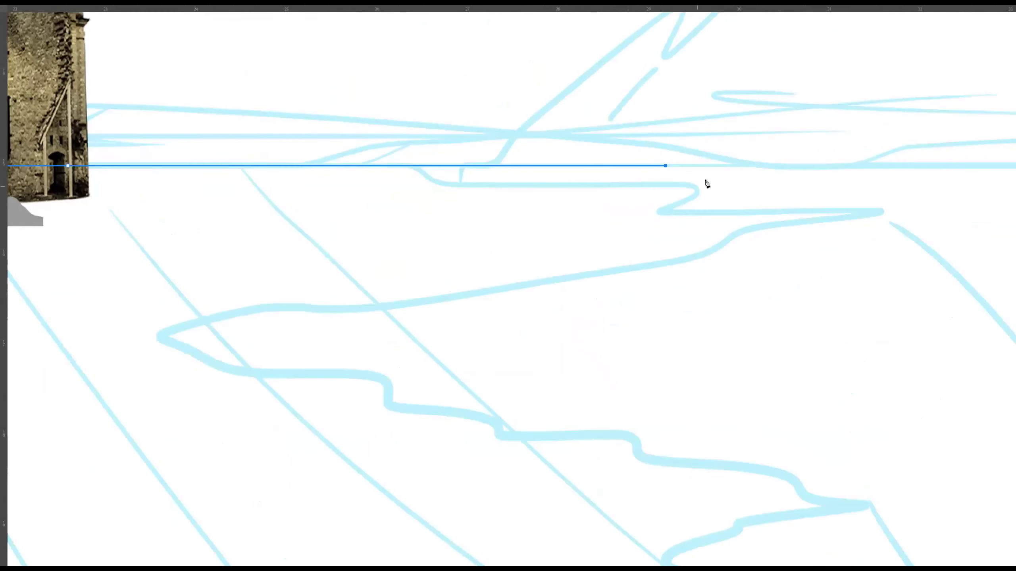
click(721, 165)
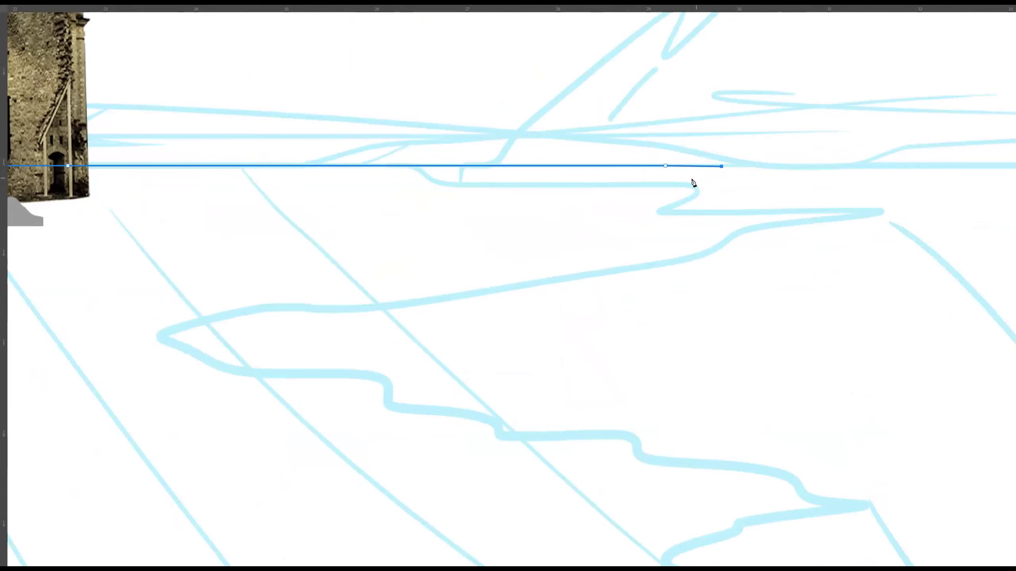
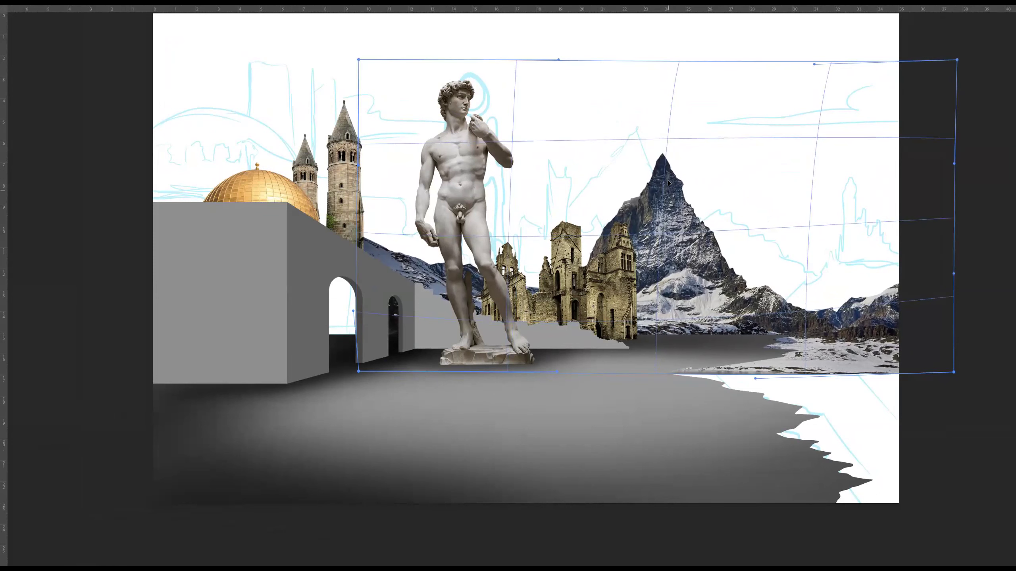
- Apply the warp to the snowy mountain image and hide its layer
key(Return)
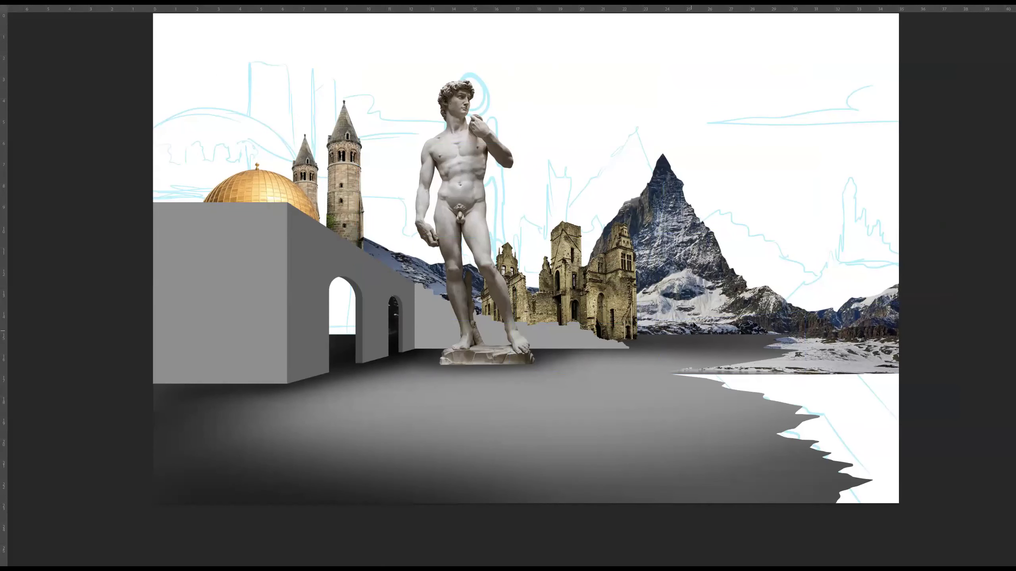
drag(606, 329, 588, 302)
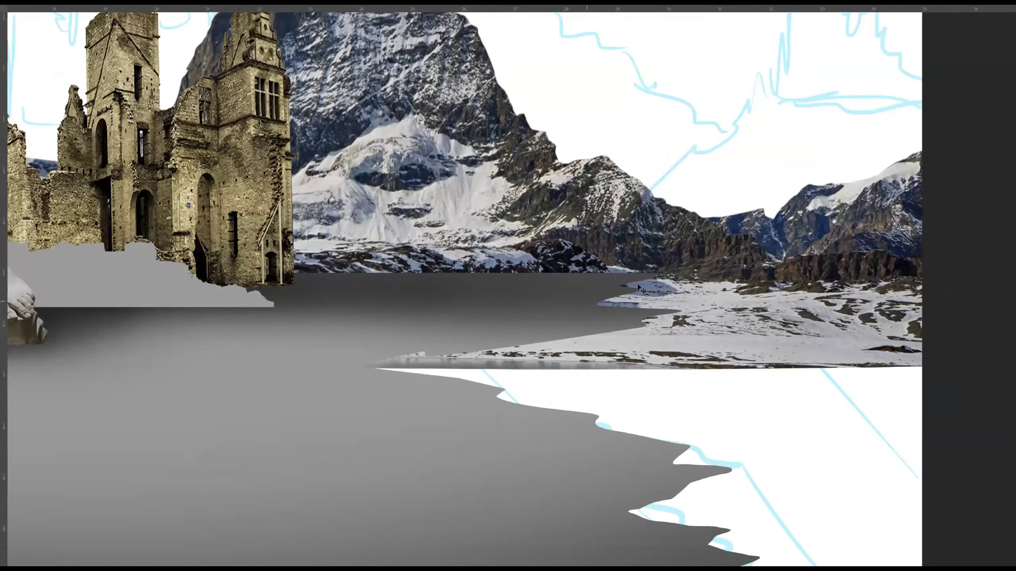
key(Tab)
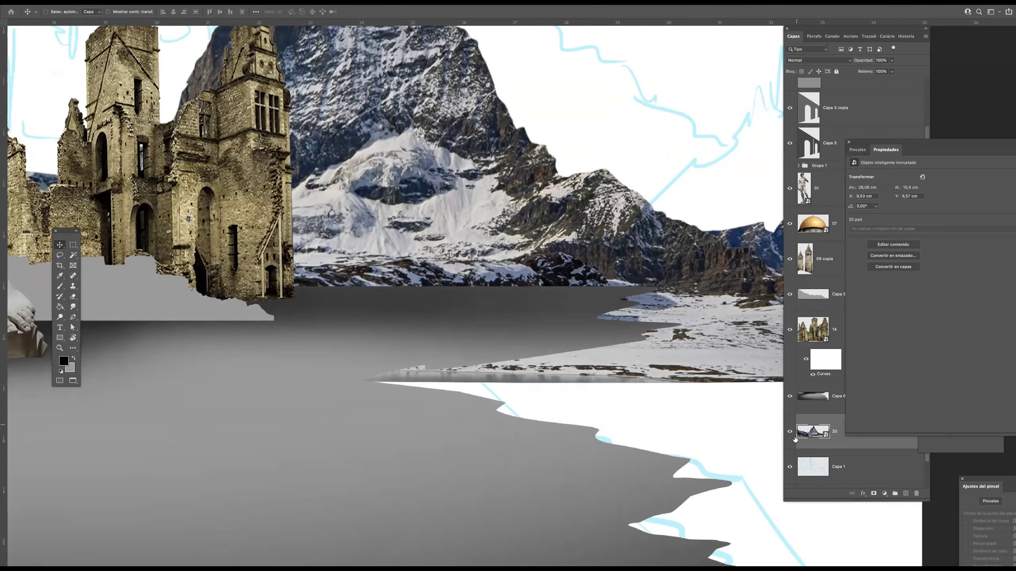
click(789, 431)
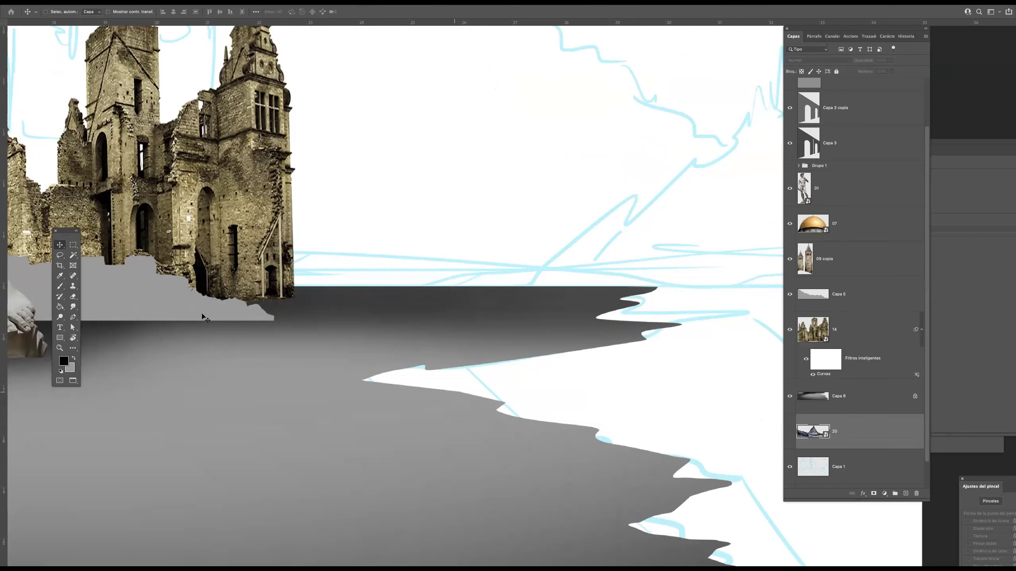
key(Tab)
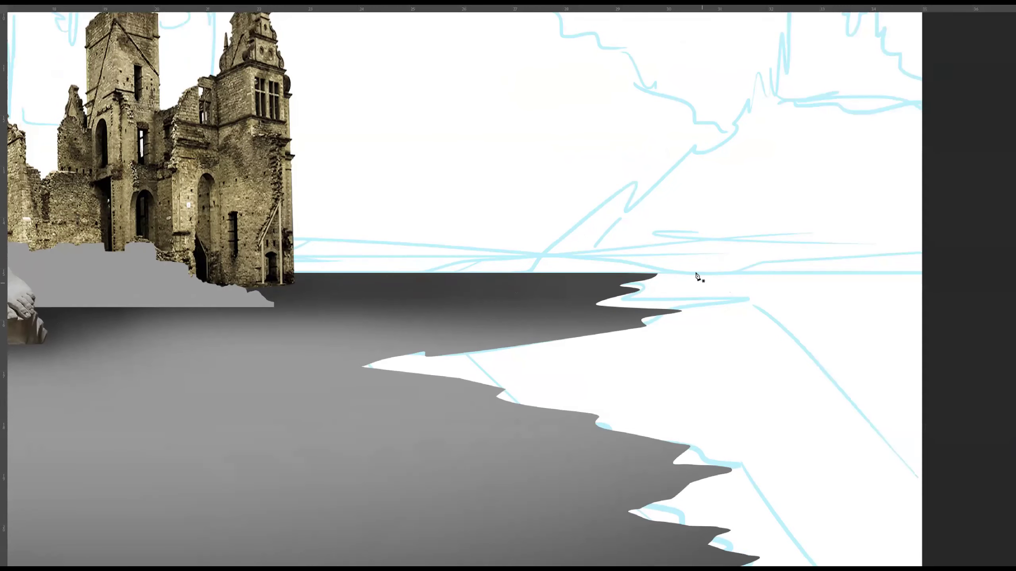
- Draw a jagged pen path from the ground's far tip on the horizon diagonally down across the white shore area
drag(648, 288, 597, 210)
click(564, 183)
drag(600, 212, 608, 219)
click(611, 226)
click(618, 235)
click(628, 242)
drag(635, 250, 635, 252)
click(634, 256)
click(635, 260)
click(643, 267)
click(651, 275)
click(658, 282)
click(661, 286)
click(676, 315)
click(680, 318)
click(687, 322)
click(722, 355)
click(724, 361)
click(729, 368)
click(735, 372)
click(740, 375)
click(746, 383)
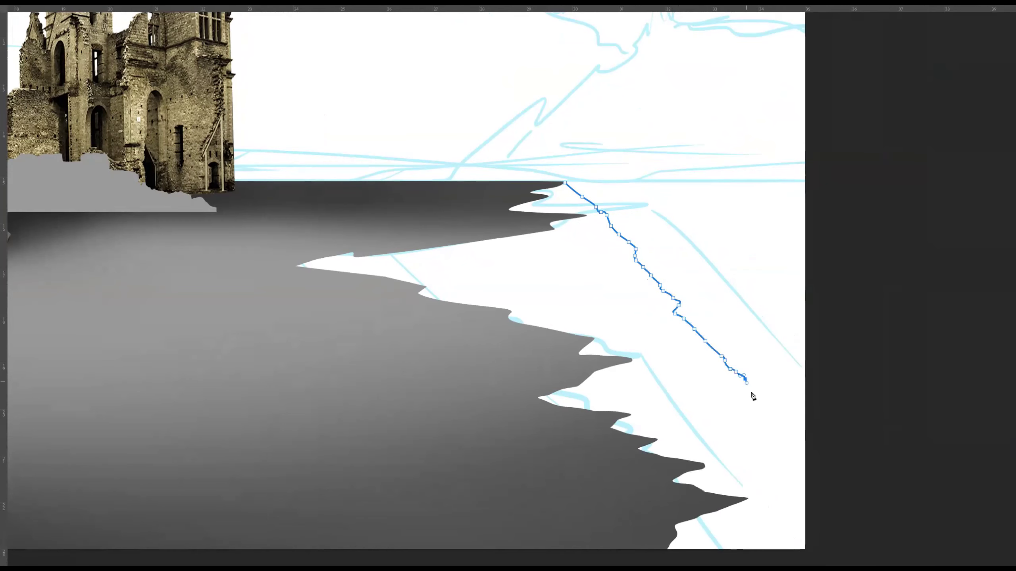
- Continue the path past the canvas's lower right corner, close it through the dark ground and load it as a selection
drag(804, 441, 810, 448)
drag(833, 475, 846, 525)
drag(820, 555, 766, 565)
drag(646, 552, 568, 534)
drag(506, 513, 484, 507)
click(436, 484)
click(336, 476)
click(238, 462)
click(176, 331)
click(239, 250)
click(296, 215)
click(356, 210)
click(488, 194)
click(565, 165)
key(ctrl+Return)
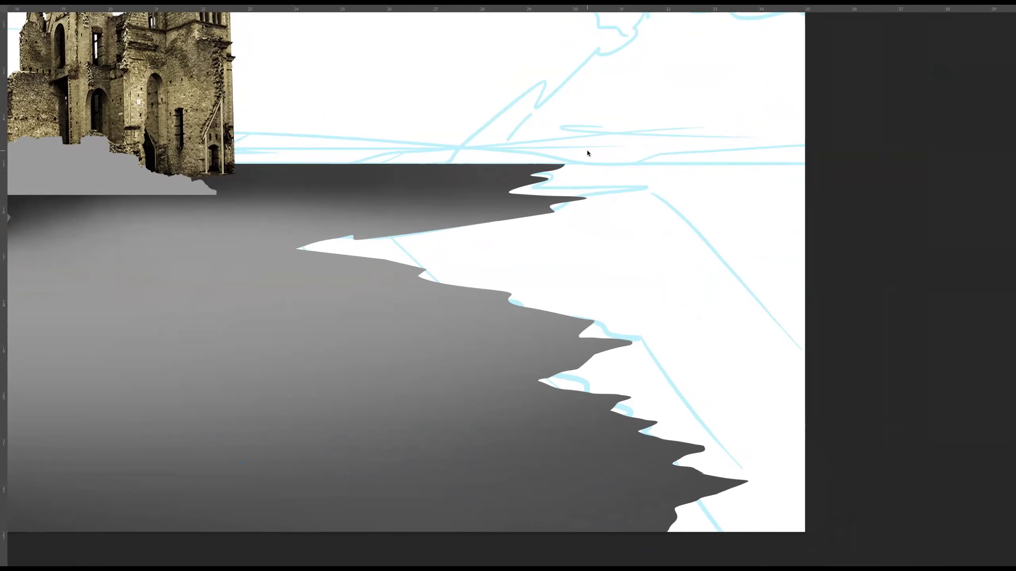
- Fill the shoreline selection with grey on a new layer beneath the ground layer and deselect it
key(Tab)
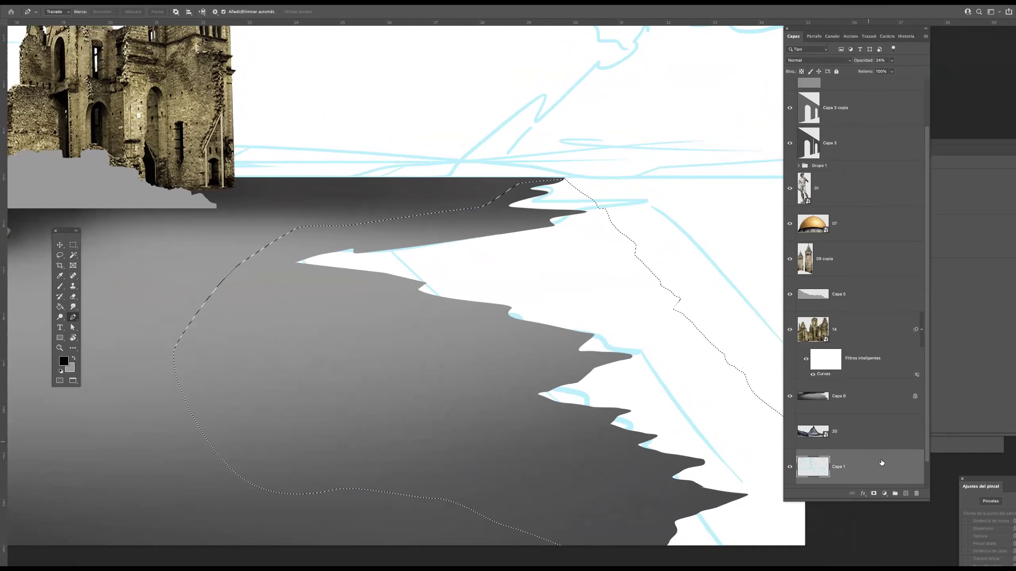
click(906, 494)
click(60, 306)
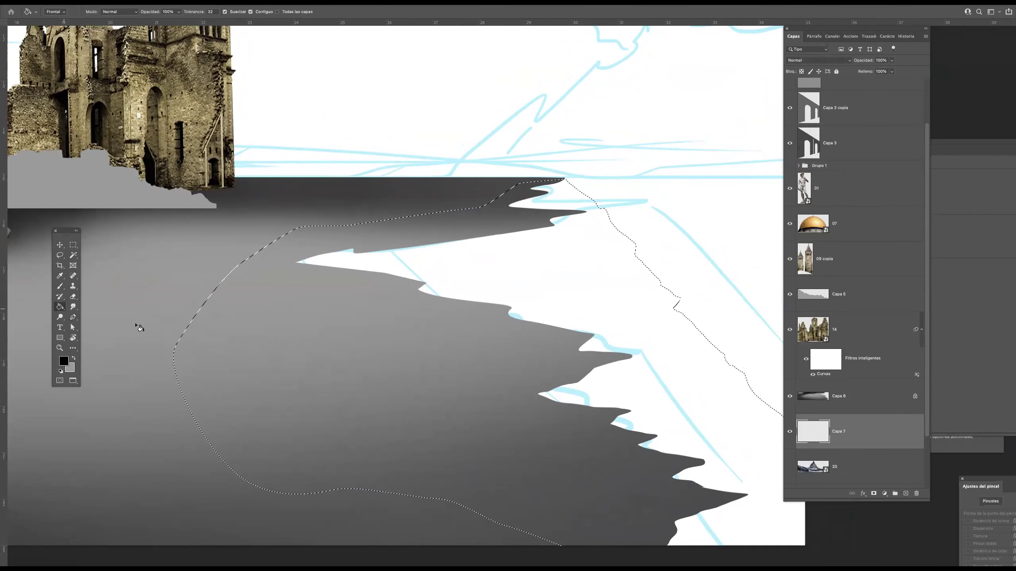
click(73, 359)
click(419, 289)
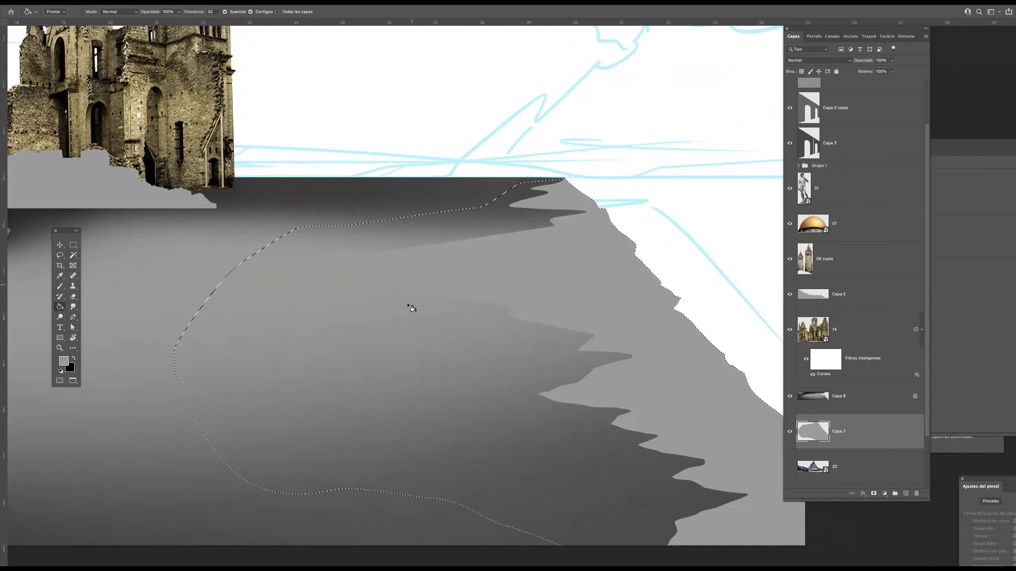
key(ctrl+d)
scroll(460, 246, down, 2)
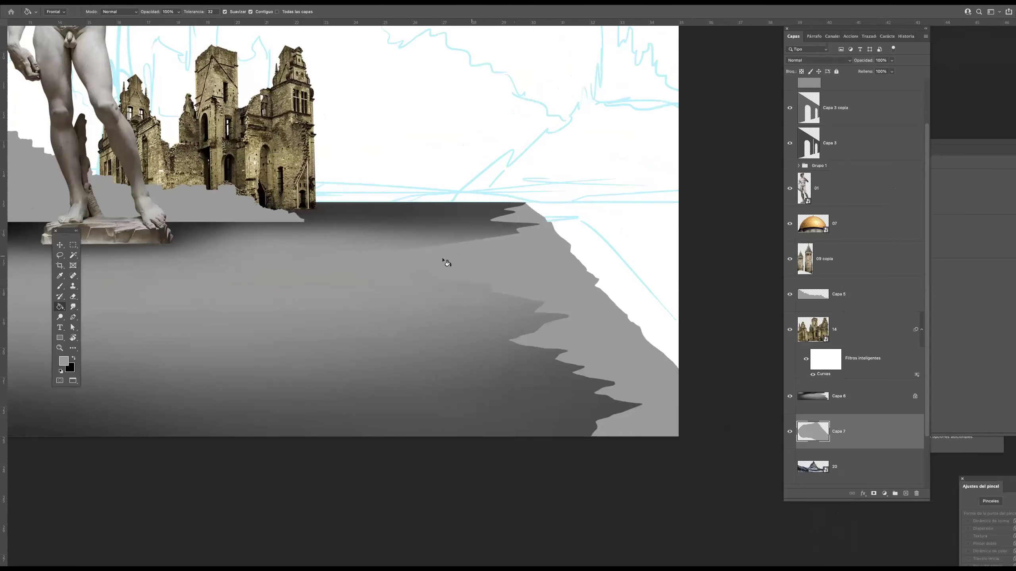
- Lasso the inner part of the grey shore shape with a jagged outer edge, leaving a thin strip along the shoreline
click(60, 255)
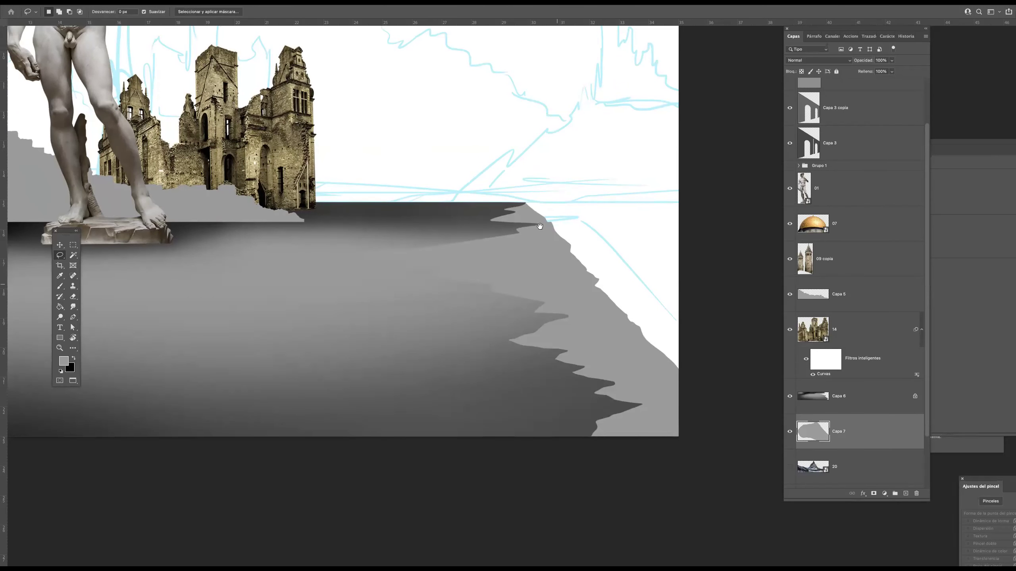
scroll(546, 233, up, 2)
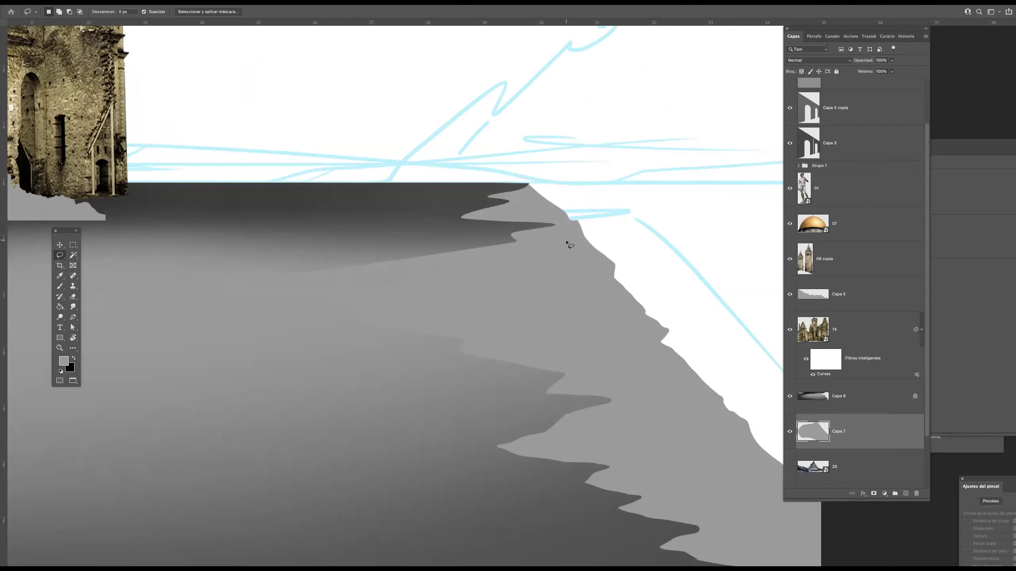
alt+click(554, 226)
mouse_move(619, 313)
mouse_down()
mouse_move(727, 450)
mouse_move(850, 541)
mouse_move(816, 556)
mouse_move(553, 518)
mouse_move(313, 439)
mouse_move(164, 351)
mouse_move(145, 255)
mouse_move(366, 204)
mouse_move(403, 205)
mouse_move(462, 240)
mouse_move(465, 216)
mouse_up()
key(alt)
mouse_move(551, 227)
mouse_down()
mouse_move(535, 204)
mouse_move(565, 236)
mouse_up()
drag(538, 315, 500, 316)
mouse_move(625, 409)
mouse_down()
mouse_move(633, 412)
mouse_move(599, 508)
mouse_move(613, 411)
mouse_move(664, 426)
mouse_up()
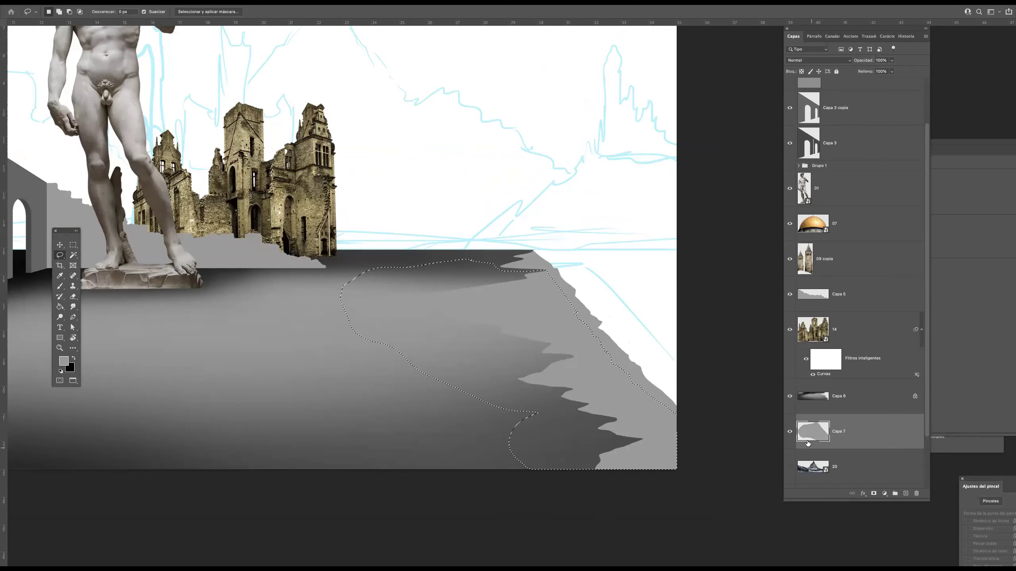
- Copy the lassoed shore area to its own layer and darken it with a Curves adjustment
key(super+m)
mouse_move(718, 371)
mouse_down()
mouse_move(715, 394)
mouse_move(726, 384)
mouse_up()
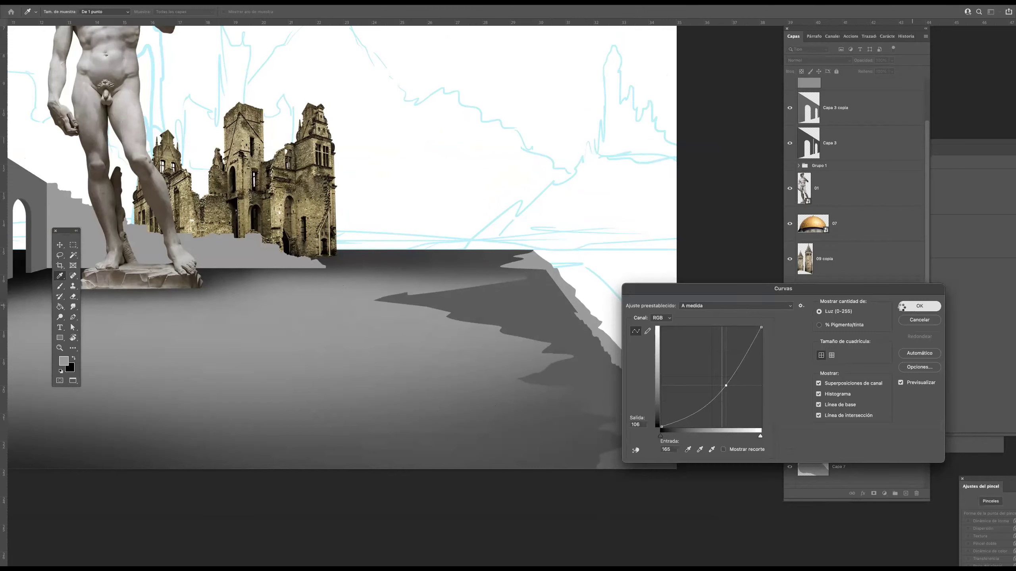
click(920, 306)
- Lasso a second jagged area on the darkened shore, running diagonally from the ground's middle notches to the canvas's lower right edge
key(Tab)
drag(630, 299, 318, 238)
drag(600, 286, 634, 286)
alt+click(509, 256)
alt+click(521, 279)
alt+click(552, 279)
drag(577, 323, 604, 347)
mouse_move(673, 403)
mouse_down()
mouse_move(776, 488)
mouse_move(649, 508)
mouse_move(374, 462)
mouse_move(355, 336)
mouse_move(489, 263)
mouse_up()
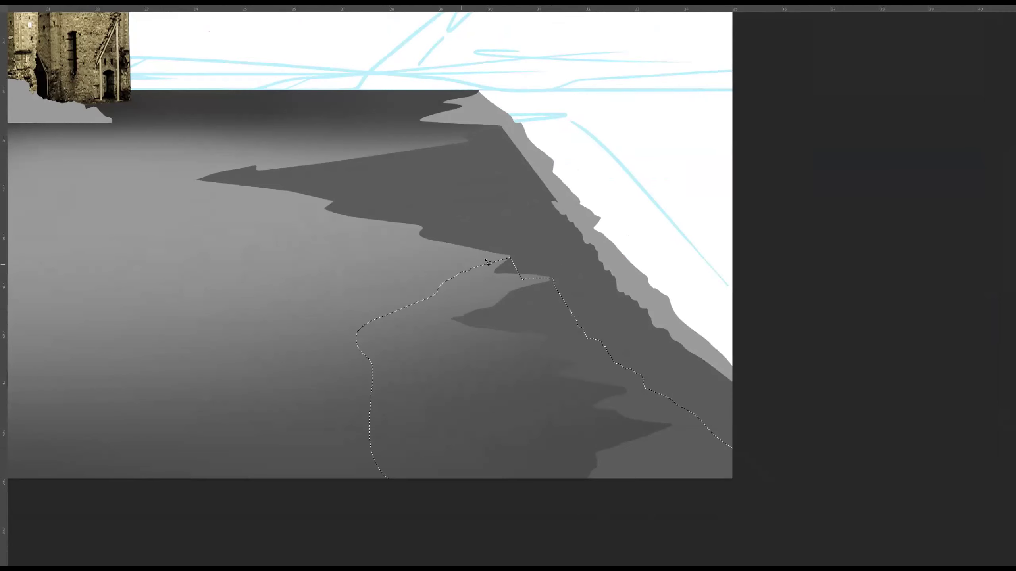
- Copy the selected lower shore area to a new layer and darken it further with Curves
key(Tab)
click(807, 429)
key(ctrl+j)
key(ctrl+m)
mouse_move(736, 362)
mouse_down()
mouse_move(735, 372)
mouse_move(740, 364)
mouse_up()
click(926, 307)
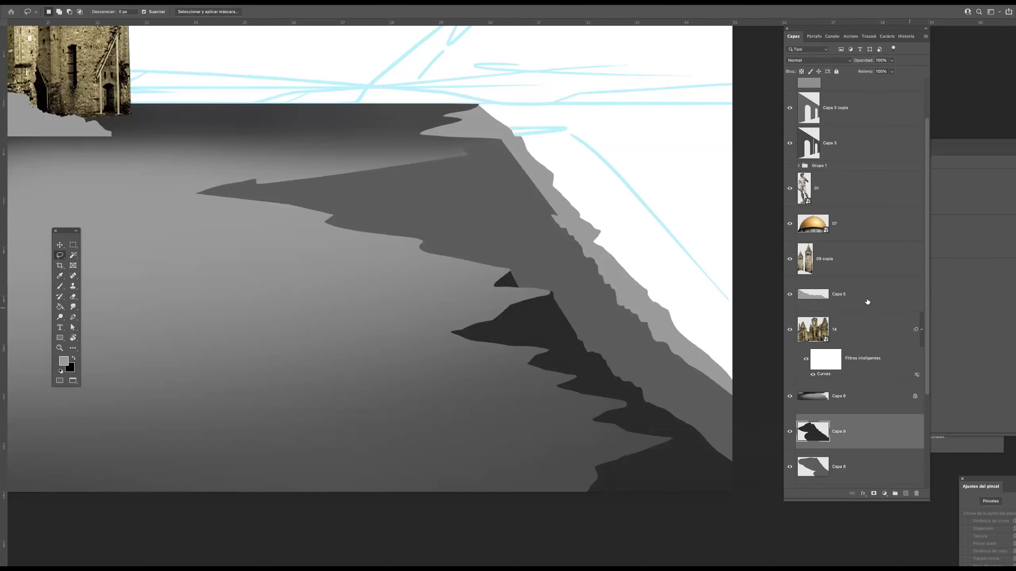
- Lasso small shadow shapes at the notches along the ground's jagged edge, adding each one to the selection
drag(593, 304, 562, 326)
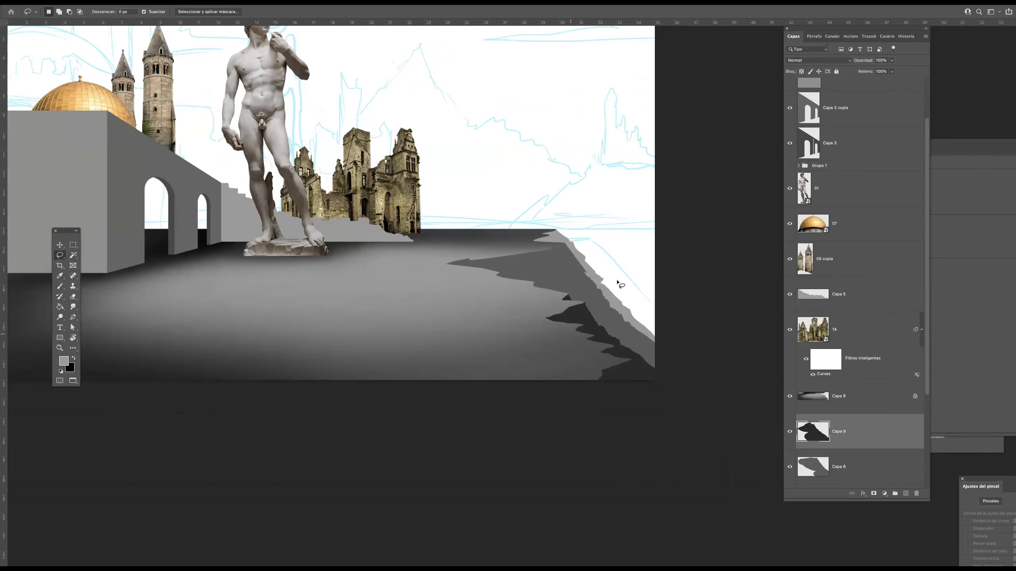
drag(611, 304, 658, 320)
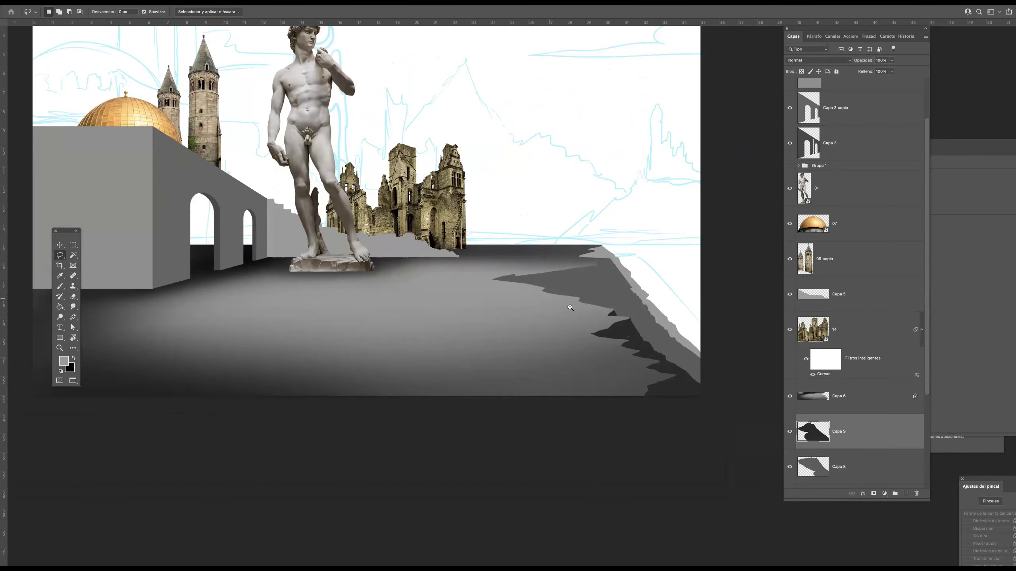
ctrl+click(551, 298)
mouse_move(534, 261)
mouse_down()
mouse_move(476, 295)
mouse_move(534, 260)
mouse_up()
key(shift)
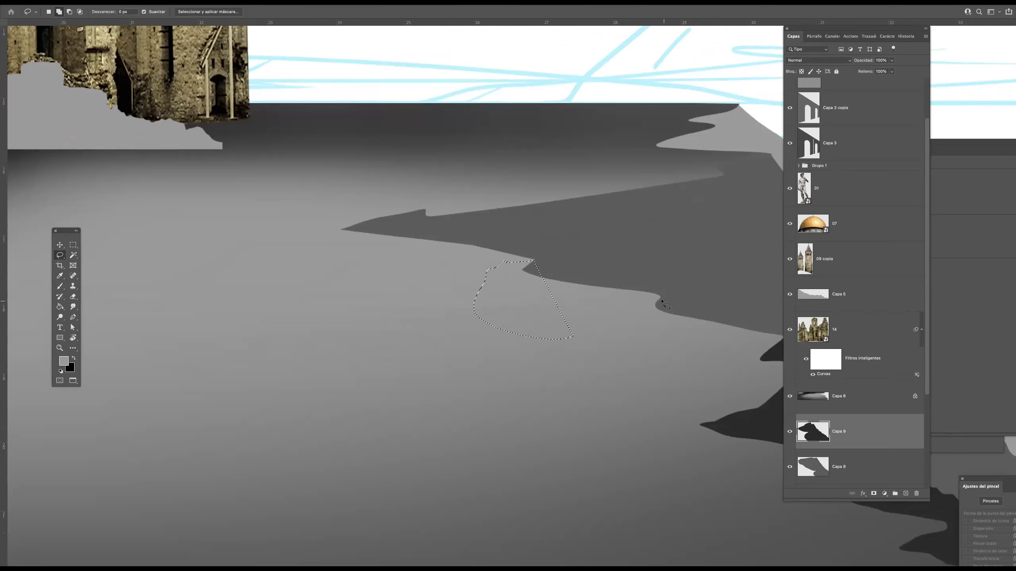
mouse_move(660, 296)
mouse_down()
mouse_move(634, 310)
mouse_move(661, 297)
mouse_up()
key(space)
mouse_move(731, 277)
mouse_down()
mouse_move(507, 240)
mouse_move(538, 311)
mouse_move(523, 286)
mouse_up()
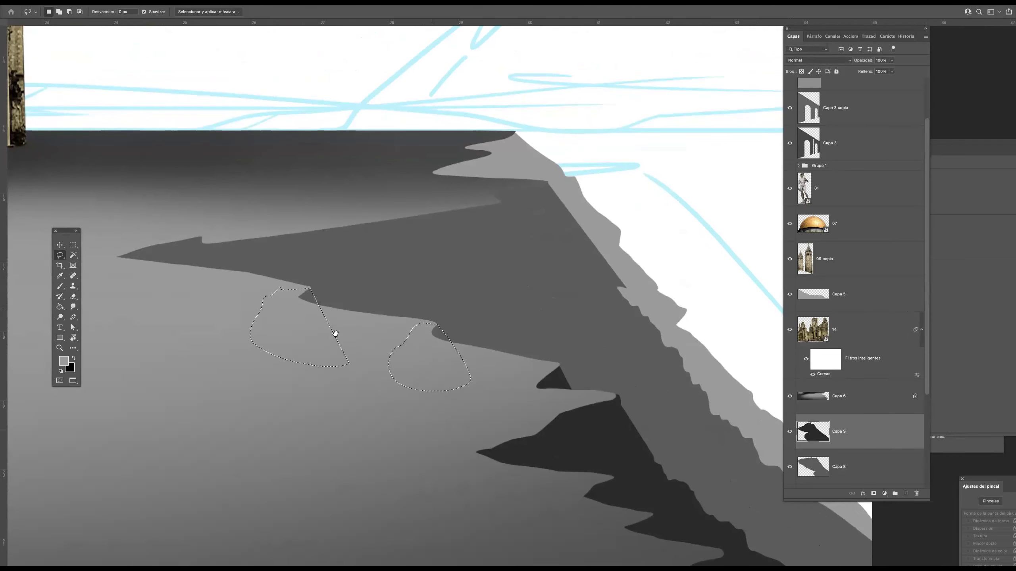
shift+drag(492, 153, 479, 179)
- Fill the selected notches with a dark tone on a separate layer, deselect and fit the canvas in view
key(alt+BackSpace)
key(super+d)
key(super+0)
key(Tab)
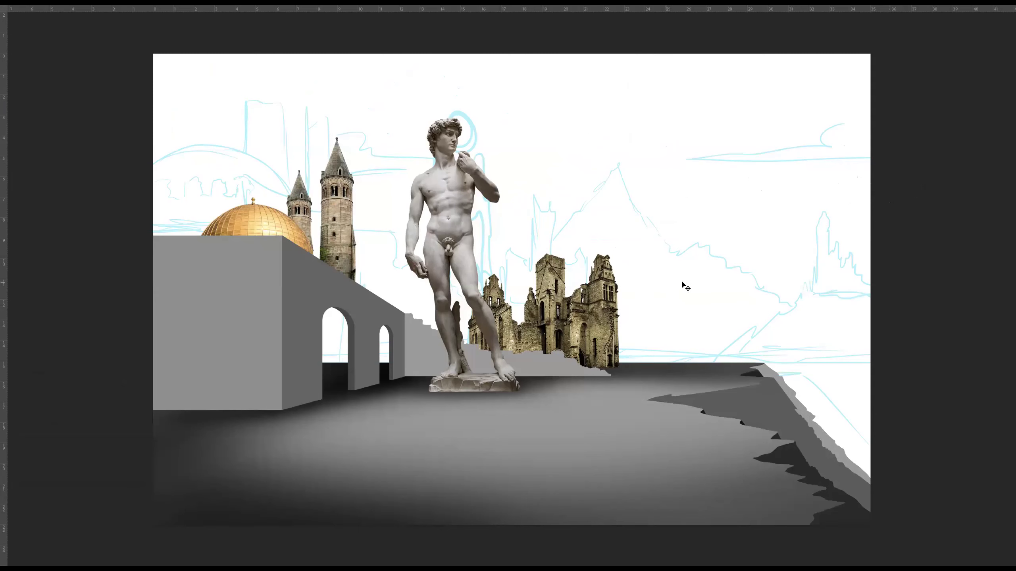
- Make the snowy mountain layer 20 visible again and select it
key(Tab)
click(840, 474)
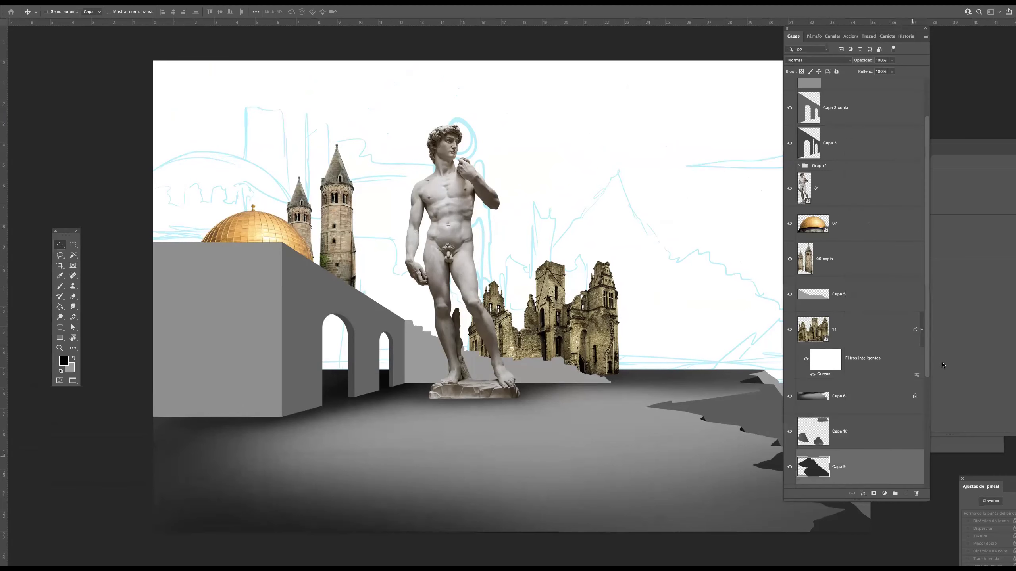
scroll(928, 352, down, 5)
click(790, 400)
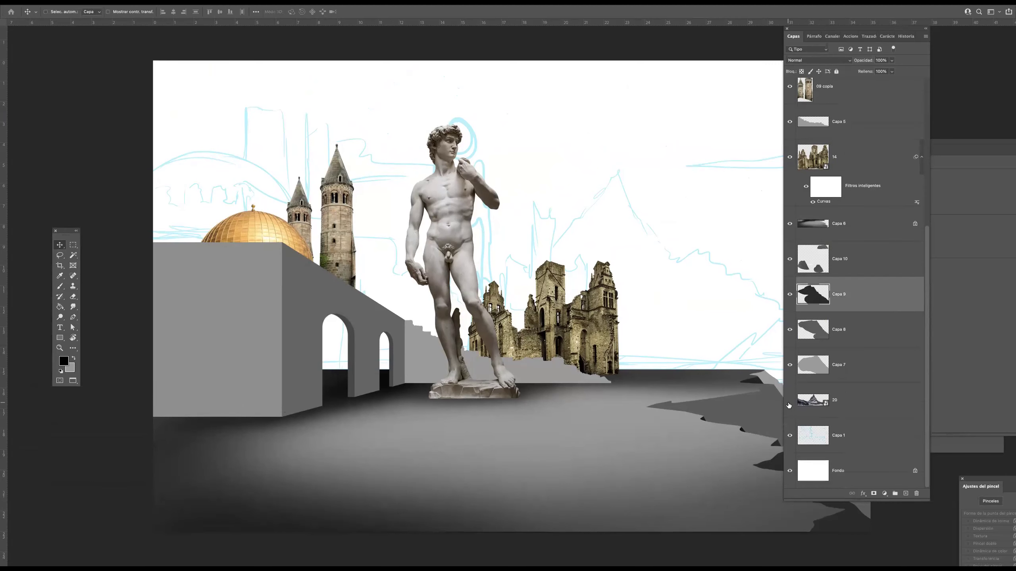
drag(697, 375, 568, 304)
super+click(575, 312)
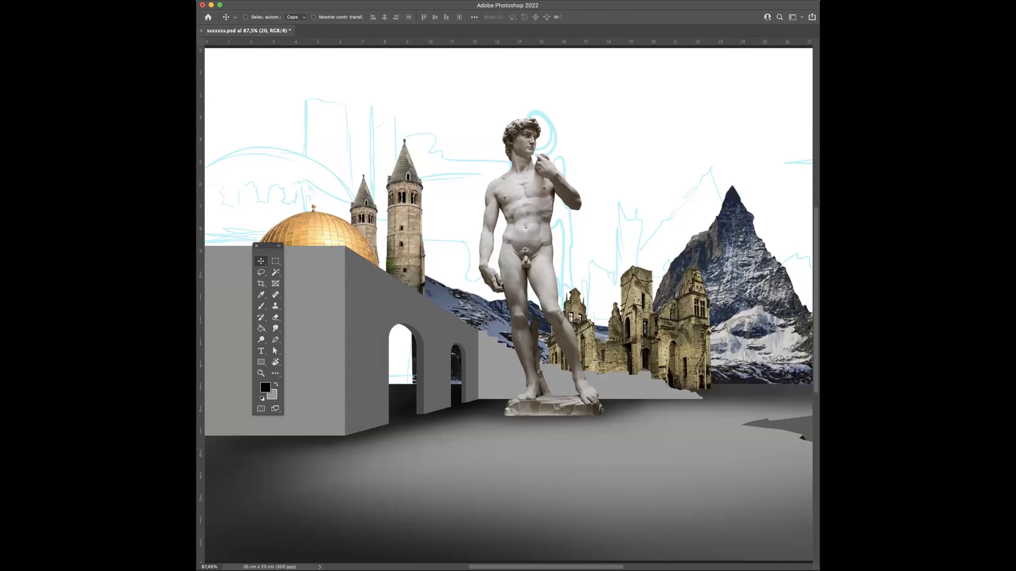
- Place image 05 of the orange hillside with rock spires above the snowy mountain layer
key(super+Tab)
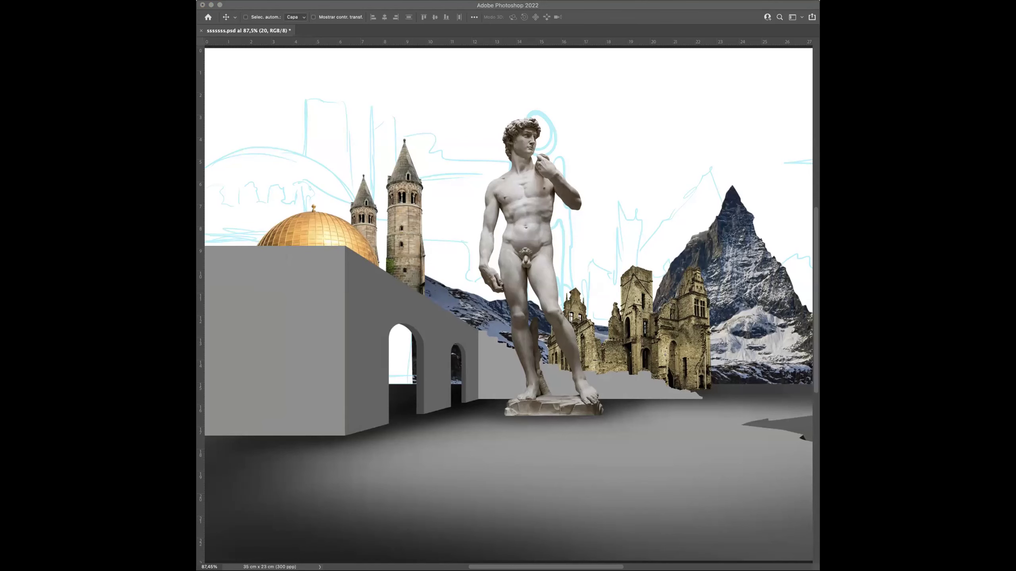
drag(658, 270, 449, 366)
key(Return)
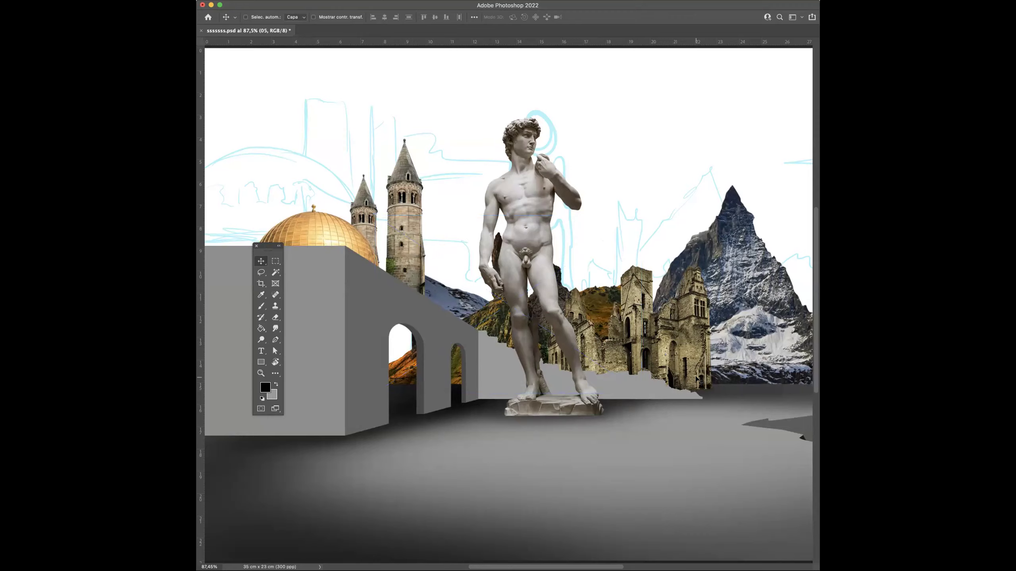
key(f)
key(Tab)
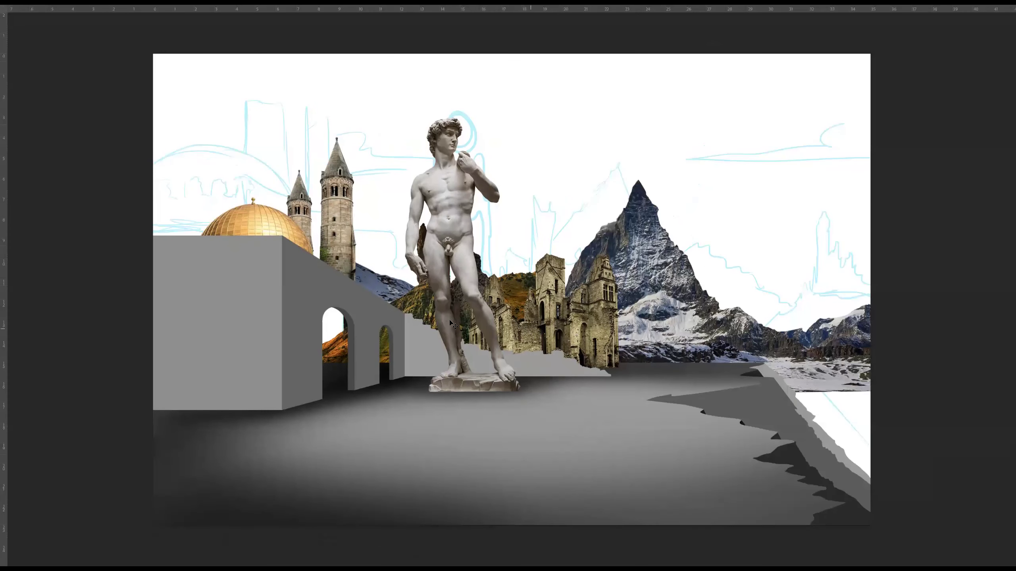
- Move the spired hillside to the canvas's right end beside the snowy mountain and resize it to fit the sketched peaks
drag(534, 308, 809, 351)
key(ctrl+t)
drag(808, 399, 833, 362)
drag(812, 411, 812, 415)
key(Return)
scroll(888, 324, up, 2)
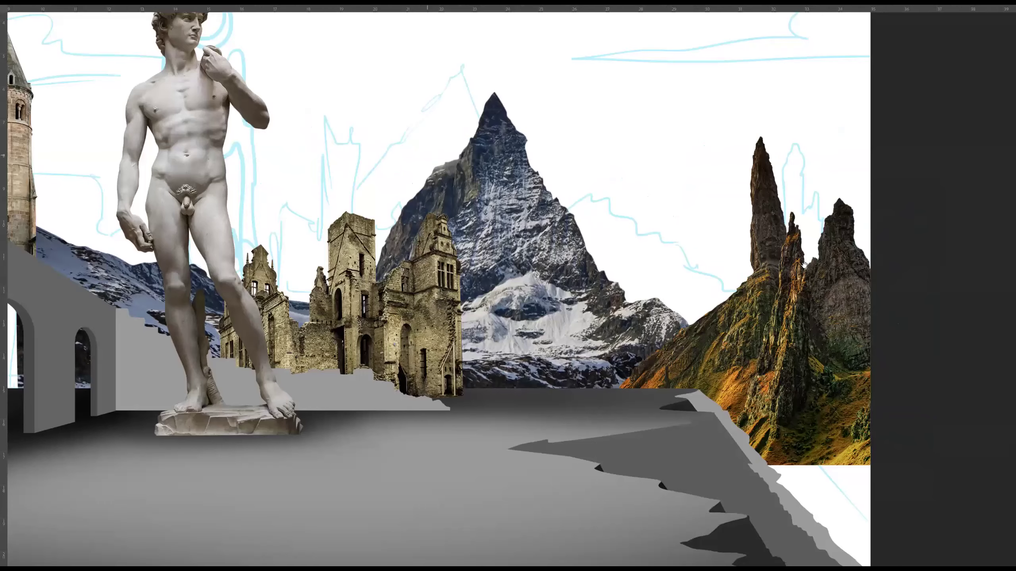
scroll(804, 265, up, 1)
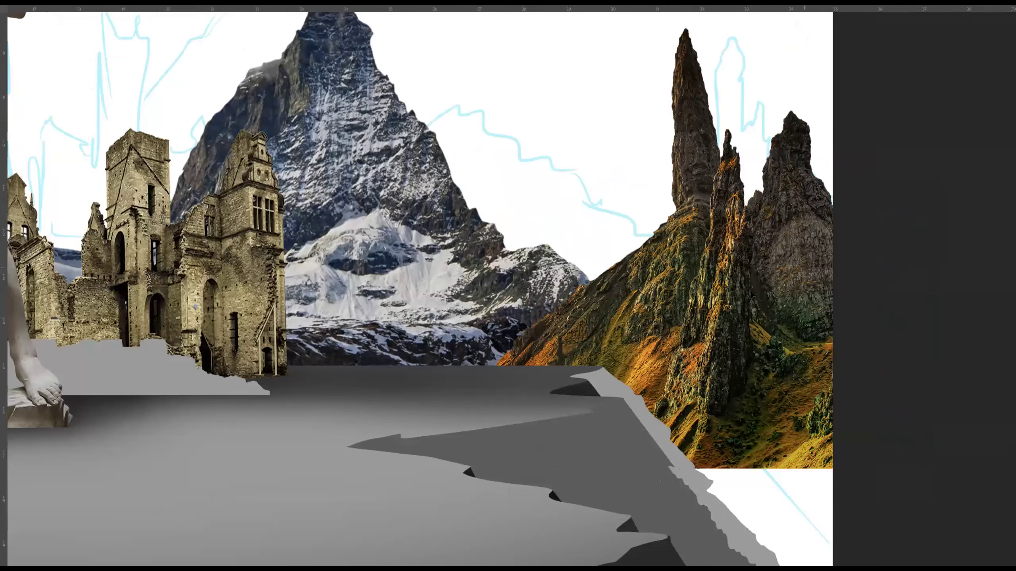
drag(752, 295, 738, 298)
scroll(589, 321, down, 1)
scroll(659, 314, down, 1)
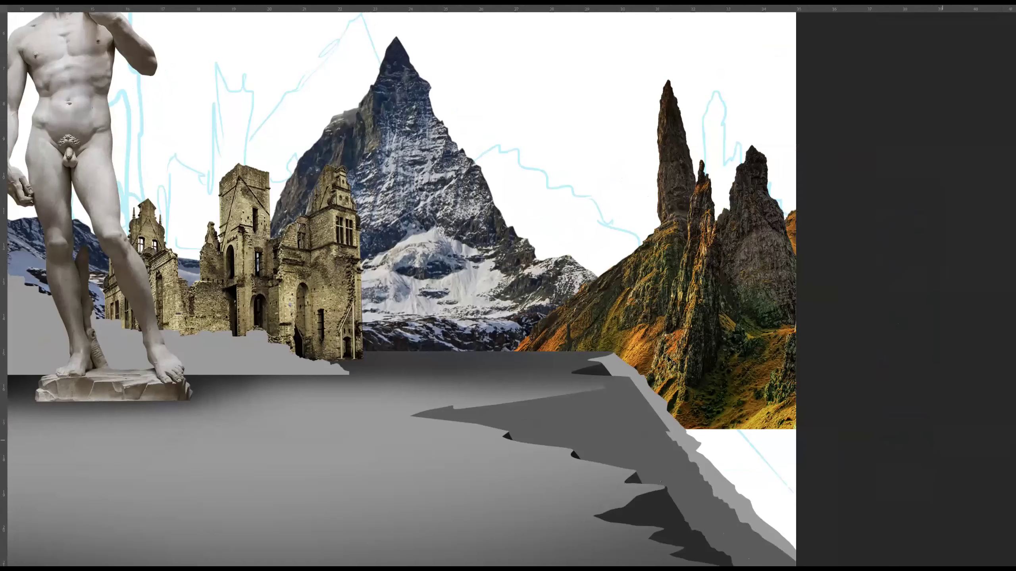
scroll(669, 363, down, 2)
- Place image 06 of the dark cliffs and grassy rocks, move it over the spired hillside's base and resize it
key(f)
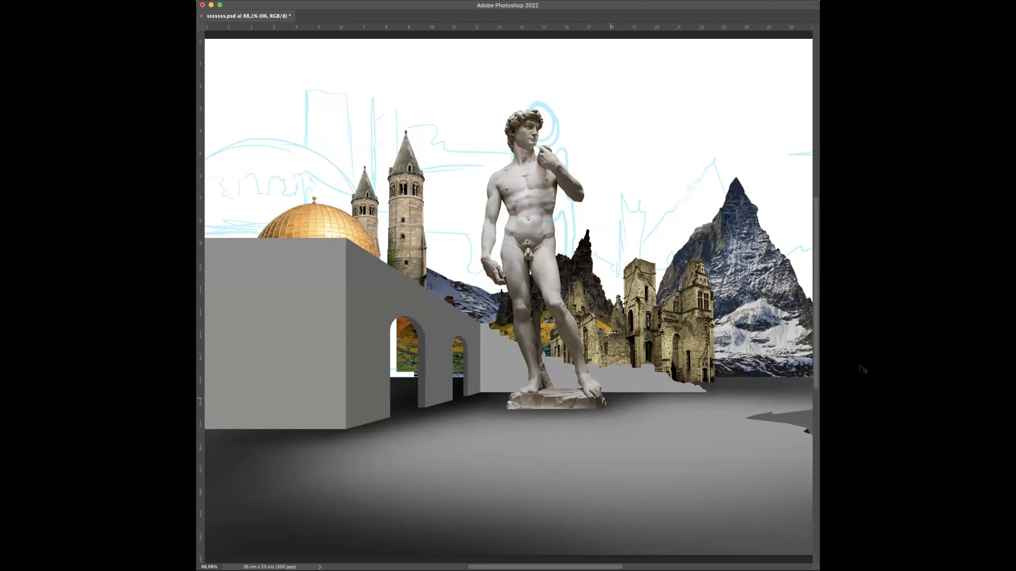
key(f)
drag(568, 319, 487, 248)
drag(415, 210, 779, 298)
key(ctrl+t)
drag(822, 370, 740, 333)
key(Return)
drag(777, 289, 803, 287)
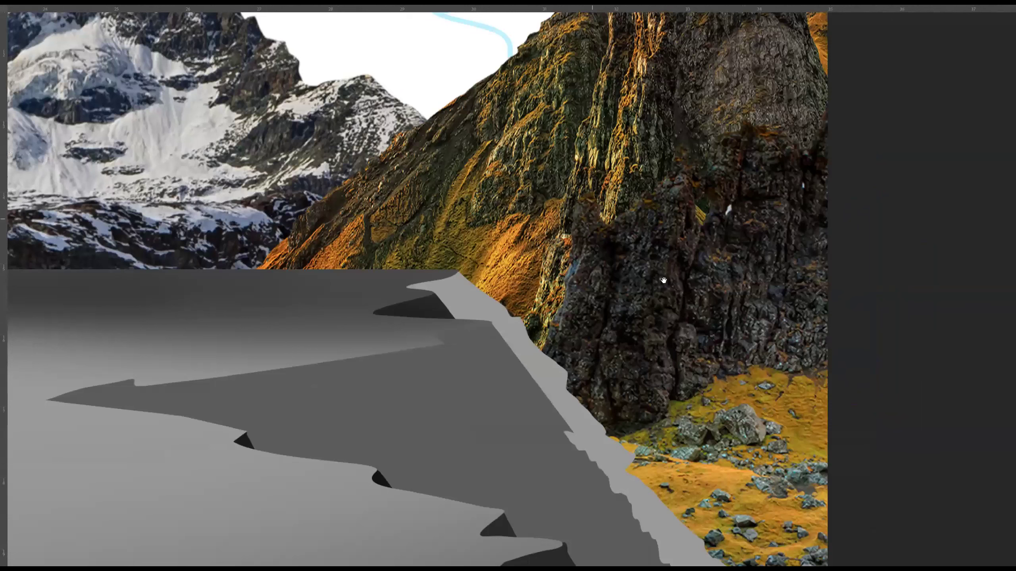
- Add a layer mask to the dark cliff layer 06 and prepare a textured brush with black paint
key(Tab)
click(805, 405)
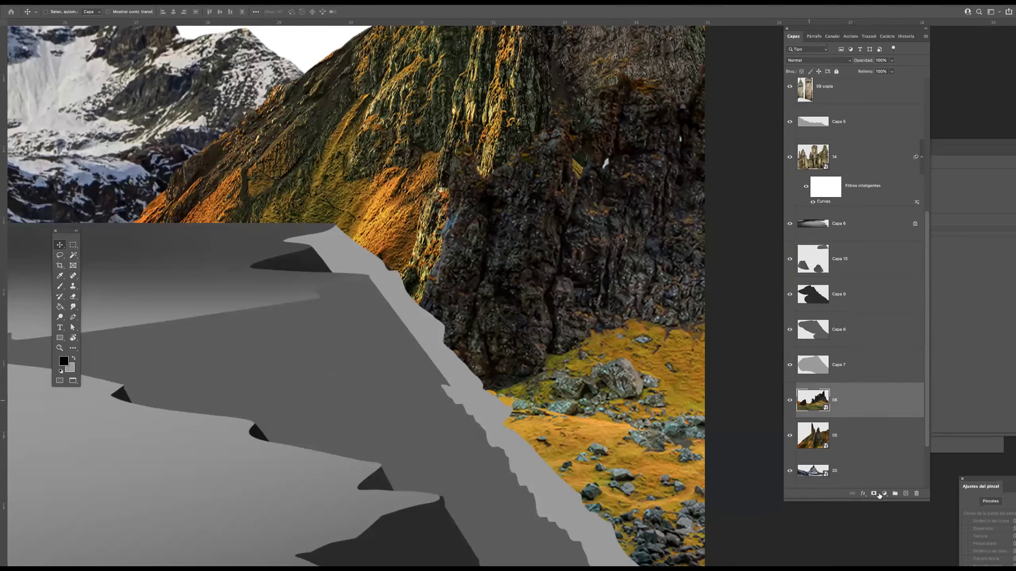
click(874, 494)
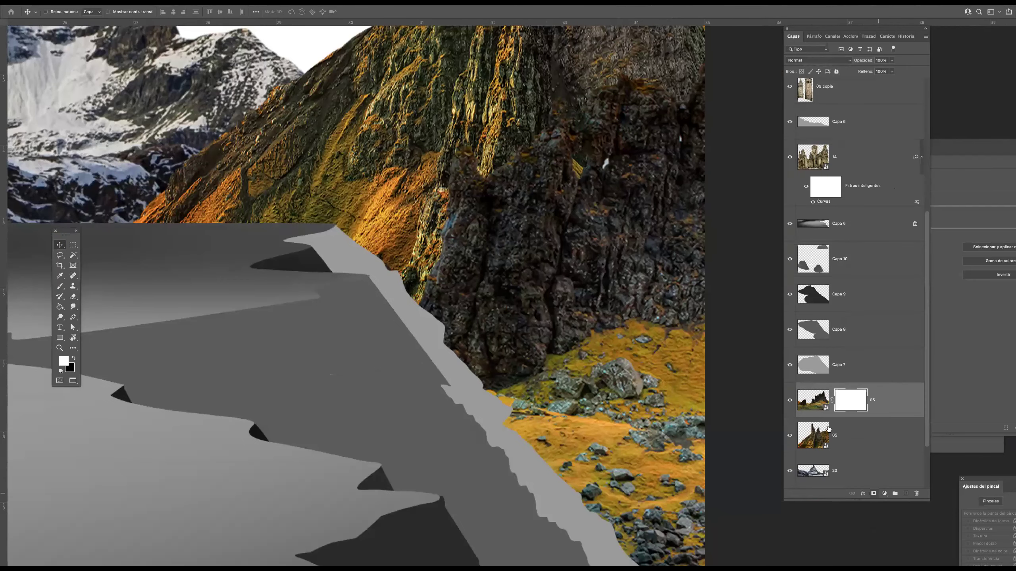
click(59, 286)
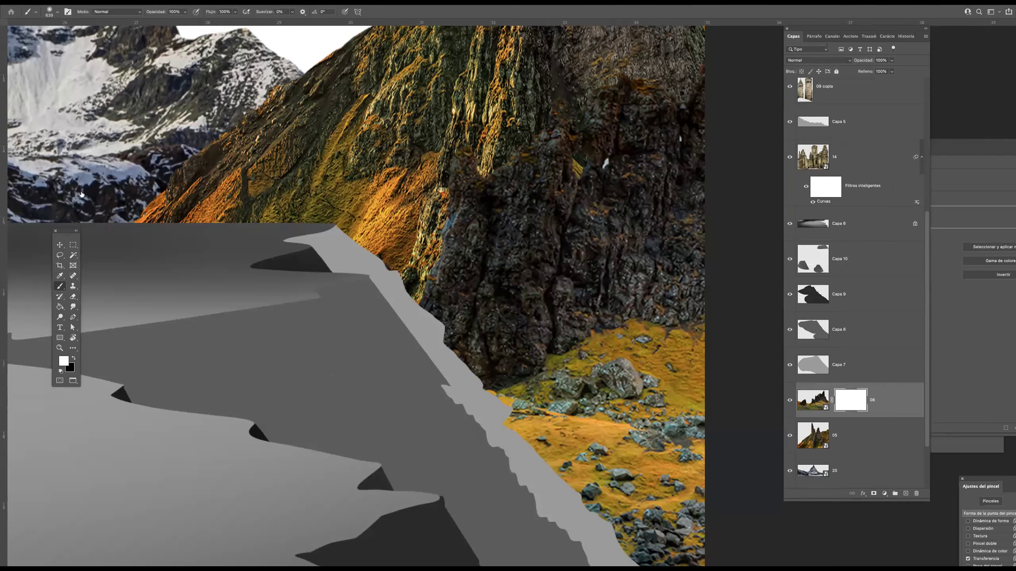
click(57, 12)
click(63, 195)
drag(593, 296, 531, 291)
click(73, 359)
- Paint black on the mask over the dark cliffs so the grassy rocks blend into the spired hillside
drag(469, 156, 493, 160)
ctrl+alt+drag(488, 156, 486, 156)
mouse_move(433, 305)
mouse_down()
mouse_move(519, 194)
mouse_move(444, 307)
mouse_up()
drag(493, 255, 567, 163)
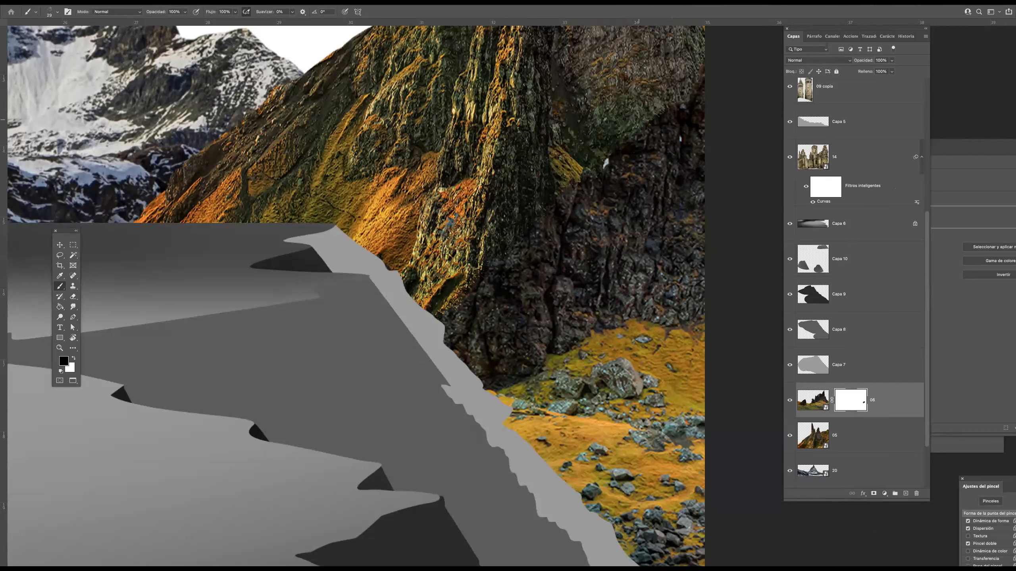
mouse_move(639, 120)
mouse_down()
mouse_move(648, 200)
mouse_move(571, 224)
mouse_up()
click(456, 222)
mouse_move(676, 212)
mouse_down()
mouse_move(459, 312)
mouse_move(494, 324)
mouse_move(579, 275)
mouse_move(672, 283)
mouse_move(640, 310)
mouse_move(510, 360)
mouse_up()
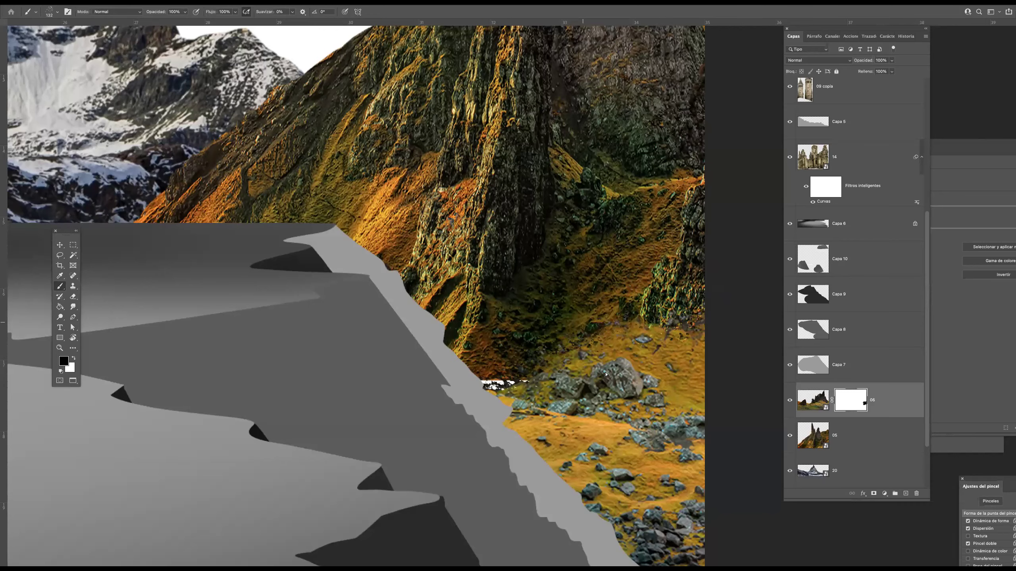
drag(592, 242, 538, 244)
- Place sunset sky image 24 and move it into the canvas's upper-left corner
key(v)
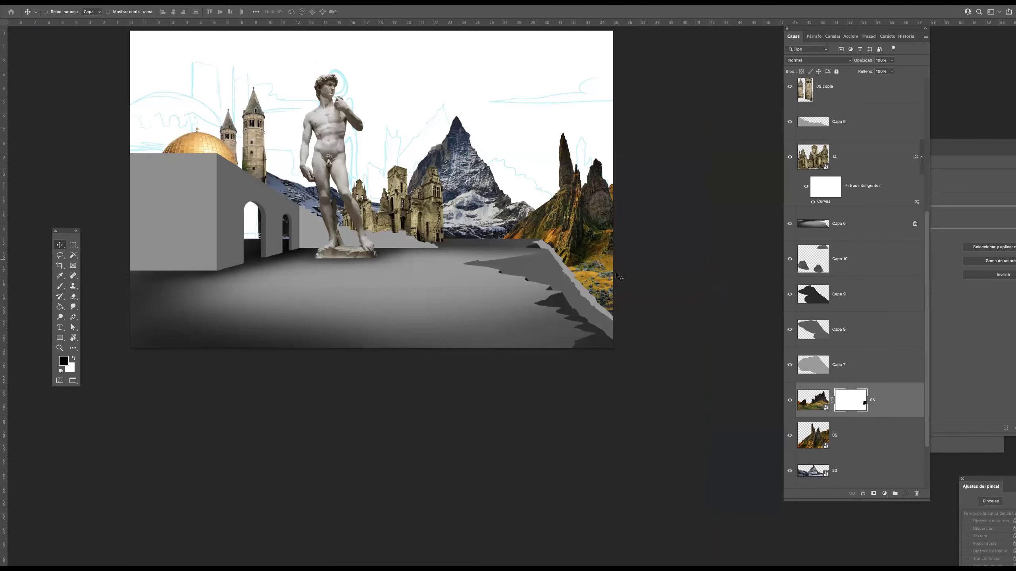
scroll(575, 194, up, 3)
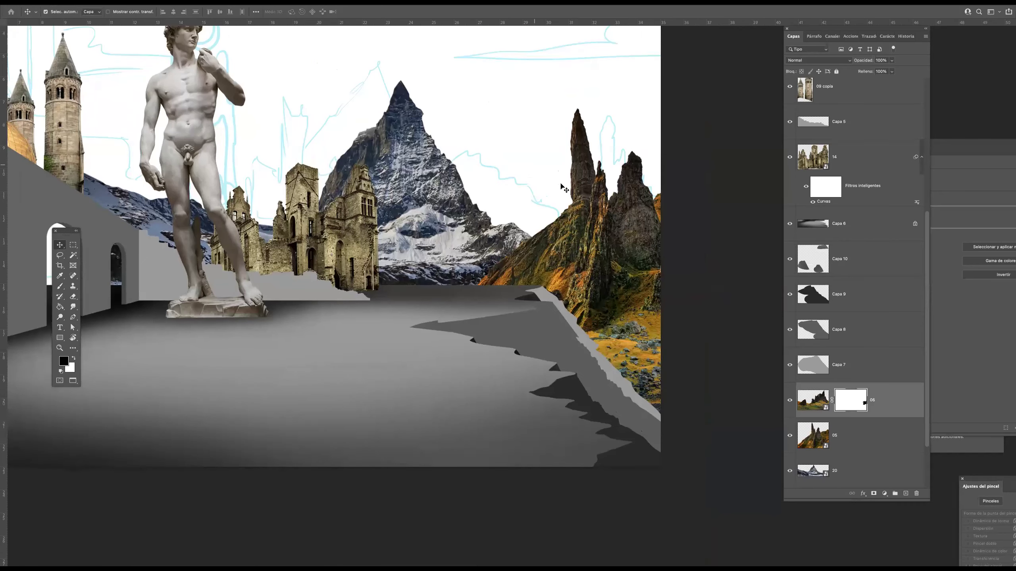
scroll(532, 176, down, 3)
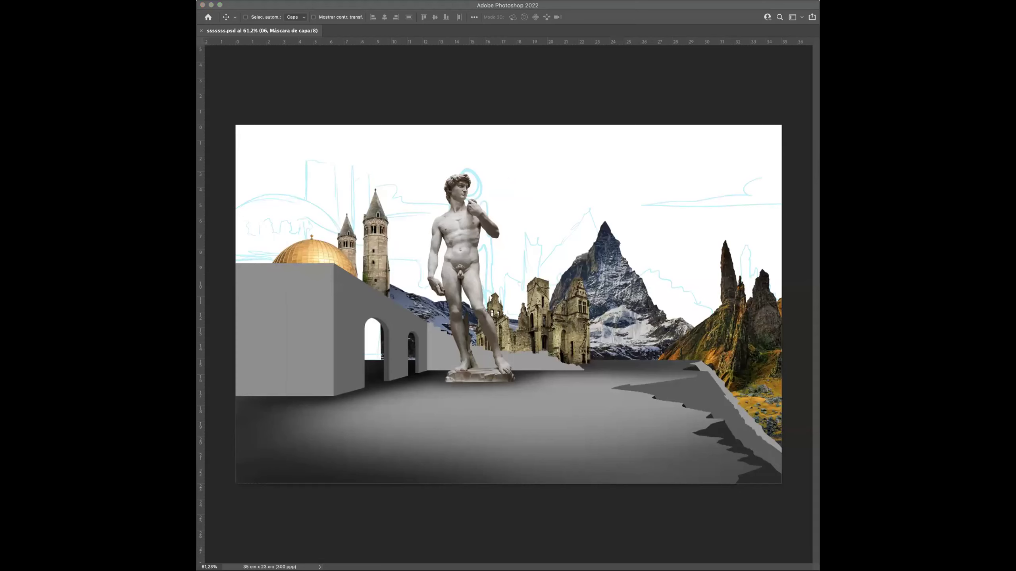
drag(565, 277, 503, 274)
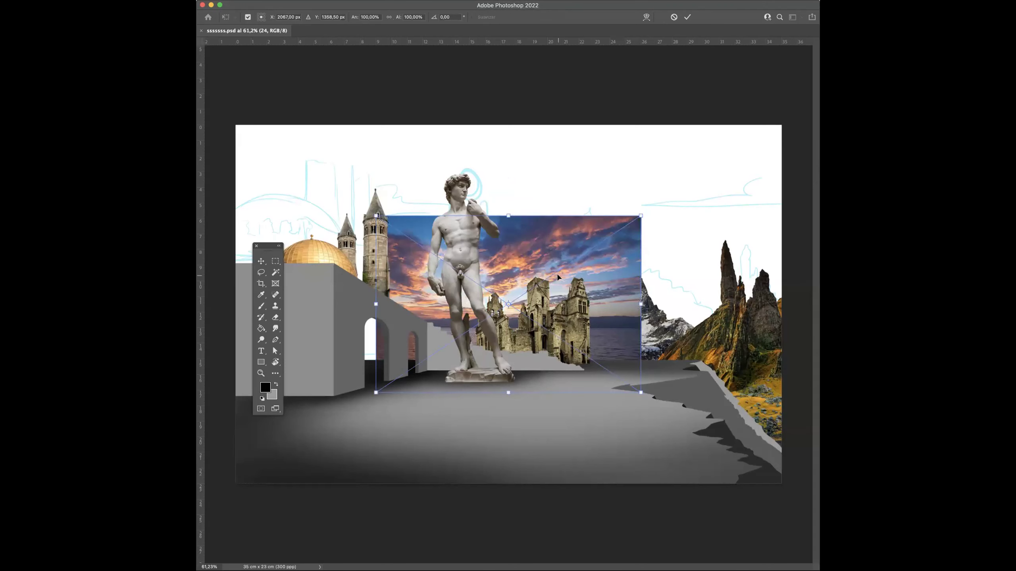
key(Return)
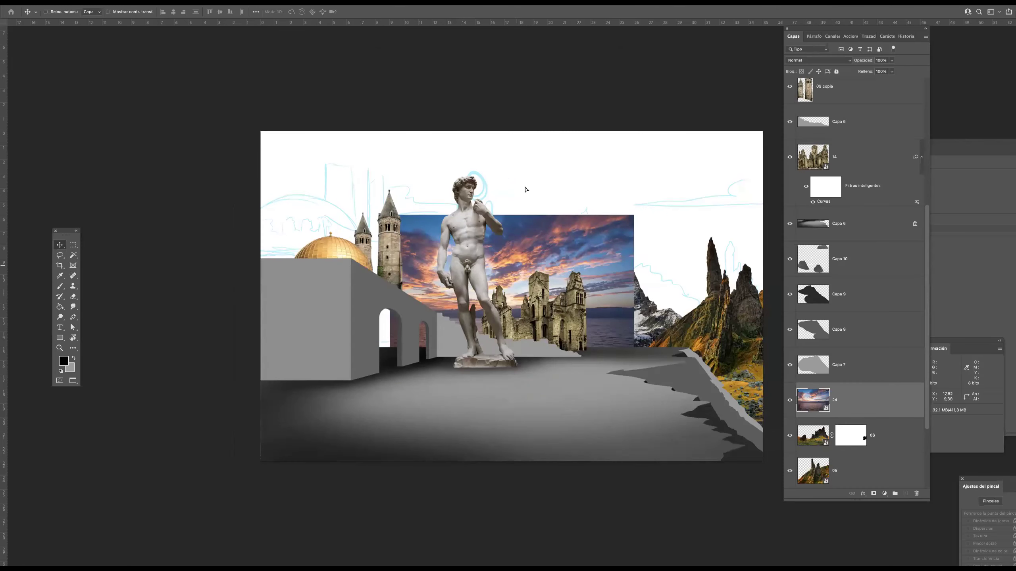
drag(474, 266, 346, 182)
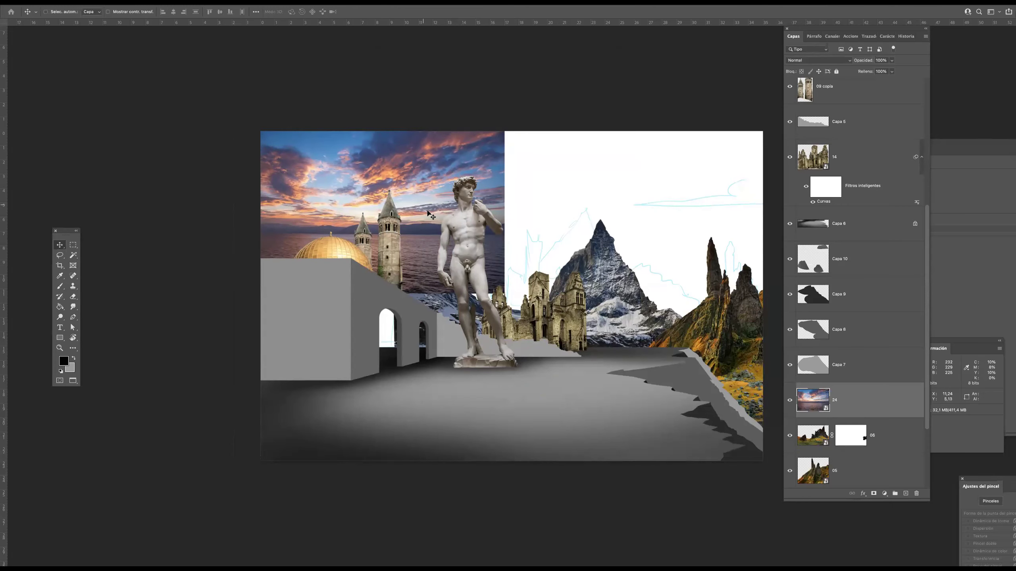
- Scale the sunset sky to the full 35 cm canvas width and send its layer below the mountain layers
key(ctrl+r)
key(ctrl+t)
drag(504, 209, 790, 202)
drag(509, 294, 515, 432)
key(Return)
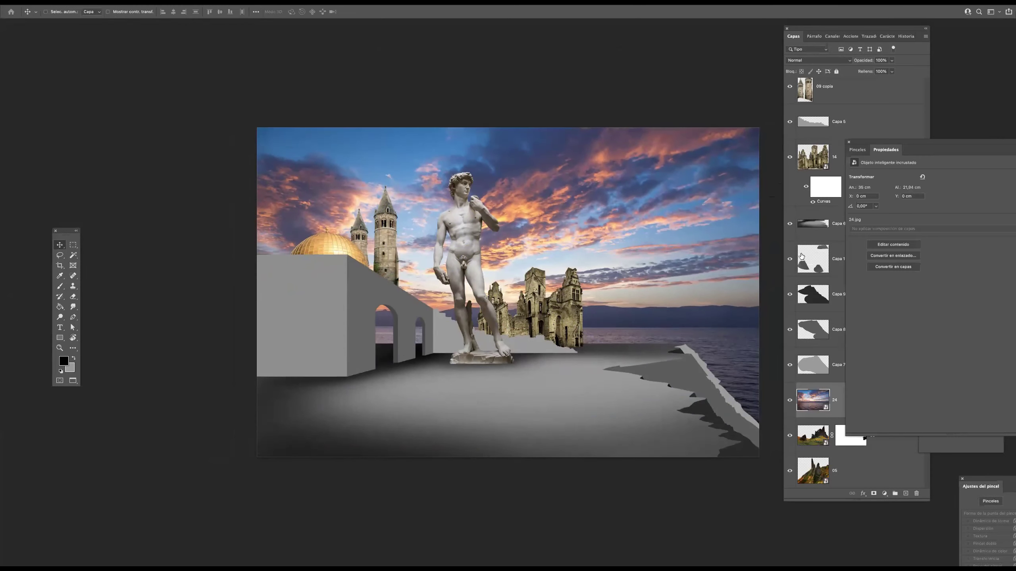
drag(830, 413, 832, 464)
key(Tab)
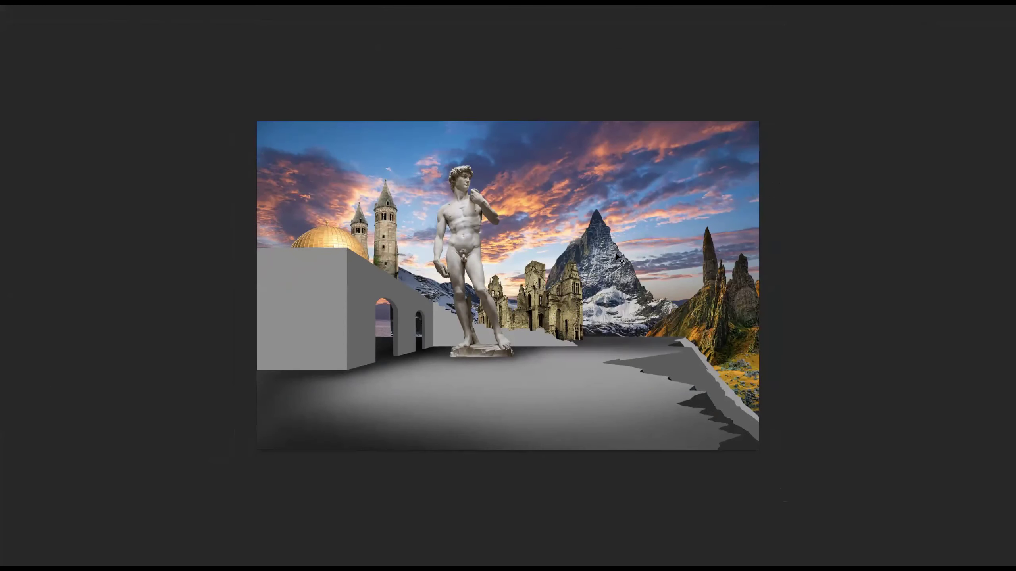
- Place the image of the castle on a wooded hill and move its layer directly above dark cliff layer 06
scroll(549, 233, up, 3)
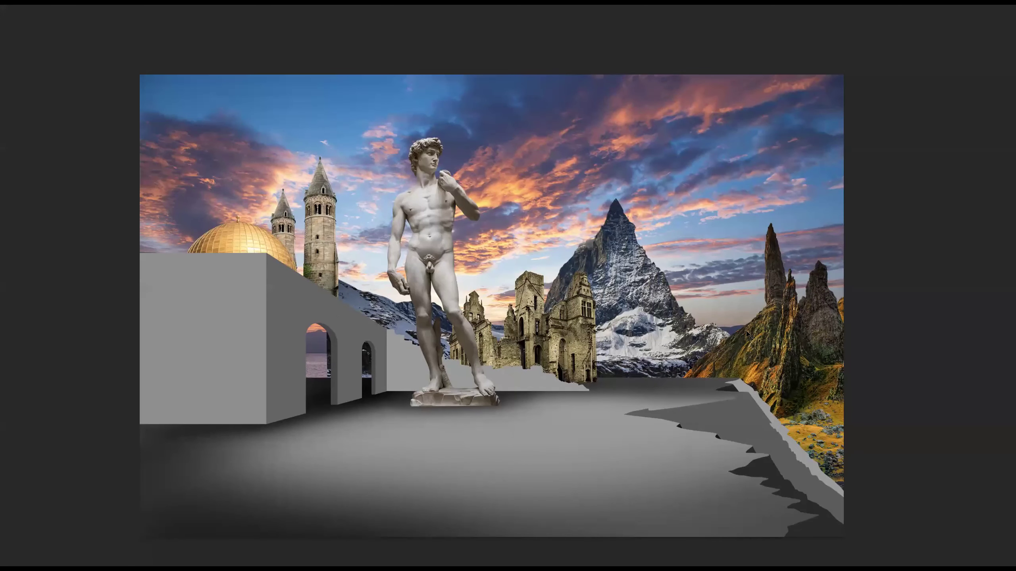
scroll(804, 317, up, 3)
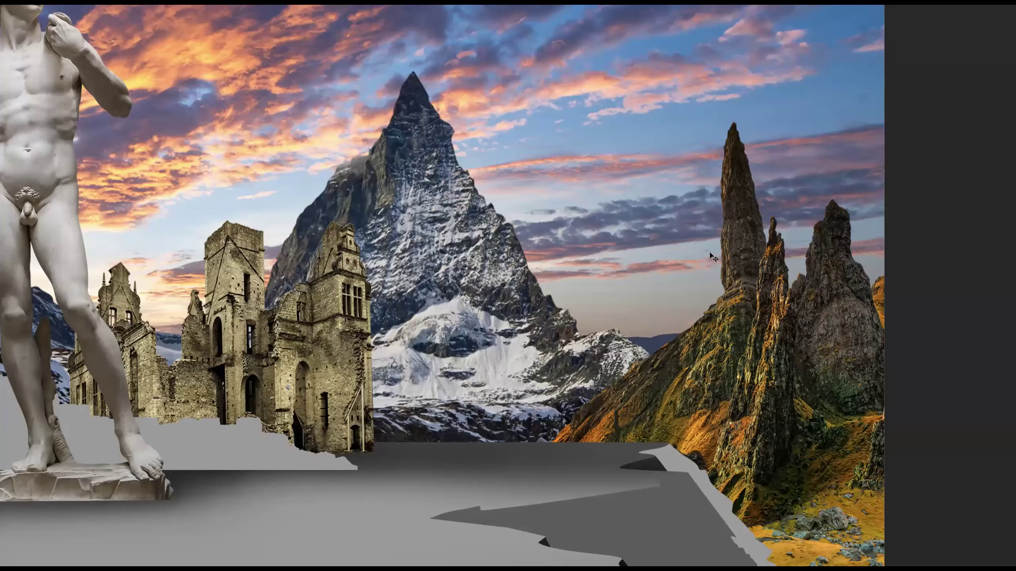
scroll(711, 256, up, 1)
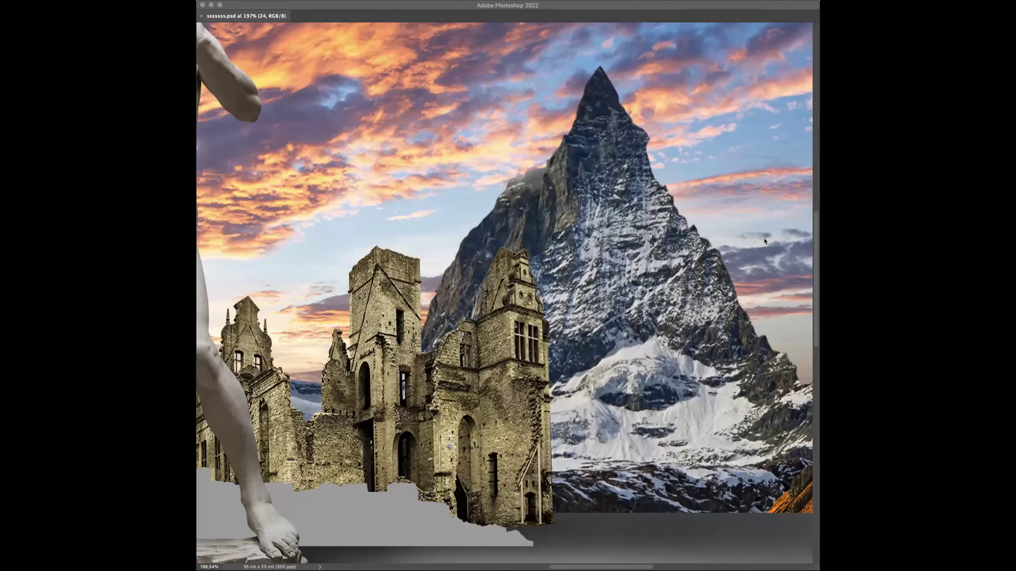
drag(765, 235, 484, 286)
key(Return)
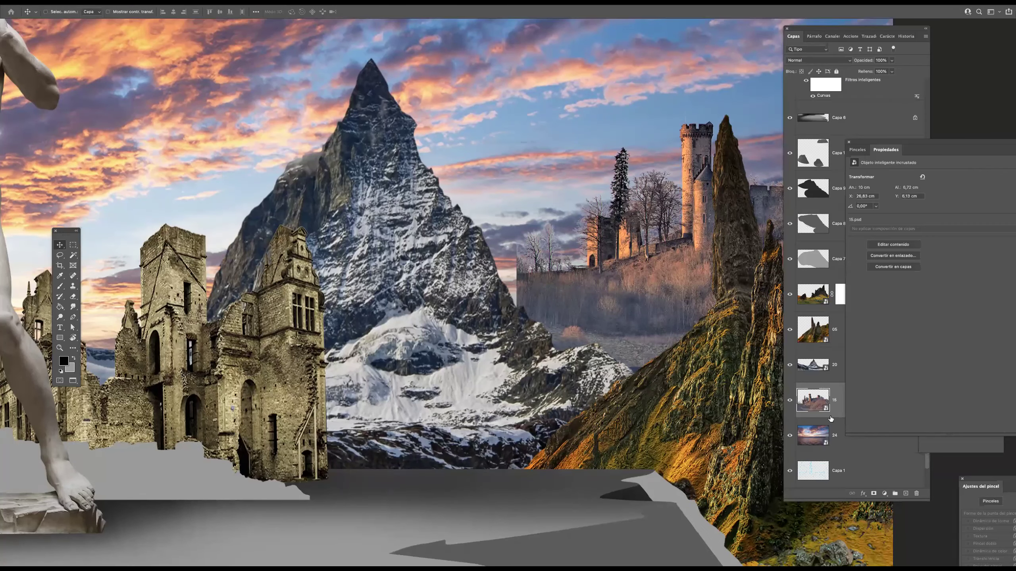
drag(830, 419, 806, 276)
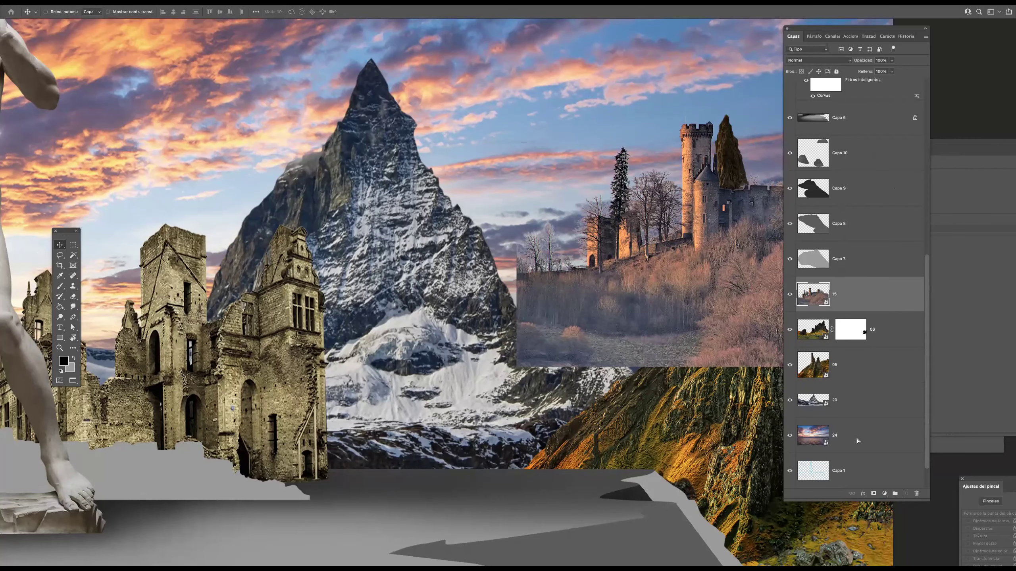
- Move the castle onto the spired hillside and resize it so its walls stand in front of the rock spires
key(Tab)
drag(729, 248, 852, 392)
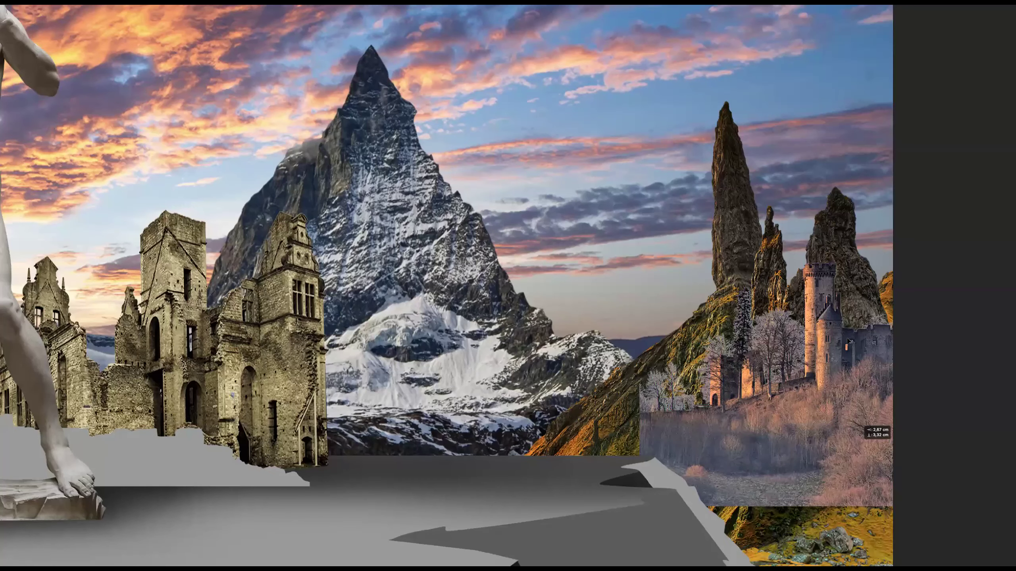
drag(848, 341, 835, 332)
key(ctrl+t)
drag(983, 91, 885, 78)
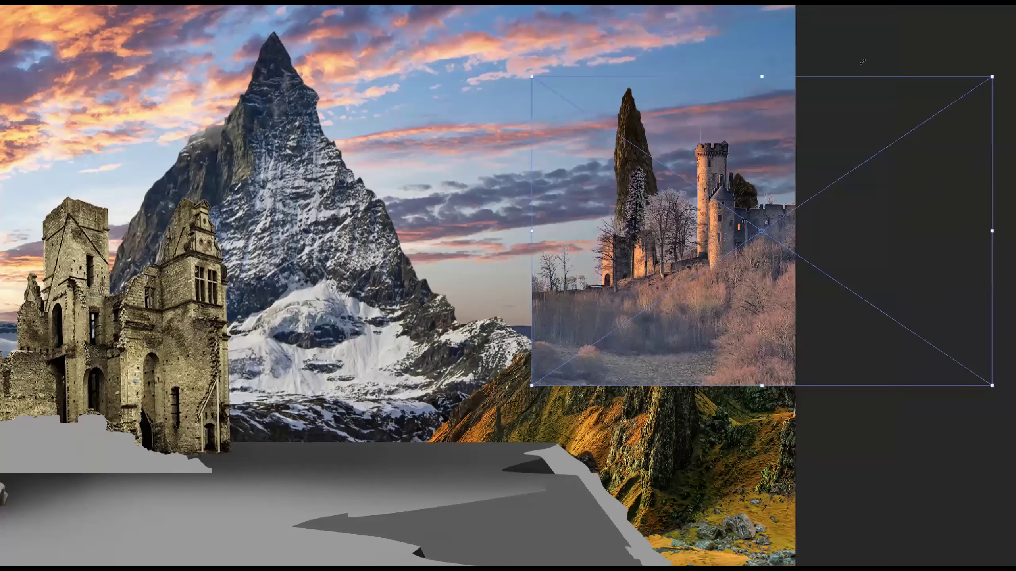
scroll(800, 92, right, 3)
drag(688, 155, 698, 170)
drag(645, 260, 675, 225)
key(Return)
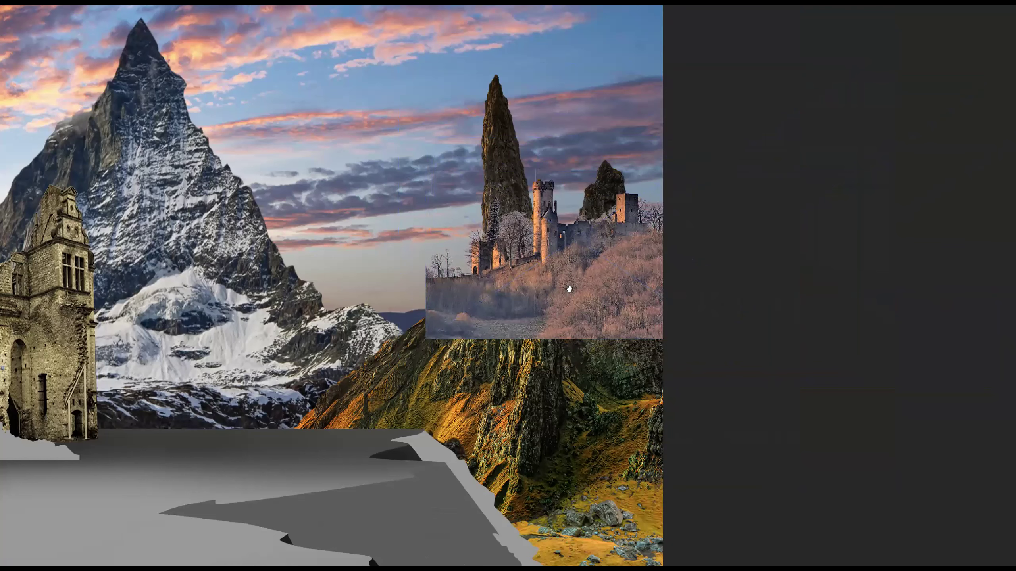
drag(563, 287, 587, 294)
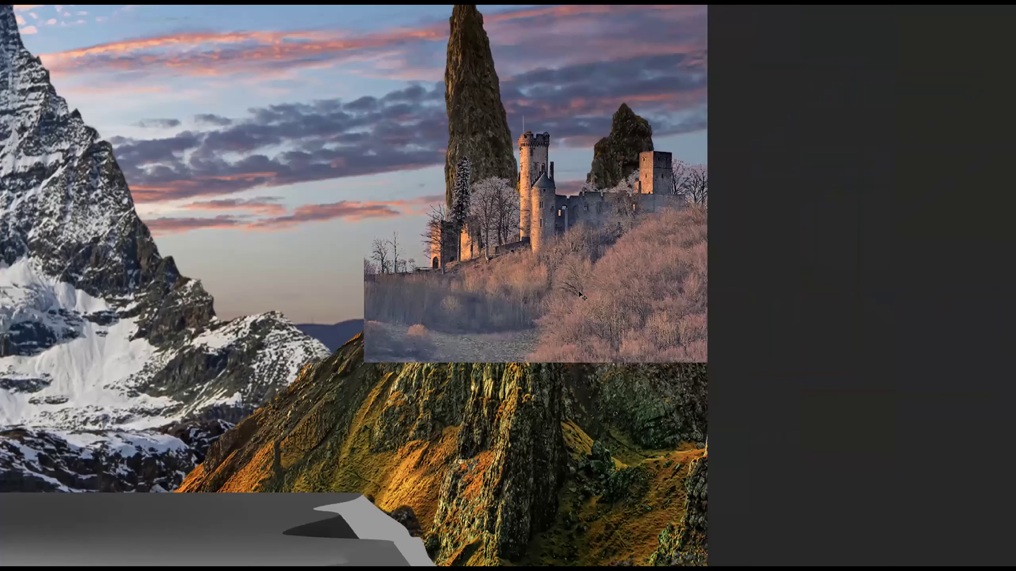
- Apply Curves to the castle, setting RGB input 75 to output 52 and green input 99 to output 102
key(ctrl+m)
drag(665, 217, 667, 219)
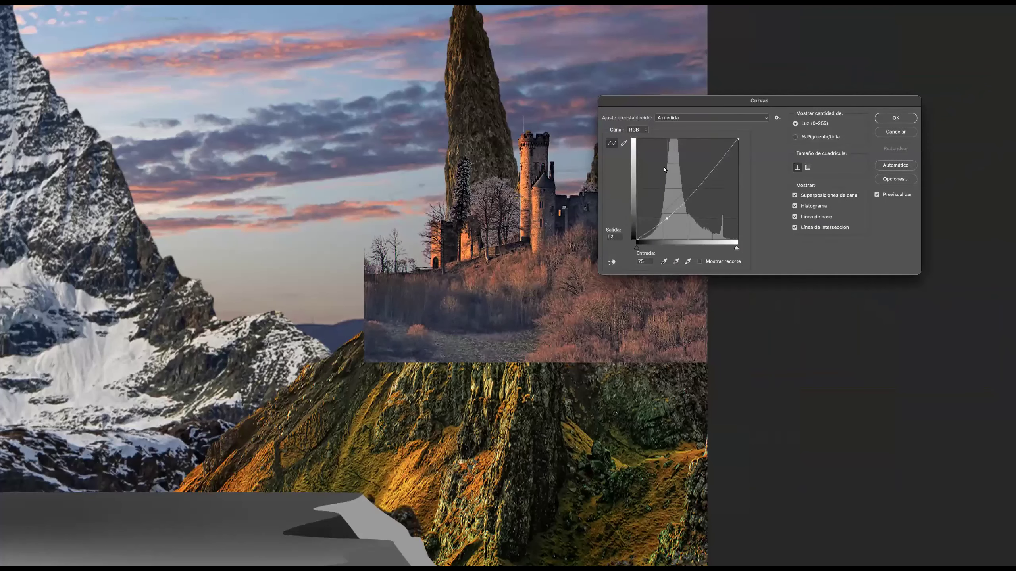
click(638, 130)
click(641, 147)
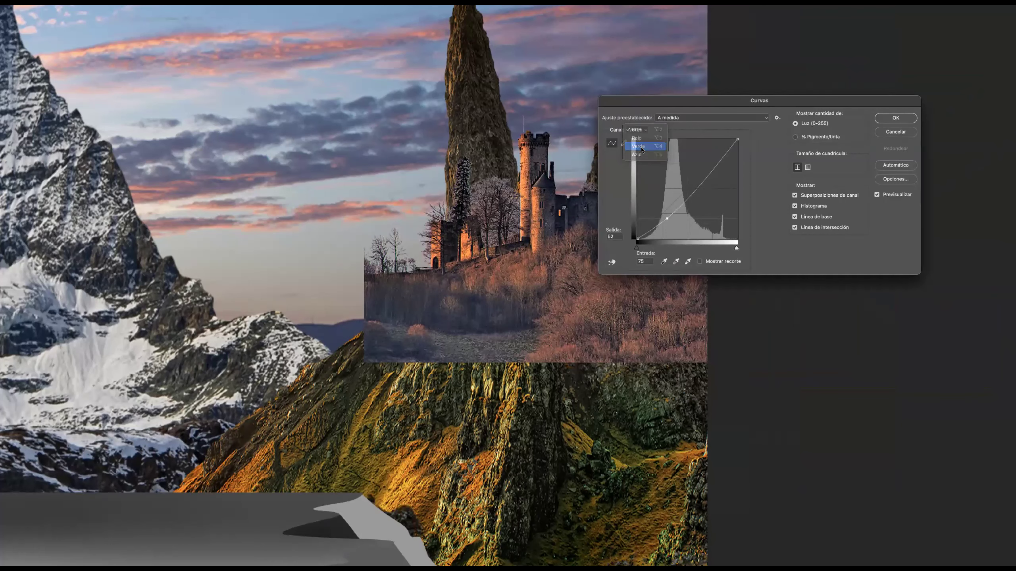
mouse_move(679, 204)
mouse_down()
mouse_move(674, 189)
mouse_move(676, 199)
mouse_up()
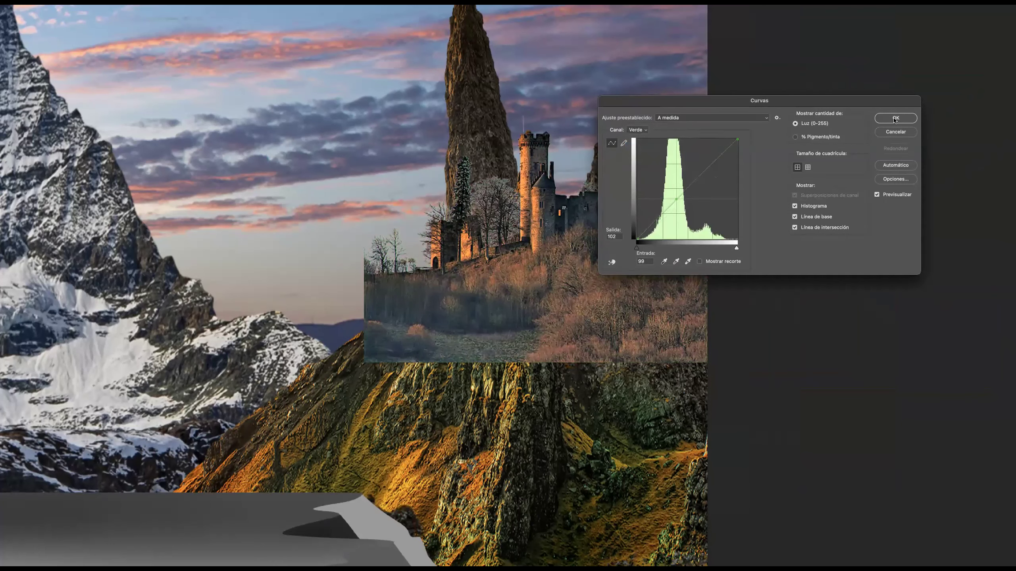
click(894, 119)
- Add a layer mask to the castle layer and paint black over the misty meadow's outer edge along the hillside slope
scroll(532, 265, down, 3)
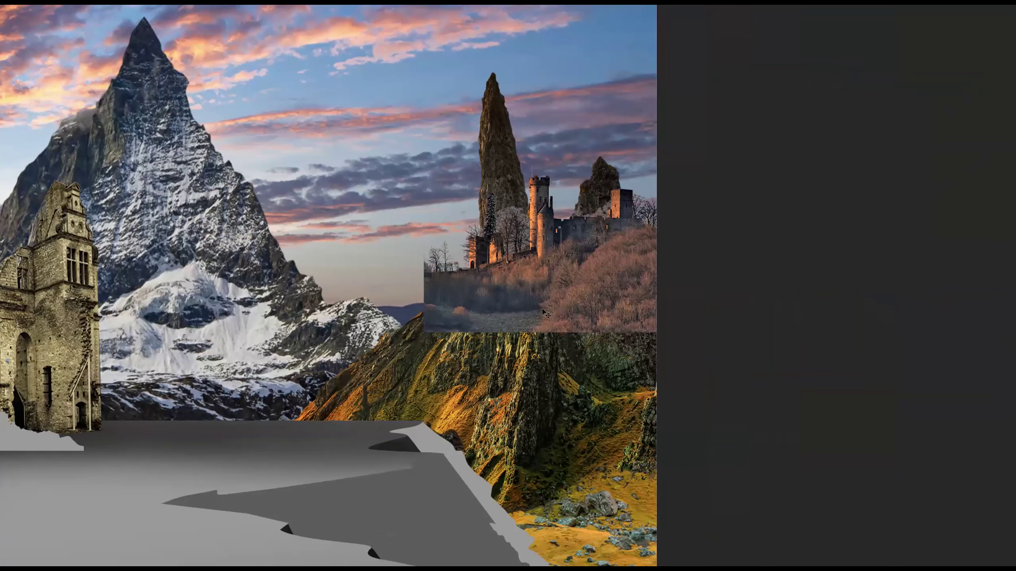
key(Tab)
click(815, 306)
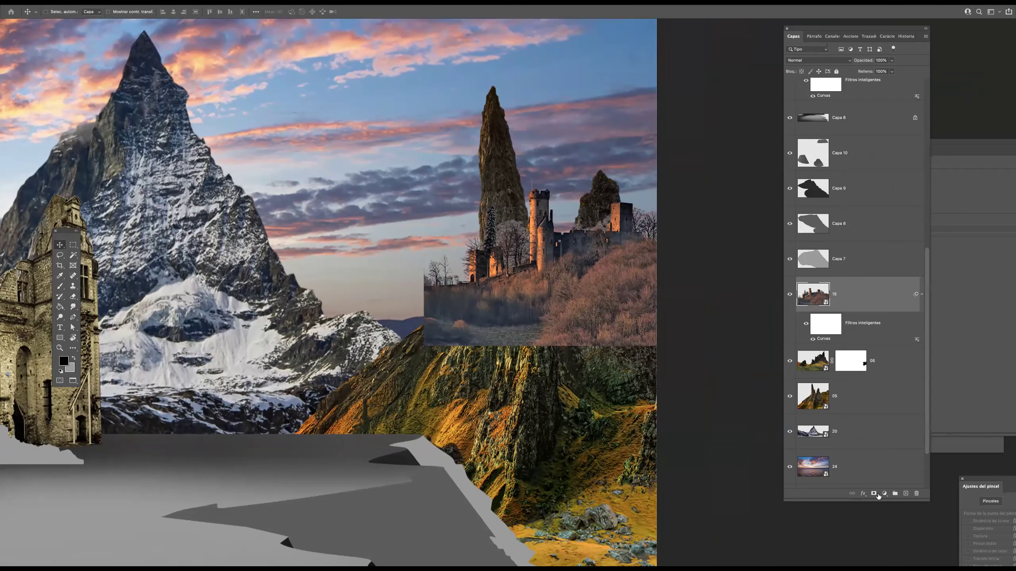
click(876, 493)
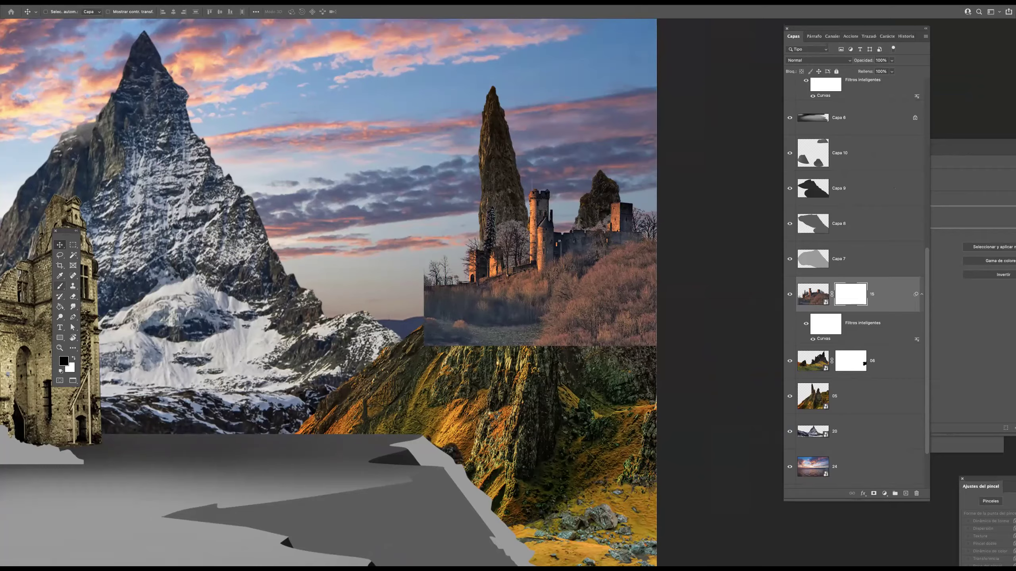
key(Tab)
scroll(461, 330, up, 3)
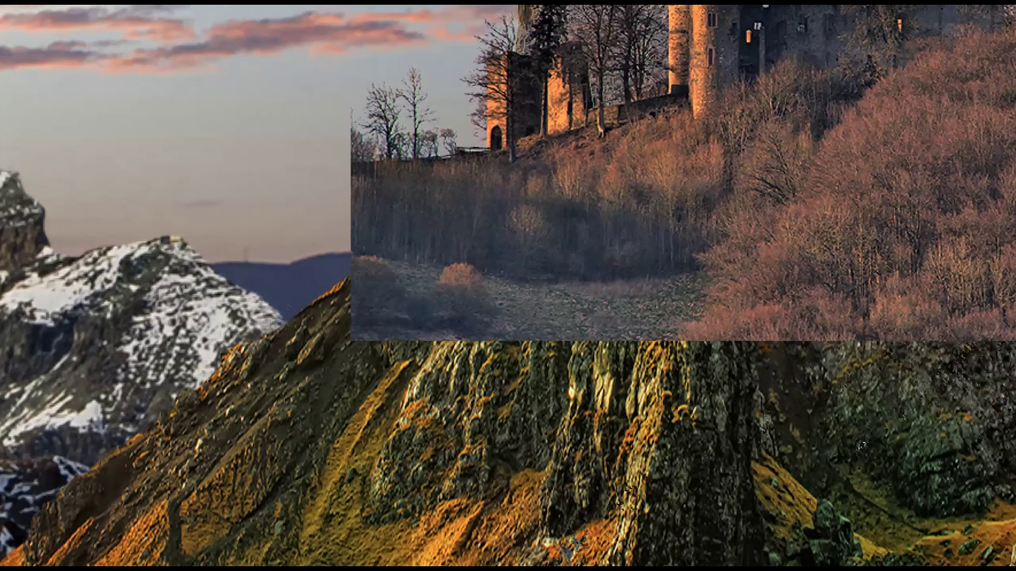
mouse_move(384, 304)
mouse_down()
mouse_move(367, 257)
mouse_move(424, 157)
mouse_move(476, 151)
mouse_move(452, 168)
mouse_move(449, 135)
mouse_up()
mouse_move(438, 96)
mouse_down()
mouse_move(410, 98)
mouse_move(360, 134)
mouse_move(445, 139)
mouse_move(458, 163)
mouse_up()
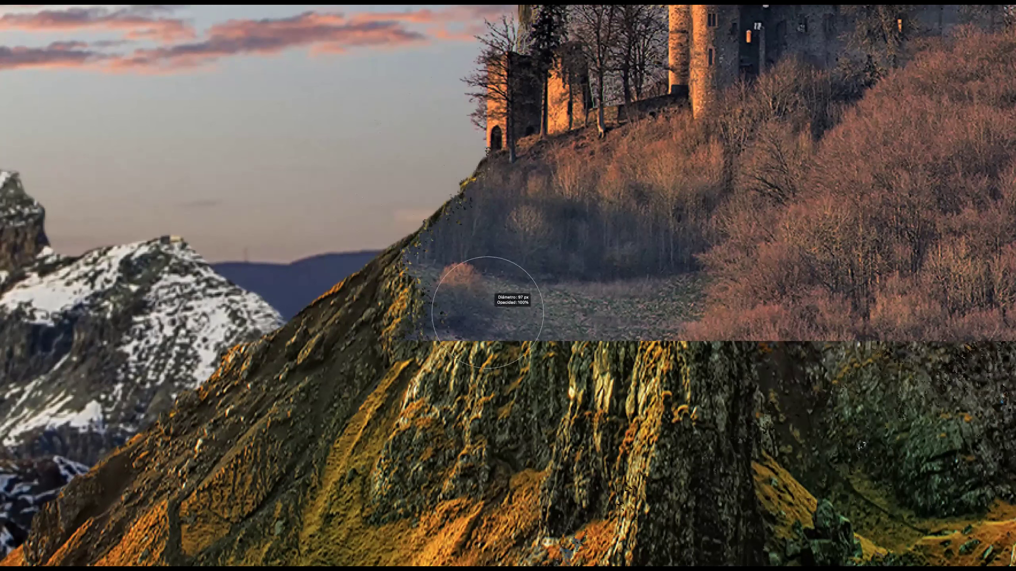
mouse_move(413, 319)
mouse_down()
mouse_move(468, 321)
mouse_move(460, 280)
mouse_move(526, 322)
mouse_up()
drag(526, 241, 499, 245)
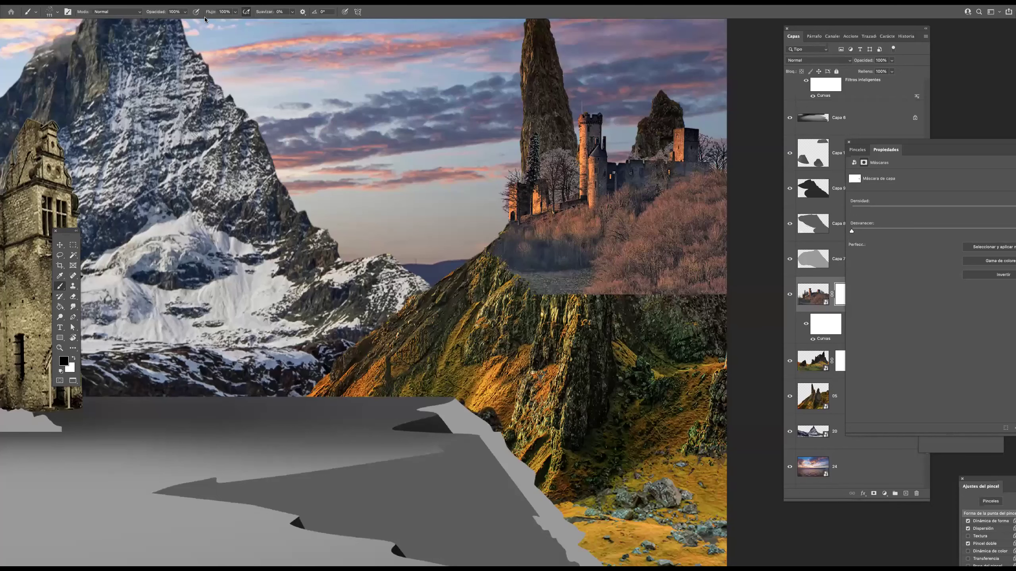
- Set the brush opacity to 44% and paint black on the castle mask to blend the misty woods into the mossy rock
click(185, 12)
mouse_move(532, 282)
mouse_down()
mouse_move(558, 278)
mouse_move(576, 258)
mouse_move(528, 262)
mouse_up()
scroll(573, 268, up, 3)
drag(539, 246, 535, 212)
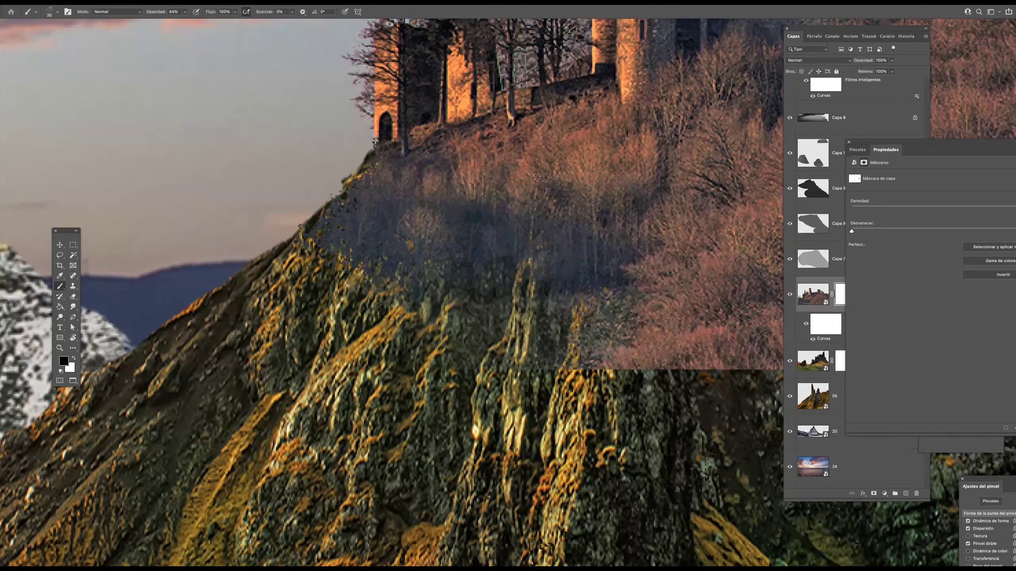
drag(527, 260, 534, 206)
drag(474, 240, 420, 252)
drag(346, 256, 406, 216)
mouse_move(386, 250)
mouse_down()
mouse_move(369, 230)
mouse_move(517, 174)
mouse_up()
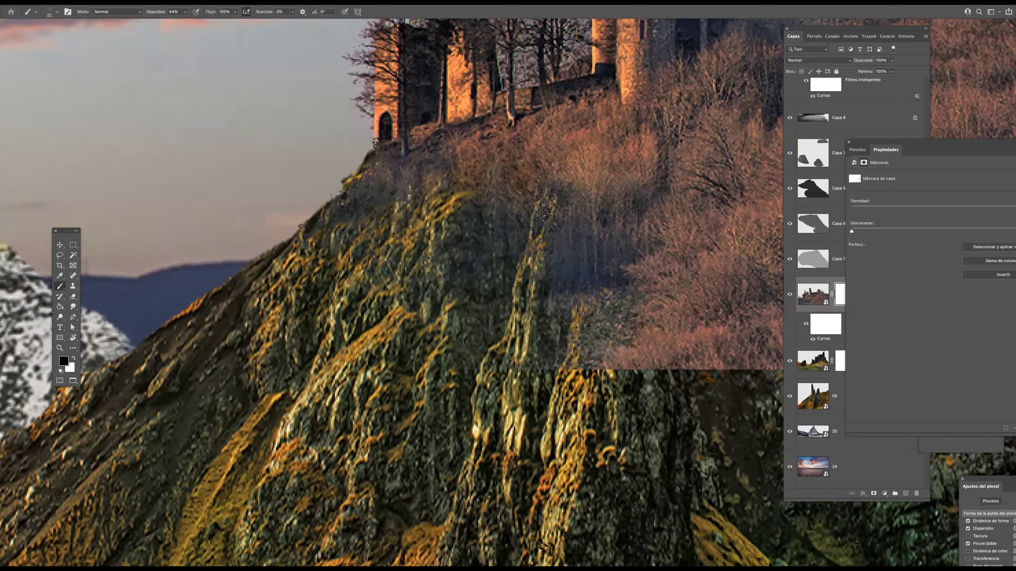
mouse_move(584, 276)
mouse_down()
mouse_move(612, 192)
mouse_move(565, 188)
mouse_up()
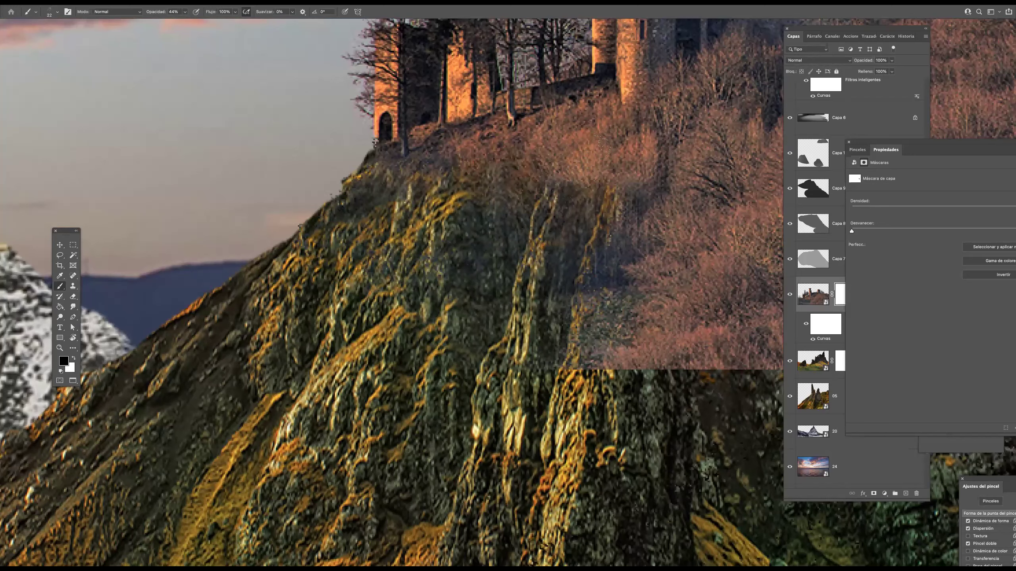
drag(602, 143, 564, 182)
- Paint black on the castle mask over the lower reddish trees to blend their straight bottom edge into the cliffs
mouse_move(645, 280)
mouse_down()
mouse_move(629, 313)
mouse_move(434, 325)
mouse_up()
mouse_move(434, 325)
mouse_down()
mouse_move(457, 325)
mouse_move(520, 224)
mouse_up()
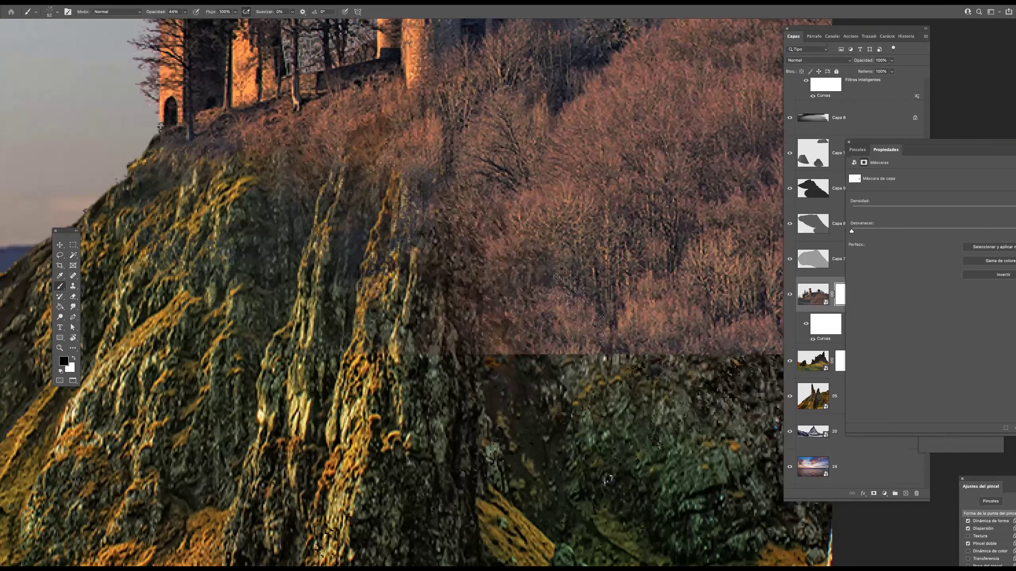
mouse_move(584, 308)
mouse_down()
mouse_move(514, 328)
mouse_move(551, 280)
mouse_up()
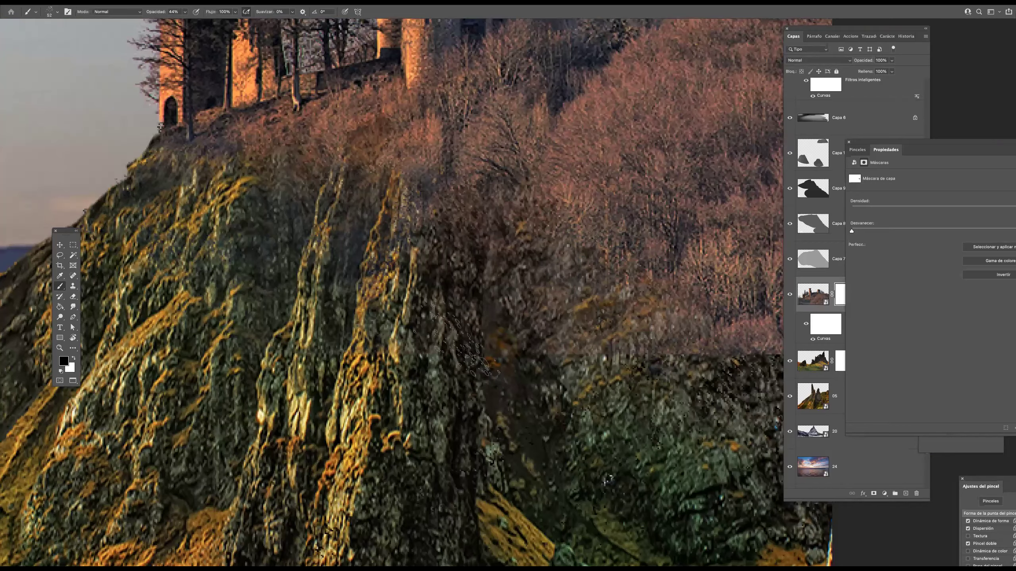
scroll(544, 235, down, 5)
mouse_move(575, 299)
mouse_down()
mouse_move(667, 208)
mouse_move(620, 250)
mouse_up()
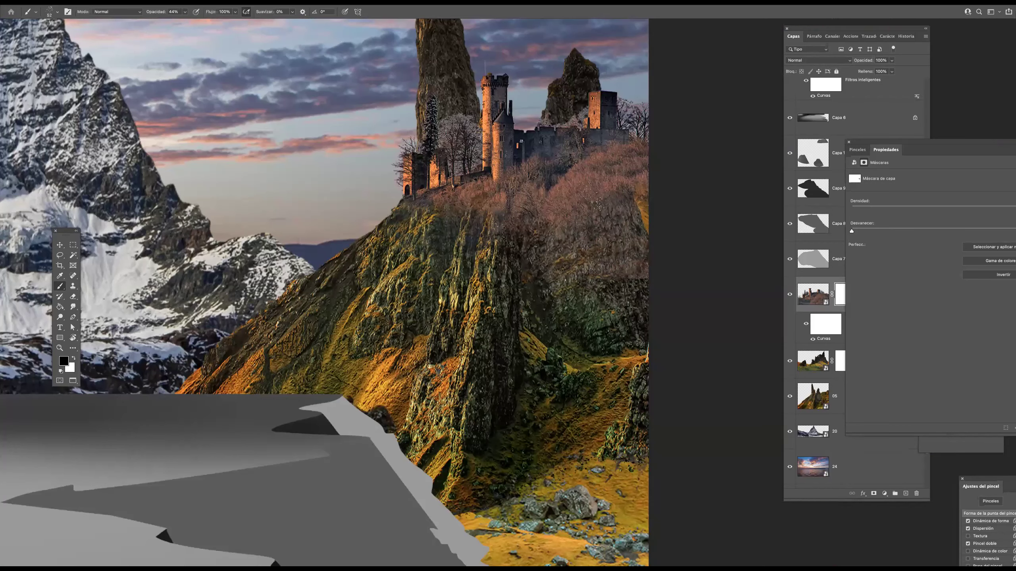
mouse_move(518, 246)
mouse_down()
mouse_move(595, 167)
mouse_move(529, 211)
mouse_move(522, 190)
mouse_move(483, 209)
mouse_move(457, 200)
mouse_up()
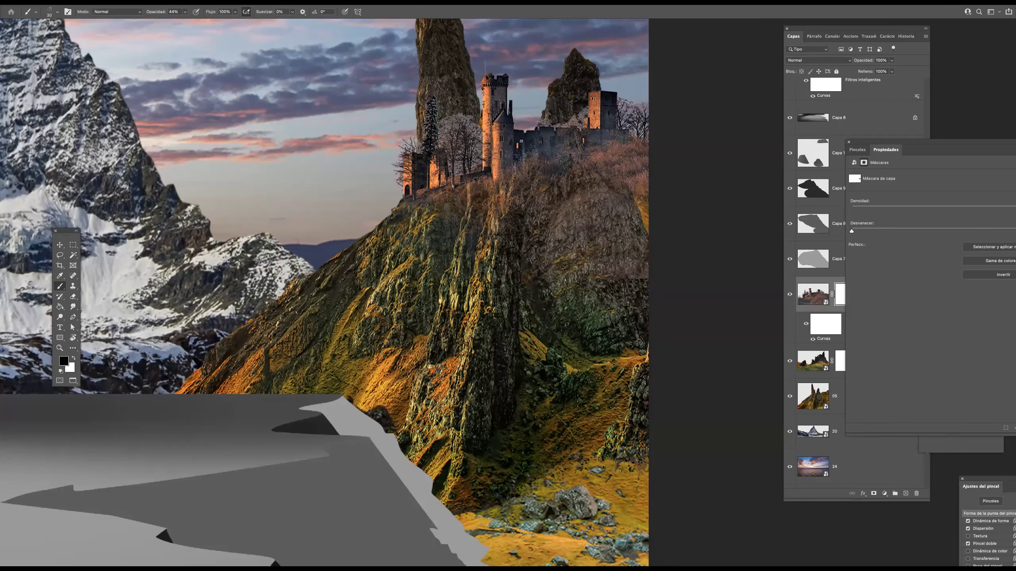
drag(561, 166, 543, 172)
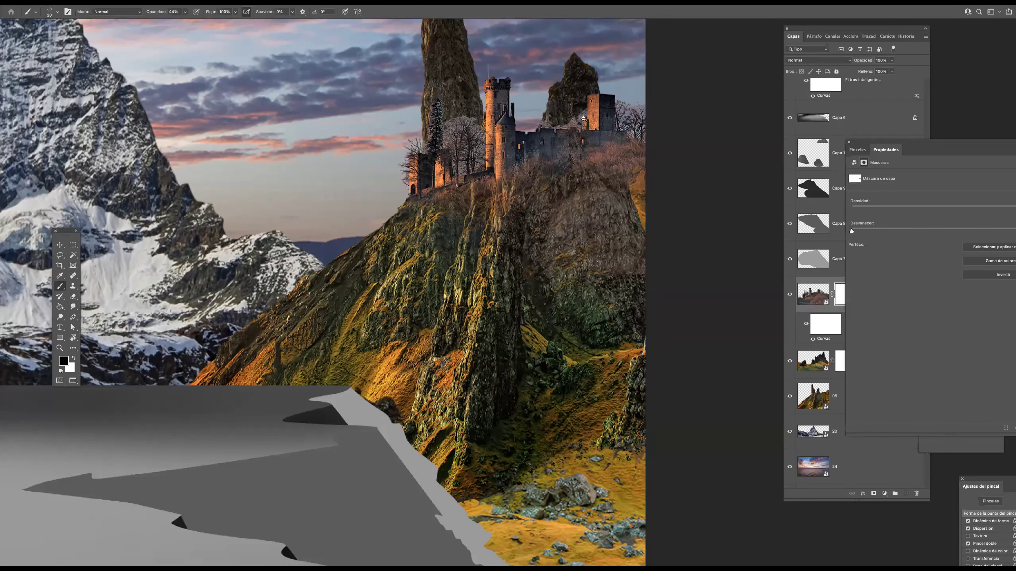
scroll(587, 128, down, 1)
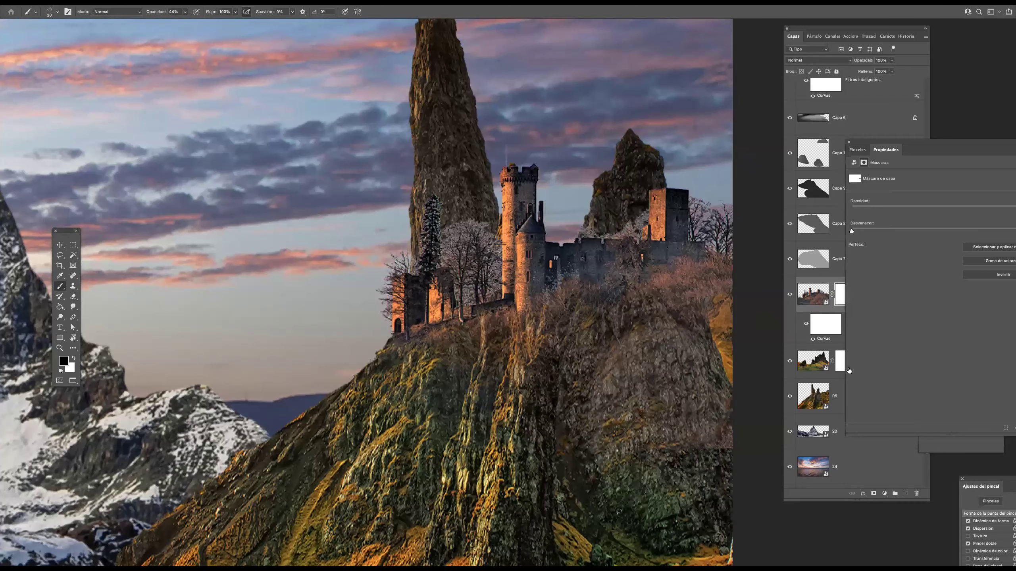
- Rasterize layer 05, which holds the rocky hillside and its spires
click(820, 356)
key(l)
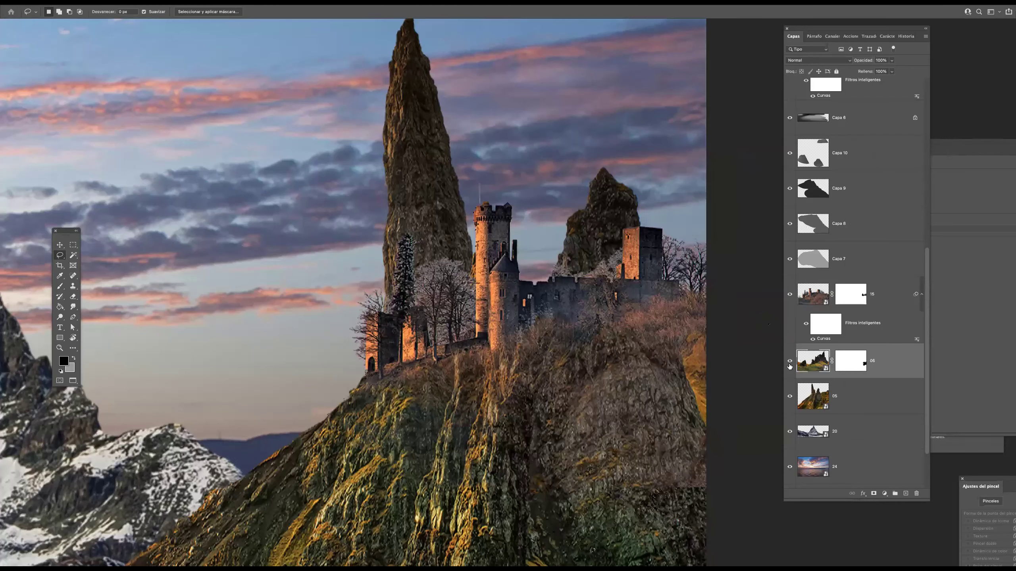
click(790, 395)
click(790, 396)
click(833, 403)
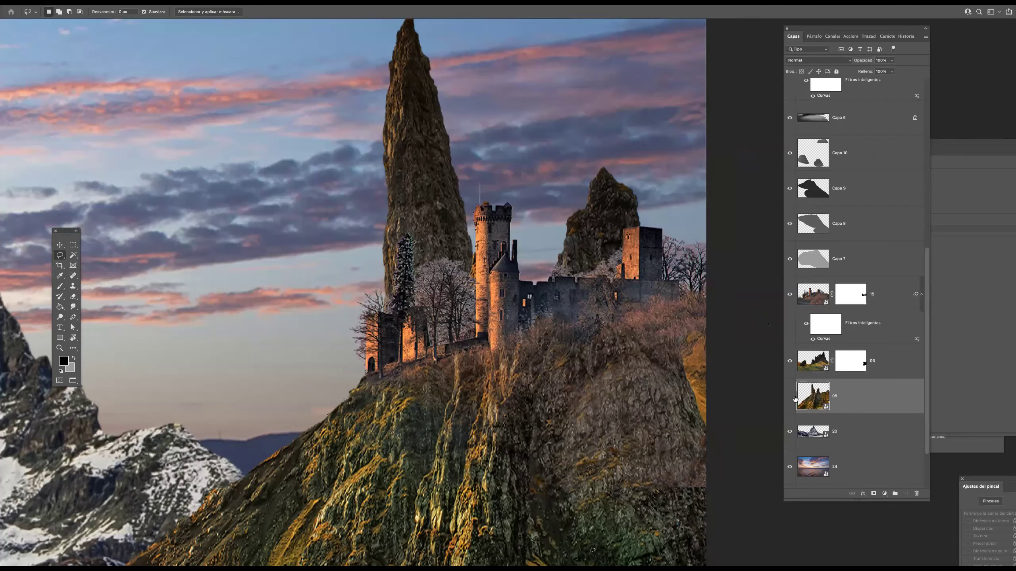
right_click(908, 315)
- Lasso the tall rock spires behind the hilltop castle and delete them from layer 05
mouse_move(705, 164)
mouse_down()
mouse_move(459, 23)
mouse_move(340, 272)
mouse_move(387, 342)
mouse_move(475, 339)
mouse_up()
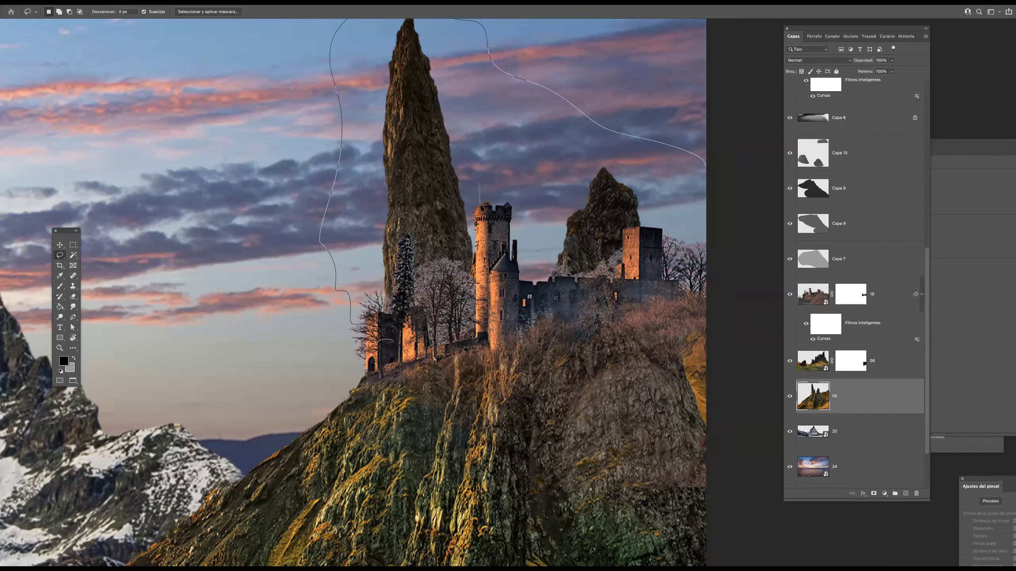
drag(561, 299, 590, 295)
drag(517, 199, 500, 199)
key(Delete)
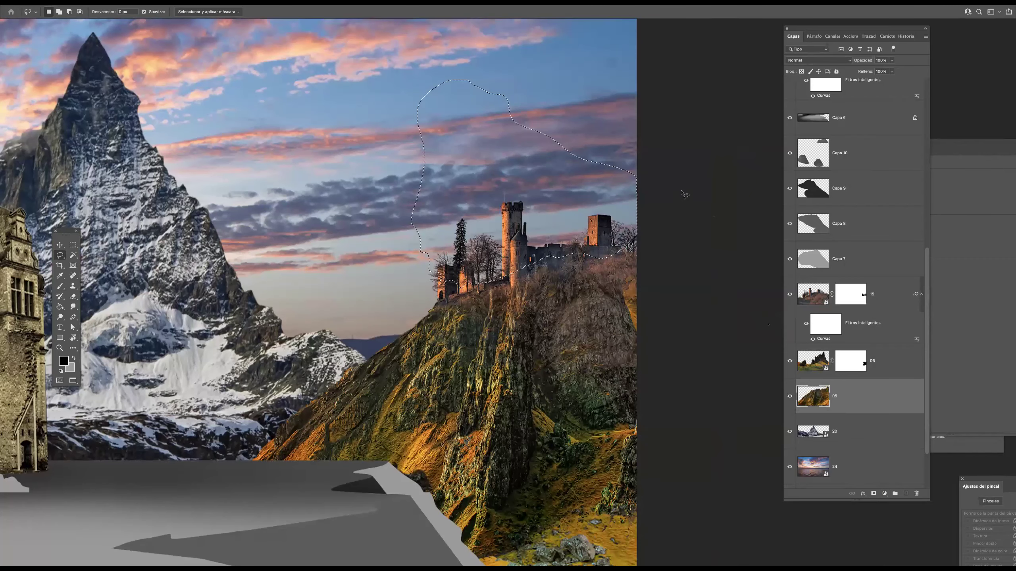
alt+click(508, 239)
scroll(537, 248, down, 3)
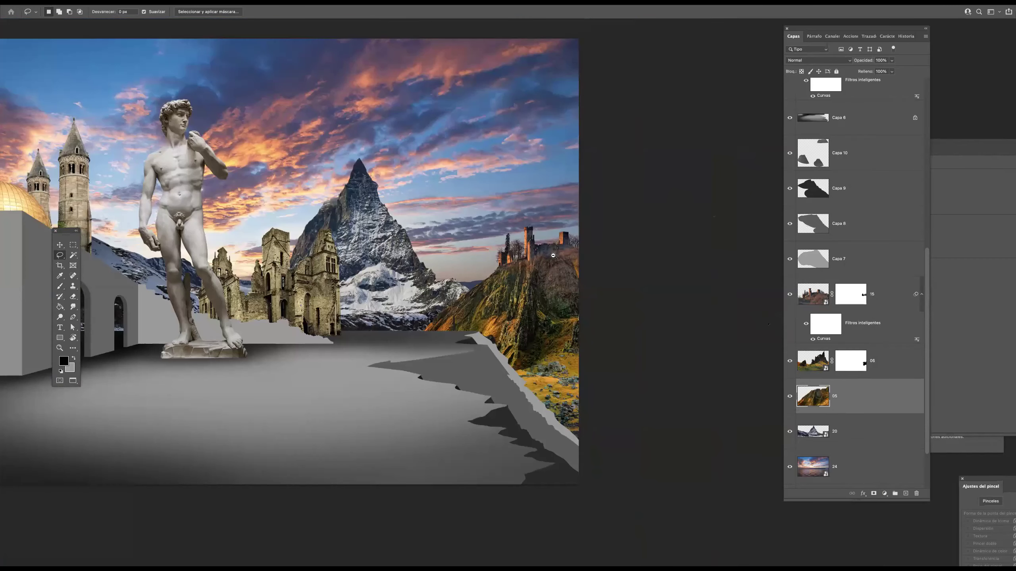
scroll(538, 243, up, 5)
scroll(532, 247, down, 3)
- Place the pale stepped-gable castle image into the composition and move its layer below hillside layer 05
key(v)
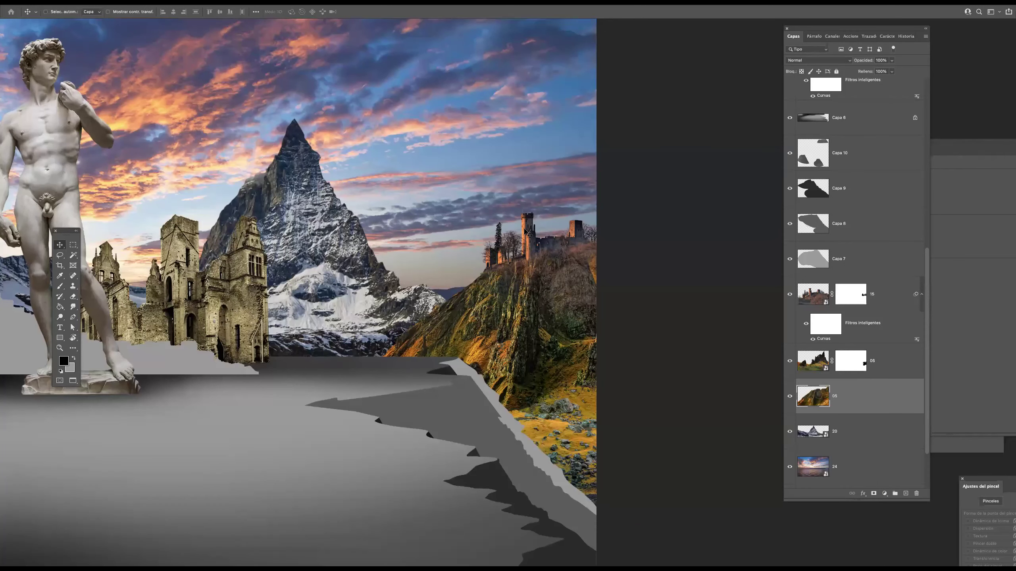
alt+click(540, 240)
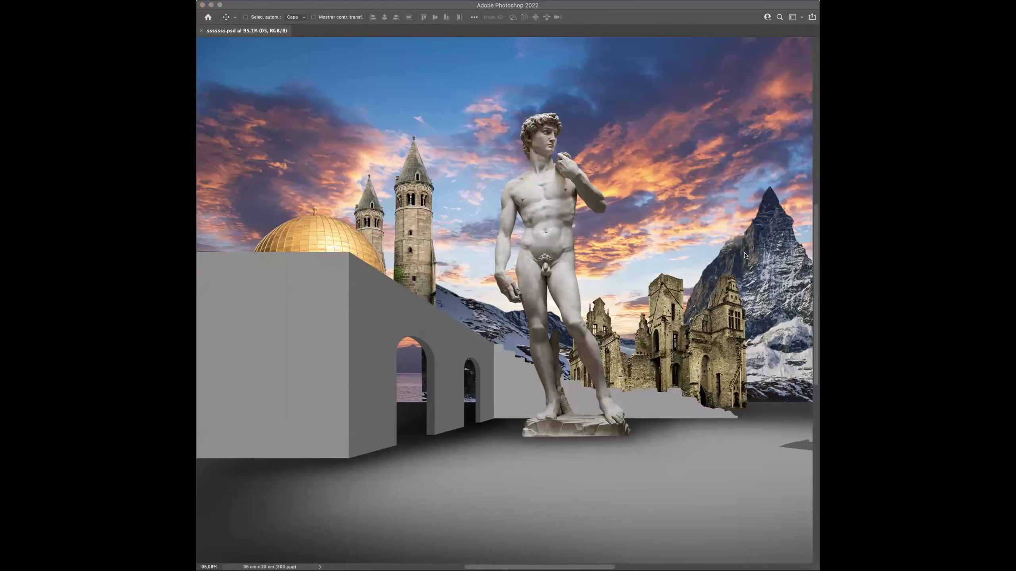
drag(745, 256, 496, 321)
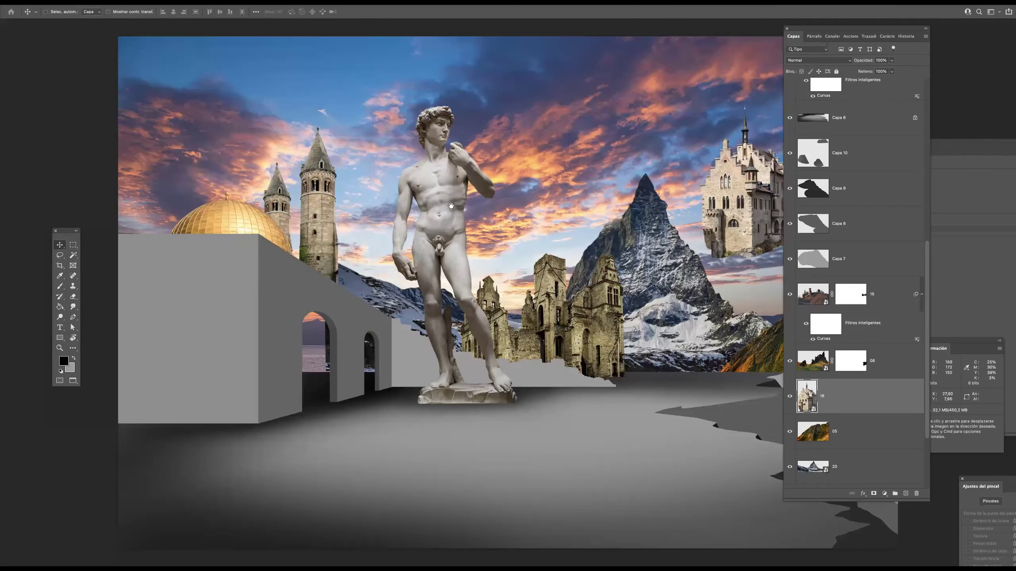
scroll(450, 205, right, 10)
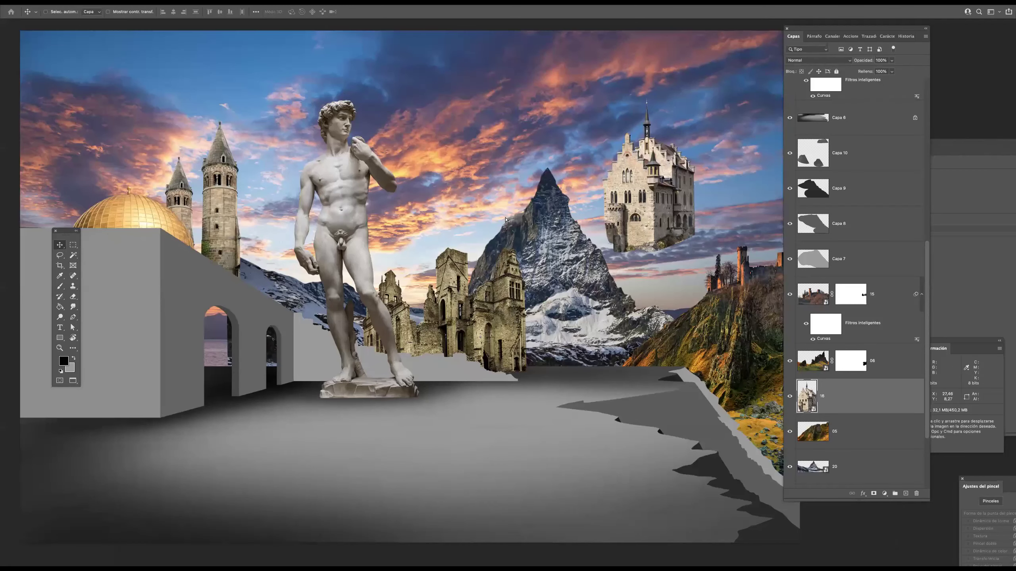
drag(856, 399, 857, 440)
- Scale the pale stepped-gable castle down proportionally and position it on the hilltop behind the ruined castle
key(ctrl+t)
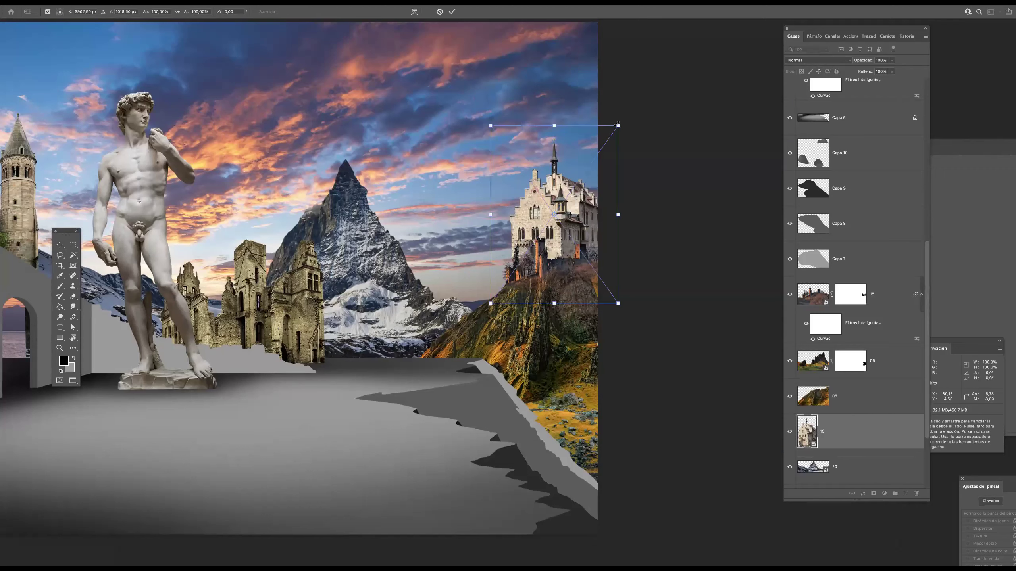
drag(618, 125, 537, 177)
drag(548, 248, 609, 223)
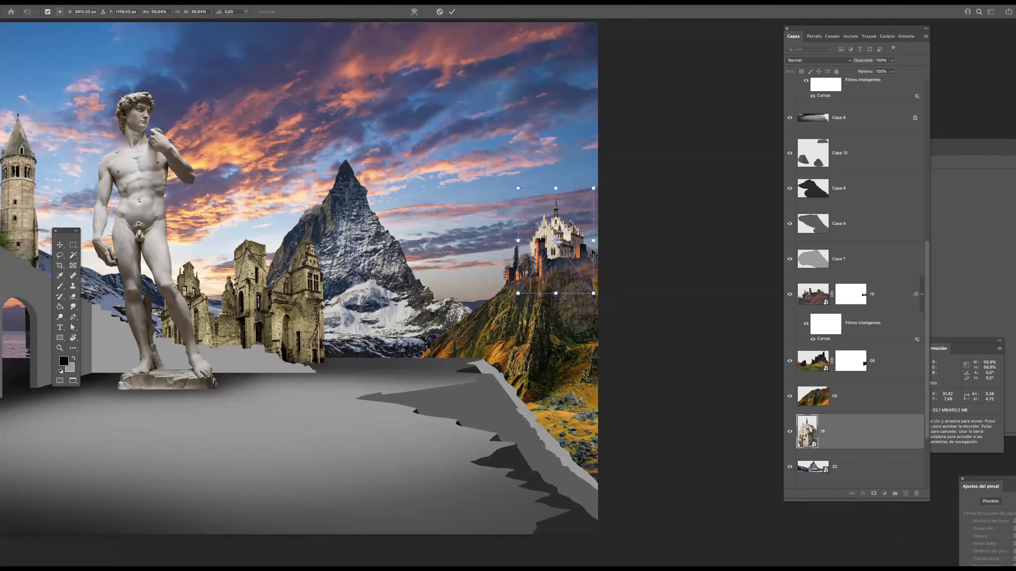
scroll(592, 252, up, 3)
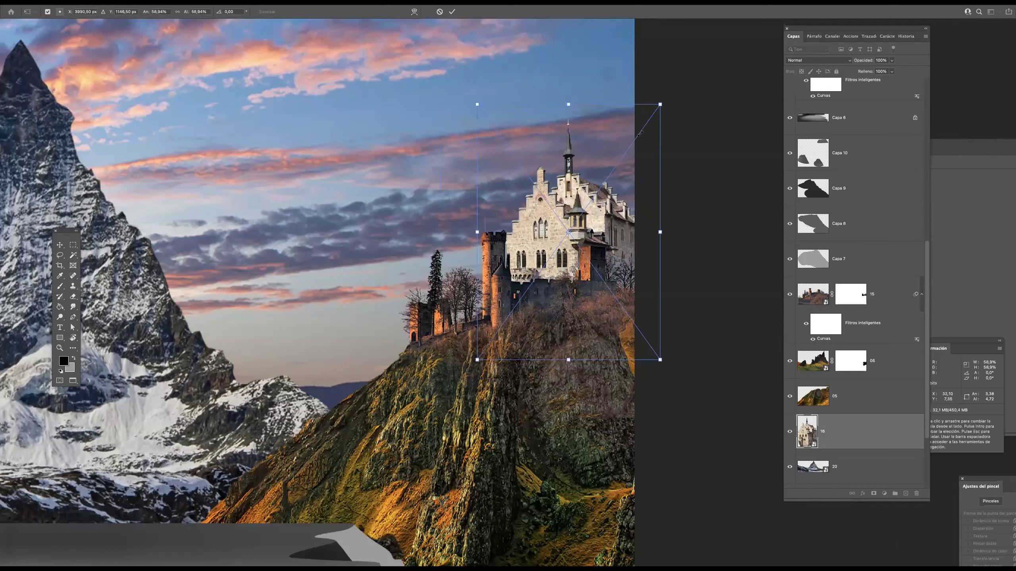
drag(659, 104, 647, 123)
drag(627, 184, 629, 183)
key(Return)
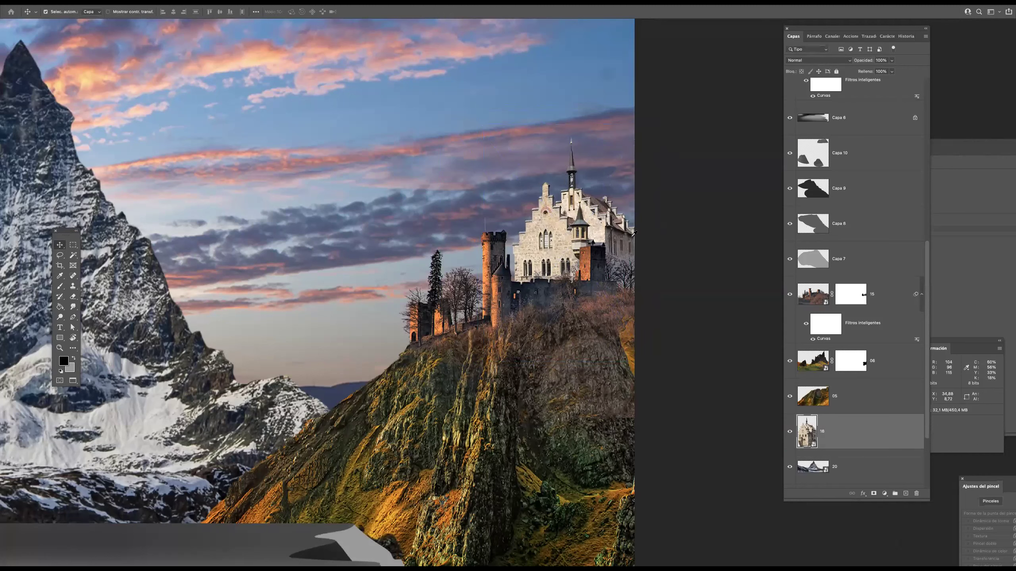
- Darken the pale hilltop castle with a Curves adjustment to match the sunset light
key(ctrl+m)
drag(696, 191, 693, 213)
key(ctrl+z)
click(894, 117)
- Place the pinkish crenellated castle gate image into the composition
key(Tab)
drag(557, 273, 528, 290)
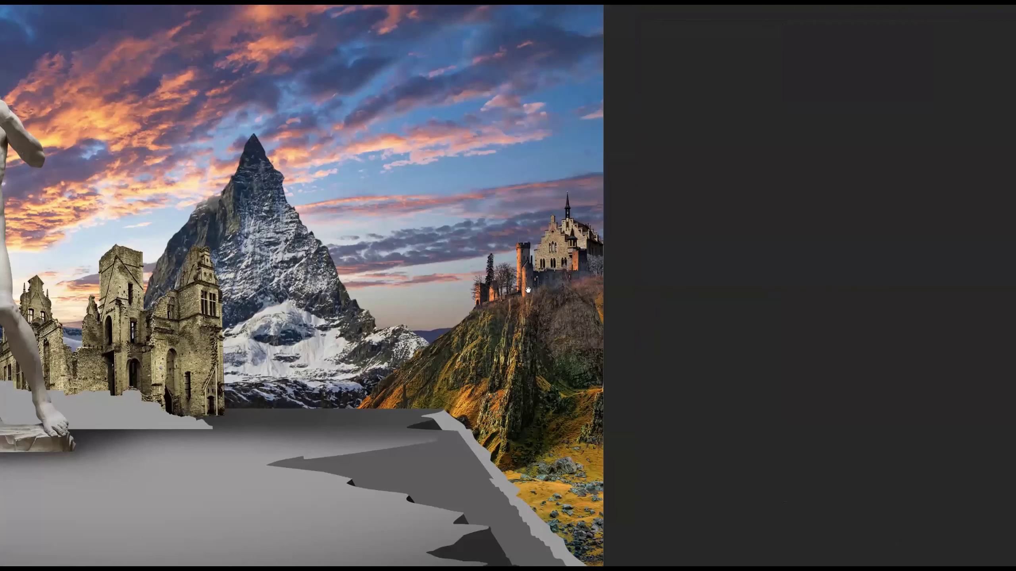
drag(633, 265, 693, 208)
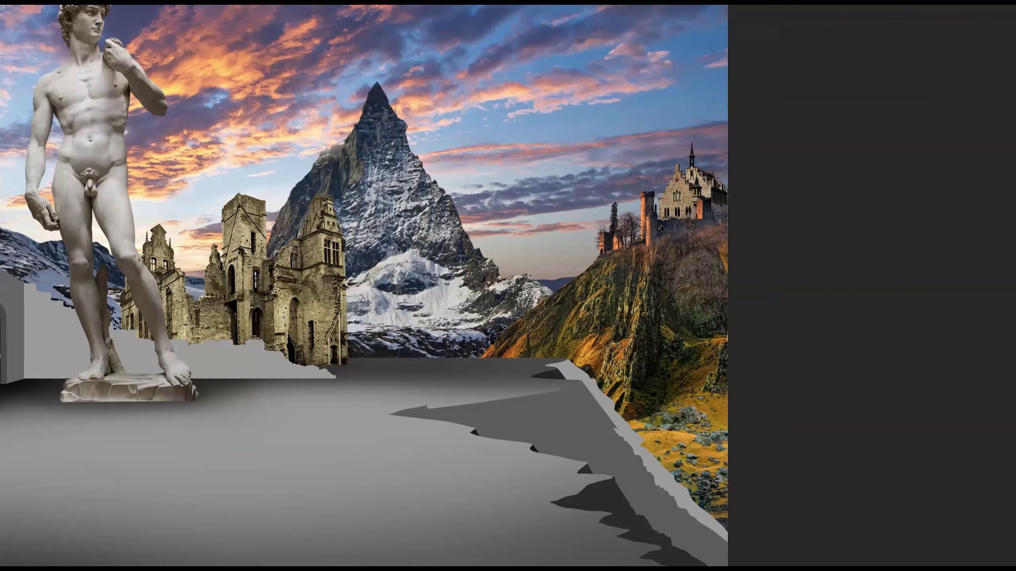
scroll(617, 250, down, 3)
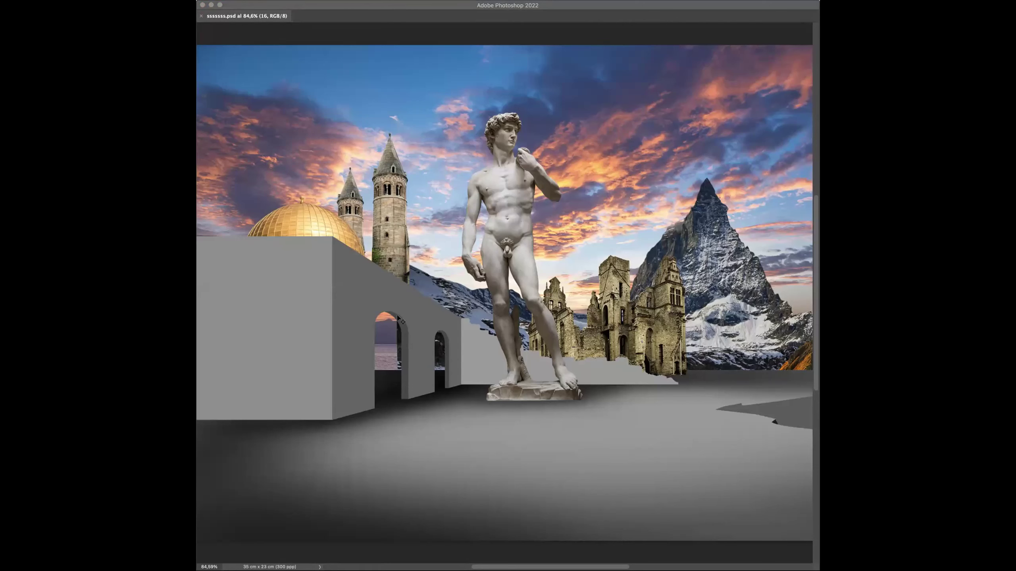
drag(393, 316, 539, 321)
key(Return)
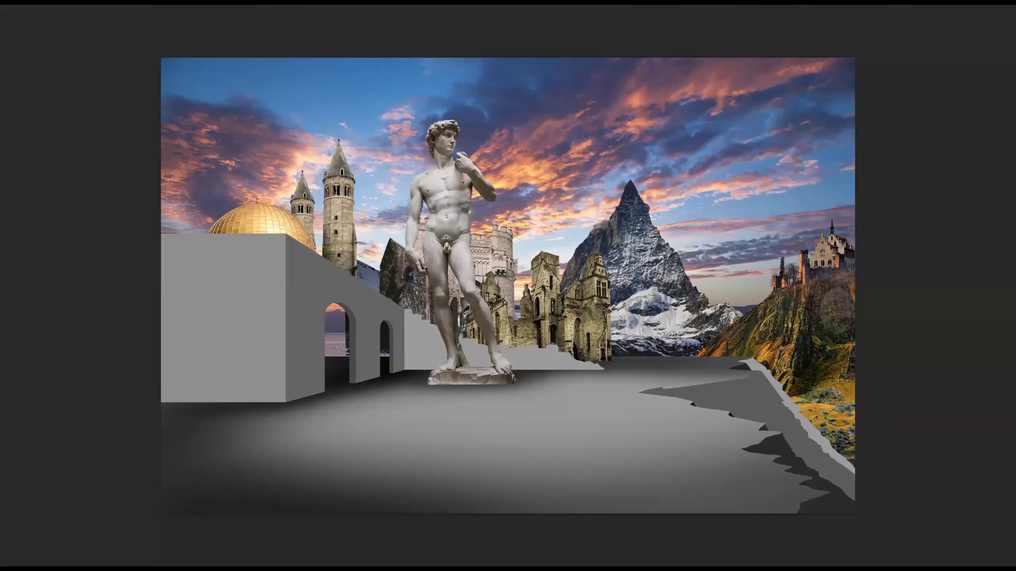
- Scale the castle gate down and position it behind the grey wall, between the twin towers and the statue
drag(504, 284, 399, 269)
key(ctrl+t)
drag(436, 120, 362, 195)
drag(343, 256, 435, 224)
key(Return)
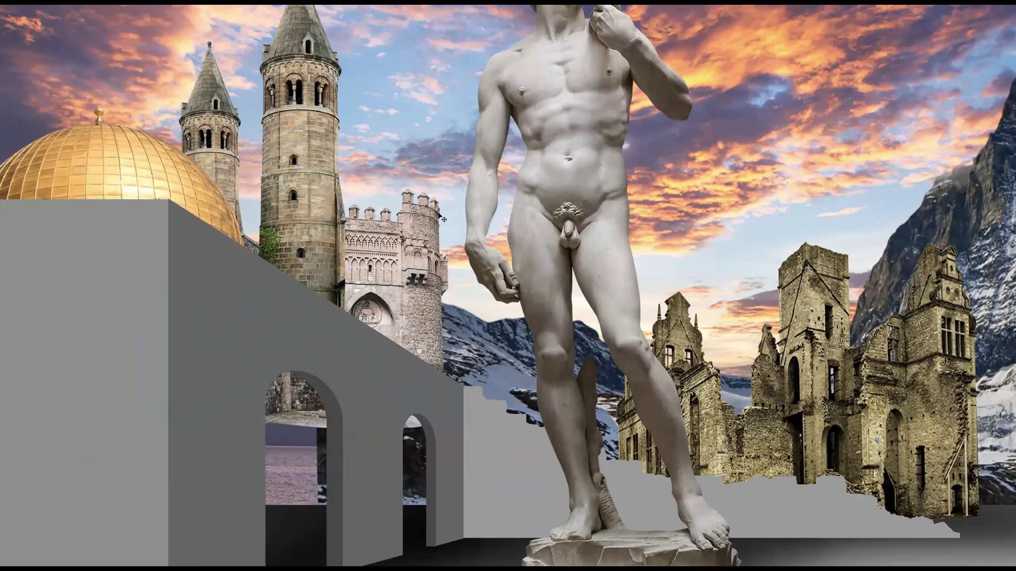
- Move gate layer 12 above the tower layer, reposition the gate, and bring dome layer 07 in front of it
key(Tab)
drag(820, 426, 810, 238)
drag(411, 293, 432, 282)
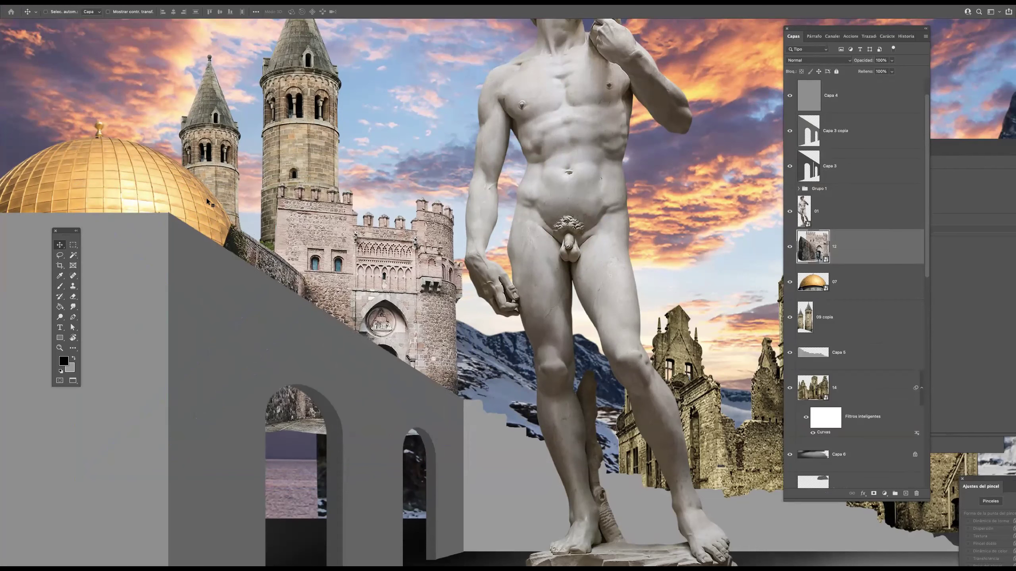
drag(843, 284, 823, 232)
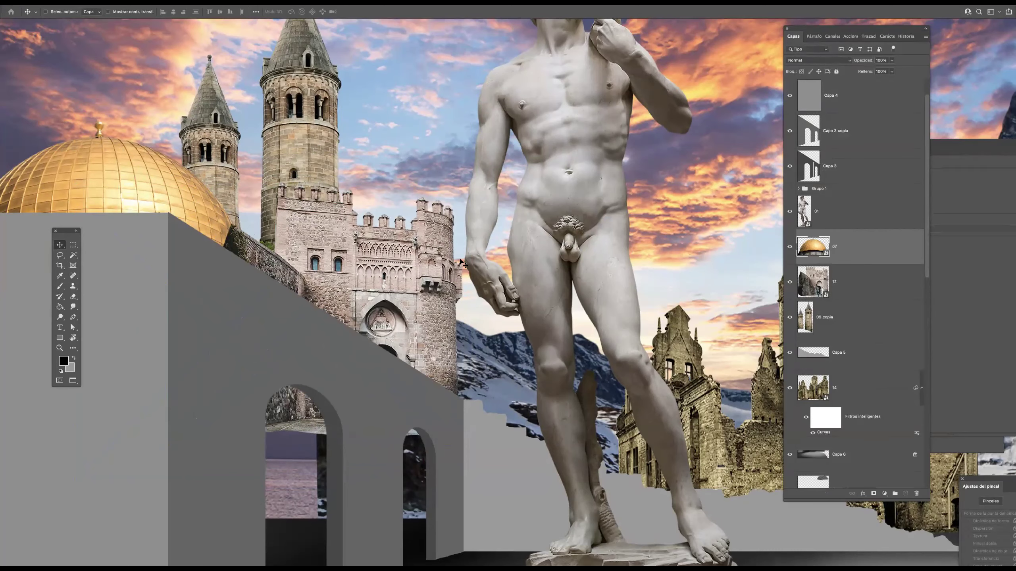
drag(373, 255, 312, 245)
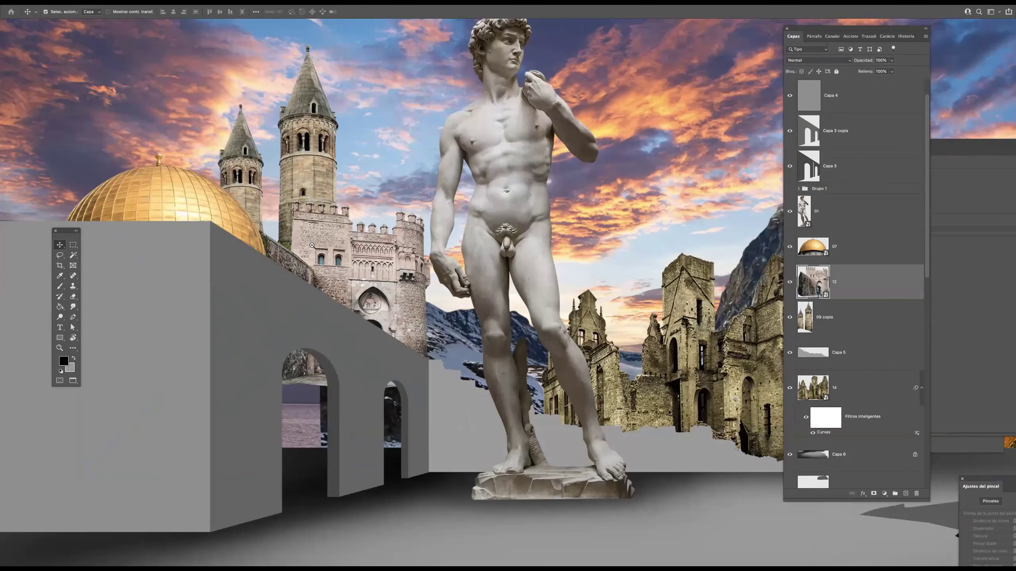
- Reposition the twin towers on layer 09 copia and scale them to about 92% behind the castle gate
ctrl+alt+click(323, 198)
drag(323, 198, 337, 188)
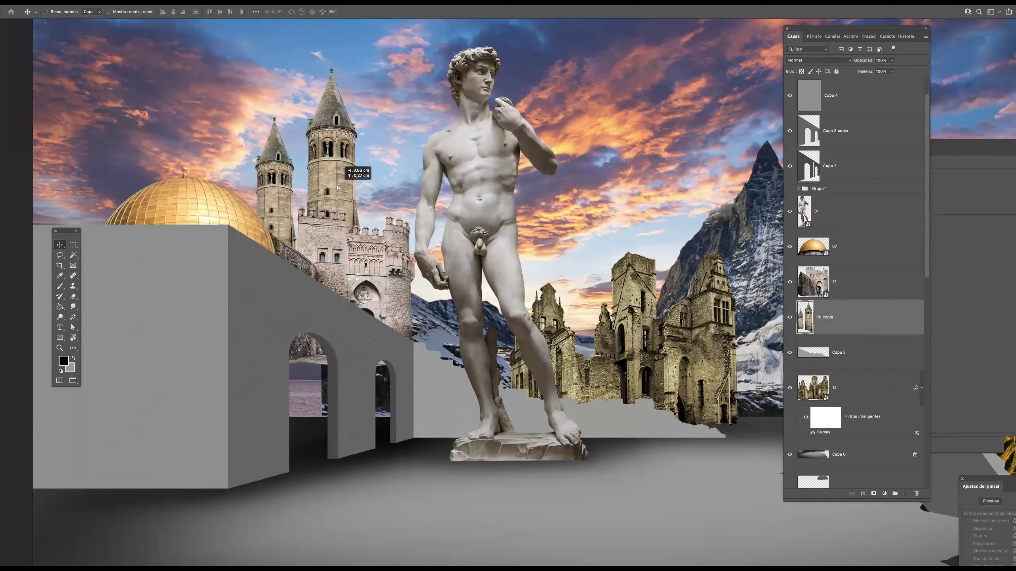
key(ctrl+t)
drag(362, 63, 340, 78)
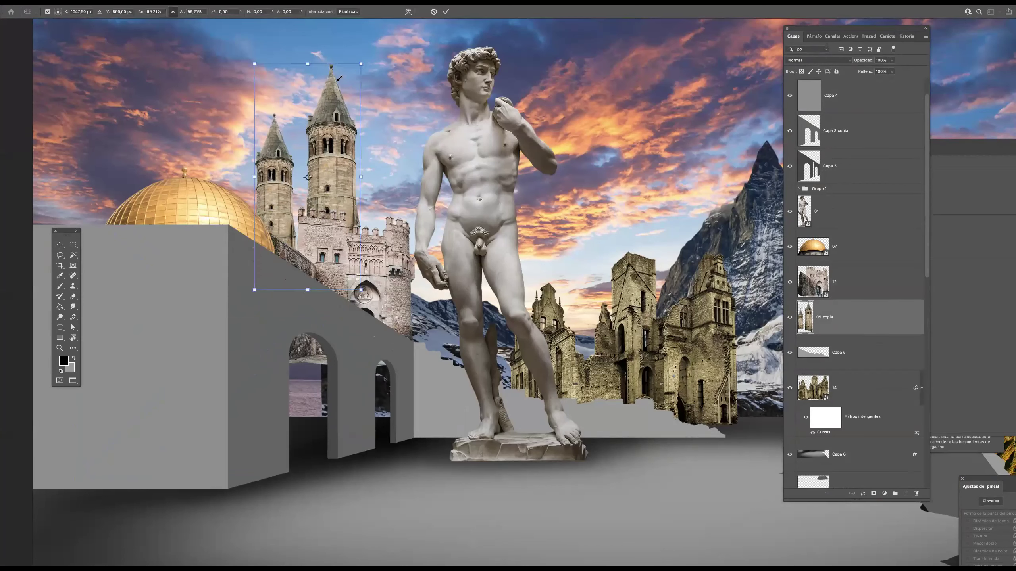
mouse_move(329, 145)
mouse_down()
mouse_move(338, 121)
mouse_move(336, 130)
mouse_up()
key(Return)
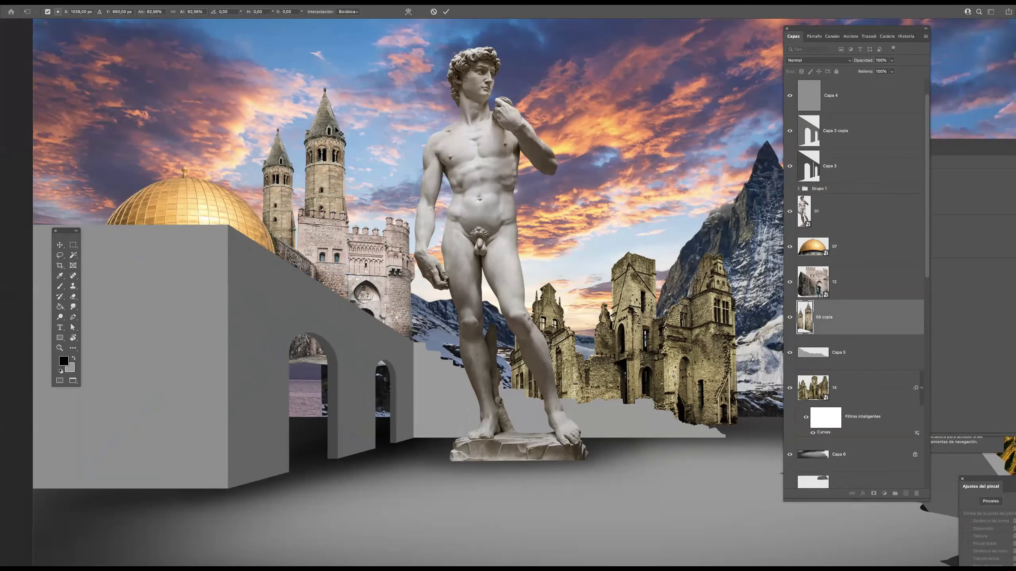
- Nudge the castle gate down slightly behind the sloping grey wall
key(ctrl+minus)
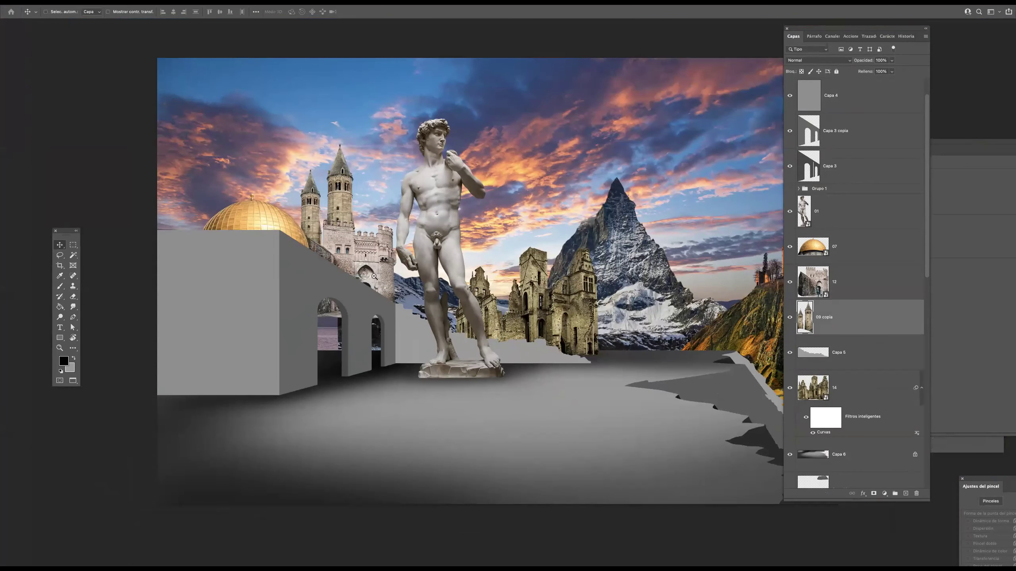
scroll(373, 276, up, 3)
drag(420, 288, 415, 293)
scroll(413, 278, down, 2)
scroll(429, 288, down, 2)
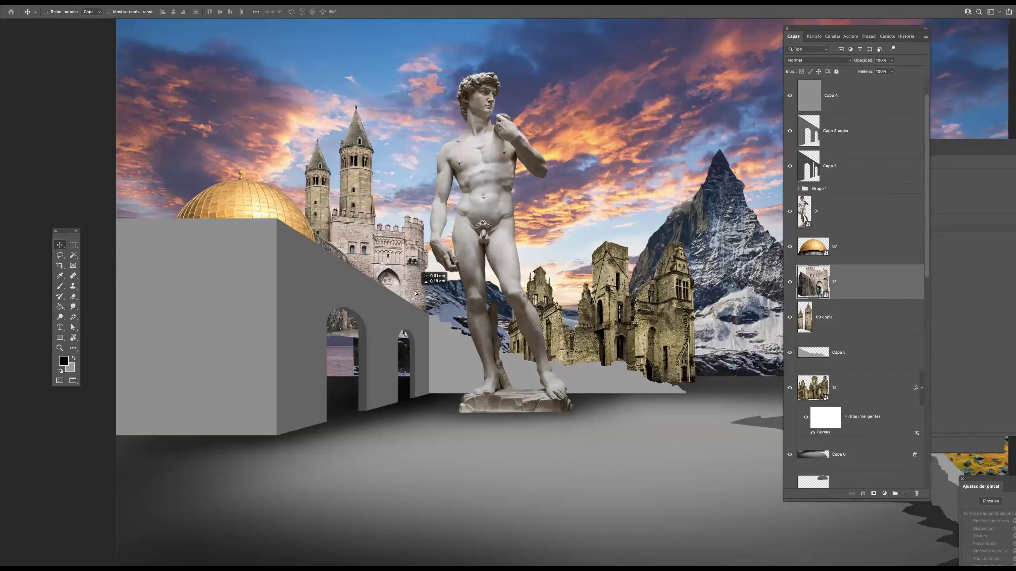
- Place the dark ruined fortress image behind the golden dome and move layer 13 below the tower layer
scroll(502, 254, right, 3)
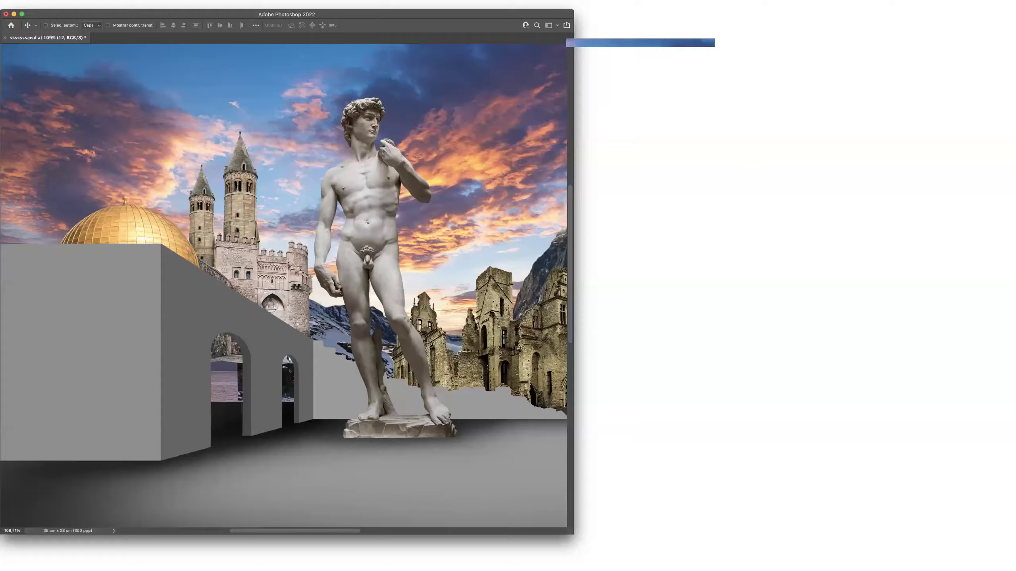
key(super+Tab)
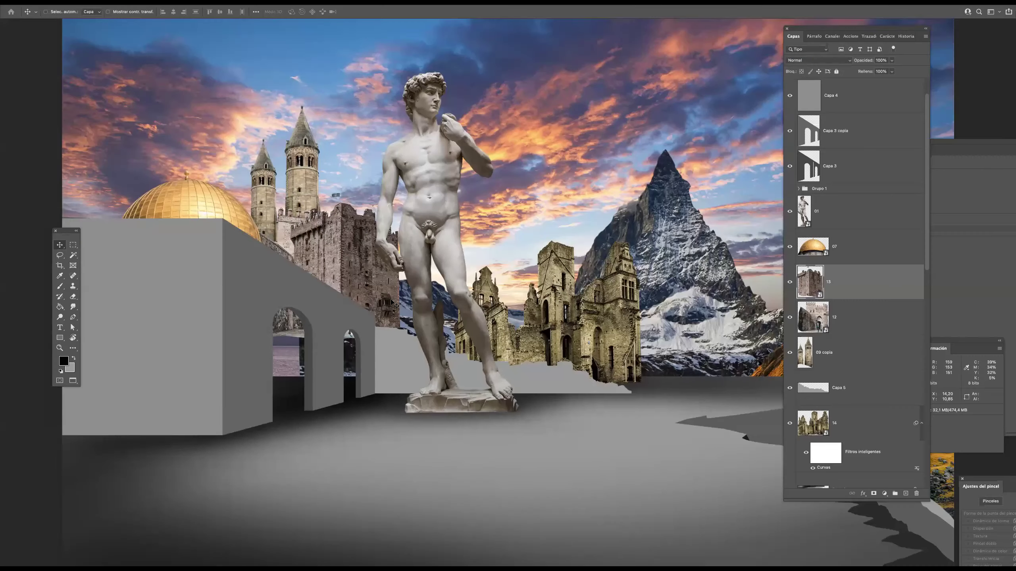
drag(395, 304, 264, 229)
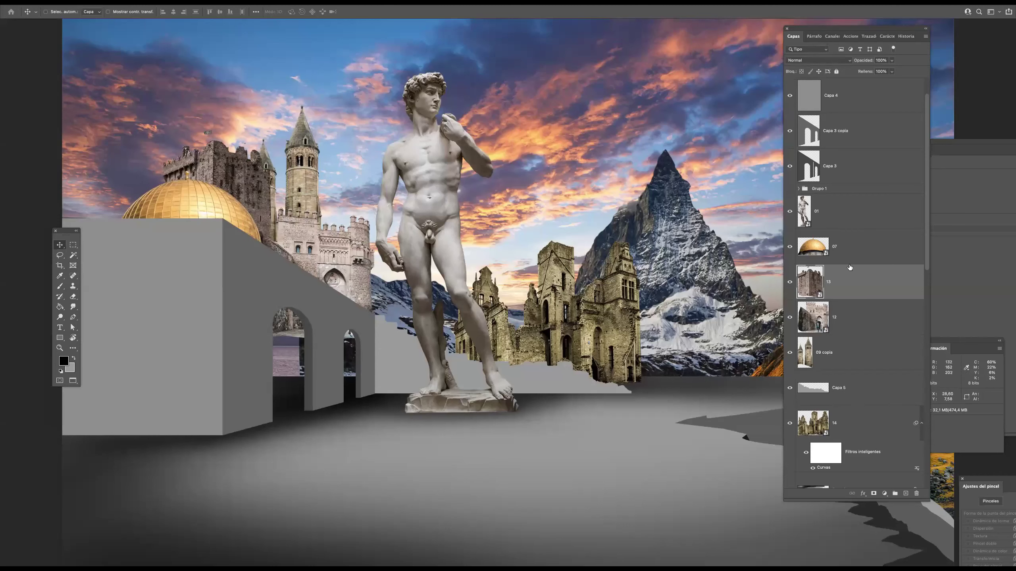
drag(843, 338, 843, 370)
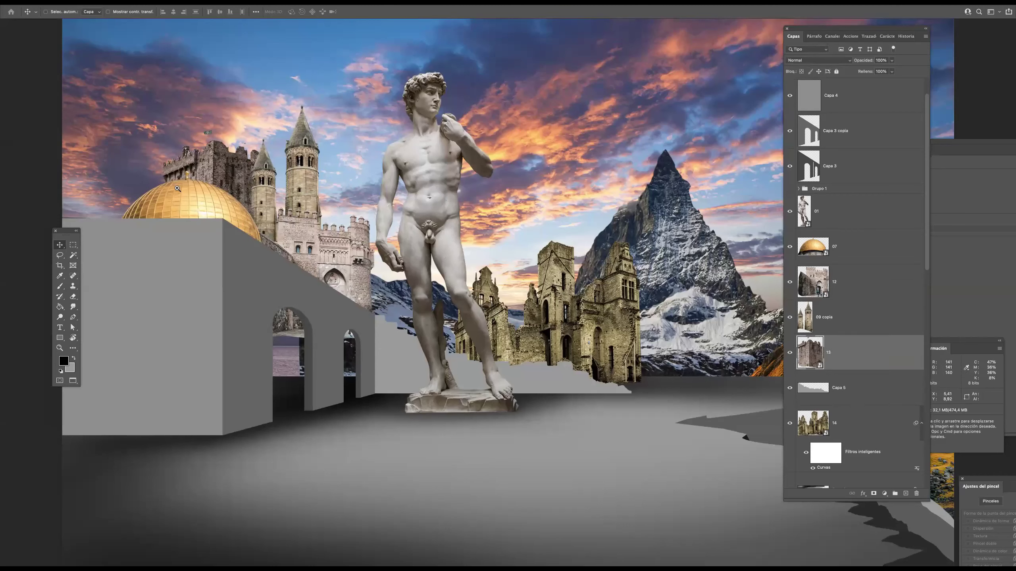
- Scale the dark fortress down and position it between the golden dome and the smaller tower
super+click(231, 198)
drag(229, 195, 339, 174)
key(super+t)
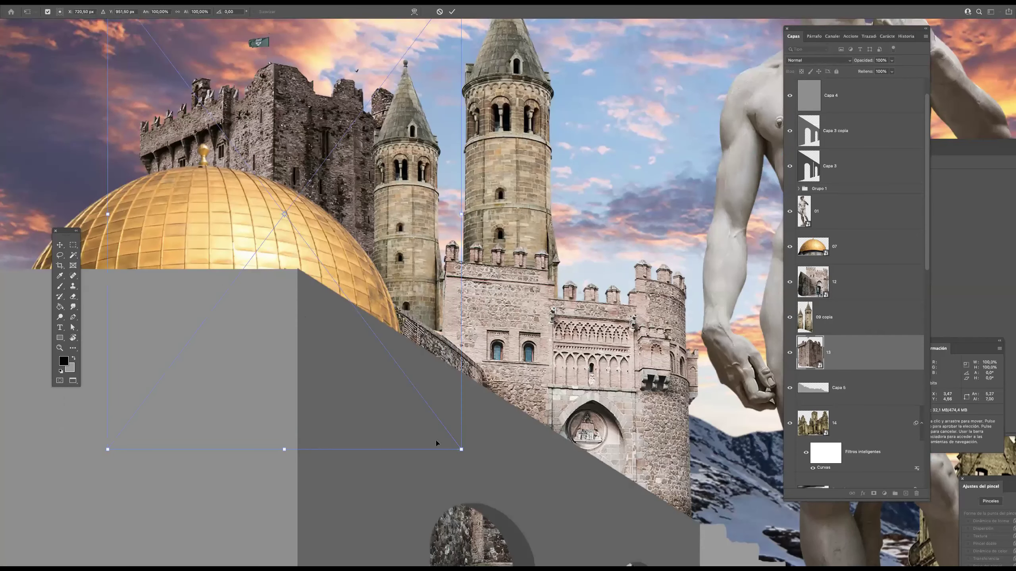
drag(461, 450, 334, 208)
drag(314, 195, 431, 297)
drag(451, 106, 420, 150)
key(Return)
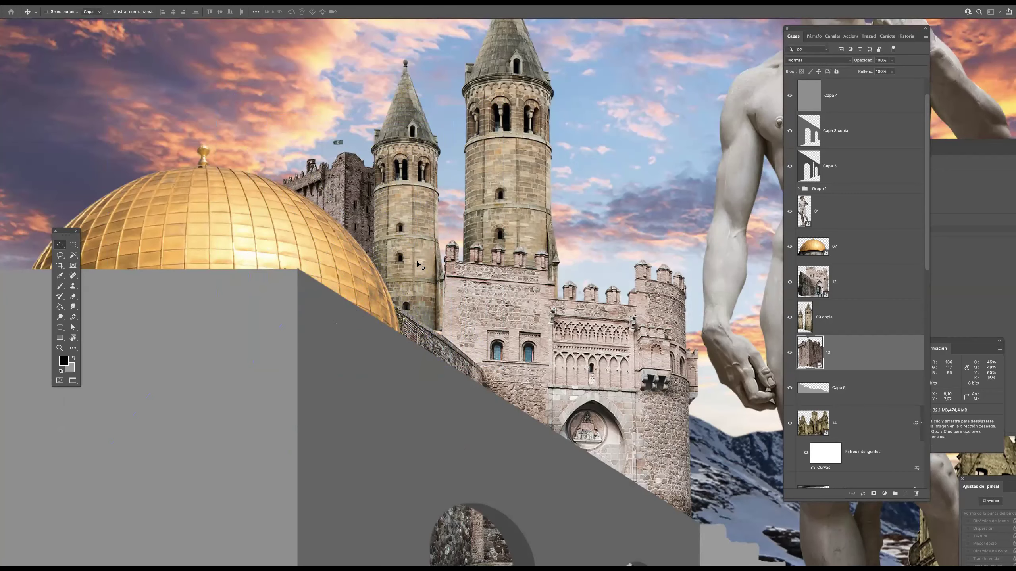
- Duplicate the dark fortress and scale the copy down to fill the gap between the twin towers
key(super+minus)
click(402, 273)
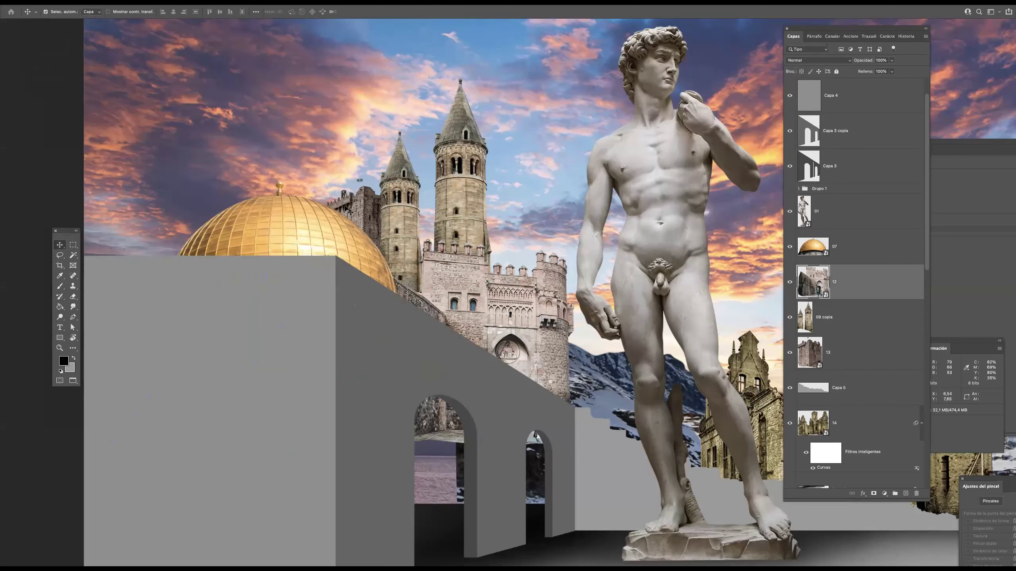
click(357, 221)
drag(377, 212, 467, 238)
key(super+t)
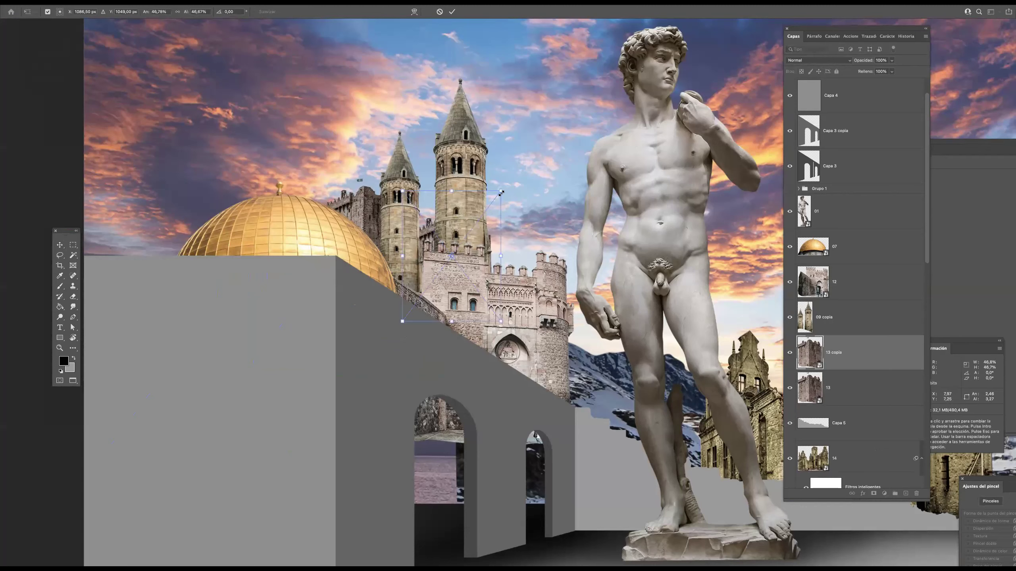
drag(500, 192, 492, 219)
super+click(422, 240)
super+click(412, 244)
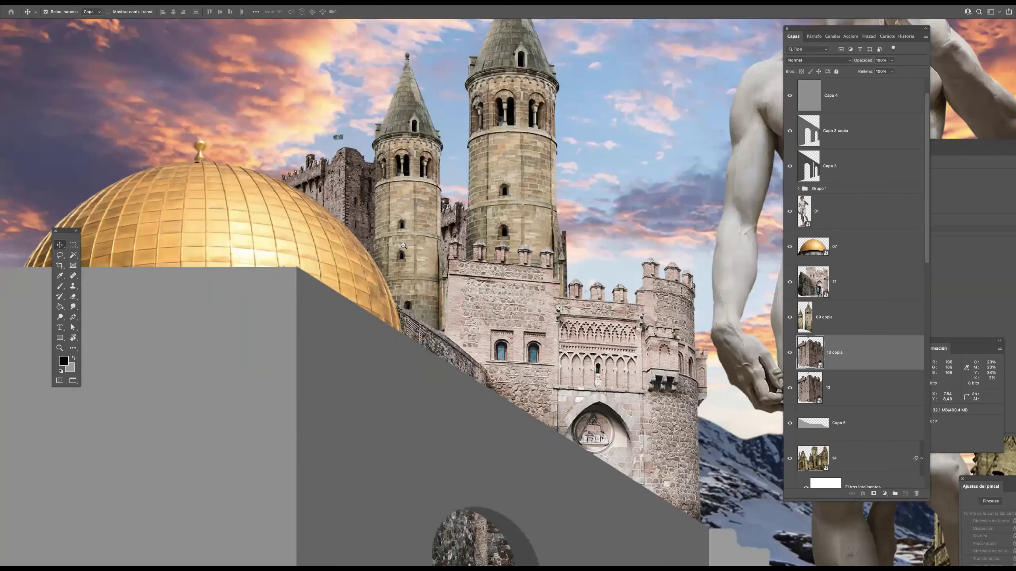
alt+click(399, 245)
key(Return)
scroll(369, 224, down, 5)
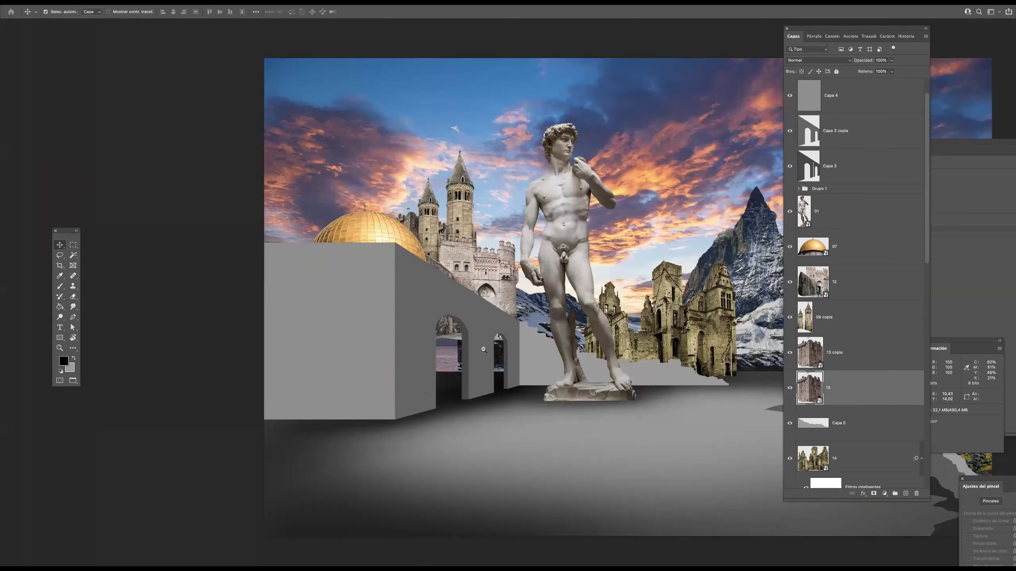
scroll(483, 349, up, 3)
scroll(359, 171, down, 3)
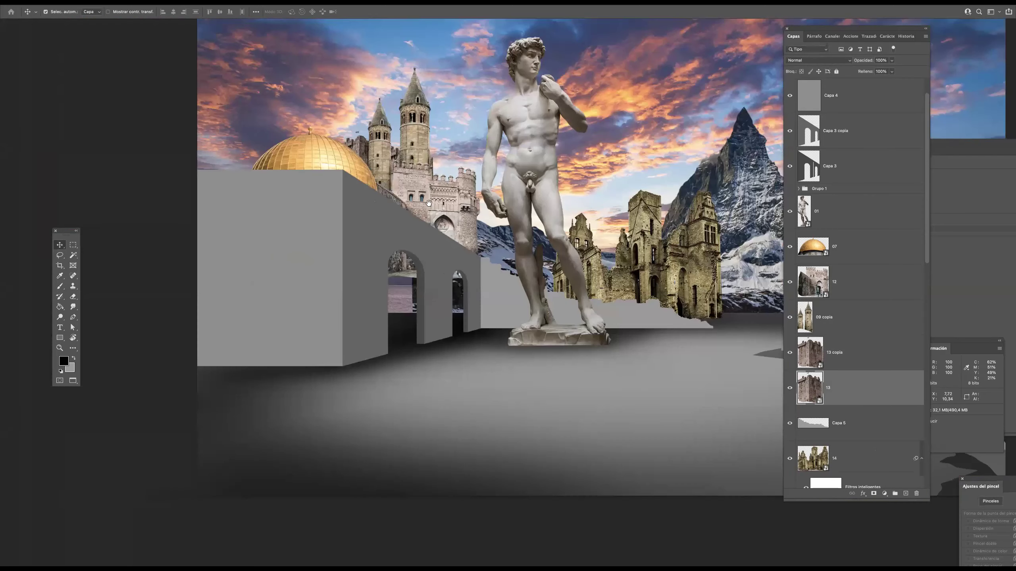
scroll(424, 328, up, 2)
scroll(422, 259, down, 2)
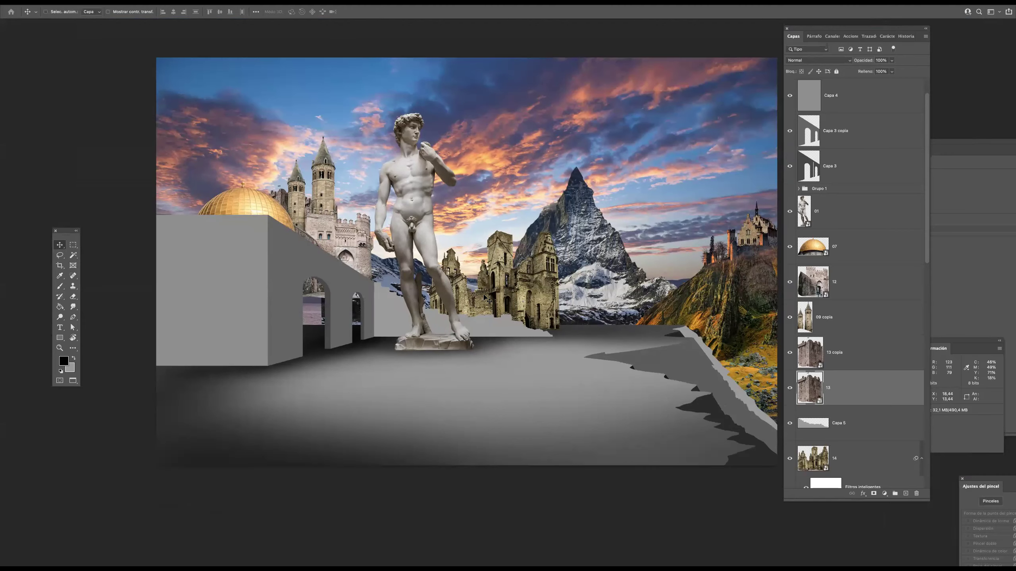
- Place the green tree image beside the castle gate and move its layer directly below Capa 5, behind the stepped wall
key(f)
key(Tab)
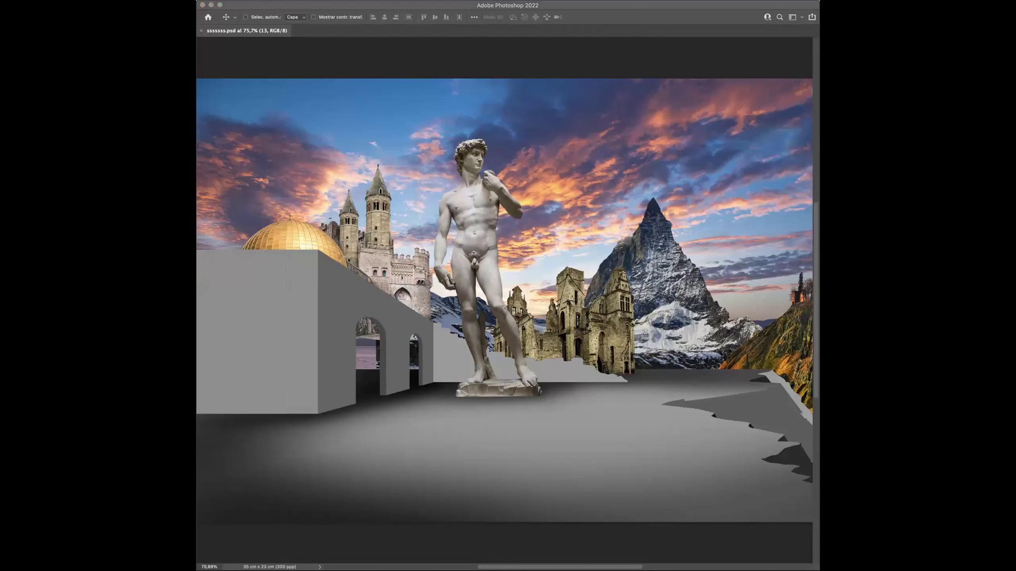
key(Return)
key(f)
drag(844, 391, 869, 330)
key(space)
drag(583, 313, 542, 235)
drag(467, 246, 418, 255)
drag(844, 366, 833, 142)
super+click(480, 280)
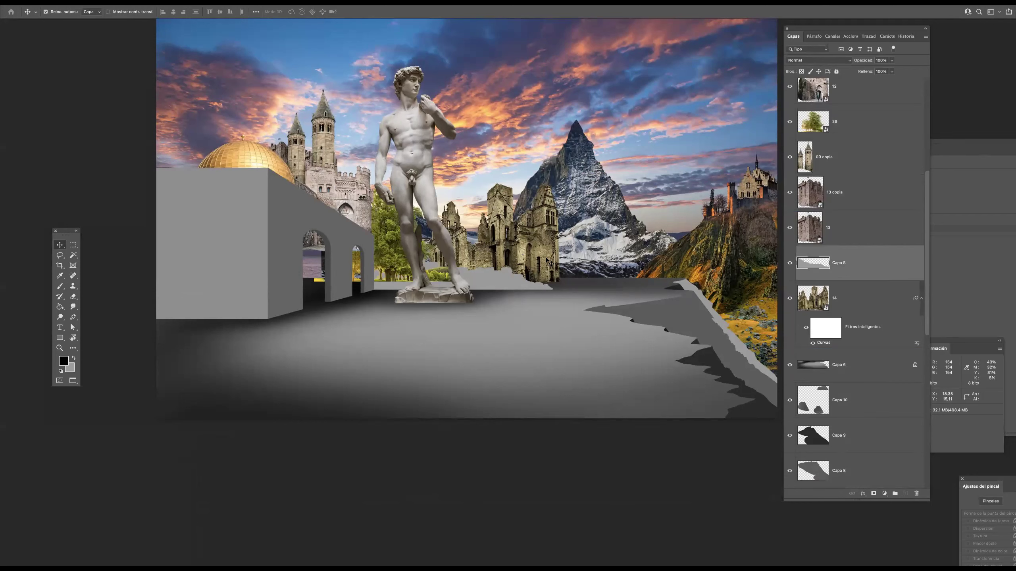
drag(855, 124, 835, 298)
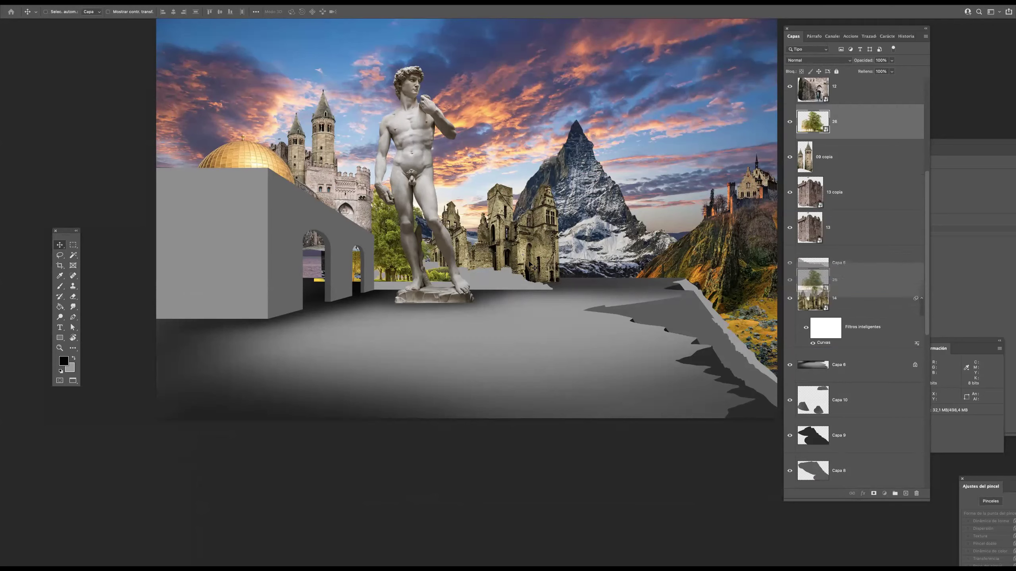
- Scale the tree down and position it between the castle gate and the statue, rising above the stepped wall
drag(377, 225, 425, 244)
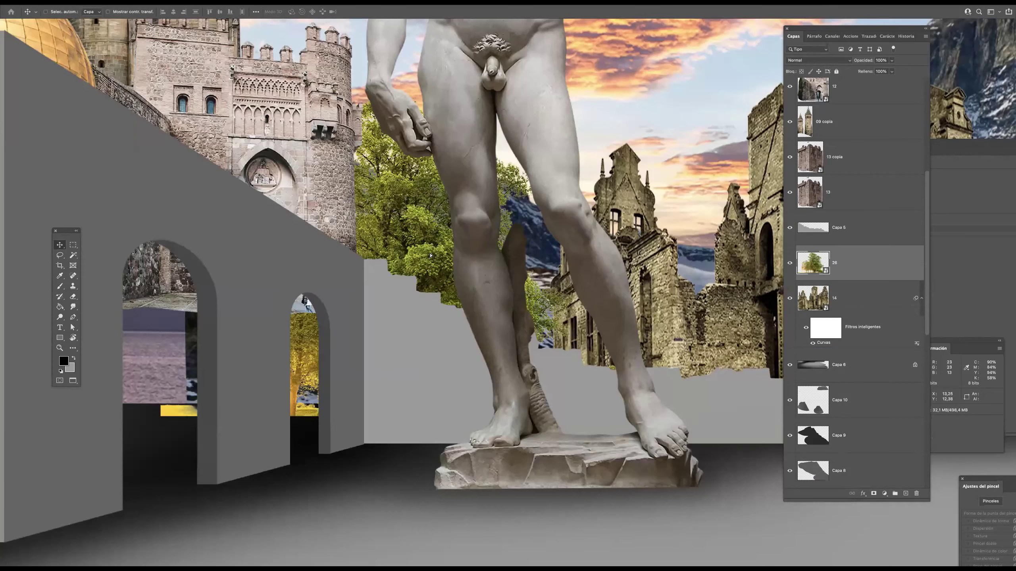
drag(460, 272, 462, 271)
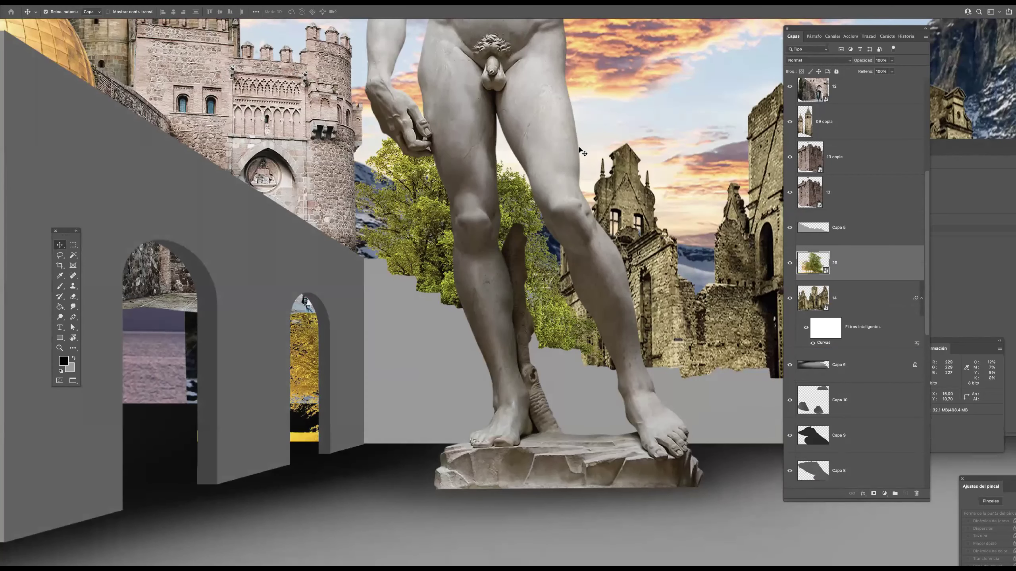
key(ctrl+t)
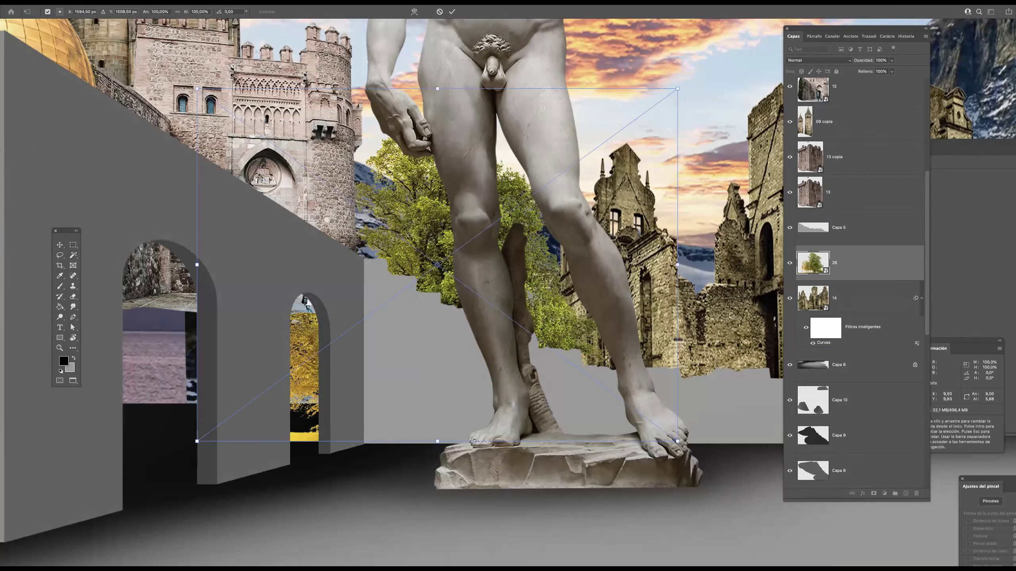
drag(522, 194, 500, 219)
drag(472, 285, 565, 205)
drag(491, 291, 496, 213)
key(Return)
key(Return)
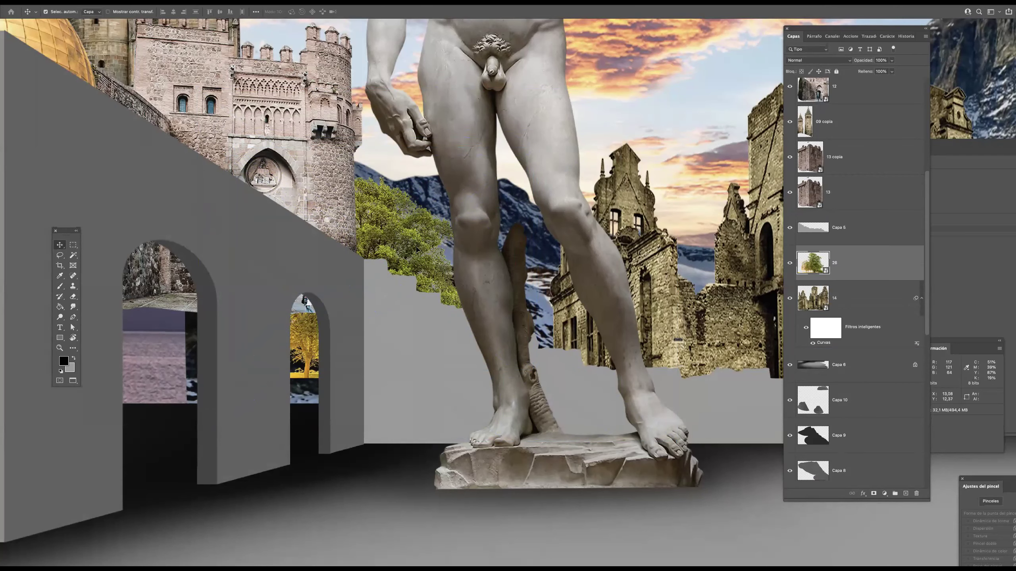
- Duplicate the tree and position the scaled copy behind the statue's legs, next to the ruined castle
key(ctrl+minus)
key(ctrl+minus)
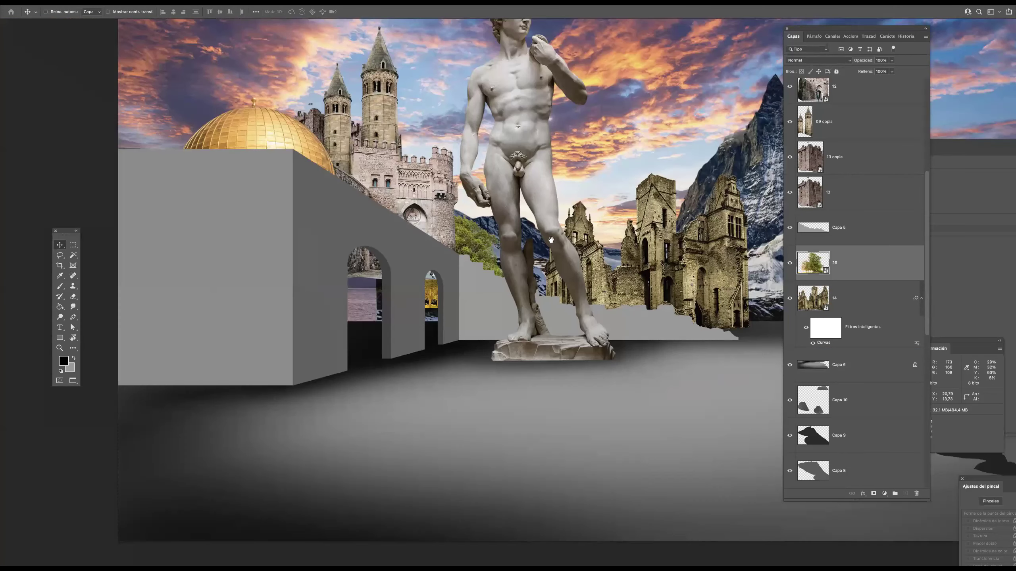
drag(554, 231, 494, 187)
key(ctrl+j)
key(ctrl+t)
drag(409, 244, 518, 279)
drag(576, 196, 540, 220)
drag(531, 257, 526, 247)
key(Return)
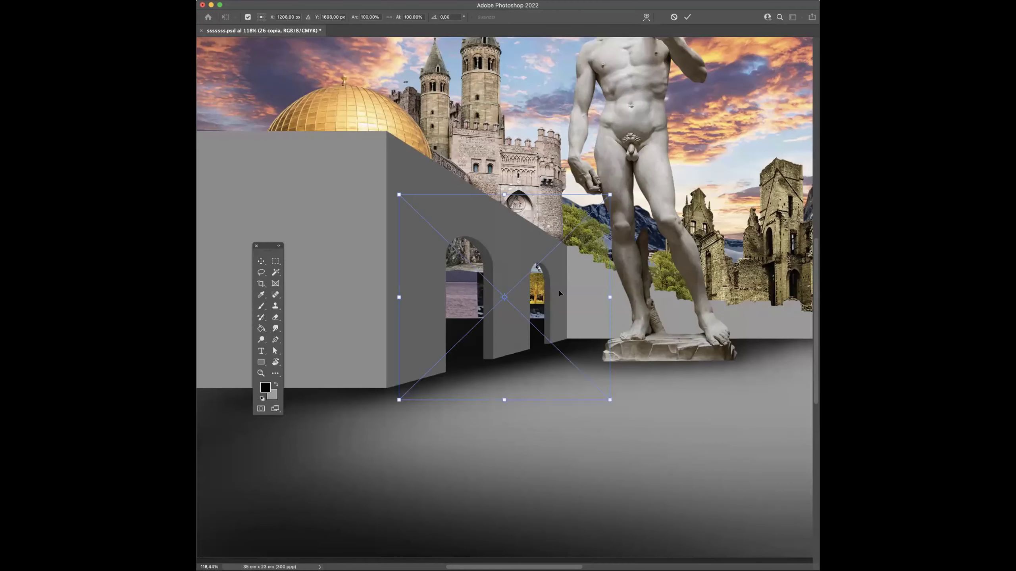
- Place the round-crowned tree image behind the statue and scale it to about 60% so it fills the gap above the stepped wall
key(Return)
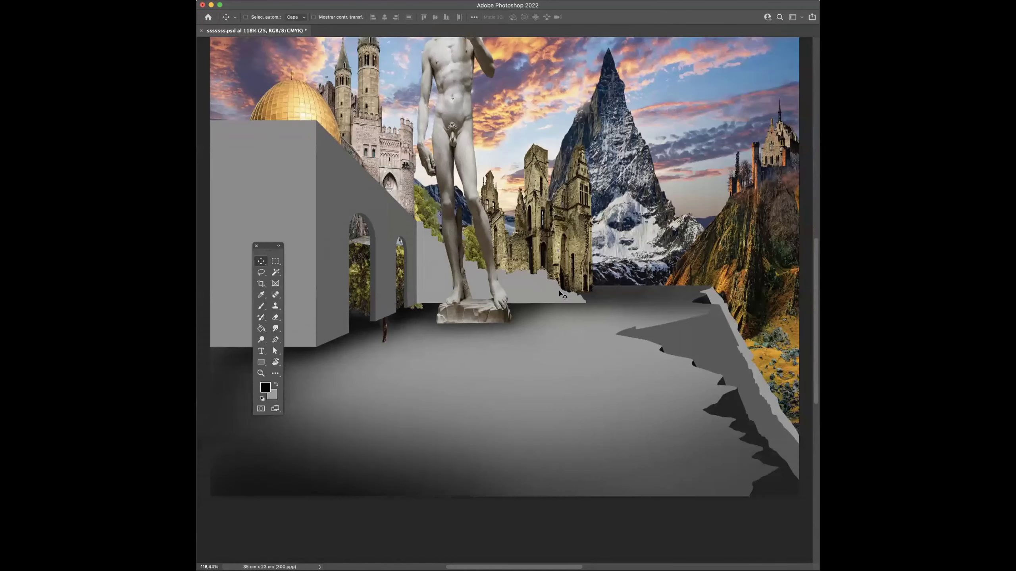
drag(325, 311, 486, 259)
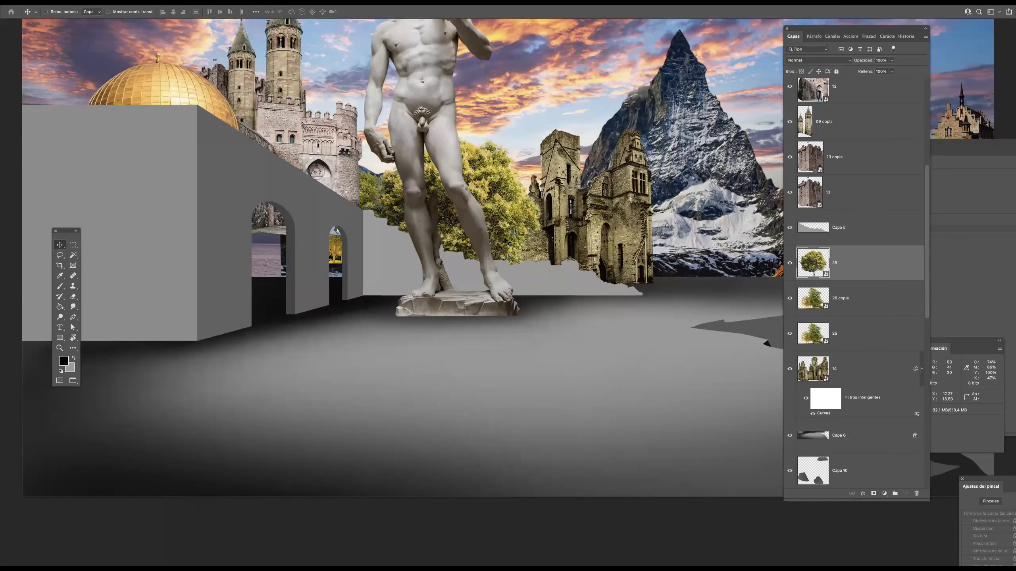
key(ctrl+t)
drag(552, 126, 467, 197)
drag(459, 244, 455, 201)
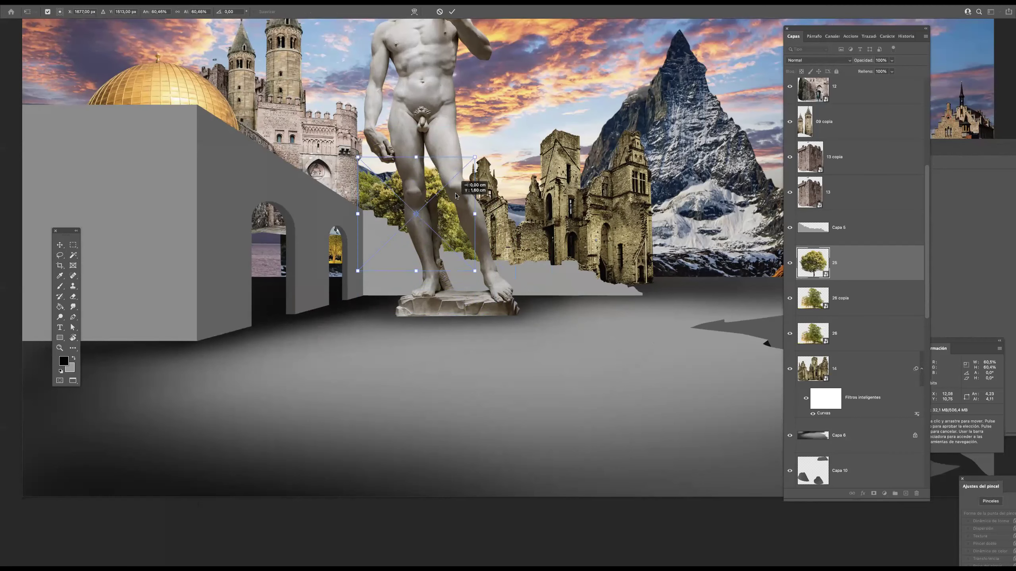
key(Return)
- Merge the three tree layers into a single layer
drag(326, 201, 453, 114)
drag(504, 187, 487, 206)
drag(444, 142, 443, 156)
drag(408, 172, 392, 277)
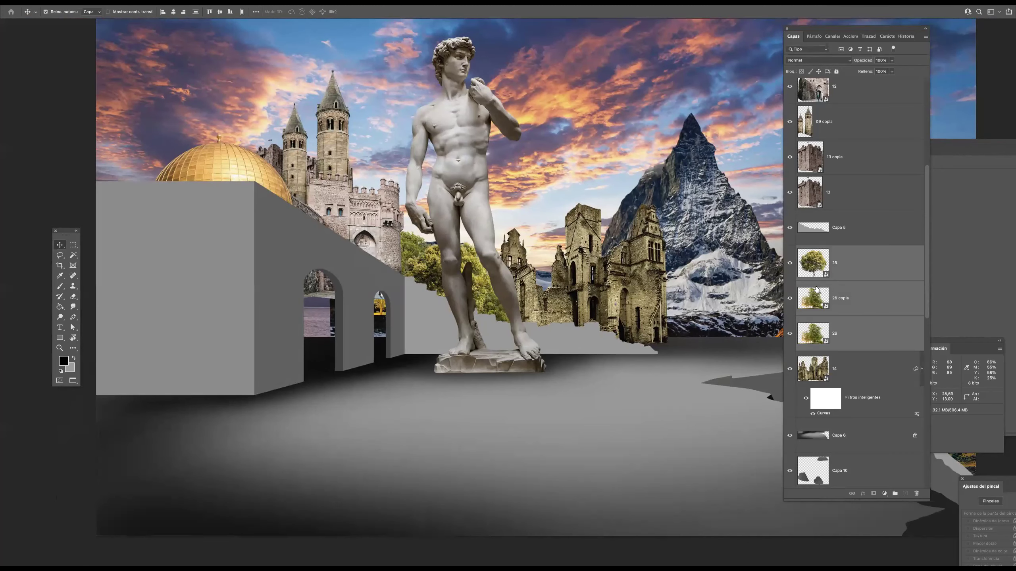
key(ctrl+e)
click(371, 329)
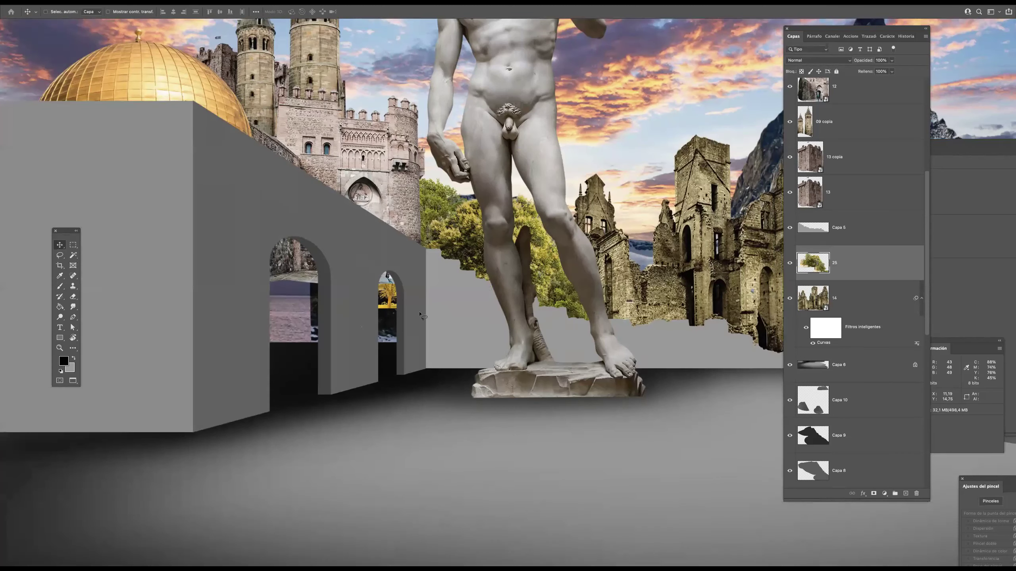
- Delete the tree parts that show through the two arches, using a freehand selection around the openings
key(l)
mouse_move(365, 233)
mouse_down()
mouse_move(262, 320)
mouse_move(320, 417)
mouse_move(416, 400)
mouse_up()
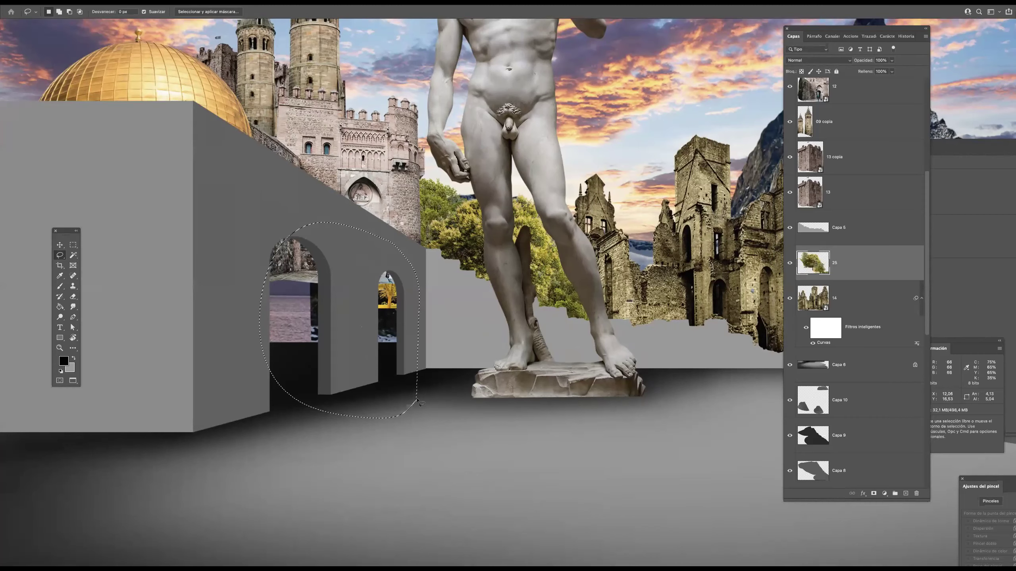
key(Delete)
key(ctrl+d)
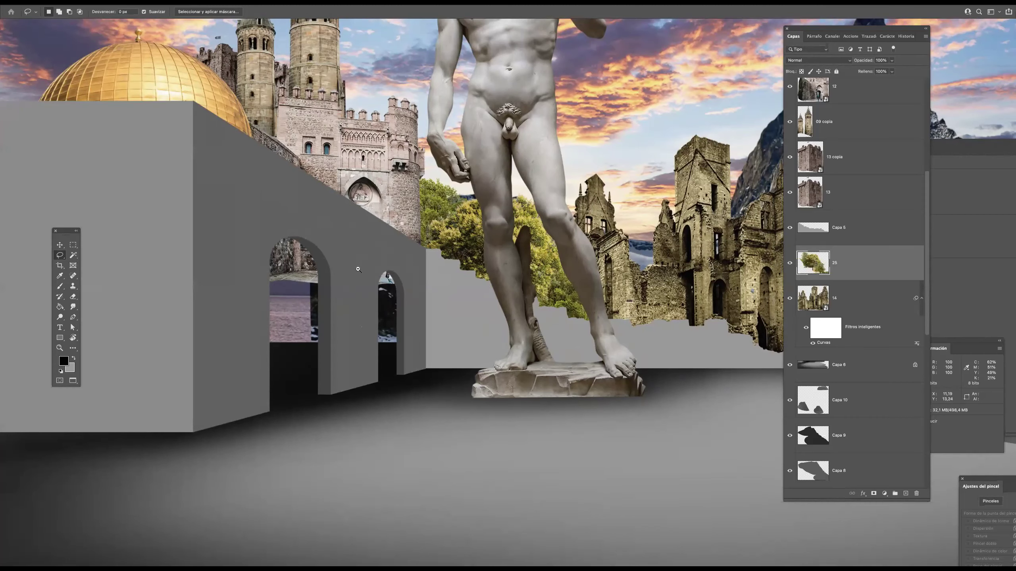
- Place the black-and-white palace interior image behind the two arches and move its layer above the statue layer
alt+click(357, 269)
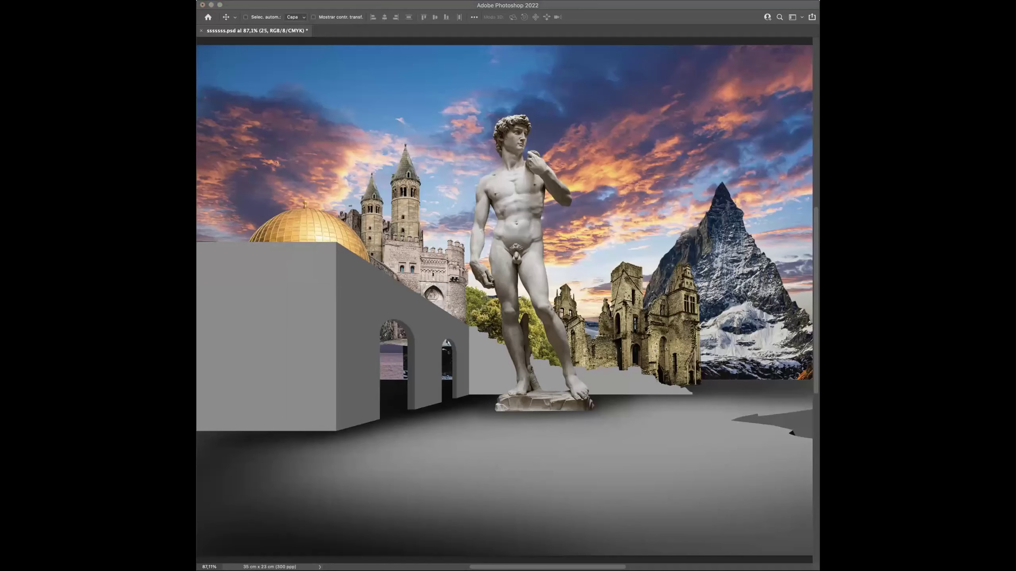
drag(433, 341, 469, 343)
key(Return)
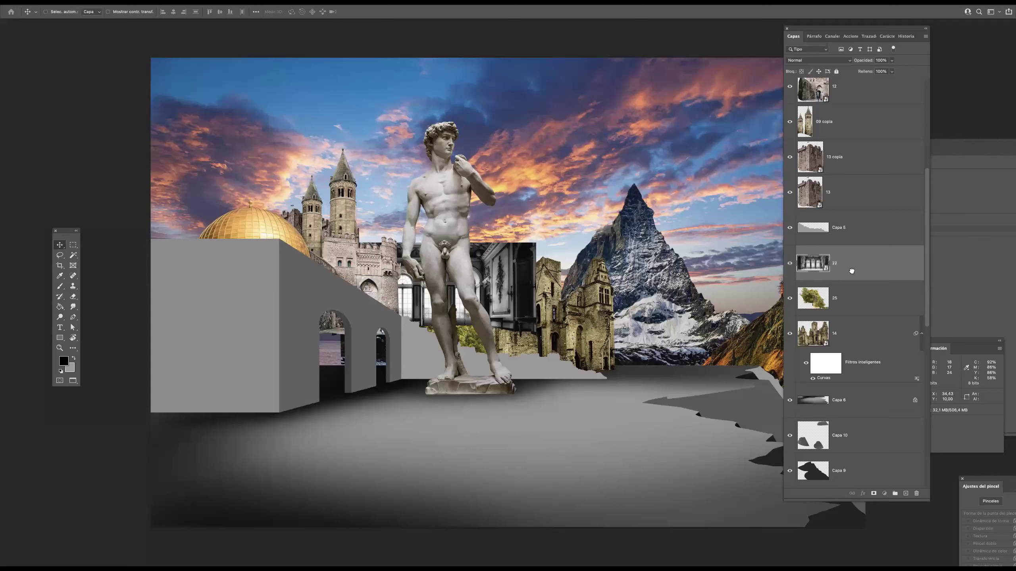
drag(852, 269, 842, 242)
drag(437, 307, 466, 355)
super+click(346, 353)
super+click(346, 354)
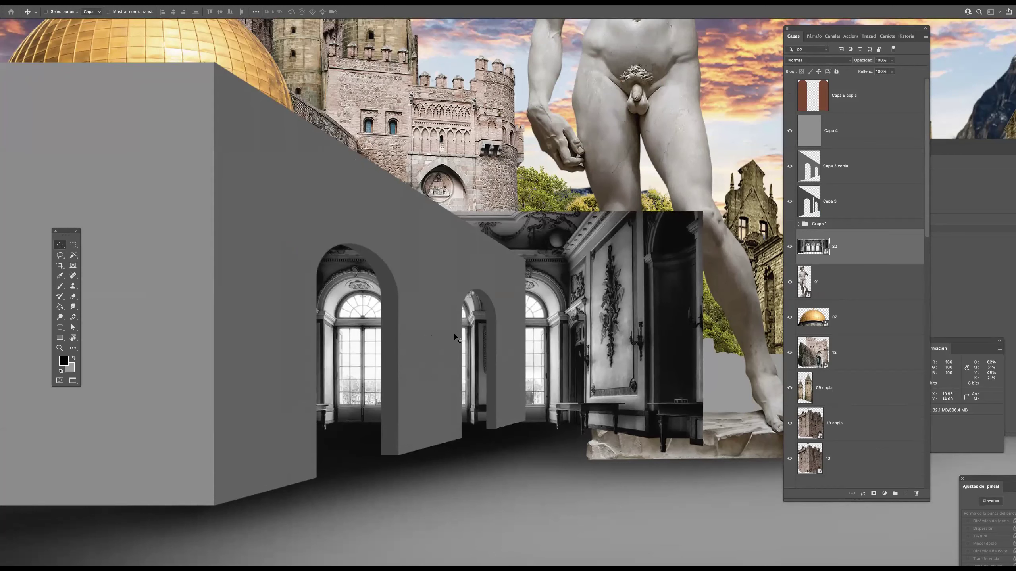
- Mask the palace interior with a freehand selection around the arches so it is limited to the two openings
key(l)
click(519, 448)
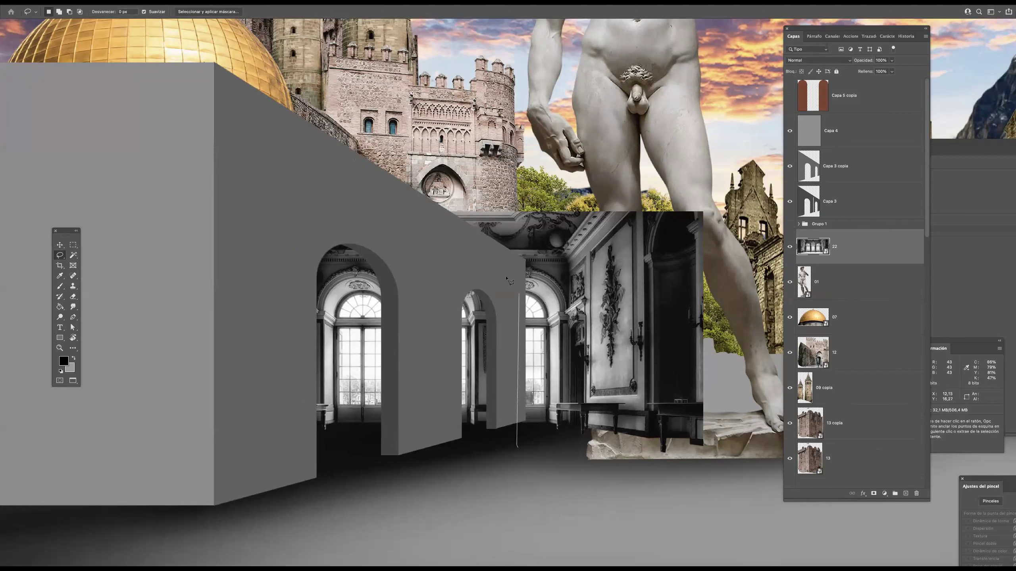
mouse_move(299, 242)
mouse_down()
mouse_move(248, 431)
mouse_move(498, 450)
mouse_move(456, 240)
mouse_move(694, 290)
mouse_up()
click(874, 493)
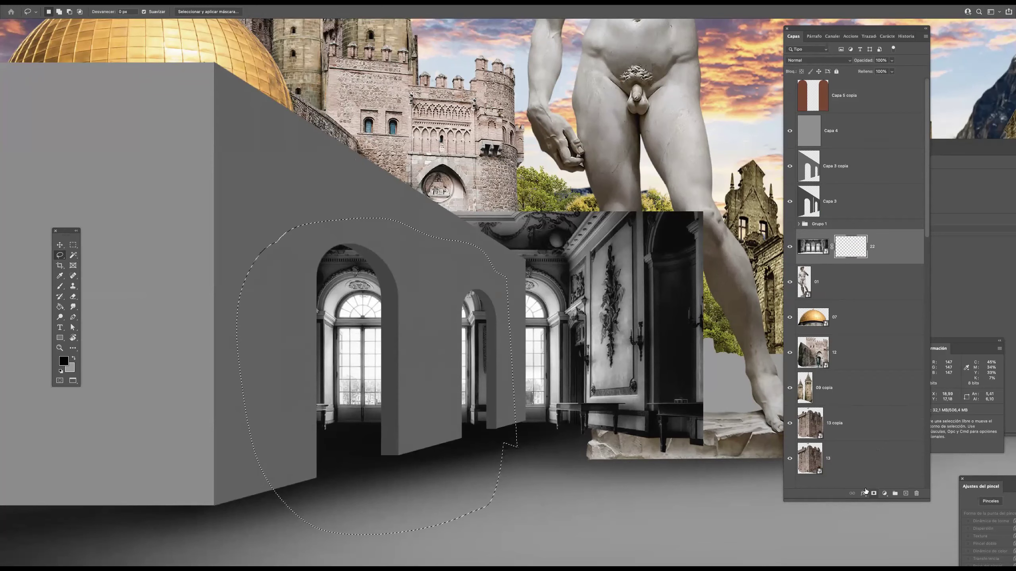
key(ctrl+0)
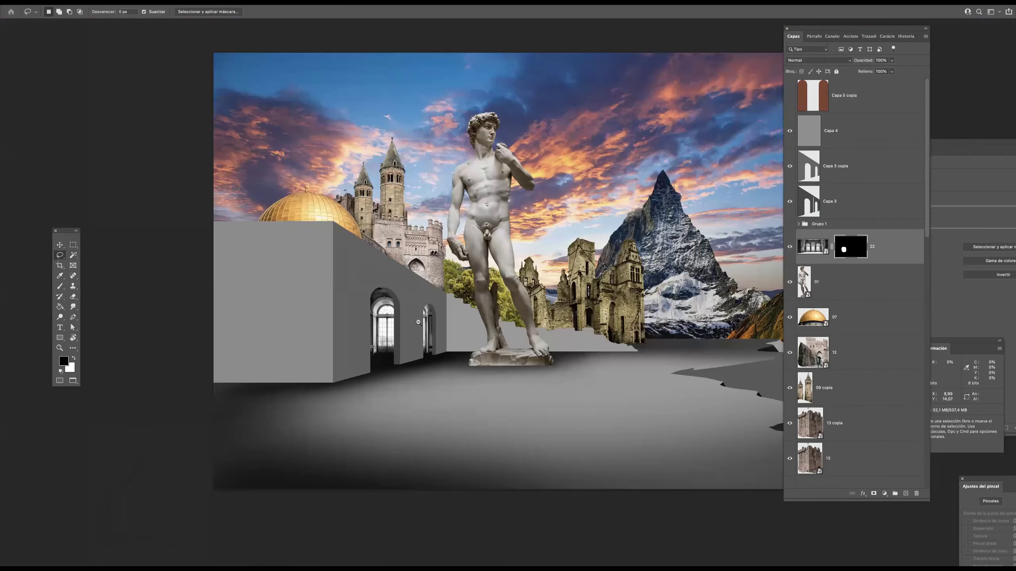
scroll(419, 322, up, 2)
key(v)
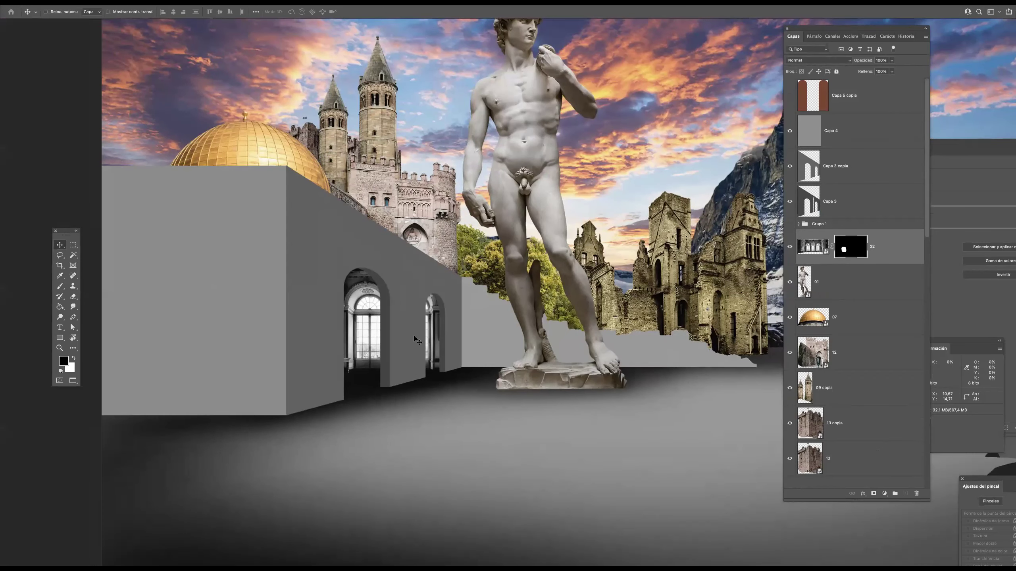
scroll(424, 332, down, 3)
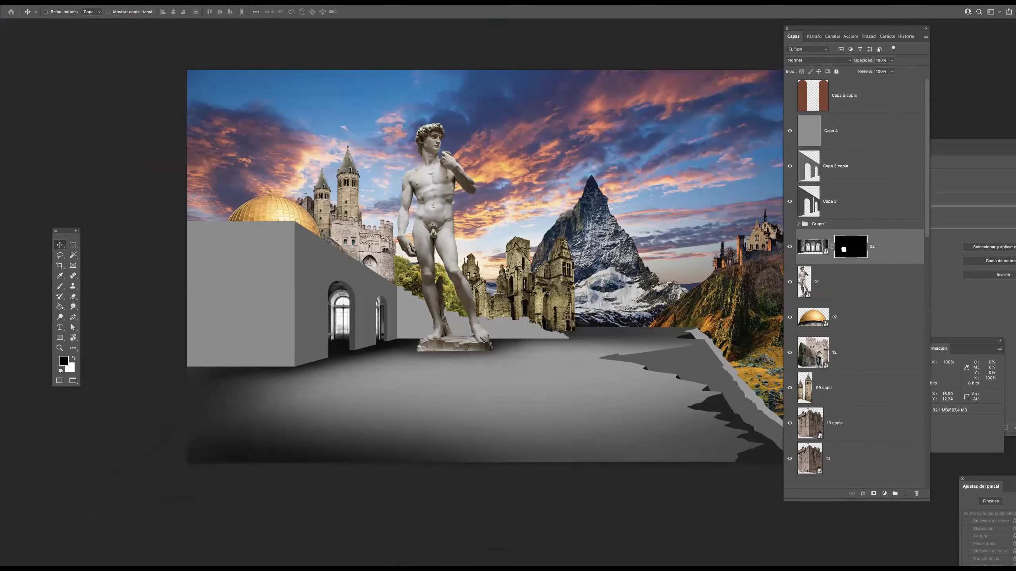
- Lighten the shadows of the snowy mountain layer with Curves, raising the black point's output to 58
super+click(589, 269)
alt+super+click(591, 269)
ctrl+click(614, 267)
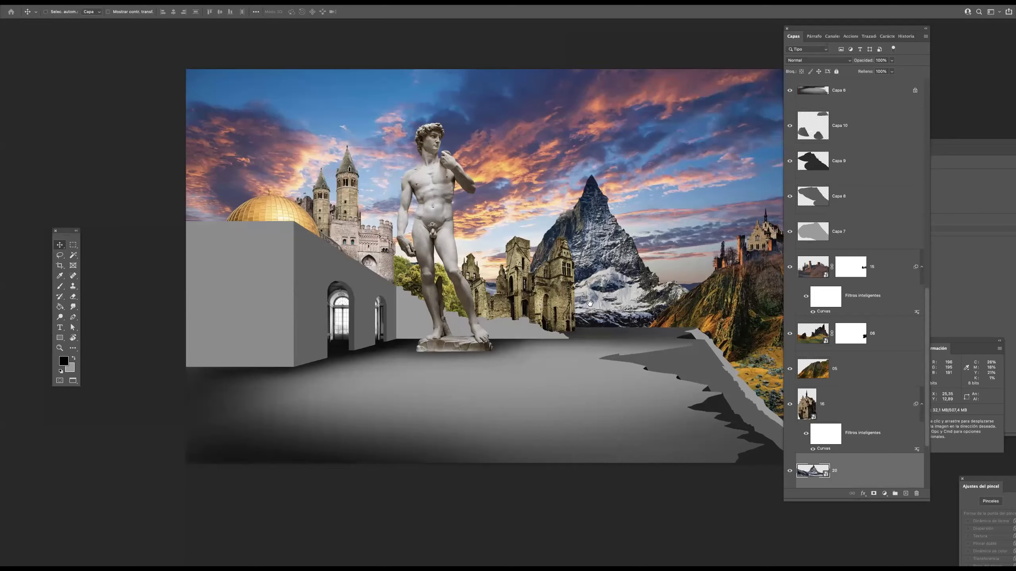
scroll(613, 268, up, 3)
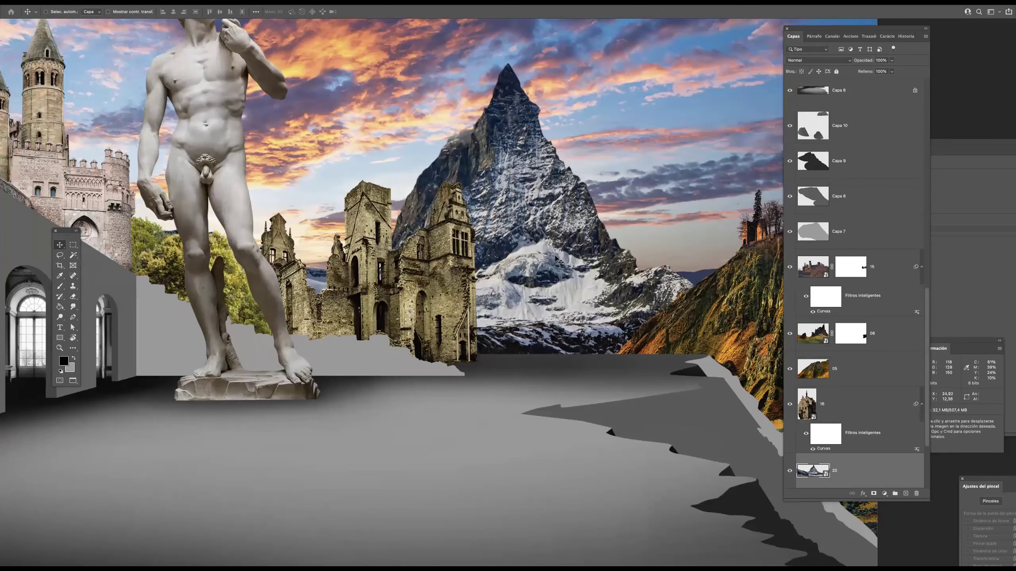
key(ctrl)
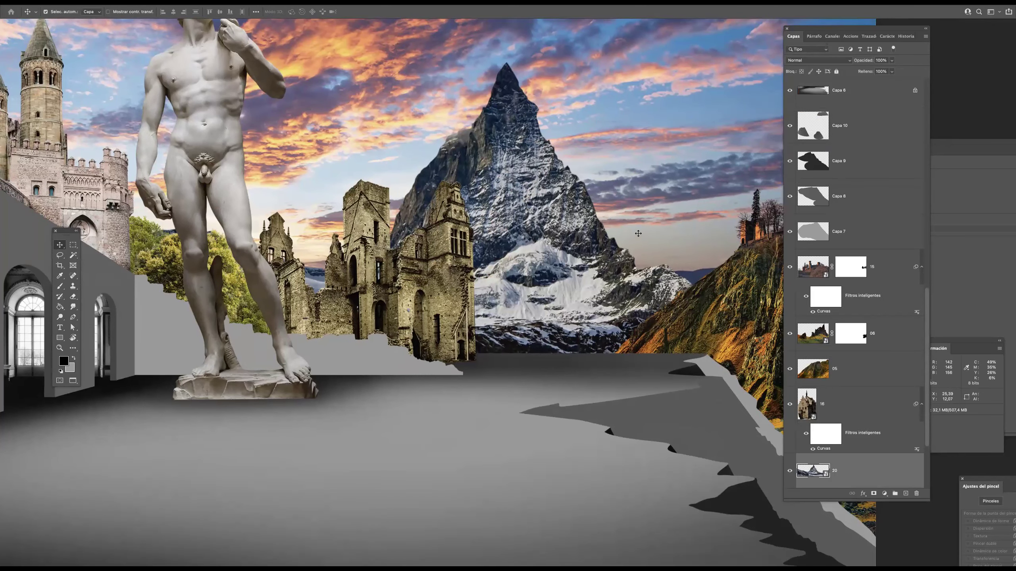
key(ctrl+m)
drag(638, 213, 638, 217)
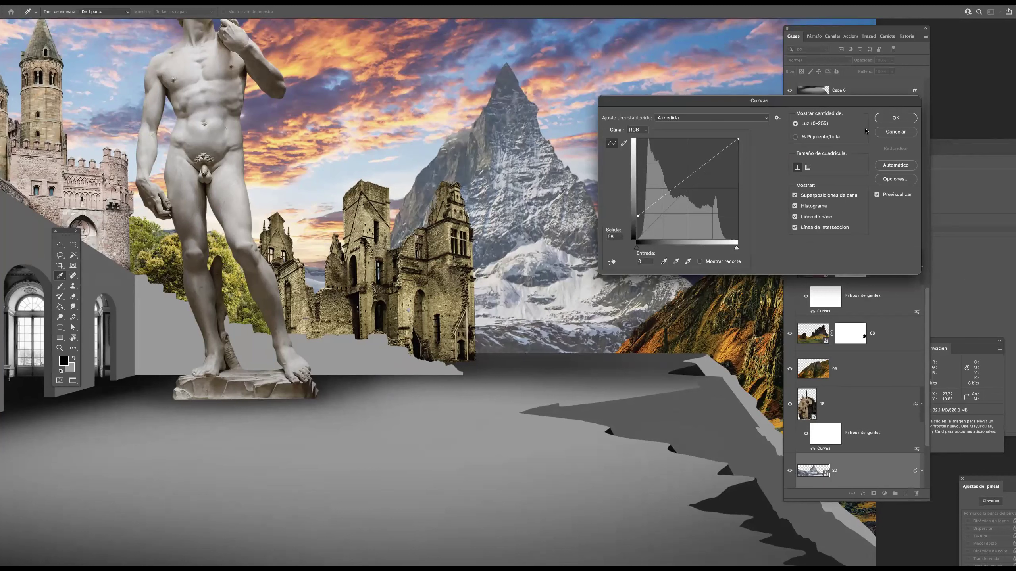
key(Return)
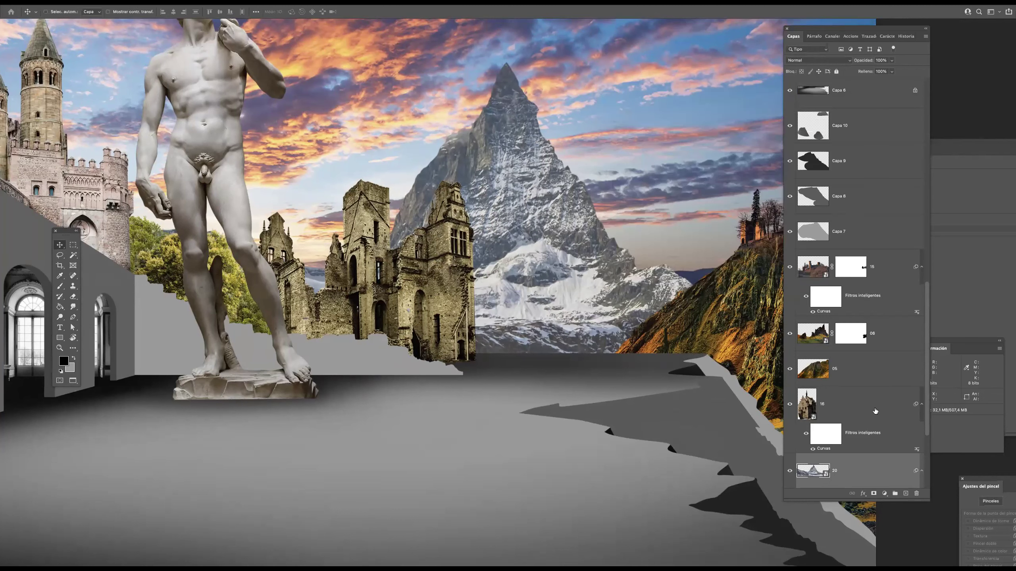
- Lighten the shadows of the sunset sky layer with Curves, raising the black point's output to 35
scroll(875, 411, down, 4)
click(842, 401)
key(super+m)
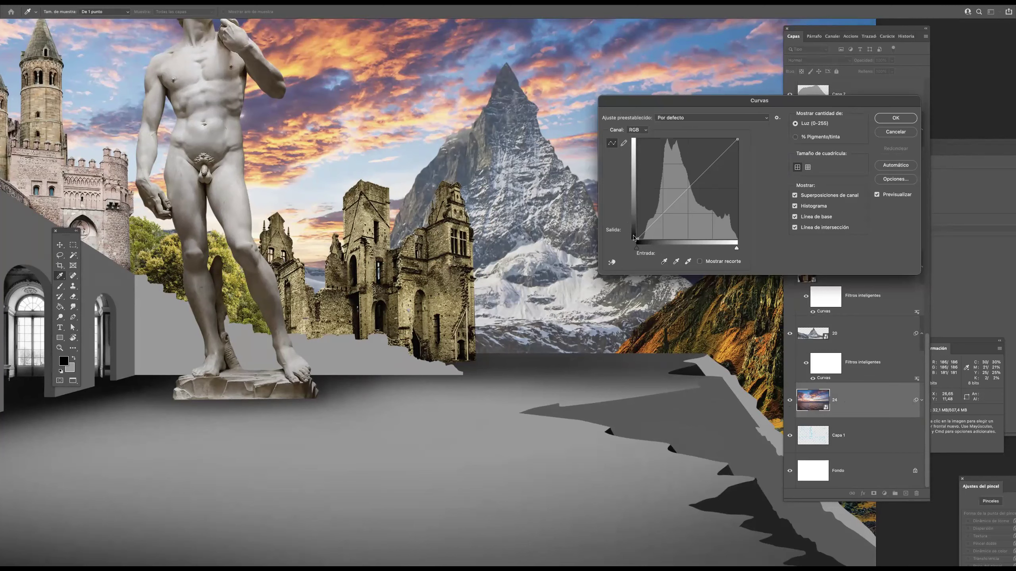
drag(637, 217, 637, 225)
click(888, 119)
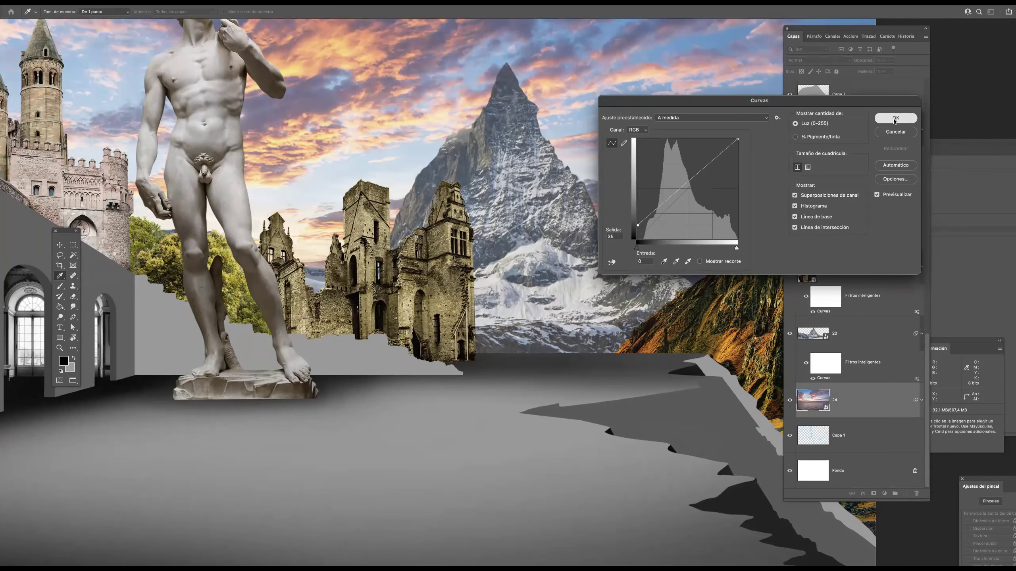
drag(419, 280, 474, 245)
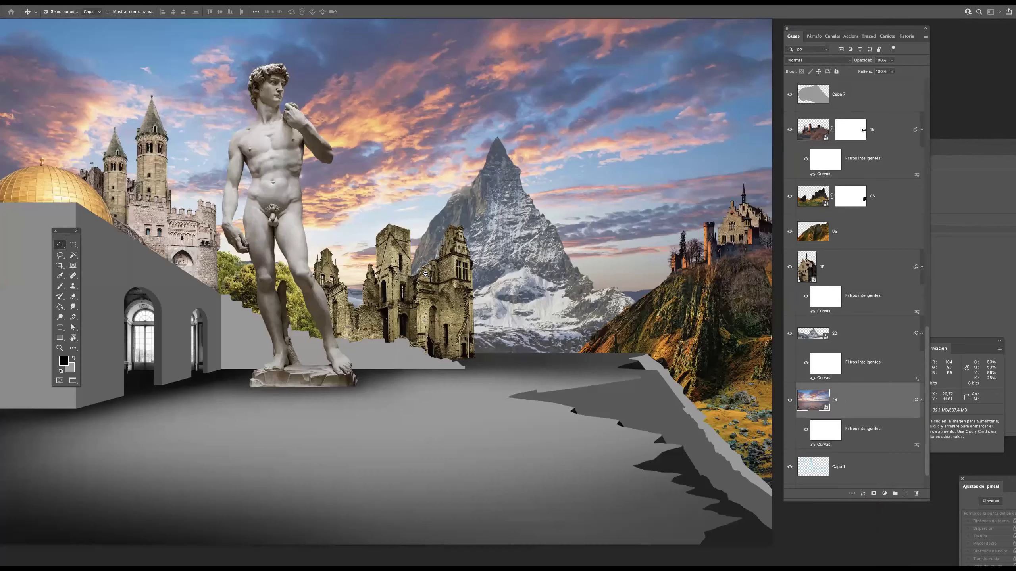
- Place the yellow brick texture image in the document and move its layer above the arched side wall layer, Capa 3 copia
drag(388, 226, 459, 236)
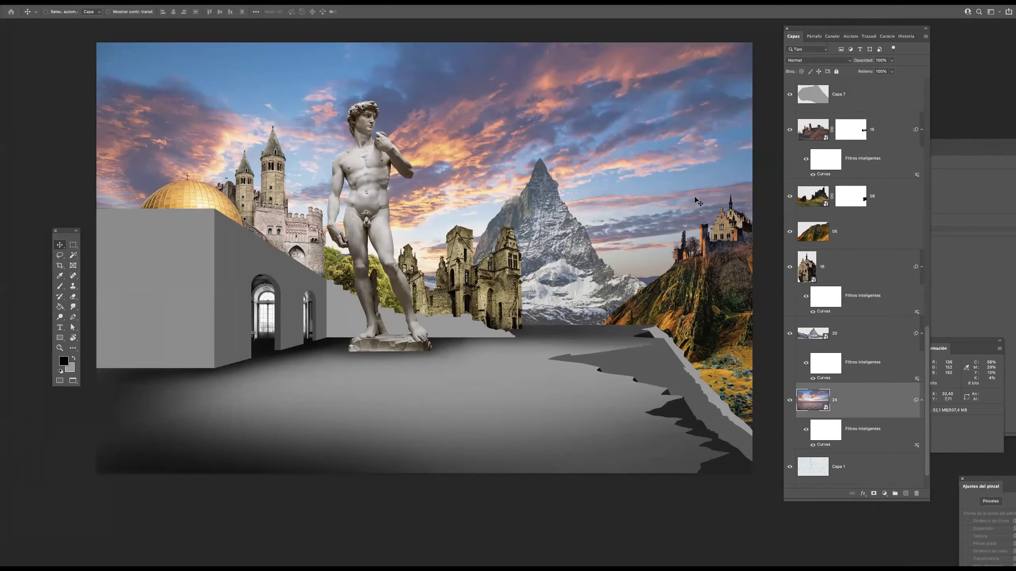
key(f)
key(f)
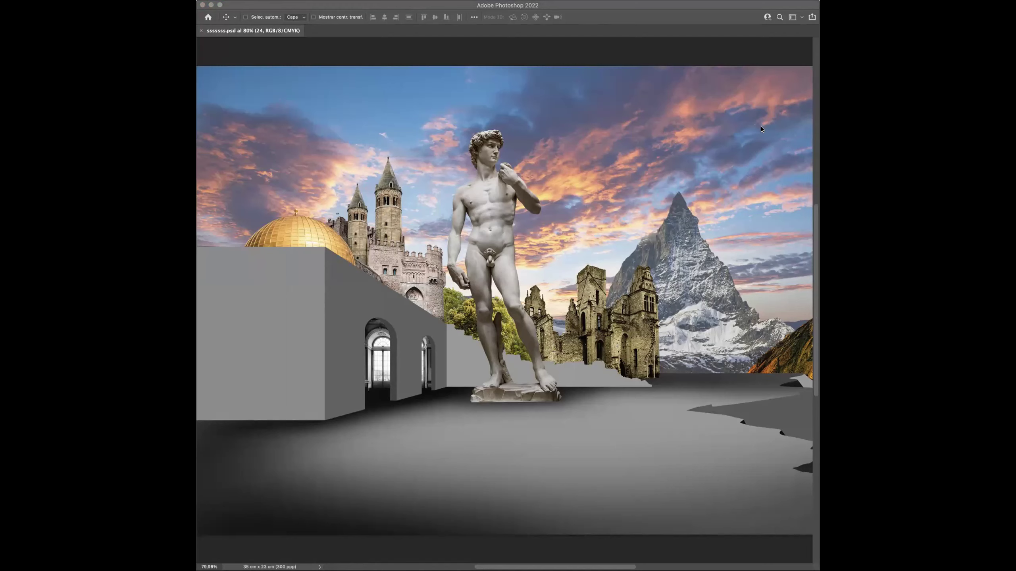
drag(765, 123, 477, 298)
key(Return)
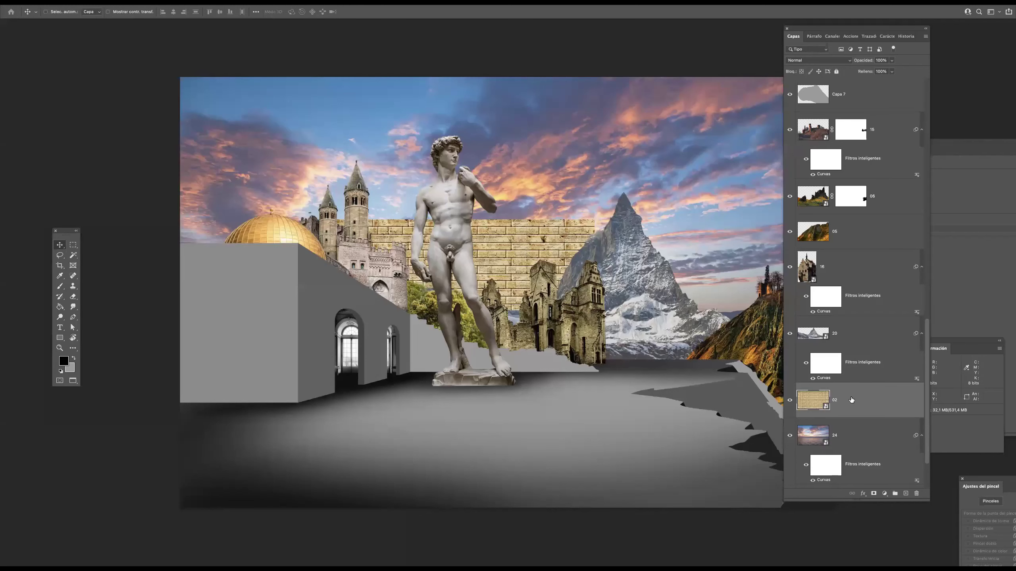
drag(853, 400, 840, 149)
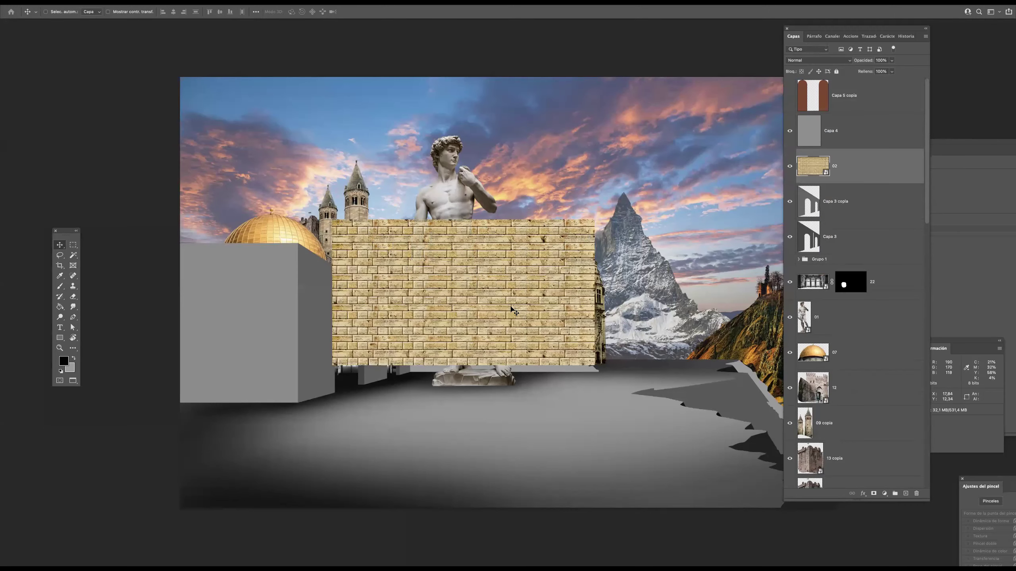
- Align the brick texture over the arched side wall and duplicate its layer to keep a hidden spare copy
drag(293, 297, 313, 322)
key(super+minus)
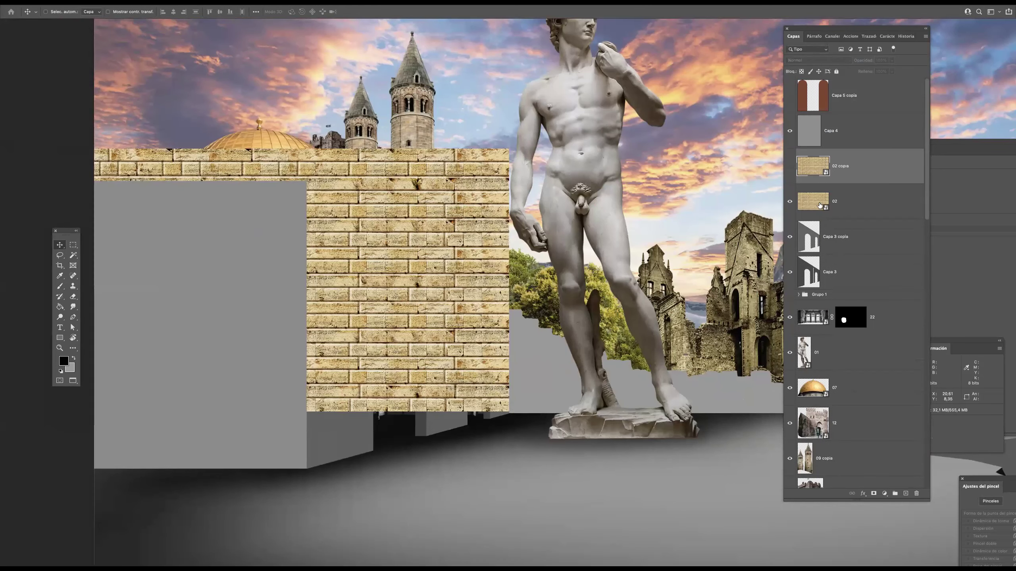
key(super+j)
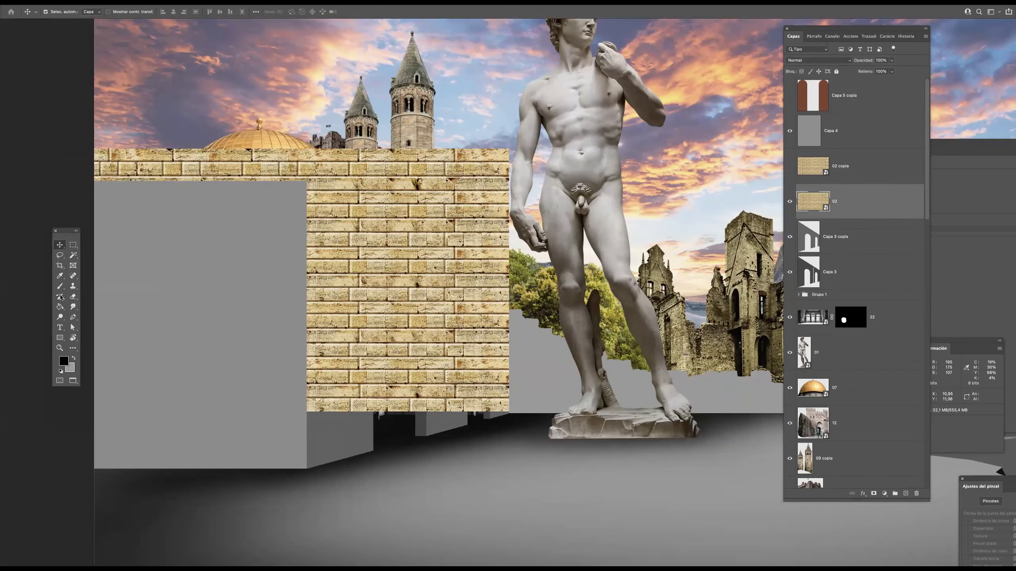
- Scale the original brick layer to about 42.7% width and 39.6% height so it spans the side wall's length at its far-end height
key(super+t)
drag(319, 274, 305, 273)
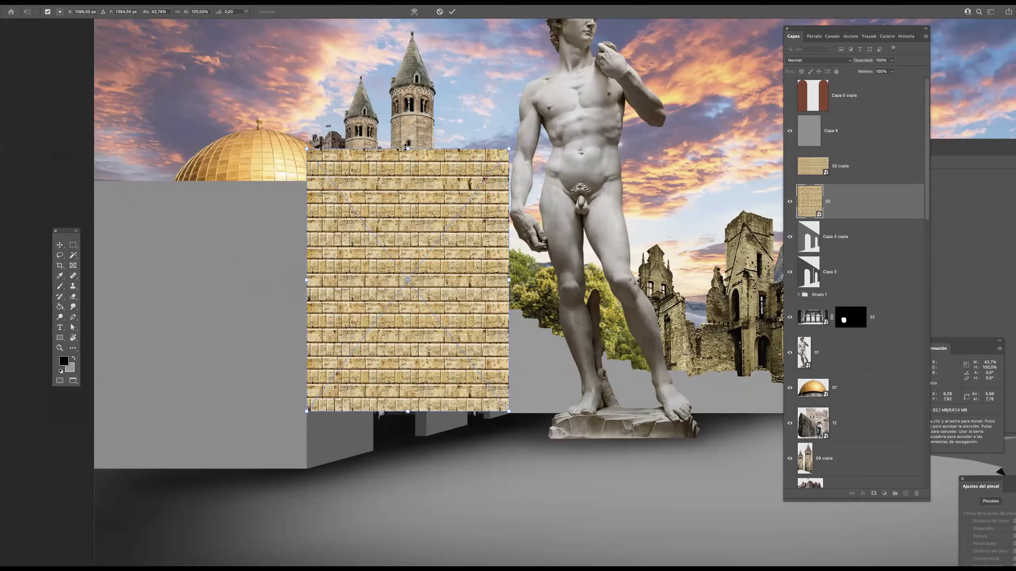
drag(397, 329, 399, 306)
drag(459, 339, 531, 294)
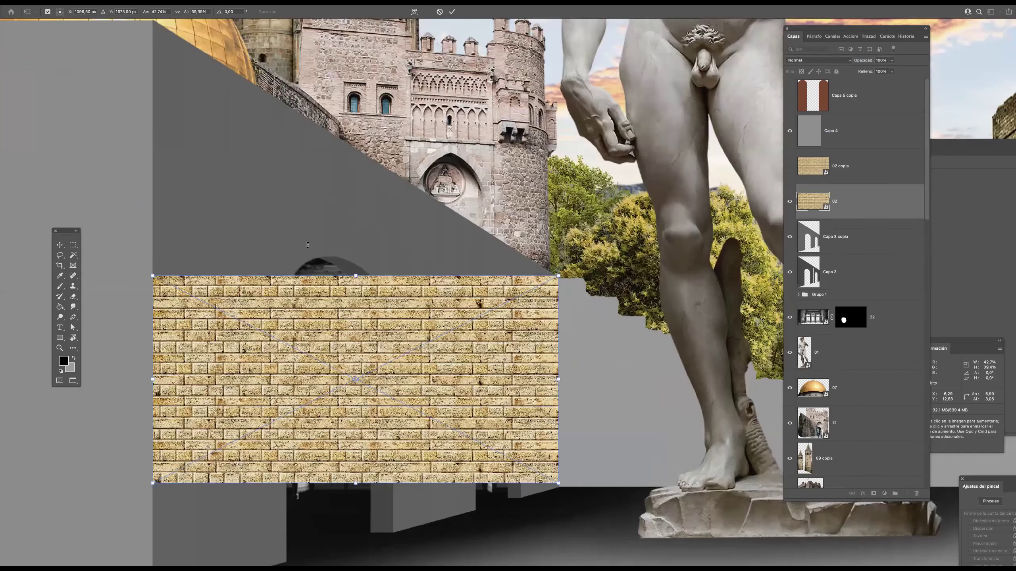
key(super+plus)
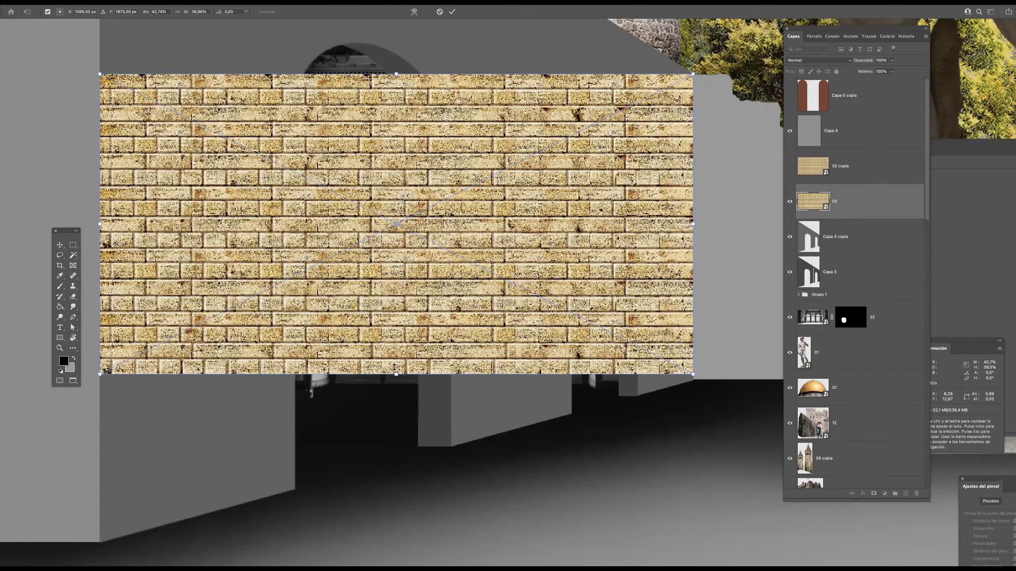
drag(394, 367, 395, 372)
- Apply a perspective transform to the brick layer, extending its near edge down to the side wall's bottom corner
key(super+minus)
right_click(302, 294)
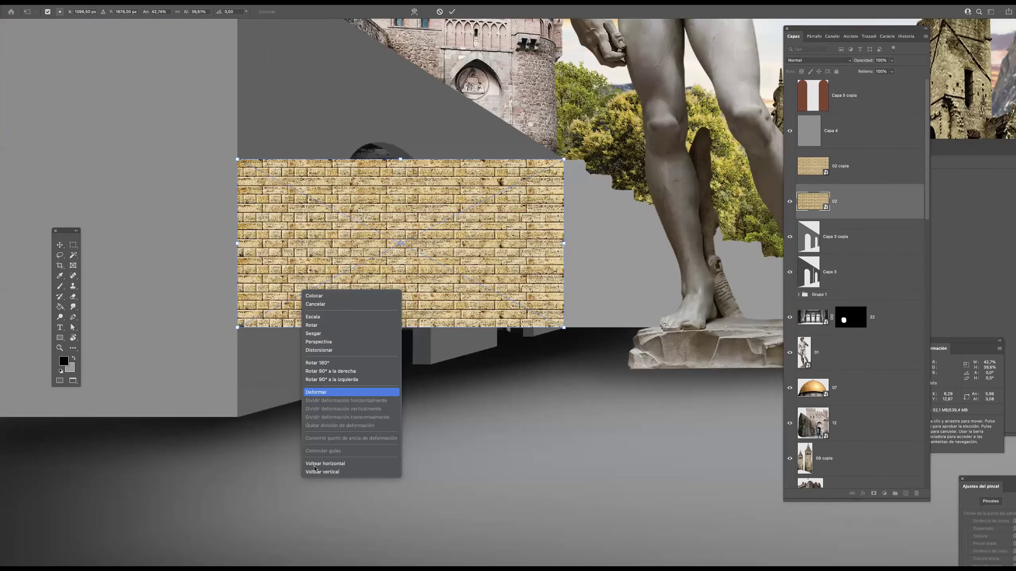
click(320, 342)
drag(238, 334, 234, 369)
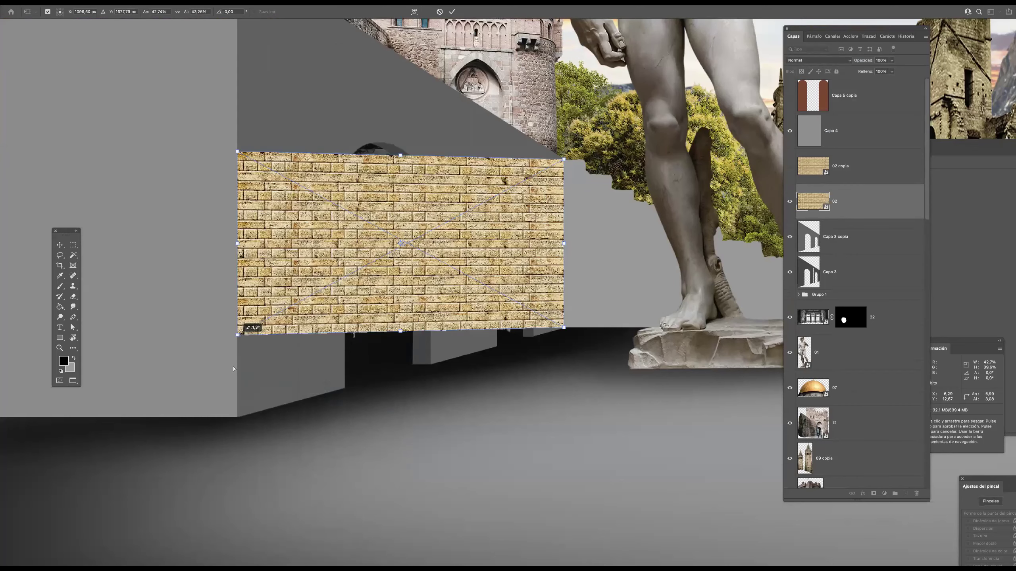
drag(235, 408, 237, 421)
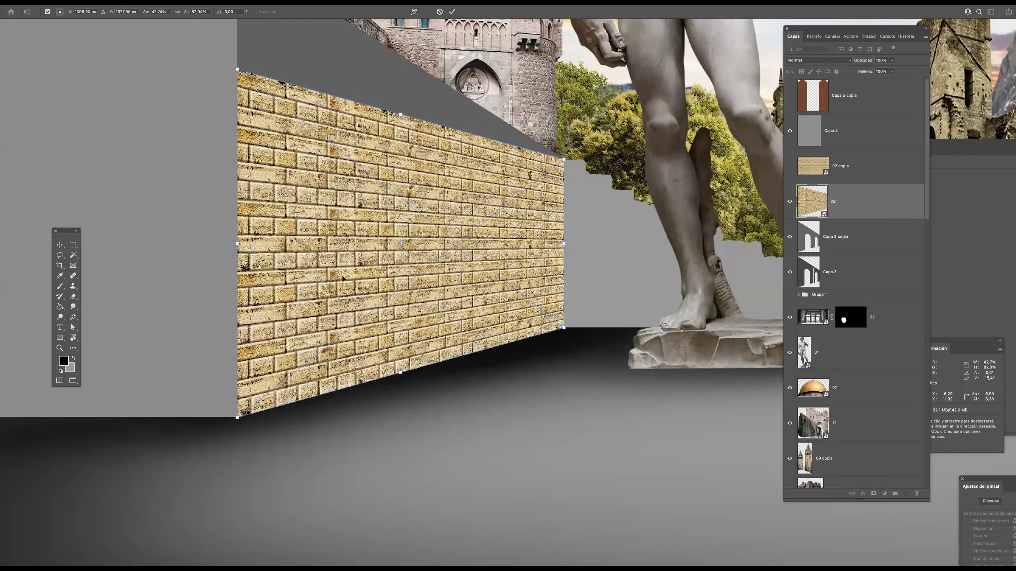
drag(343, 279, 388, 395)
- Raise the brick layer's near upper corner to the side wall's top corner and apply the transform
right_click(317, 252)
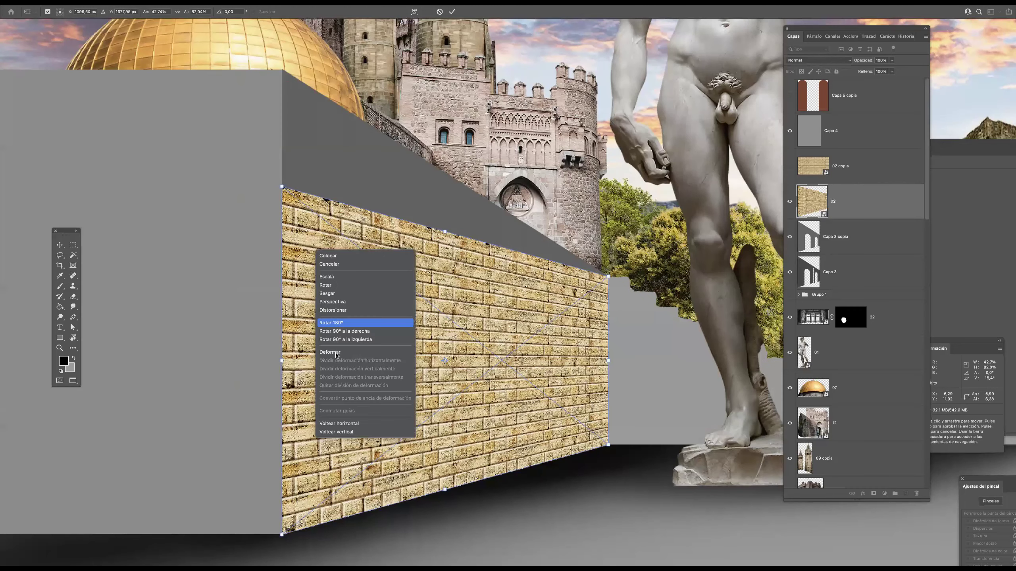
click(336, 309)
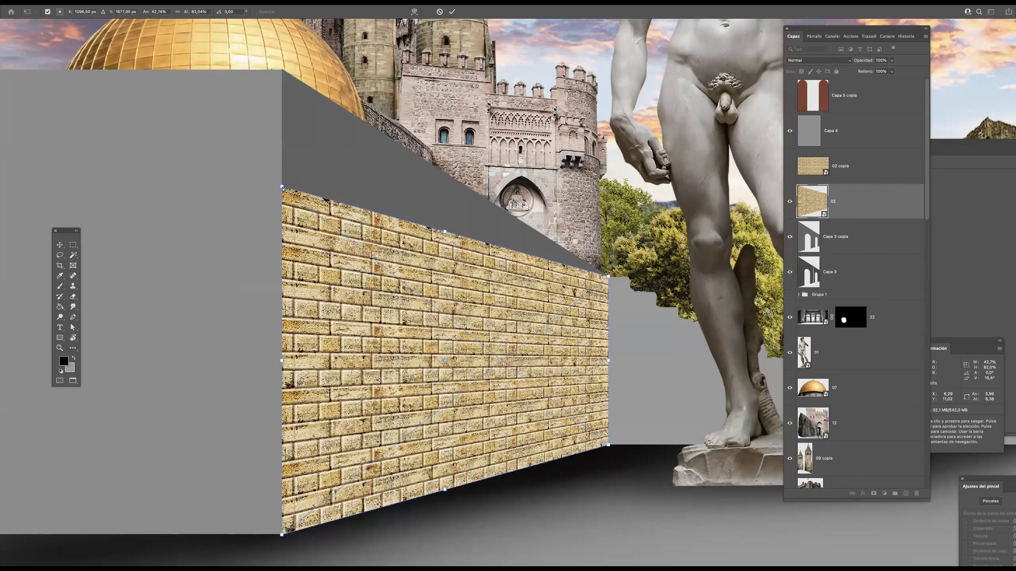
drag(282, 187, 283, 114)
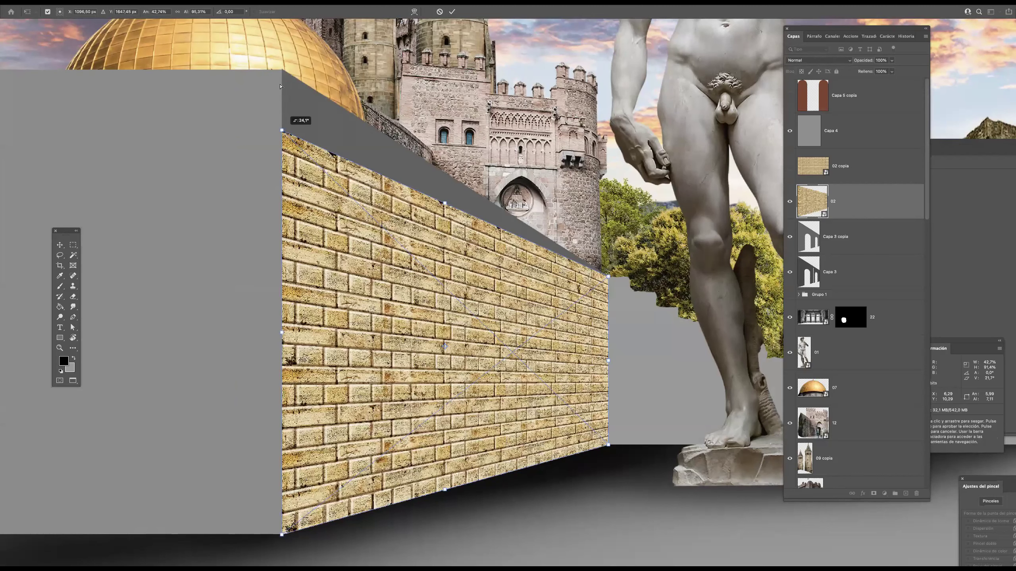
drag(280, 75, 278, 75)
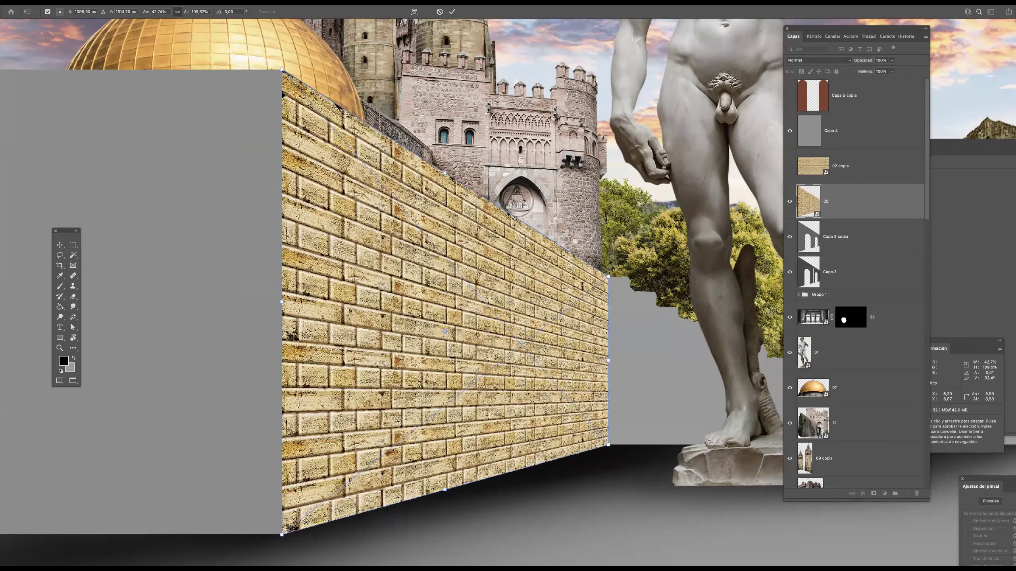
key(Return)
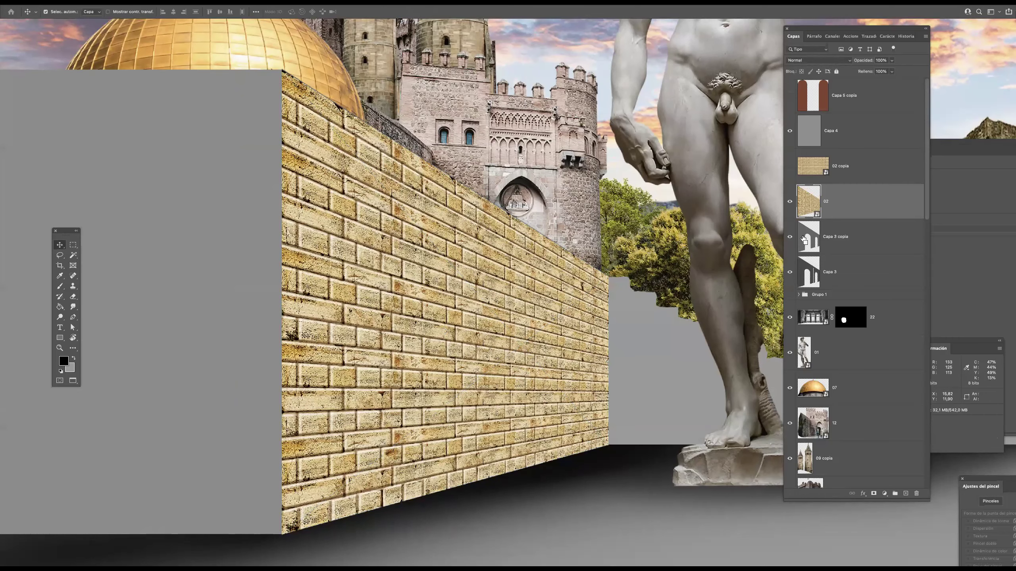
- Mask the perspective brick layer to the side wall's shape, leaving both arch openings clear
key(super+shift+d)
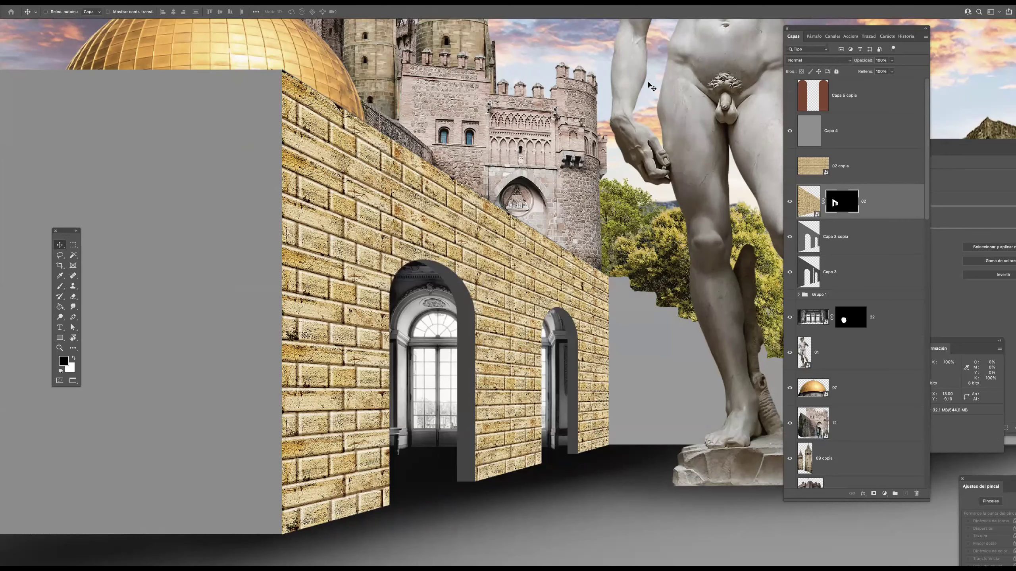
drag(457, 240, 439, 244)
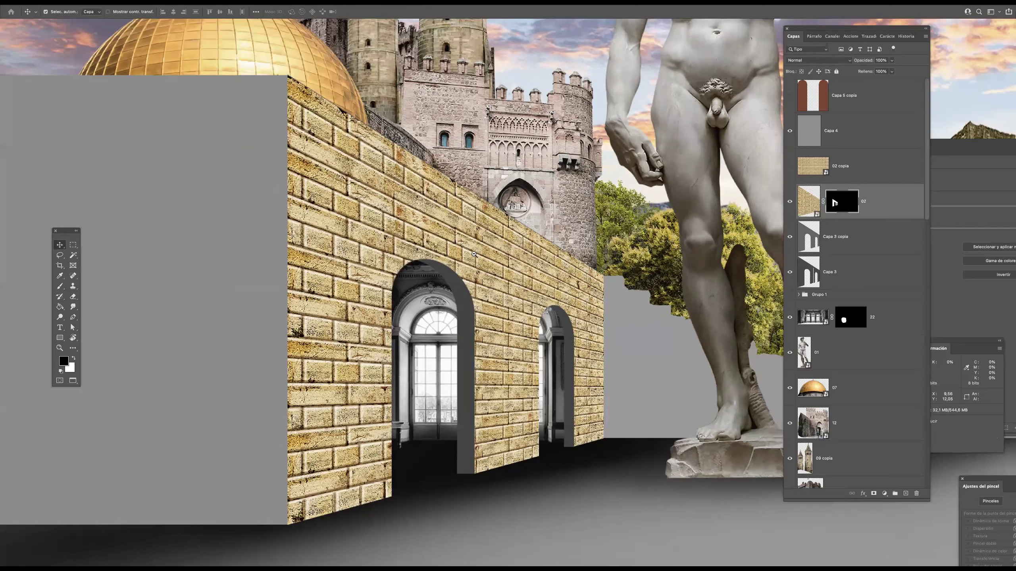
scroll(448, 256, down, 2)
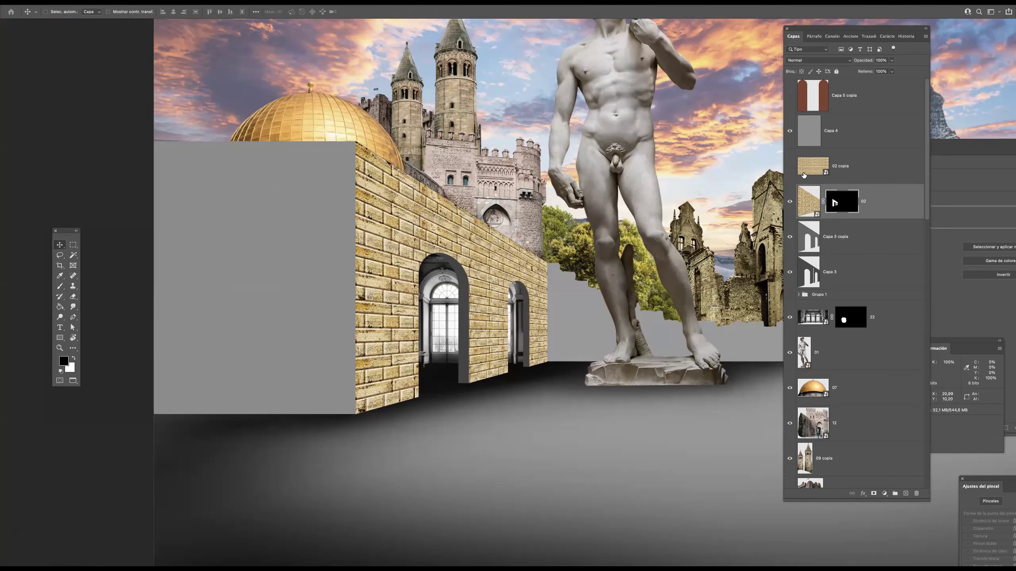
- Duplicate the spare brick layer 02 copia, move the duplicate above Capa 4 and position it over the front wall
click(790, 168)
click(847, 180)
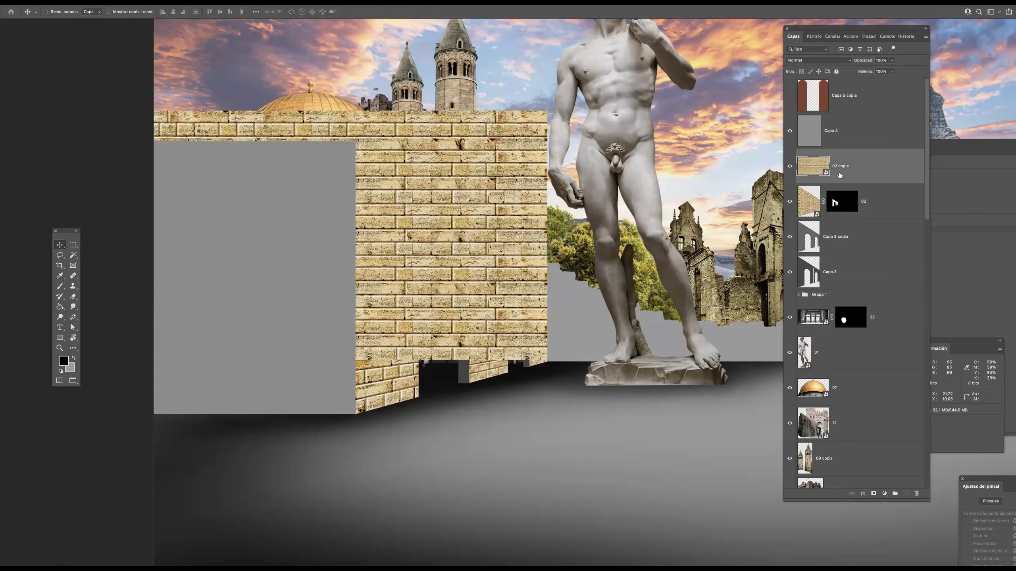
key(super+j)
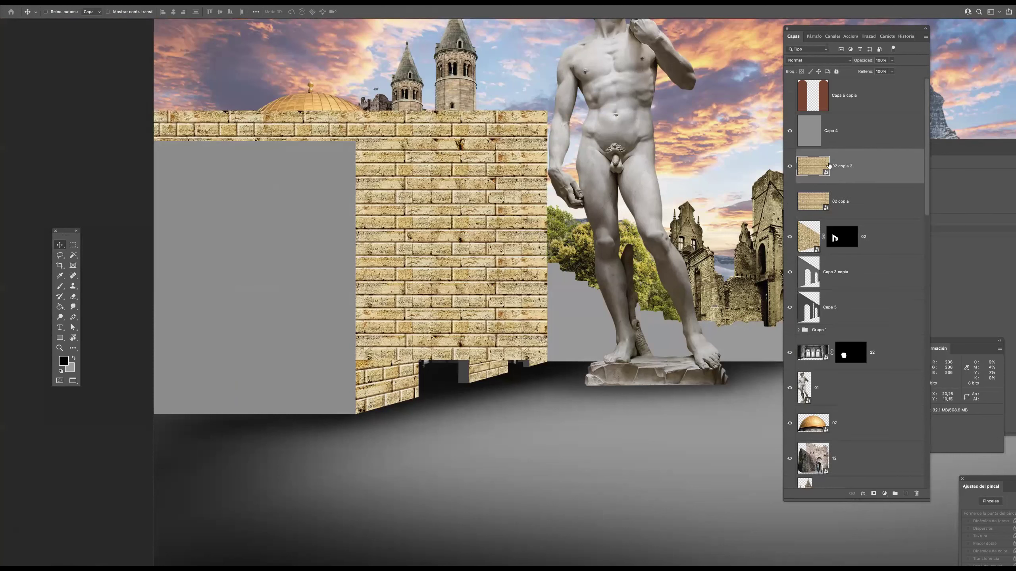
key(super)
drag(494, 288, 322, 332)
drag(843, 180, 844, 121)
drag(314, 349, 344, 353)
drag(292, 307, 434, 346)
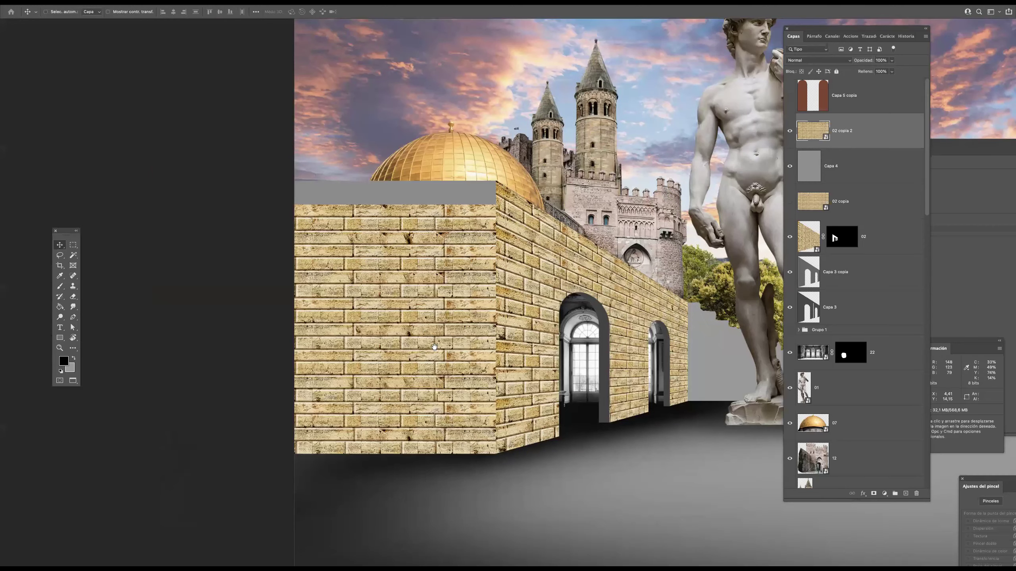
- Scale the front wall's brick layer to about 56.5% width and 109.6% height so it covers the whole wall face
key(ctrl+t)
drag(275, 192, 275, 168)
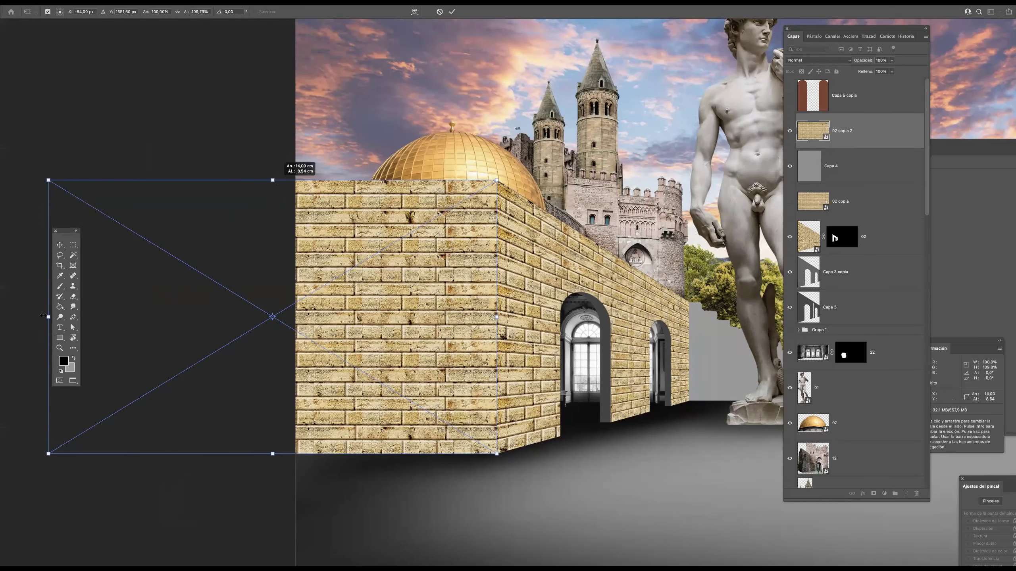
drag(186, 322, 242, 334)
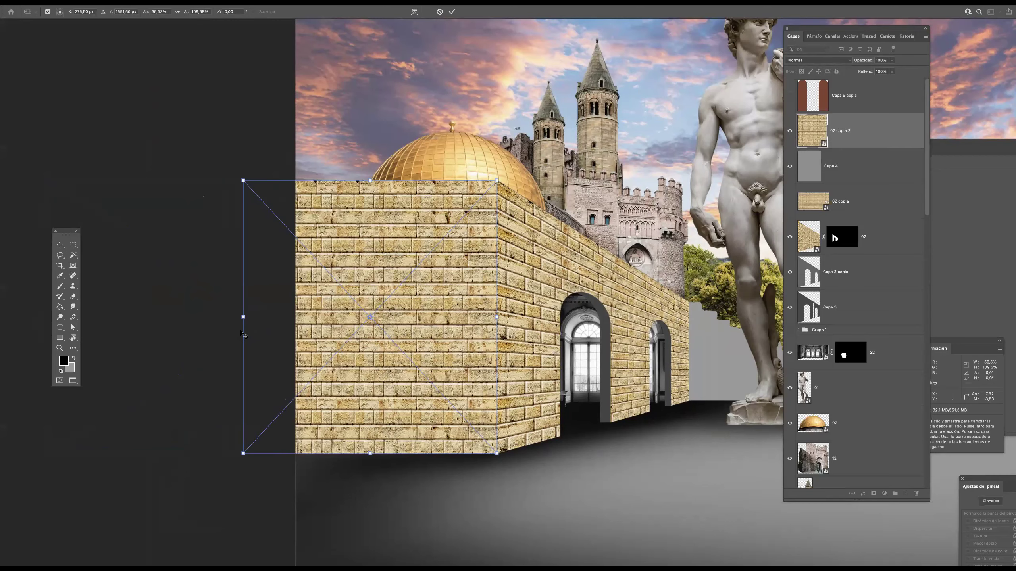
key(Return)
drag(523, 288, 464, 289)
drag(558, 306, 484, 307)
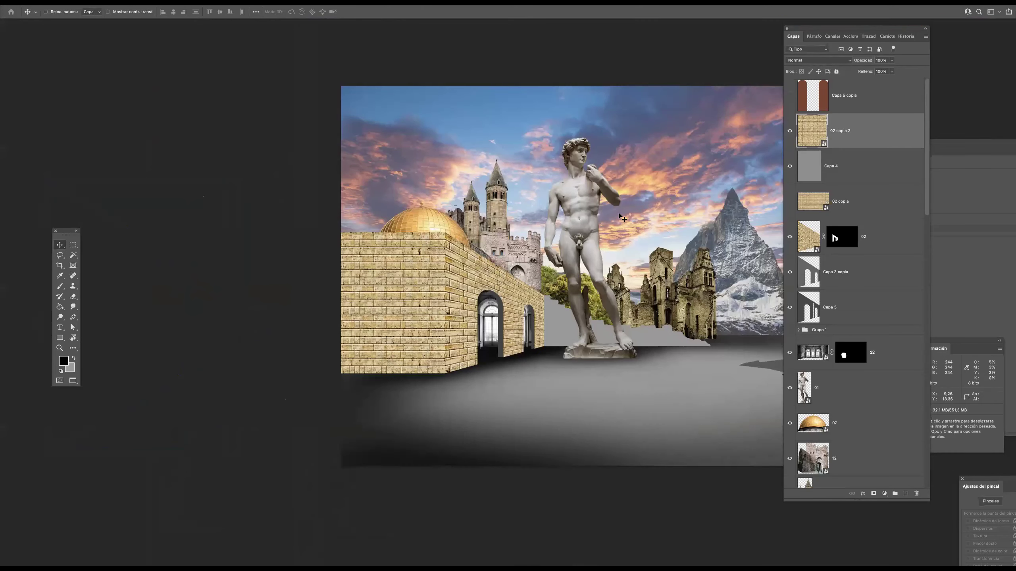
- Darken the front wall's brick layer with Curves, lowering the white point's output to 153
key(ctrl+plus)
key(ctrl)
key(ctrl+m)
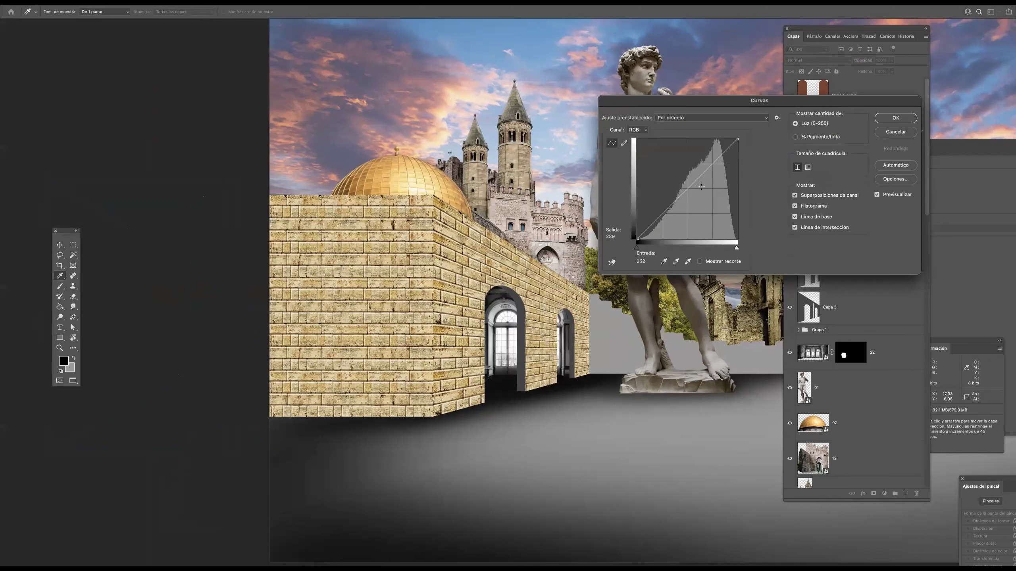
drag(738, 148, 743, 184)
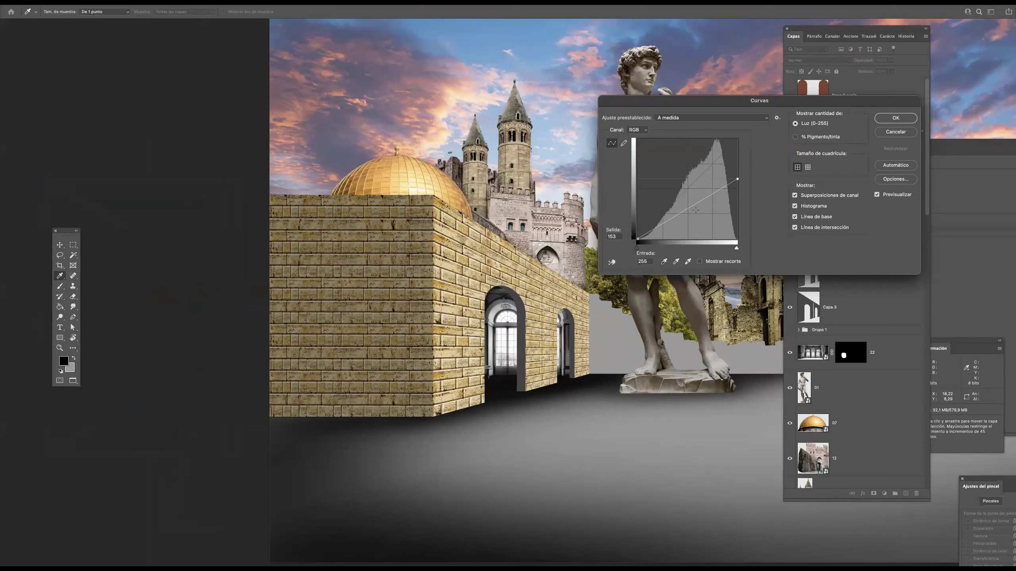
drag(688, 213, 690, 214)
click(888, 116)
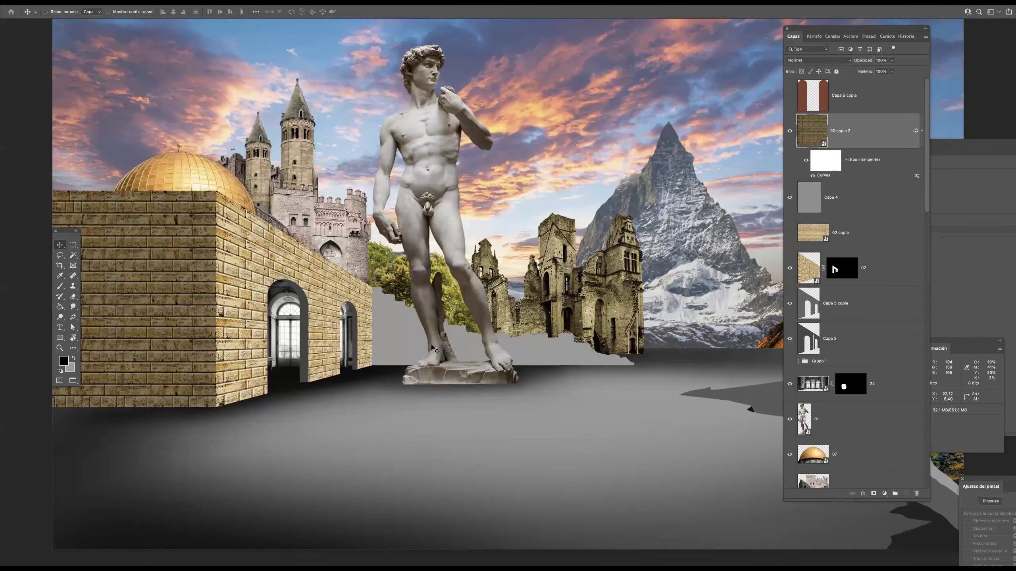
key(f)
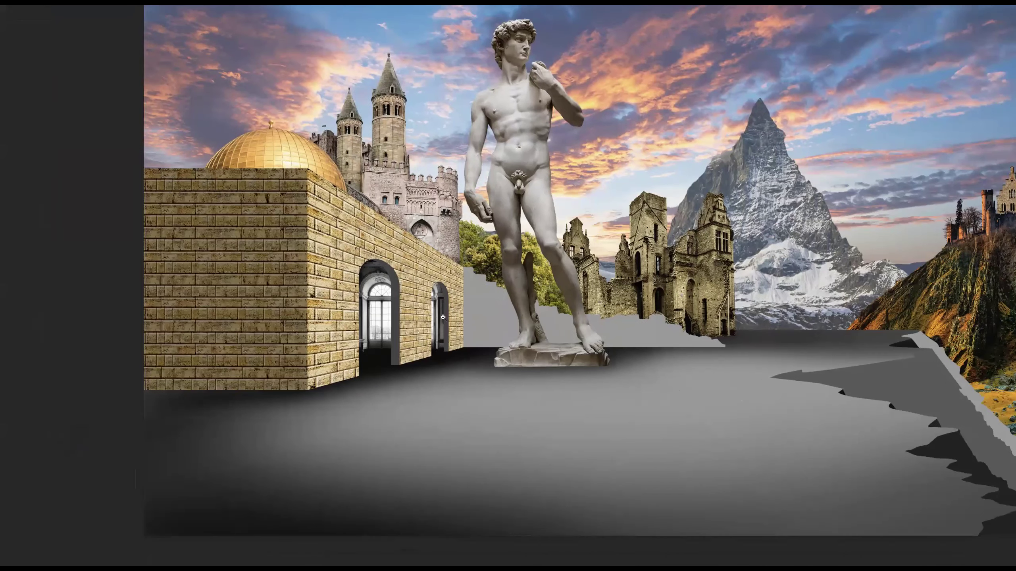
click(442, 318)
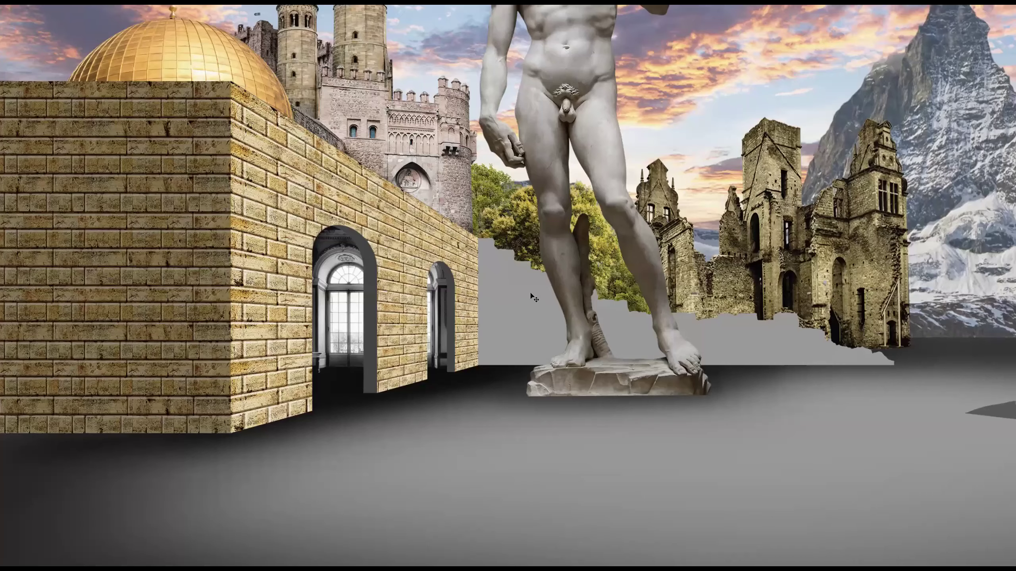
drag(465, 293, 434, 292)
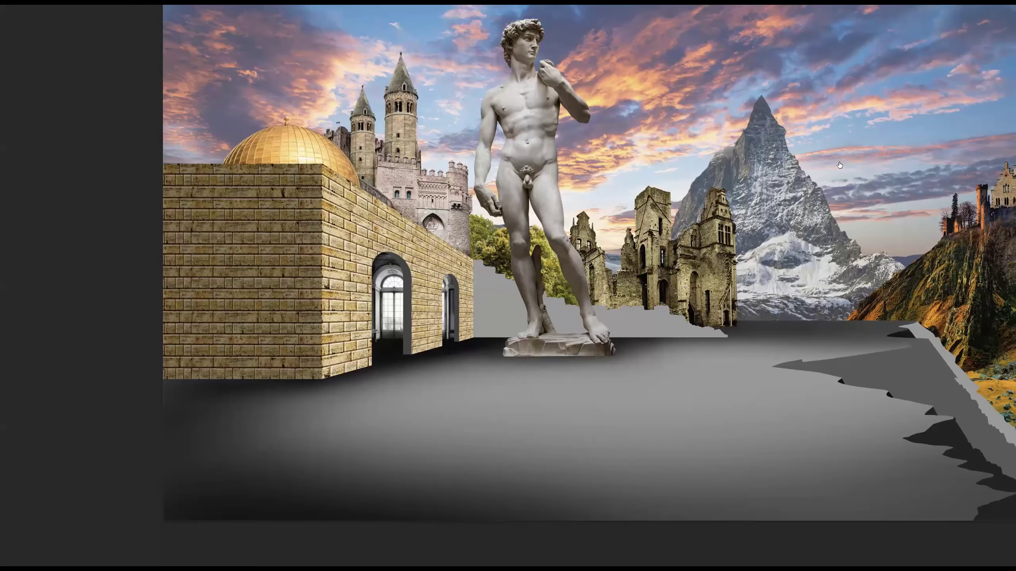
key(f)
- Show the spare brick layer 02 copia and move it down the layer stack to just above the back wall layer, Capa 5
click(792, 234)
drag(807, 237, 809, 230)
click(808, 230)
drag(585, 319, 492, 290)
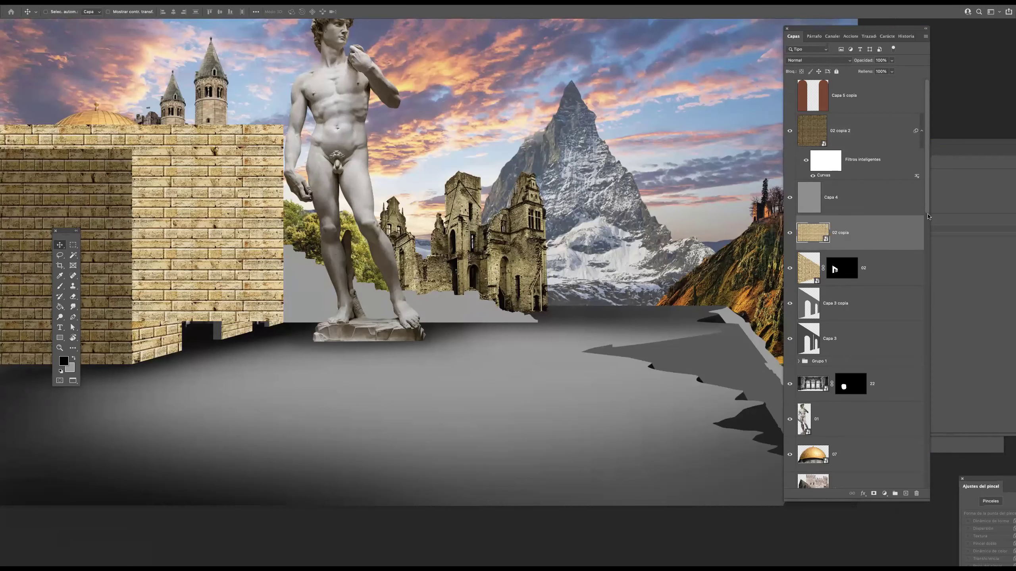
scroll(927, 230, down, 5)
scroll(925, 244, up, 1)
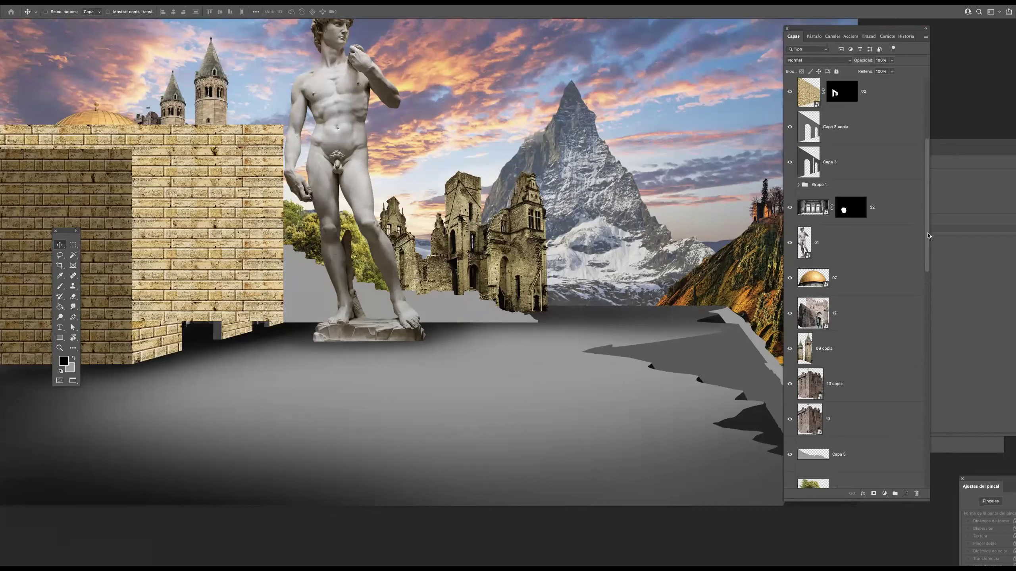
drag(927, 161, 841, 373)
- Move the spare brick layer 02 copia onto the back wall and scale it proportionally to about 39.4%, aligned with the side wall's corner
drag(263, 150, 574, 160)
key(ctrl+t)
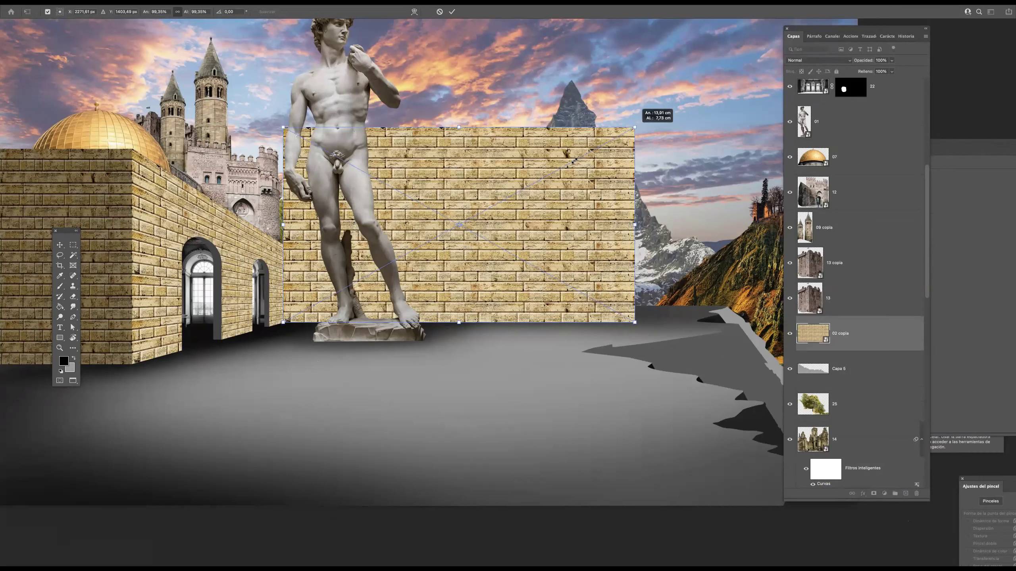
drag(439, 243, 423, 246)
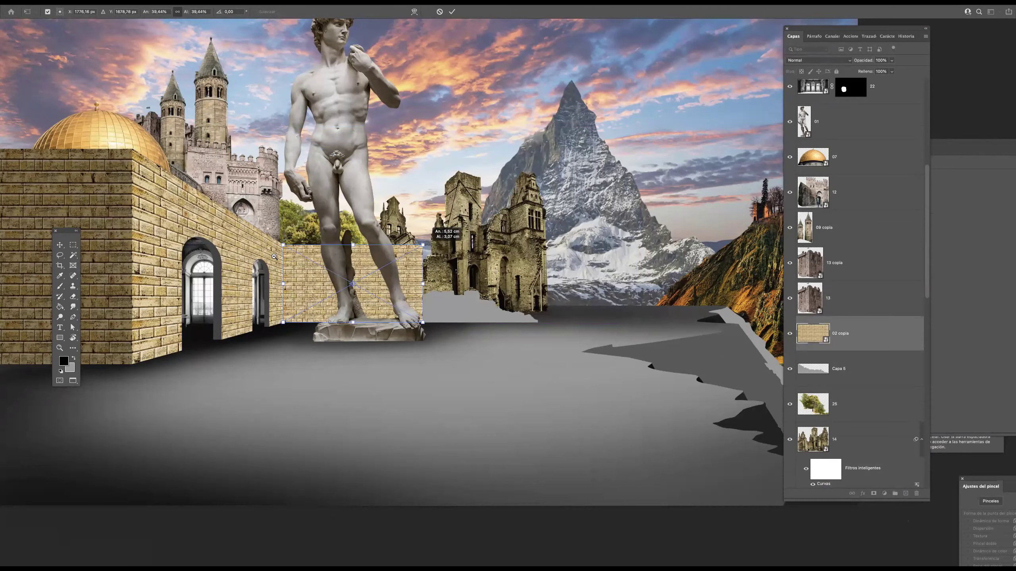
drag(276, 257, 328, 268)
scroll(327, 268, up, 3)
scroll(398, 253, up, 1)
drag(397, 252, 378, 250)
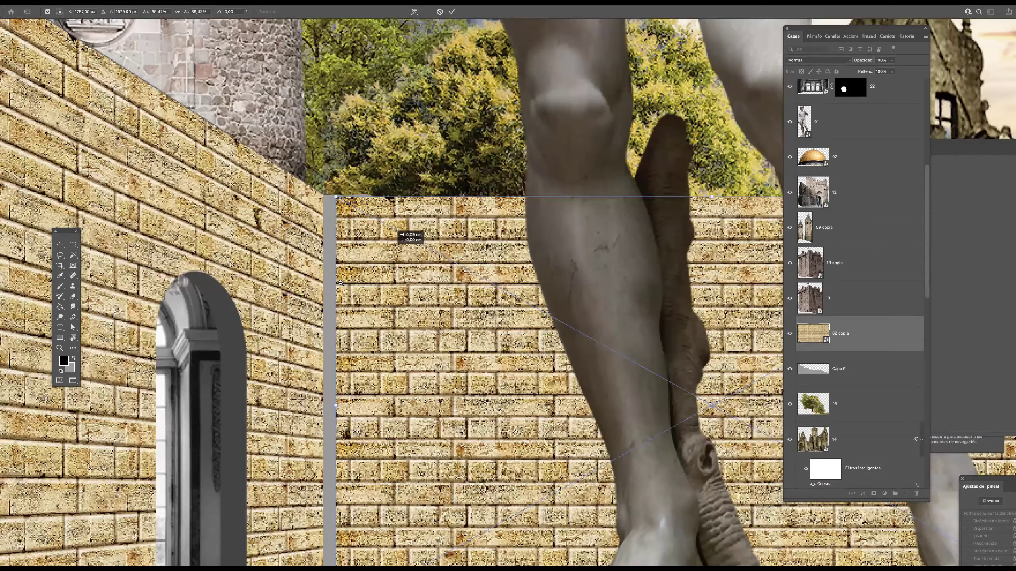
alt+click(318, 286)
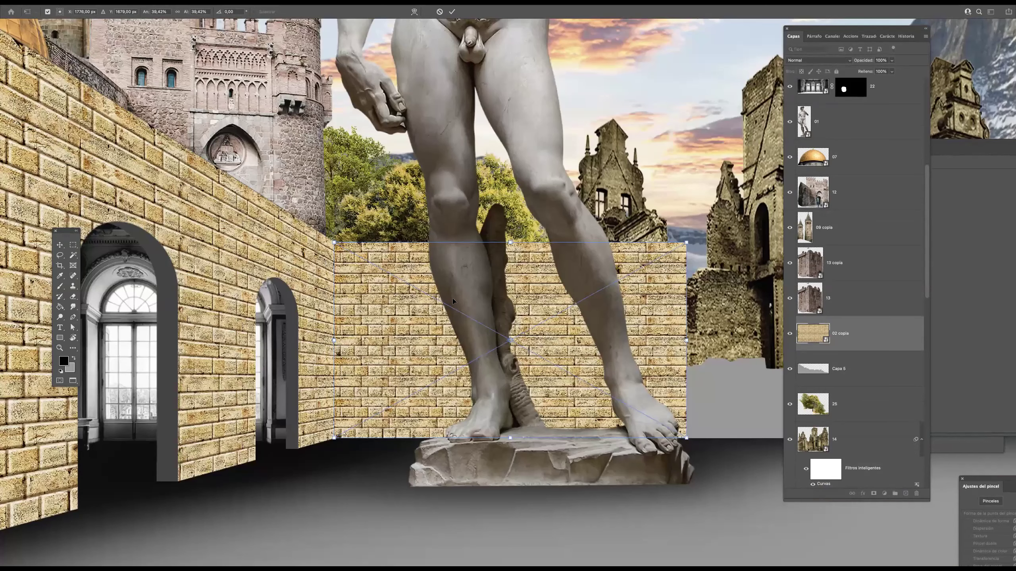
- Stretch the back wall's brick layer to about 72% width so it spans the whole wall, keeping its height
scroll(560, 291, right, 5)
scroll(560, 291, down, 1)
drag(734, 291, 742, 295)
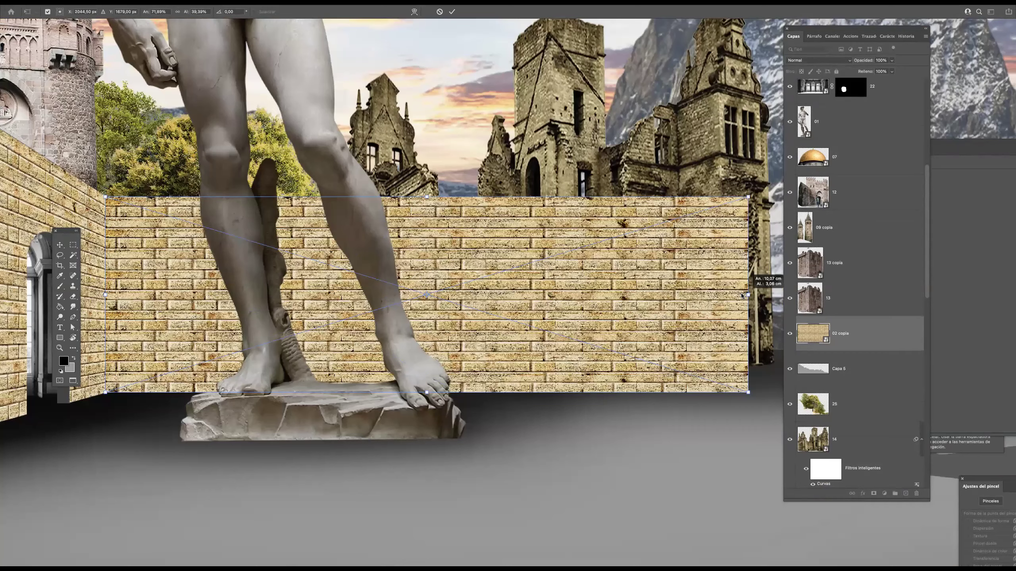
key(Return)
key(ctrl+minus)
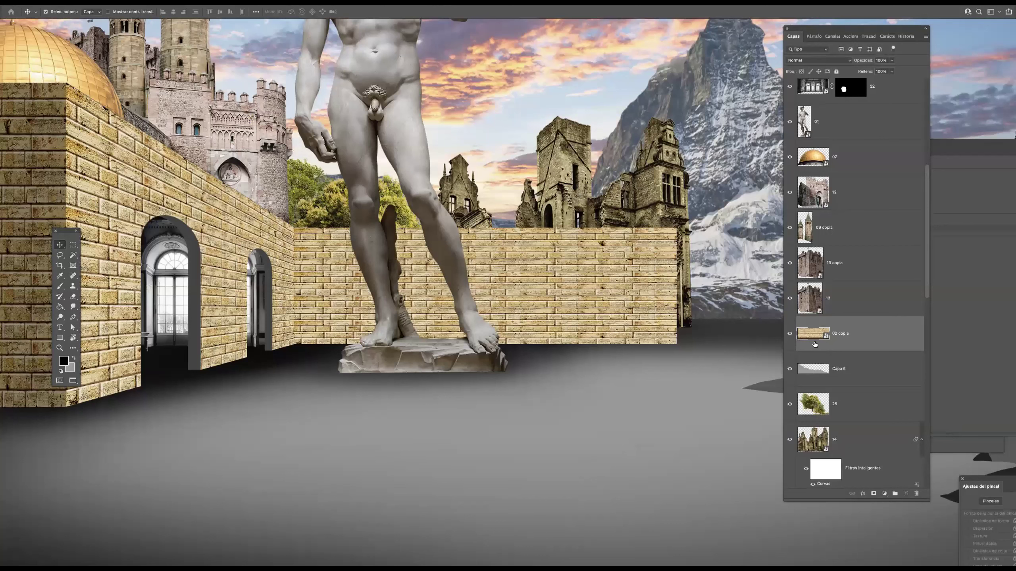
- Mask the back wall's brick layer to the broken wall outline of Capa 5
click(873, 494)
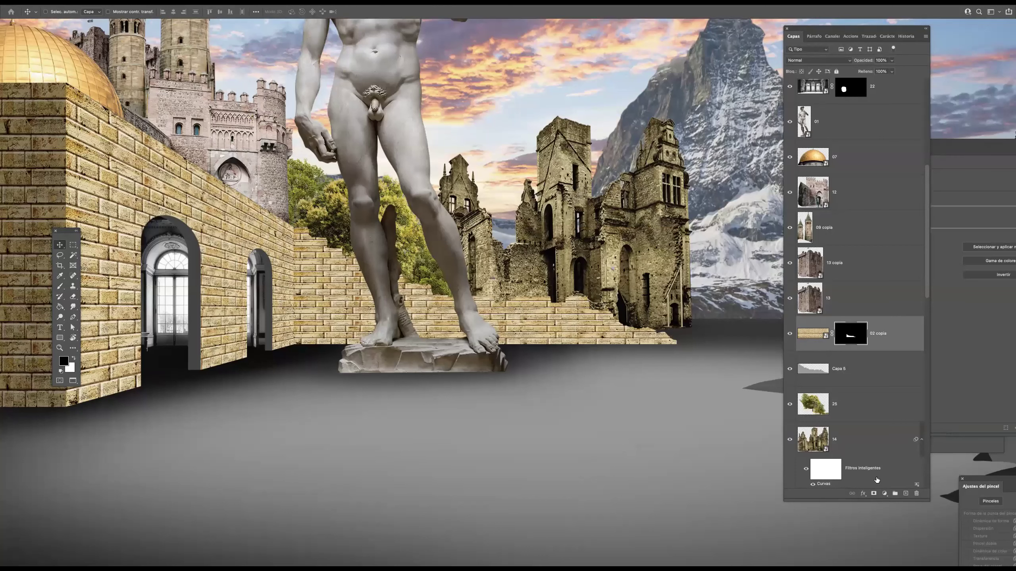
drag(481, 337, 816, 337)
key(Escape)
key(super+2)
- Darken the back wall's brick layer with Curves, lowering the white point and the midtones
key(ctrl+m)
drag(737, 139, 743, 173)
click(675, 221)
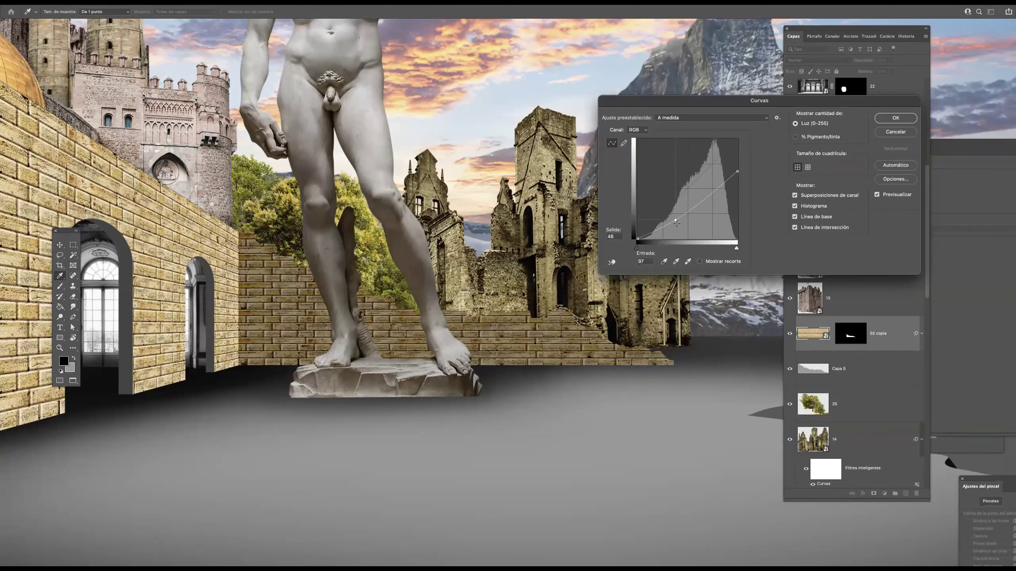
drag(675, 218, 676, 219)
key(ctrl+z)
key(Return)
key(ctrl+0)
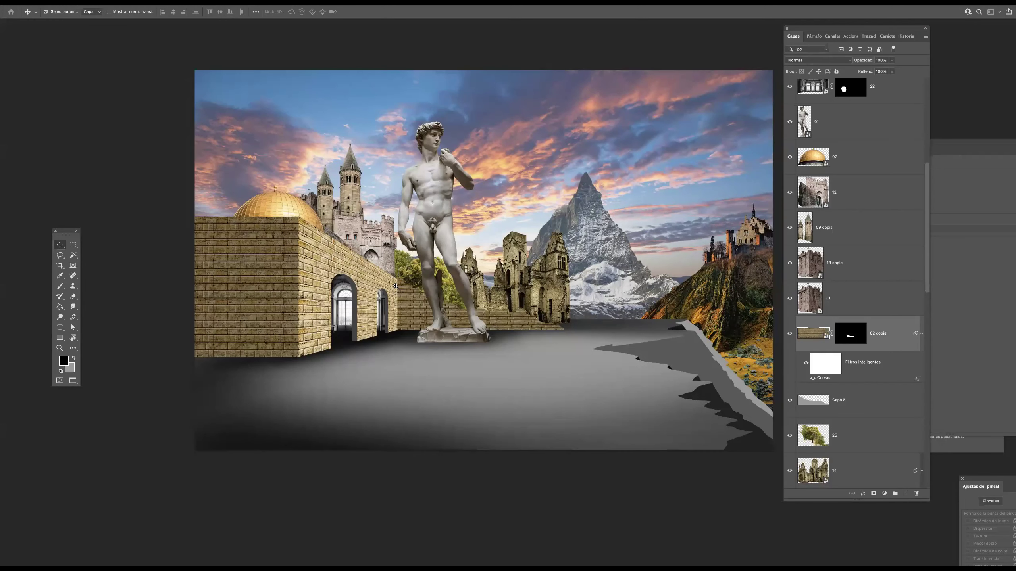
- Duplicate the front wall's darkened brick layer 02 copia 2 and make the lower of the two layers active
super+click(406, 289)
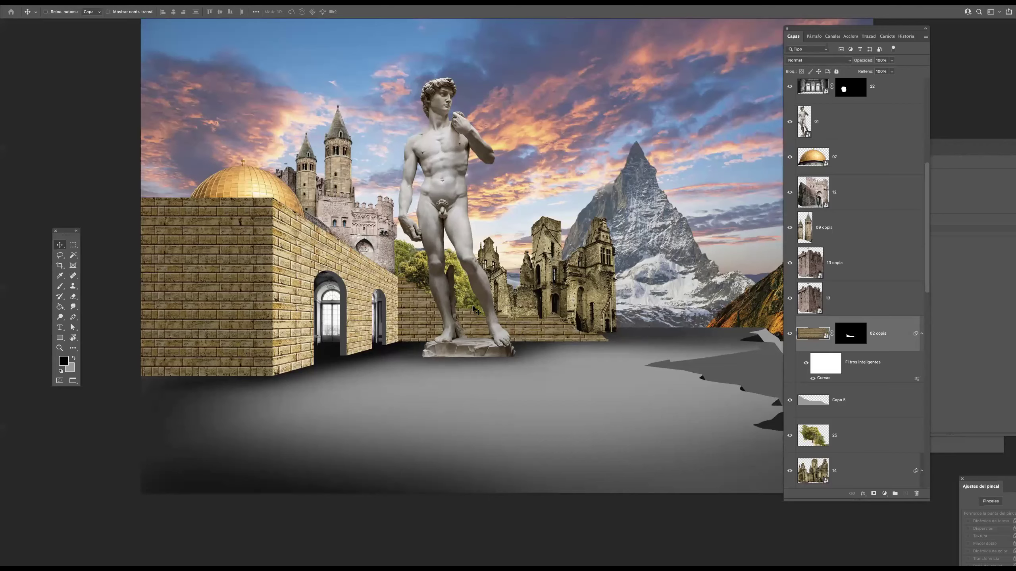
drag(294, 329, 332, 330)
key(ctrl+plus)
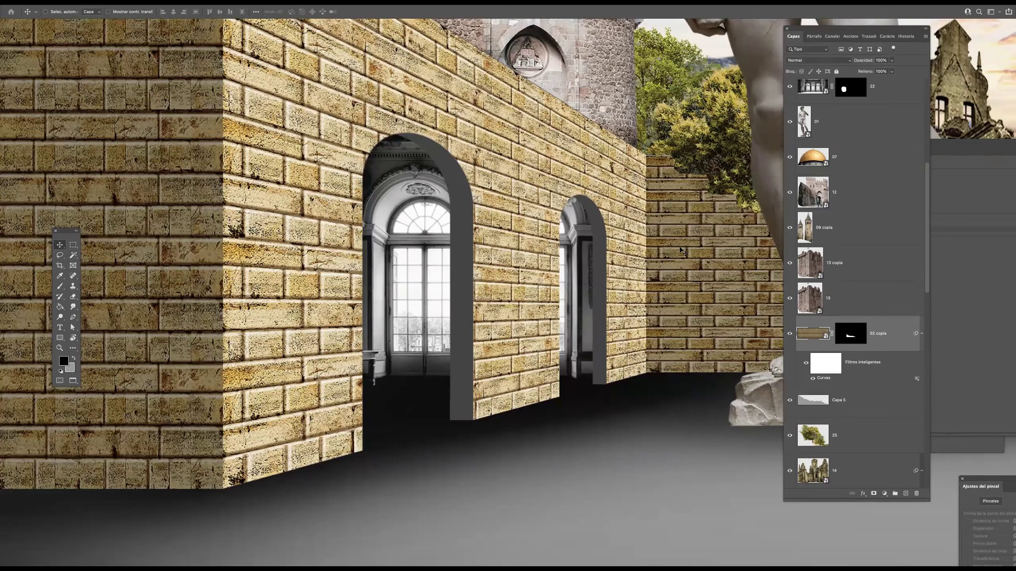
super+click(199, 394)
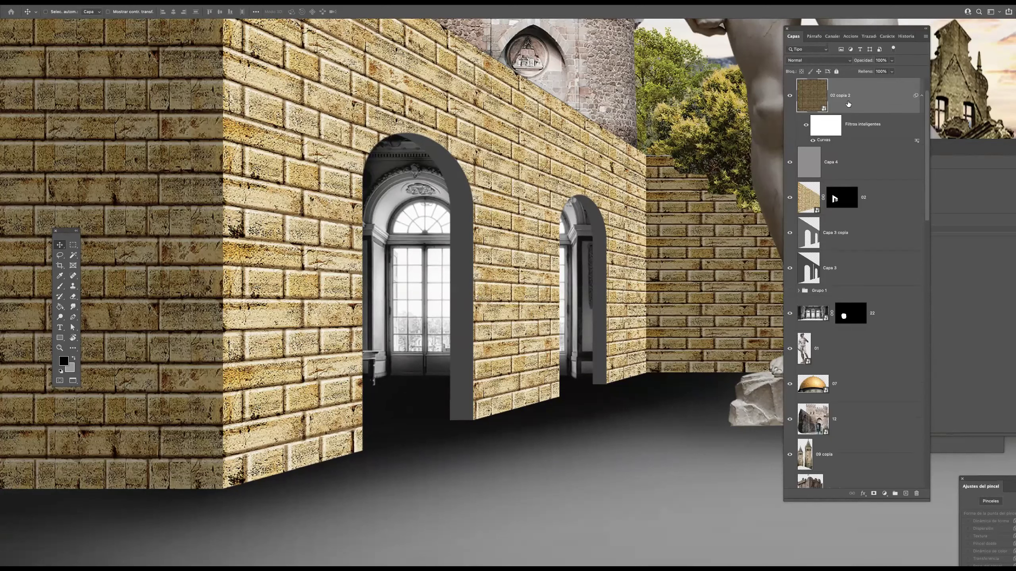
key(ctrl+j)
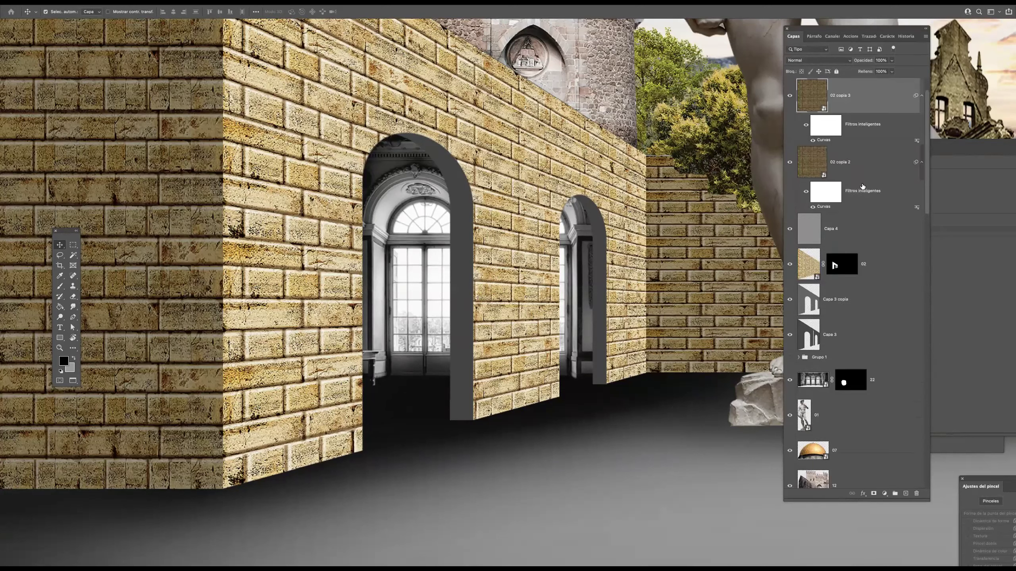
drag(848, 206, 915, 492)
drag(843, 179, 844, 179)
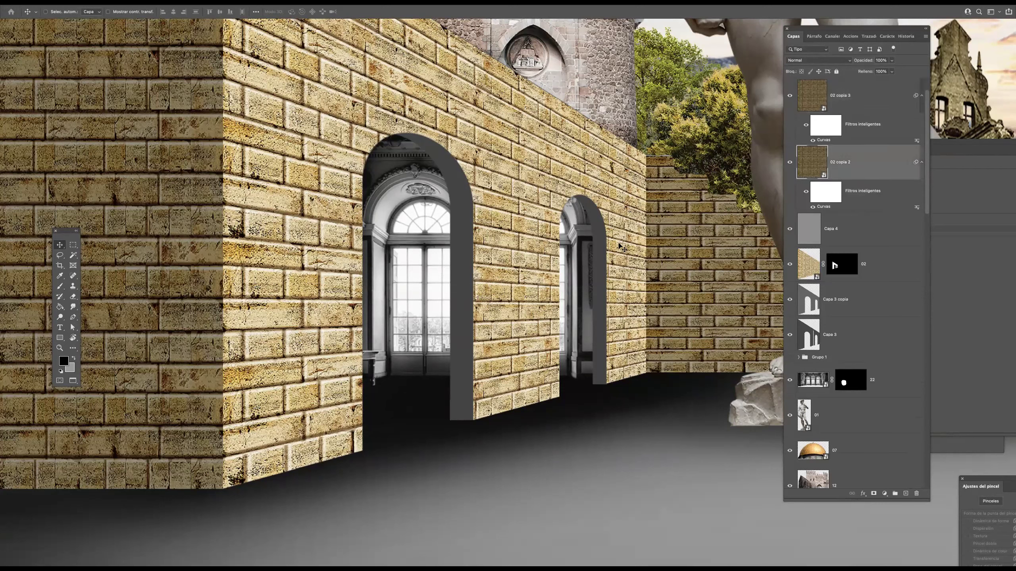
- Move brick layer 02 copia 2 over the first arch and lower its opacity to about 39%
key(b)
key(v)
drag(197, 378, 450, 307)
click(891, 61)
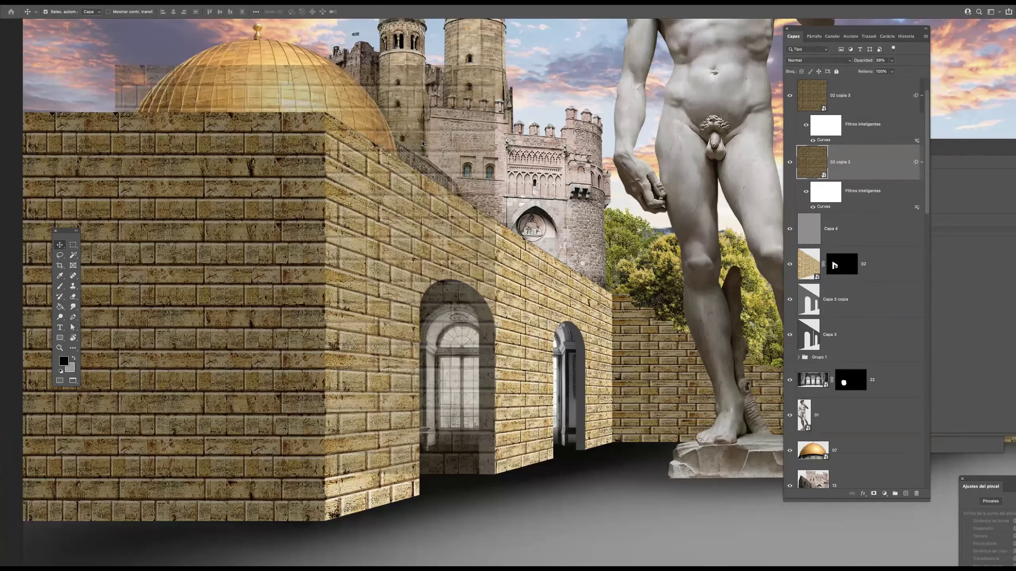
- Scale 02 copia 2 to about 15.4% width and 68% height so it just covers the first arch and its jamb
key(ctrl+t)
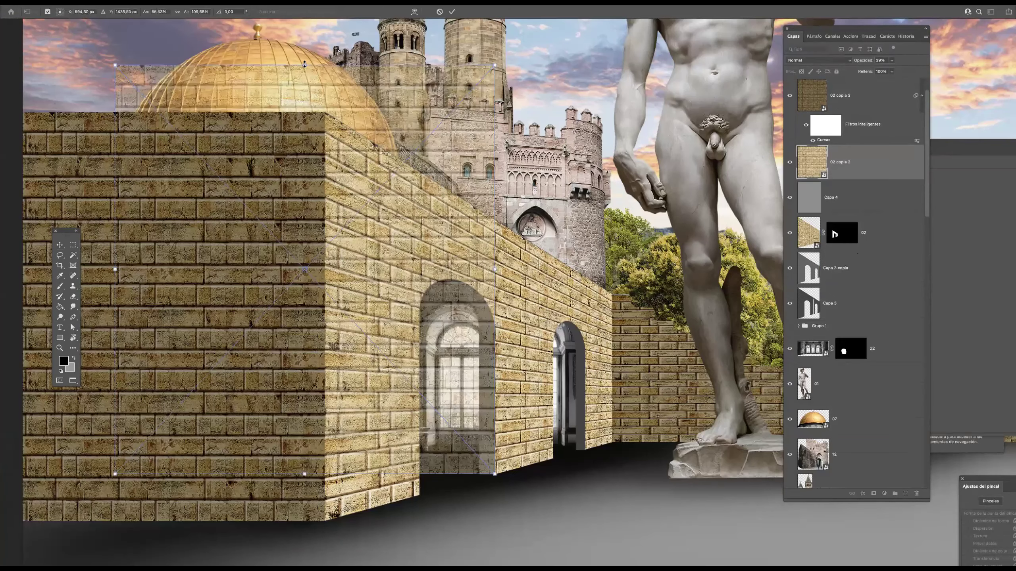
drag(305, 60, 310, 221)
drag(507, 480, 563, 480)
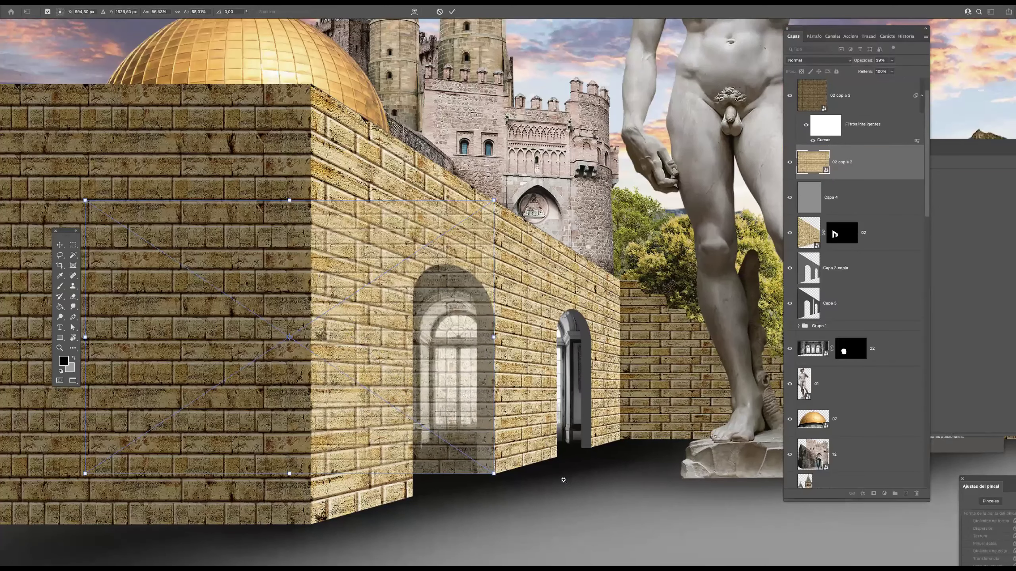
key(ctrl+plus)
key(ctrl+plus)
key(ctrl+plus)
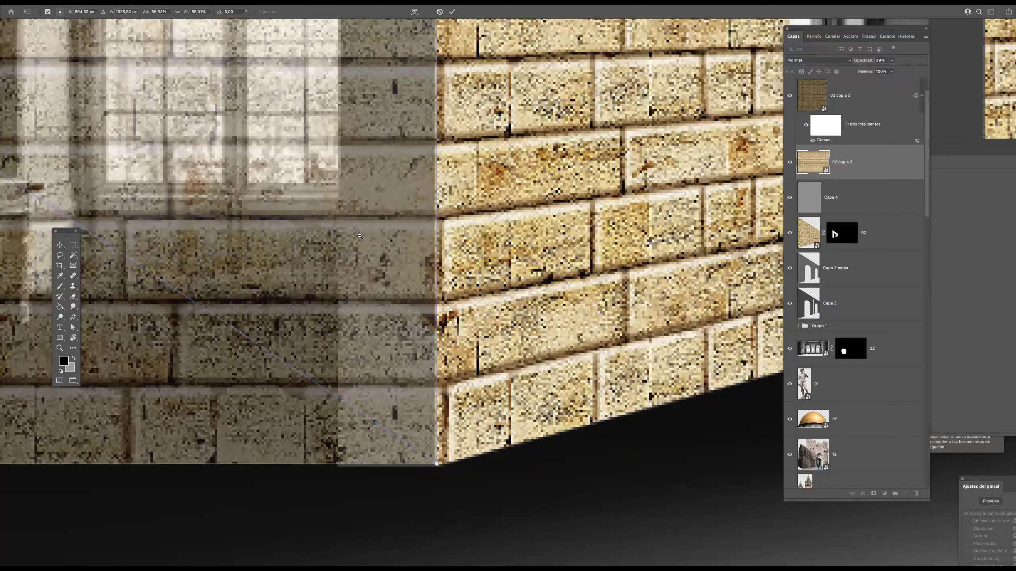
key(ctrl+0)
drag(135, 159, 156, 159)
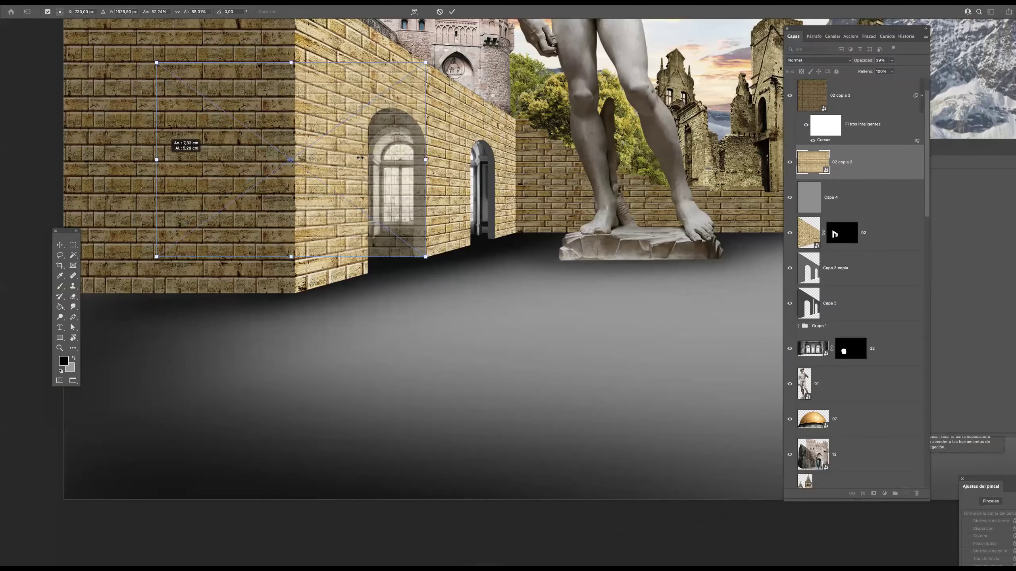
key(Return)
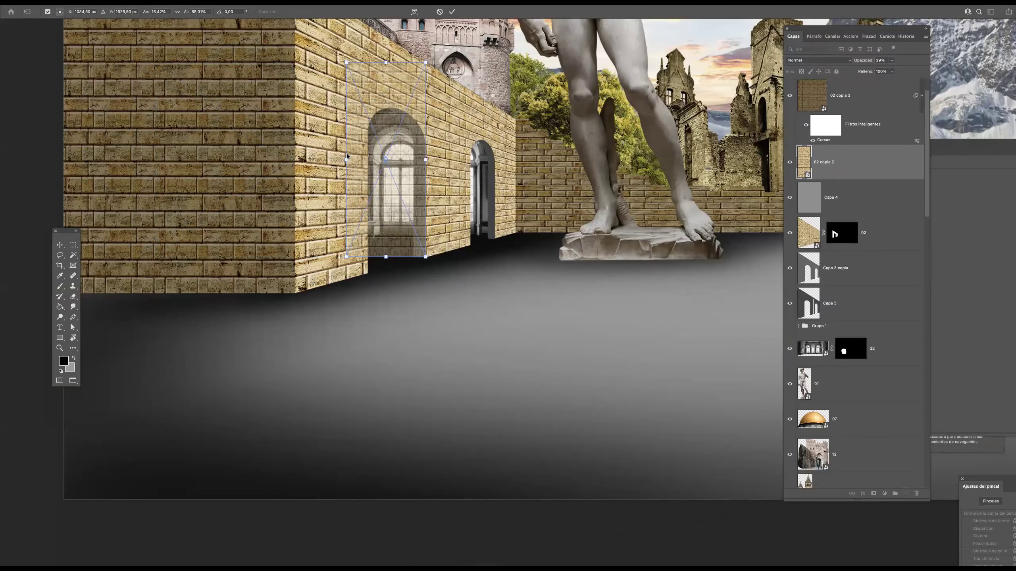
click(436, 164)
- Place 02 copia 2 between Capa 3 copia and Capa 3 and mask it to the shape of the arch jambs
drag(856, 169, 846, 327)
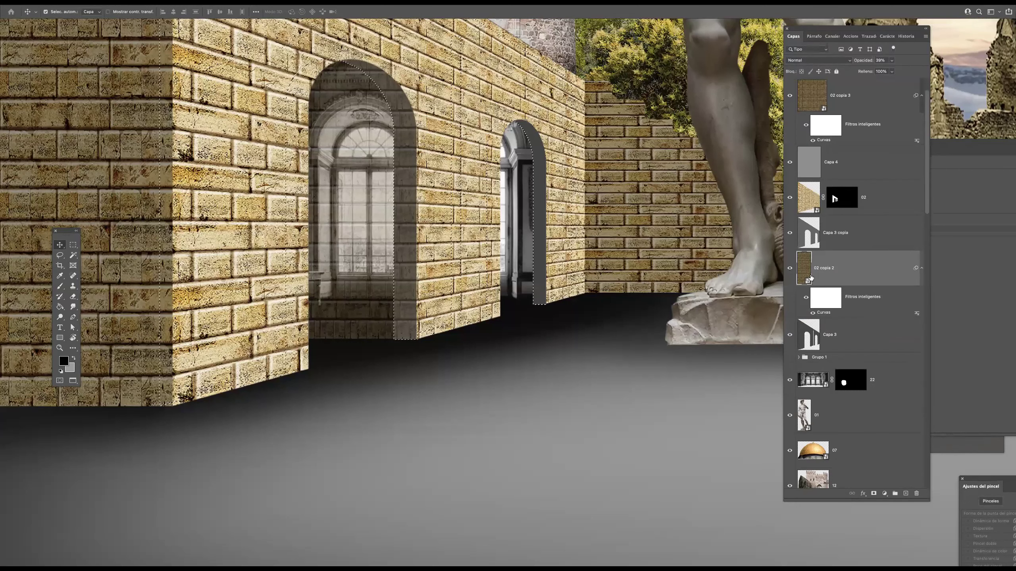
click(873, 494)
- Restore the first arch jamb's brick layer to 100% opacity
click(892, 61)
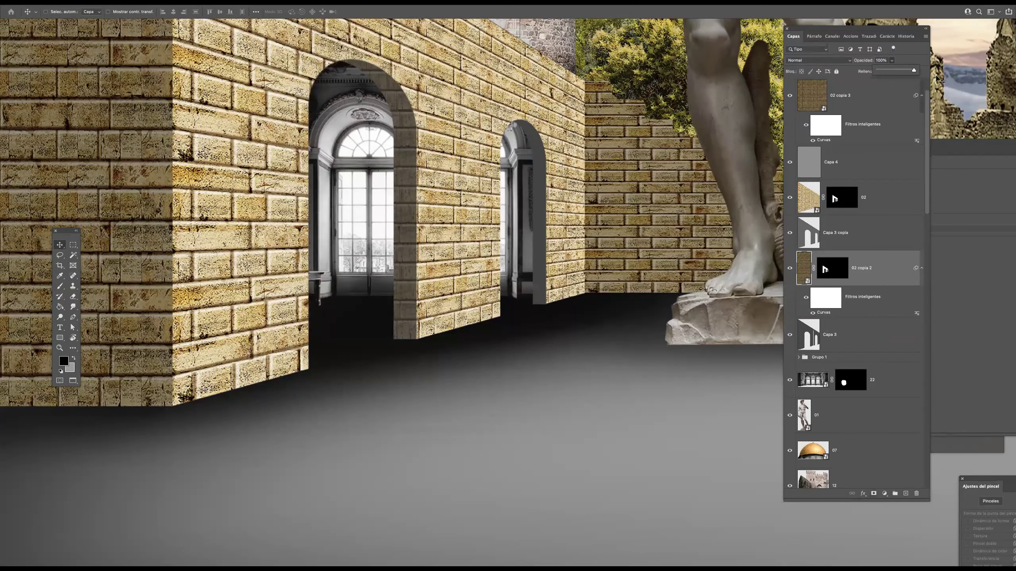
alt+click(460, 232)
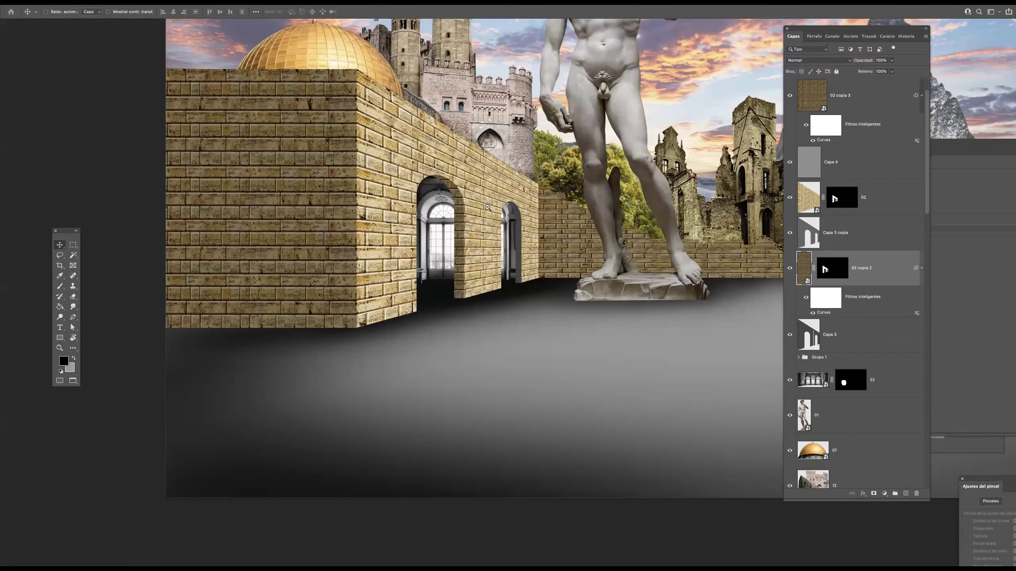
super+click(497, 208)
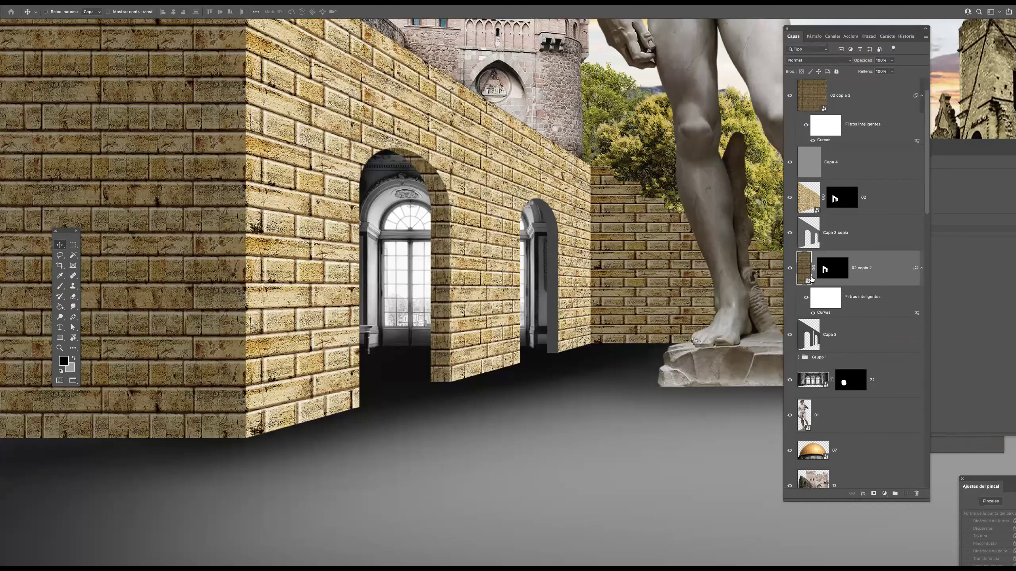
- Duplicate the masked jamb layer 02 copia 2 and unlink the lower layer's mask from its brick image
drag(809, 277, 906, 493)
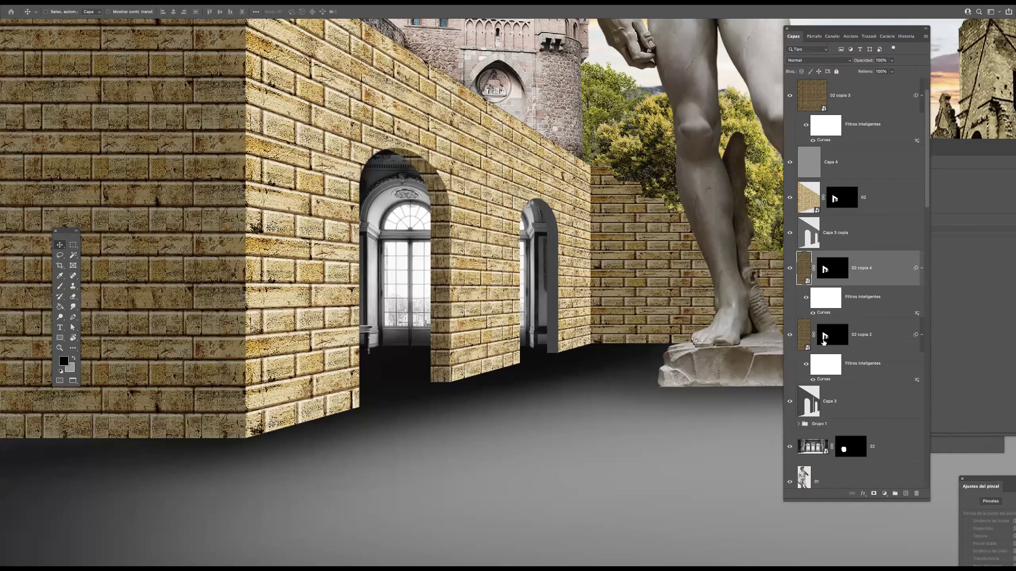
click(813, 335)
click(805, 341)
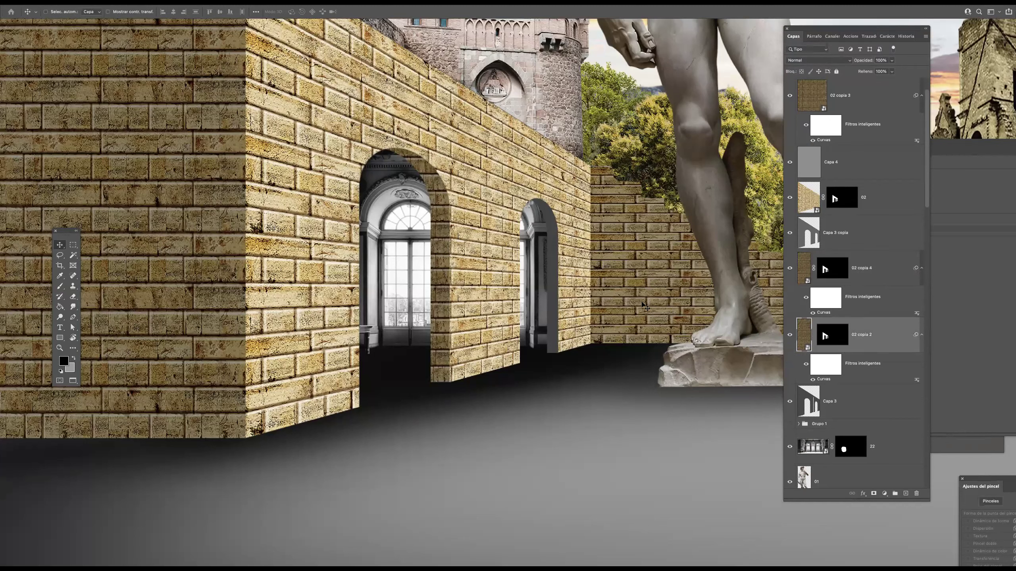
- Move the brick image of 02 copia 2 within its fixed mask so it covers the second arch's jamb
drag(458, 288, 524, 320)
key(super+plus)
key(super+plus)
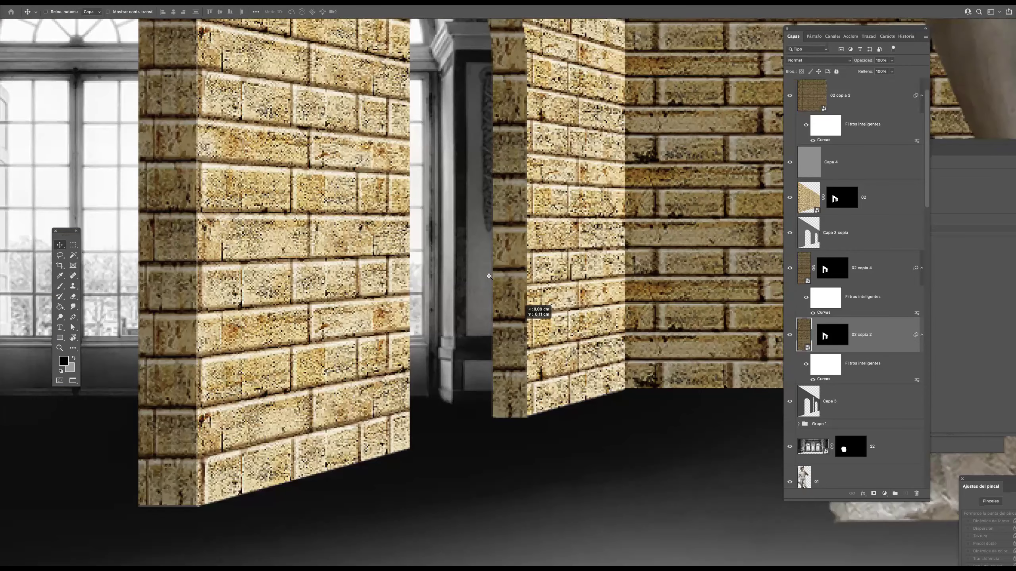
scroll(489, 276, down, 4)
drag(453, 99, 461, 212)
- Reduce the second jamb's brick image to about 46.7% height so its courses suit the more distant arch
key(super+t)
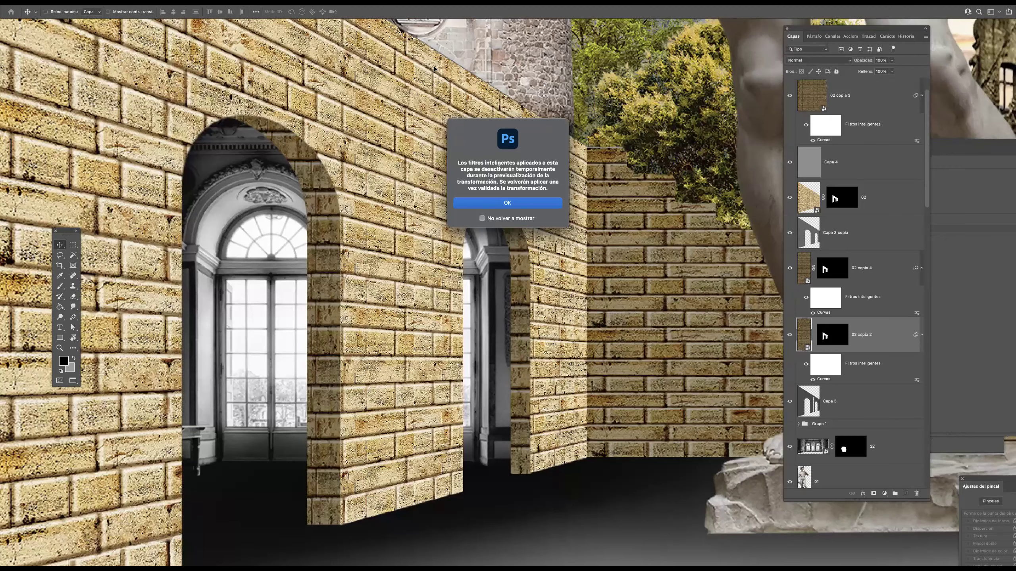
key(Return)
scroll(423, 48, up, 2)
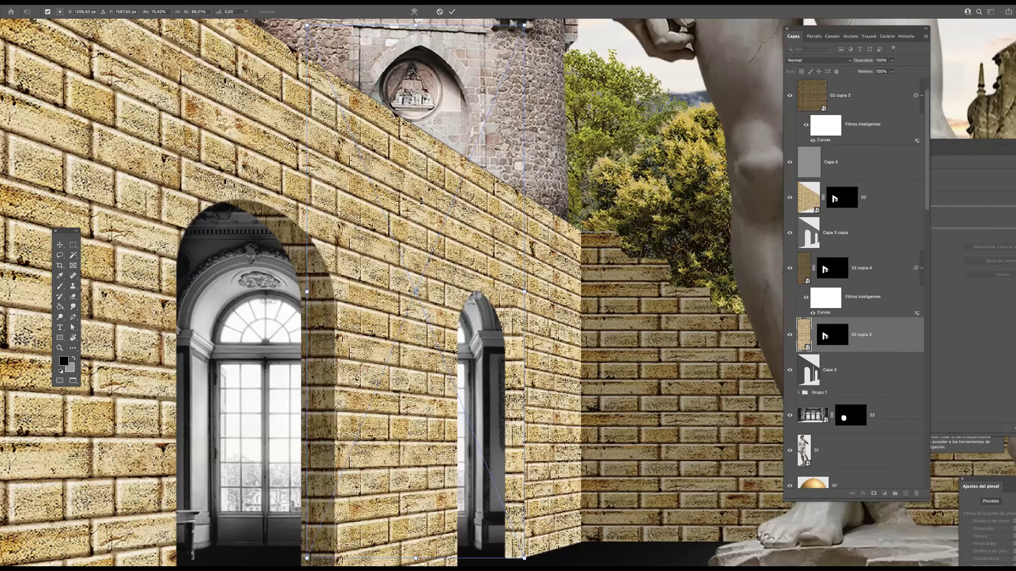
drag(425, 198, 426, 194)
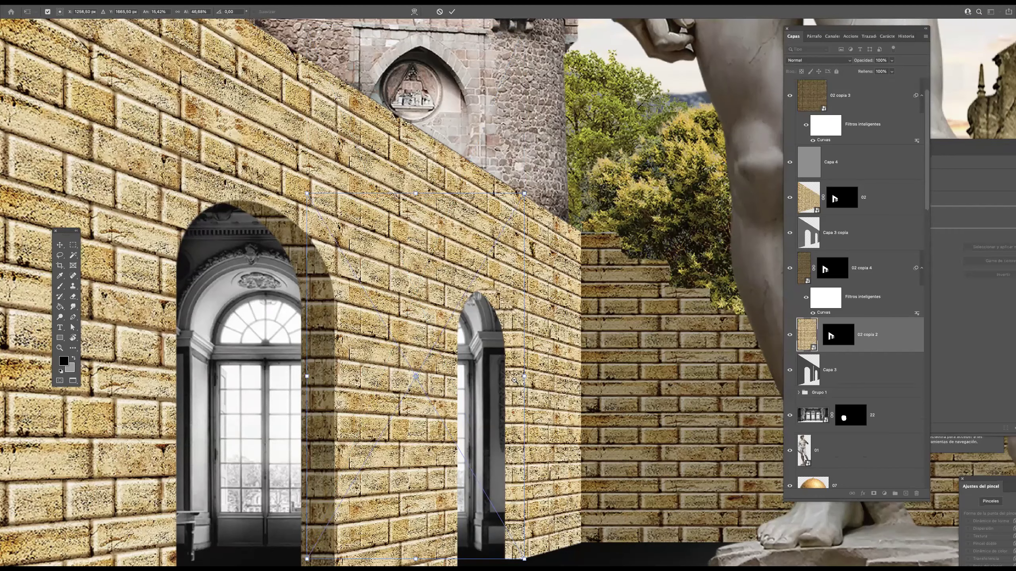
key(Return)
scroll(516, 380, down, 6)
scroll(517, 346, up, 3)
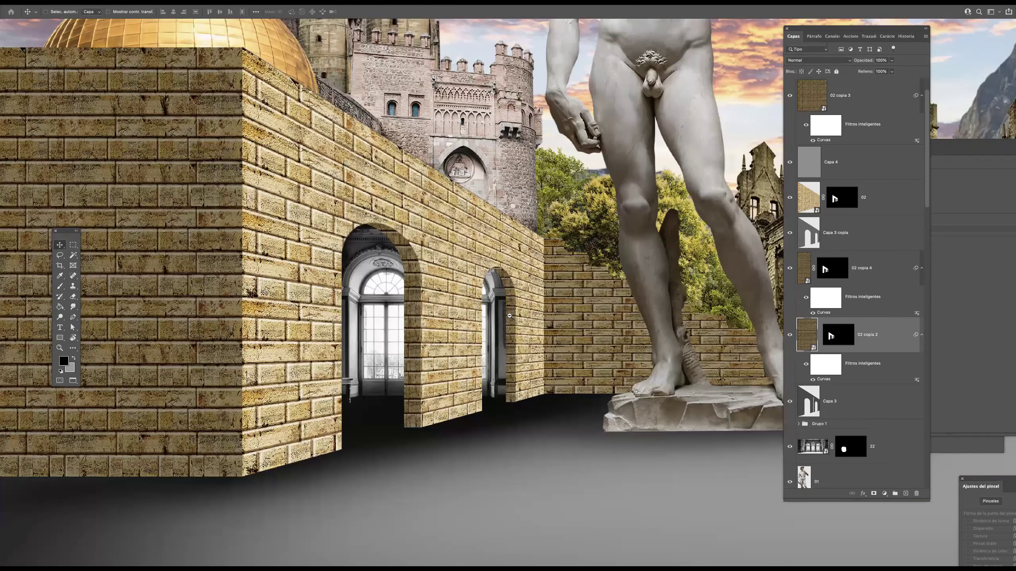
- Examine the brick walls and the overall composition in full-screen view, without the interface
key(f)
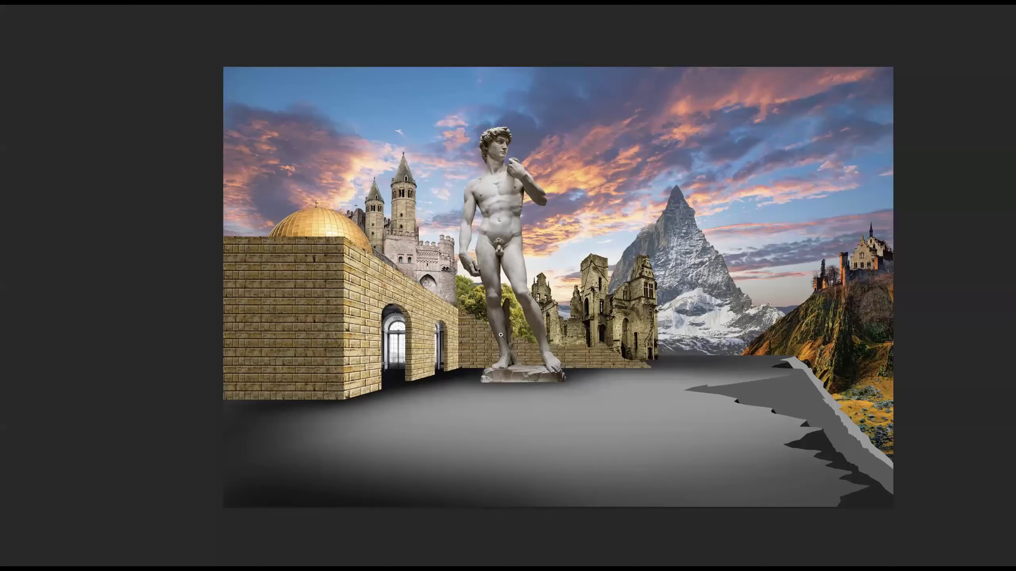
scroll(497, 333, up, 3)
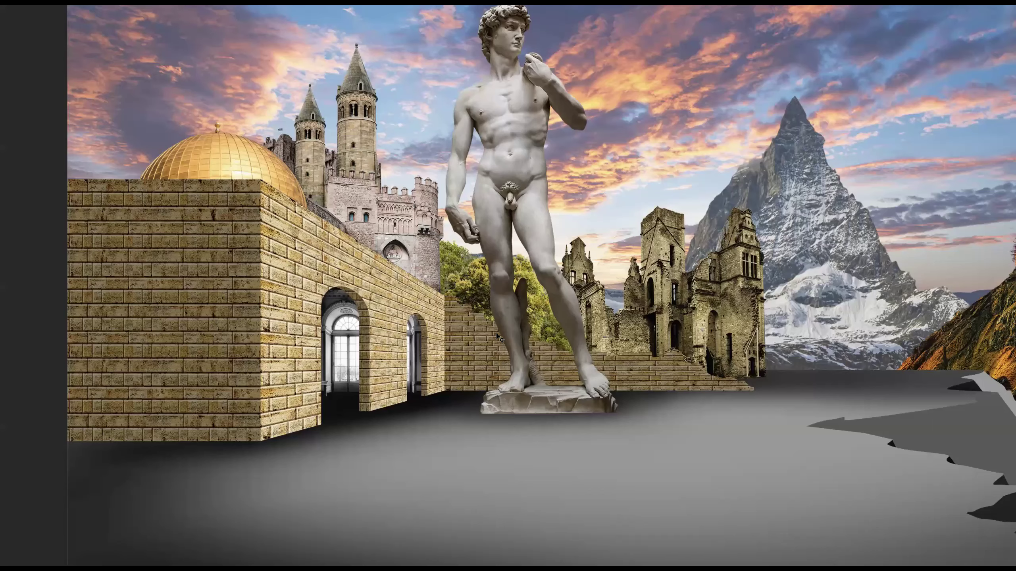
scroll(464, 305, down, 3)
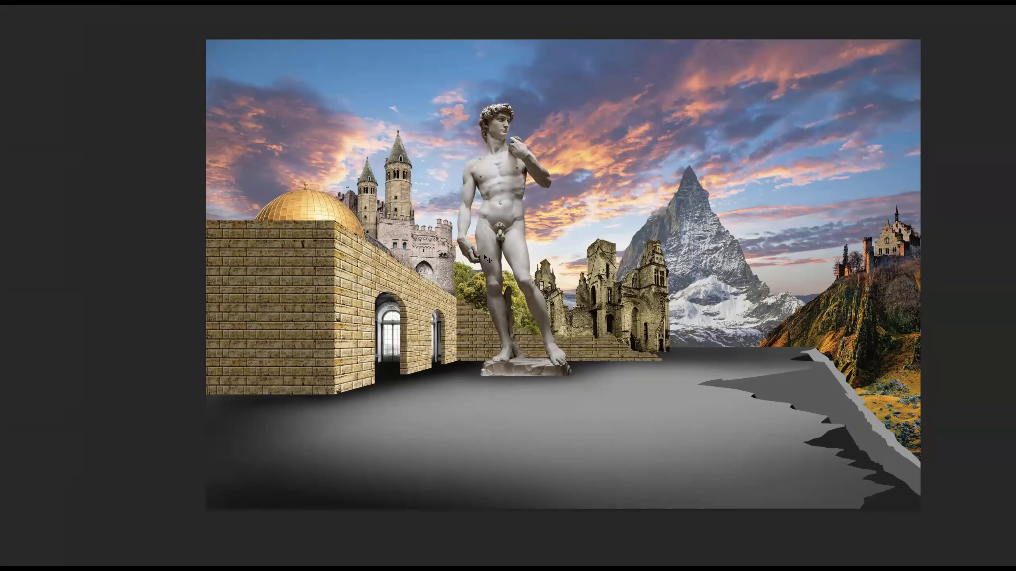
key(f)
key(f)
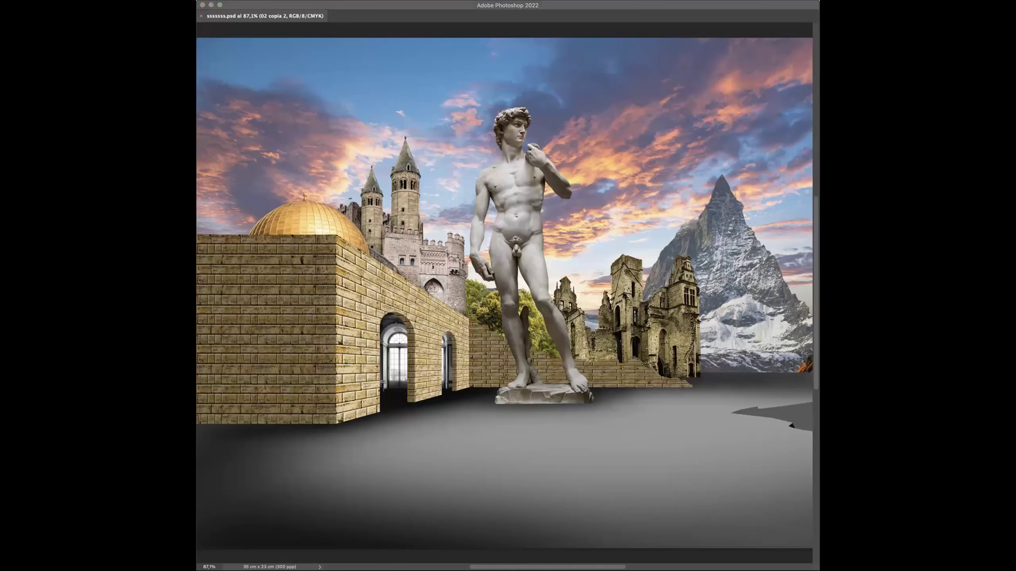
- Place the stone battlement image and position it along the top of the front brick wall
drag(586, 207, 400, 187)
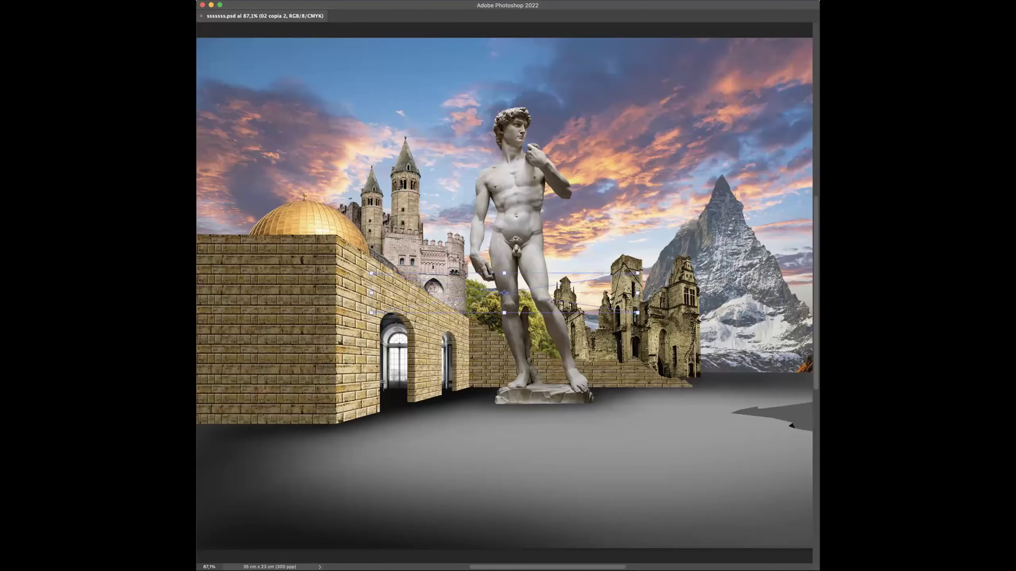
key(Return)
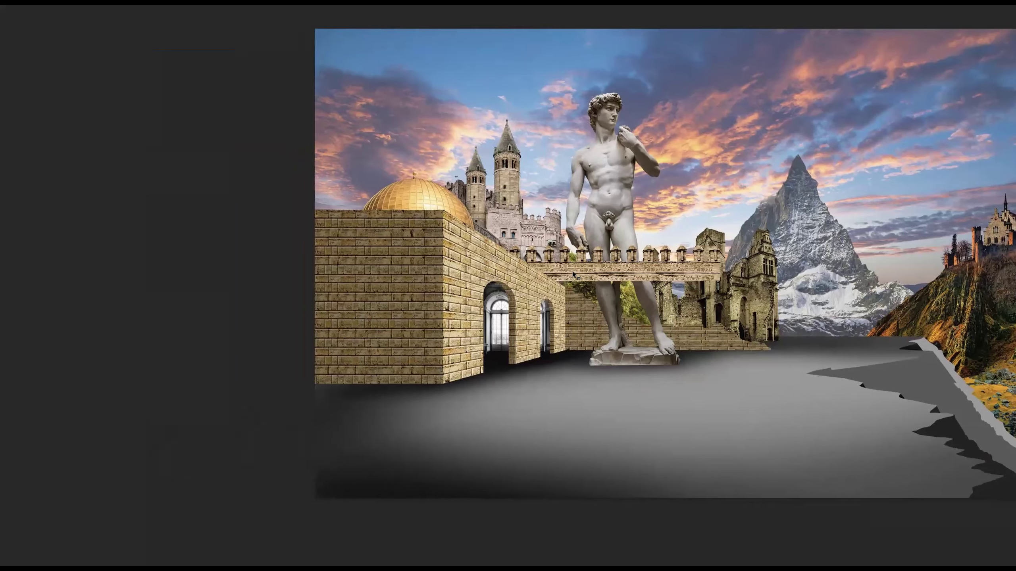
drag(572, 274, 417, 208)
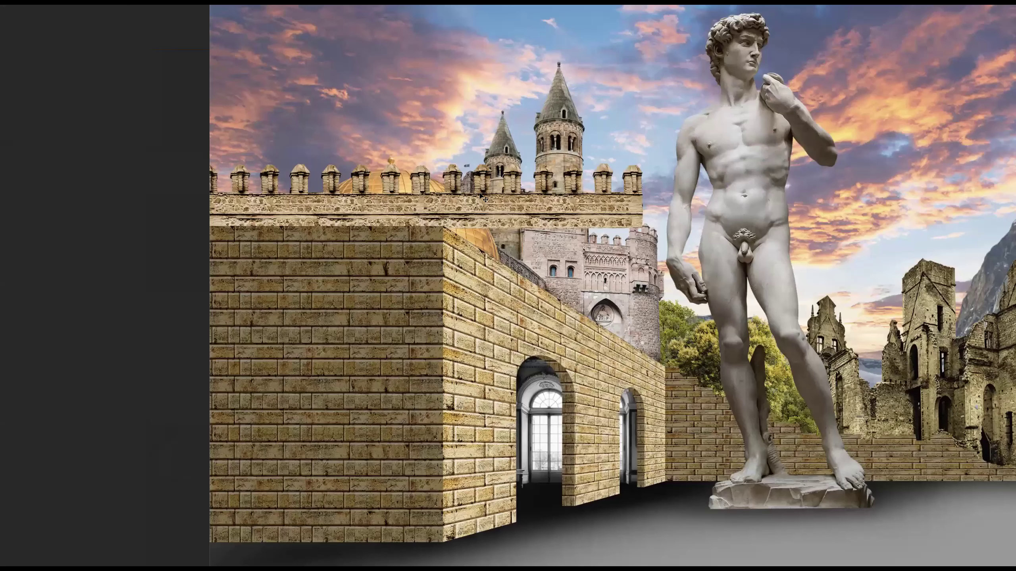
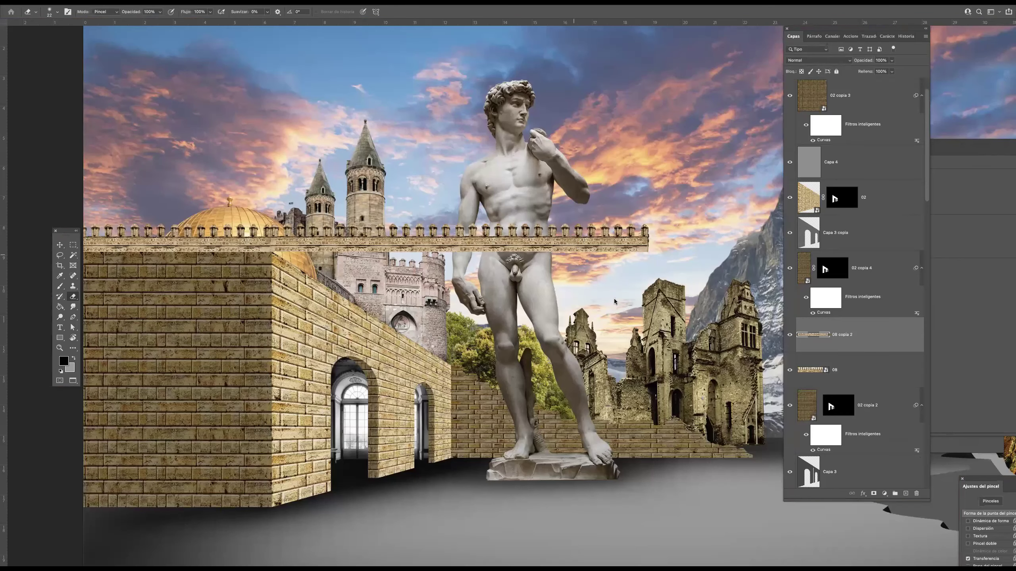
- Skew the duplicated battlement strip so it descends along the top edge of the receding side wall
right_click(614, 304)
click(613, 286)
drag(649, 238, 451, 355)
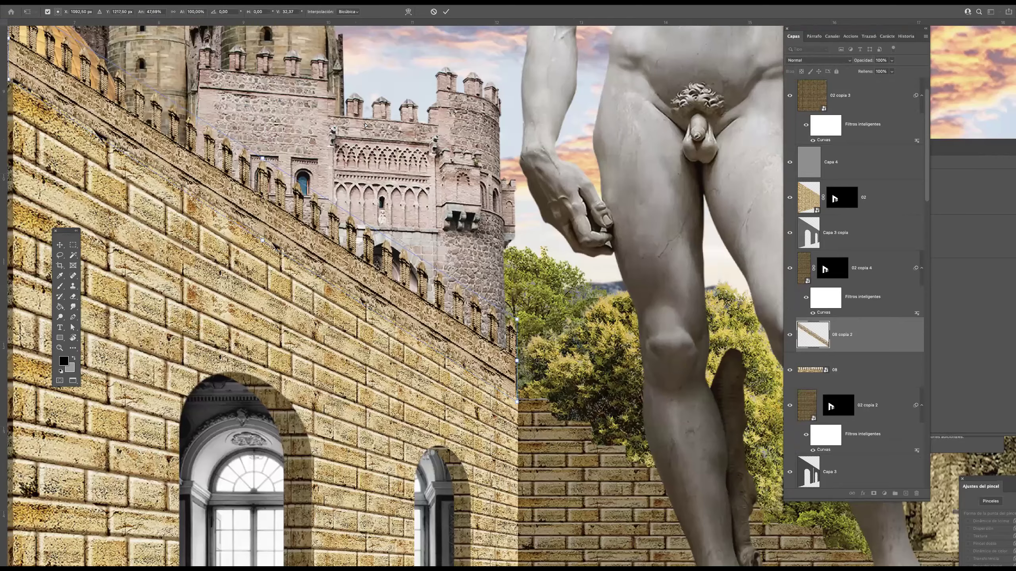
scroll(356, 124, up, 3)
drag(356, 124, 352, 124)
drag(470, 228, 331, 203)
drag(465, 282, 333, 176)
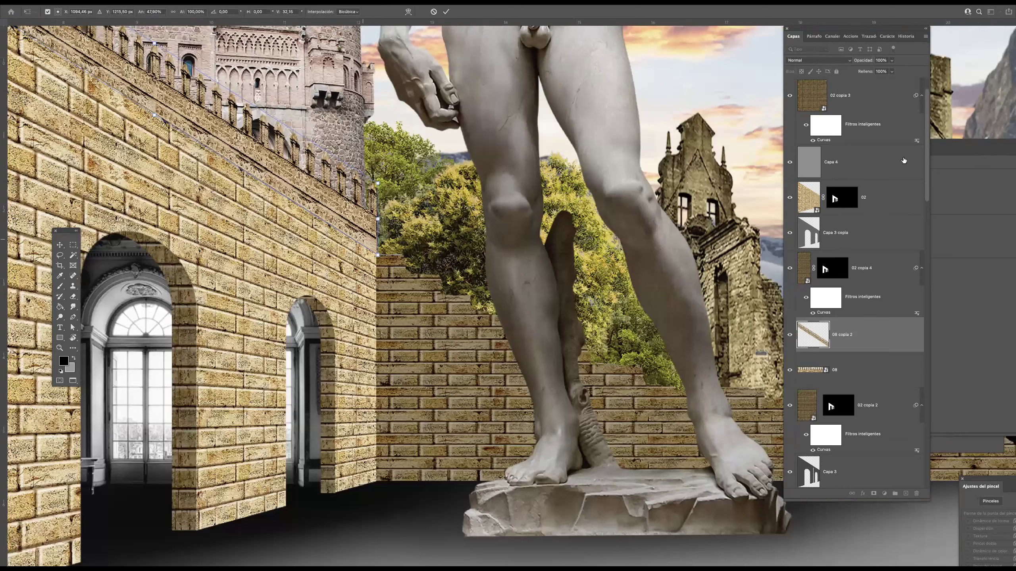
- Apply the battlement's transformation and show the perspective guide lines in Grupo 1
scroll(928, 143, down, 2)
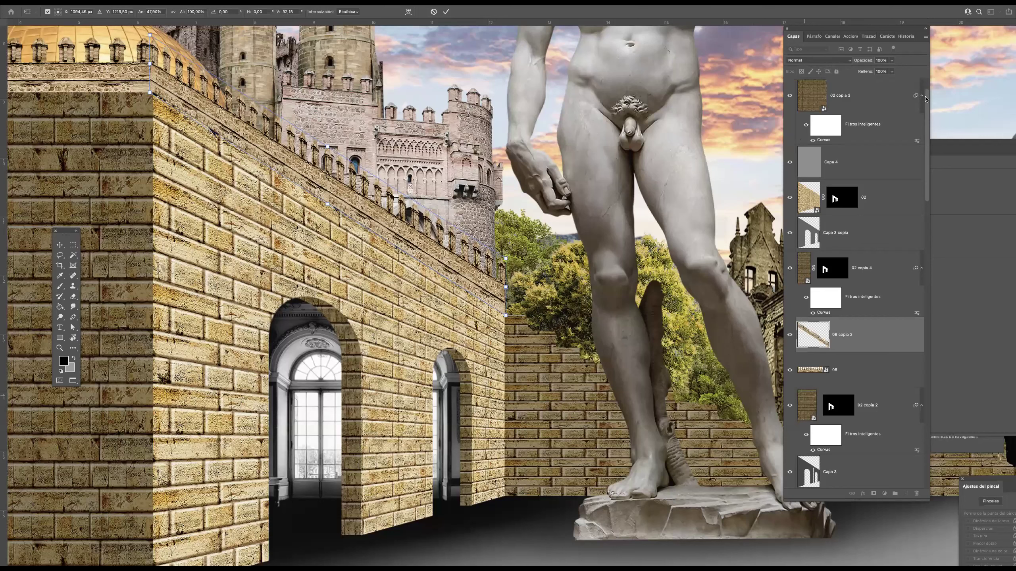
scroll(925, 99, up, 2)
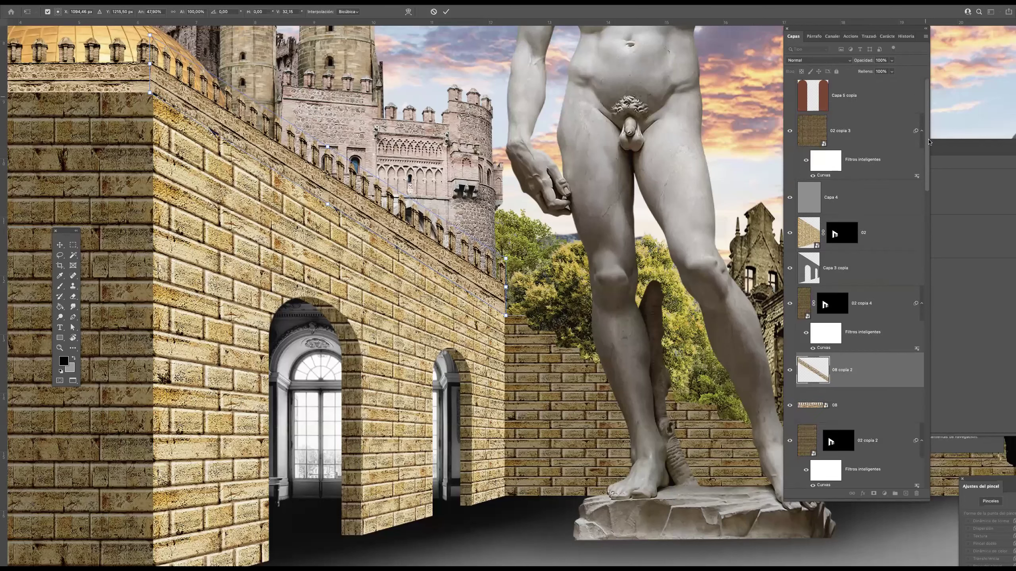
click(929, 208)
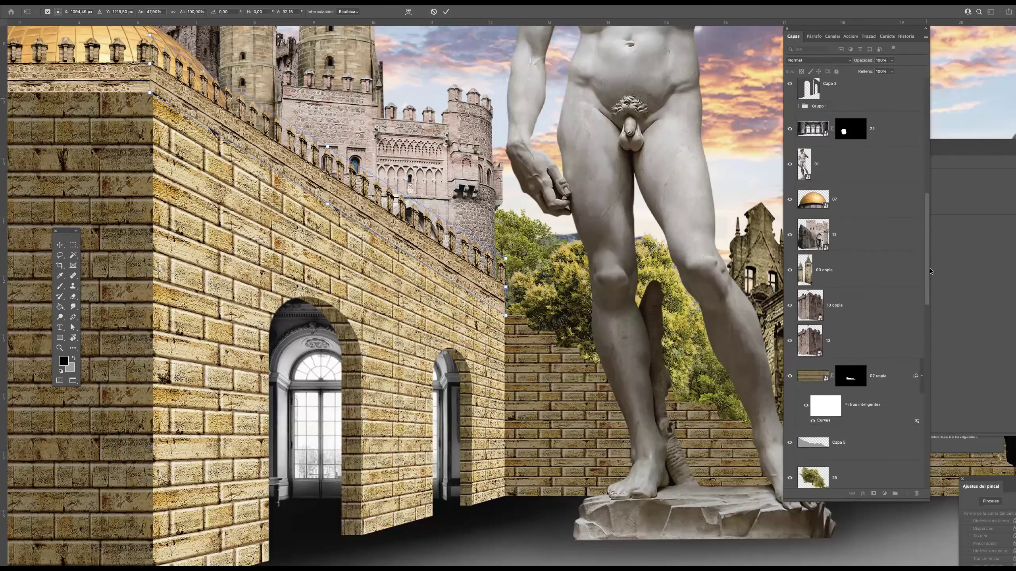
scroll(929, 271, down, 10)
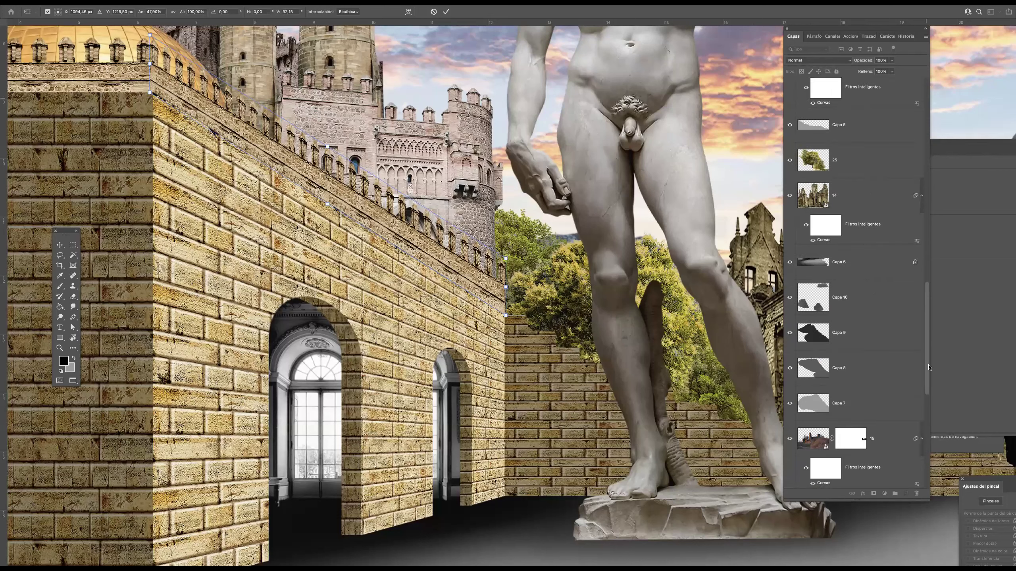
scroll(931, 388, down, 10)
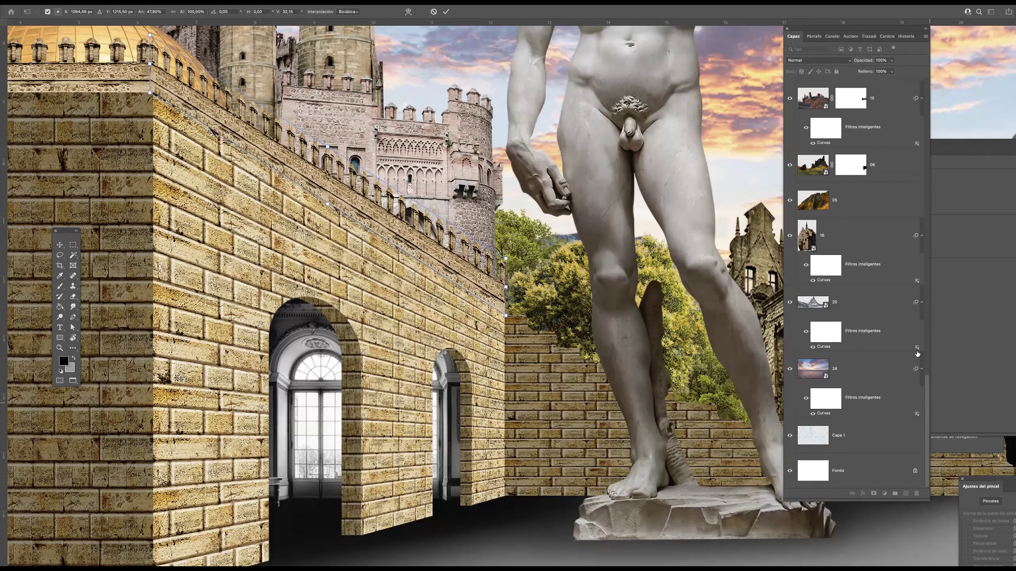
key(Return)
key(e)
drag(929, 416, 918, 164)
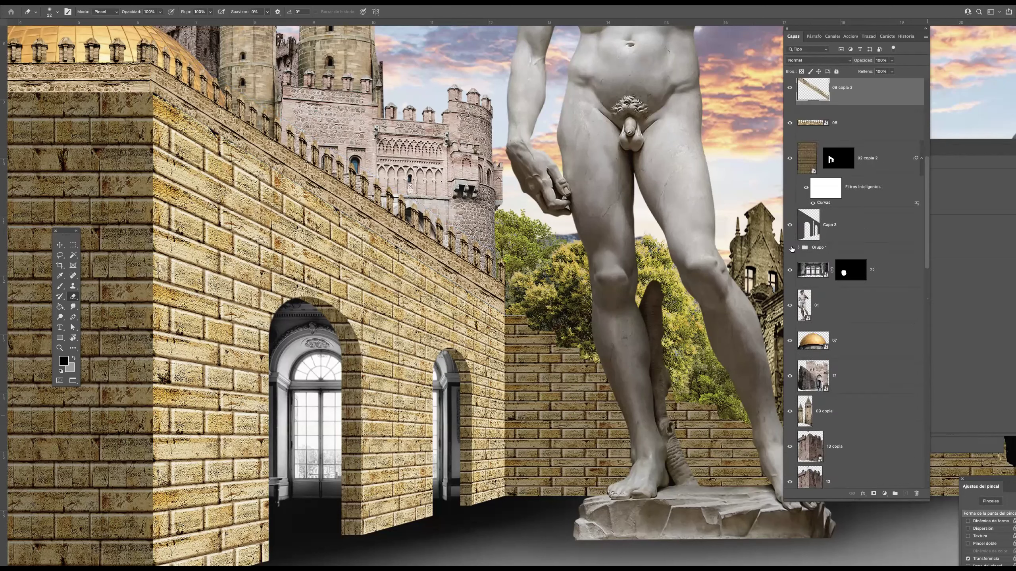
click(791, 247)
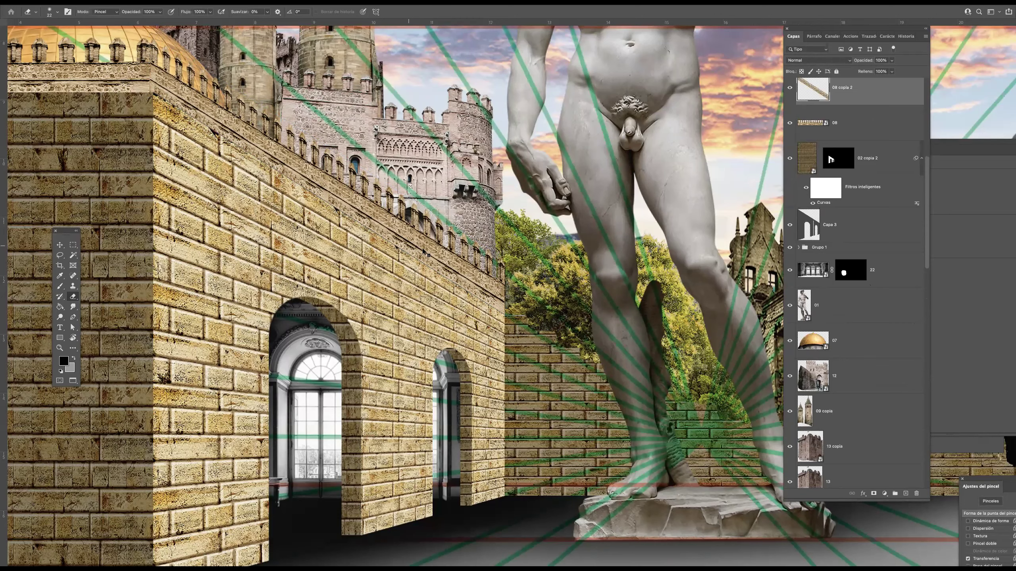
- Skew and distort the side wall's battlement again, lowering its far end so its height diminishes along the perspective guides
key(v)
scroll(444, 256, up, 2)
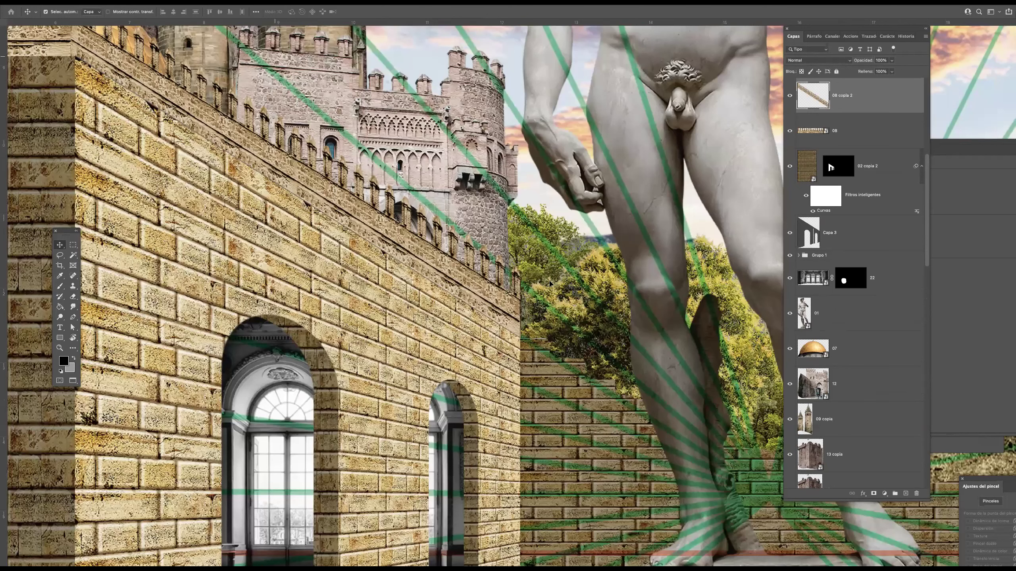
key(ctrl+t)
scroll(544, 285, up, 2)
right_click(543, 285)
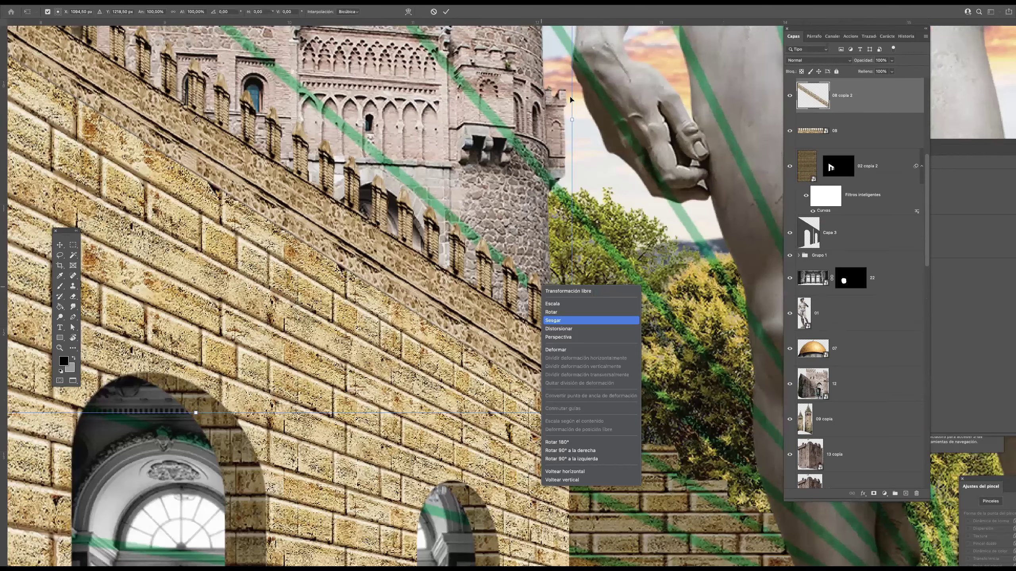
click(560, 320)
drag(572, 241, 570, 253)
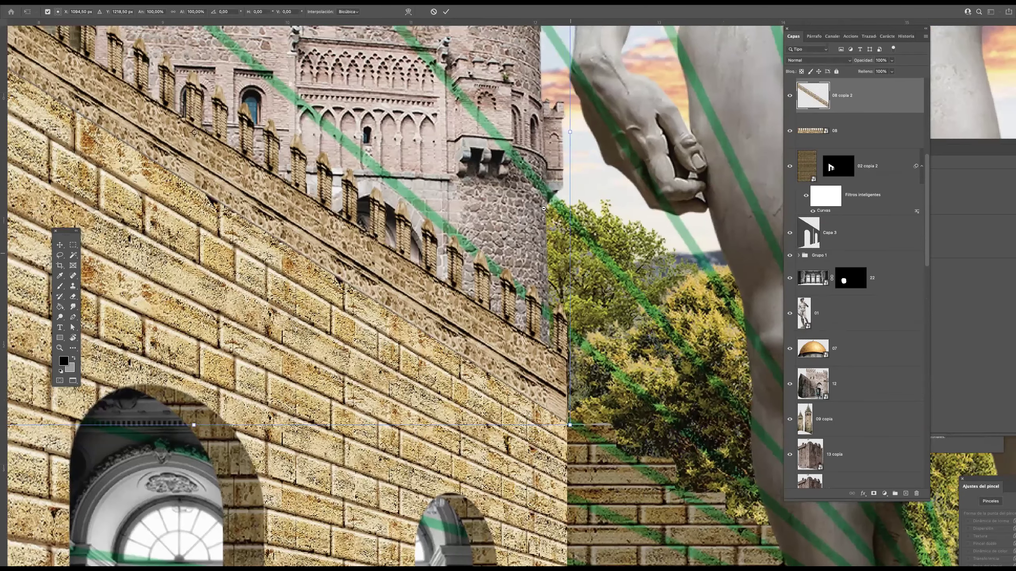
scroll(568, 69, down, 2)
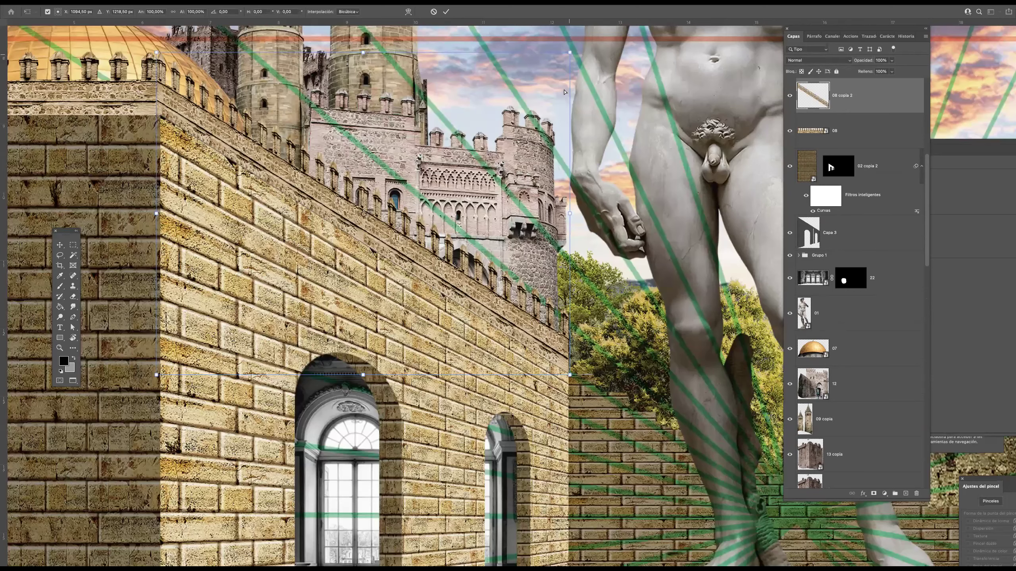
drag(559, 160, 554, 203)
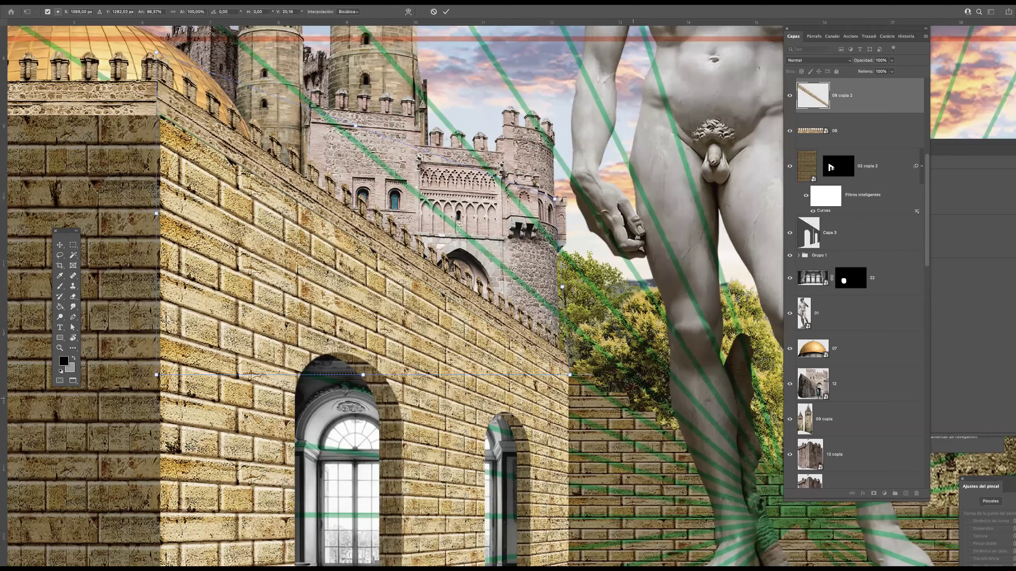
drag(571, 141, 622, 195)
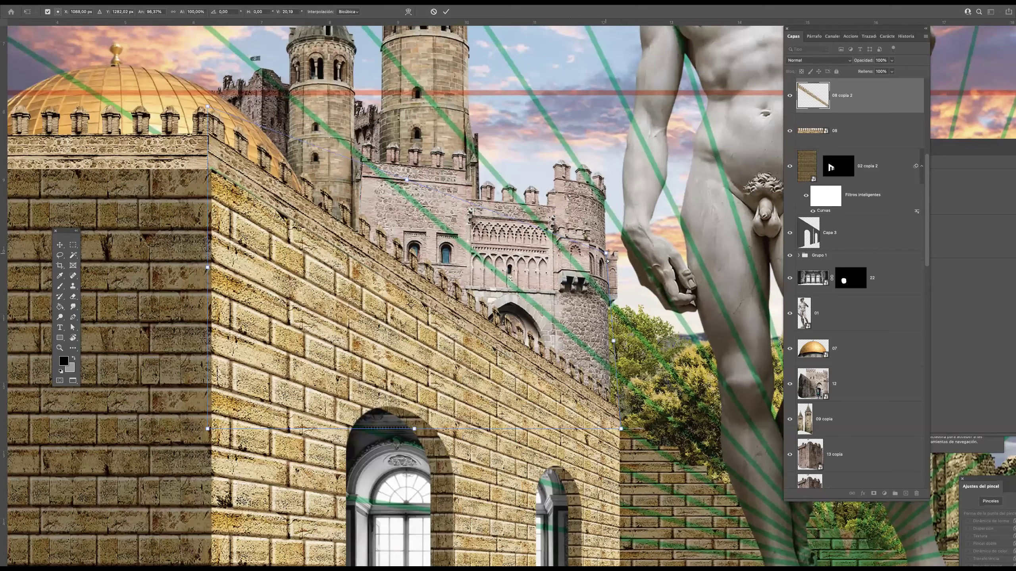
key(Return)
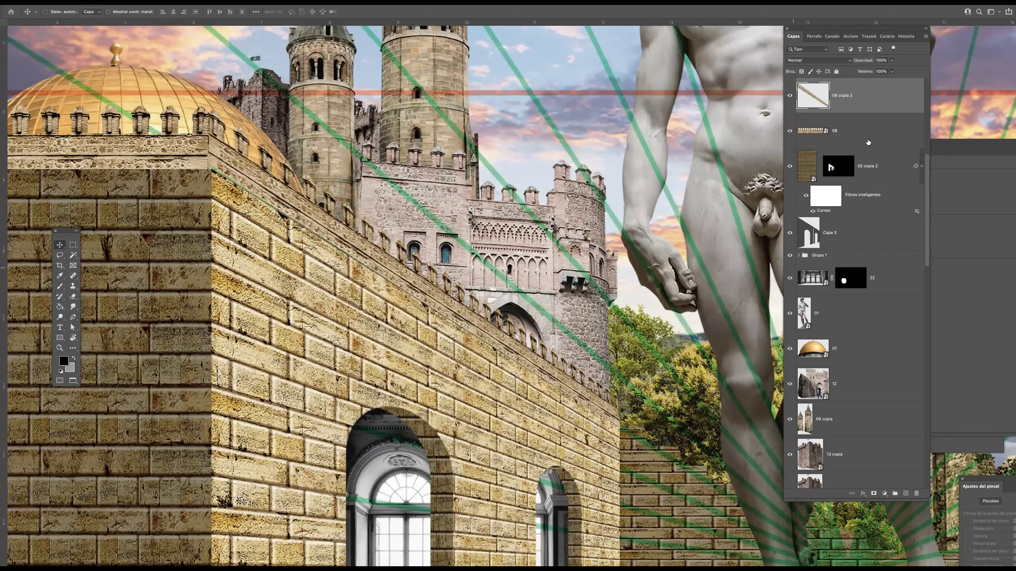
- Move Grupo 1 above all other layers, rename it guias and hide it
key(super)
click(798, 255)
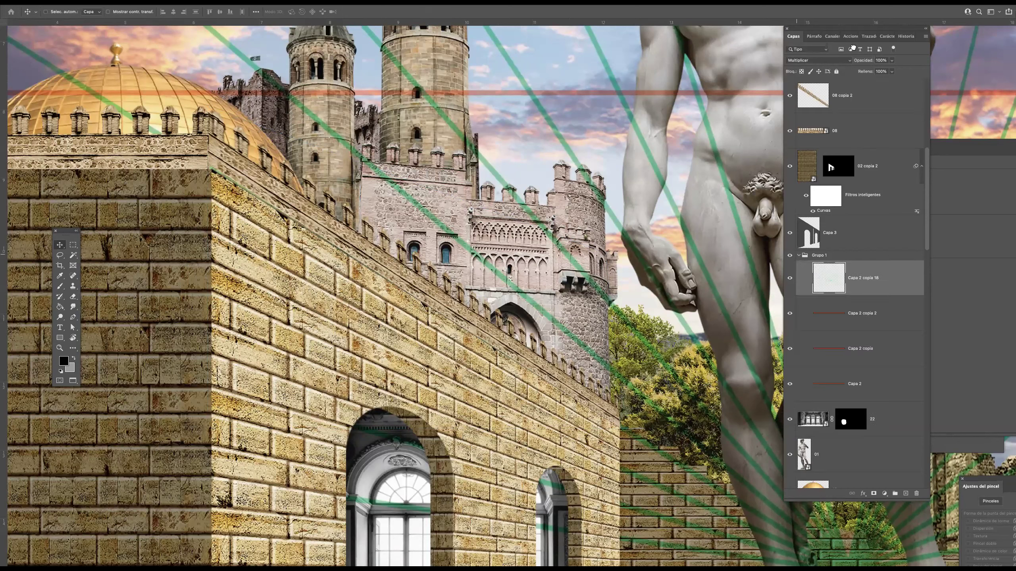
drag(851, 46, 840, 98)
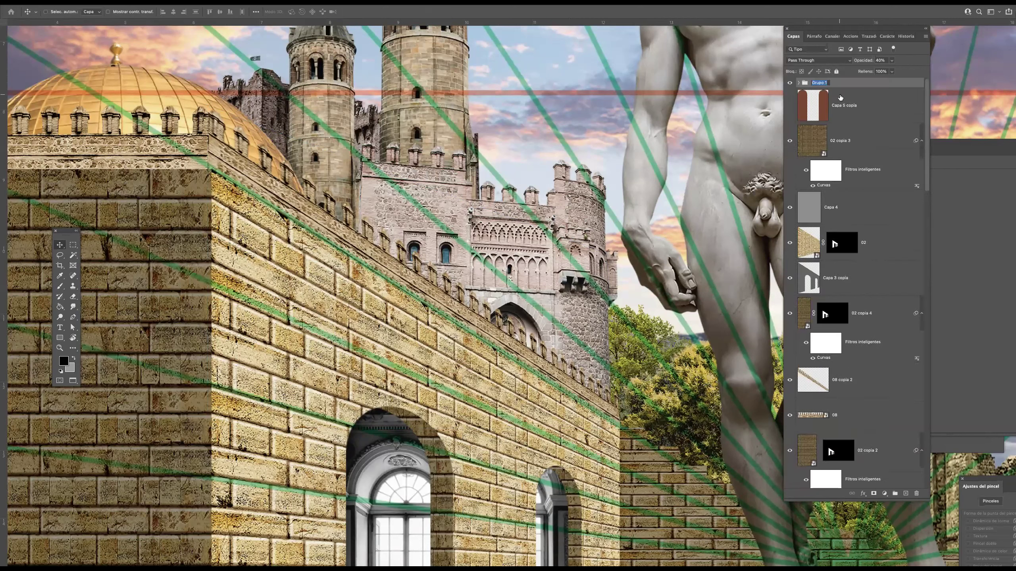
text(guias)
key(ctrl+comma)
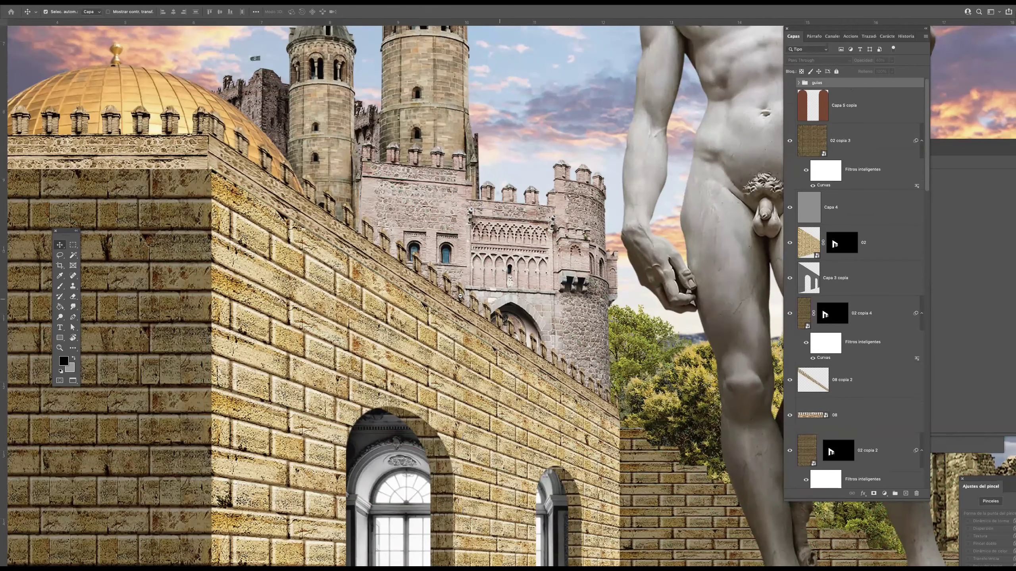
- Show the guias group, compare the whole composition with the perspective lines, and hide it again
ctrl+alt+click(475, 322)
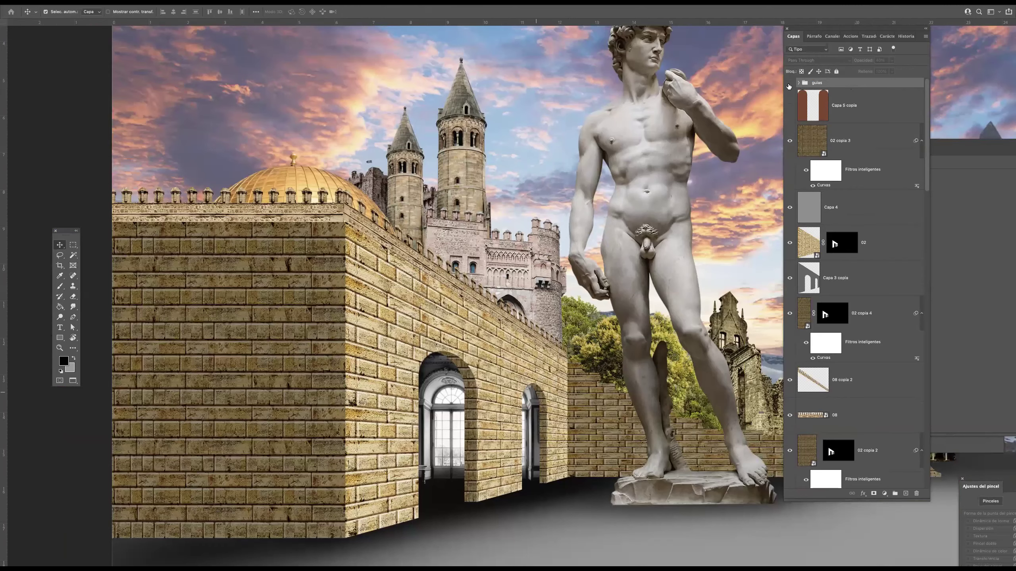
click(789, 83)
ctrl+alt+click(536, 284)
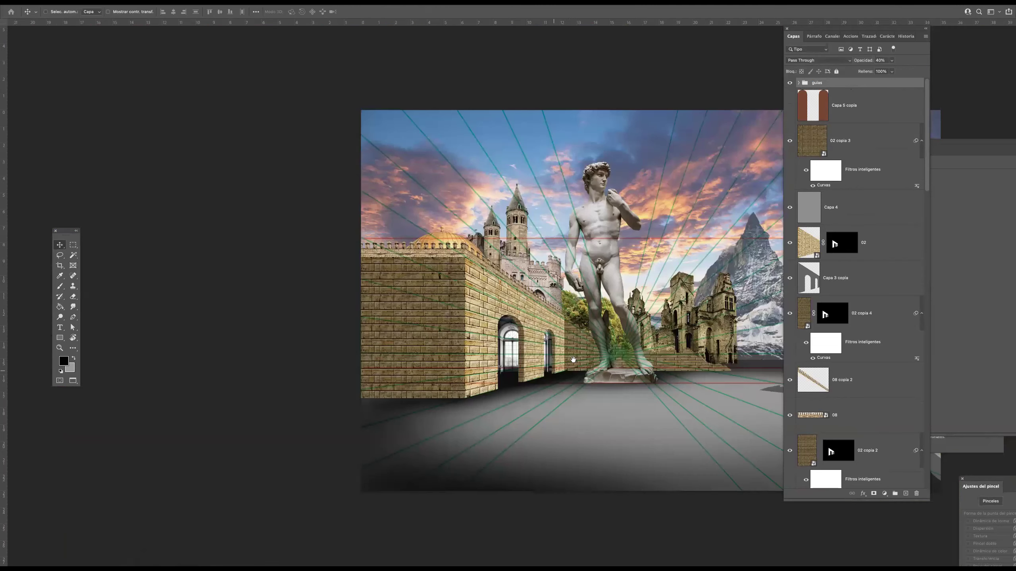
drag(612, 232, 523, 217)
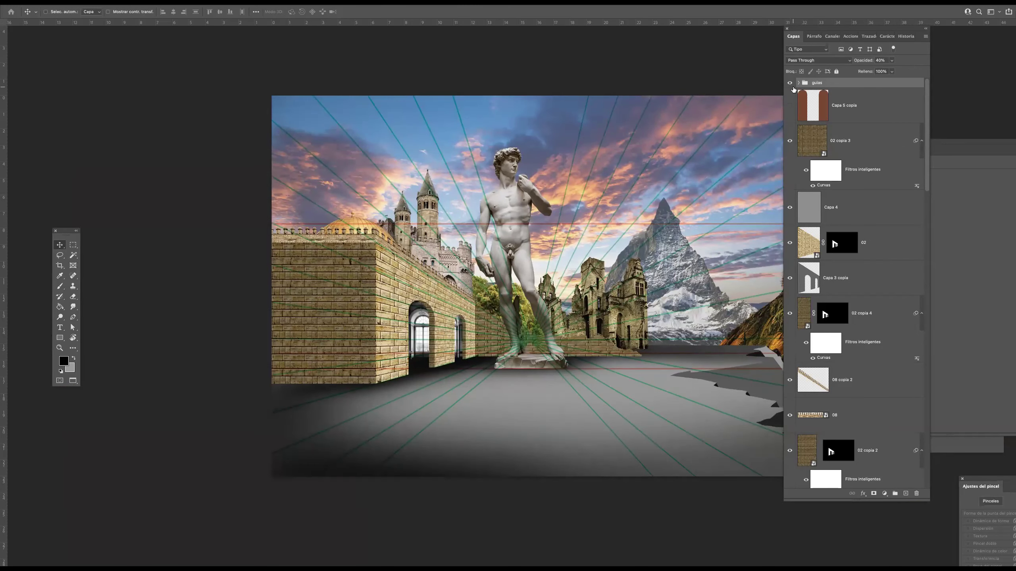
click(790, 84)
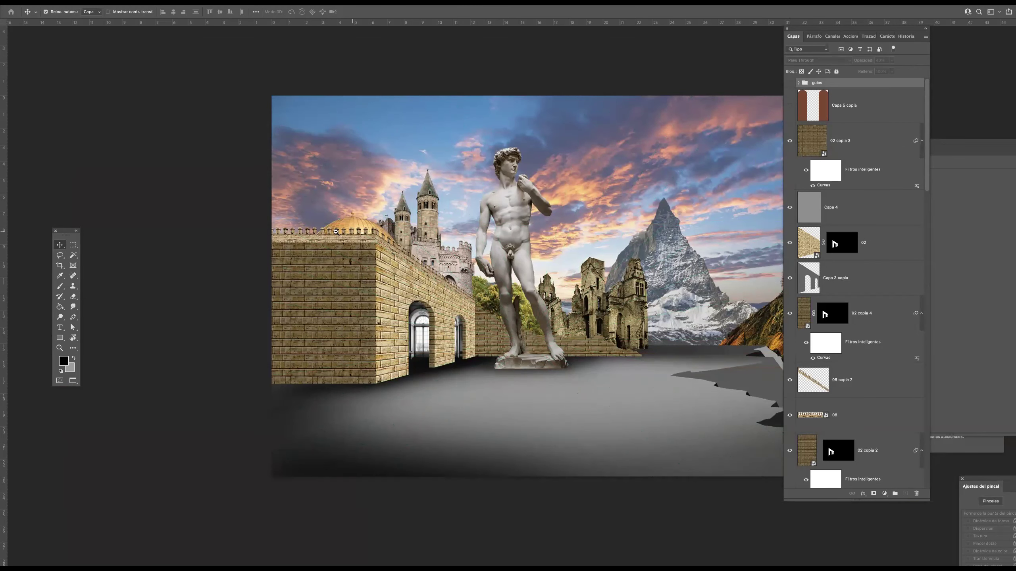
- Darken the front wall's battlement with Curves, lowering the white point and mapping input 103 to output 40
scroll(390, 245, up, 5)
ctrl+click(523, 271)
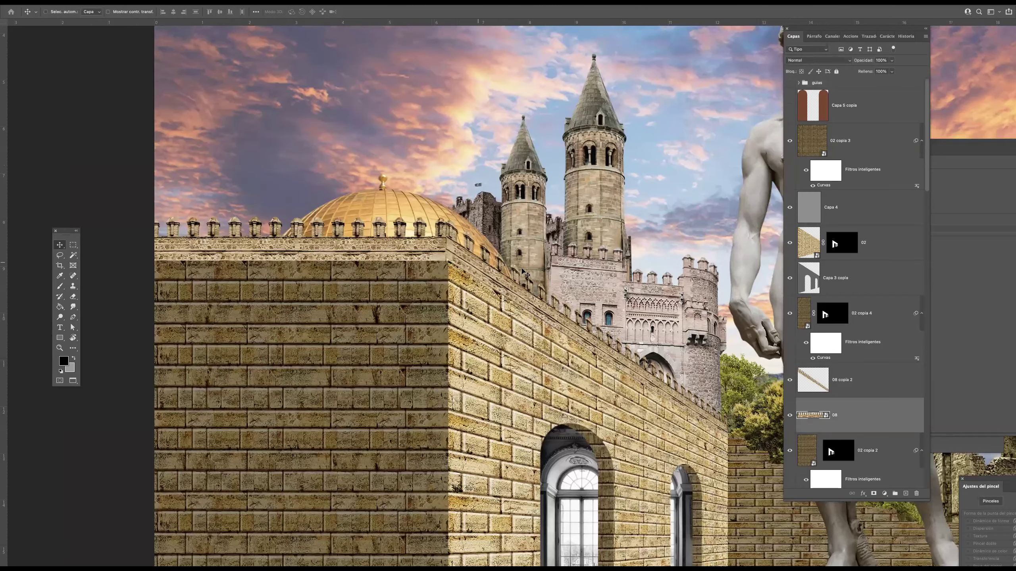
key(ctrl+m)
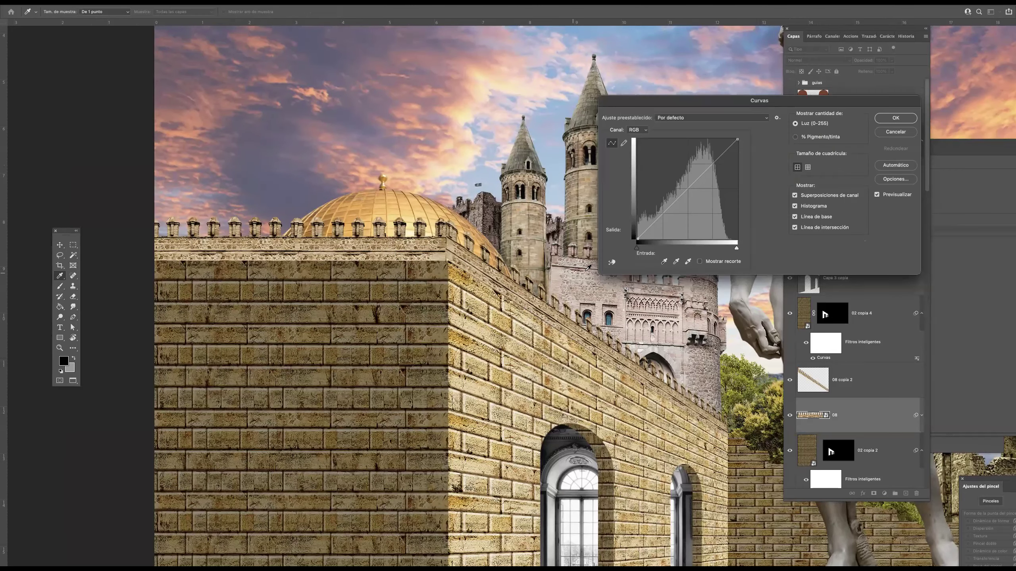
click(737, 141)
drag(741, 180, 714, 197)
click(677, 222)
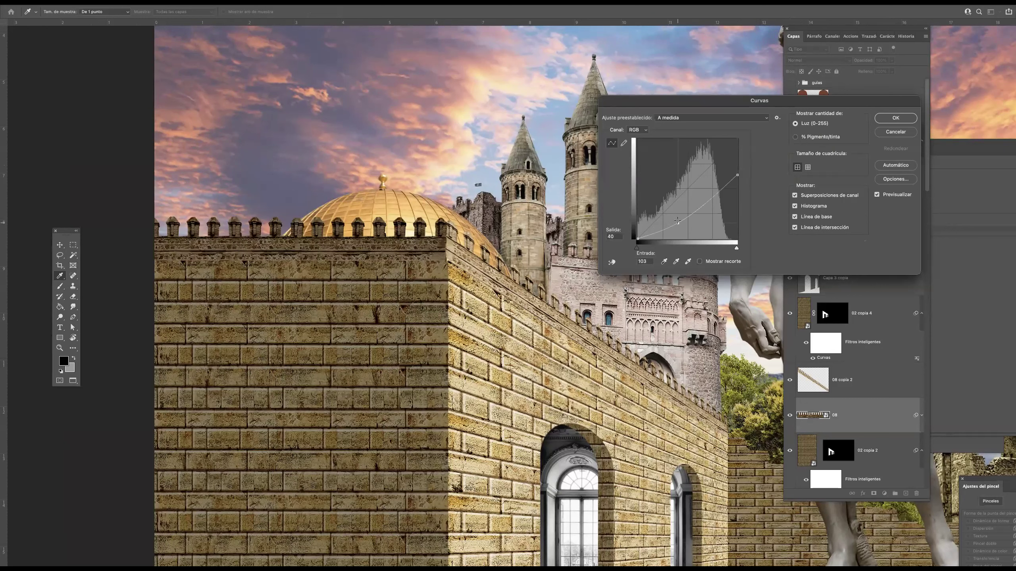
click(895, 118)
- Brighten the side wall's battlement with Curves, mapping input 104 to output 131
super+click(558, 316)
drag(555, 329, 505, 266)
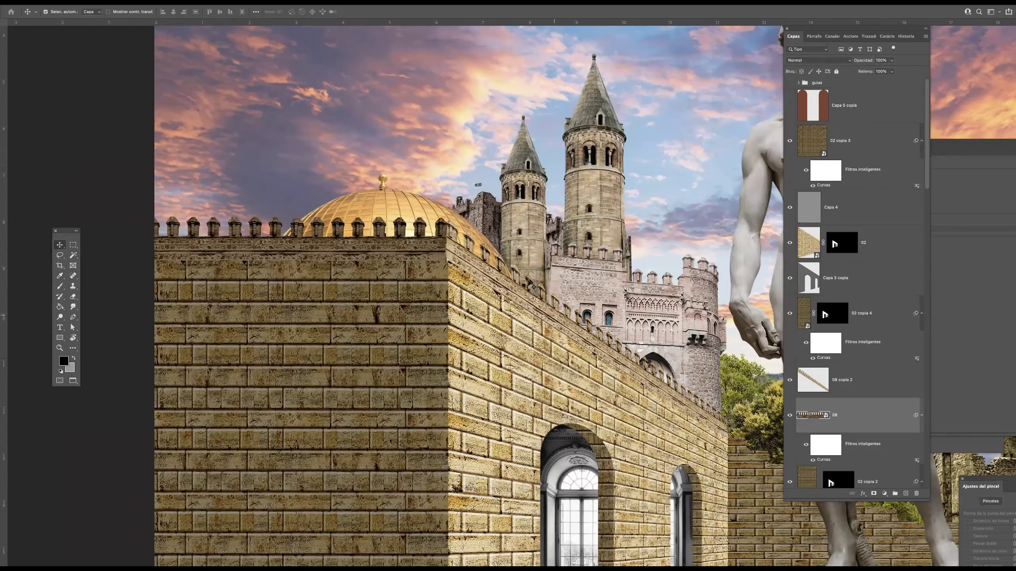
key(ctrl+m)
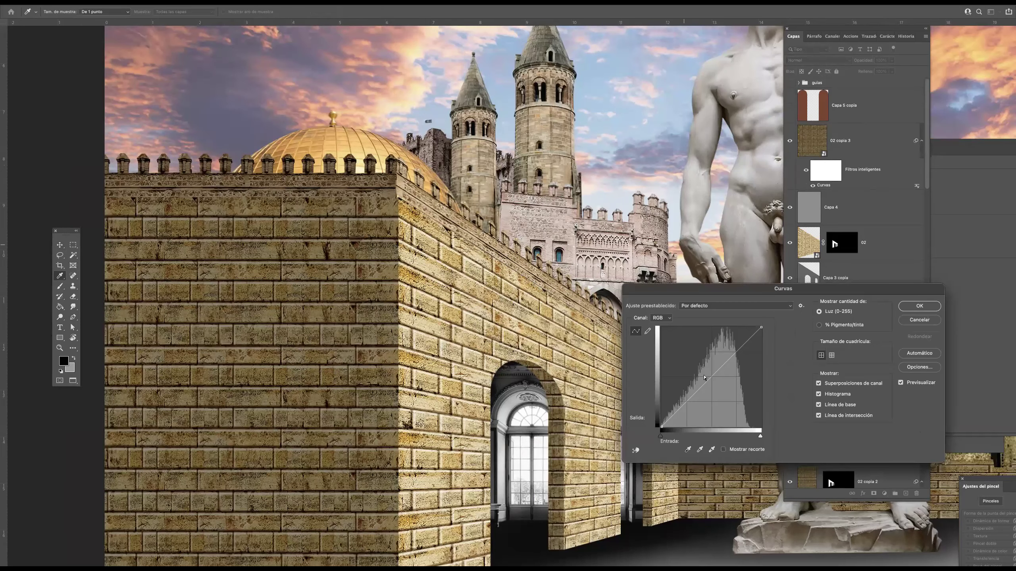
click(702, 375)
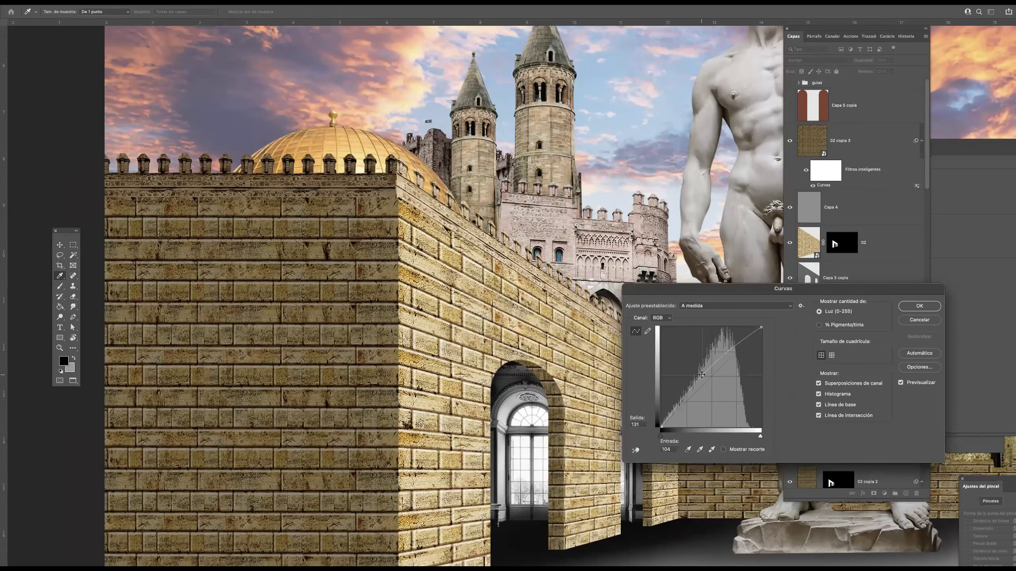
click(907, 305)
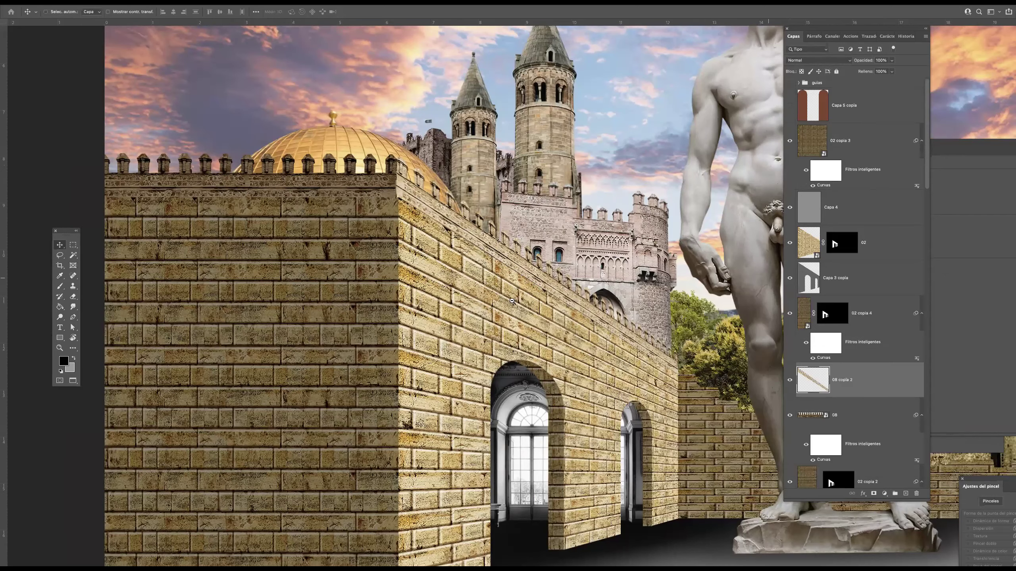
scroll(538, 294, down, 3)
scroll(539, 295, down, 1)
scroll(560, 323, up, 3)
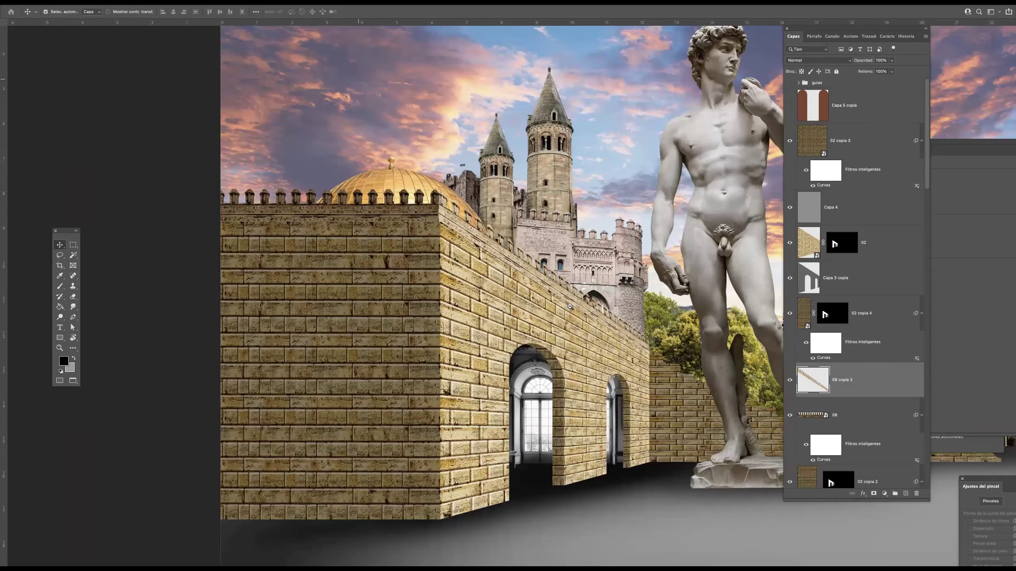
- Add a new empty layer between the side wall's battlement (08 copia 2) and the front wall's battlement (08) for work near the wall corner
scroll(580, 300, up, 1)
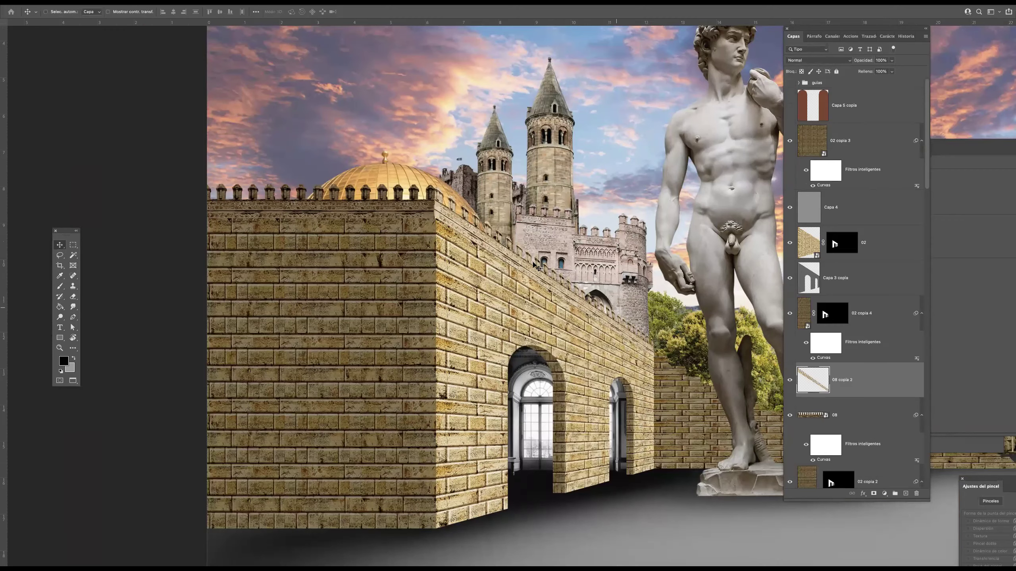
drag(449, 206, 509, 221)
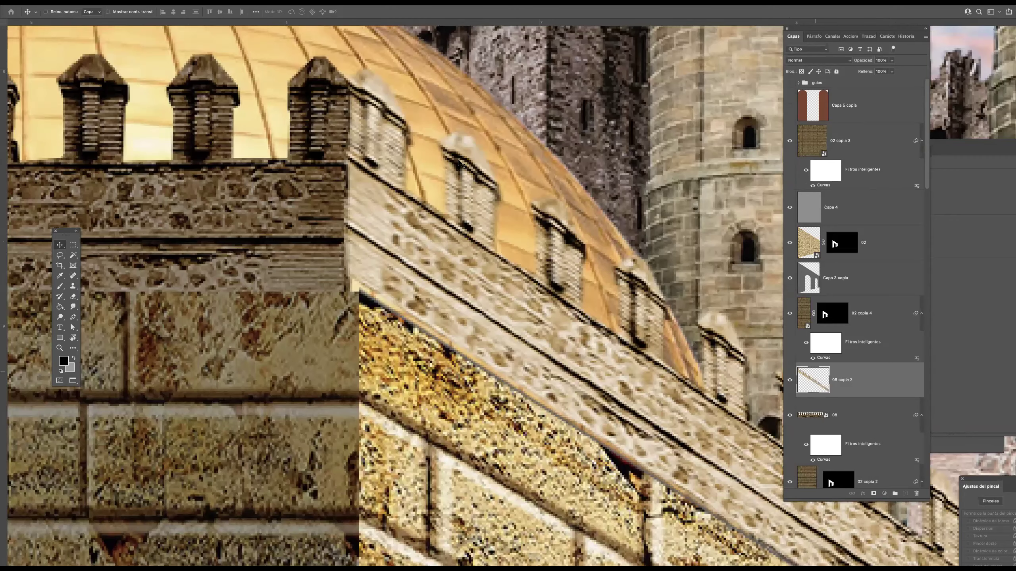
key(l)
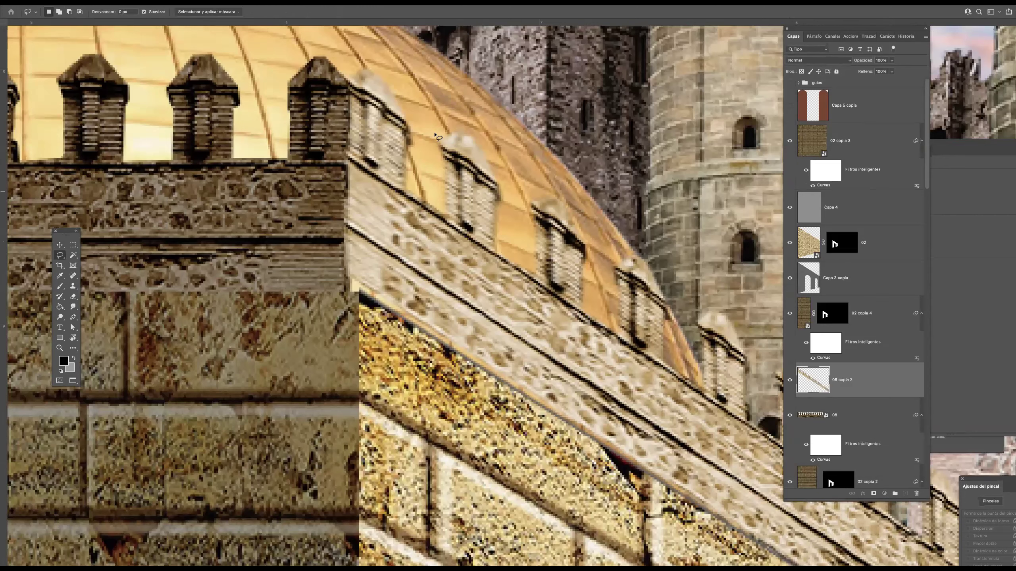
click(869, 418)
click(905, 493)
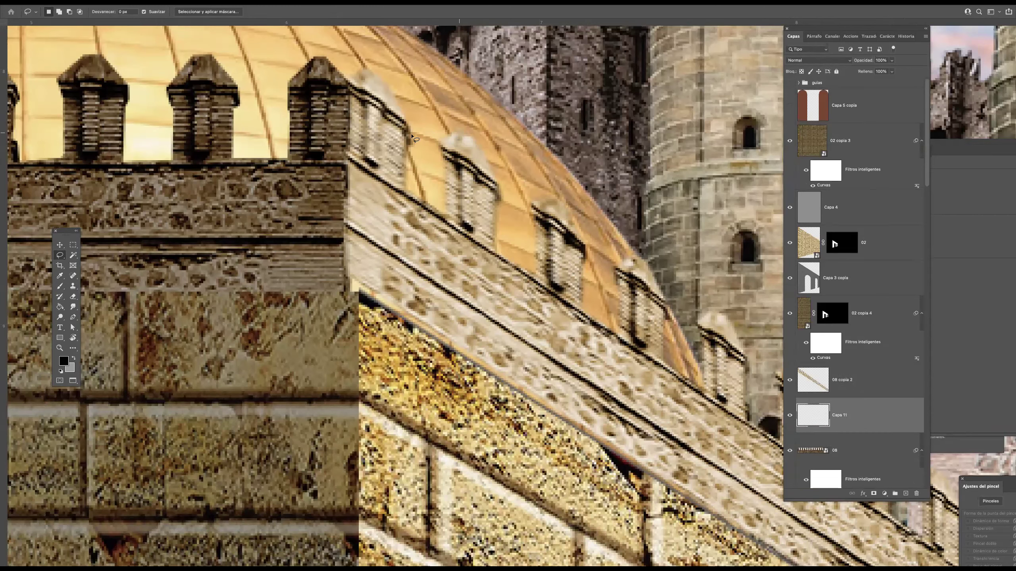
- Outline the gap behind the side wall's first two merlons with the Lasso, fill it with grey and deselect
mouse_move(431, 262)
mouse_down()
mouse_move(452, 278)
mouse_move(473, 271)
mouse_move(476, 200)
mouse_move(459, 133)
mouse_up()
key(g)
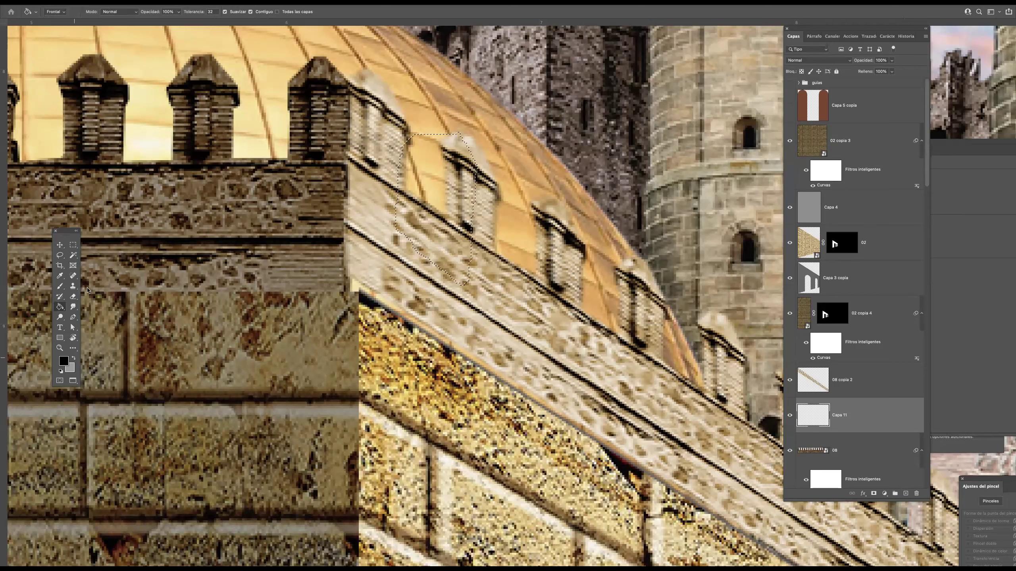
key(x)
click(460, 178)
key(ctrl+d)
- Choose the brush preset Opacidad de presión, circular difuso and try a stroke on the grey filler block
click(60, 286)
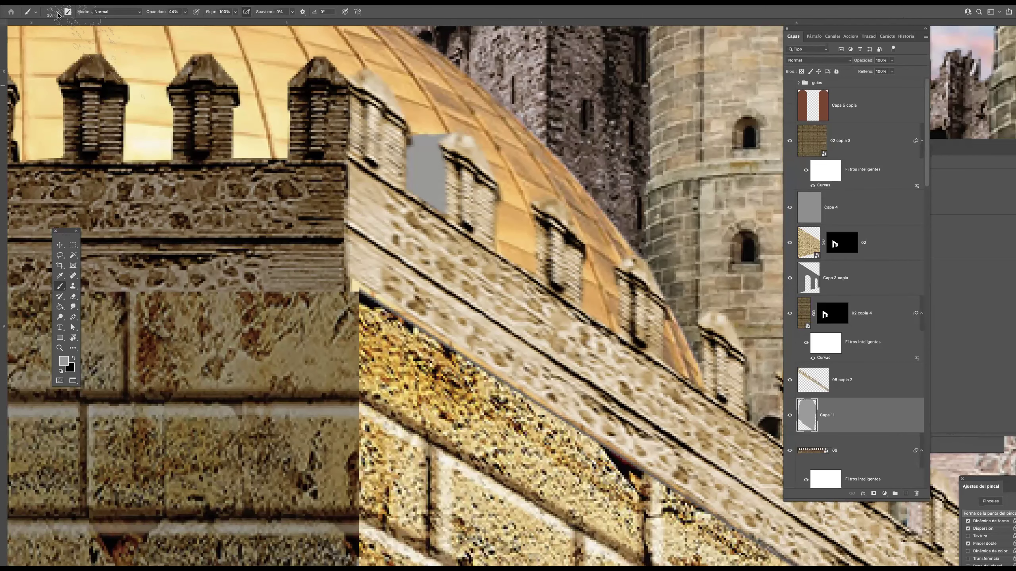
right_click(70, 139)
click(64, 138)
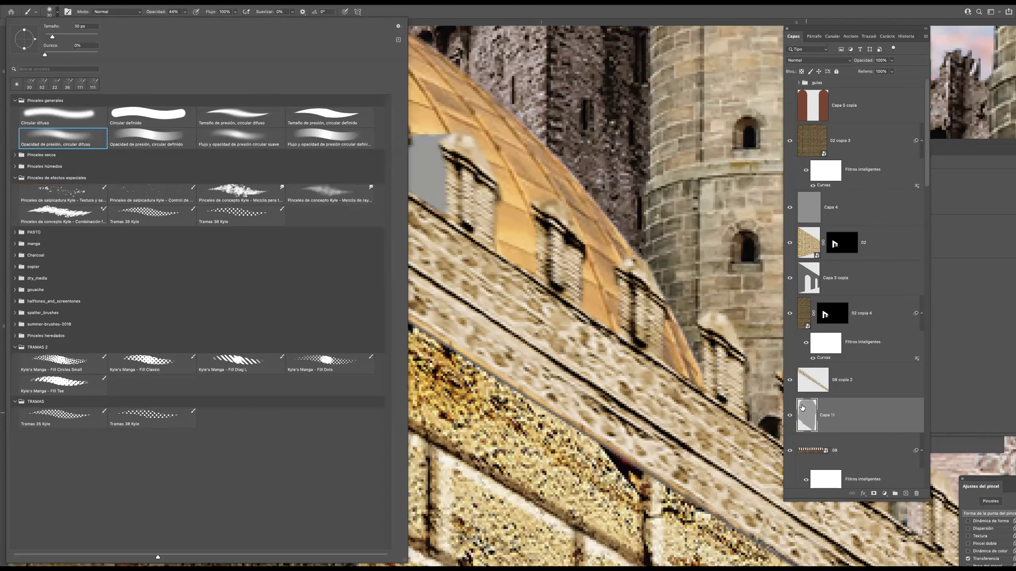
key(Return)
mouse_move(420, 153)
mouse_down()
mouse_move(402, 153)
mouse_move(468, 160)
mouse_up()
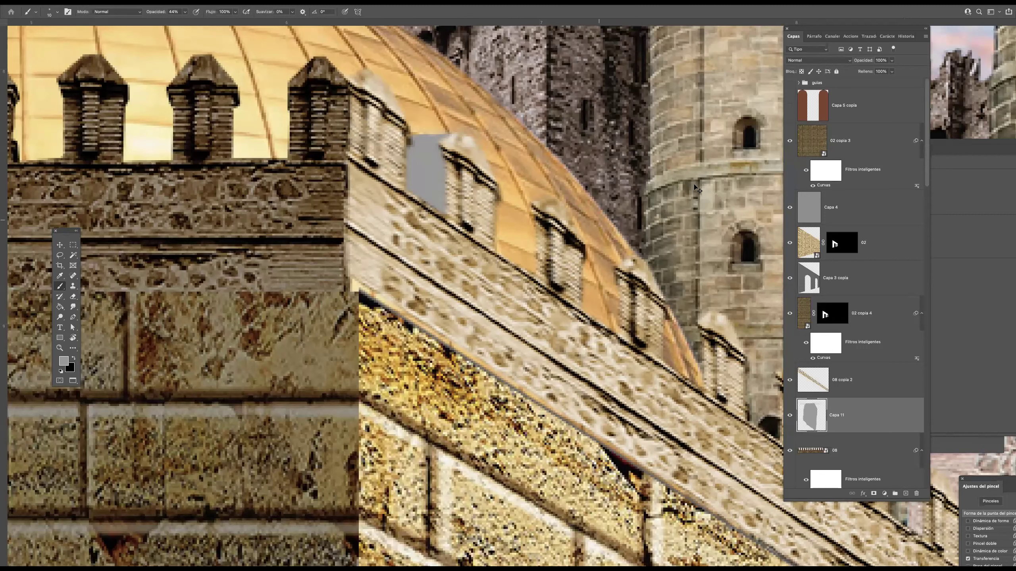
- Load the filler block's outline as a selection, lock its transparent pixels and paint soft black shading bands across it
ctrl+click(806, 415)
click(802, 71)
key(x)
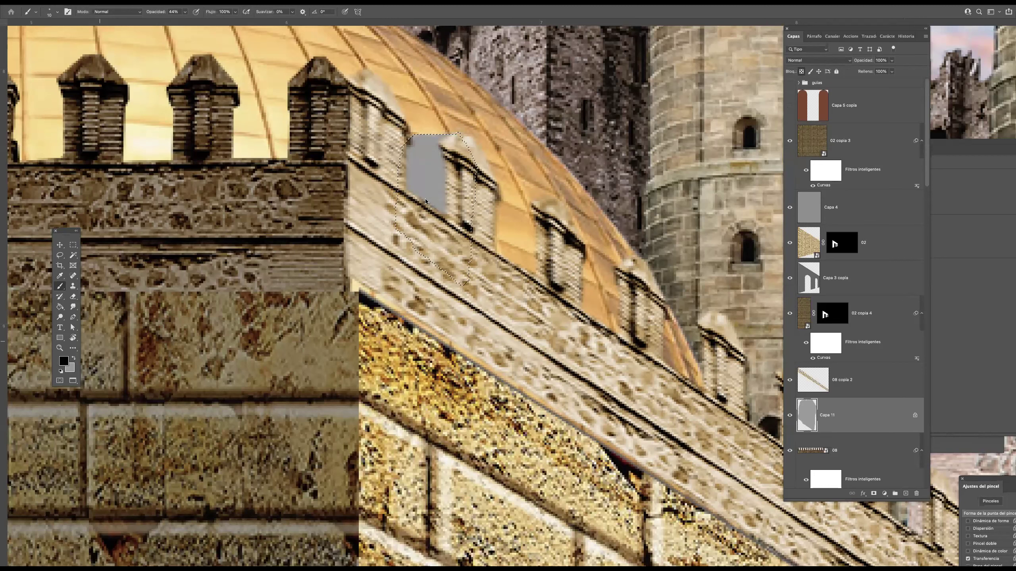
mouse_move(380, 218)
mouse_down()
mouse_move(511, 199)
mouse_move(498, 188)
mouse_move(424, 186)
mouse_move(524, 184)
mouse_move(408, 147)
mouse_up()
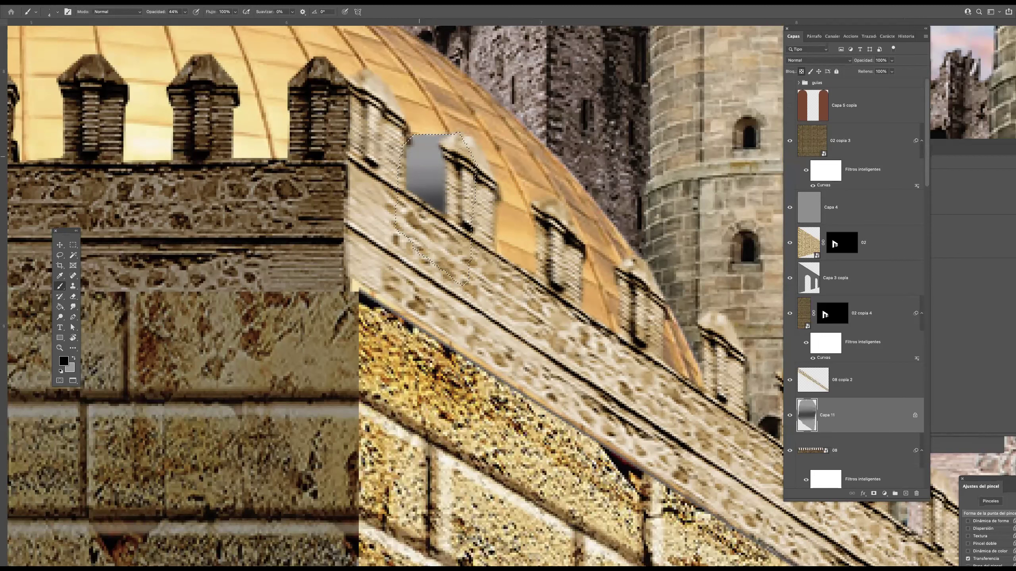
mouse_move(418, 156)
mouse_down()
mouse_move(387, 153)
mouse_move(440, 164)
mouse_move(442, 142)
mouse_up()
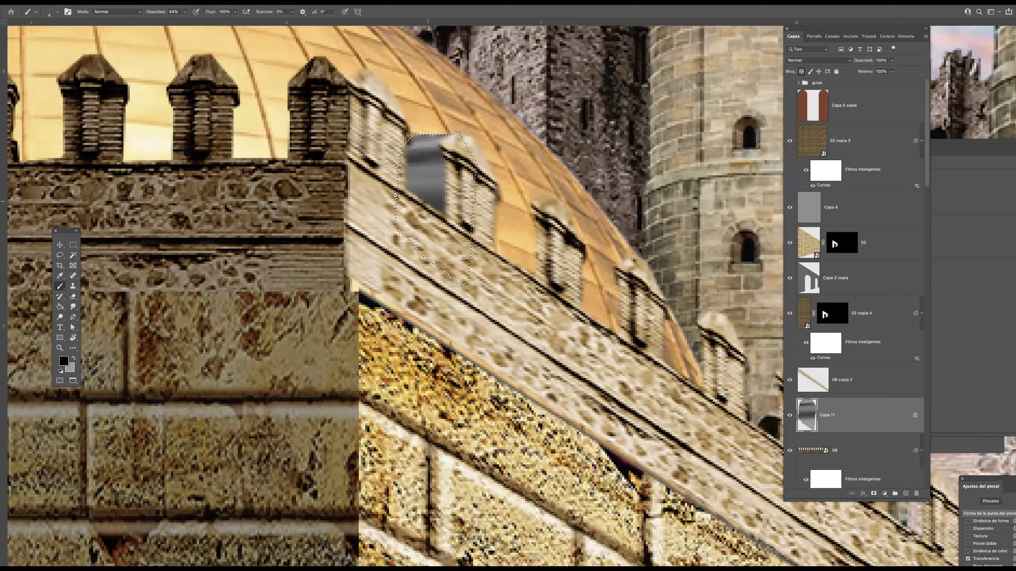
alt+click(412, 197)
alt+click(417, 197)
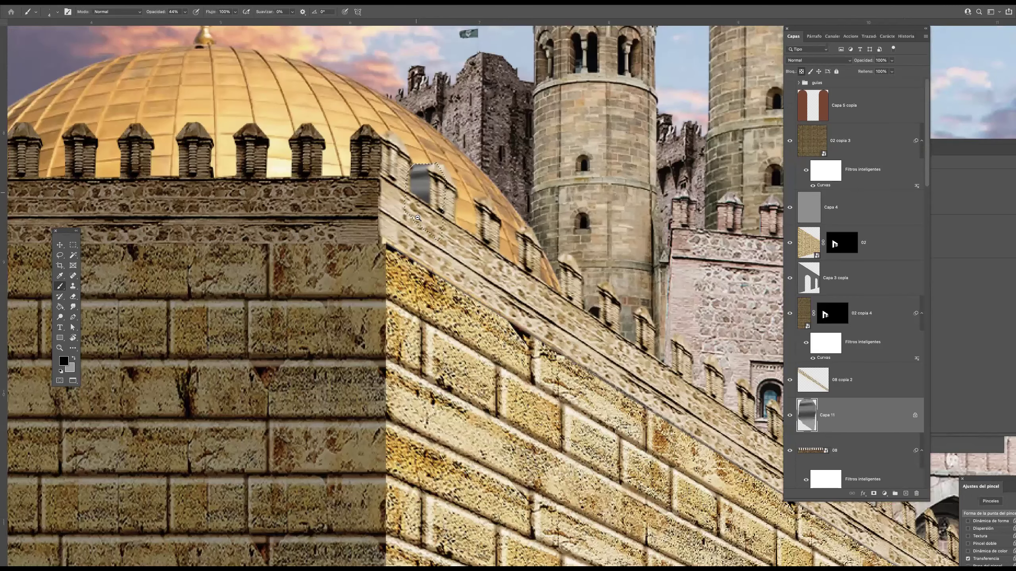
- Deselect and colorize the shaded filler block brown with Hue/Saturation, using saturation 25
super+click(445, 214)
key(super+d)
key(ctrl+u)
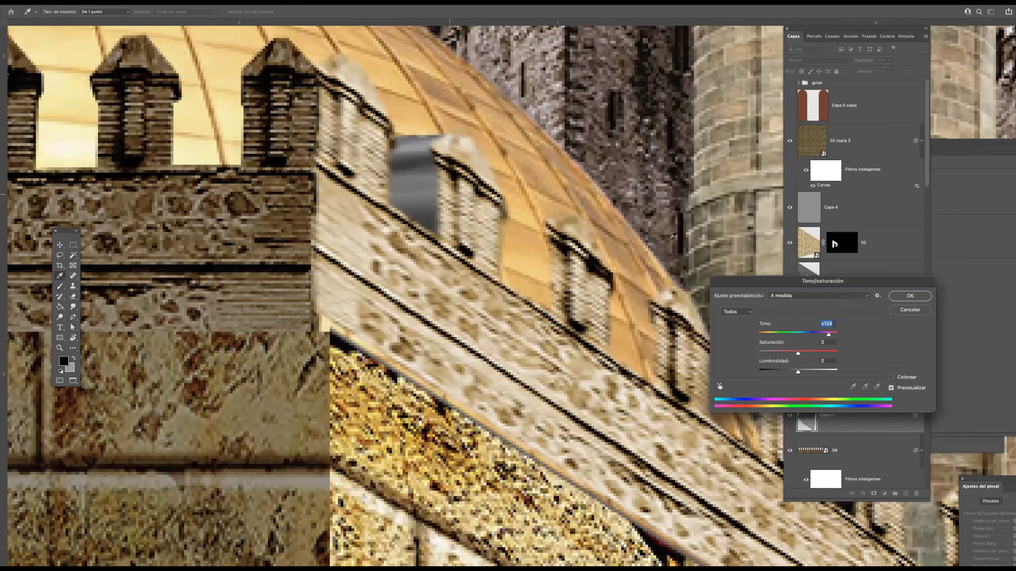
click(891, 377)
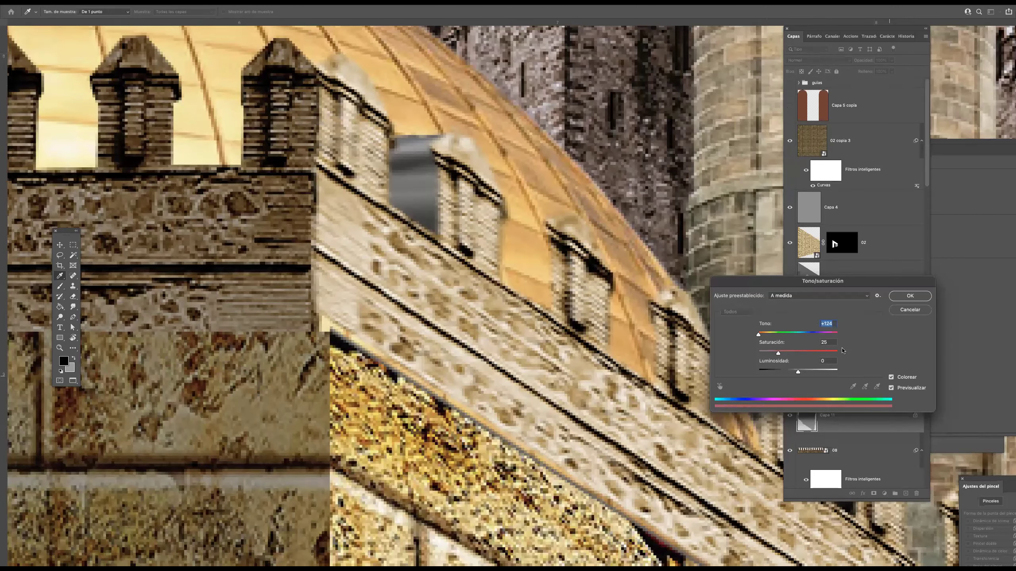
drag(770, 337, 767, 334)
click(908, 295)
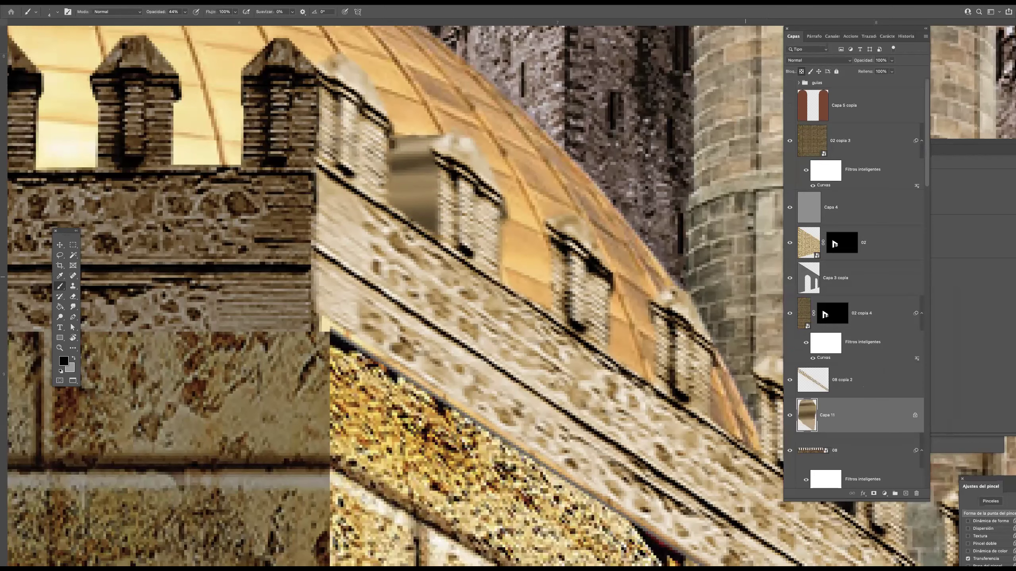
- Duplicate the brown filler block into the next four gaps between the side wall's merlons, in front of the dome and tower
drag(542, 264, 422, 255)
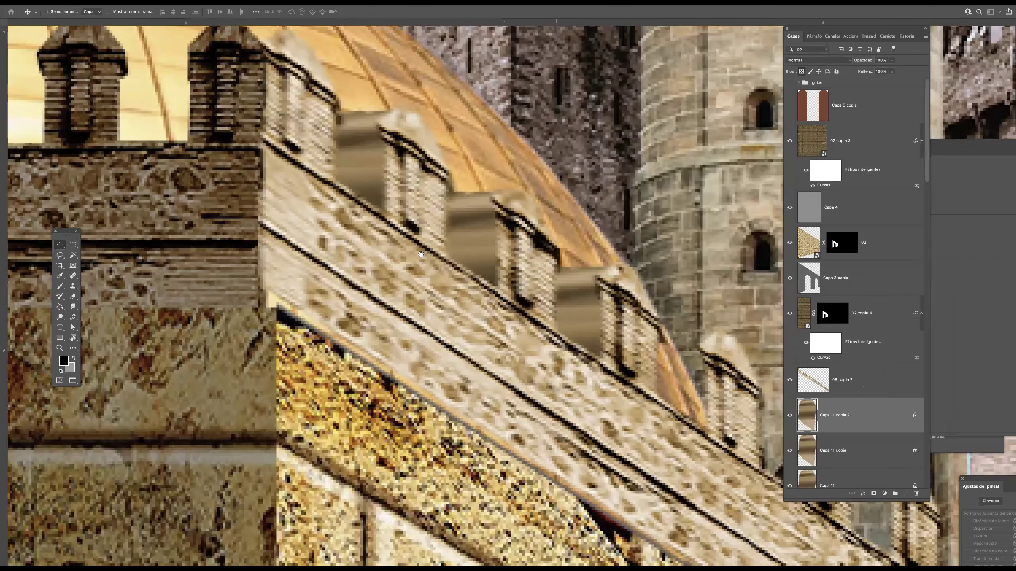
scroll(489, 302, right, 3)
drag(489, 302, 606, 377)
alt+click(479, 310)
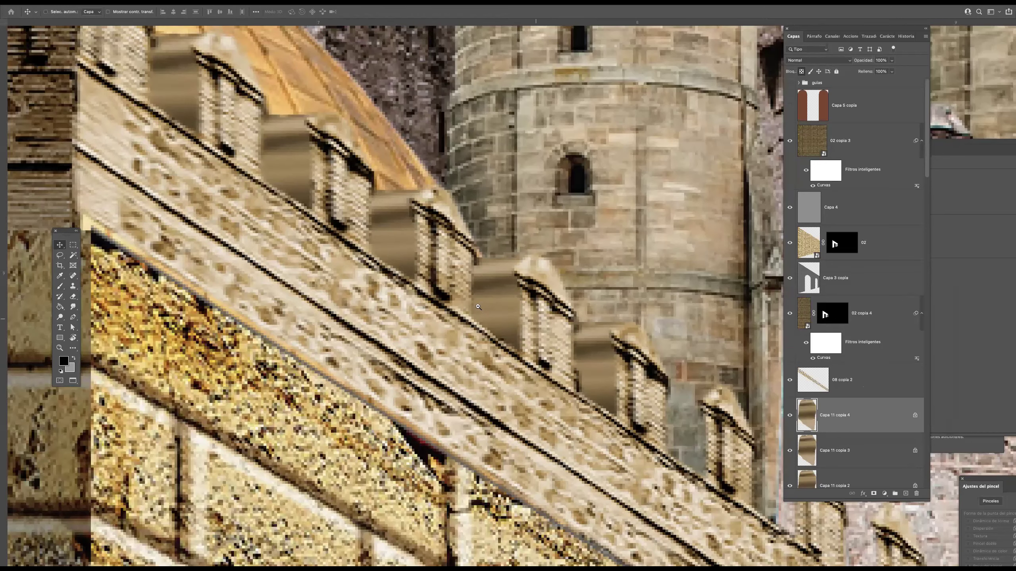
drag(452, 257, 445, 255)
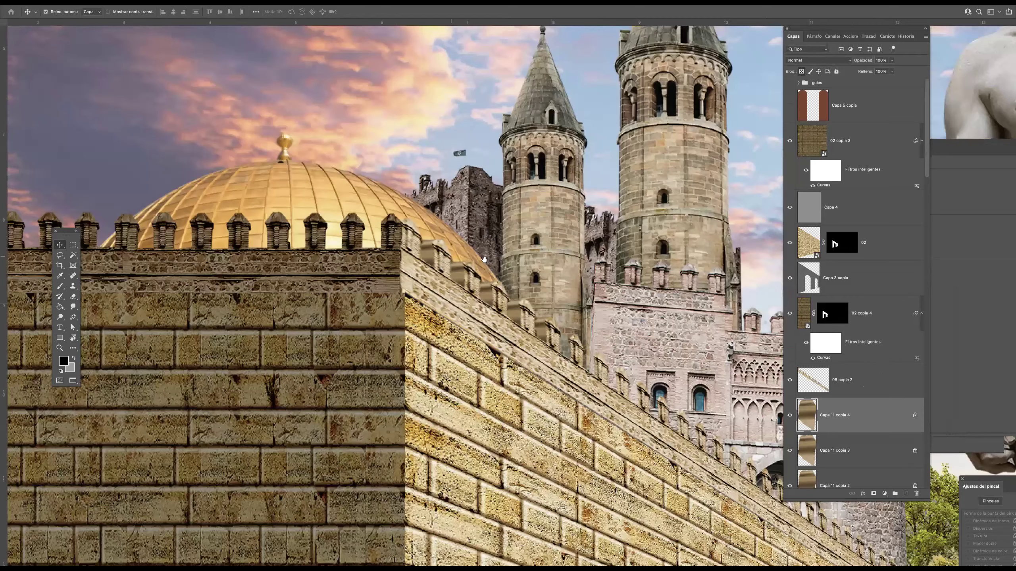
- Continue placing filler block copies between the merlons along the side wall, past the castle's two arched windows
drag(559, 332, 460, 236)
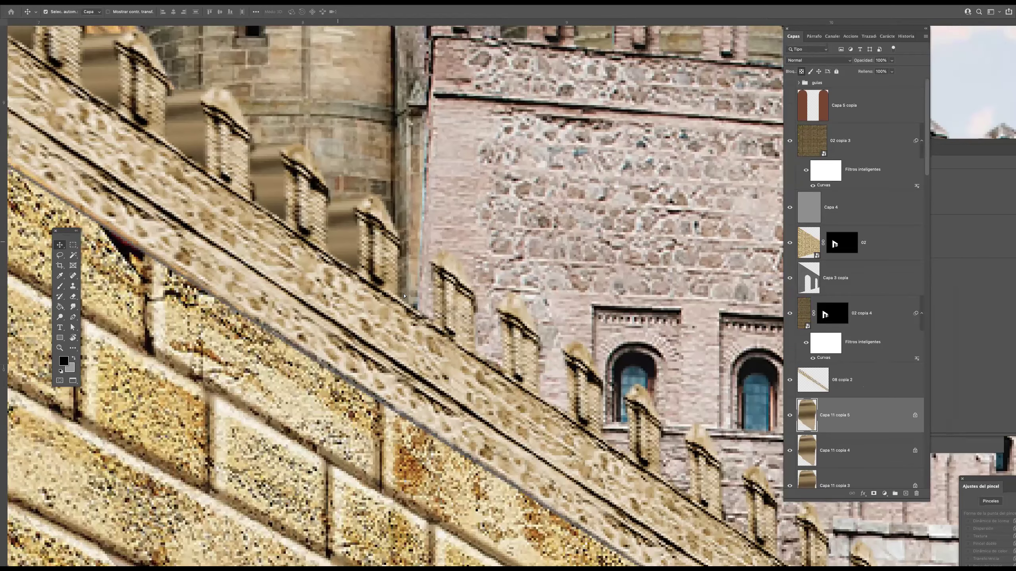
drag(413, 291, 495, 319)
drag(492, 333, 449, 247)
drag(445, 245, 515, 299)
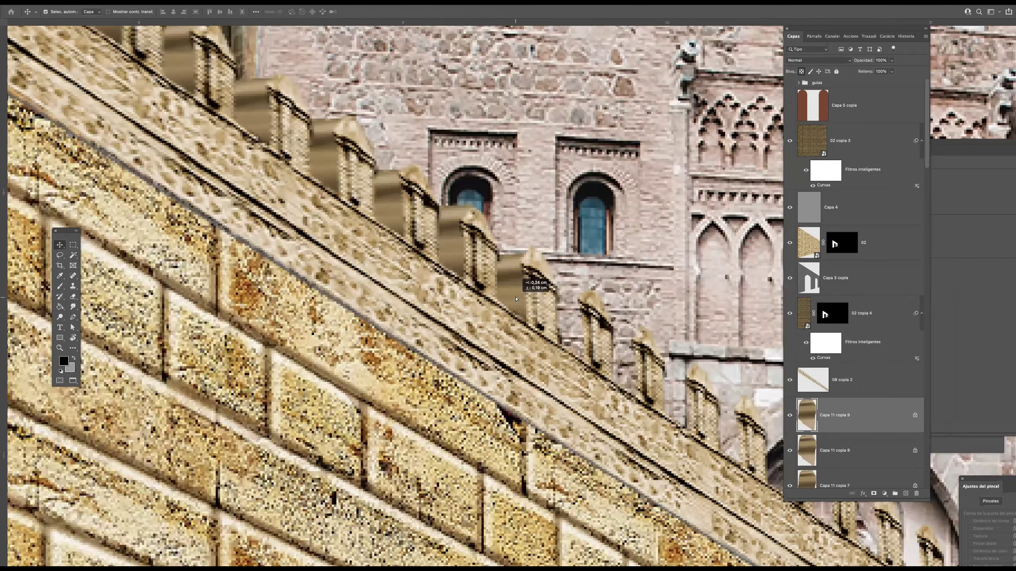
drag(577, 333, 569, 330)
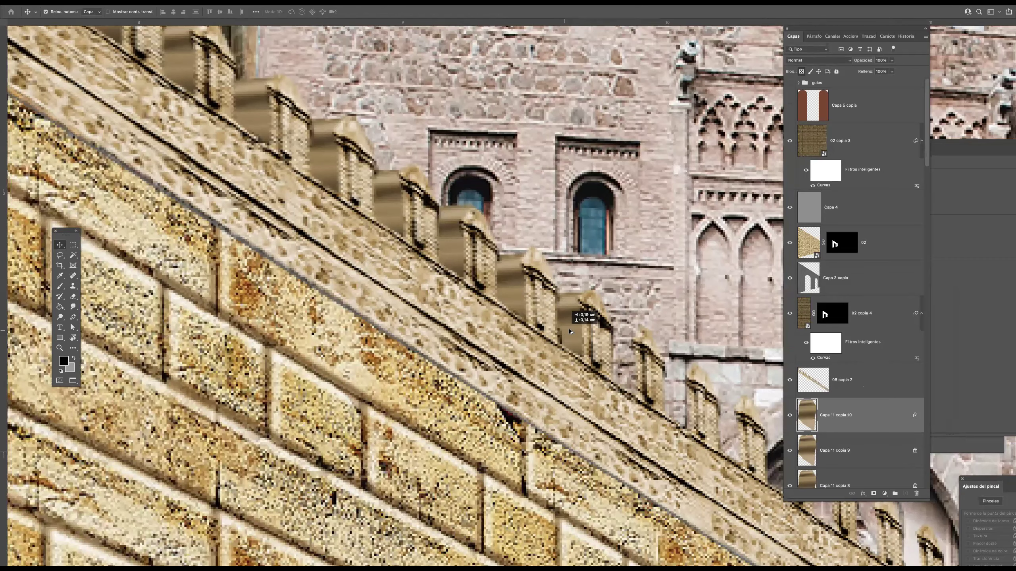
drag(612, 365, 618, 367)
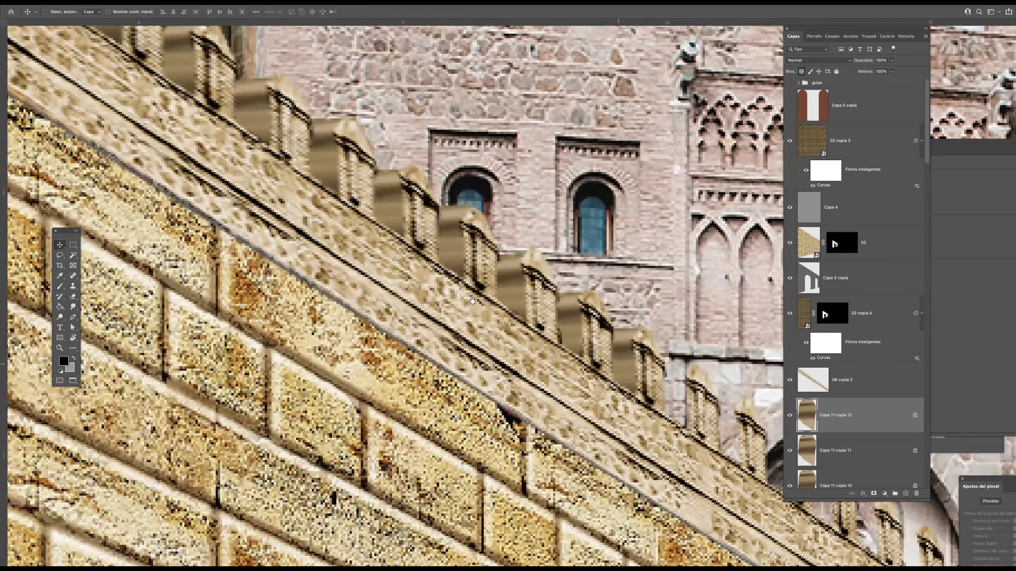
key(super+j)
- Place further filler block copies down the battlement until reaching the merlons in front of the castle's pointed arch
scroll(520, 331, right, 1)
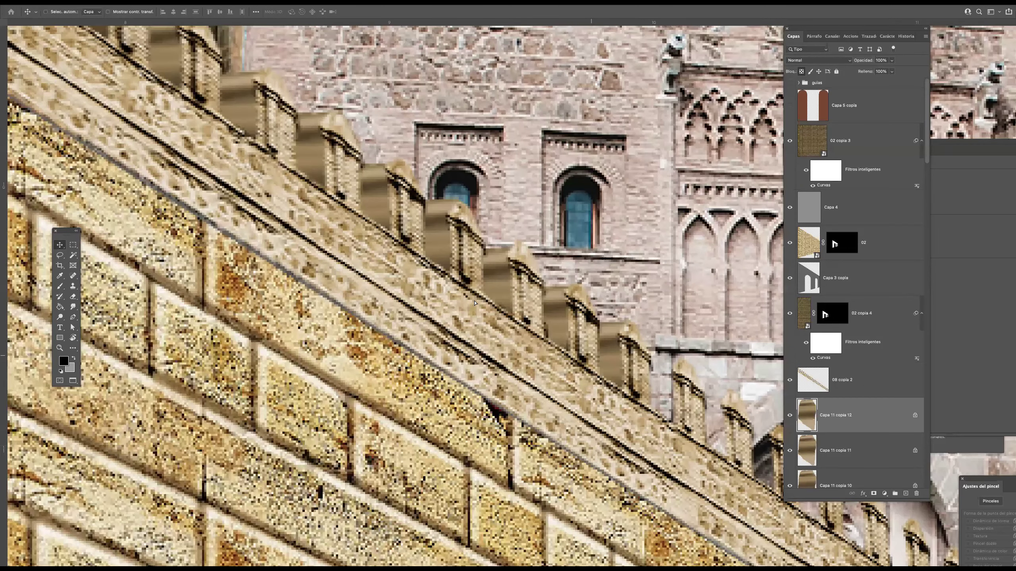
scroll(425, 269, right, 5)
scroll(425, 269, down, 3)
drag(440, 271, 477, 302)
drag(524, 331, 565, 362)
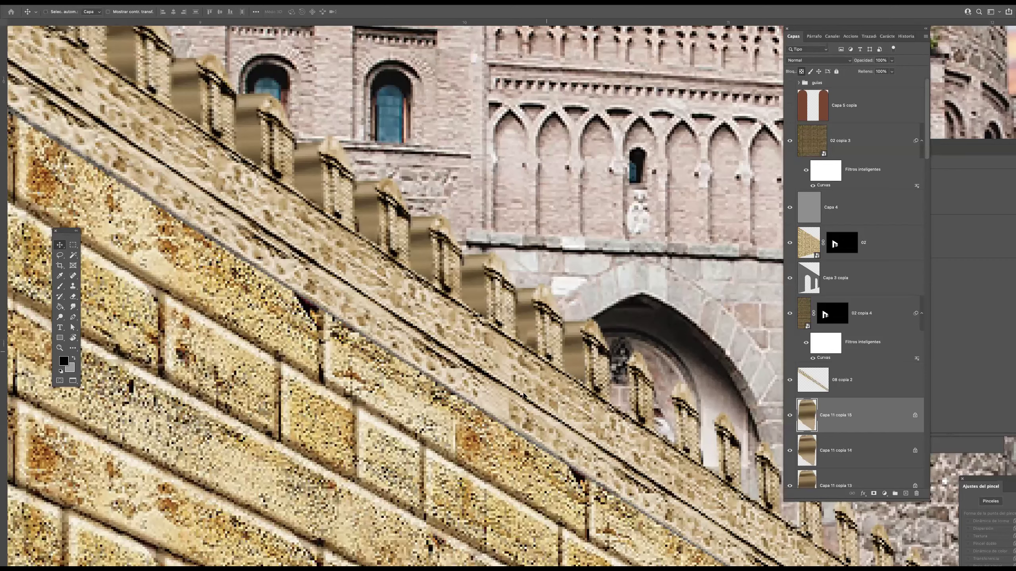
- Narrow the latest filler block copy with Free Transform and fit it against its merlon beside the castle's arch
key(ctrl+t)
drag(591, 362, 589, 361)
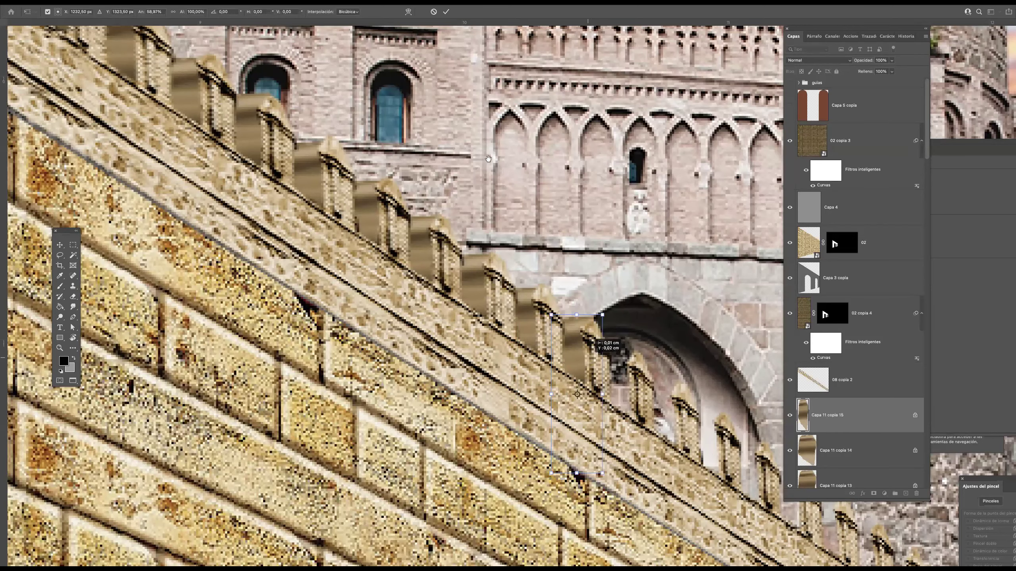
key(Return)
- Duplicate the narrowed filler block into the gaps between the merlons in front of the castle's pointed arch
drag(588, 352, 482, 225)
drag(468, 230, 513, 265)
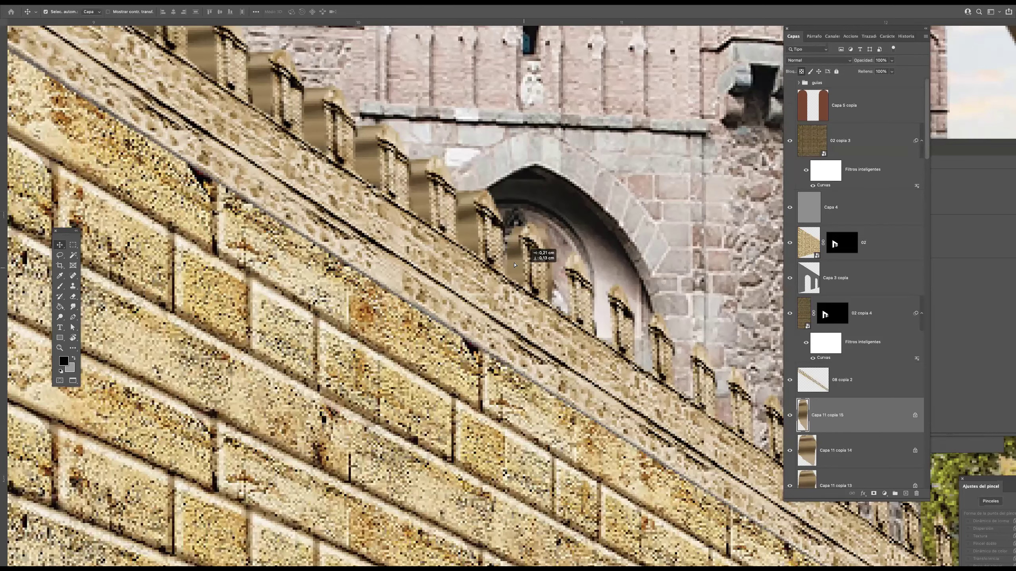
drag(559, 306, 560, 295)
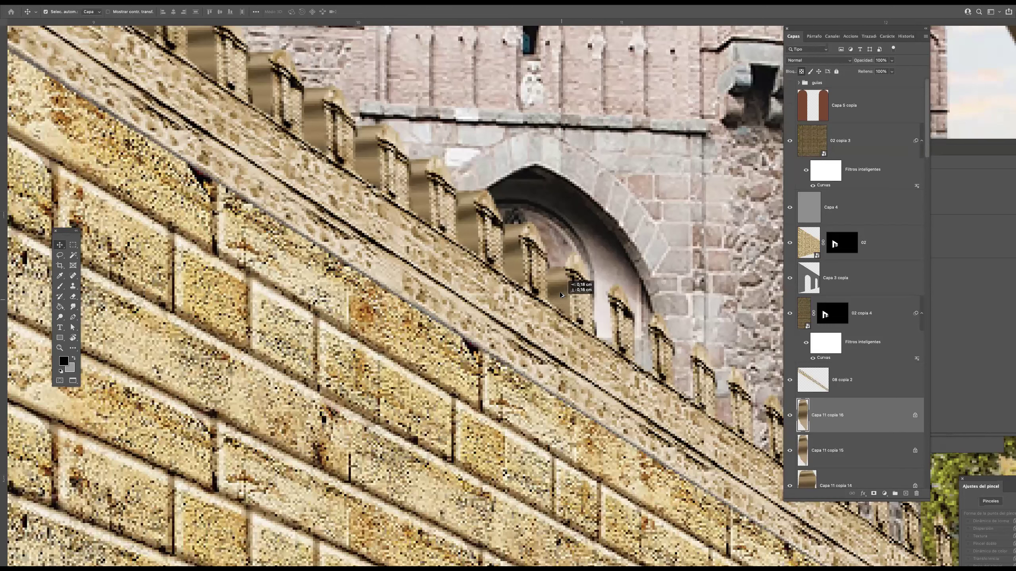
drag(600, 323, 600, 320)
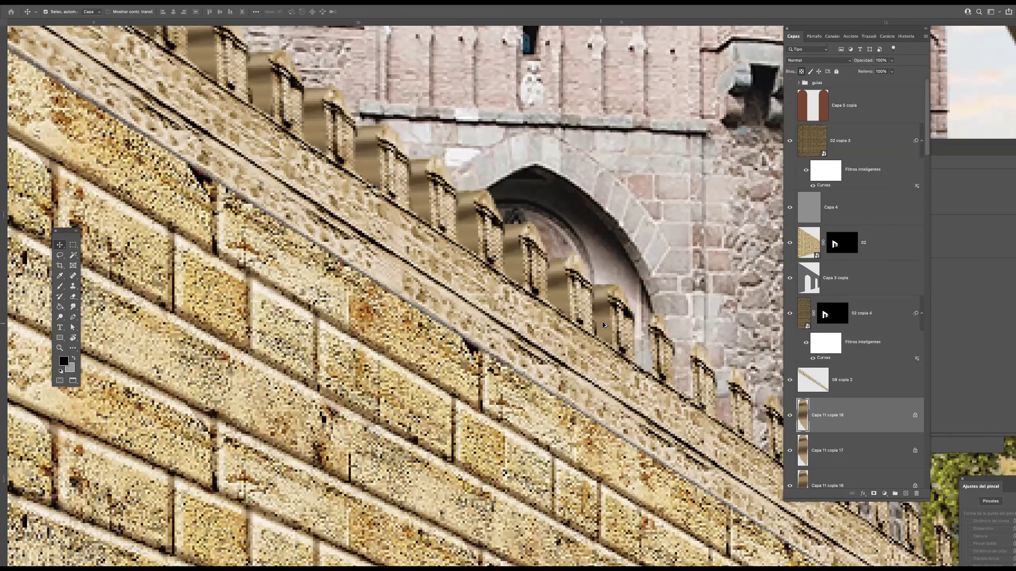
drag(644, 354, 487, 239)
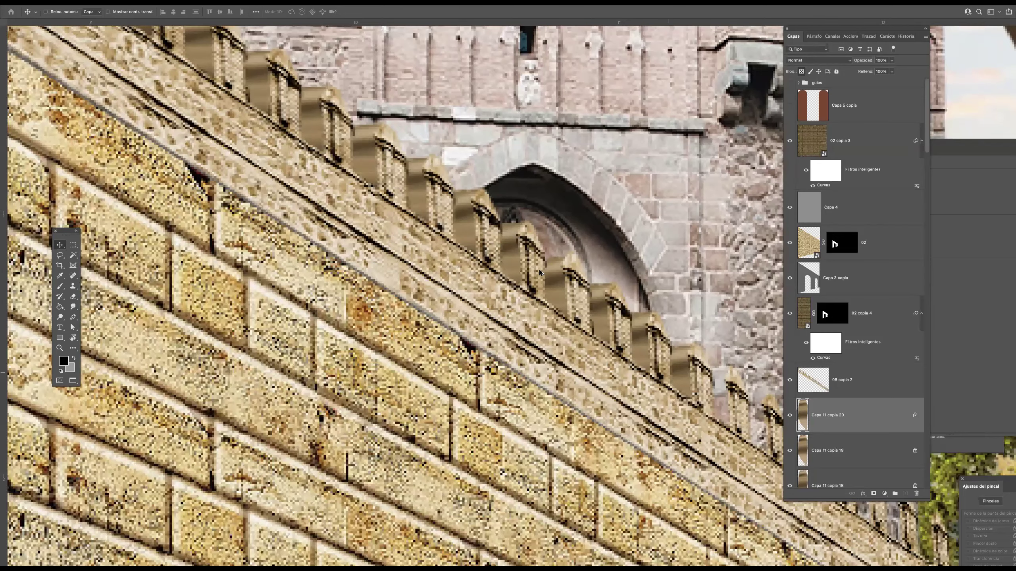
- Fill the remaining merlon gaps to the far end of the side wall with copies of the narrow filler block
drag(538, 271, 563, 296)
scroll(563, 296, down, 5)
scroll(563, 296, right, 5)
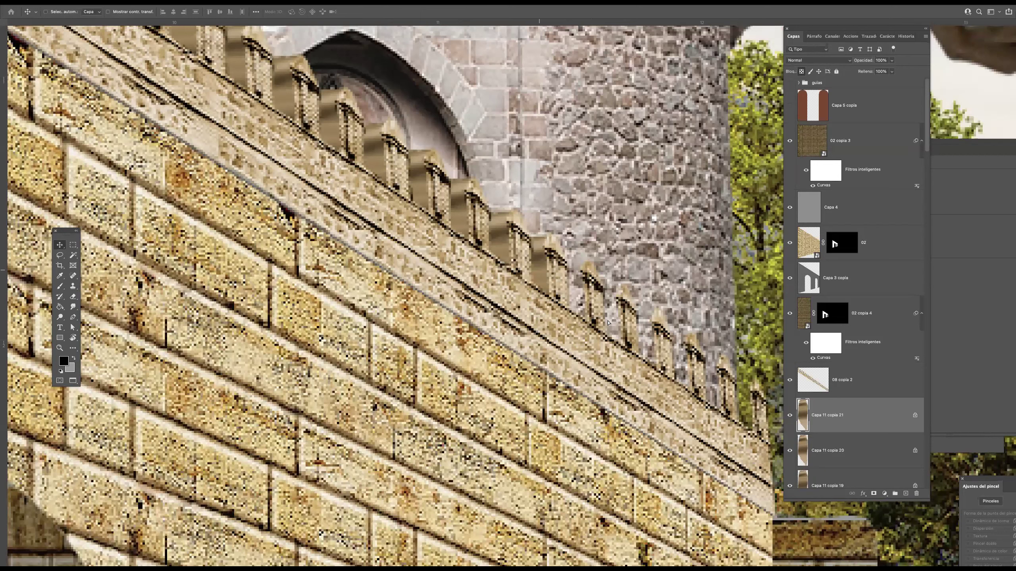
drag(540, 271, 576, 296)
drag(580, 298, 751, 411)
super+drag(559, 297, 542, 296)
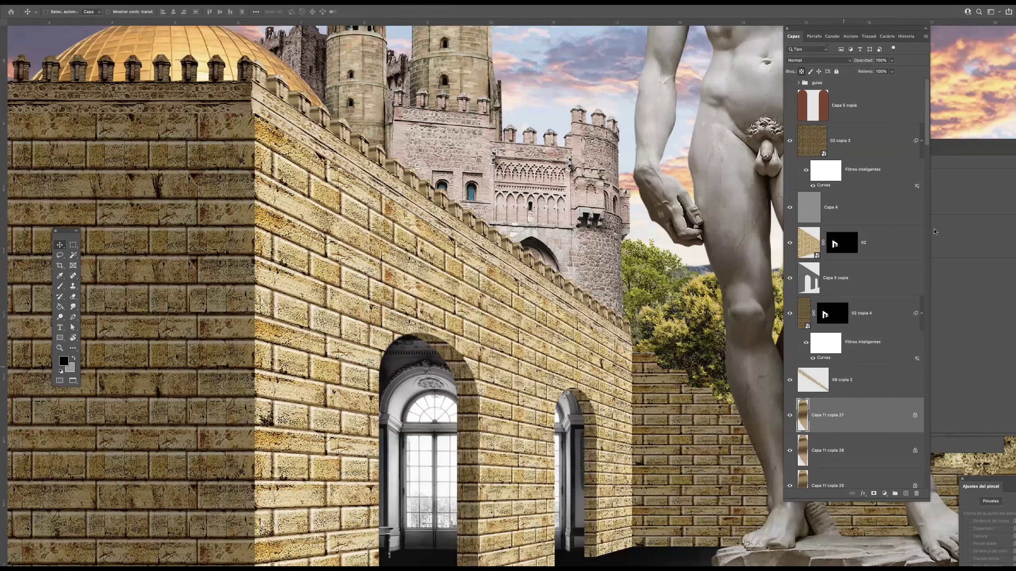
- Select all the filler block layers from Capa 11 to its last copy and merge them into one layer
scroll(934, 232, down, 10)
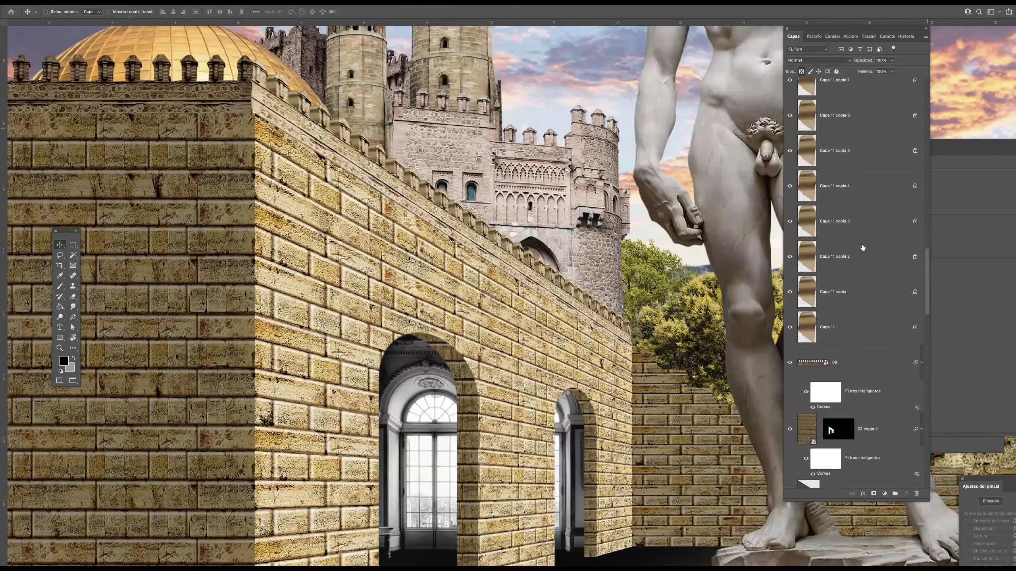
scroll(865, 251, down, 3)
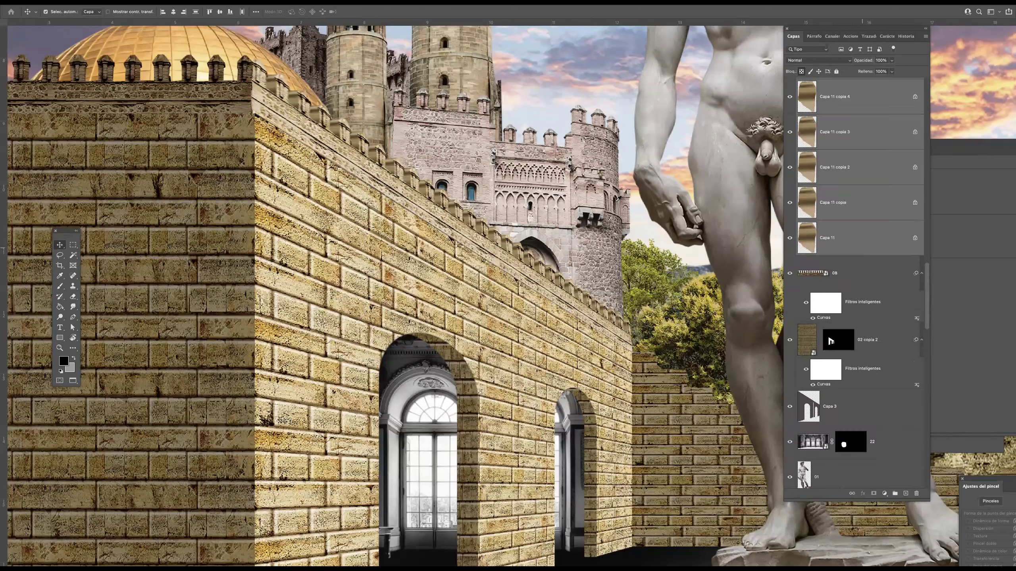
key(super+e)
- Darken the merged filler blocks slightly with Curves, mapping input 141 to output 133
key(super+m)
drag(718, 376, 719, 378)
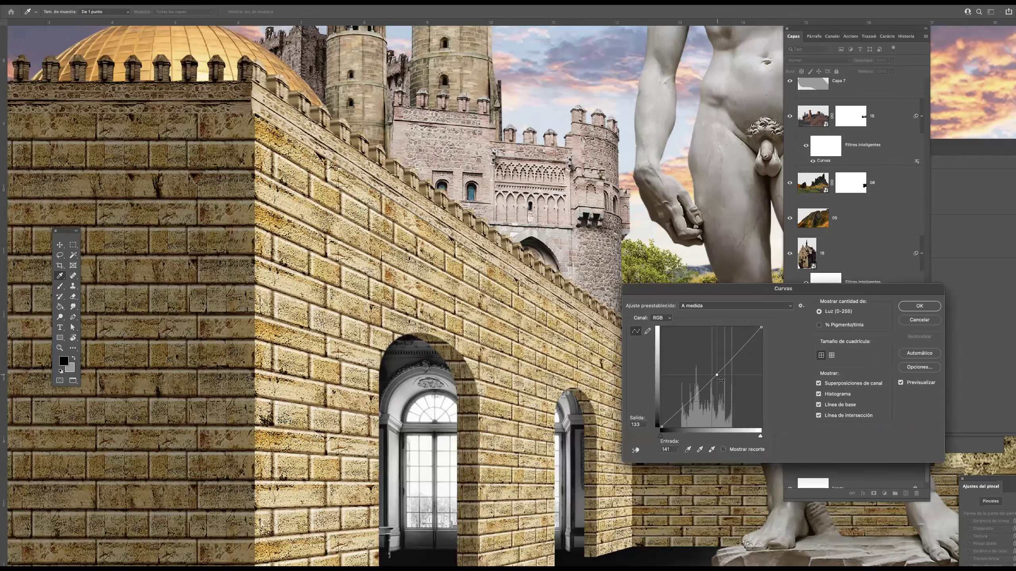
alt+click(540, 302)
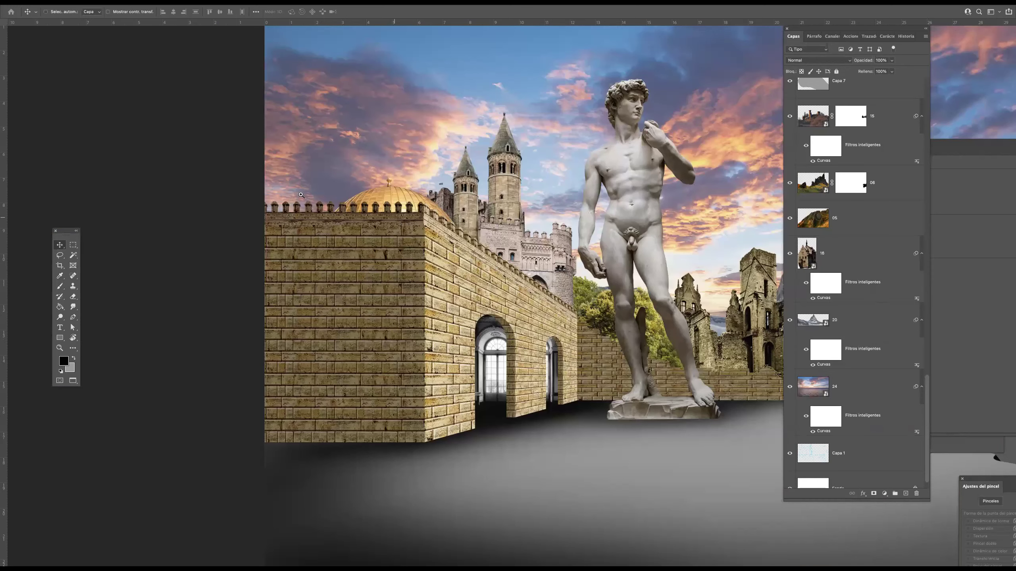
- Select layer 08, the battlements of the front brick wall, and add a new empty layer directly above it
drag(331, 206, 401, 238)
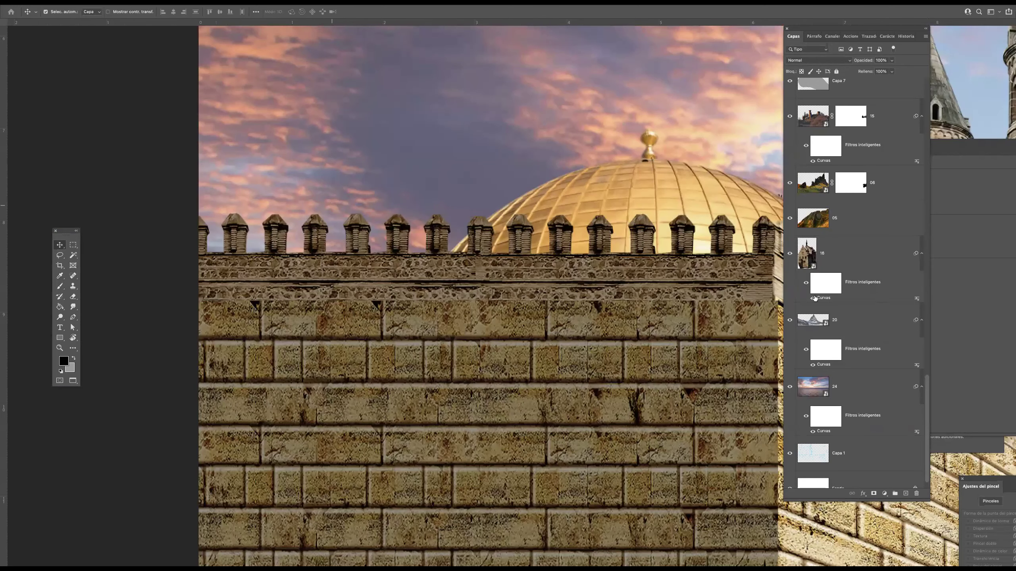
drag(927, 436, 927, 227)
super+click(637, 260)
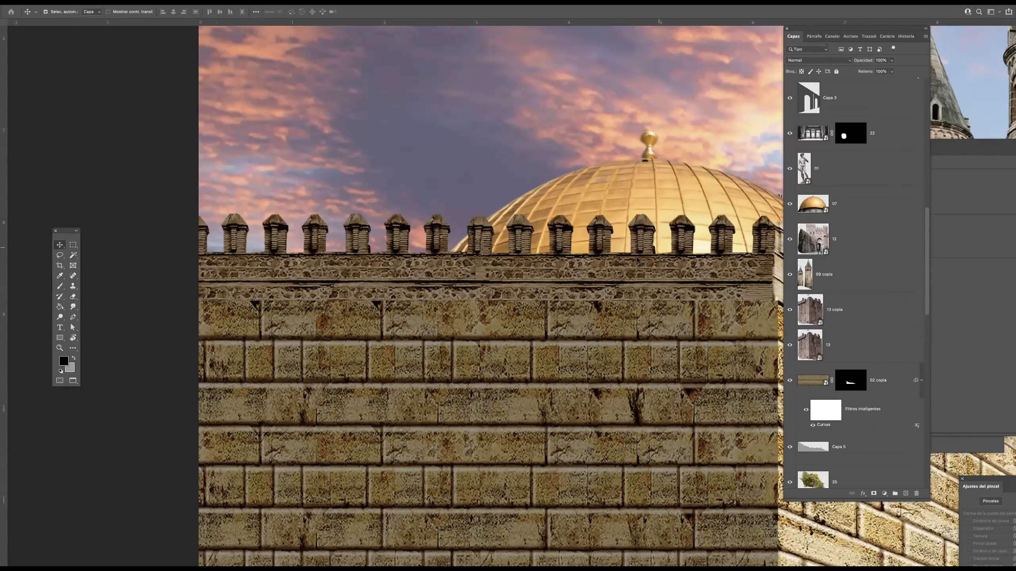
right_click(658, 269)
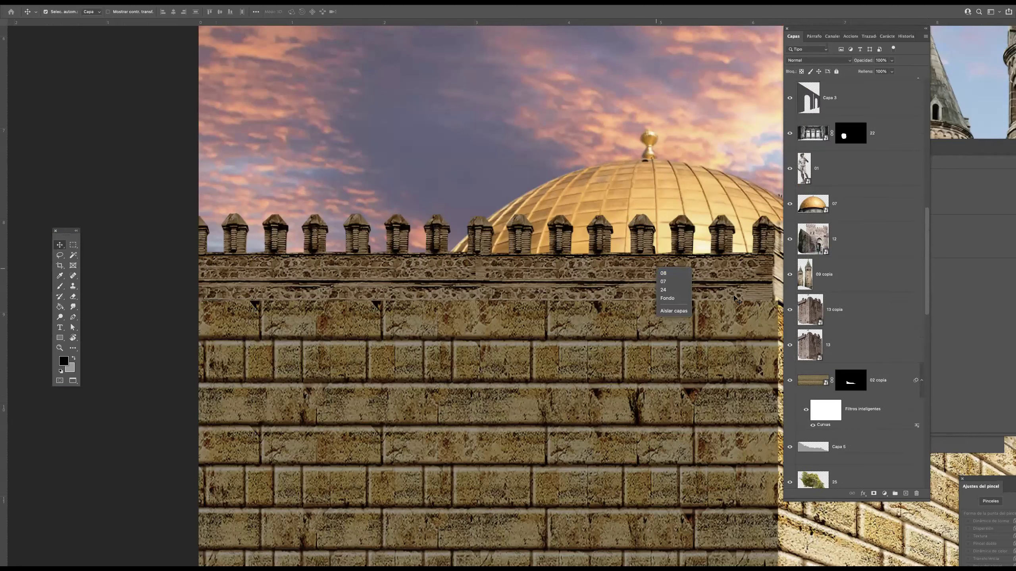
click(682, 297)
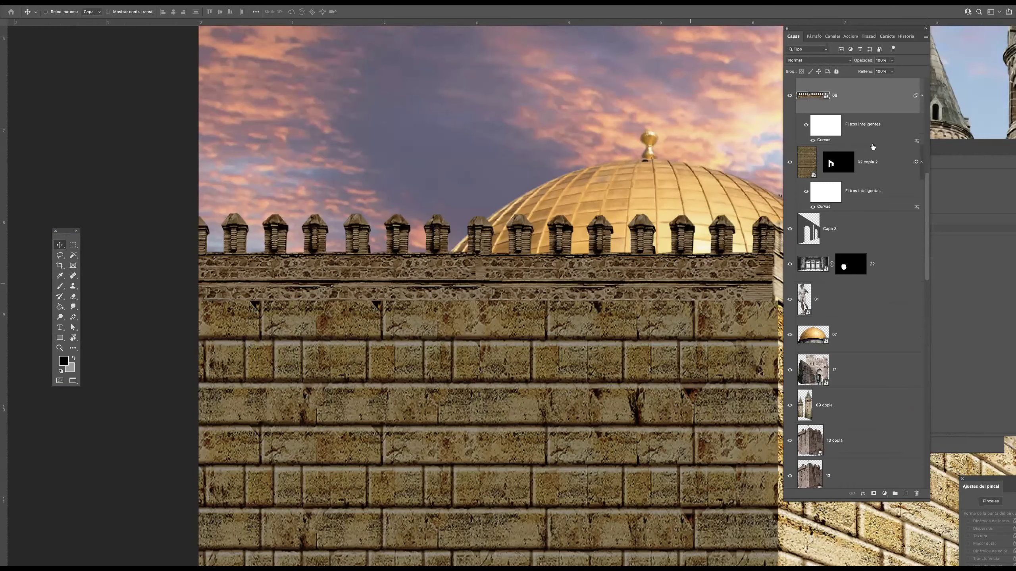
click(905, 495)
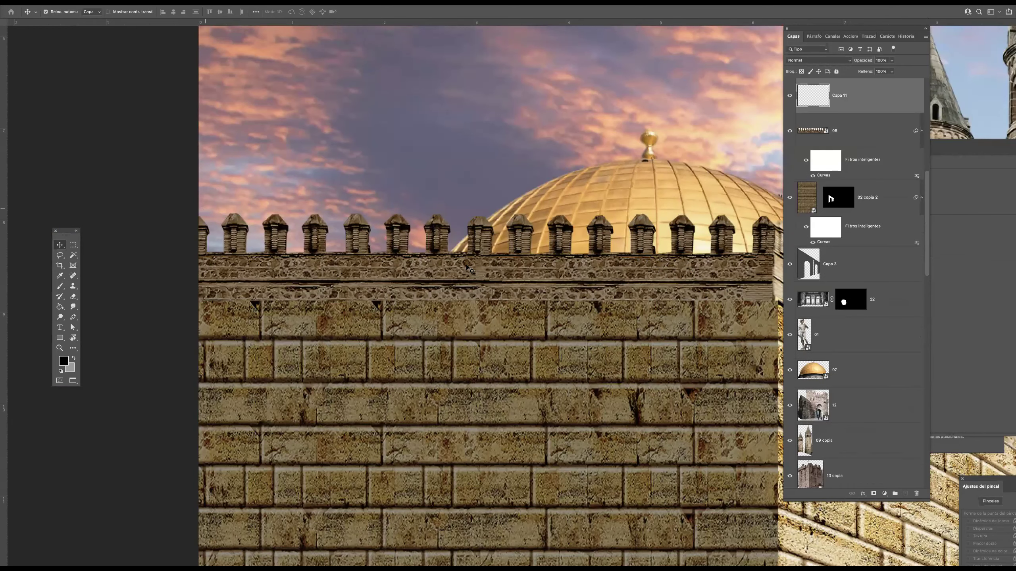
- Lasso a freehand shape across the first gap between the front wall's merlons, fill it with solid grey on the new layer, and deselect
scroll(295, 225, up, 3)
key(l)
click(285, 220)
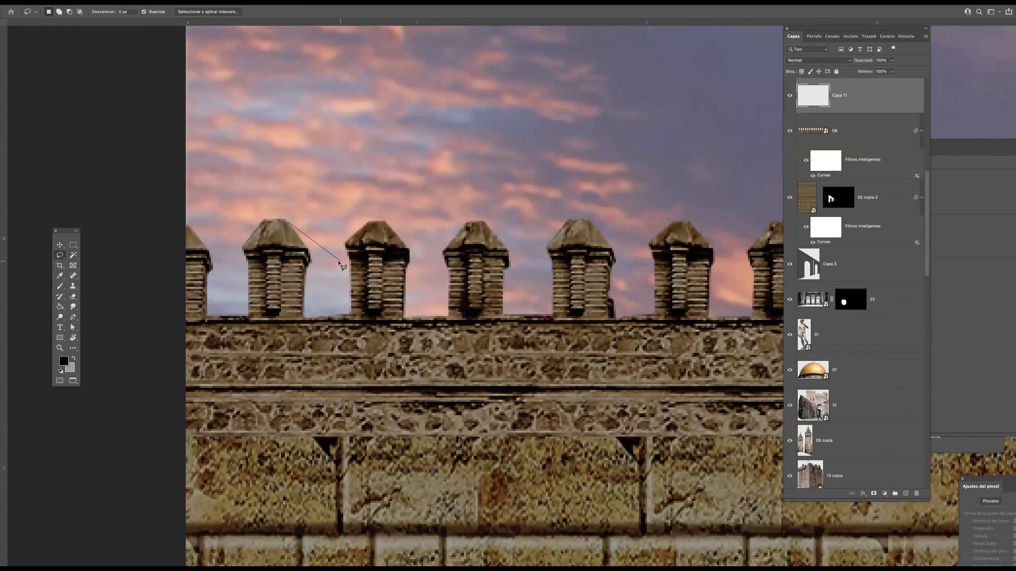
mouse_move(341, 265)
mouse_down()
mouse_move(331, 359)
mouse_move(290, 370)
mouse_move(270, 235)
mouse_move(280, 232)
mouse_move(340, 345)
mouse_move(303, 319)
mouse_move(327, 315)
mouse_up()
click(60, 306)
click(73, 358)
click(301, 296)
key(ctrl+d)
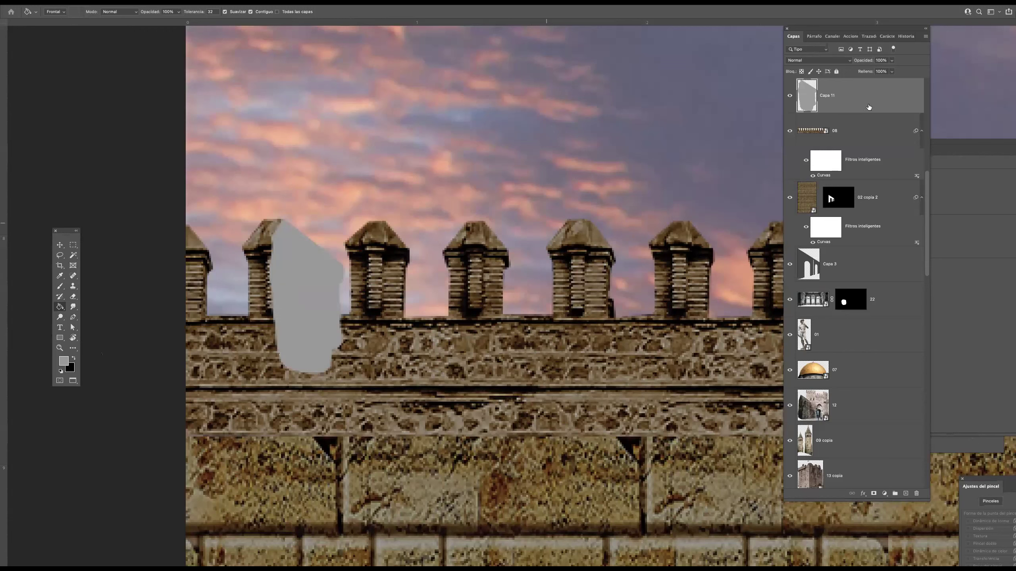
- Move the grey shape layer Capa 11 below the battlement layer 08 and lock its transparent pixels
drag(851, 123, 844, 194)
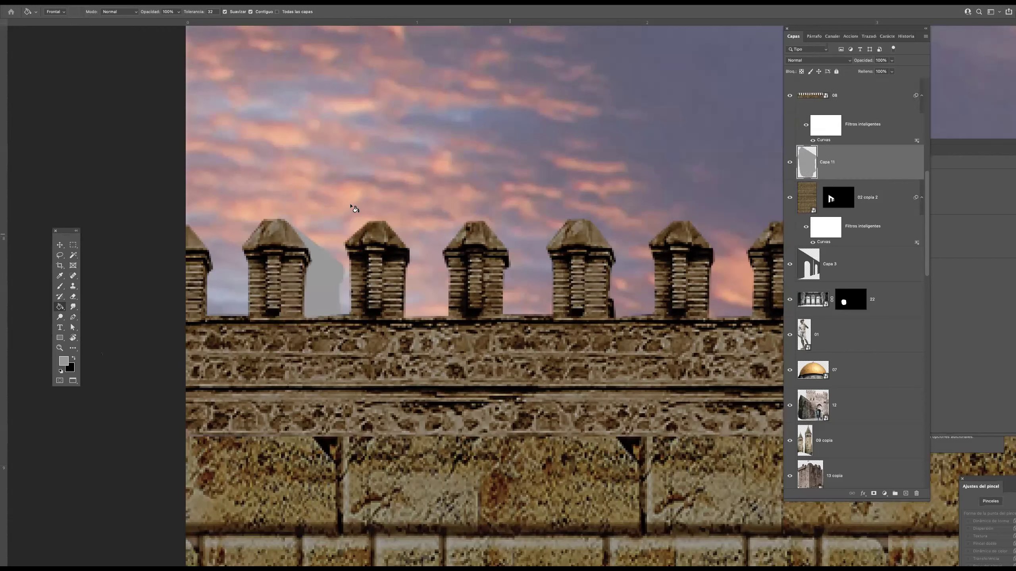
click(60, 286)
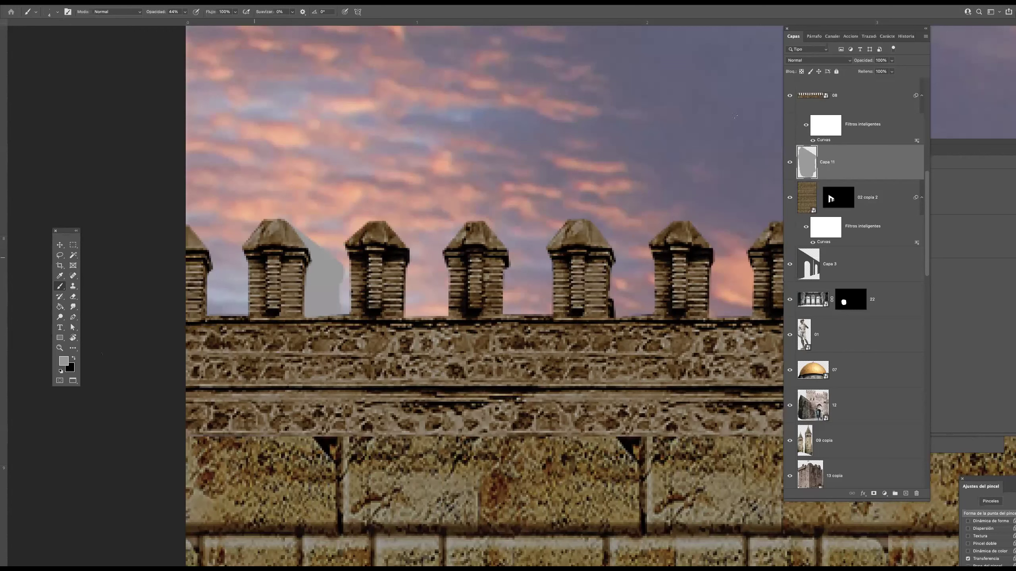
click(802, 72)
- Shade the grey shape beside the first merlon with dark and light brush strokes, and colorize it with hue 40 and saturation 25
drag(314, 268, 311, 297)
click(73, 359)
drag(343, 323, 302, 324)
mouse_move(302, 274)
mouse_down()
mouse_move(265, 272)
mouse_move(358, 298)
mouse_move(284, 251)
mouse_move(357, 289)
mouse_up()
mouse_move(305, 264)
mouse_down()
mouse_move(345, 283)
mouse_move(339, 299)
mouse_up()
drag(305, 297, 339, 310)
mouse_move(309, 248)
mouse_down()
mouse_move(339, 263)
mouse_move(343, 284)
mouse_up()
drag(374, 248, 337, 249)
key(ctrl+u)
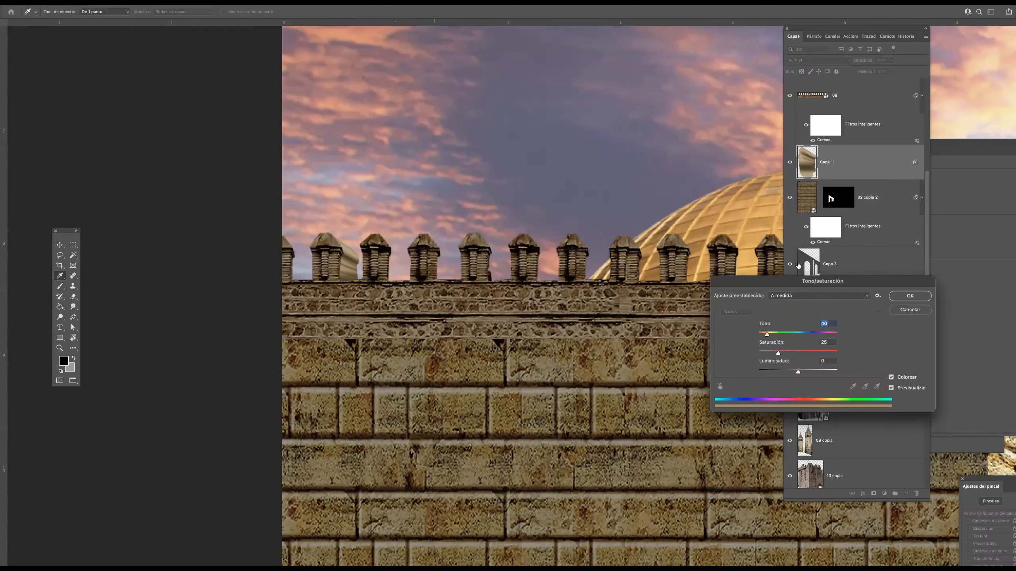
click(910, 294)
- Duplicate the shaded merlon side along the front wall and align each copy behind the next merlon toward the dome
drag(325, 254, 507, 283)
drag(508, 283, 629, 292)
drag(624, 292, 628, 225)
scroll(470, 250, right, 2)
key(super+j)
key(super+j)
scroll(416, 229, right, 5)
scroll(416, 229, down, 1)
drag(546, 238, 410, 246)
- Add further copies of the shaded merlon side behind the remaining merlons in front of the golden dome
key(super+j)
scroll(556, 239, up, 5)
scroll(334, 259, up, 2)
key(super+j)
key(super+j)
key(super+j)
drag(533, 245, 516, 240)
drag(648, 249, 635, 238)
drag(634, 247, 462, 252)
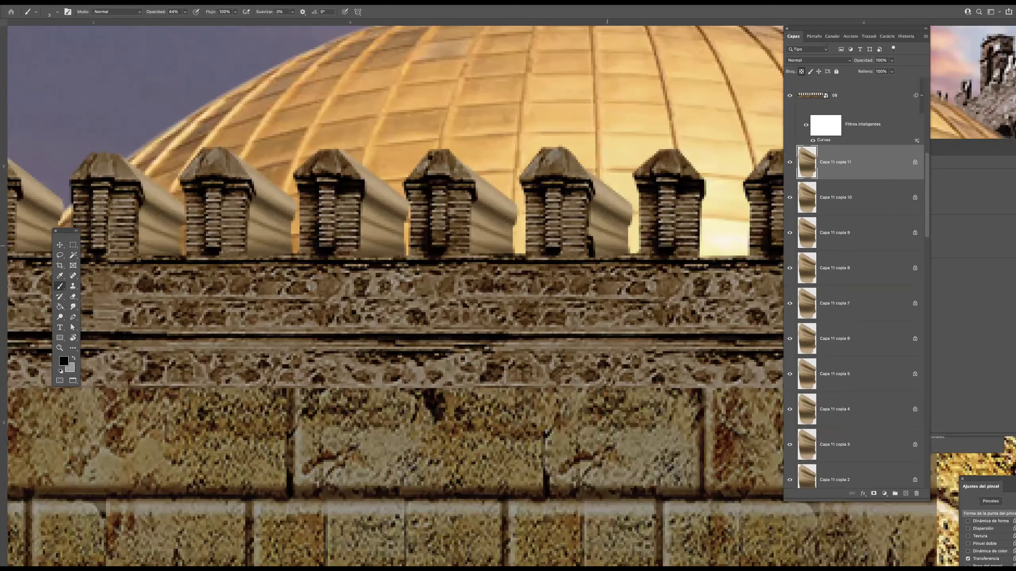
scroll(395, 296, right, 4)
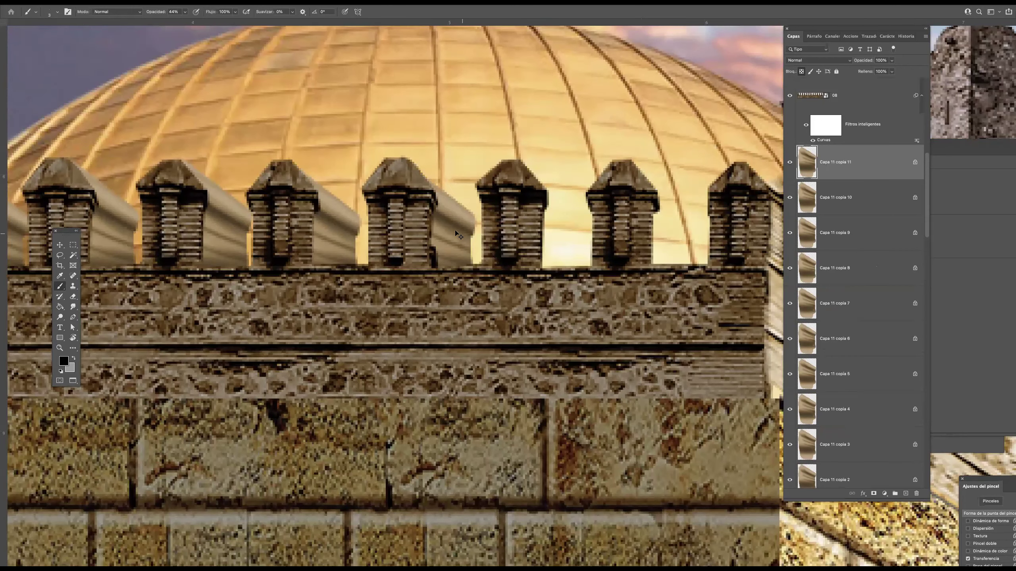
key(v)
drag(567, 233, 404, 197)
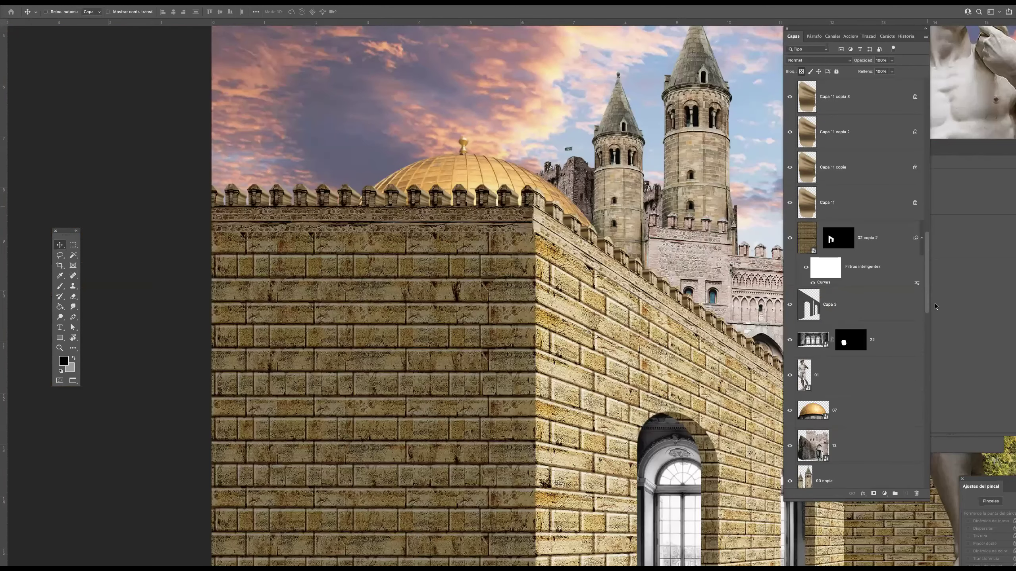
- Select all the Capa 11 merlon-side layers and check the battlements within the whole composition
scroll(869, 266, up, 2)
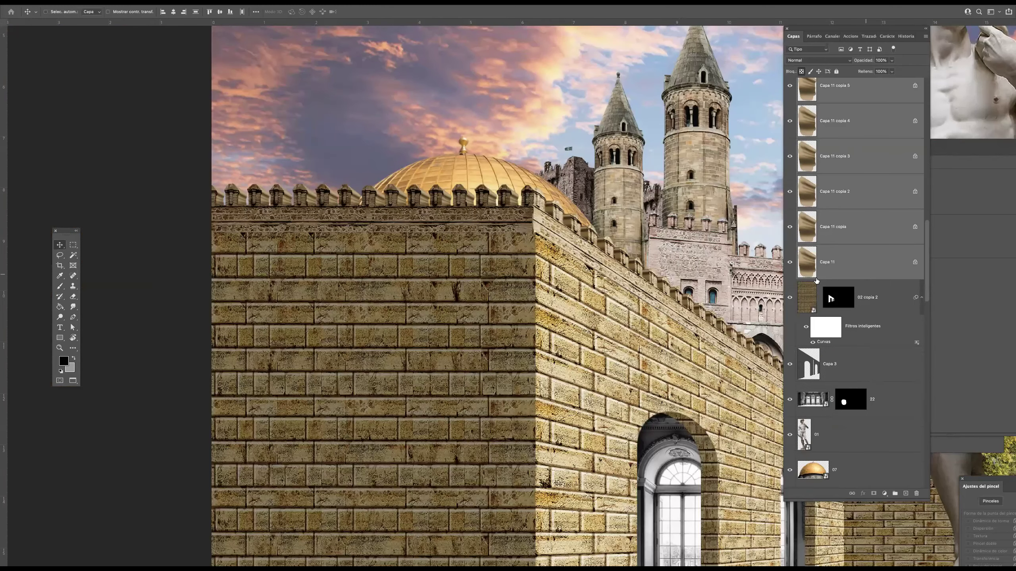
alt+click(461, 215)
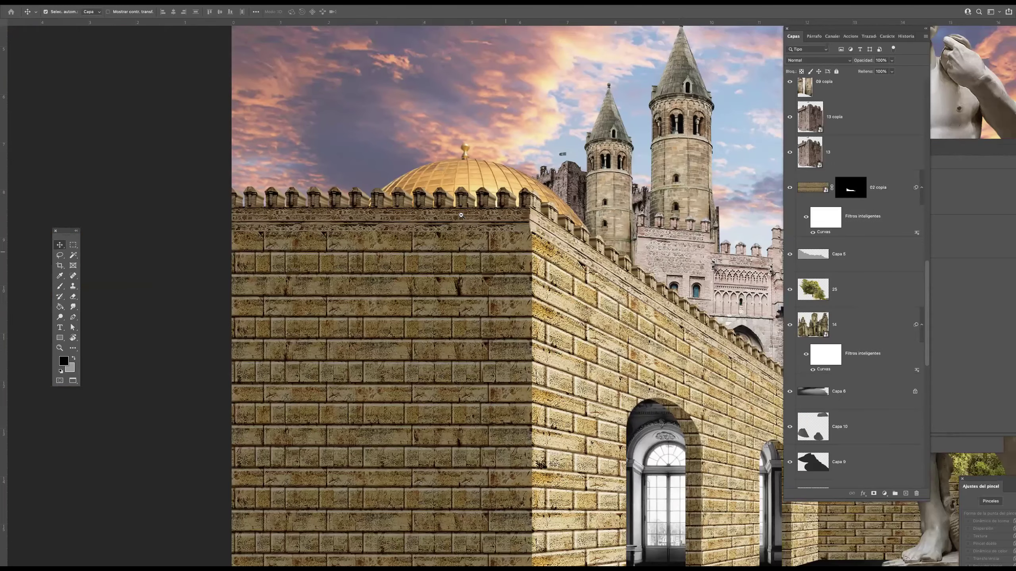
alt+click(427, 353)
alt+click(464, 341)
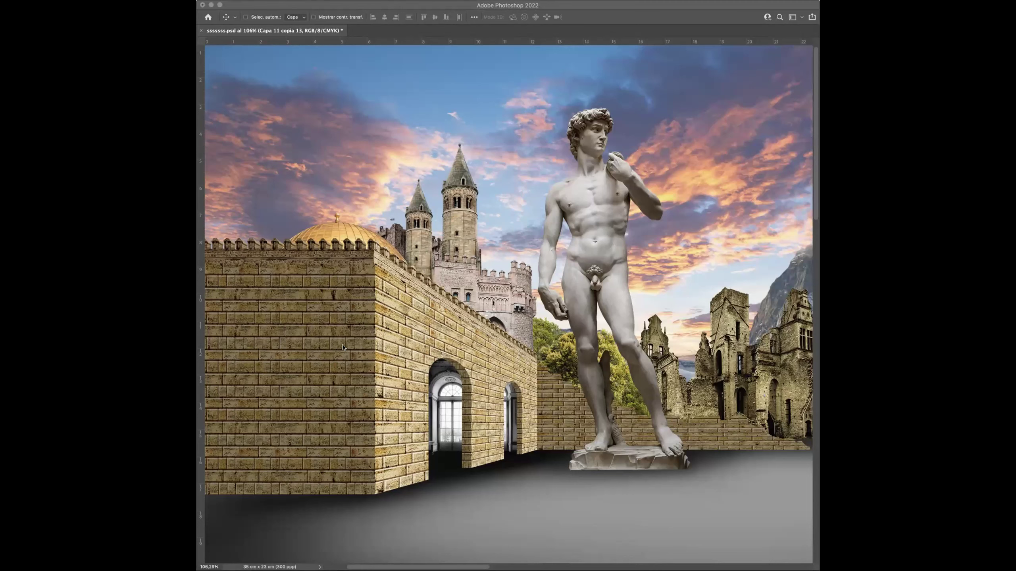
key(Return)
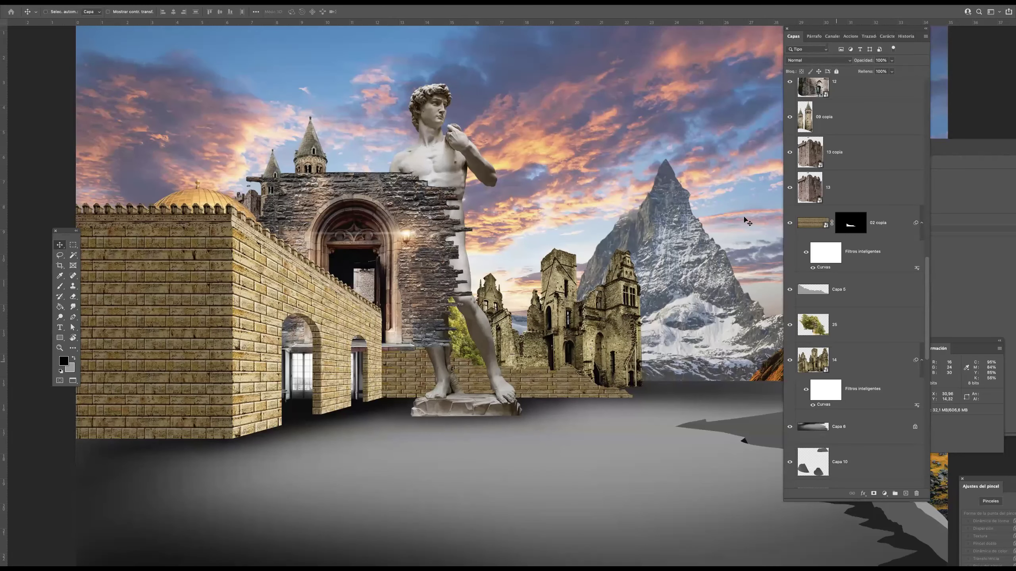
- Raise the stone doorway layer 10 to just below Capa 5 copia and place the doorway on the front wall
scroll(864, 104, up, 10)
drag(857, 60, 841, 124)
drag(709, 160, 709, 160)
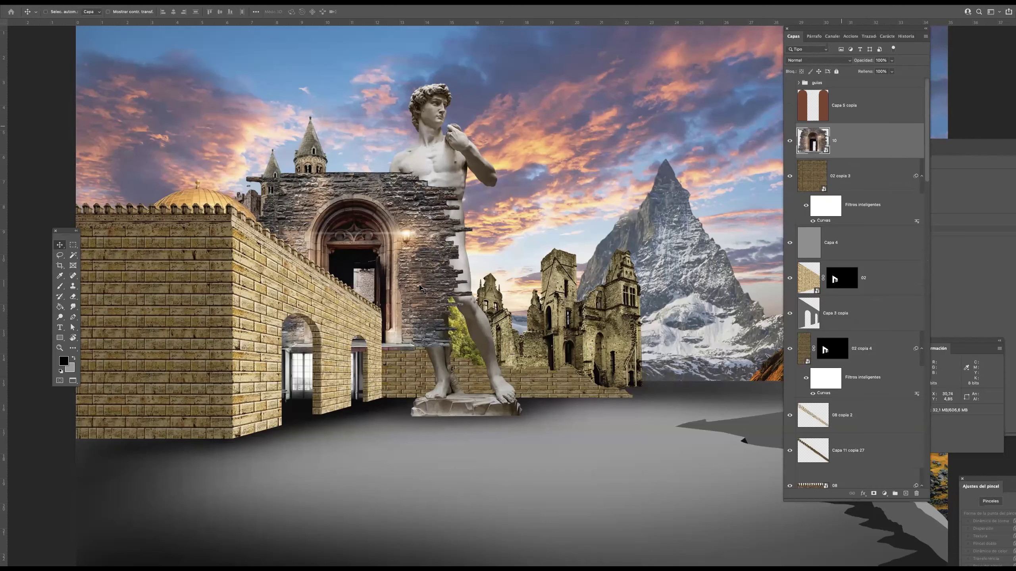
drag(165, 380, 181, 384)
drag(182, 385, 438, 356)
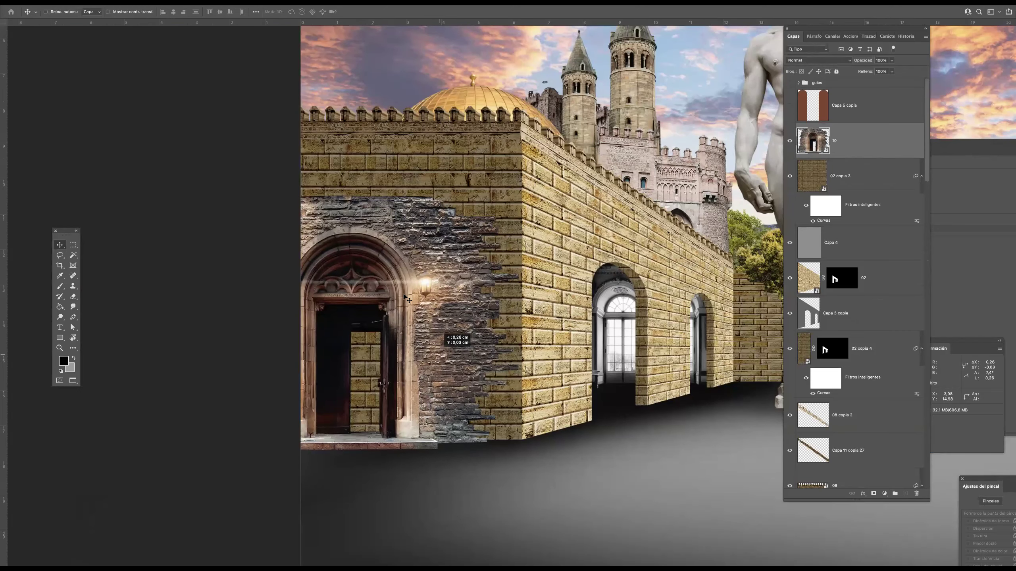
- Transform the doorway image to a narrower width so the whole arch fits on the front wall
key(super+t)
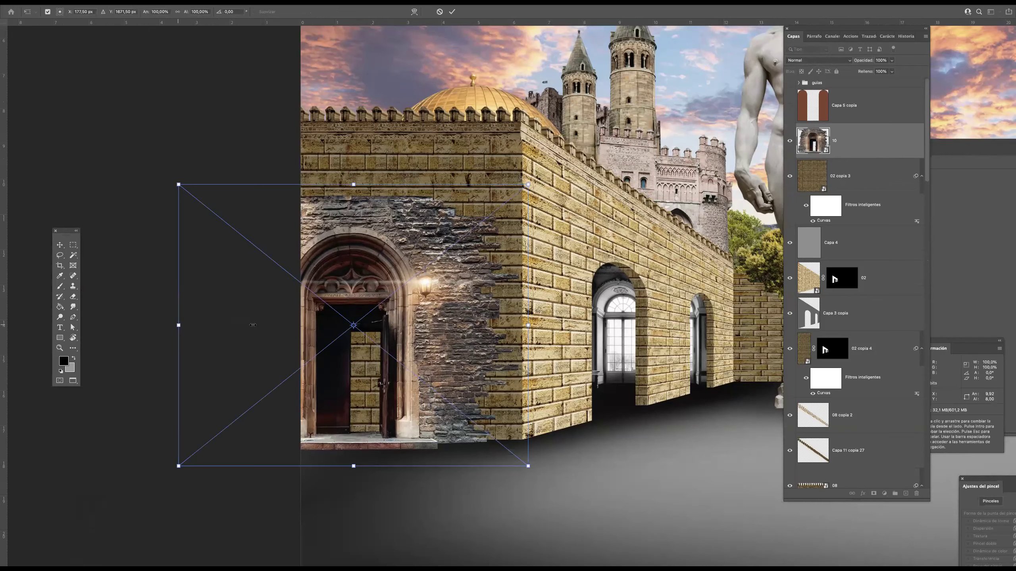
drag(253, 325, 252, 325)
drag(488, 341, 490, 320)
key(Return)
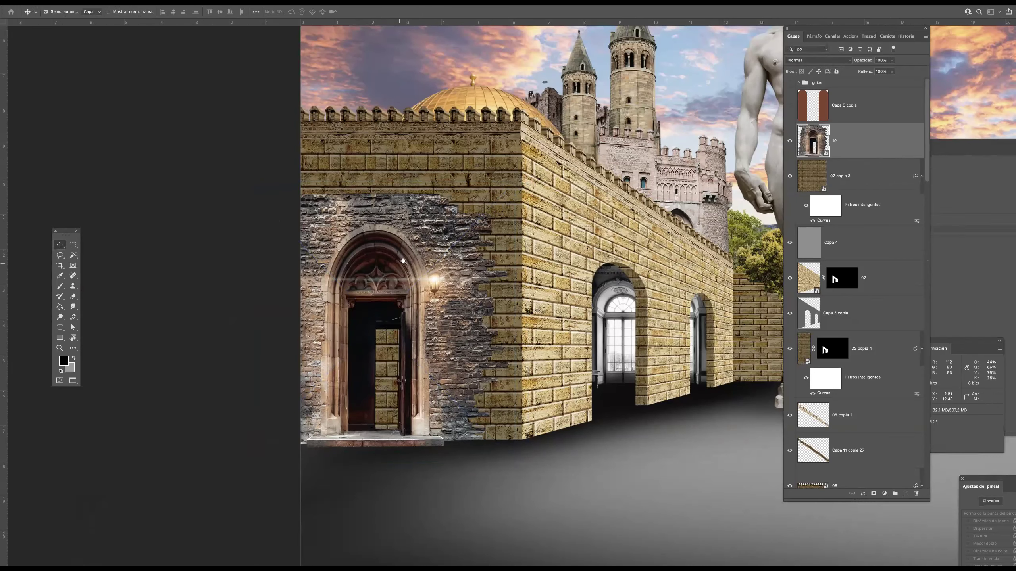
- Add a layer mask to the doorway layer and choose the Kyle concept "Mezcla de" textured brush for painting it
scroll(403, 260, up, 1)
click(874, 494)
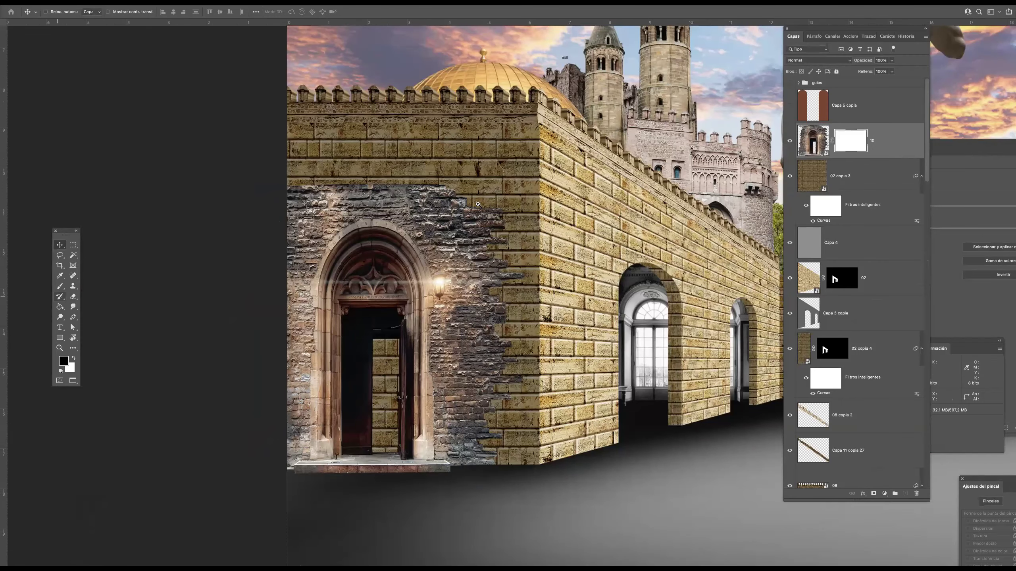
click(60, 286)
scroll(459, 206, up, 3)
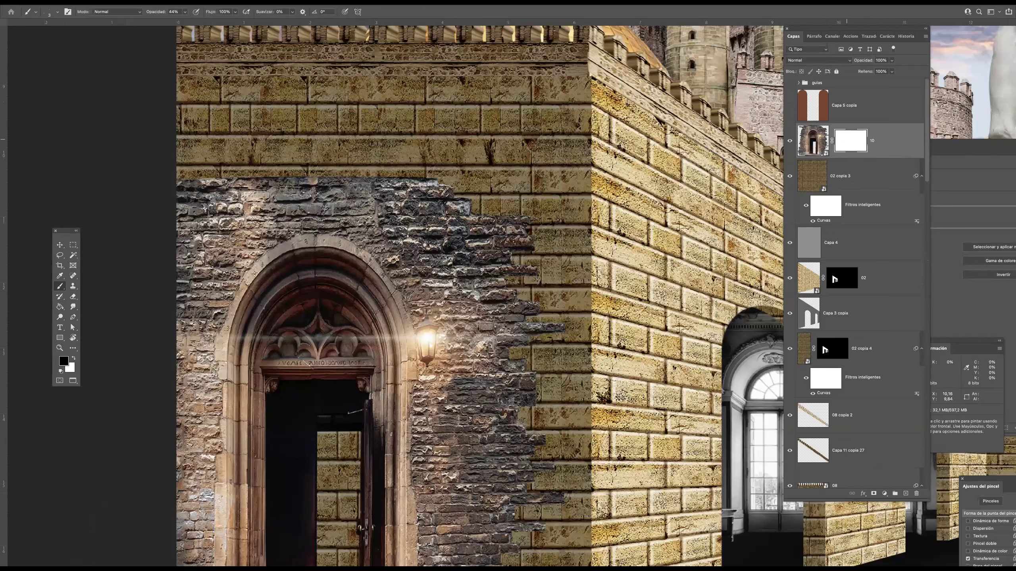
drag(383, 175, 394, 175)
click(56, 13)
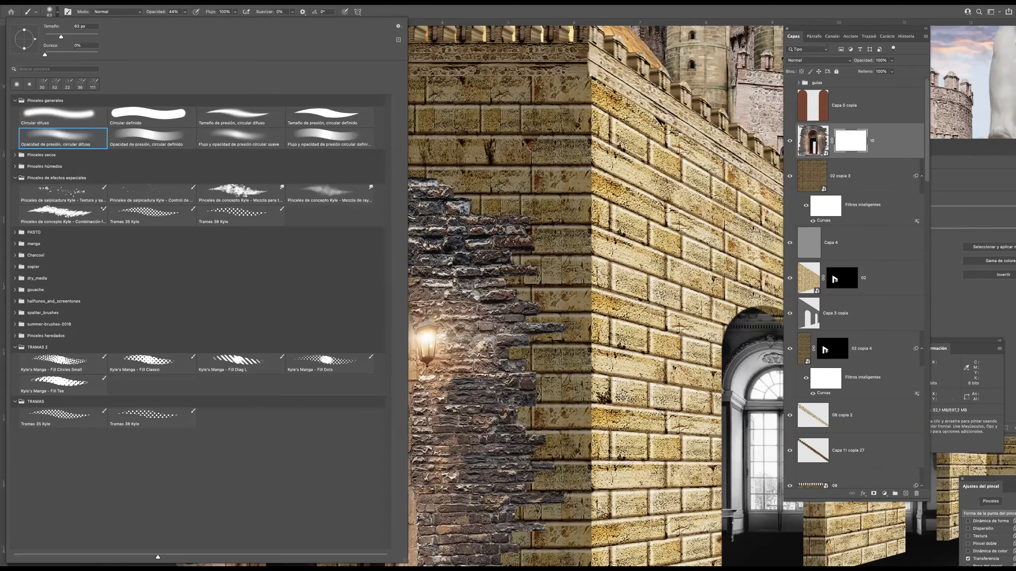
double_click(355, 186)
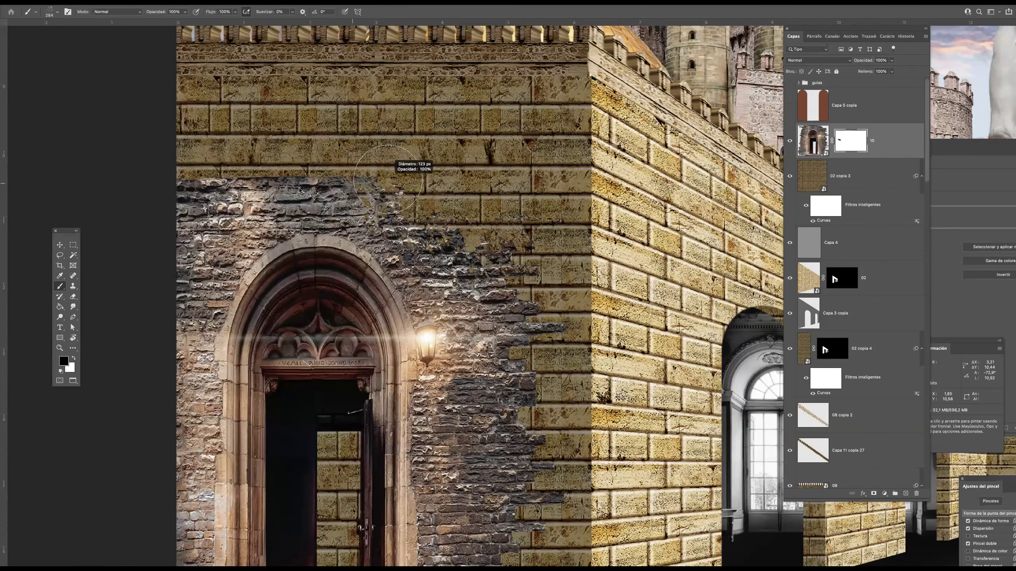
- Mask out the rough stones above and to the left of the door arch with a smaller black textured brush
drag(384, 186, 120, 202)
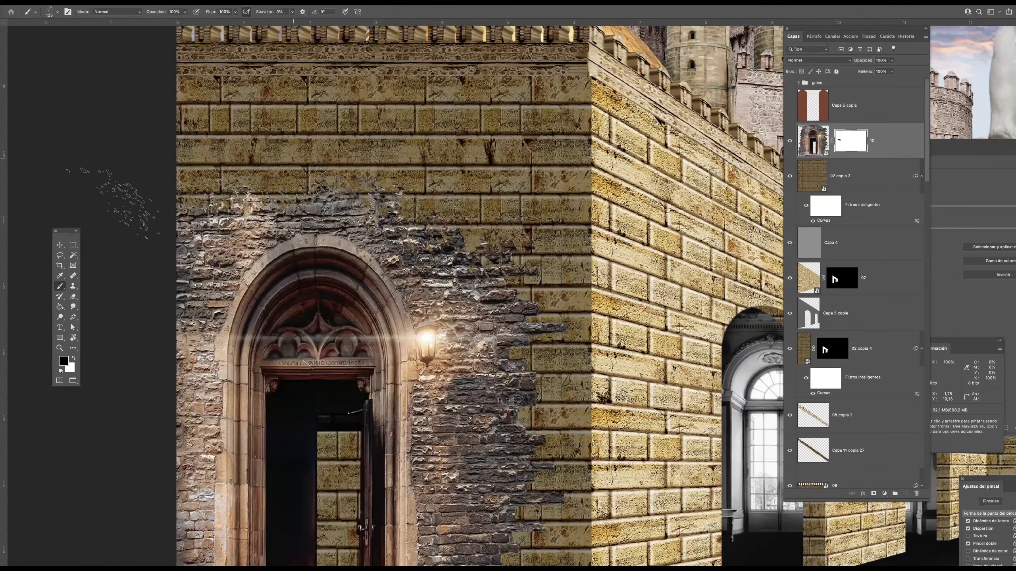
drag(320, 196, 120, 228)
drag(102, 276, 81, 276)
mouse_move(232, 227)
mouse_down()
mouse_move(188, 238)
mouse_move(260, 191)
mouse_up()
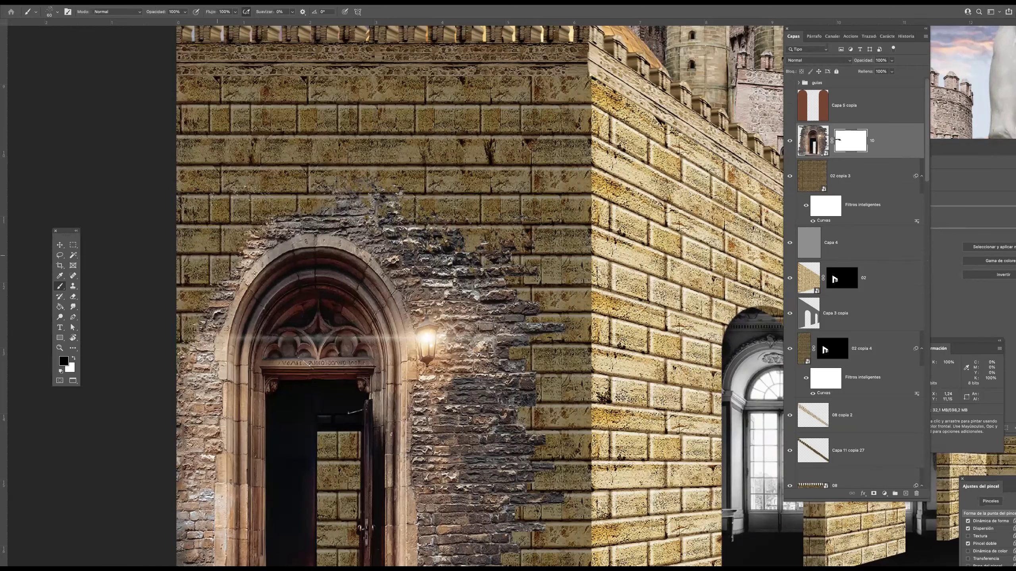
- Set the brush opacity to 58% and blend the stones right of the doorway into the brick wall on the mask
click(185, 12)
drag(186, 21, 167, 21)
drag(412, 238, 467, 282)
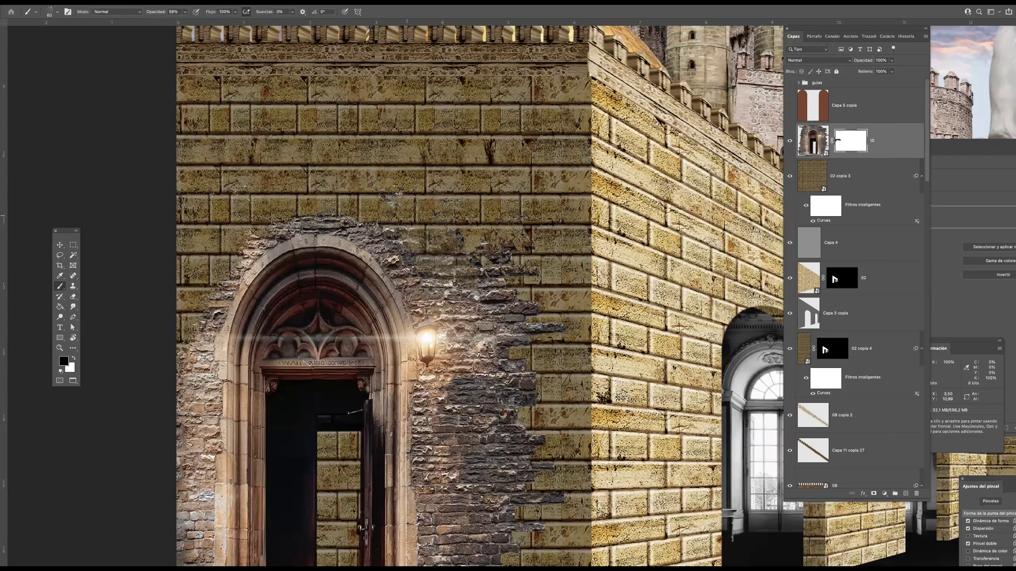
mouse_move(407, 218)
mouse_down()
mouse_move(536, 280)
mouse_move(467, 294)
mouse_move(488, 382)
mouse_up()
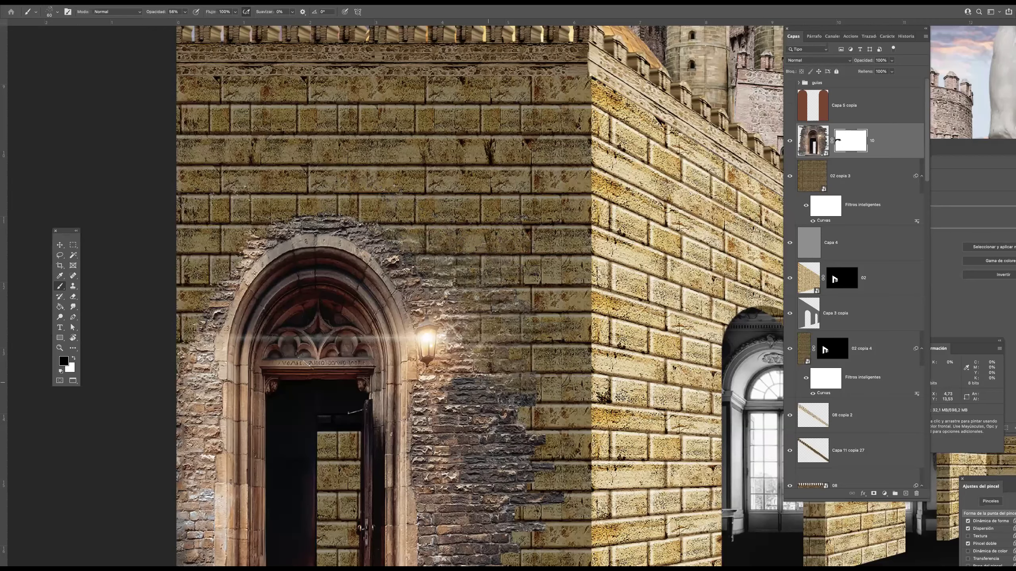
drag(532, 307, 518, 263)
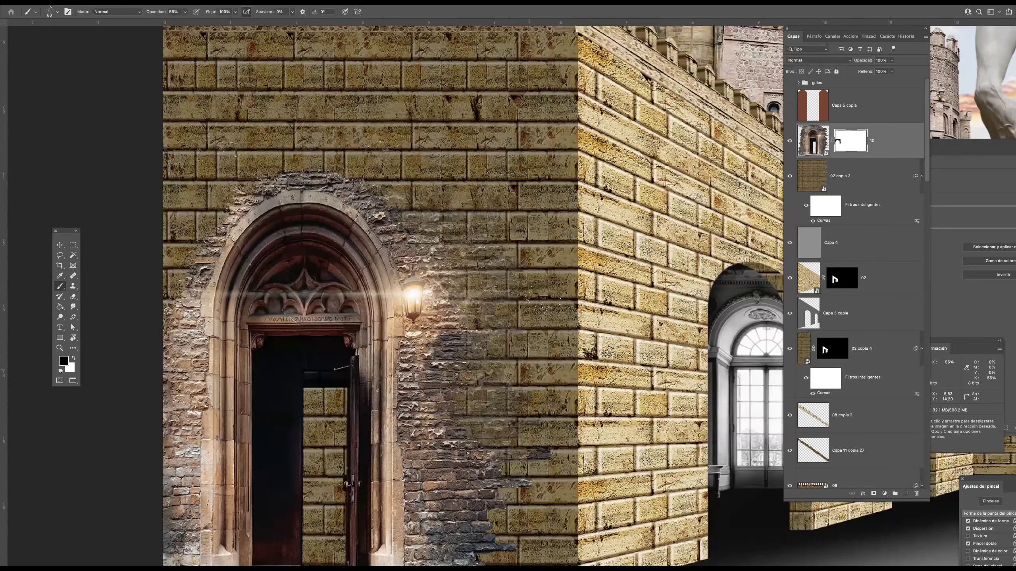
drag(529, 371, 514, 255)
mouse_move(520, 338)
mouse_down()
mouse_move(476, 447)
mouse_move(452, 418)
mouse_move(438, 364)
mouse_move(396, 336)
mouse_move(396, 299)
mouse_up()
drag(434, 269, 400, 271)
drag(450, 212, 401, 210)
drag(398, 142, 432, 140)
- Soften the stones along the doorway's left edge on the mask with a small brush
mouse_move(157, 244)
mouse_down()
mouse_move(182, 194)
mouse_move(169, 276)
mouse_up()
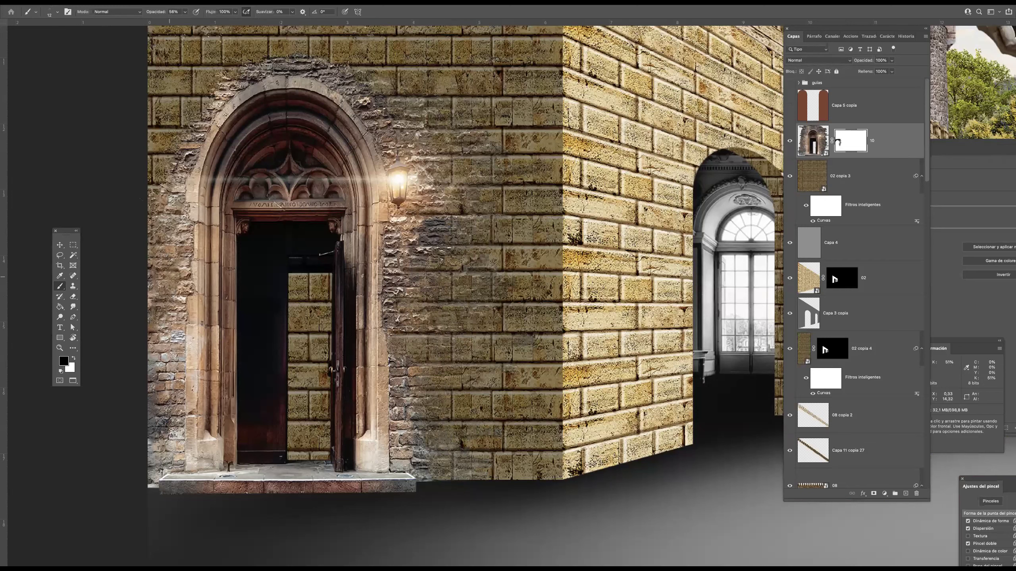
drag(141, 198, 142, 201)
mouse_move(172, 340)
mouse_down()
mouse_move(174, 406)
mouse_move(145, 465)
mouse_up()
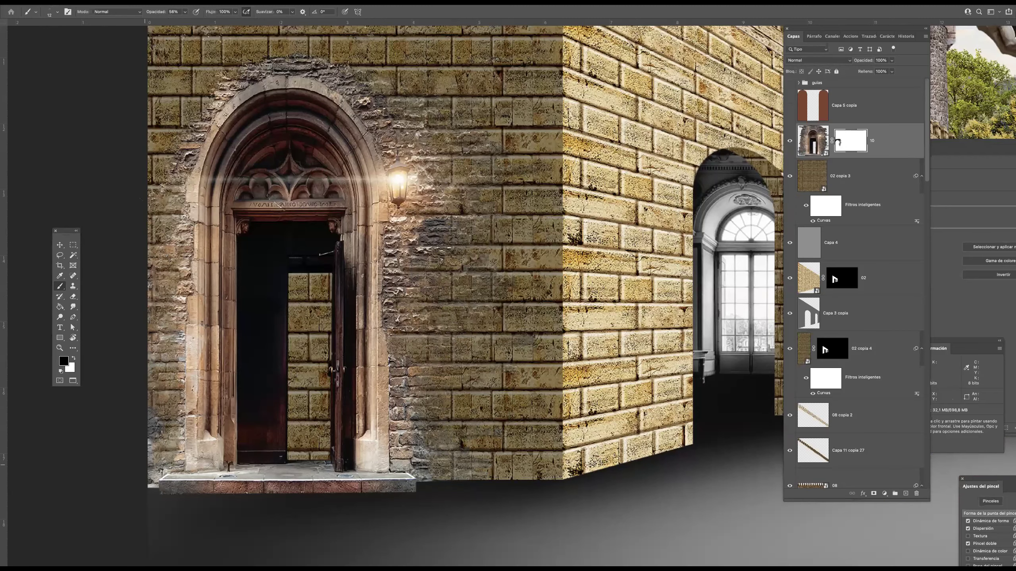
drag(176, 196, 172, 254)
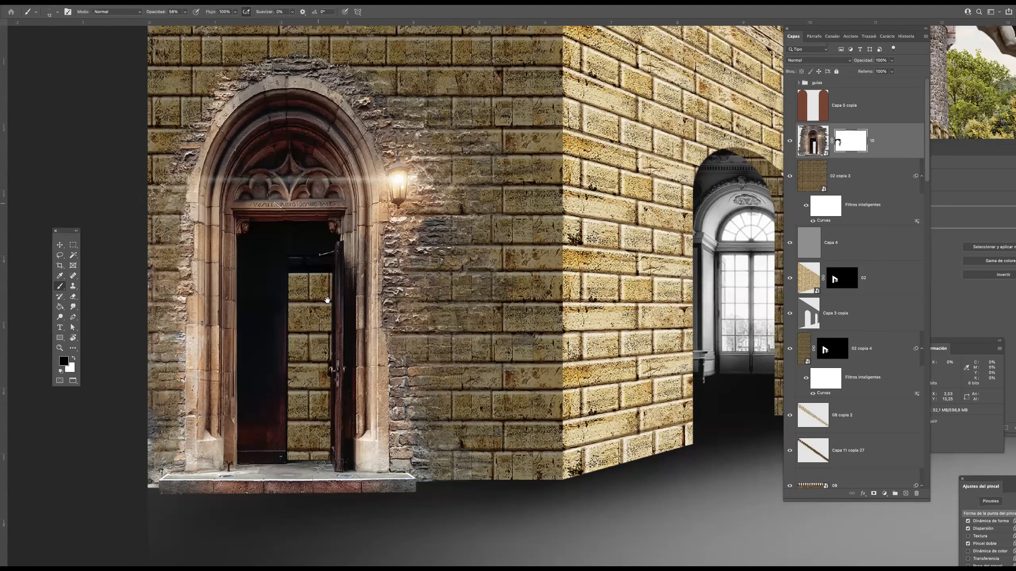
- Colorize the doorway image with a Hue/Saturation adjustment at hue 43 and saturation 25
key(super+0)
click(813, 140)
key(super+u)
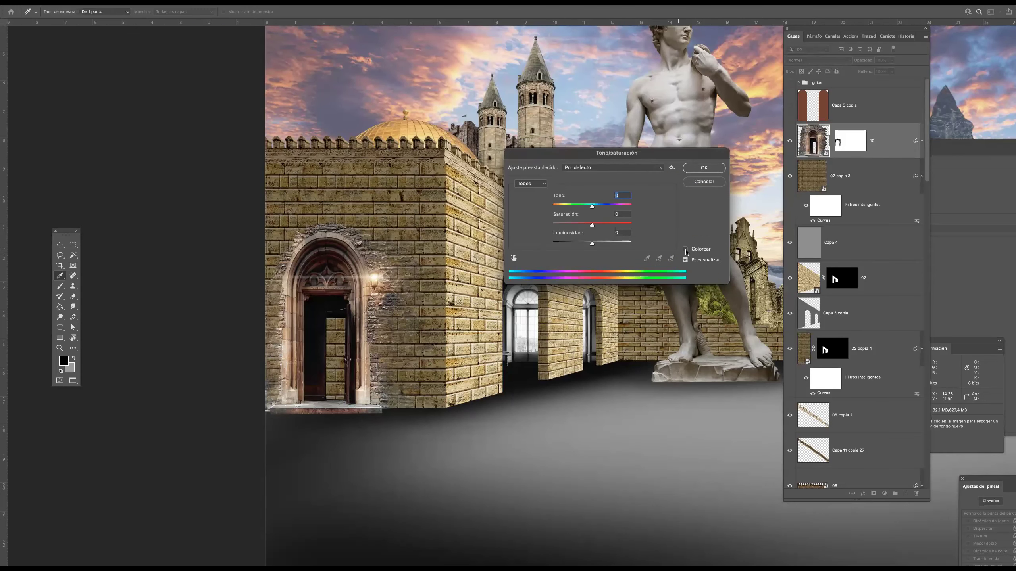
click(685, 250)
drag(557, 206, 562, 209)
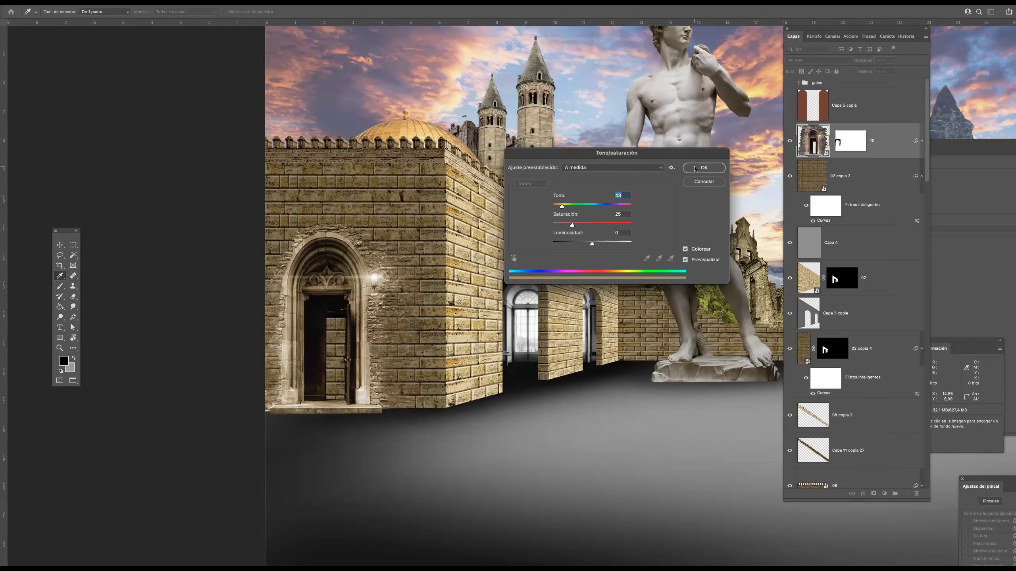
click(704, 169)
- Outline the open door gap with the Lasso on a new layer, place that layer beneath the doorway layer, and fill it with black
key(b)
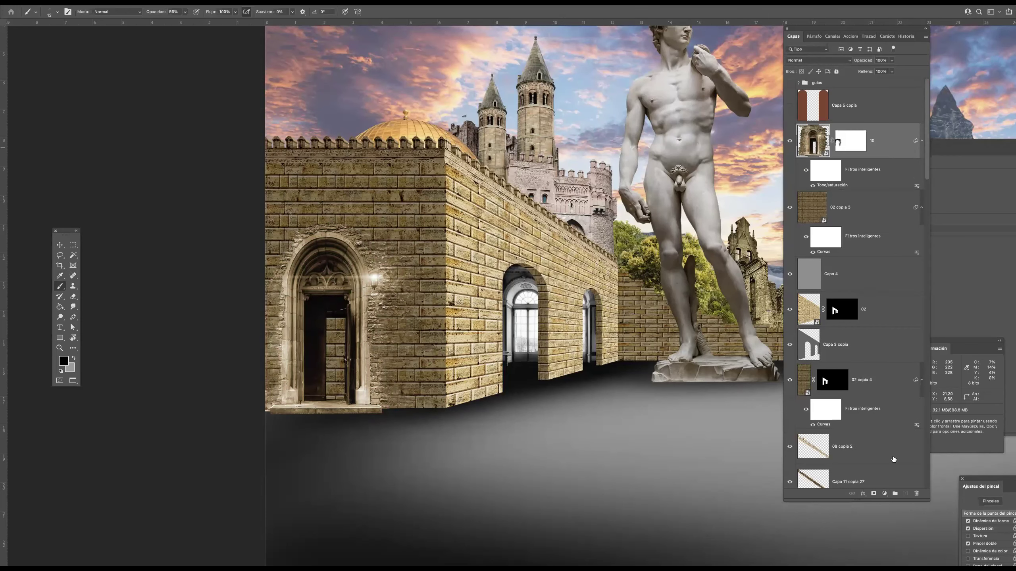
click(350, 344)
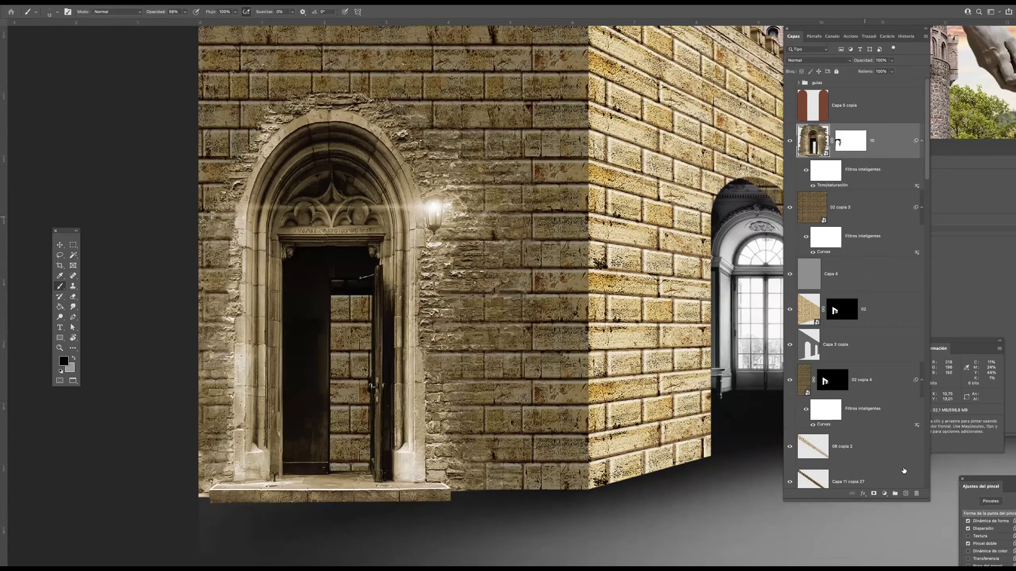
click(905, 494)
key(l)
mouse_move(323, 473)
mouse_down()
mouse_move(390, 478)
mouse_move(384, 246)
mouse_move(301, 416)
mouse_move(318, 475)
mouse_up()
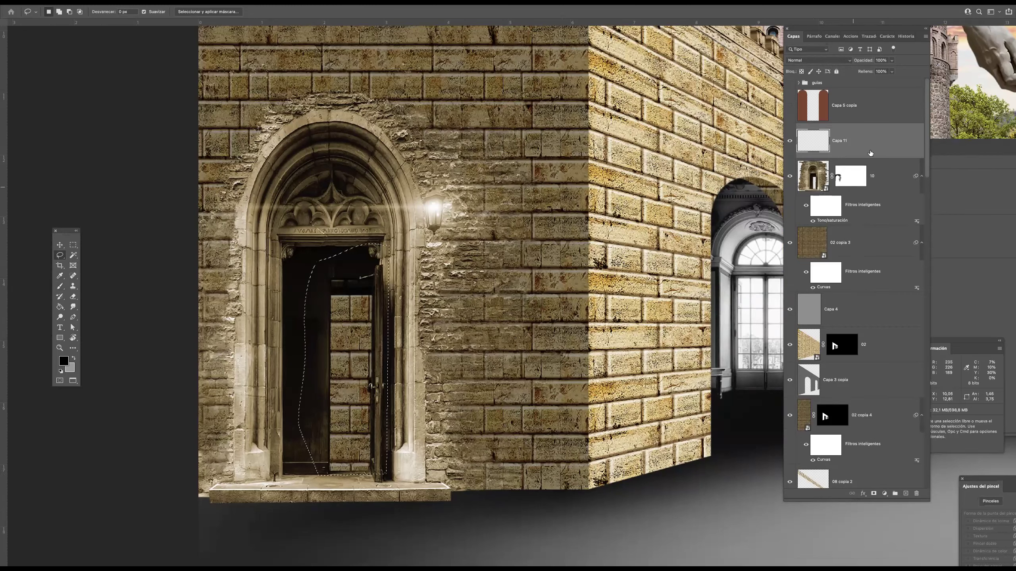
drag(870, 152, 869, 190)
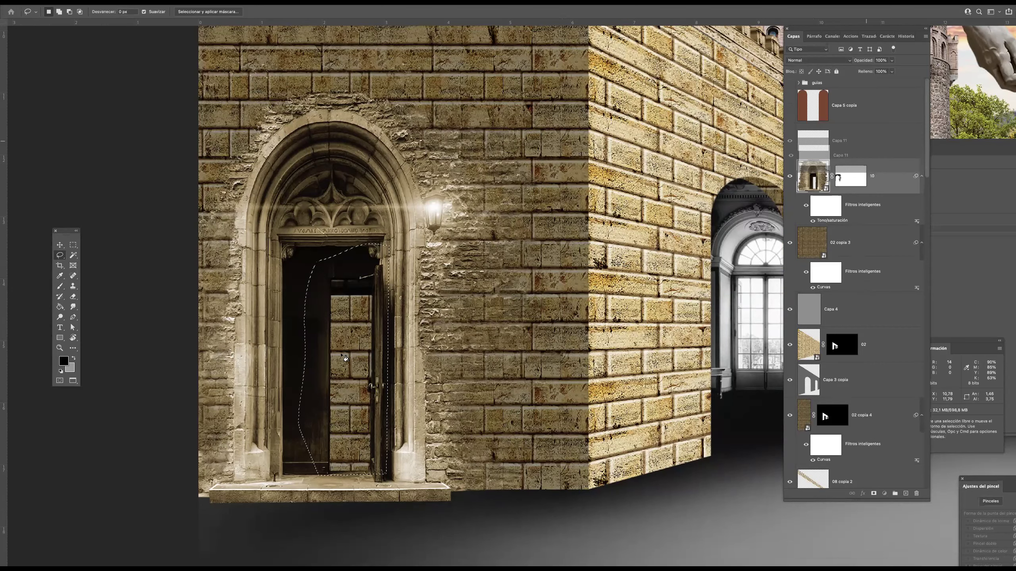
key(super+d)
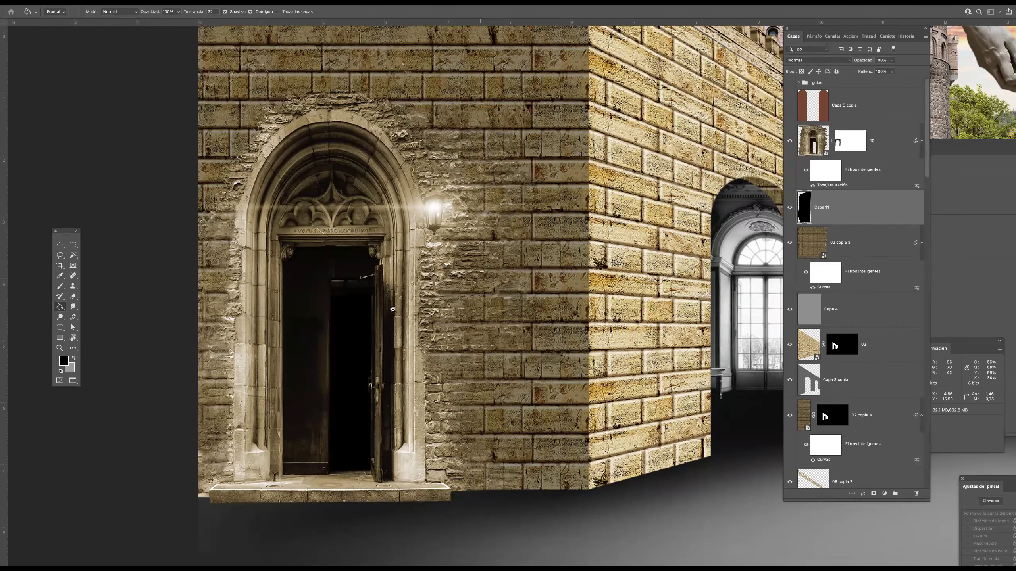
scroll(443, 291, down, 5)
key(Tab)
scroll(334, 346, up, 2)
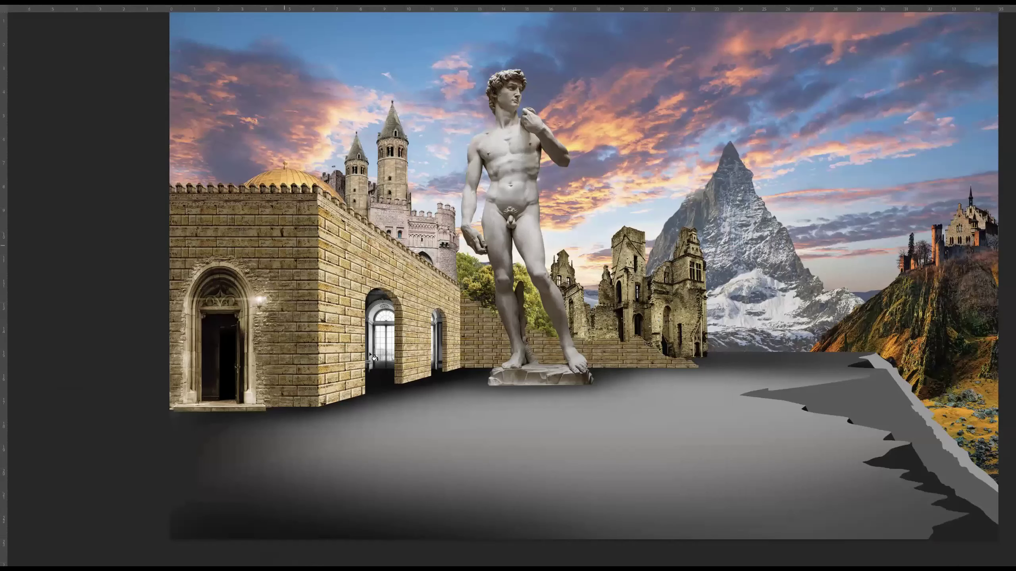
key(v)
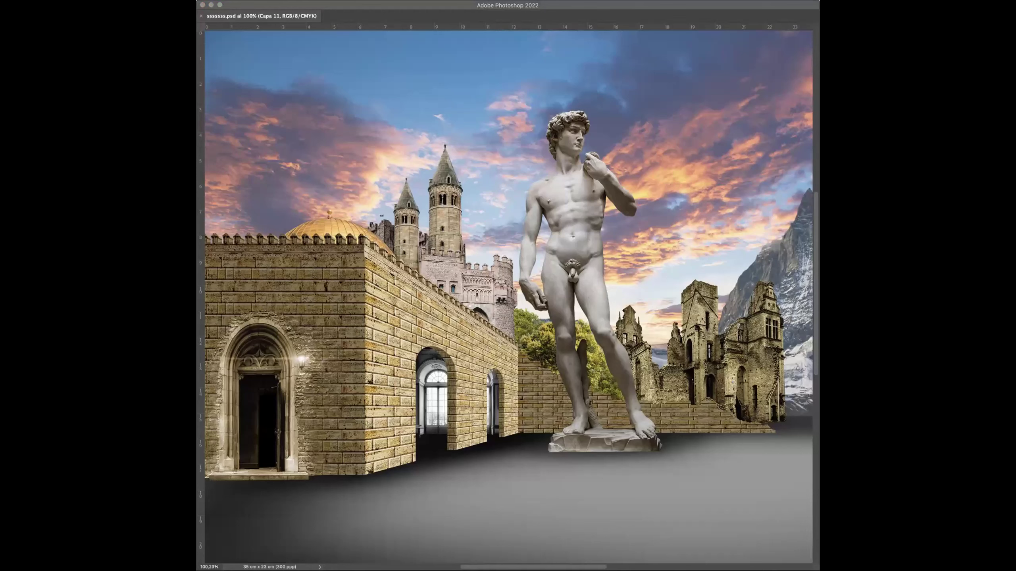
- Paste the pink marble image 03 into the composition, position it over the upper-left sky, and move its layer above Capa 5 copia
click(376, 236)
key(super+v)
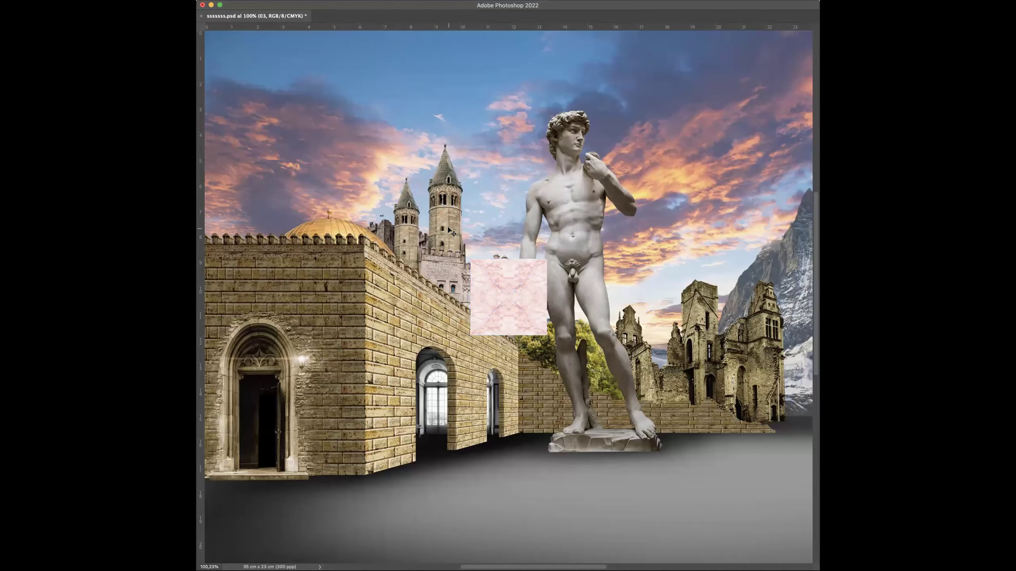
key(f)
drag(407, 276, 217, 80)
drag(228, 124, 313, 173)
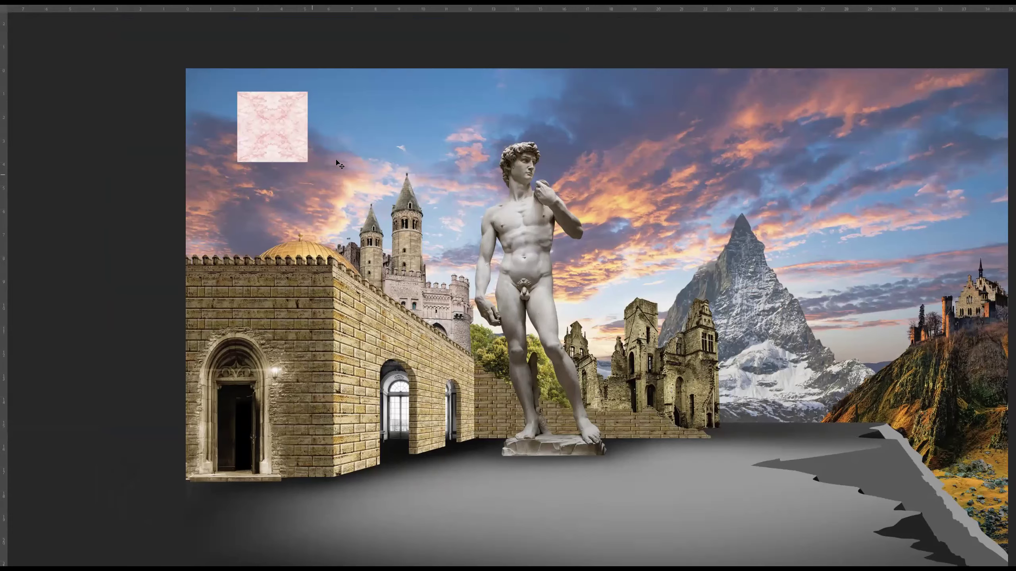
key(super+0)
key(Tab)
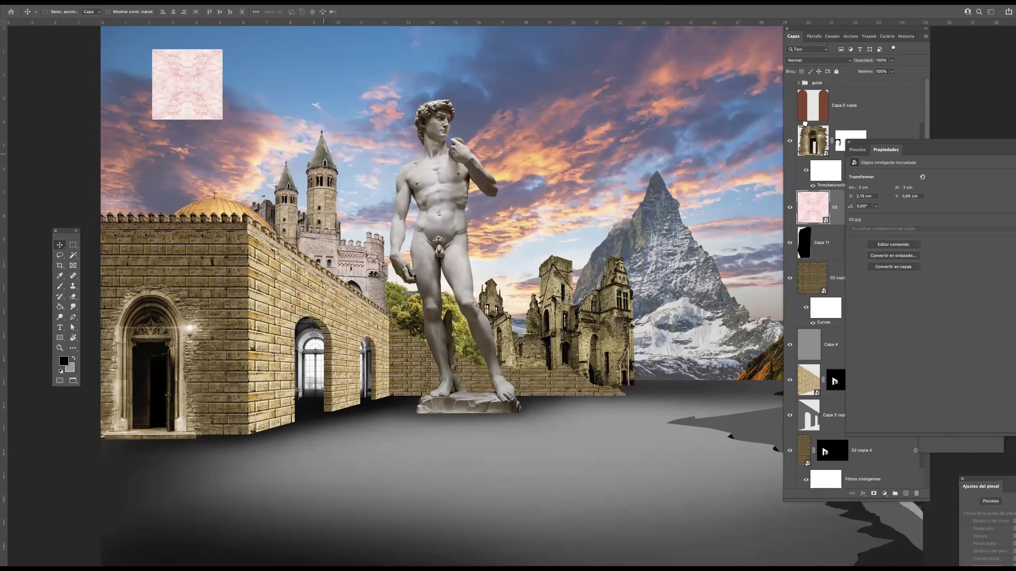
drag(798, 50, 813, 101)
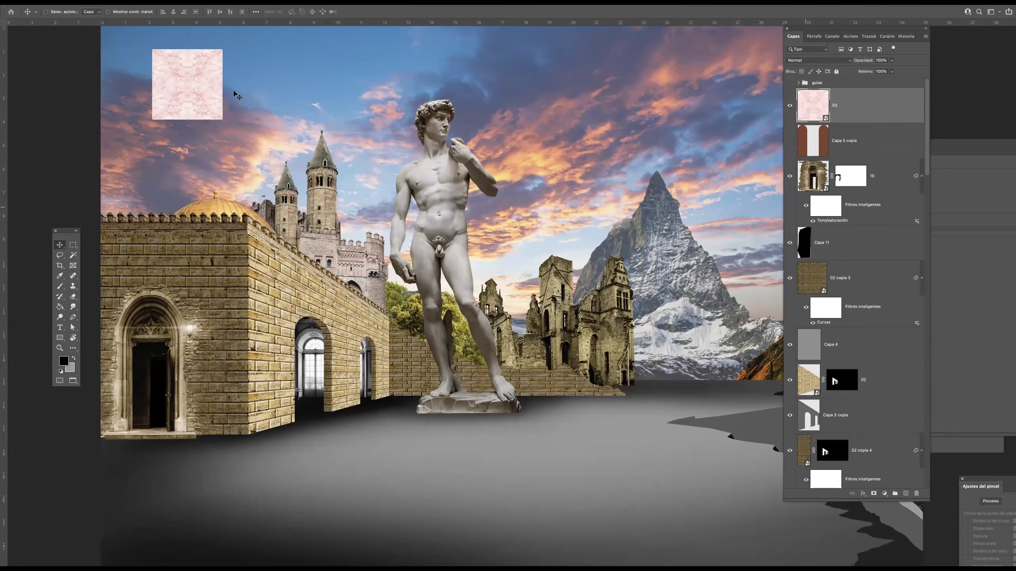
- Duplicate the pink marble tile and place the copy flush against the original's right side
drag(280, 159, 302, 147)
scroll(377, 164, up, 2)
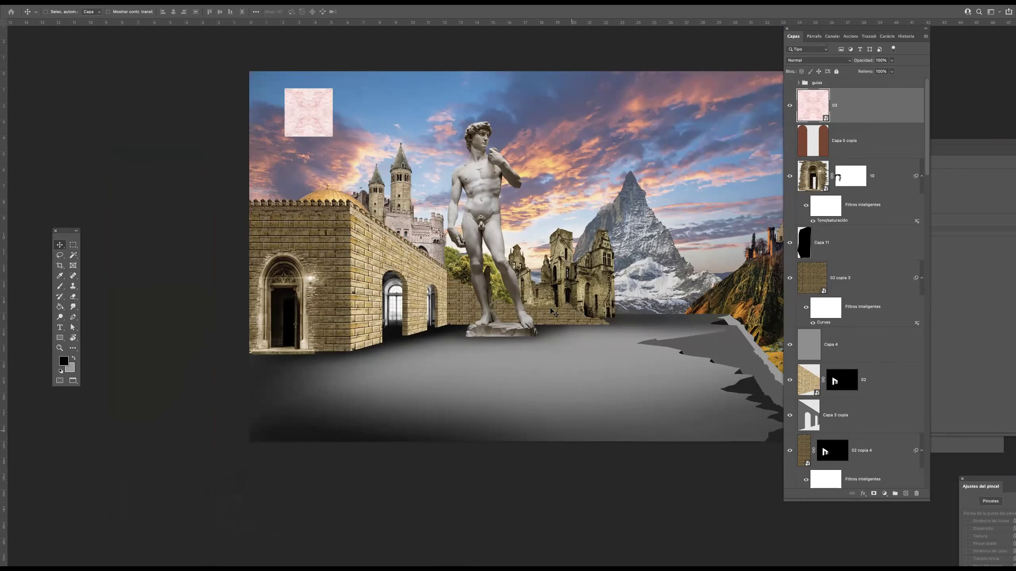
drag(317, 114, 523, 144)
key(ctrl+j)
key(ctrl+t)
key(Return)
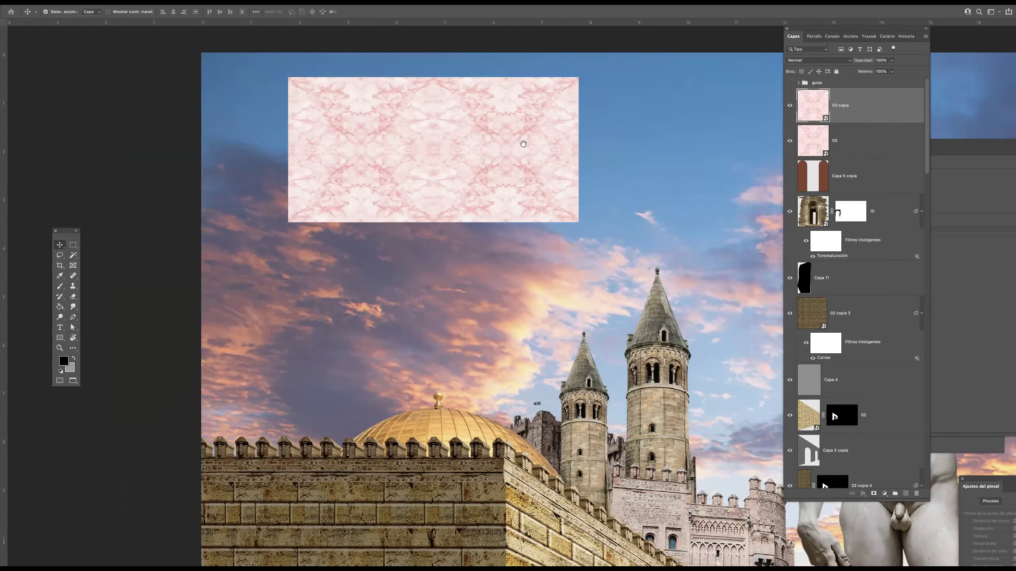
- Convert the original marble tile to black and white with the default settings
key(ctrl+alt+i)
key(Escape)
click(828, 140)
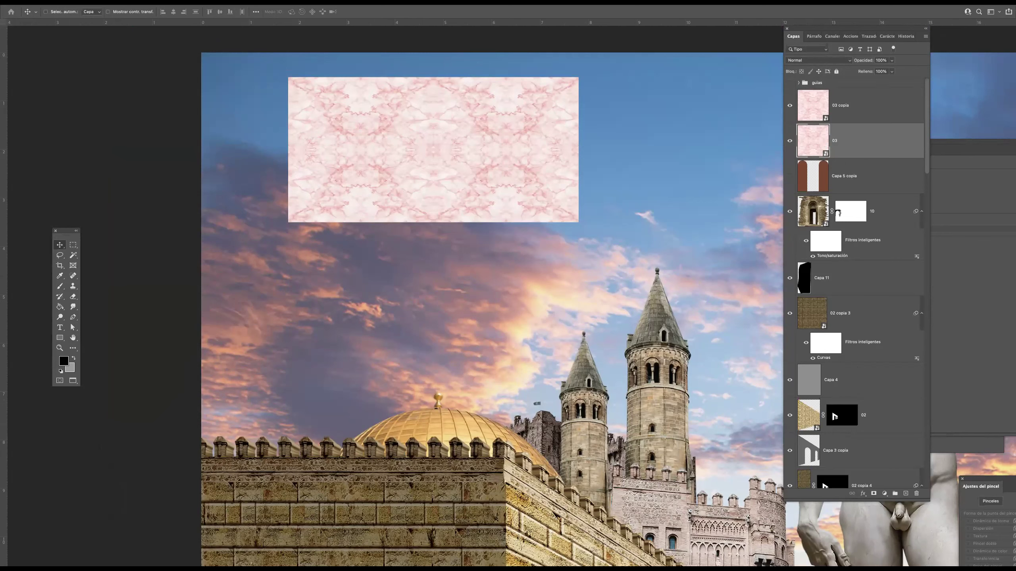
click(119, 2)
mouse_move(129, 21)
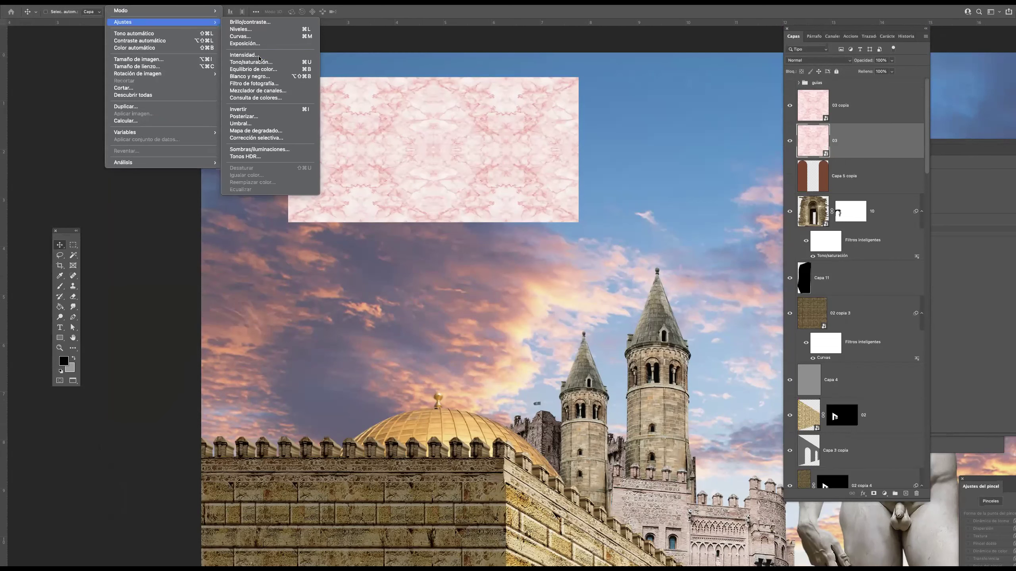
click(256, 77)
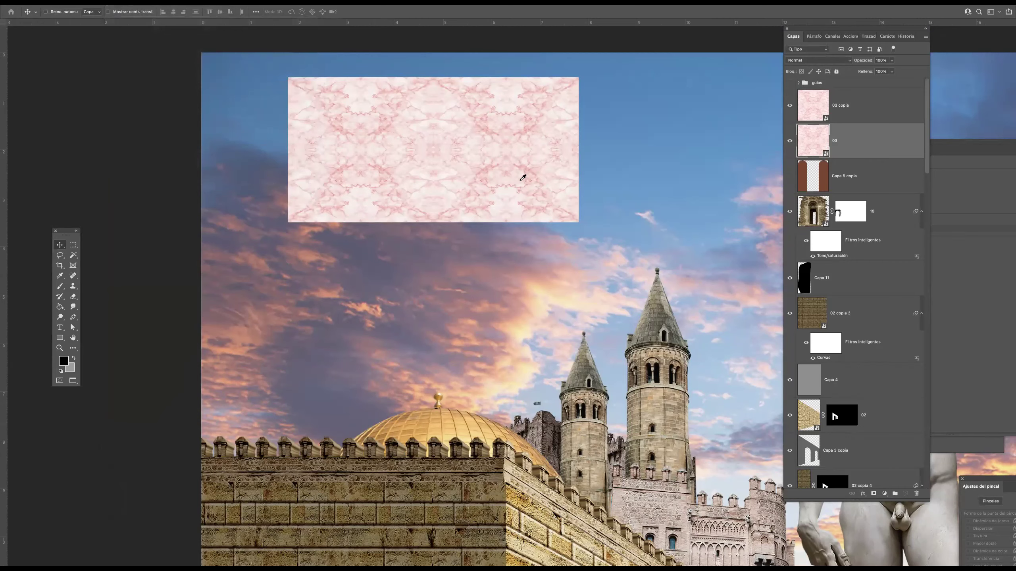
click(583, 139)
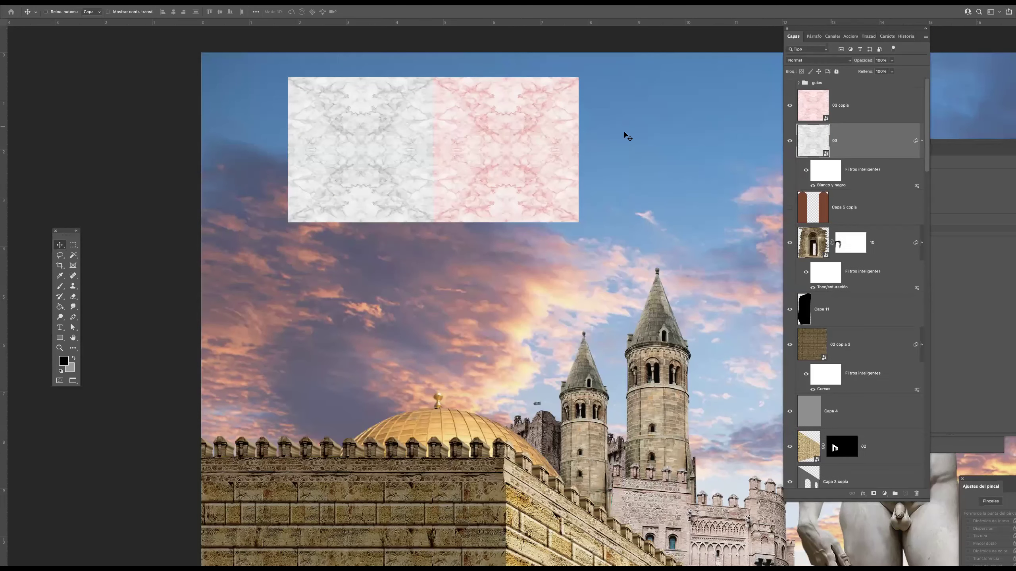
- Apply the same default Black & White adjustment to the duplicated marble tile, layer 03 copia
click(800, 116)
click(127, 2)
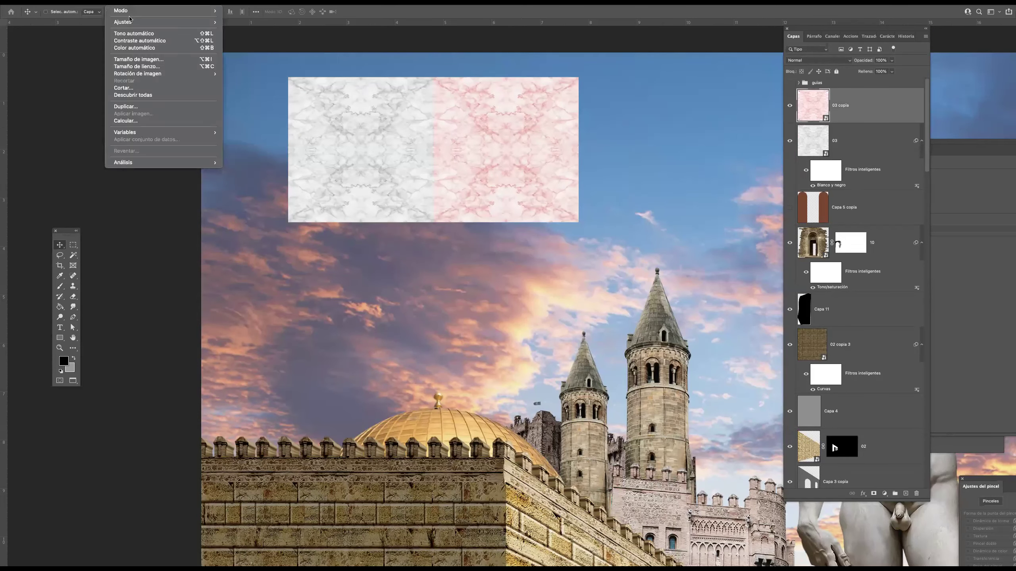
mouse_move(141, 23)
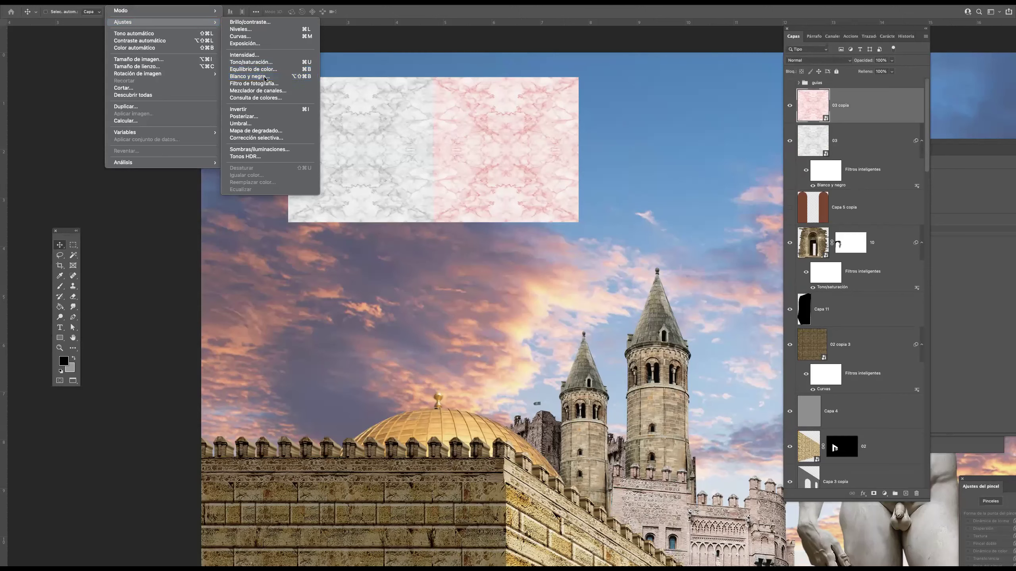
click(261, 77)
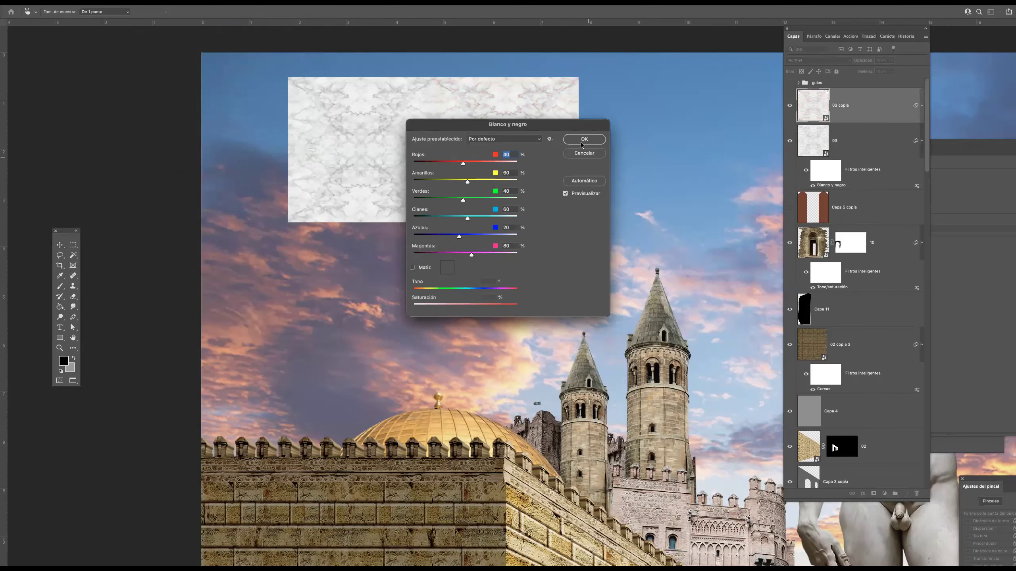
click(585, 140)
- Rasterize both marble tile layers, 03 and 03 copia
shift+click(860, 176)
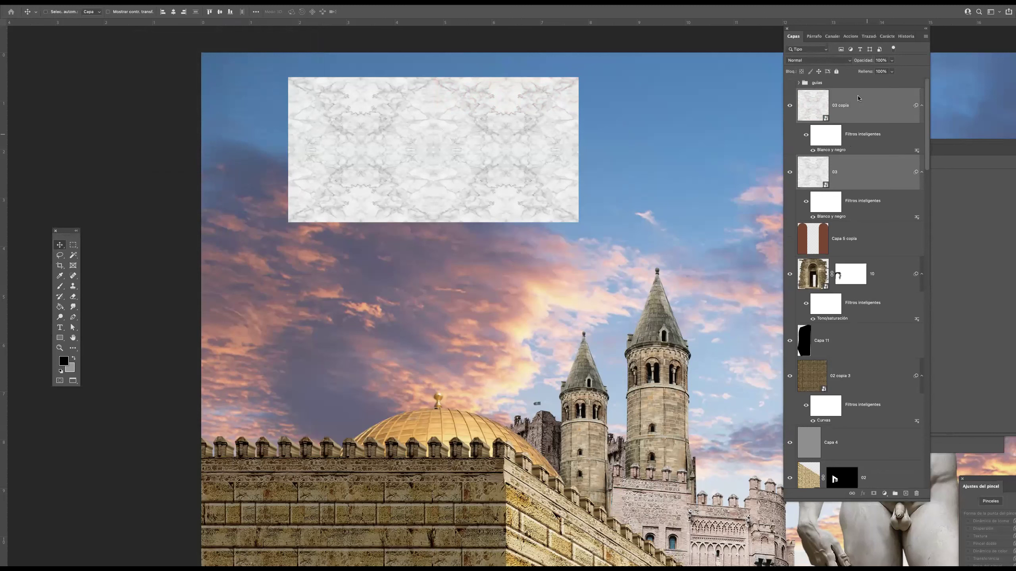
right_click(861, 98)
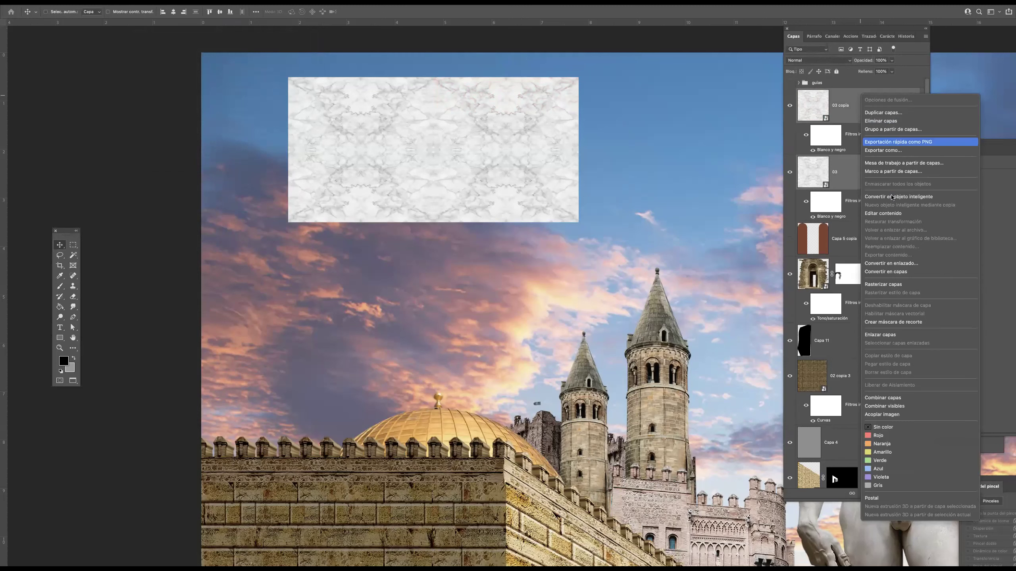
click(887, 284)
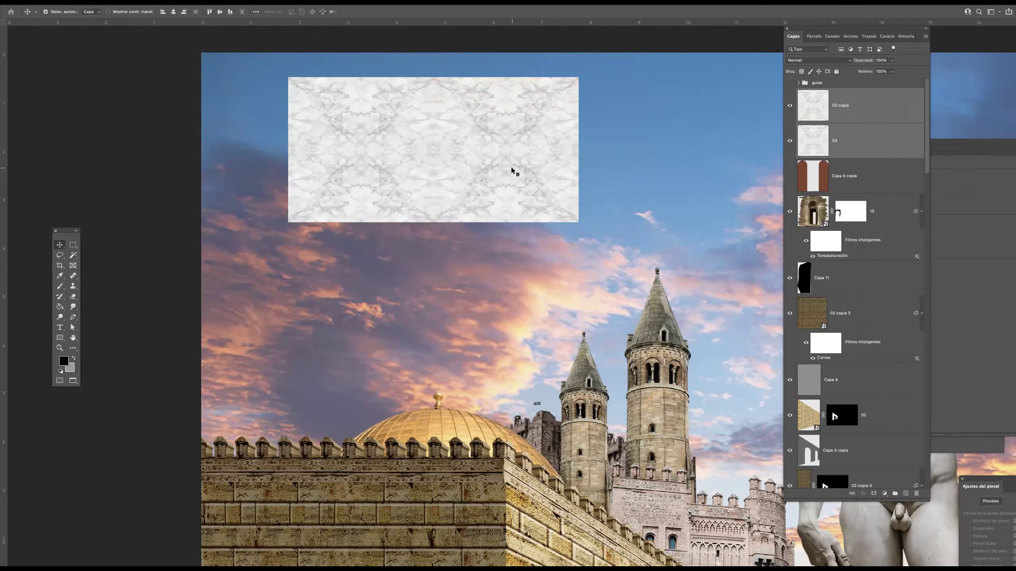
- Invert the right marble tile and lift its blacks with Curves, setting input 0 to output 39
super+click(515, 145)
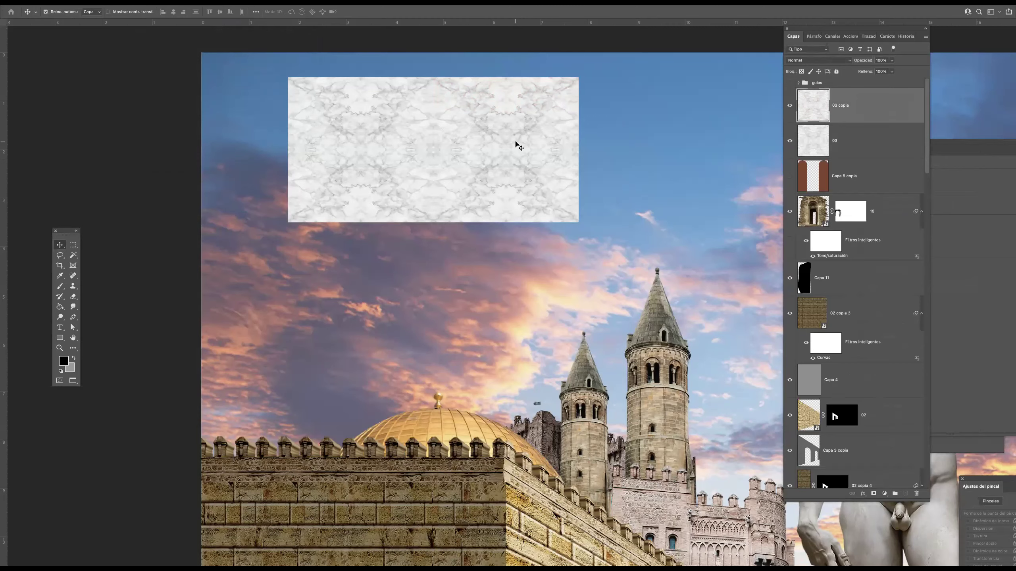
key(ctrl+i)
alt+click(397, 203)
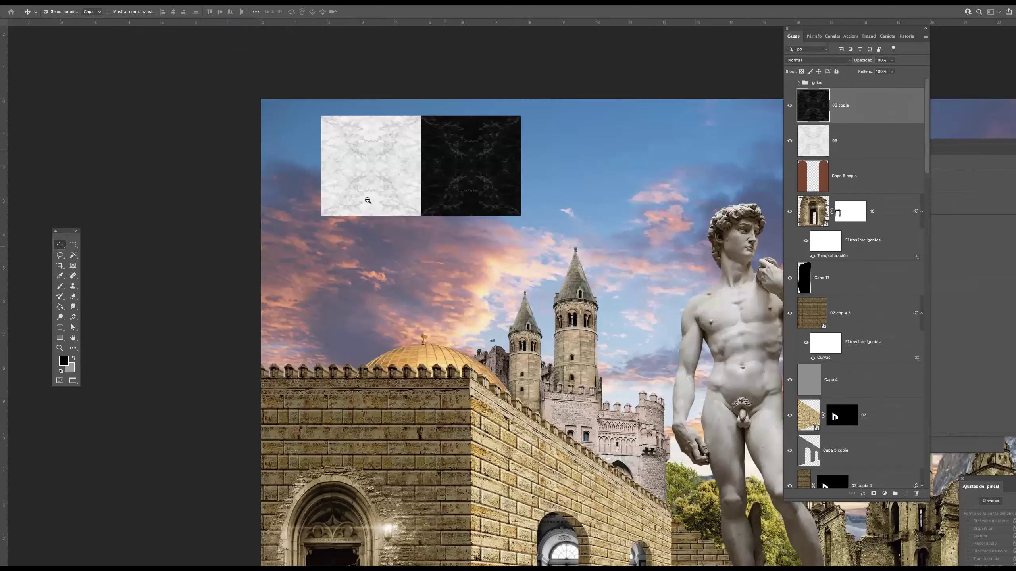
alt+click(394, 202)
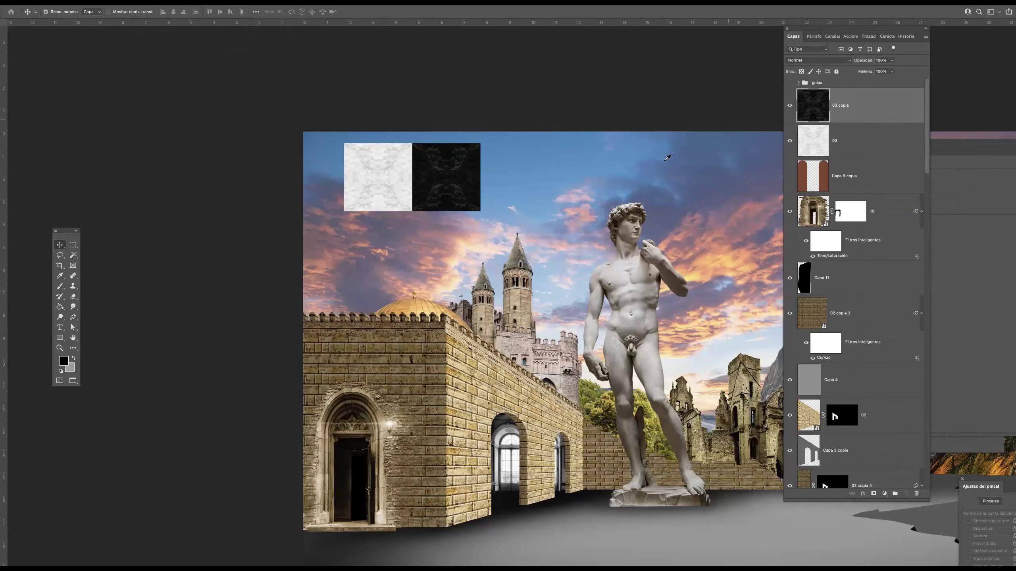
key(ctrl+m)
drag(662, 426, 660, 411)
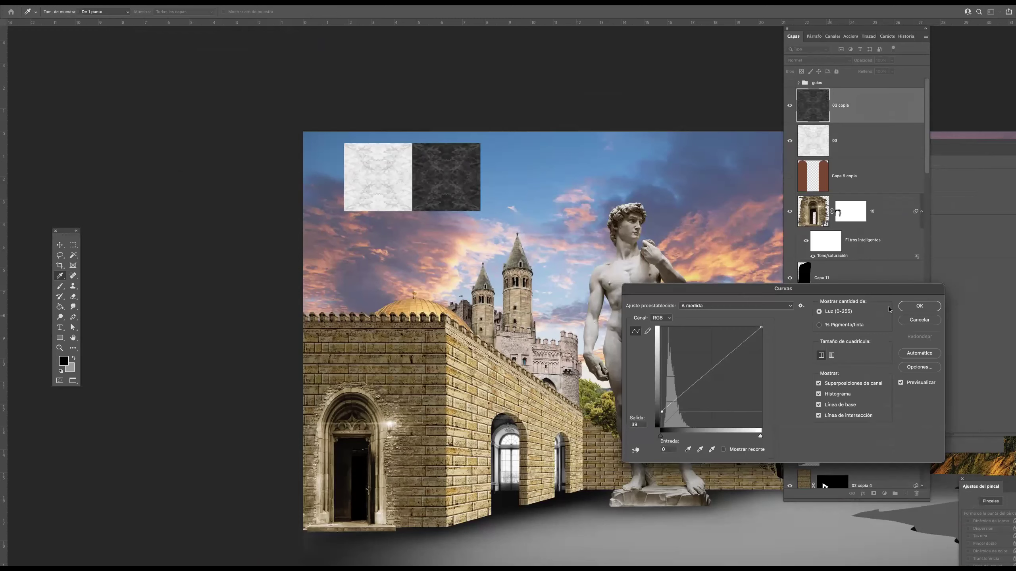
click(919, 306)
- Merge the white and dark marble tile layers into a single layer
key(ctrl+minus)
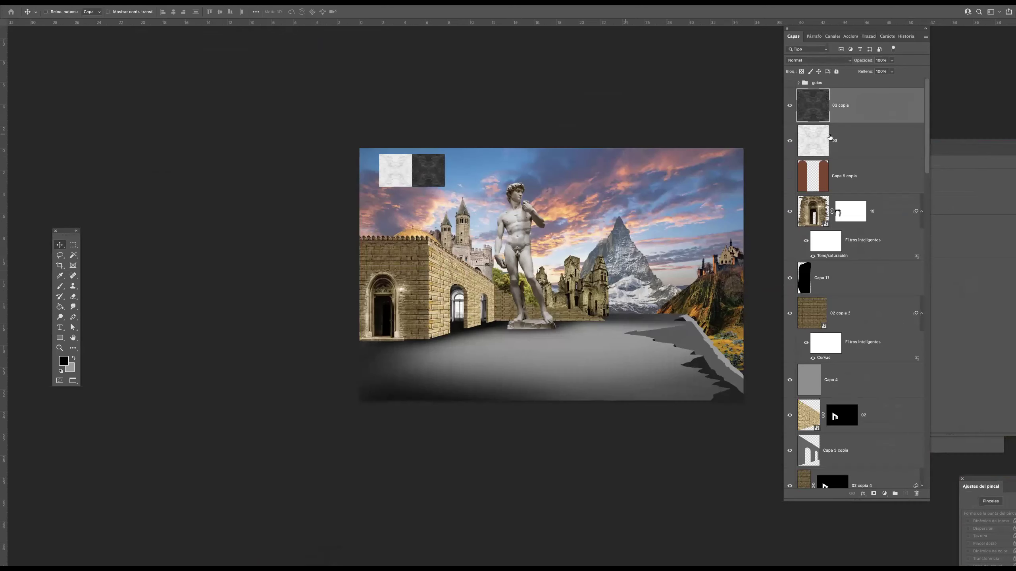
shift+click(834, 148)
key(ctrl+t)
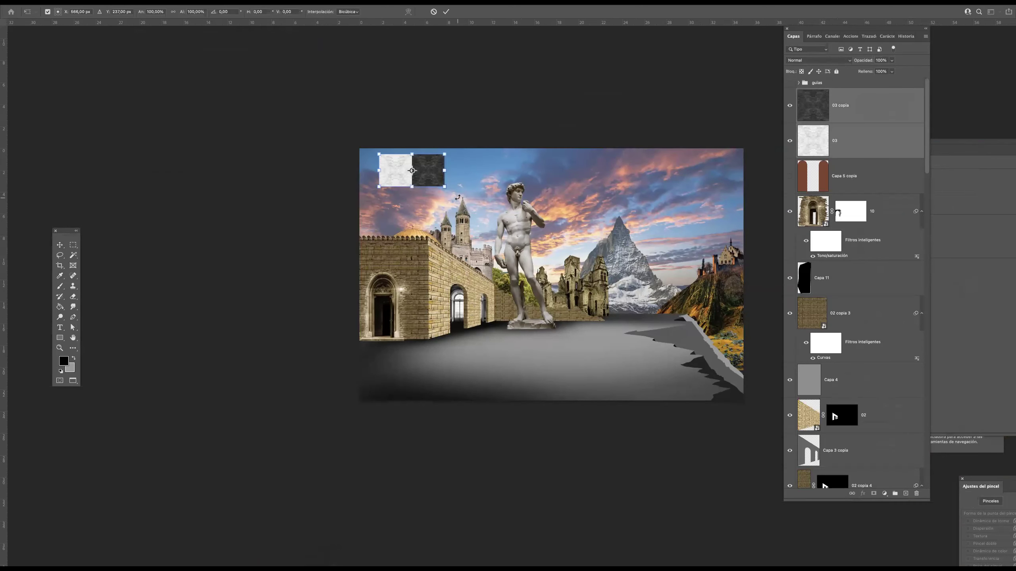
key(Return)
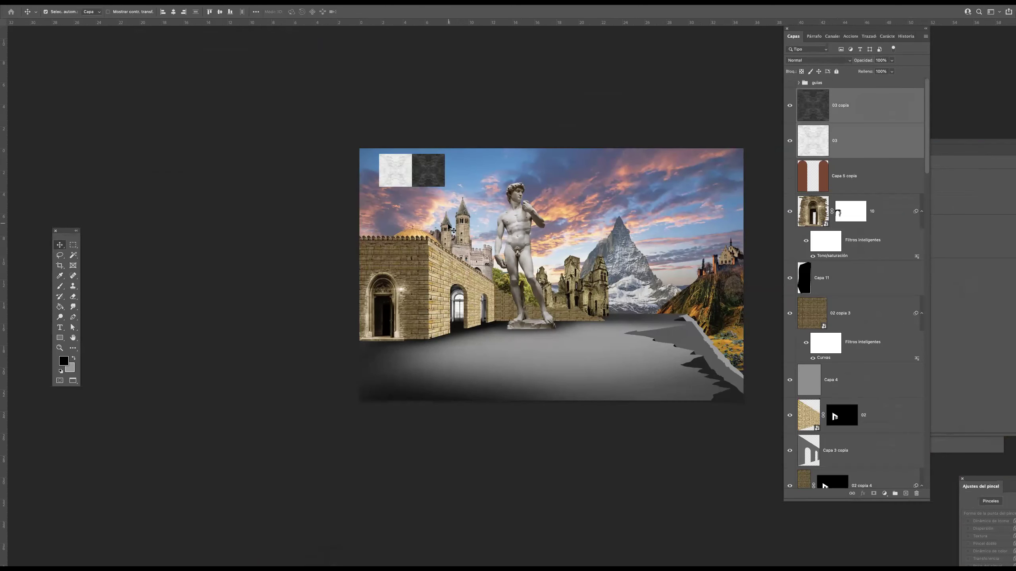
key(ctrl+e)
- Scale the merged tile pair down to about 4.12 × 2.06 cm and move it to the lower-left corner of the floor
key(ctrl+t)
mouse_move(445, 189)
mouse_down()
mouse_move(427, 180)
mouse_move(544, 377)
mouse_move(403, 166)
mouse_move(428, 387)
mouse_move(432, 168)
mouse_move(396, 181)
mouse_move(448, 193)
mouse_up()
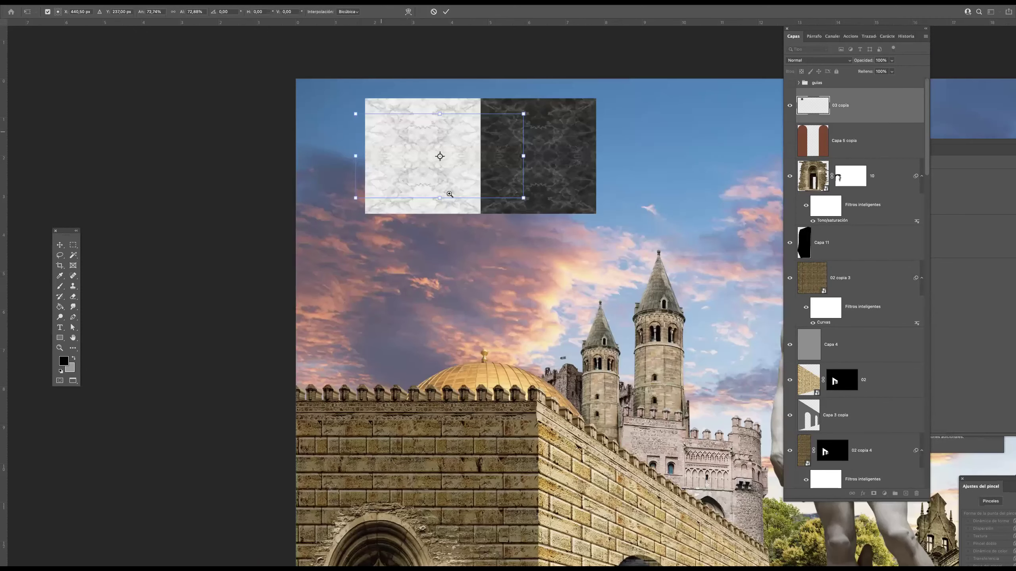
drag(523, 197, 515, 192)
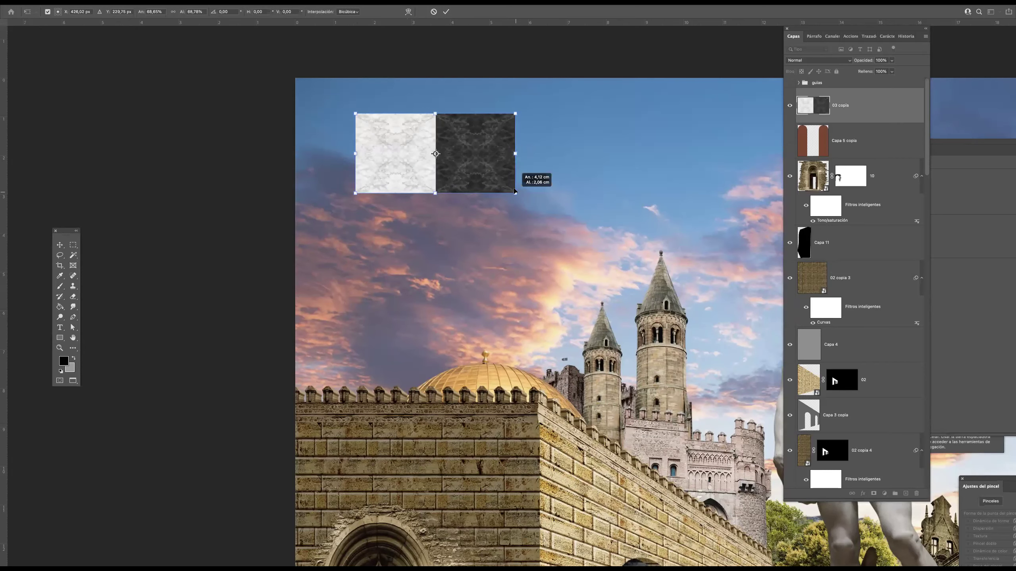
key(Return)
drag(411, 176, 292, 248)
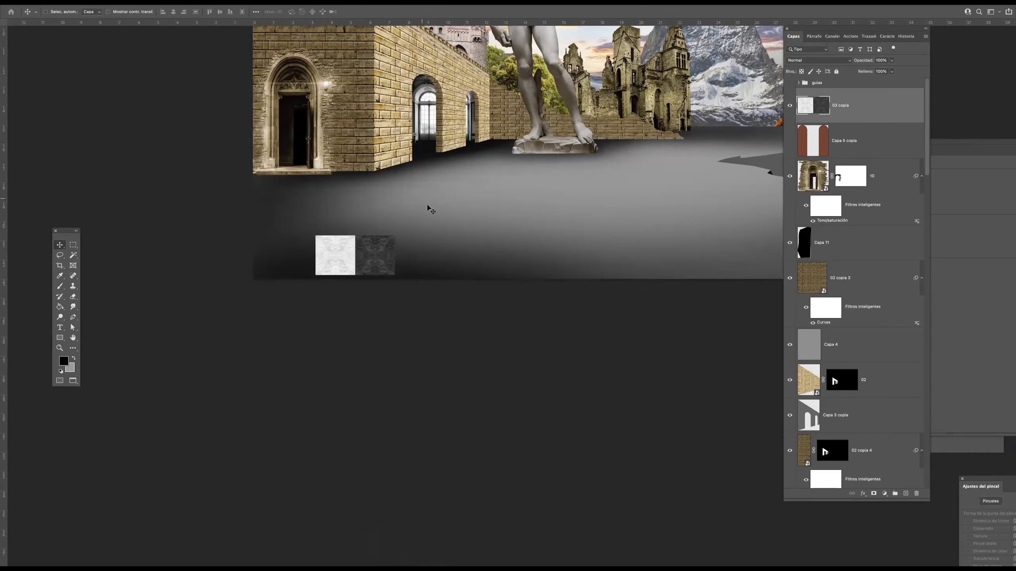
scroll(408, 283, up, 3)
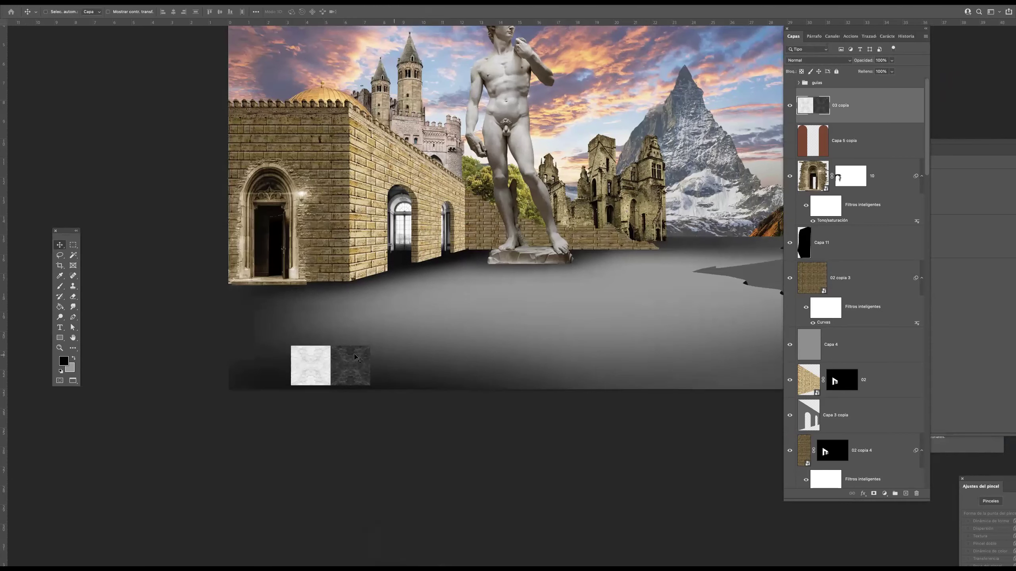
mouse_move(349, 372)
mouse_down()
mouse_move(290, 376)
mouse_move(384, 370)
mouse_move(368, 374)
mouse_up()
- Duplicate the tile pair and place the copy flush to its right so the white and dark squares alternate
key(ctrl+j)
key(ctrl+t)
drag(302, 373, 412, 319)
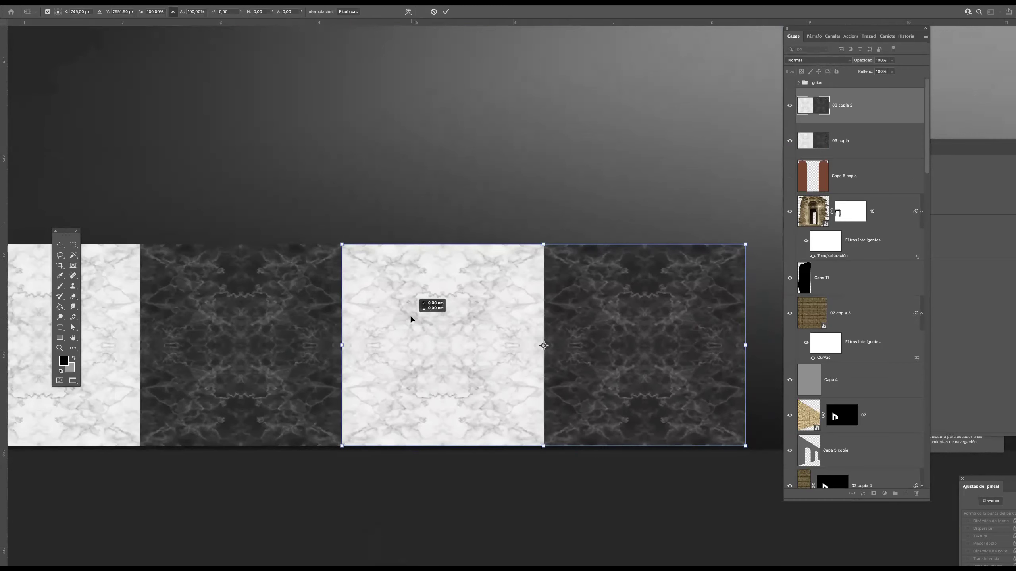
key(Return)
key(ctrl+0)
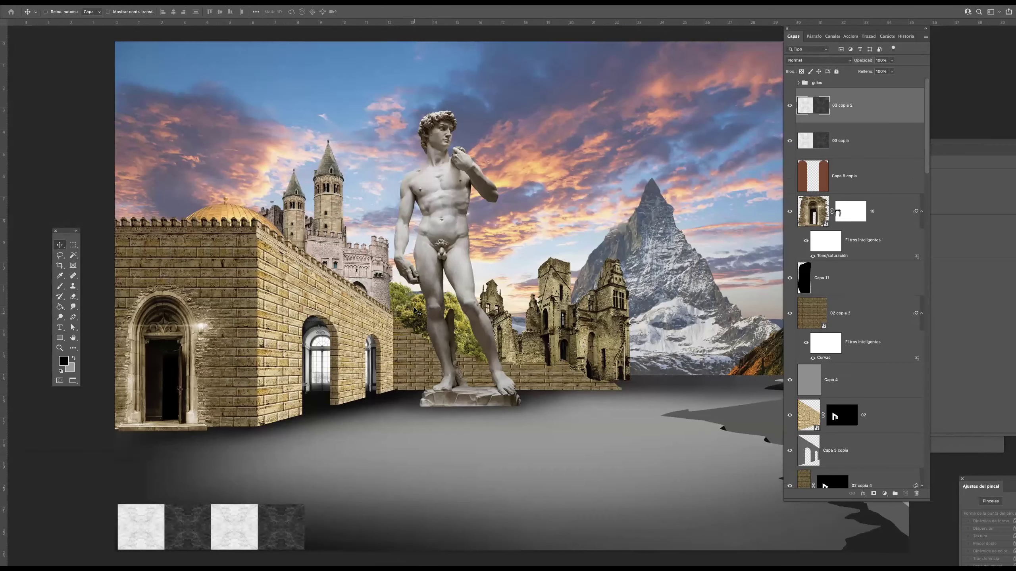
- Repeat the duplicate-and-shift transformation until the alternating marble tiles run along the whole lower edge of the image
key(Tab)
key(ctrl+alt+shift+t)
key(ctrl+alt+shift+t)
key(ctrl+alt+shift+t)
key(ctrl+alt+shift+t)
key(ctrl+alt+shift+t)
key(ctrl+alt+shift+t)
key(ctrl+alt+shift+t)
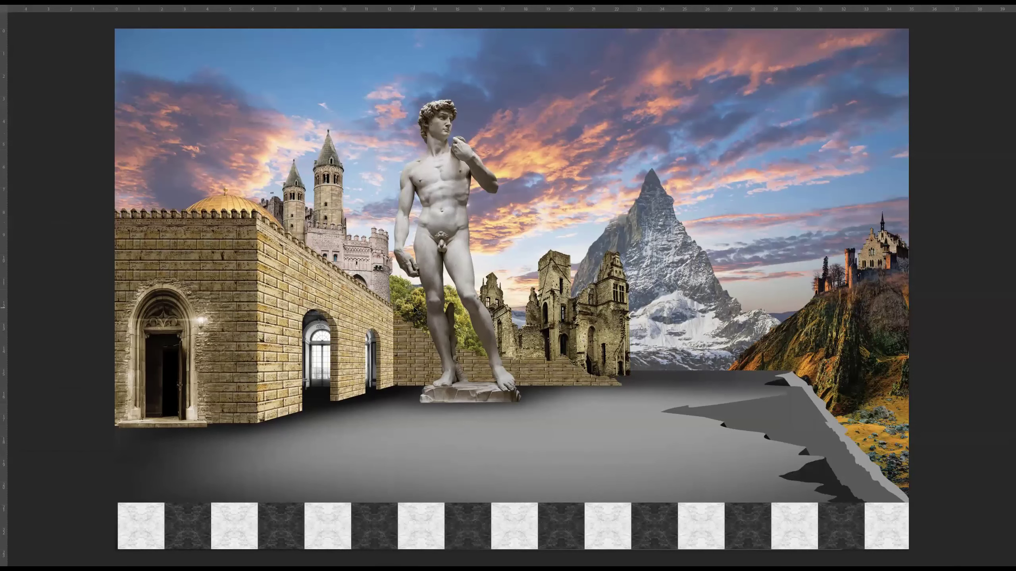
- Select all the marble tile layers down to 03 copia and merge them into one row layer
key(Tab)
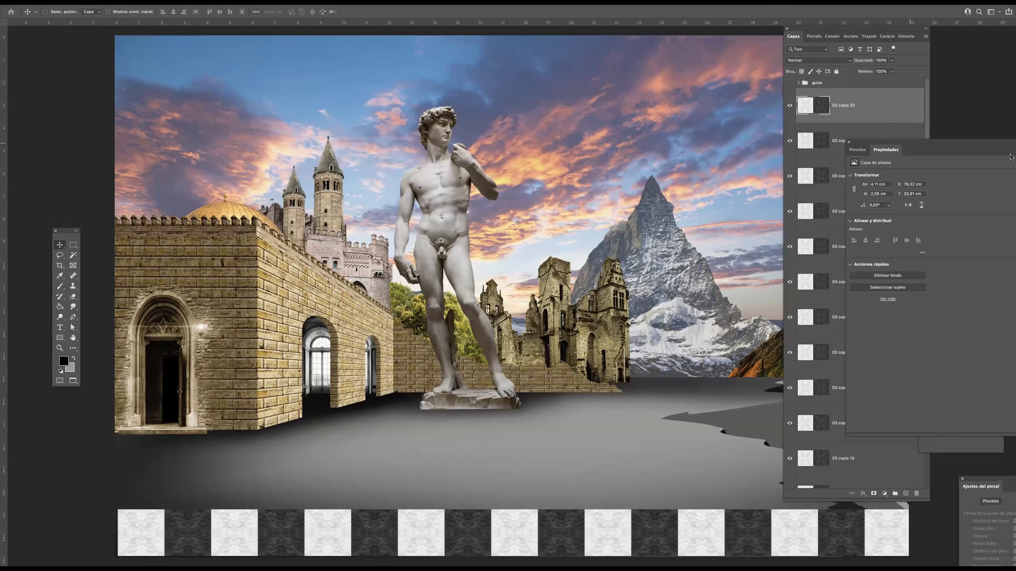
drag(977, 155, 1015, 171)
drag(927, 129, 916, 233)
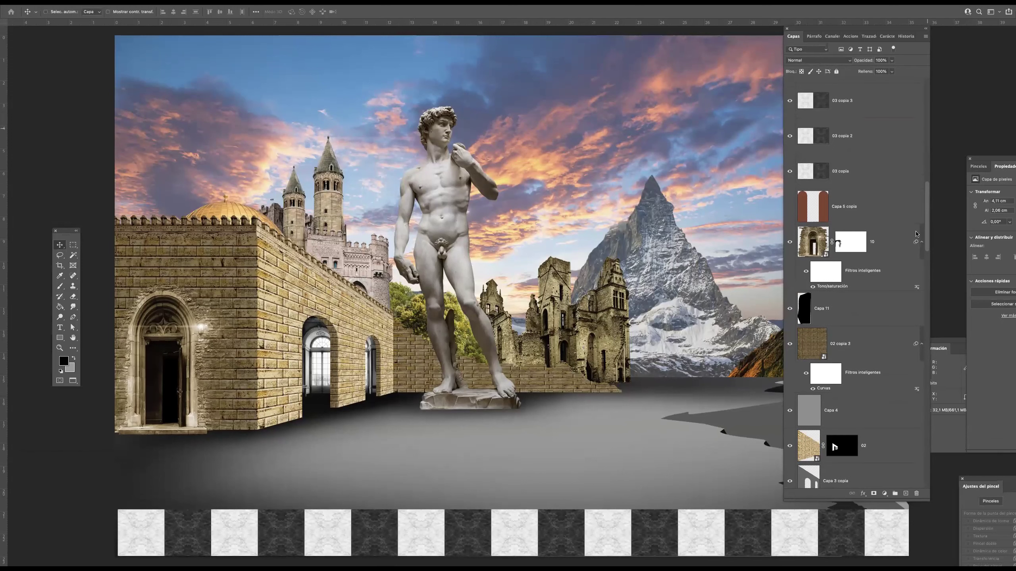
scroll(880, 226, up, 2)
shift+click(866, 231)
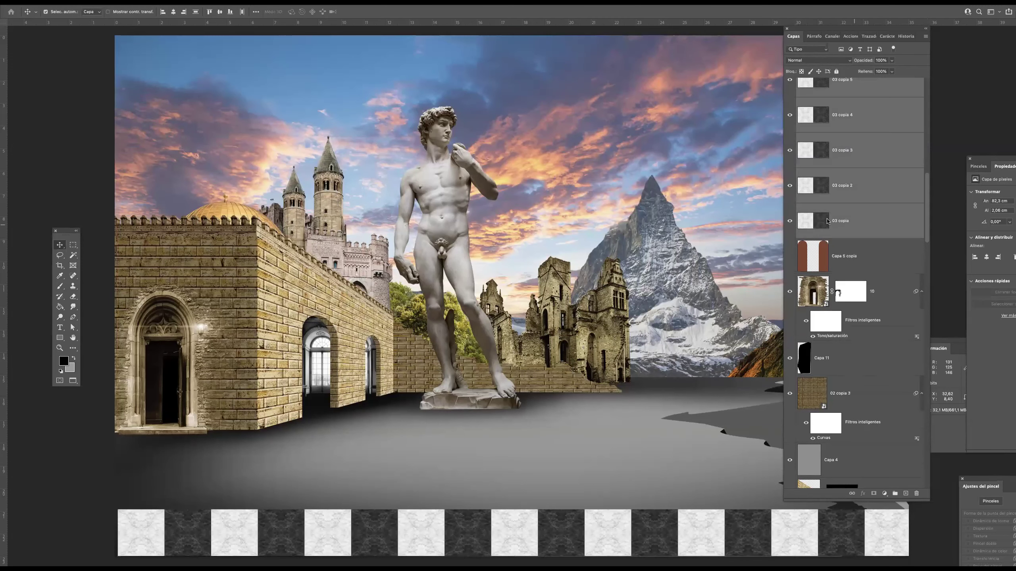
key(super+e)
alt+click(559, 305)
alt+click(560, 306)
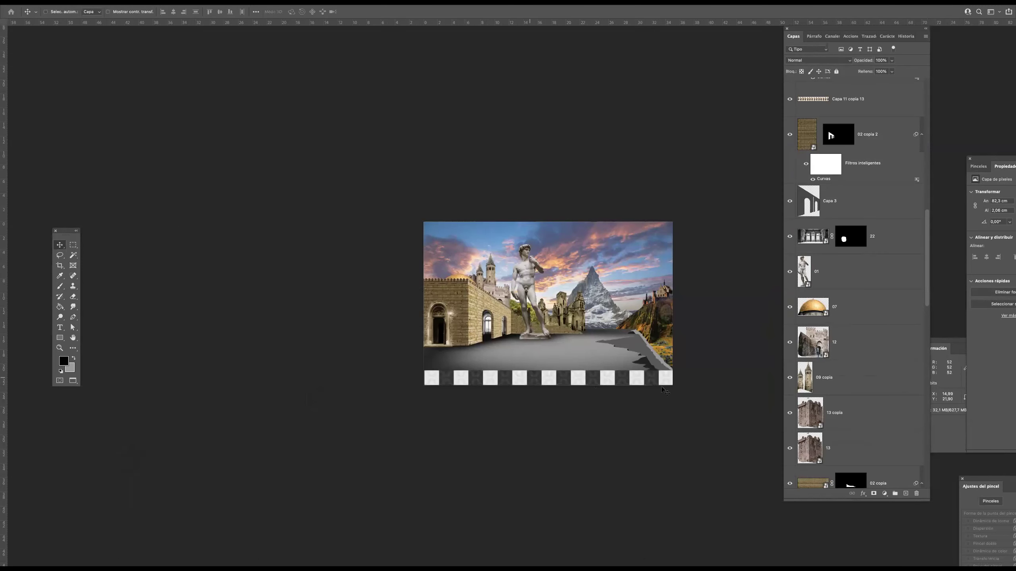
scroll(625, 346, up, 3)
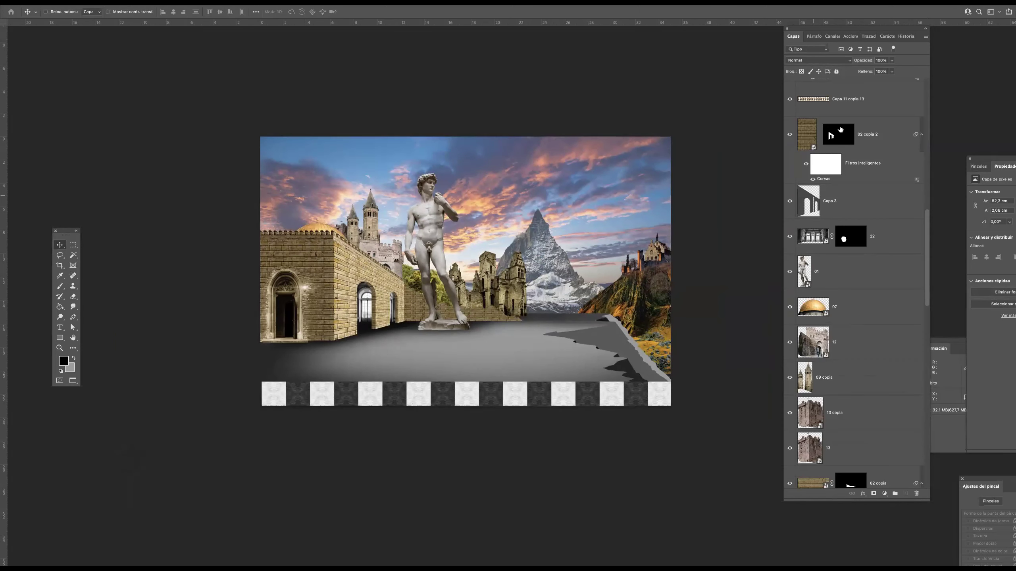
- Duplicate the marble tile row and place the copy directly above it, shifted one tile sideways so the colours alternate
drag(925, 229, 927, 80)
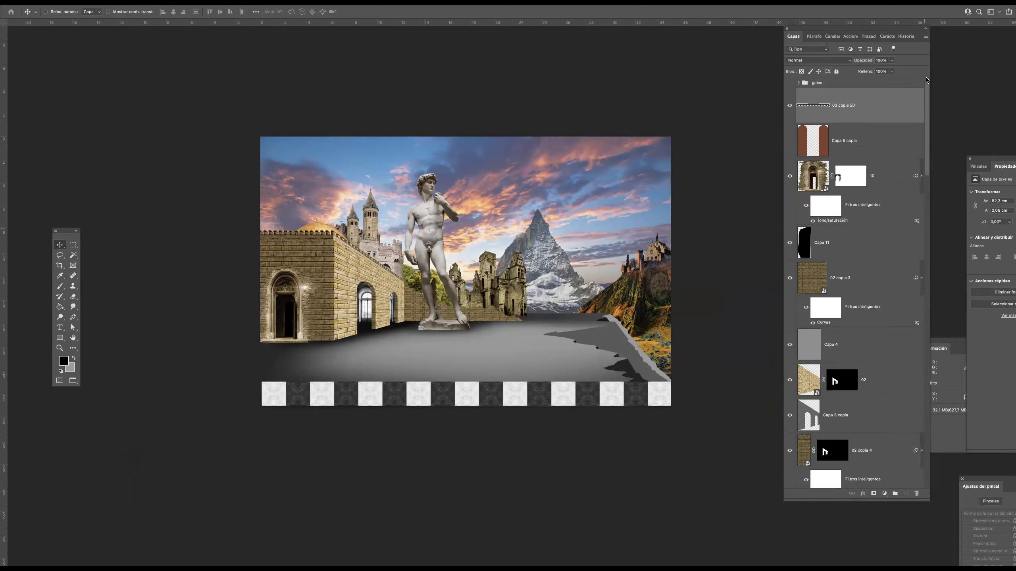
key(ctrl+j)
key(ctrl+t)
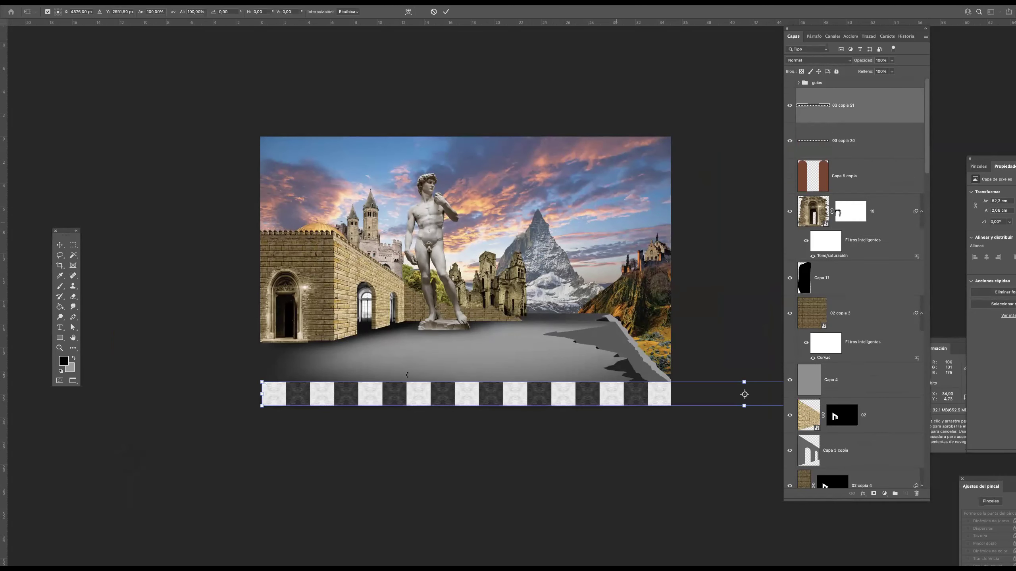
drag(311, 394, 341, 307)
key(Return)
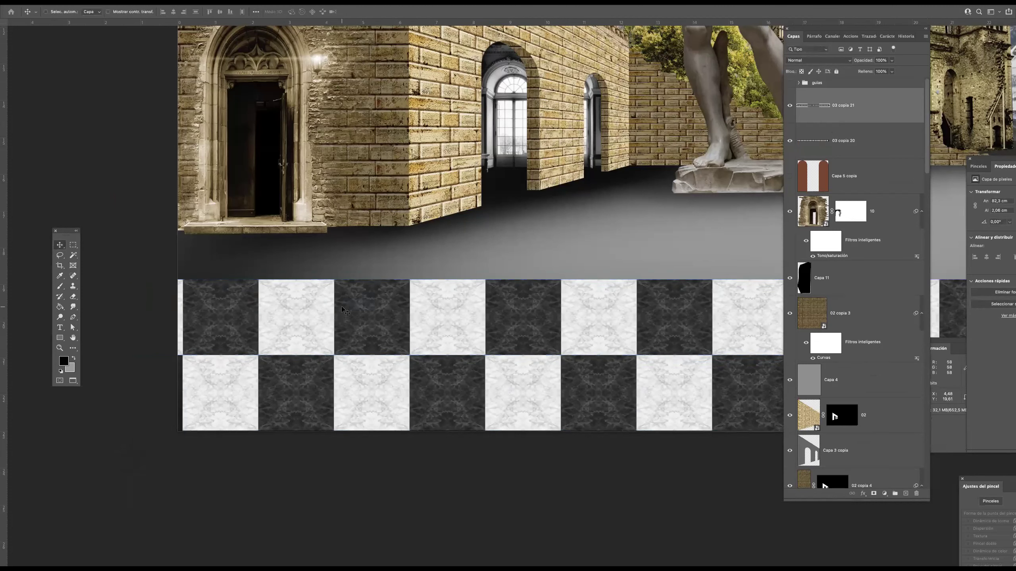
- Merge the two tile rows into one layer, duplicate it, and place the copy flush above the original
shift+click(824, 145)
key(ctrl+e)
key(ctrl+j)
key(ctrl+t)
drag(380, 354, 399, 203)
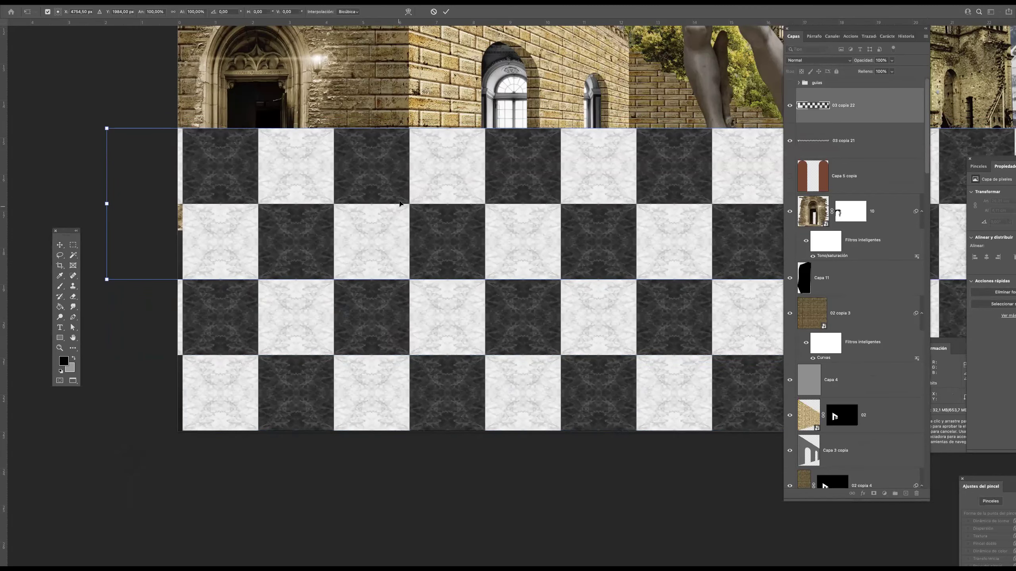
key(Return)
- Repeat the duplicate-and-shift-up transformation until the checkerboard rows cover the whole canvas and extend above it
key(ctrl+0)
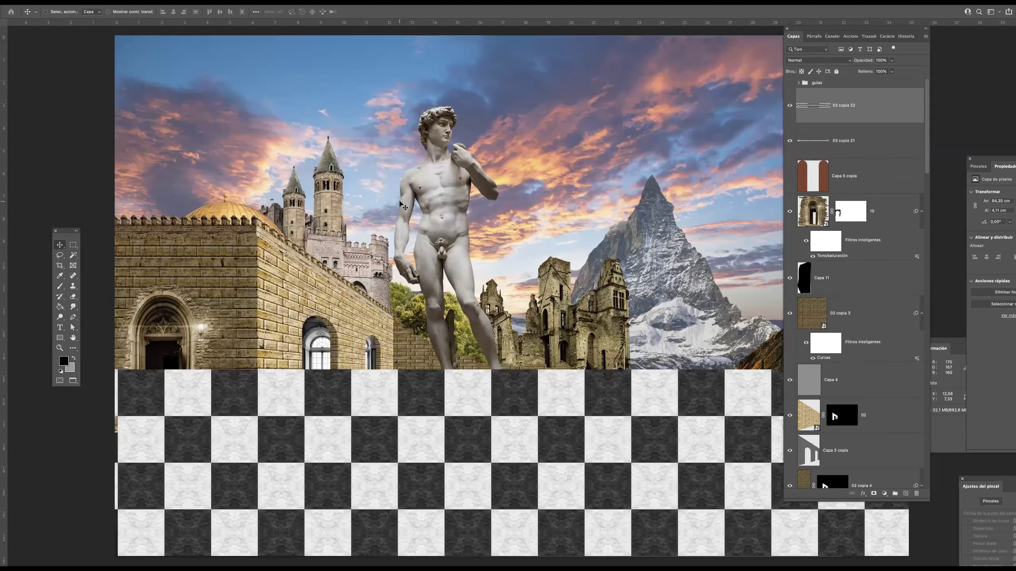
key(Tab)
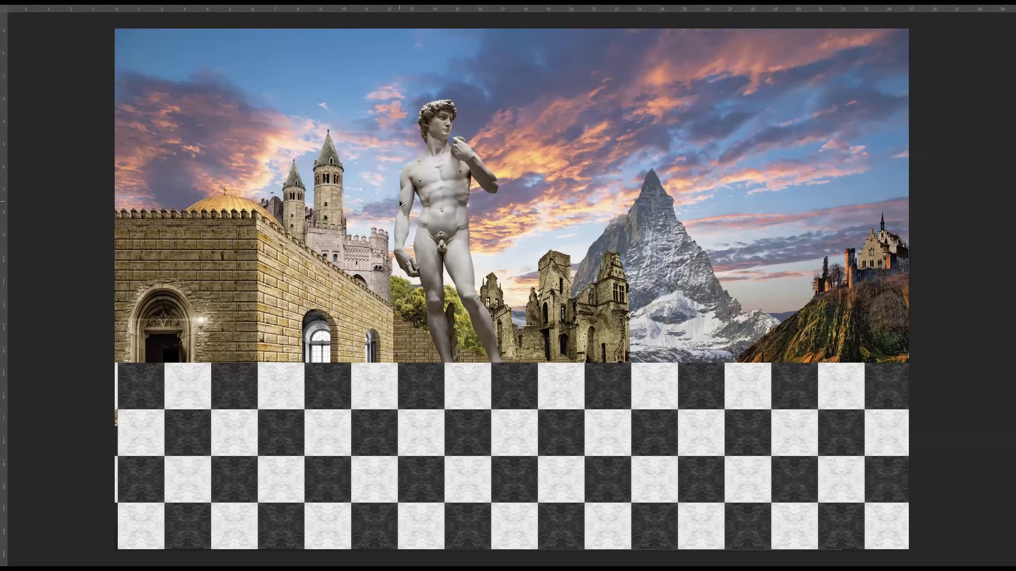
key(ctrl+alt+shift+t)
key(ctrl+alt+shift+t)
key(ctrl+alt+shift+t)
key(ctrl+alt+shift+t)
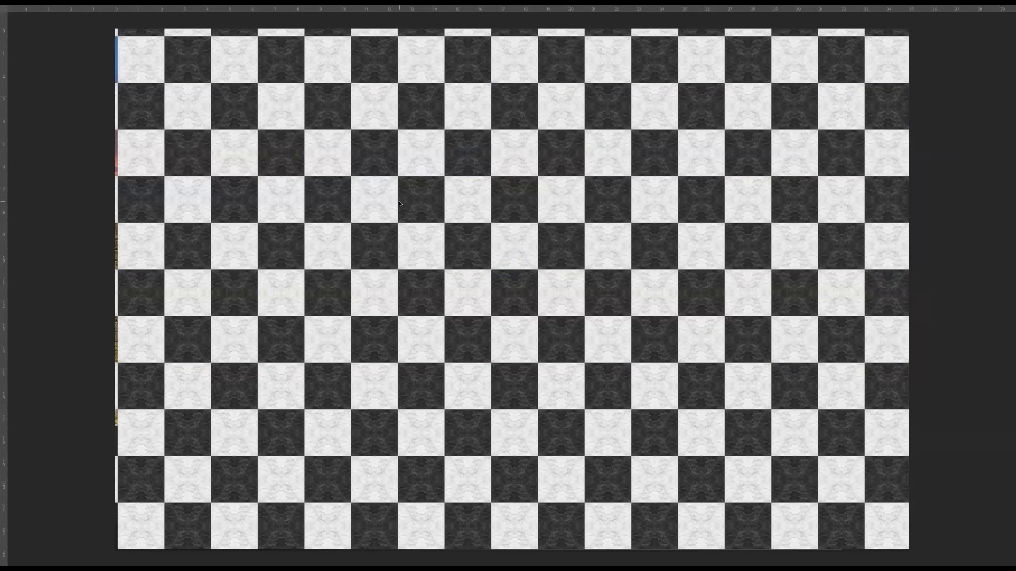
drag(439, 312, 379, 344)
- Select all the checkerboard row layers down to 03 copia 21 and merge them into one layer
key(Tab)
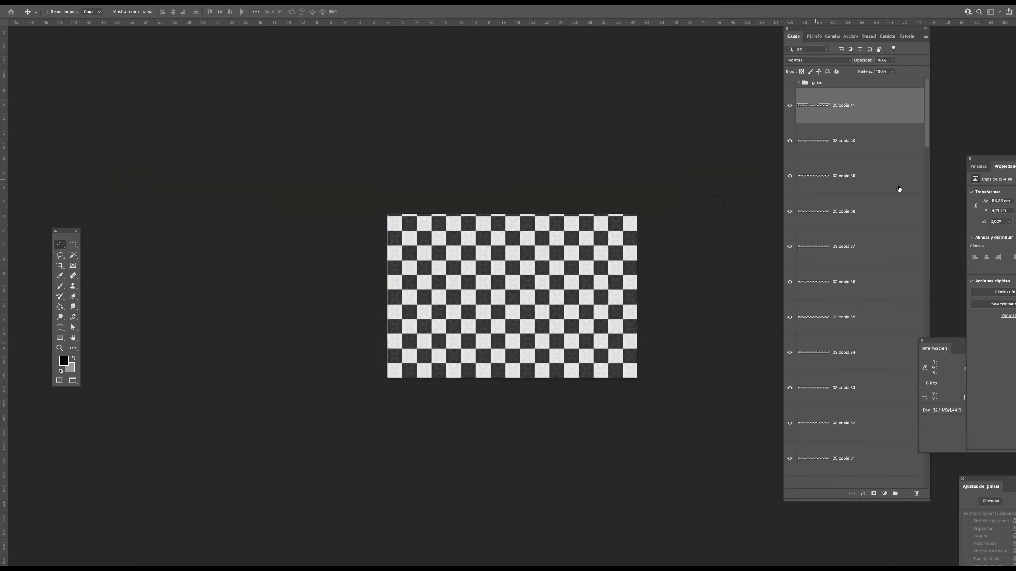
drag(927, 134, 921, 212)
shift+click(823, 309)
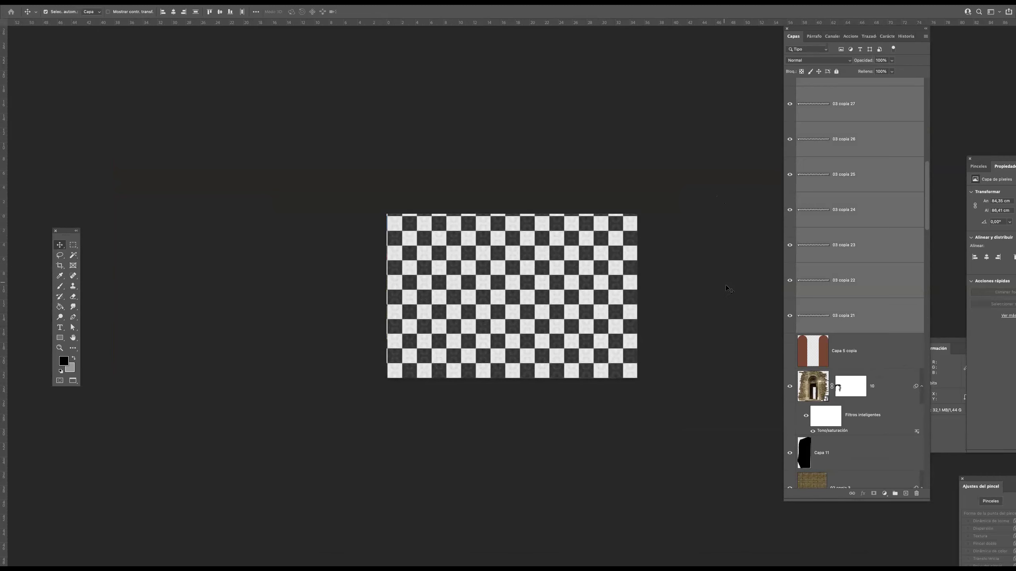
key(super+e)
- Lower the checkerboard layer's opacity to 52% and squash it vertically to about 9% so it spans only the floor area
key(ctrl+t)
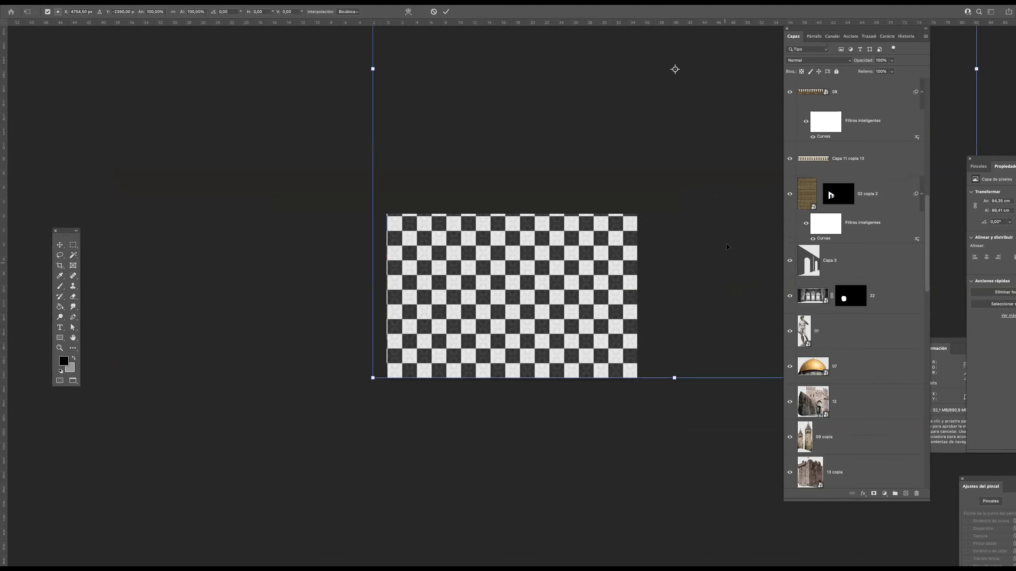
scroll(475, 356, up, 5)
scroll(474, 357, right, 5)
scroll(475, 356, down, 2)
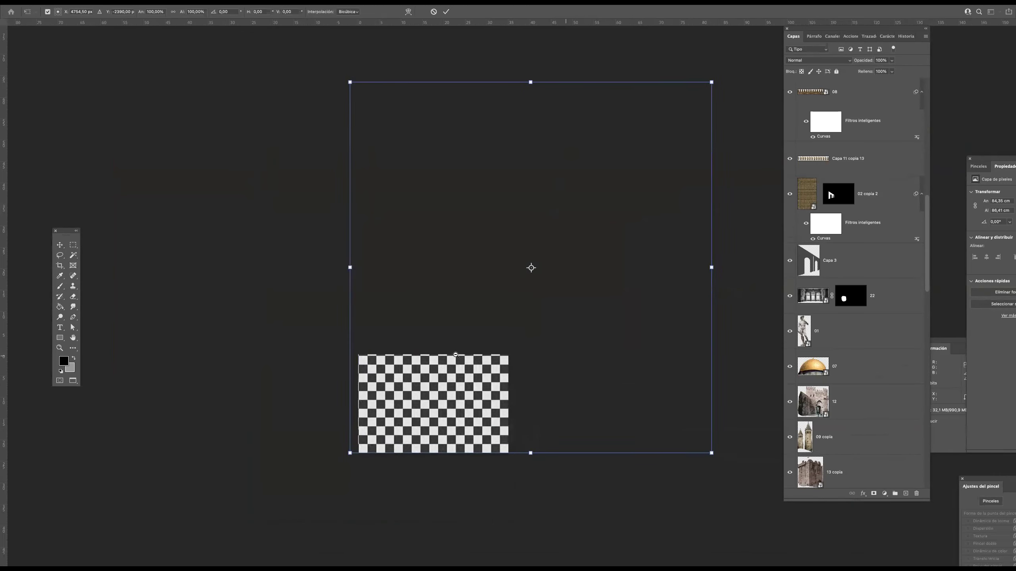
drag(893, 62, 873, 70)
drag(531, 77, 483, 417)
drag(417, 447, 515, 376)
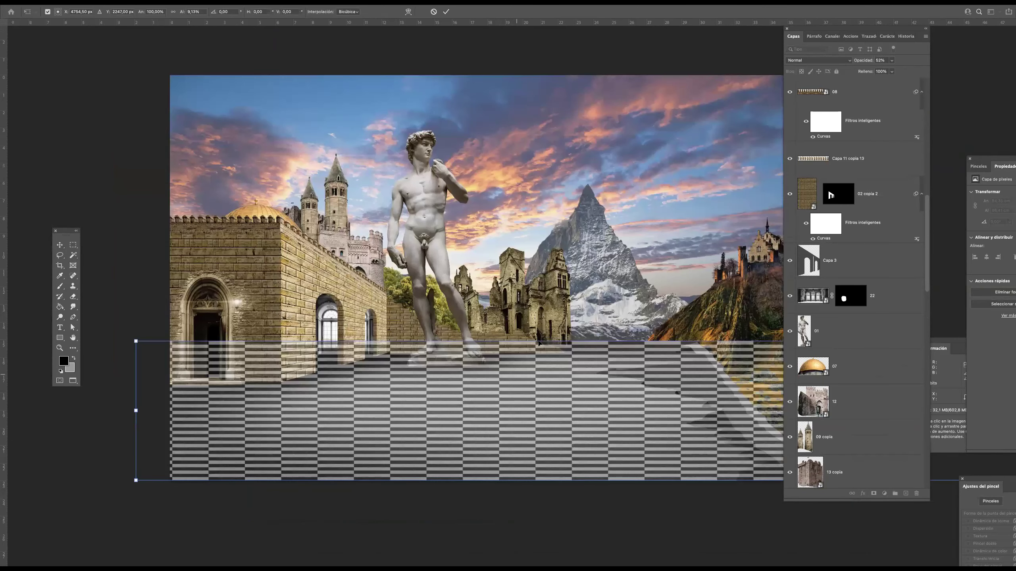
- Narrow the flattened checkerboard to about 49.53 × 8.19 cm, extending past both sides of the image, and apply the transformation
drag(651, 341, 415, 330)
drag(508, 286, 356, 226)
drag(721, 270, 598, 203)
drag(630, 243, 343, 229)
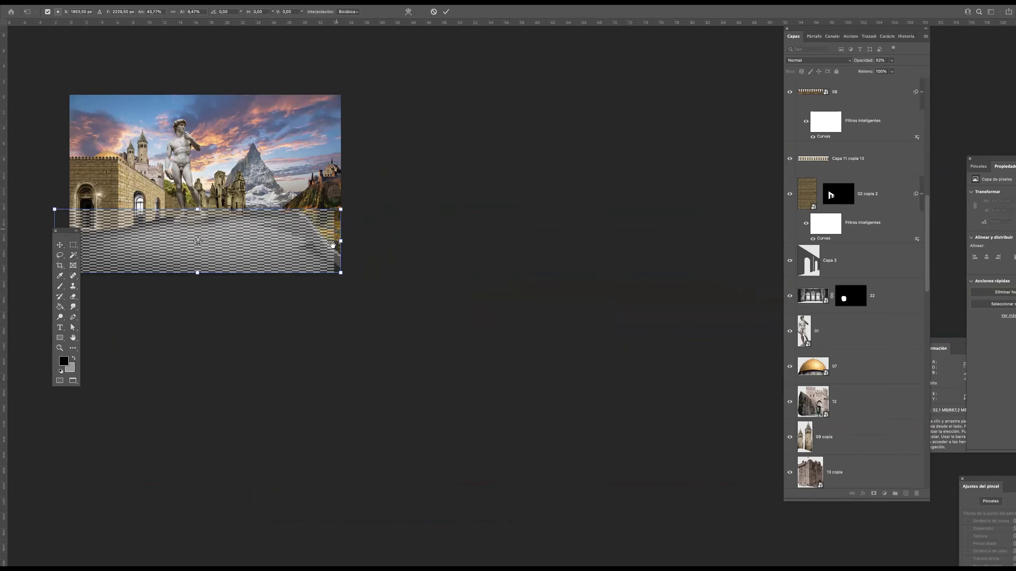
drag(274, 240, 517, 261)
drag(441, 257, 489, 274)
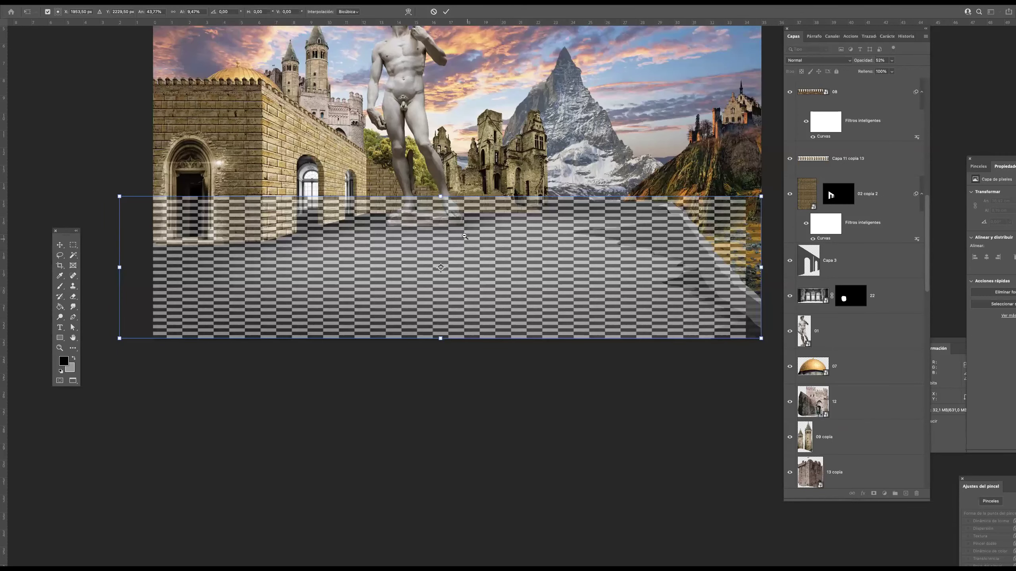
scroll(449, 231, down, 3)
drag(247, 256, 182, 256)
drag(696, 263, 720, 260)
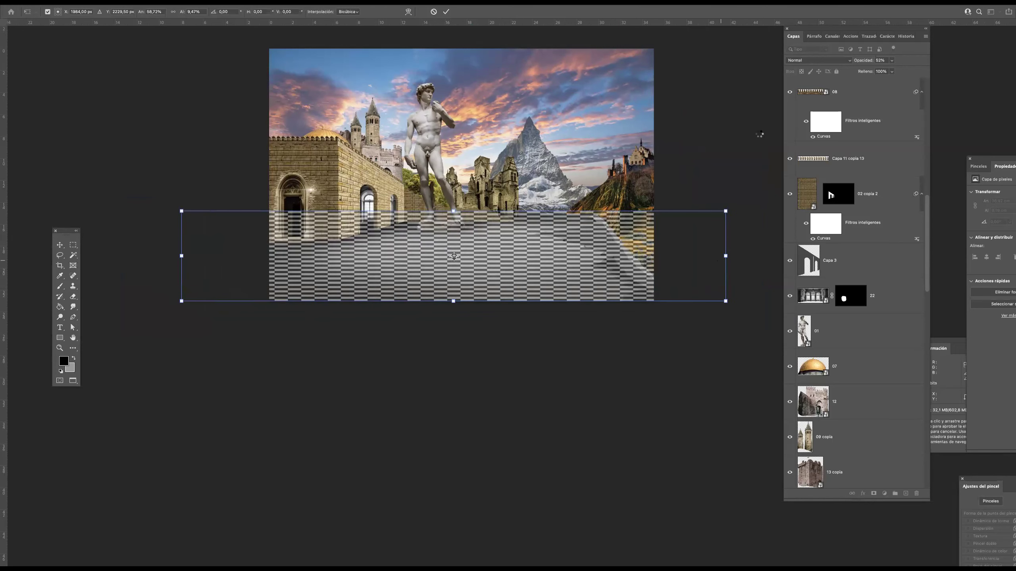
key(Return)
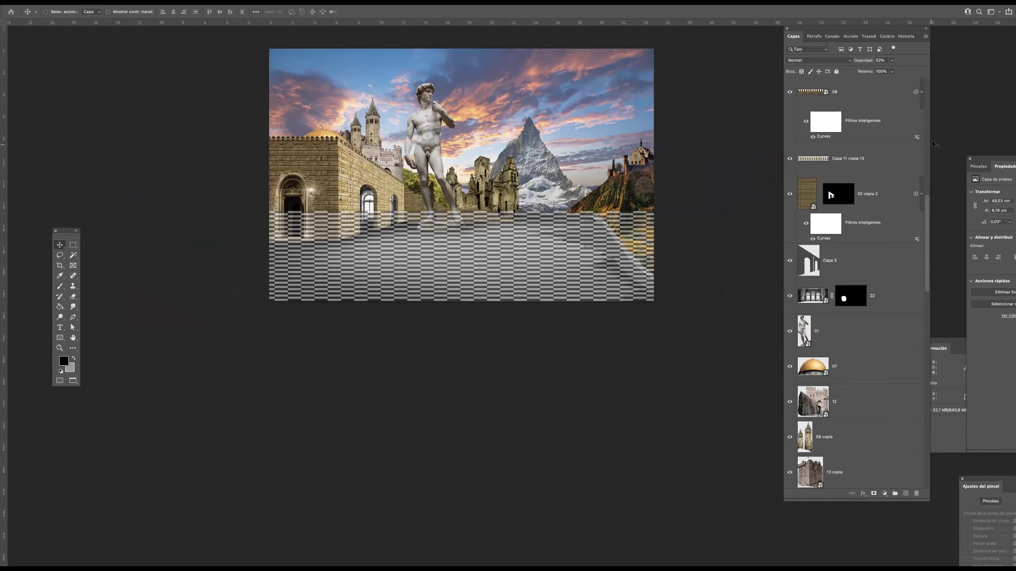
- Show the guias group so the perspective lines overlay the scene
drag(928, 223, 927, 64)
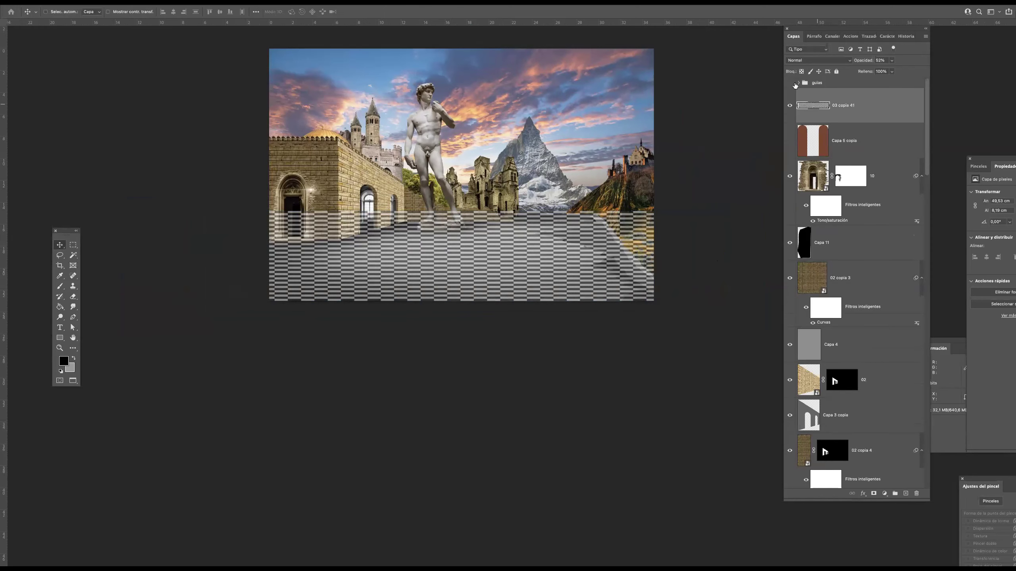
click(791, 84)
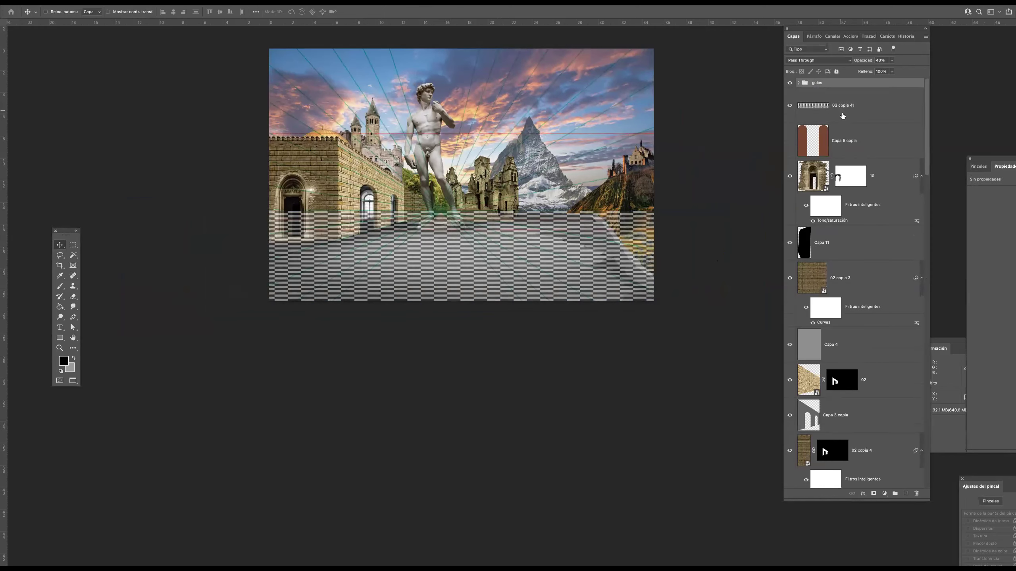
click(892, 61)
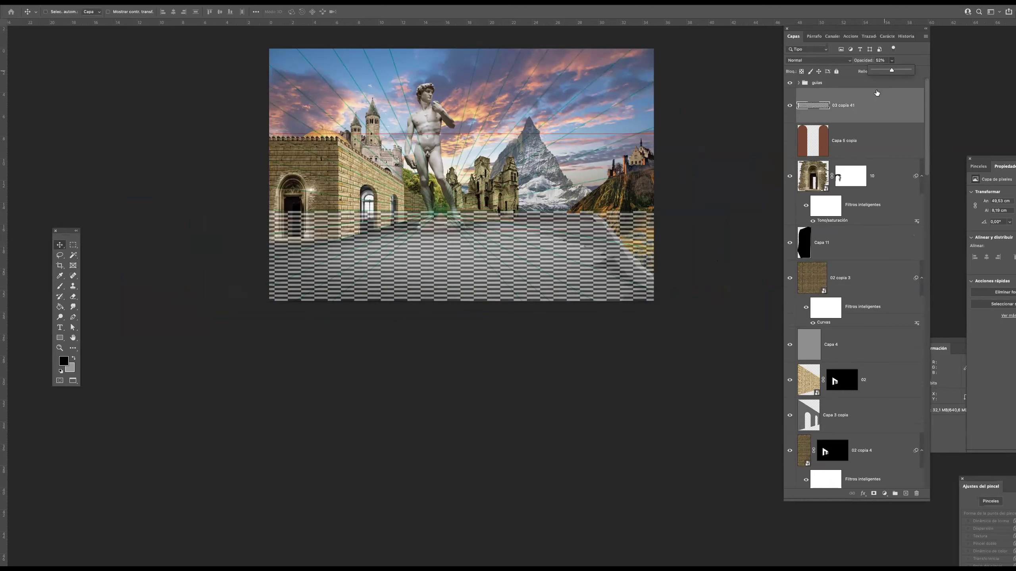
- Apply a Perspective transformation to the checkerboard, widening its near edge to about 106.31 cm to match the converging guide lines
click(849, 114)
key(ctrl+t)
right_click(567, 224)
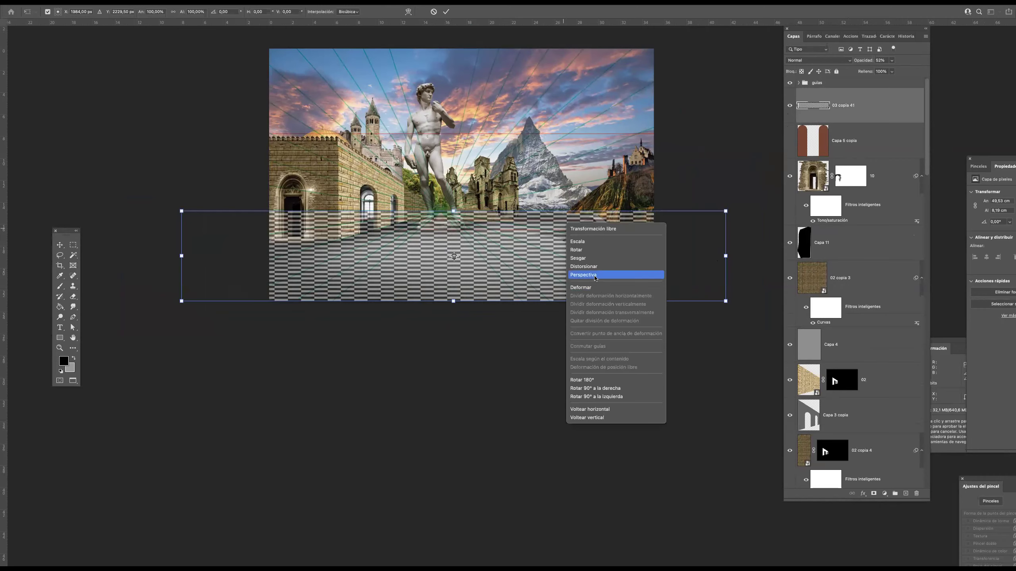
click(595, 275)
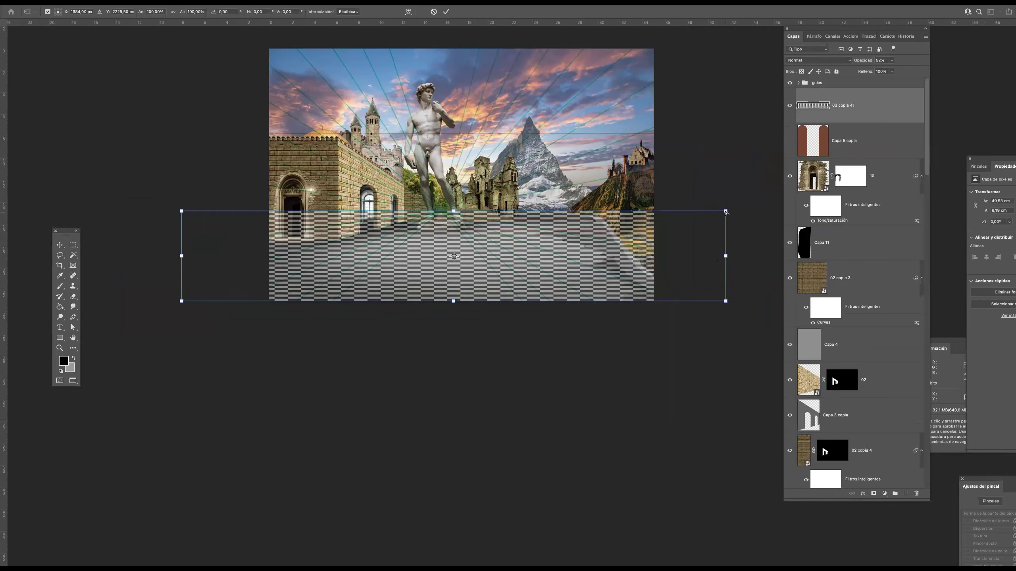
drag(699, 211, 508, 240)
drag(725, 301, 1004, 259)
drag(424, 247, 579, 270)
drag(396, 240, 211, 271)
scroll(450, 237, down, 5)
scroll(450, 237, right, 8)
key(Return)
- Move the checkerboard layer directly above Capa 6 and mask it with the outline of Capa 6
drag(861, 105, 840, 280)
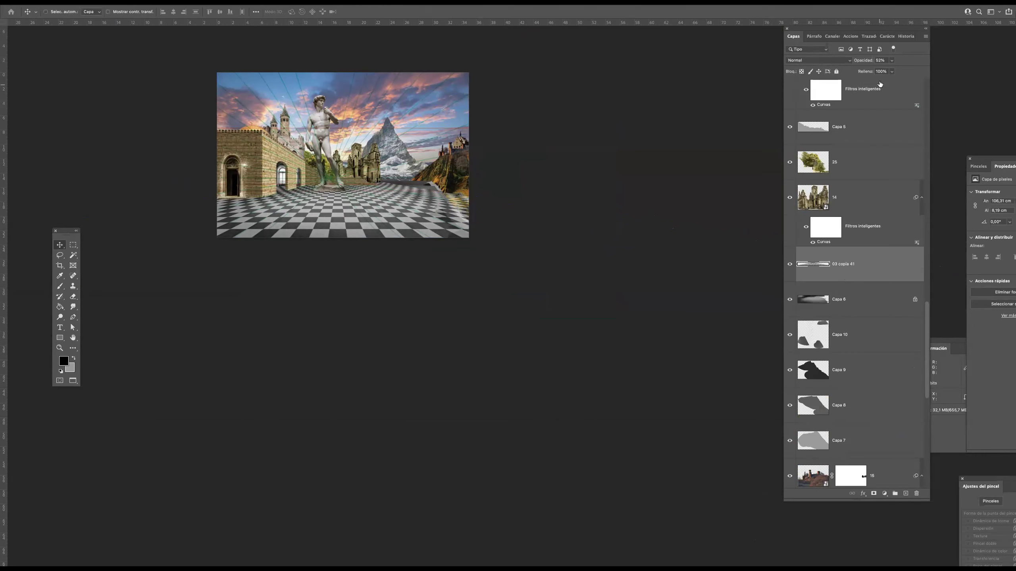
ctrl+click(816, 299)
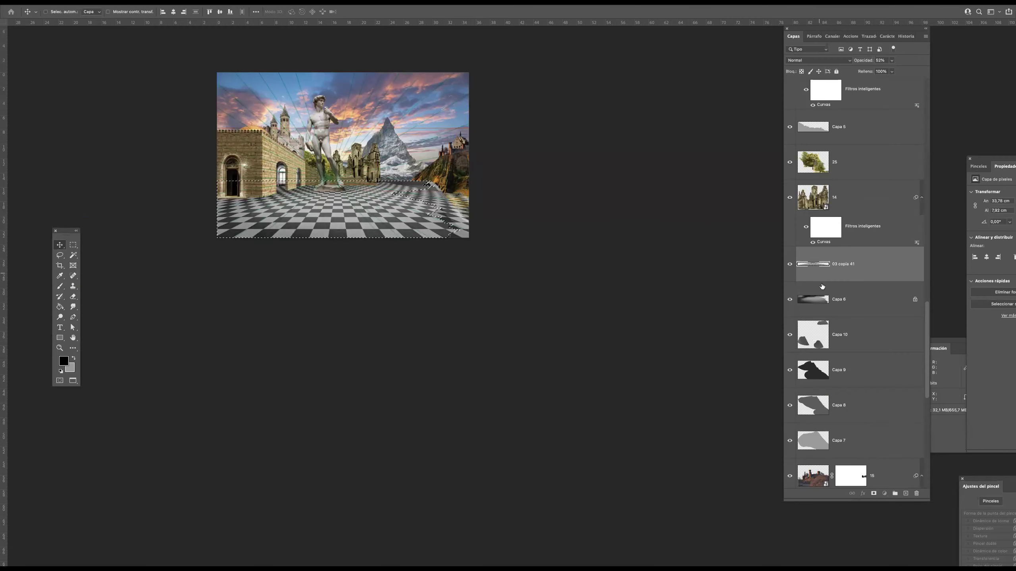
click(874, 493)
- Set the checkerboard floor's blend mode to Superponer and its opacity to 57%
click(891, 71)
drag(934, 74, 935, 73)
drag(312, 205, 409, 222)
alt+click(393, 219)
alt+click(394, 220)
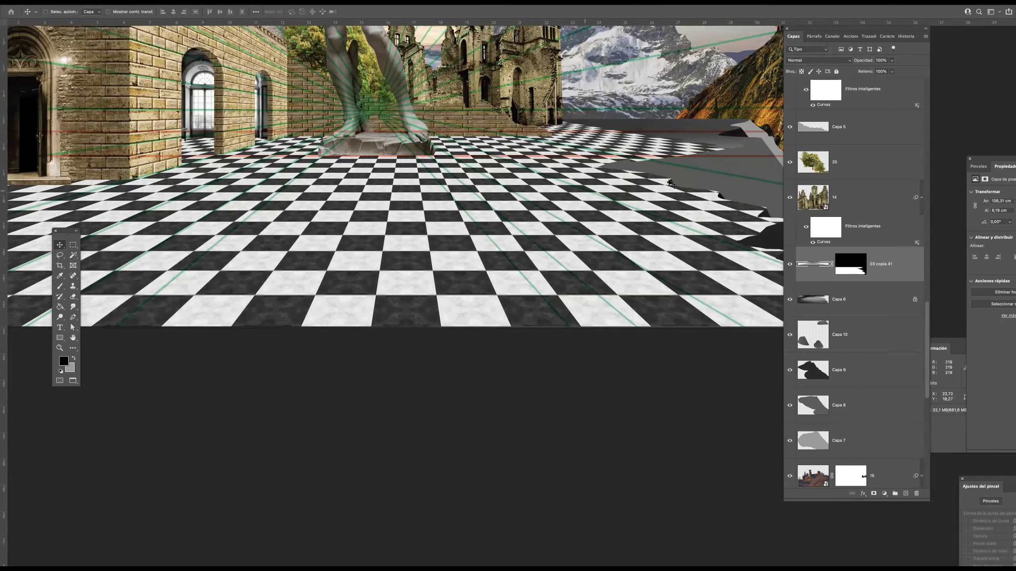
click(836, 60)
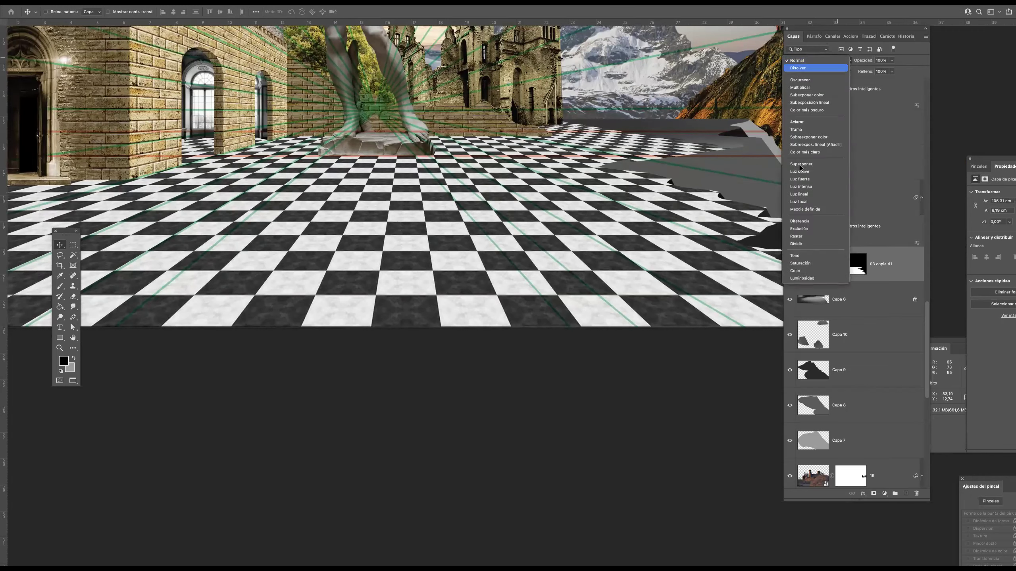
click(801, 164)
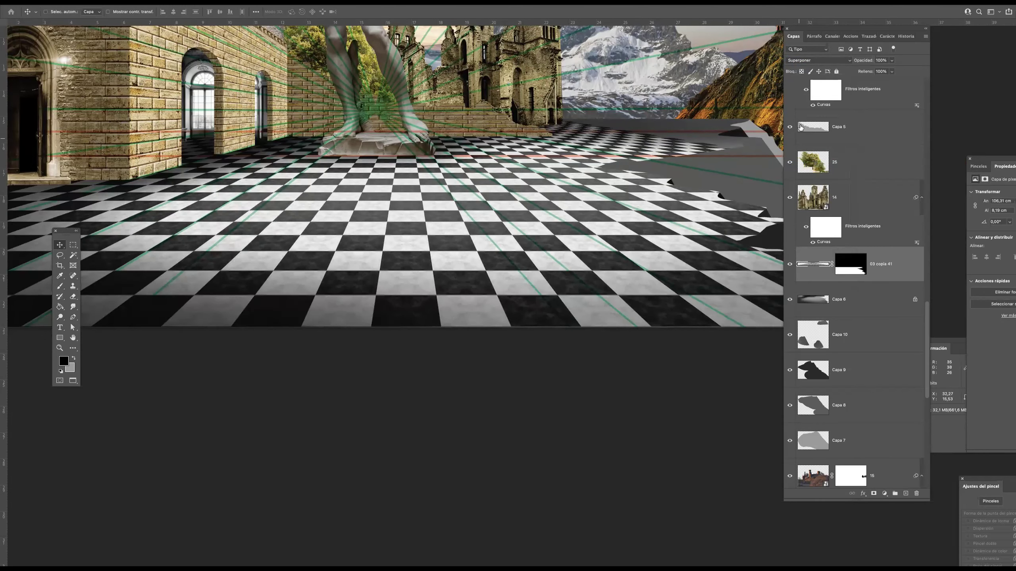
click(892, 61)
click(875, 70)
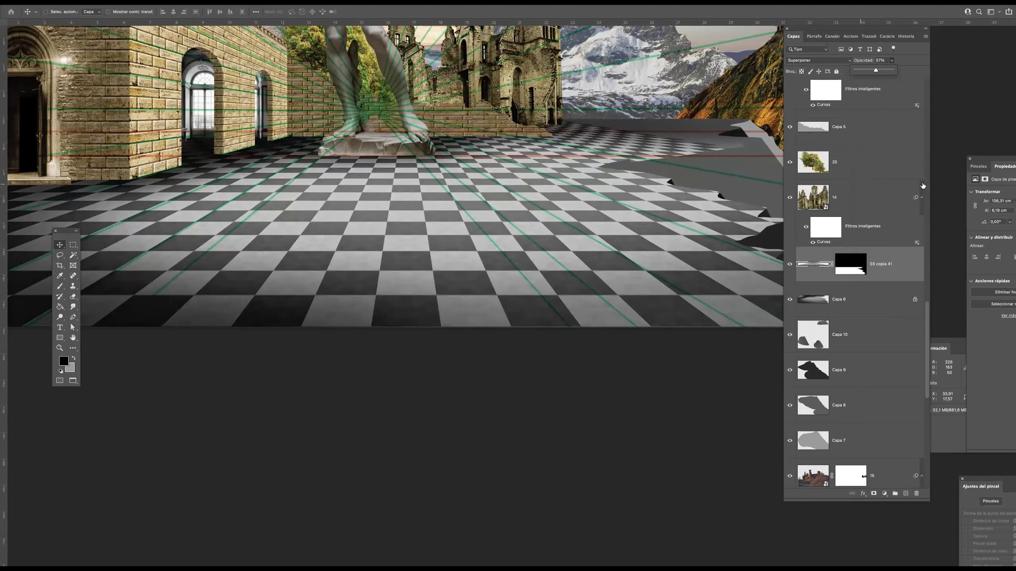
- Hide the guias group and inspect the marble floor in the full composition without panels
drag(926, 347, 923, 69)
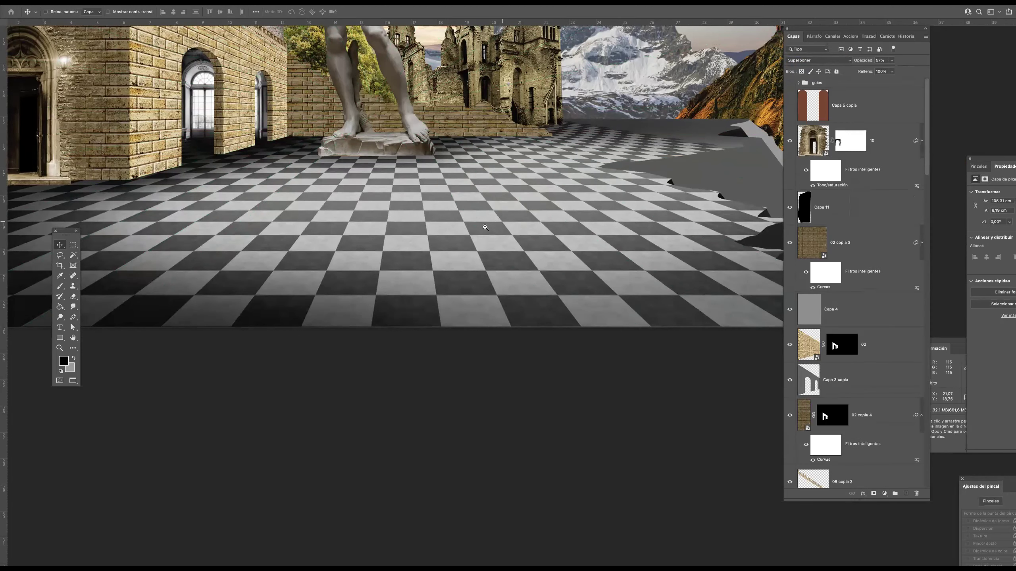
key(super+0)
key(f)
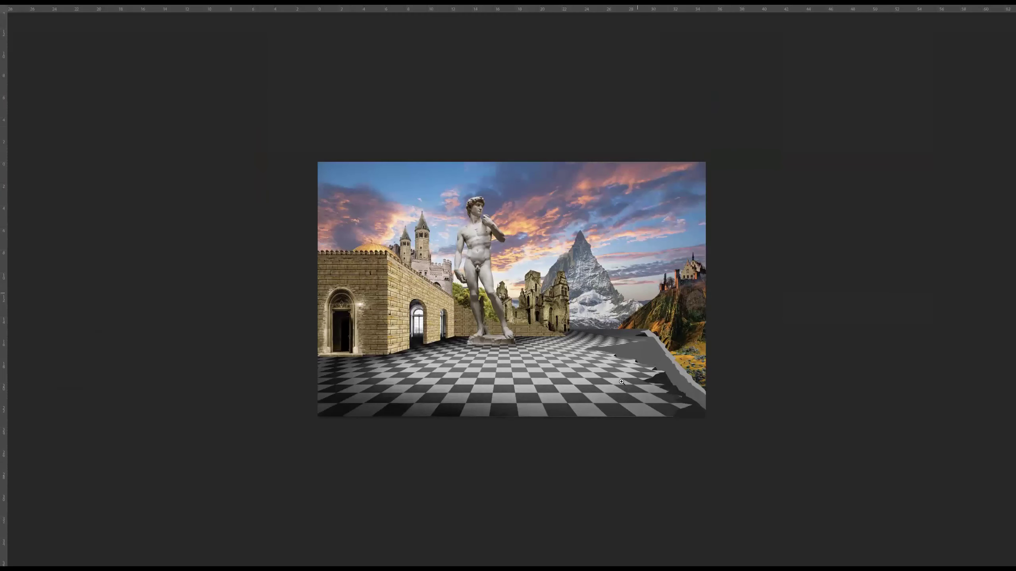
scroll(609, 376, up, 5)
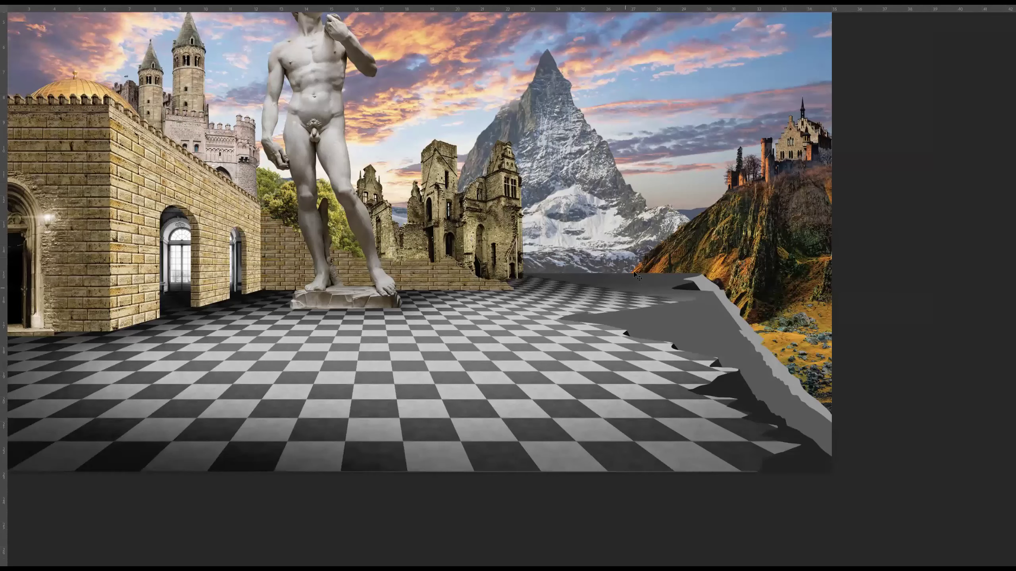
alt+click(585, 261)
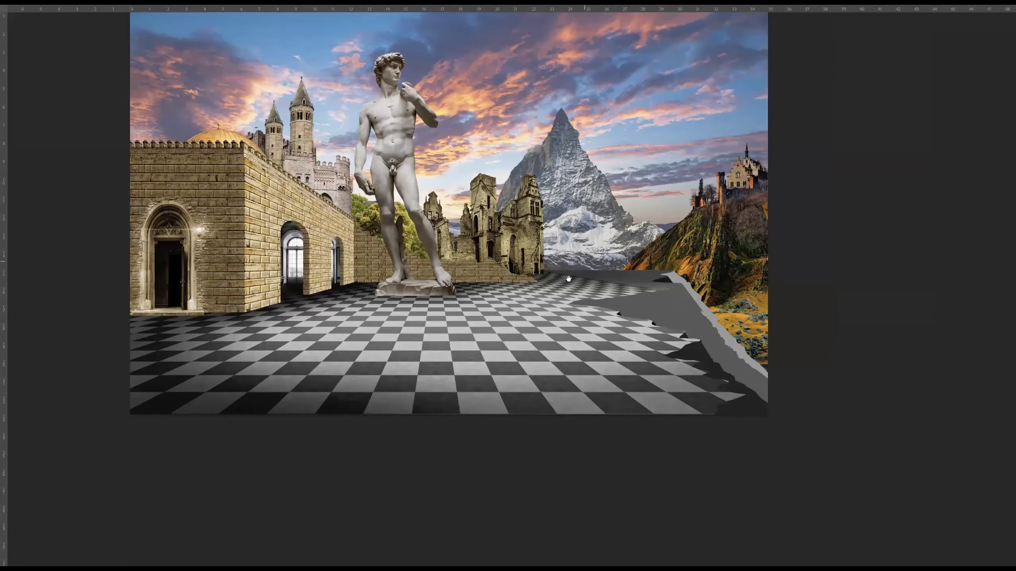
scroll(587, 253, down, 2)
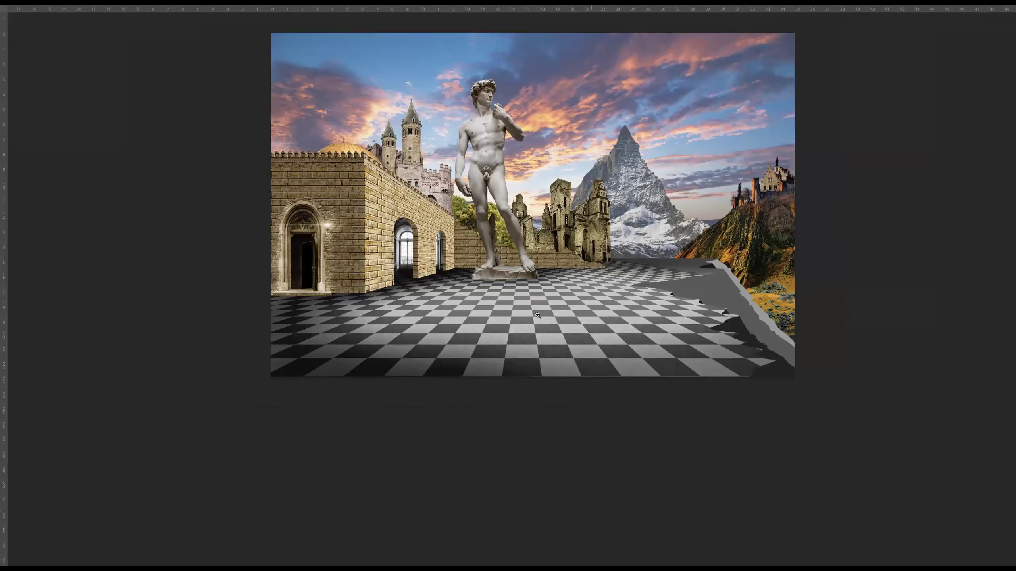
scroll(538, 314, up, 5)
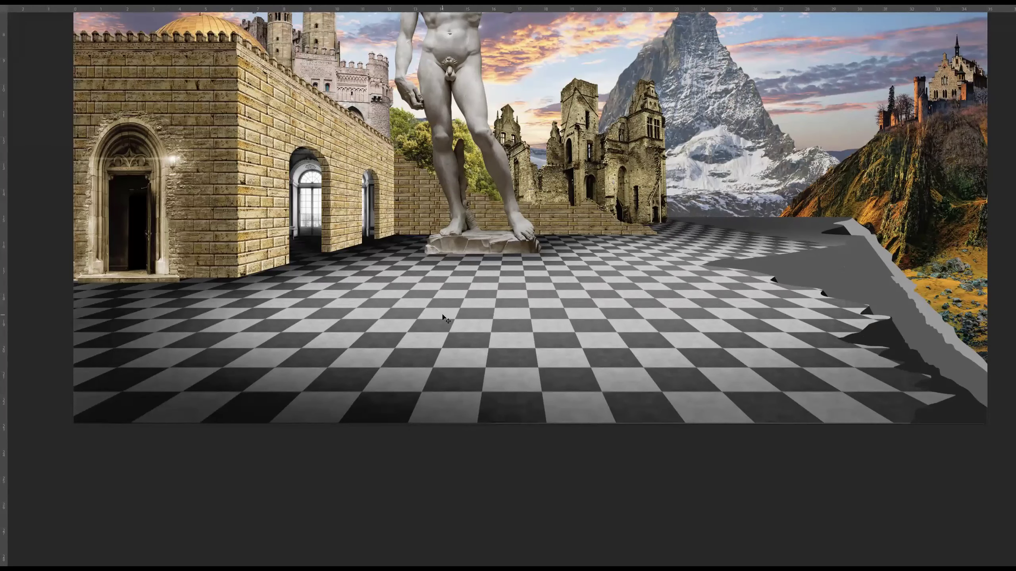
key(ctrl+0)
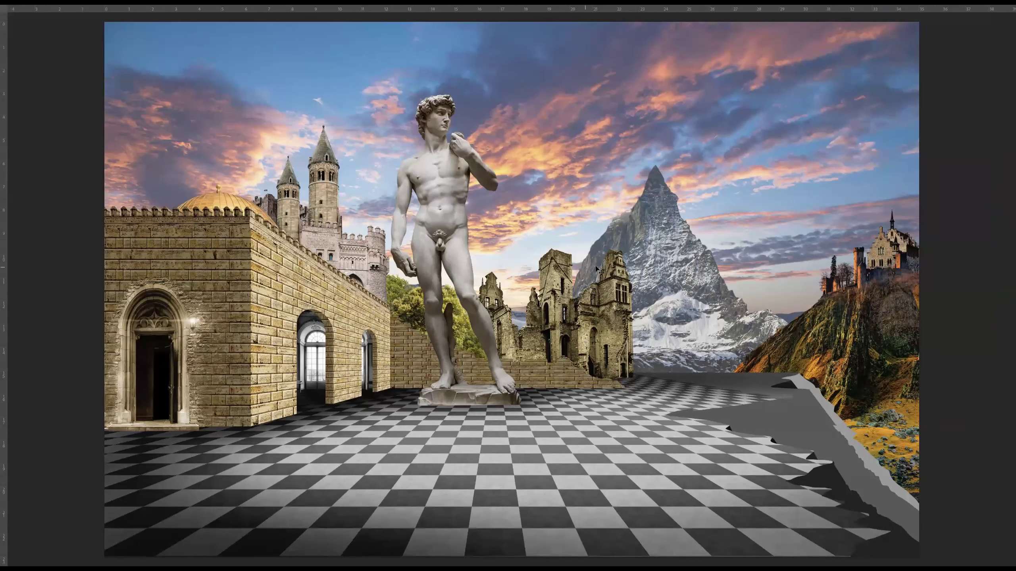
scroll(556, 245, down, 2)
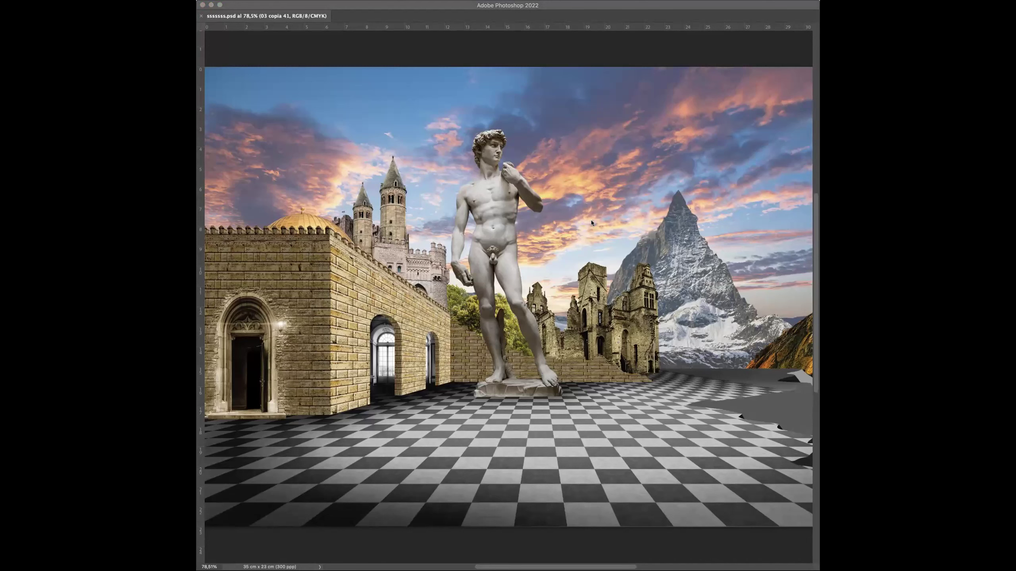
- Place the rocks photo in the composition and move it in front of the snowy mountain, to the right of the ruins
key(Return)
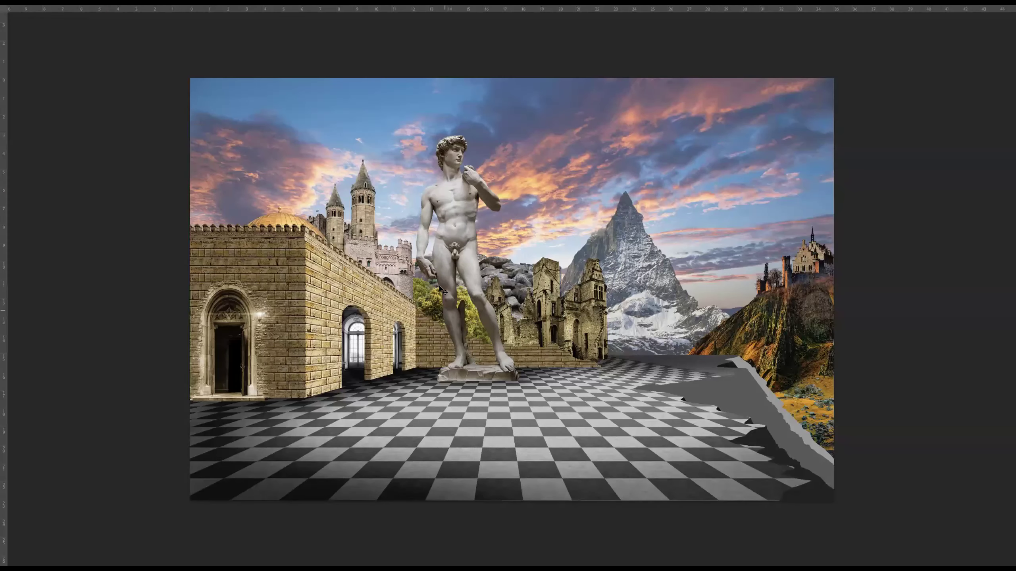
drag(461, 282, 668, 354)
scroll(731, 392, up, 2)
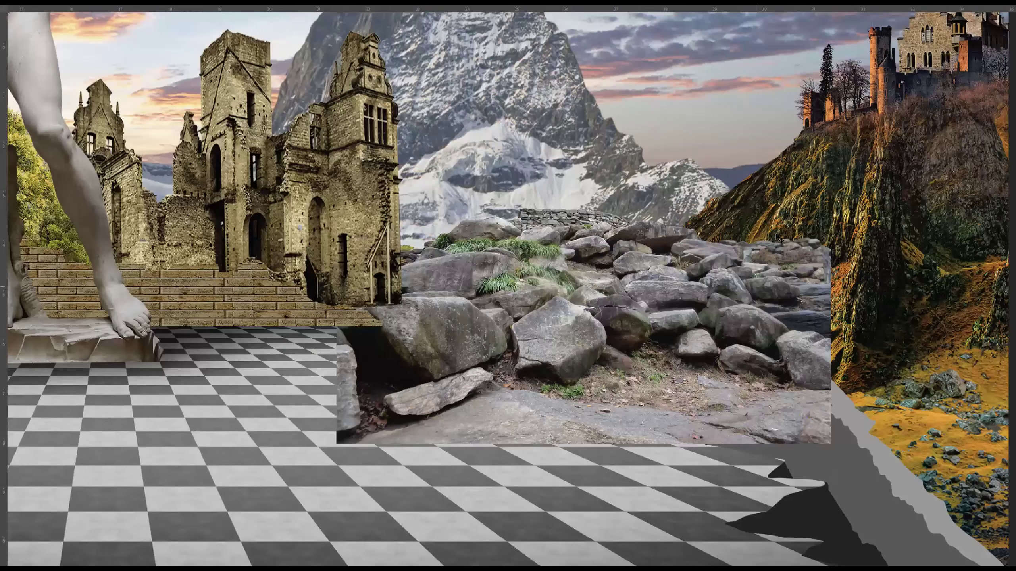
- Move the rocks layer 17 up in the layer order, directly above layer 02 copia
key(Tab)
scroll(794, 290, down, 5)
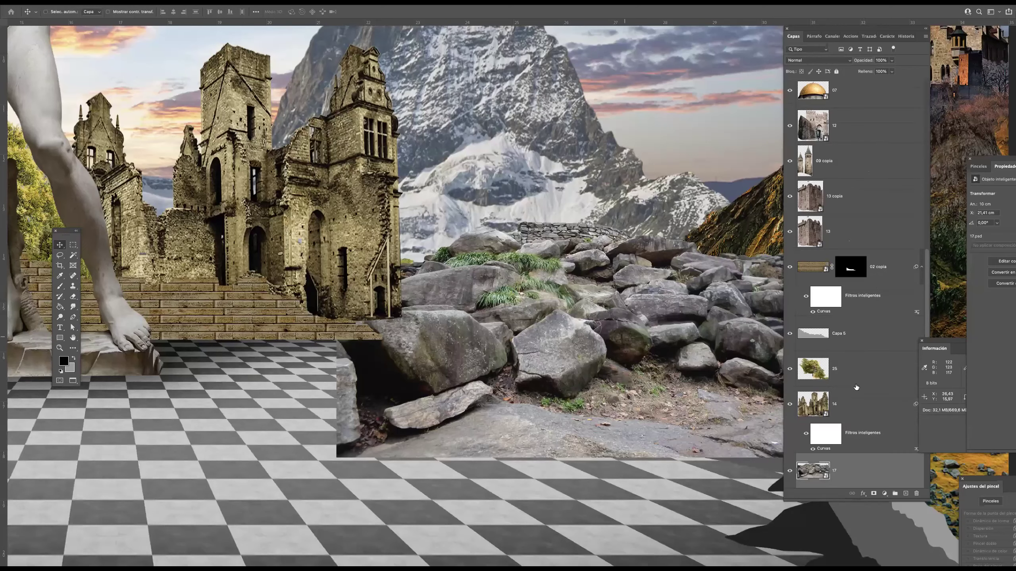
drag(854, 481, 864, 352)
drag(857, 192, 855, 247)
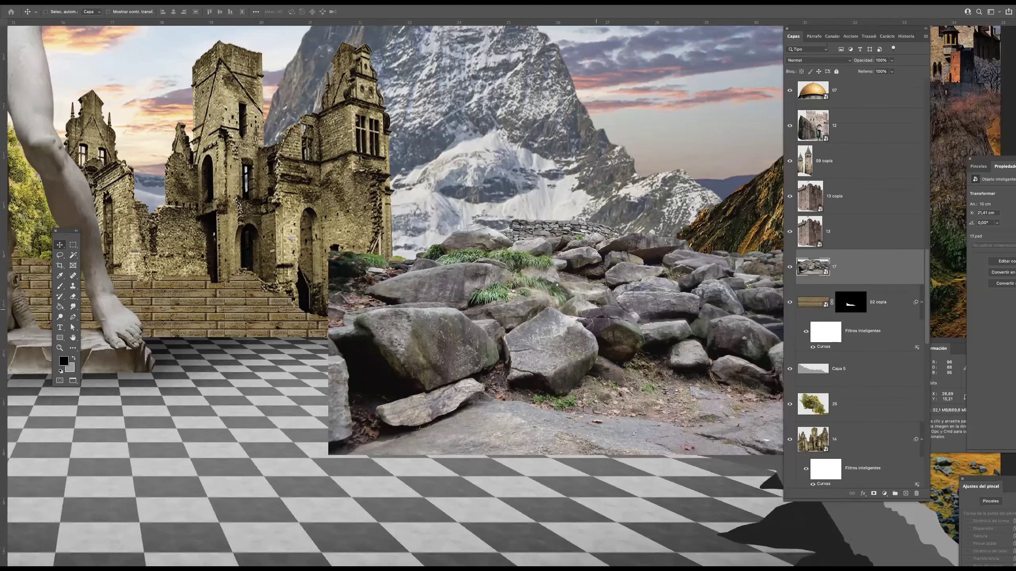
- Scale the rocks to about 73% width and 49% height and position them on the floor beside the foot of the ruins
drag(596, 288, 498, 241)
drag(513, 303, 548, 297)
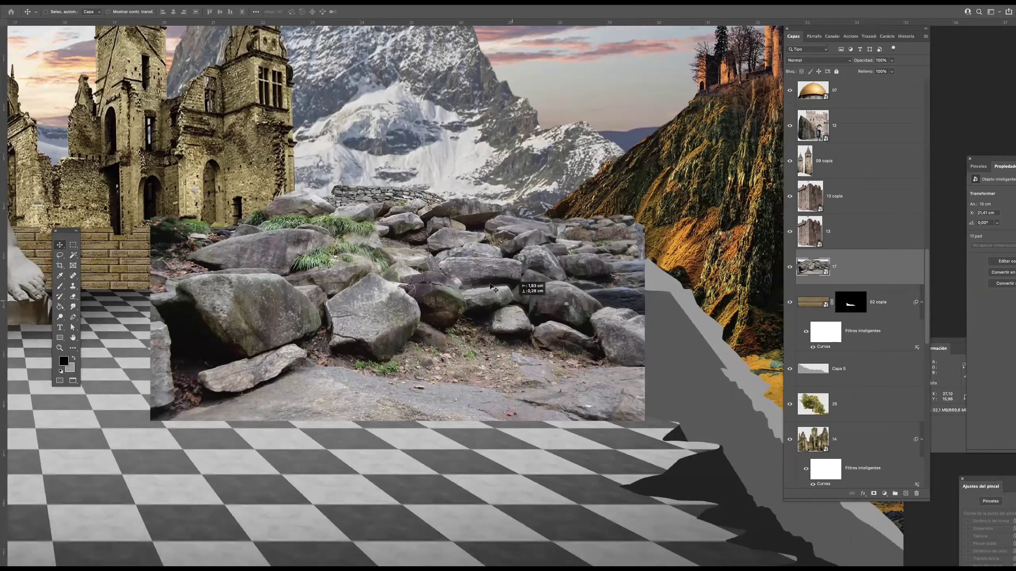
key(ctrl+t)
drag(150, 421, 402, 284)
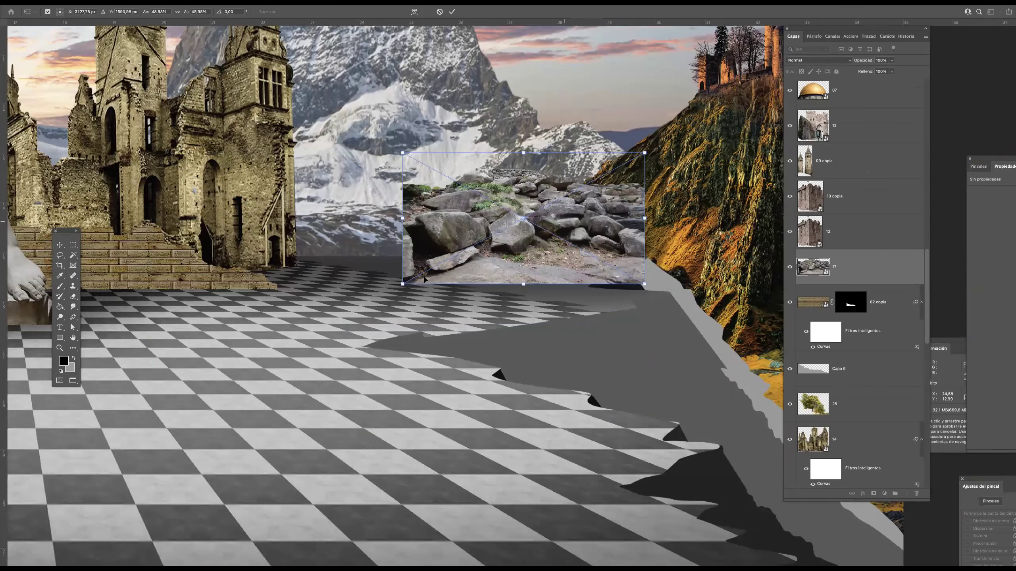
drag(585, 236, 427, 289)
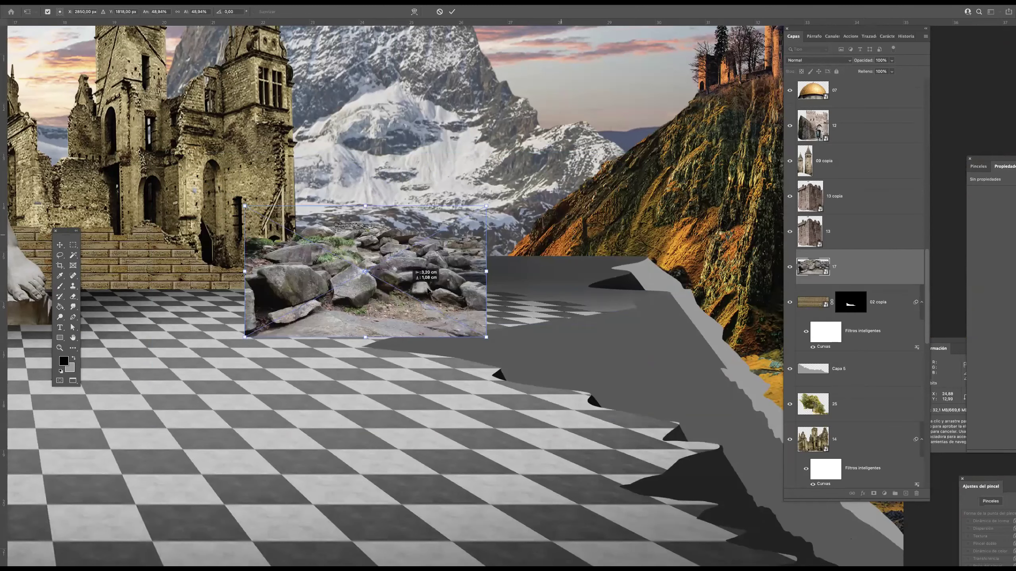
drag(506, 272, 510, 273)
mouse_move(618, 275)
mouse_down()
mouse_move(632, 276)
mouse_move(628, 262)
mouse_up()
key(Return)
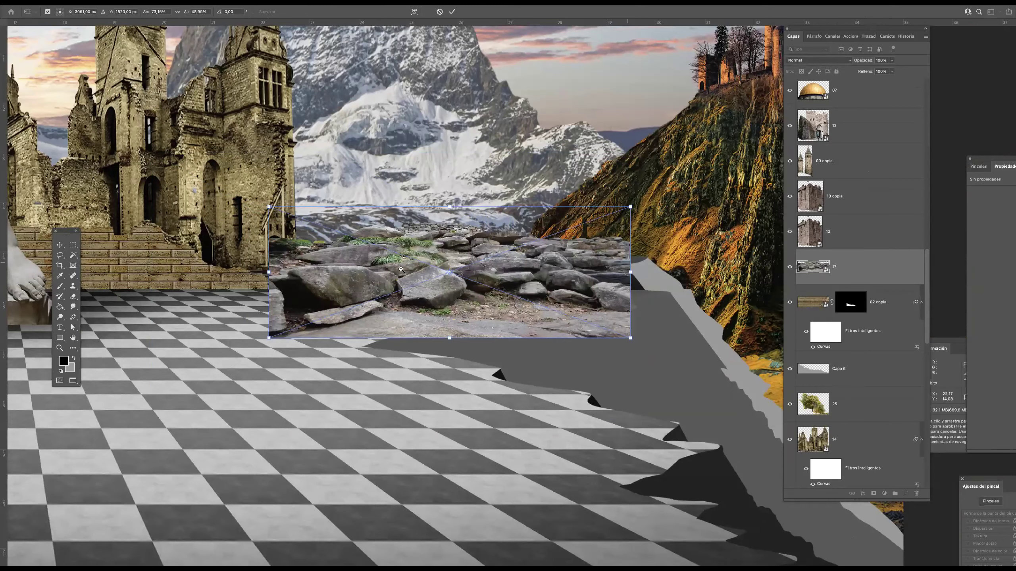
- Lasso the background above the rock tops, rasterize layer 17 and delete the selected area
key(ctrl+plus)
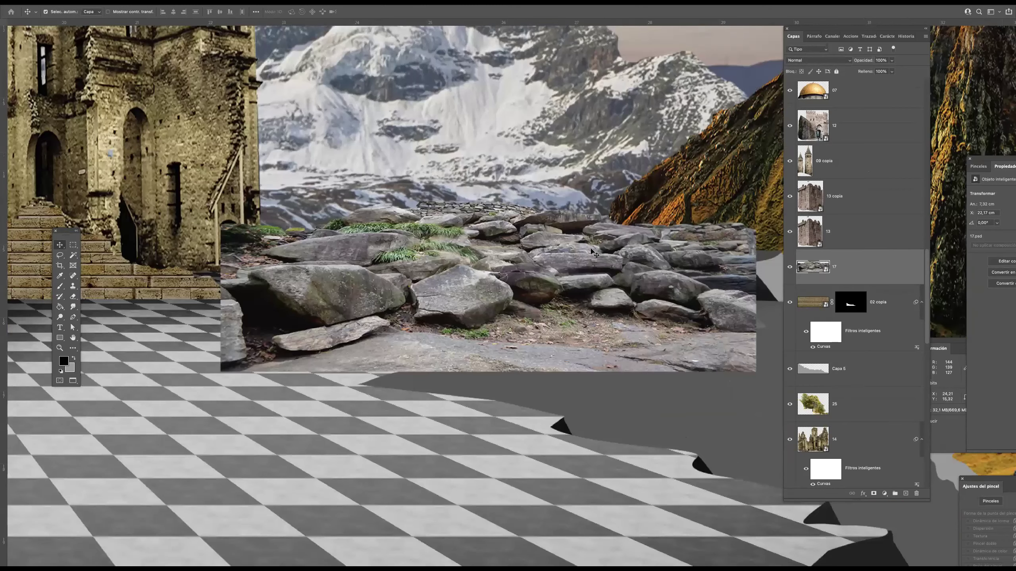
key(Tab)
mouse_move(411, 191)
mouse_down()
mouse_move(580, 216)
mouse_move(694, 257)
mouse_move(710, 256)
mouse_move(694, 243)
mouse_move(732, 232)
mouse_move(786, 244)
mouse_move(817, 169)
mouse_move(353, 85)
mouse_move(282, 175)
mouse_up()
key(Tab)
right_click(833, 265)
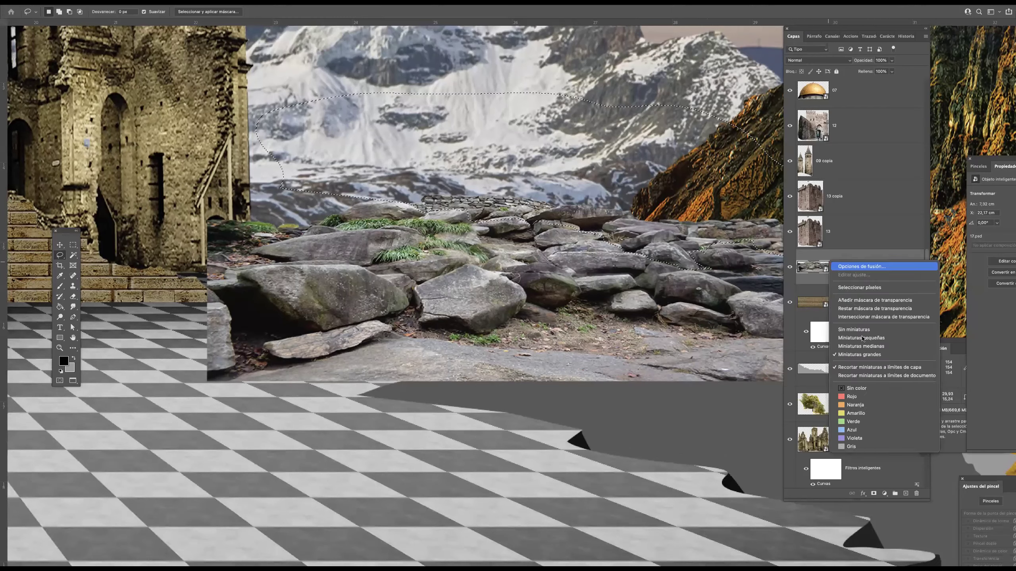
click(862, 258)
right_click(860, 263)
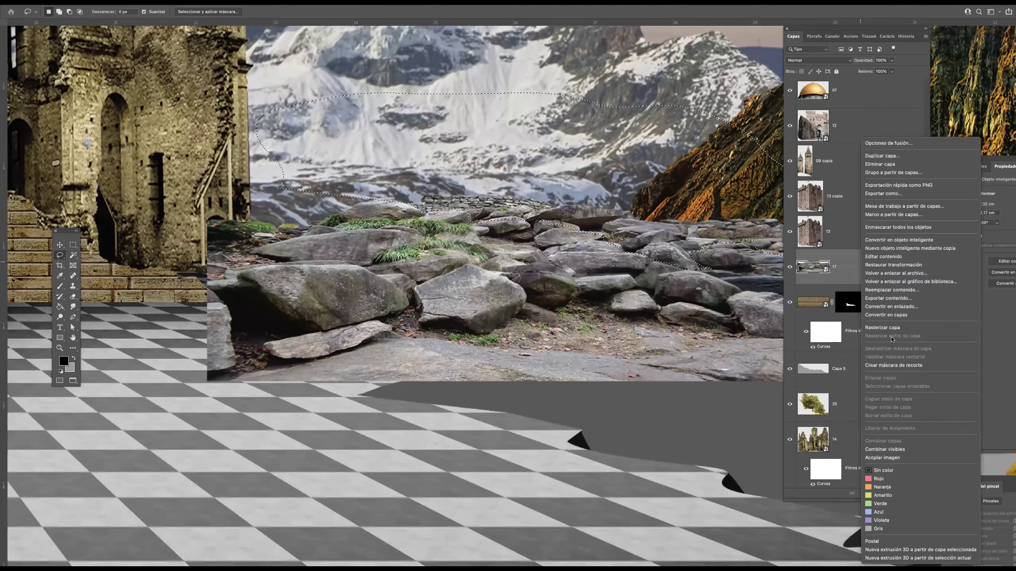
click(884, 327)
key(Delete)
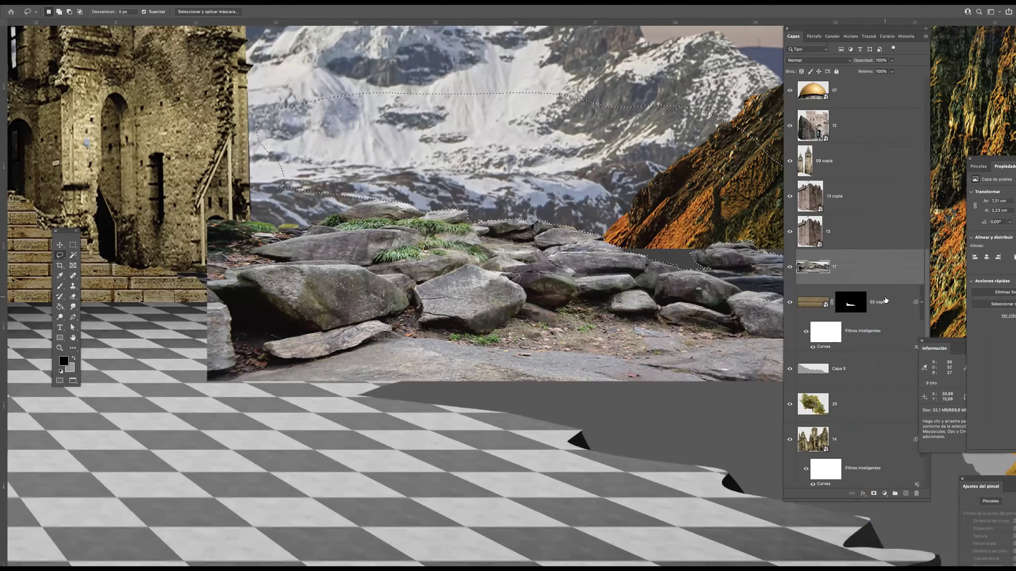
key(ctrl+d)
key(Tab)
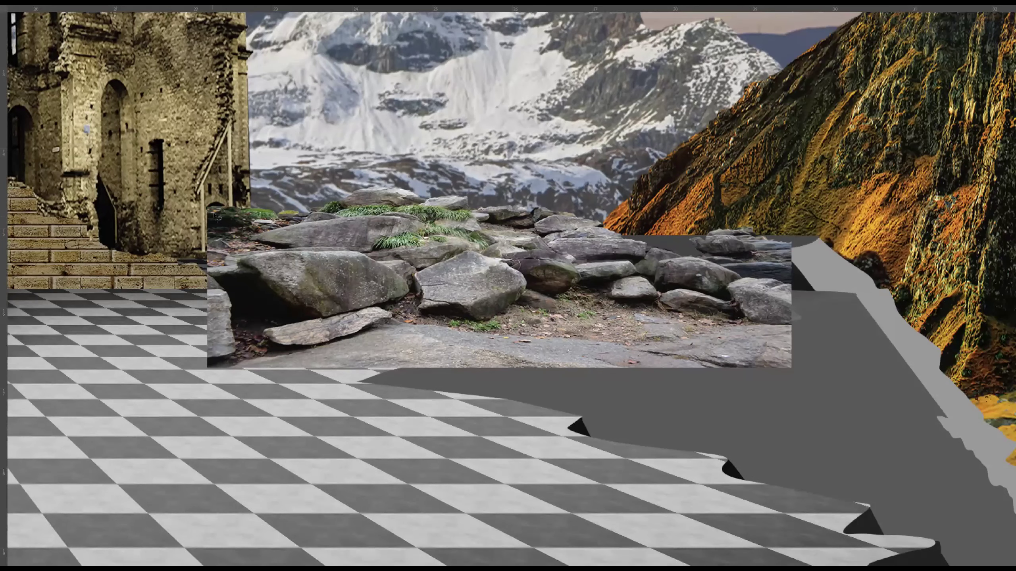
- Lasso the leftover background at the rocks' upper left edge next to the ruins and delete it
mouse_move(291, 219)
mouse_down()
mouse_move(308, 220)
mouse_move(261, 241)
mouse_move(278, 249)
mouse_move(243, 255)
mouse_move(216, 276)
mouse_move(256, 173)
mouse_move(305, 180)
mouse_up()
key(Delete)
click(376, 198)
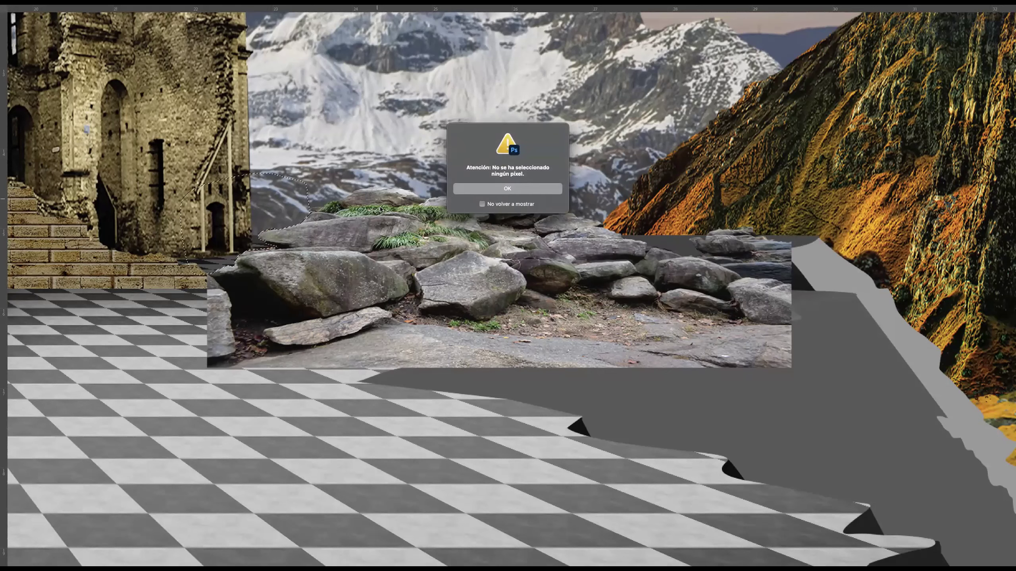
click(507, 189)
- Add a layer mask to layer 17 and hide the rocks' straight left edge with an irregular scattered brush at 100% opacity
key(Tab)
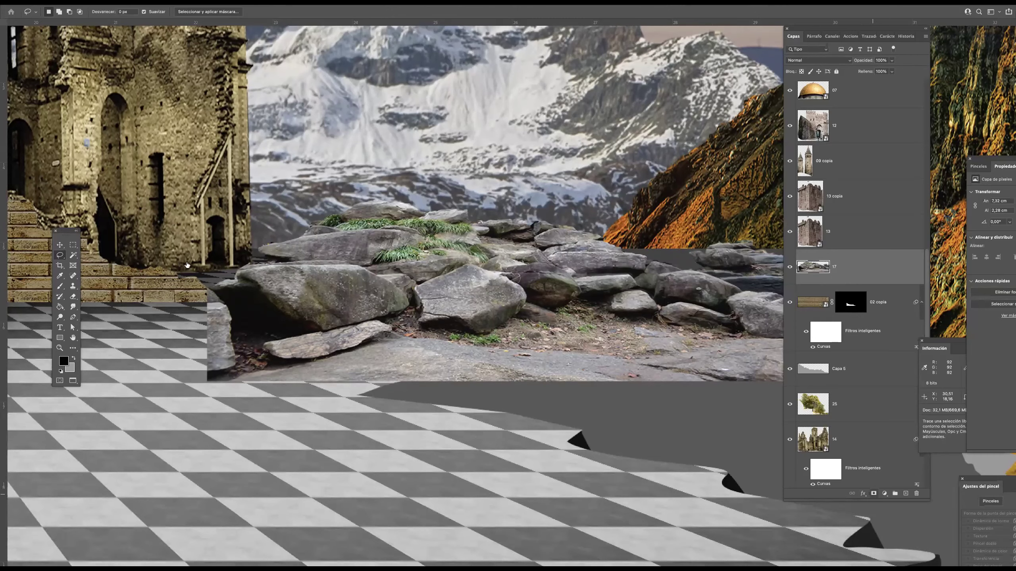
key(ctrl+shift+m)
click(59, 286)
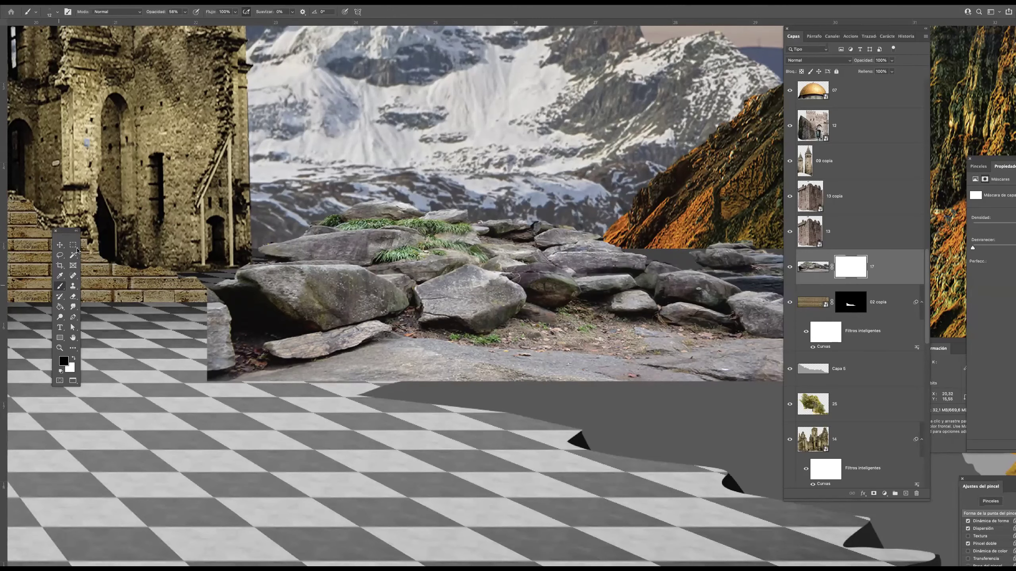
click(58, 14)
click(351, 193)
click(842, 269)
mouse_move(195, 332)
mouse_down()
mouse_move(229, 304)
mouse_move(261, 325)
mouse_move(257, 338)
mouse_move(288, 385)
mouse_move(245, 367)
mouse_up()
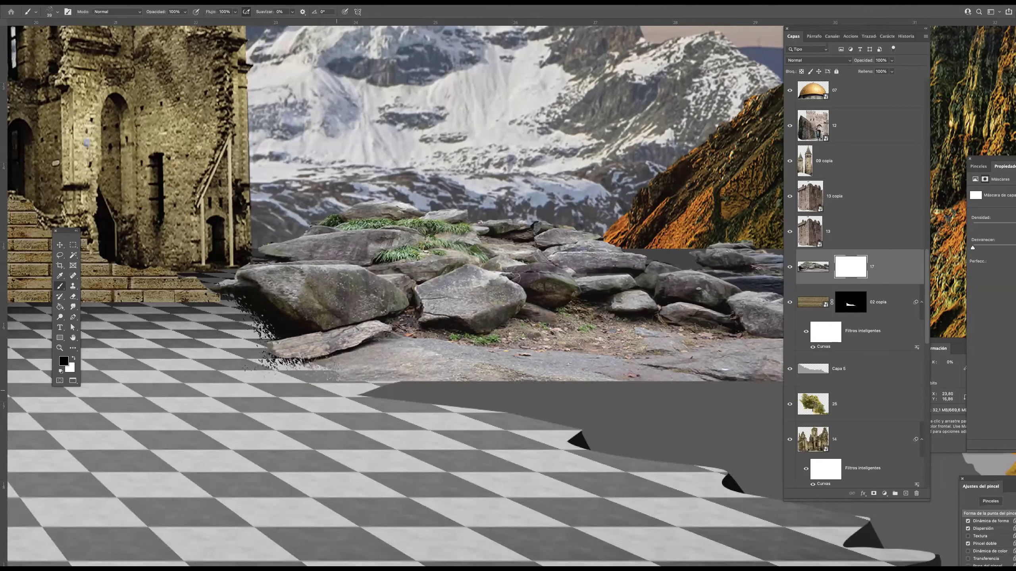
- Mask out the ground below the rocks with a smaller brush to uncover the checkerboard floor up to their right end
drag(388, 370, 442, 336)
key(bracketleft)
key(bracketleft)
key(bracketleft)
key(bracketleft)
key(bracketleft)
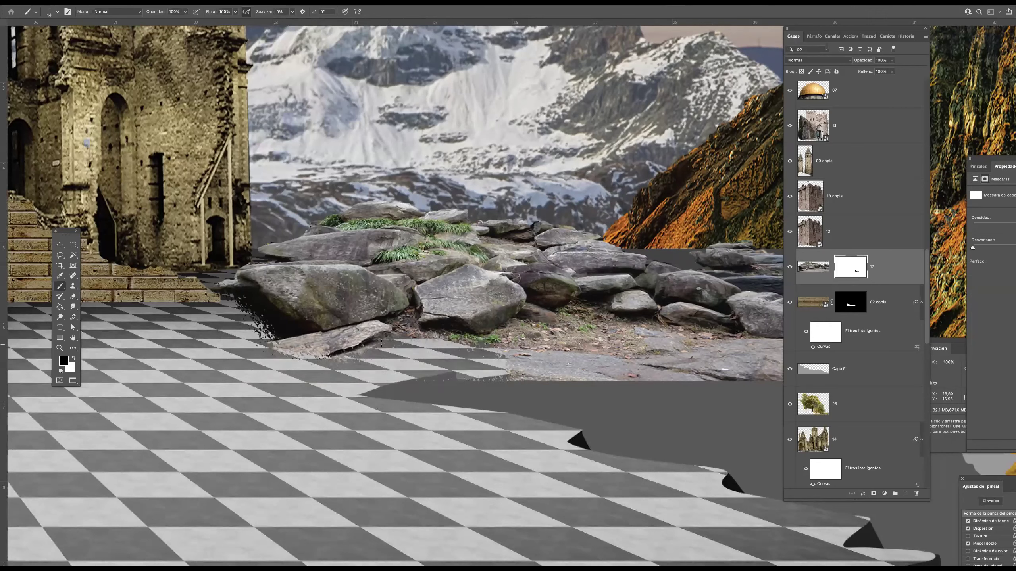
mouse_move(492, 345)
mouse_down()
mouse_move(590, 346)
mouse_move(608, 365)
mouse_up()
mouse_move(420, 383)
mouse_down()
mouse_move(541, 360)
mouse_move(527, 345)
mouse_move(640, 359)
mouse_move(666, 386)
mouse_move(700, 356)
mouse_move(492, 312)
mouse_move(579, 325)
mouse_up()
mouse_move(655, 323)
mouse_down()
mouse_move(680, 326)
mouse_move(665, 302)
mouse_move(681, 274)
mouse_move(635, 256)
mouse_move(643, 246)
mouse_move(554, 227)
mouse_move(651, 234)
mouse_move(551, 216)
mouse_move(580, 234)
mouse_up()
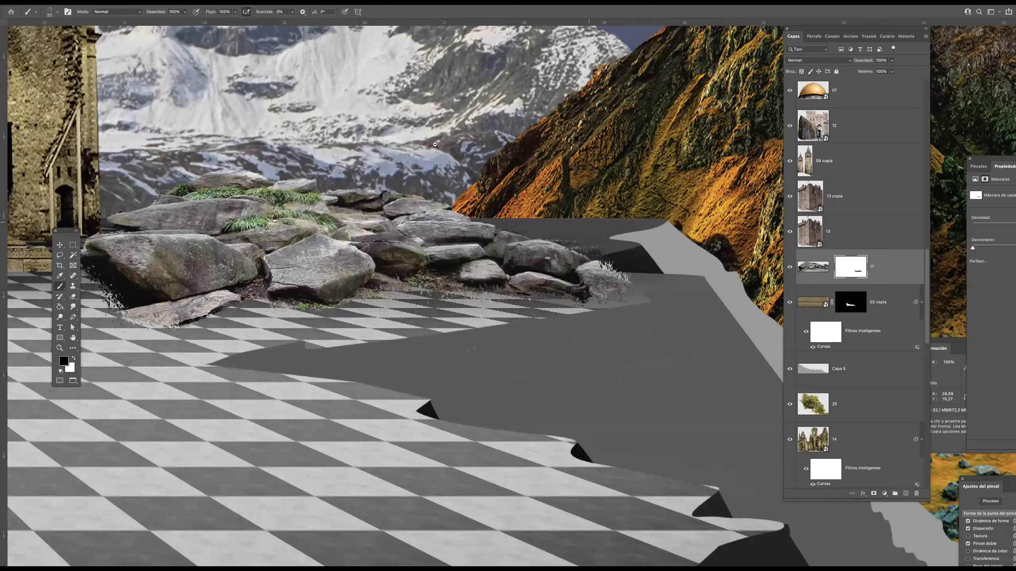
- Touch up the layer mask around the right end and lower edge of the rocks
drag(435, 145, 434, 155)
drag(452, 194, 491, 309)
drag(554, 308, 604, 317)
drag(532, 309, 493, 339)
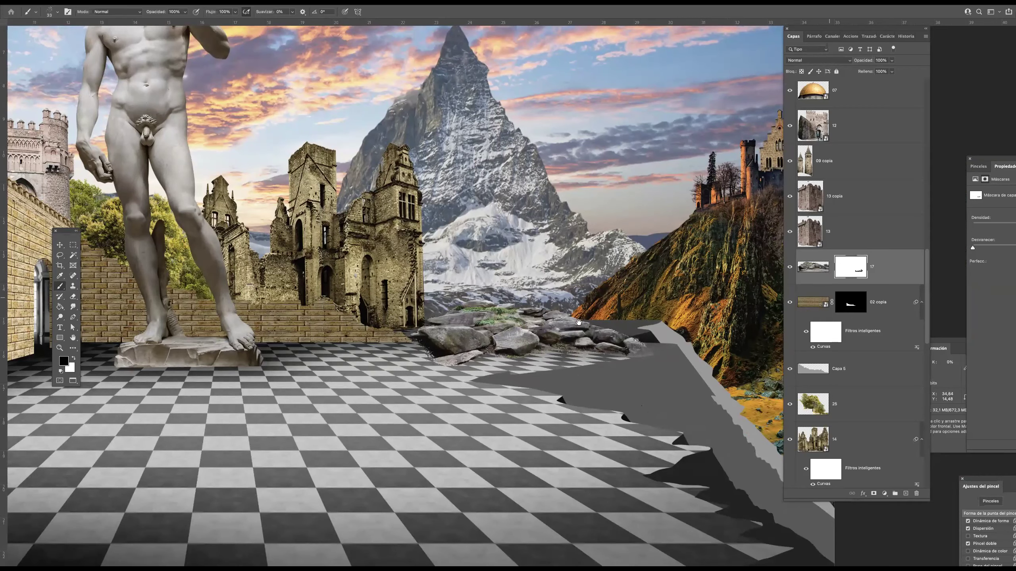
ctrl+alt+click(542, 326)
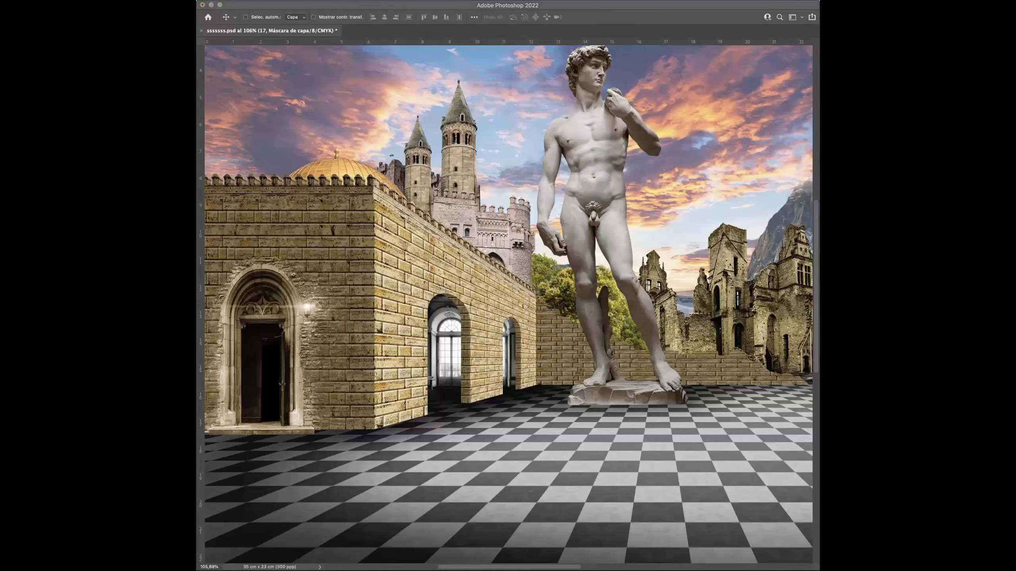
- Place the rocks photo again and move its layer directly below the statue layer 01
drag(443, 341, 440, 337)
key(Return)
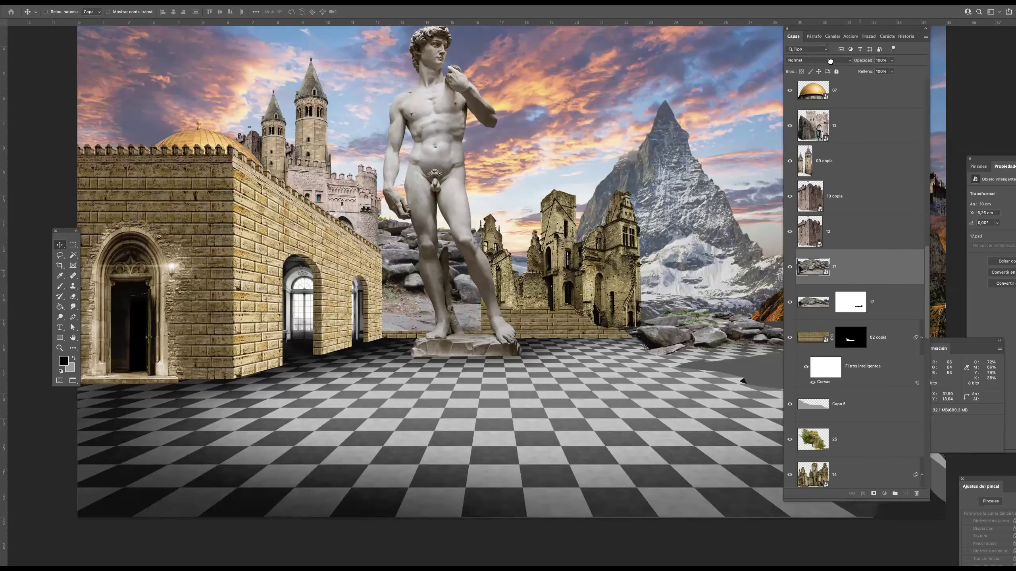
drag(830, 61, 834, 184)
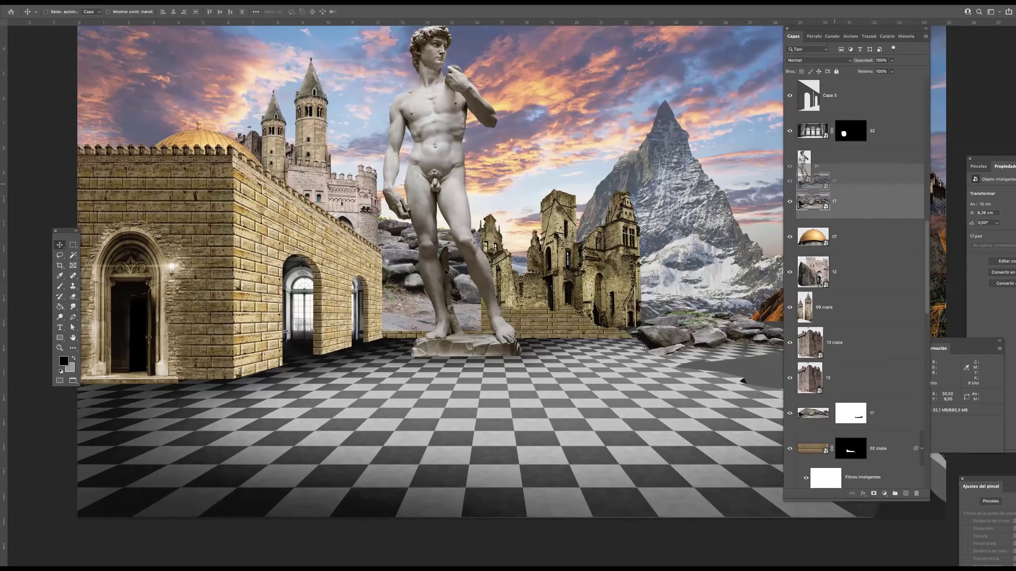
- Move the new rocks behind the statue's base, flatten them and resize them to 7.14 cm wide in front of the ruins
drag(415, 263, 566, 337)
key(ctrl+t)
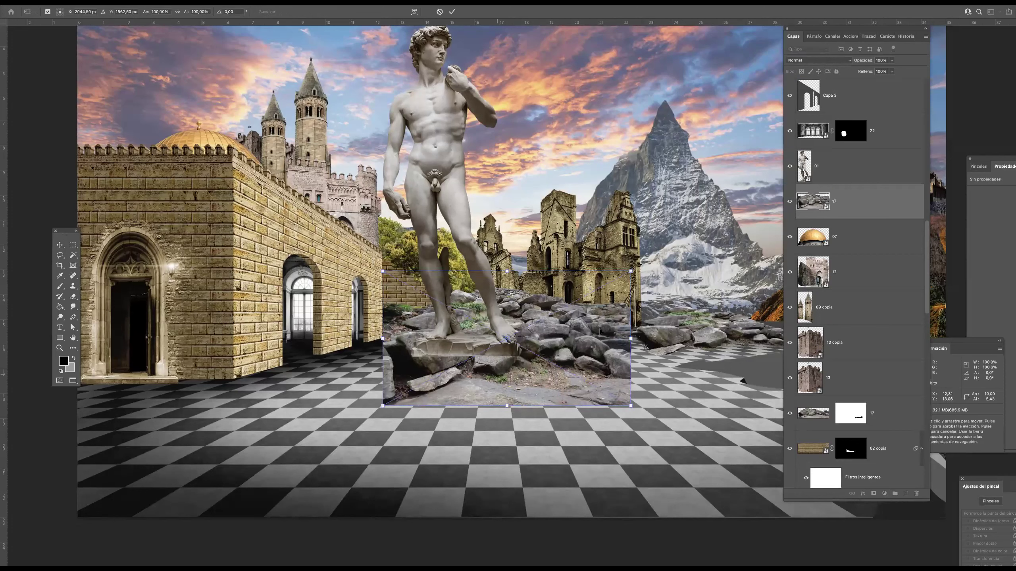
drag(630, 271, 526, 315)
drag(515, 360, 616, 341)
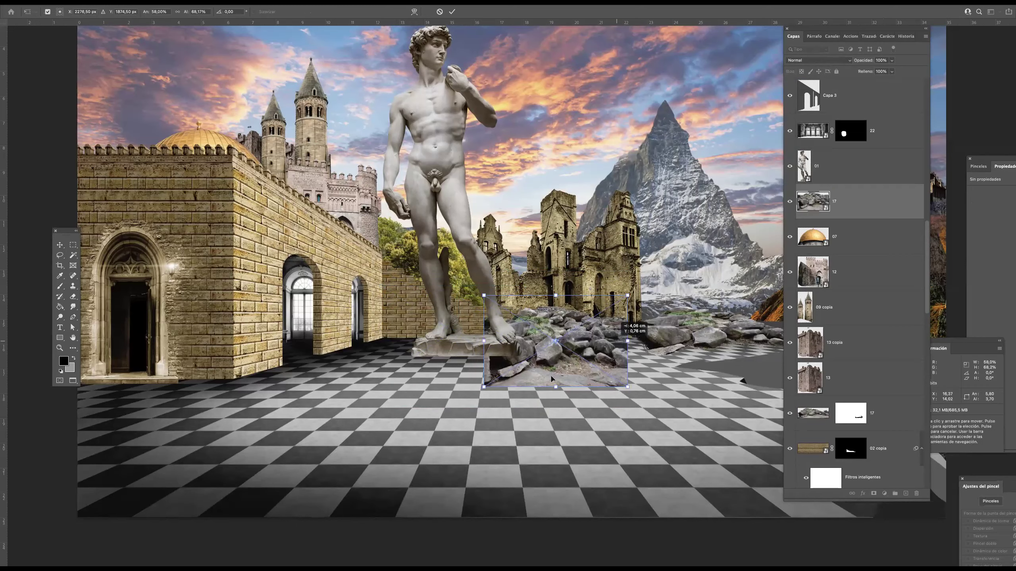
drag(557, 386, 690, 312)
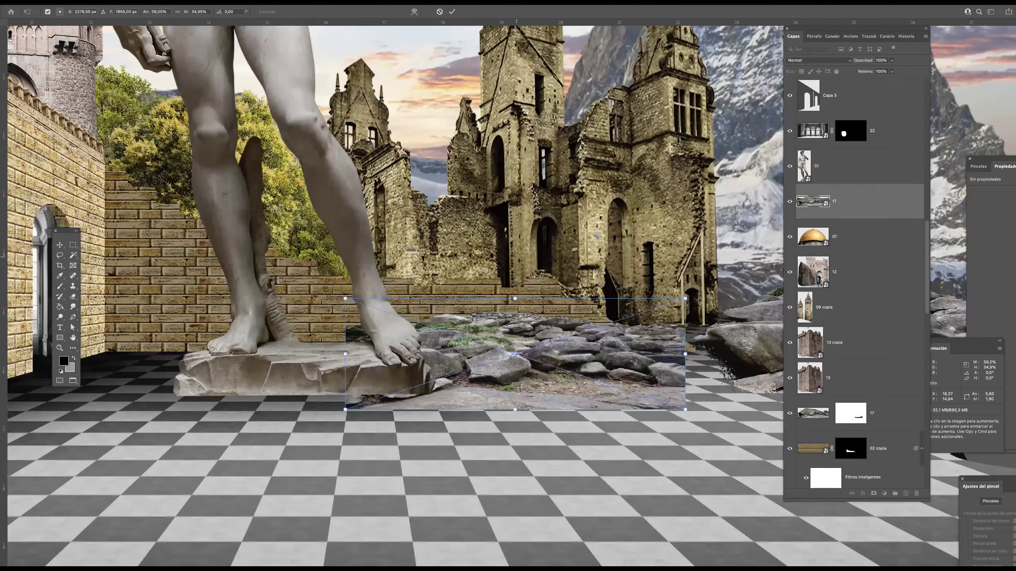
drag(750, 275, 769, 248)
key(Return)
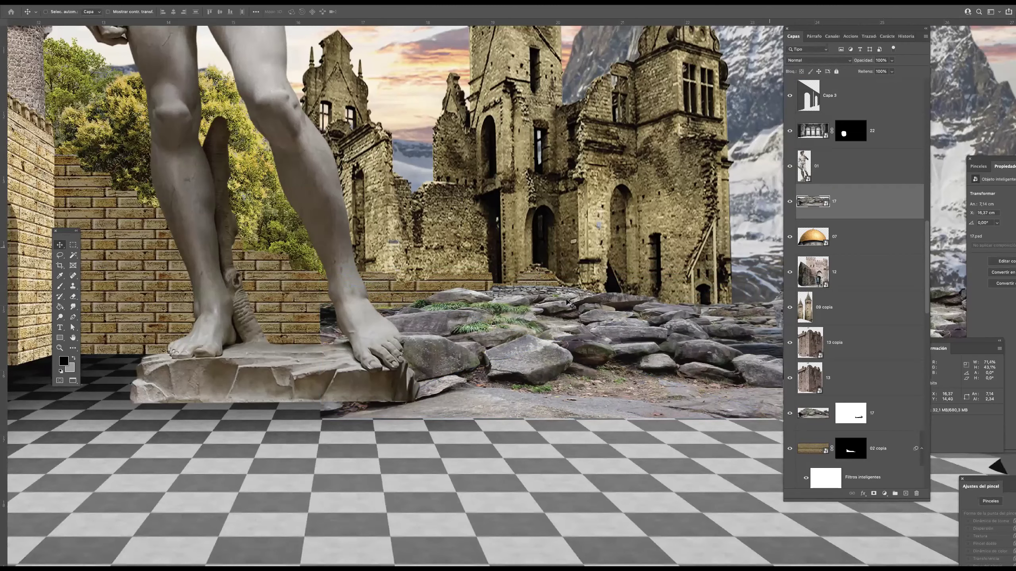
- Duplicate these rocks about 4.6 cm to the left behind the statue and shrink the copy to start at the side wall
key(ctrl+minus)
key(ctrl+minus)
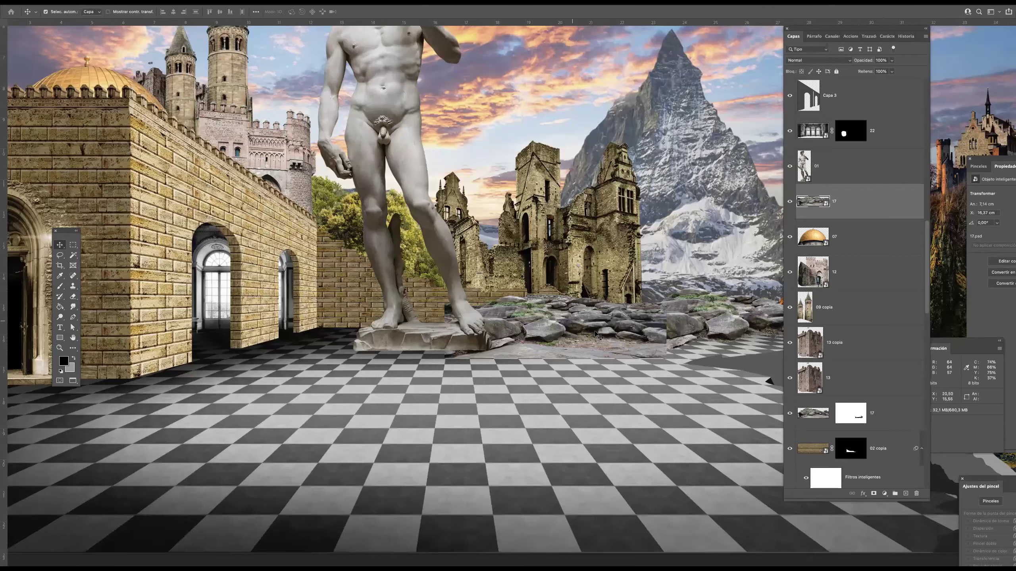
drag(455, 329, 314, 329)
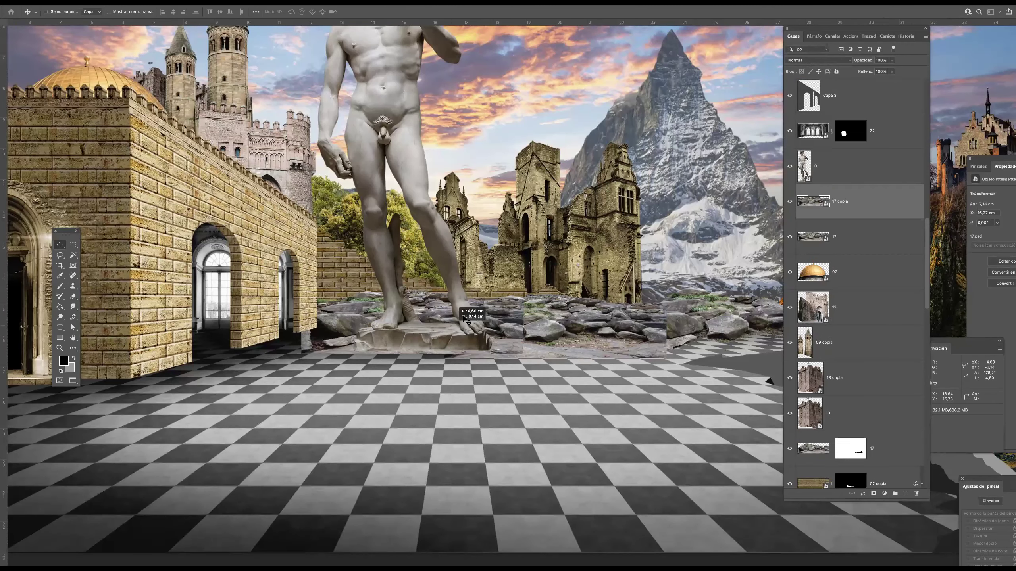
key(ctrl+t)
drag(314, 284, 340, 294)
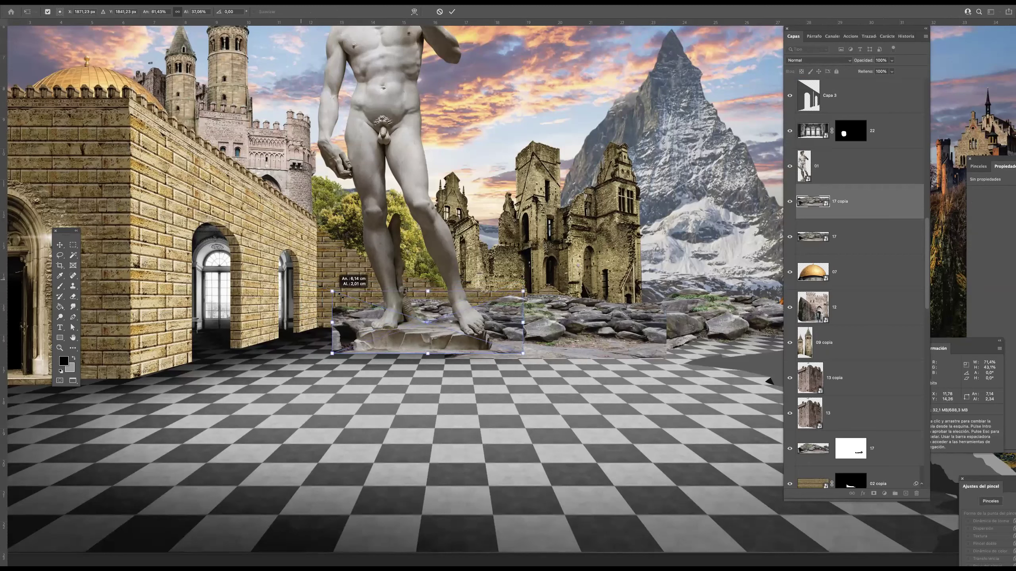
drag(439, 321, 686, 241)
key(Return)
- Rasterize the two rock layers 17 copia and 17 together
shift+click(860, 238)
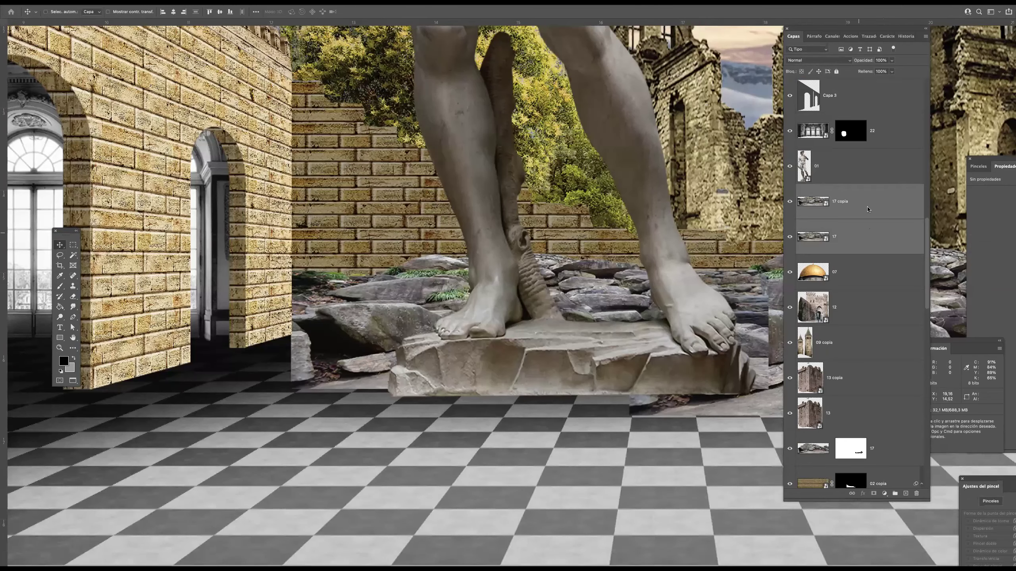
right_click(895, 285)
click(886, 328)
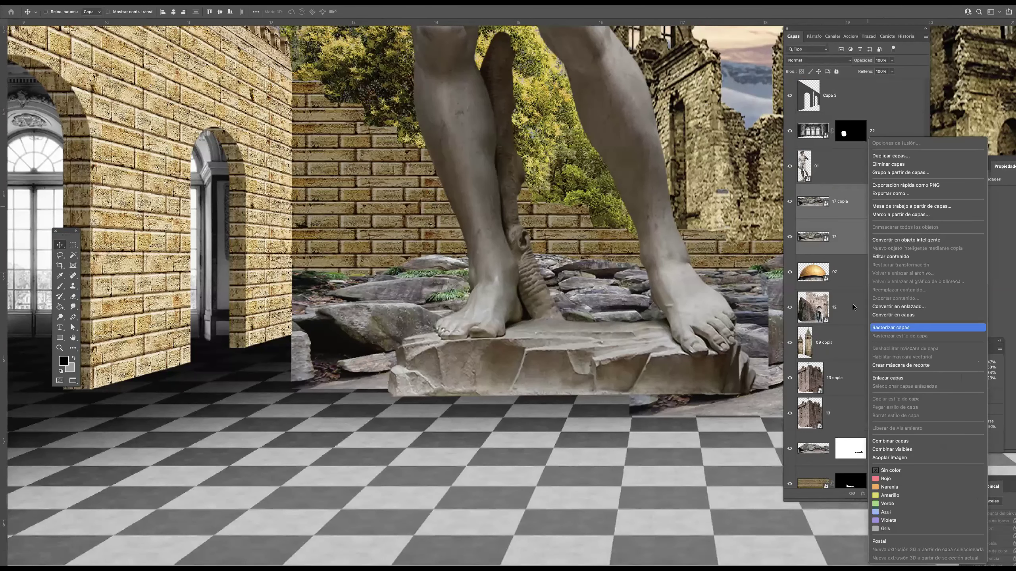
- Lasso the overlapping right end of layer 17 copia beside the statue's foot and delete it to remove the seam
key(Tab)
drag(616, 303, 457, 293)
key(m)
drag(511, 230, 716, 244)
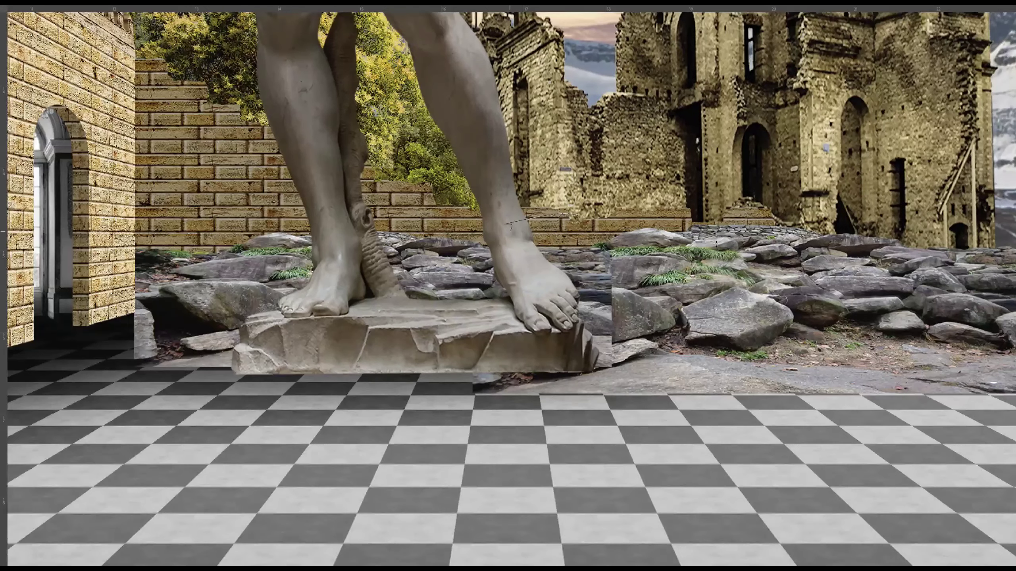
mouse_move(603, 179)
mouse_down()
mouse_move(704, 344)
mouse_move(624, 413)
mouse_move(516, 248)
mouse_up()
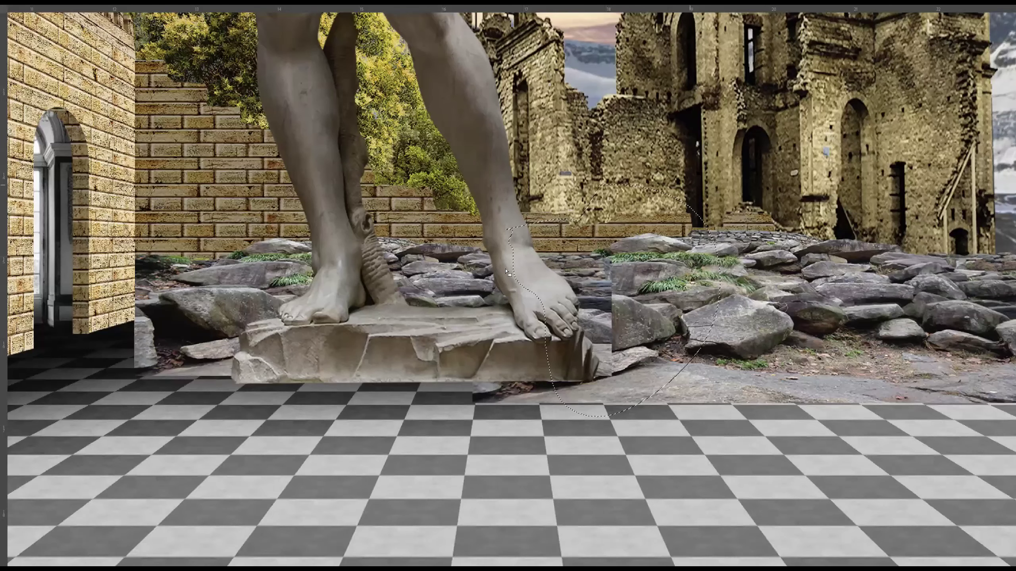
key(Tab)
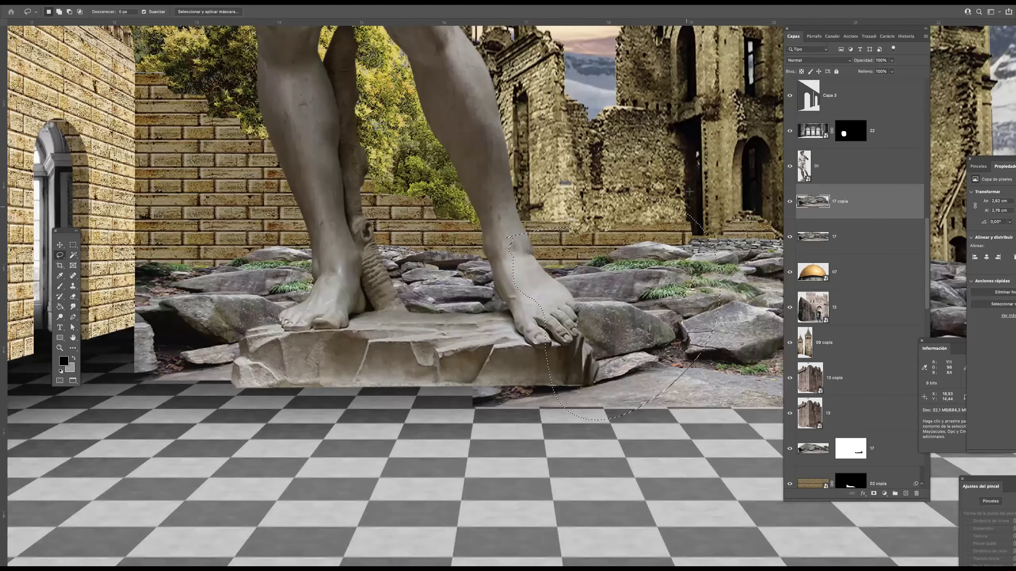
- Deselect the lassoed area and merge the rock layers 17 copia and 17 into one layer
key(super+d)
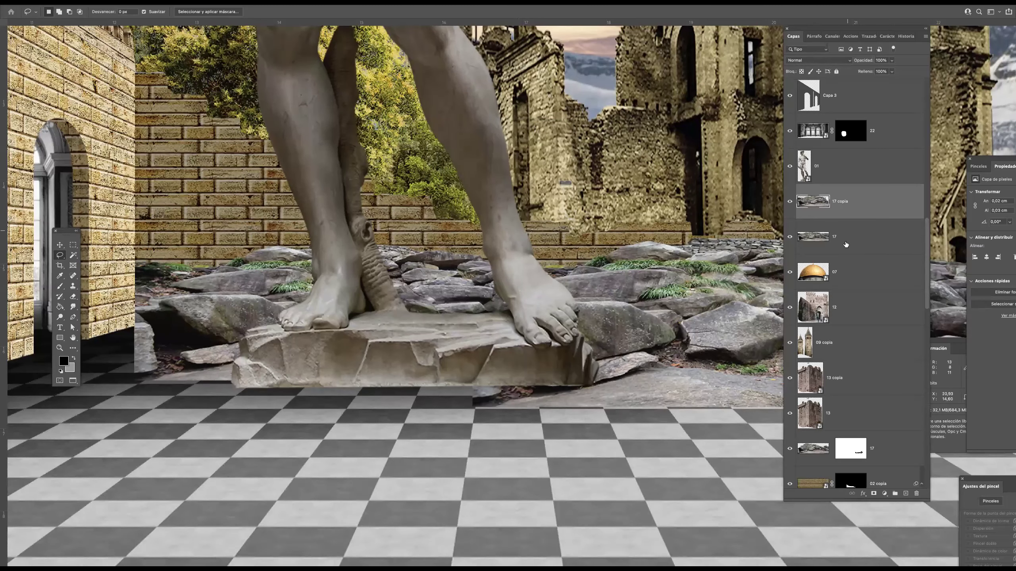
shift+click(838, 238)
key(super+e)
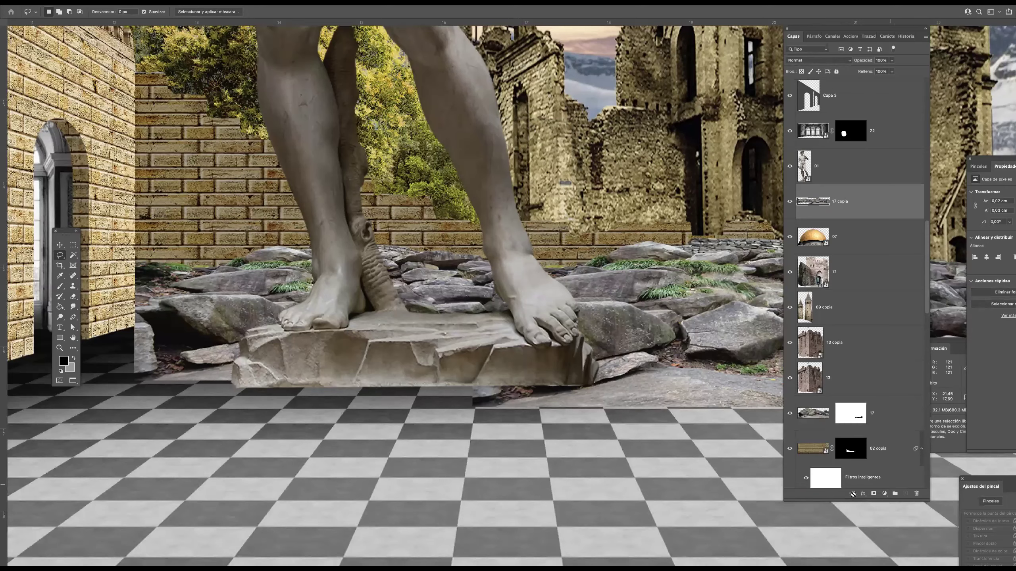
- Add a white layer mask to the merged rock layer 17 copia and ready the Brush tool for painting on it
alt+click(874, 494)
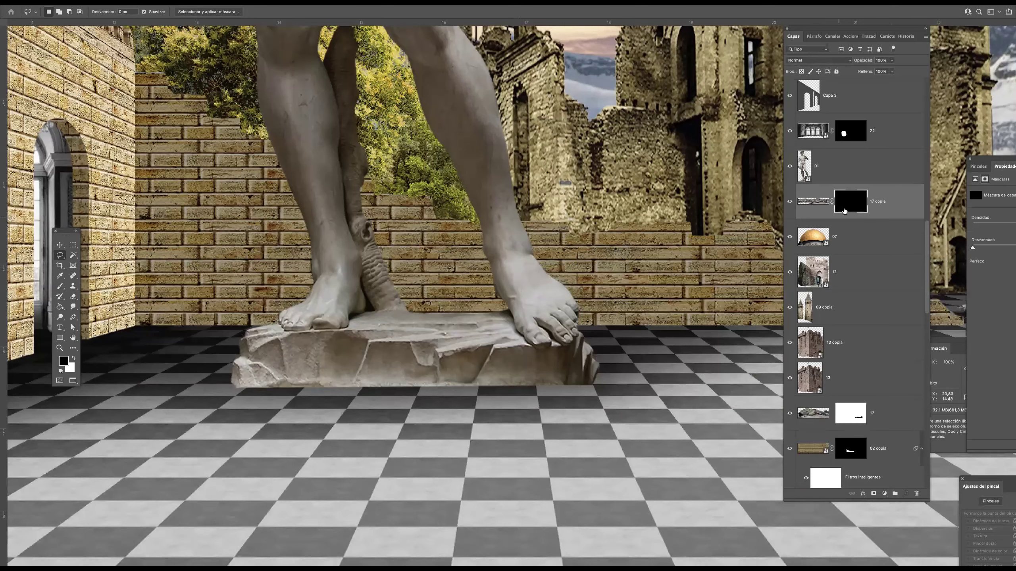
key(super+z)
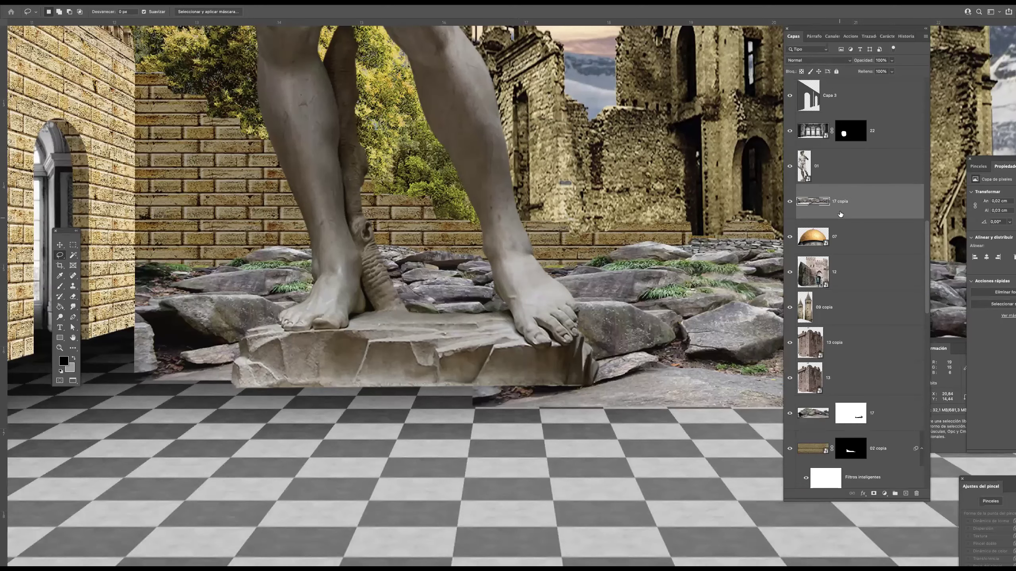
click(873, 494)
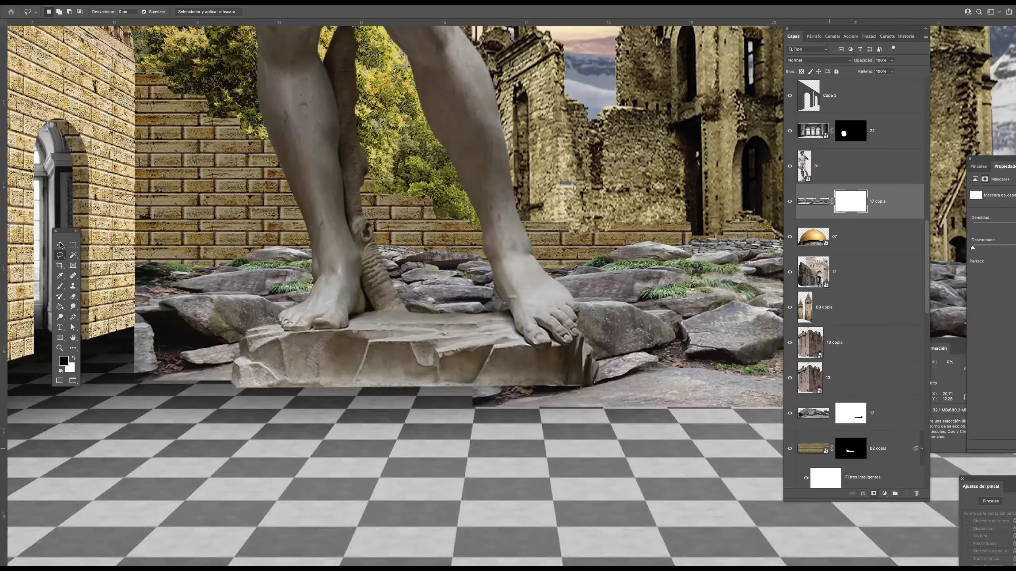
click(60, 286)
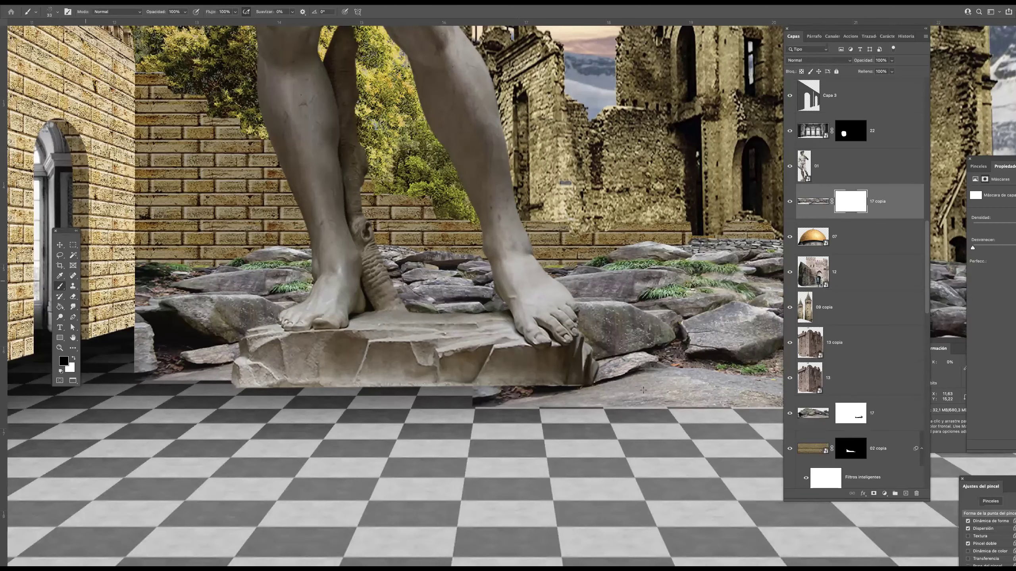
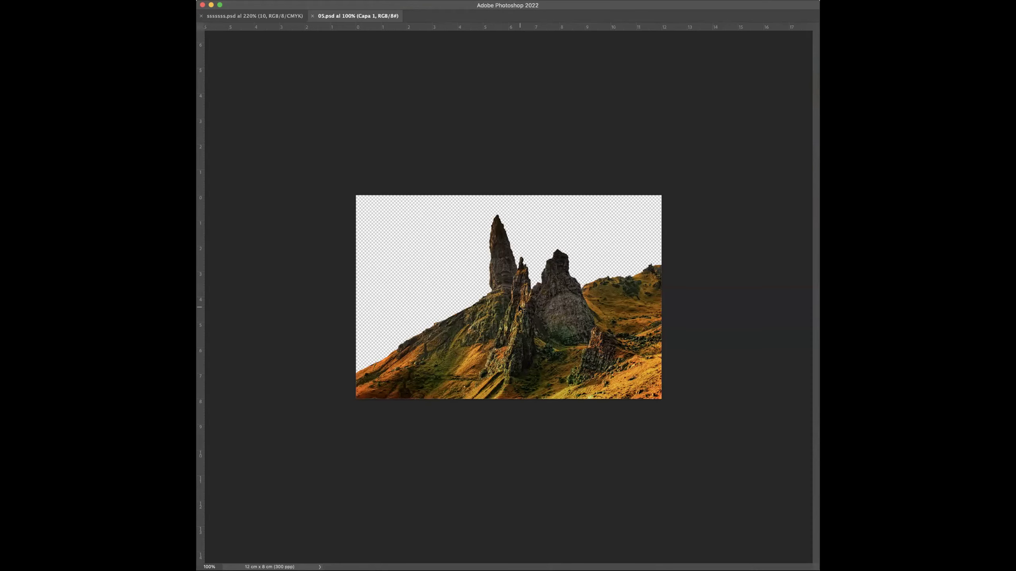
- In 05.psd, lasso the rocky slope from the image's left edge across to the middle rock pillar, down to the bottom edge
key(f)
scroll(519, 320, up, 5)
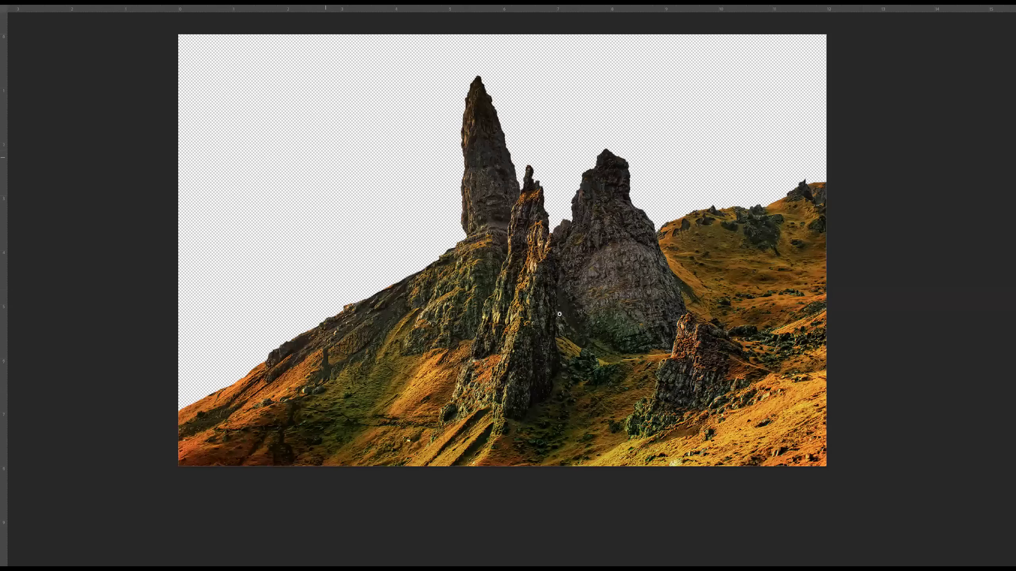
key(l)
mouse_move(467, 210)
mouse_down()
mouse_move(376, 276)
mouse_move(255, 494)
mouse_up()
mouse_move(527, 527)
mouse_down()
mouse_move(599, 253)
mouse_move(472, 209)
mouse_move(295, 344)
mouse_move(162, 506)
mouse_move(382, 535)
mouse_move(516, 520)
mouse_up()
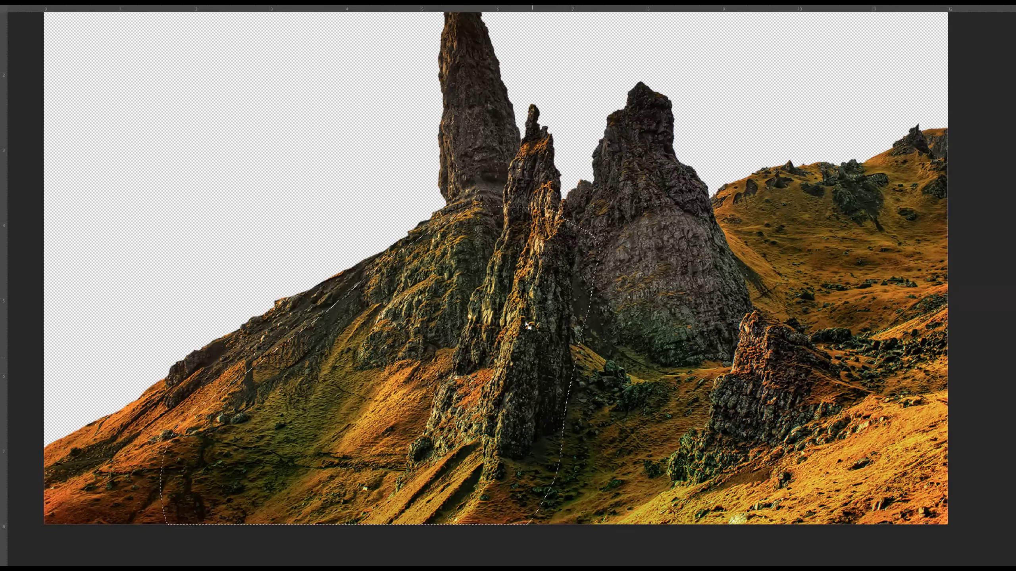
key(Tab)
key(shift)
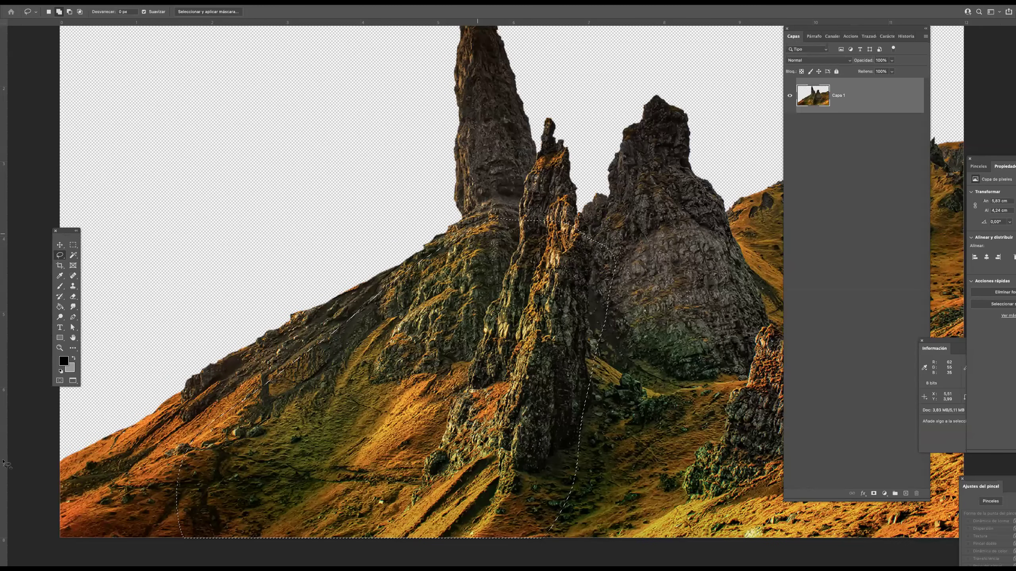
drag(424, 542, 467, 528)
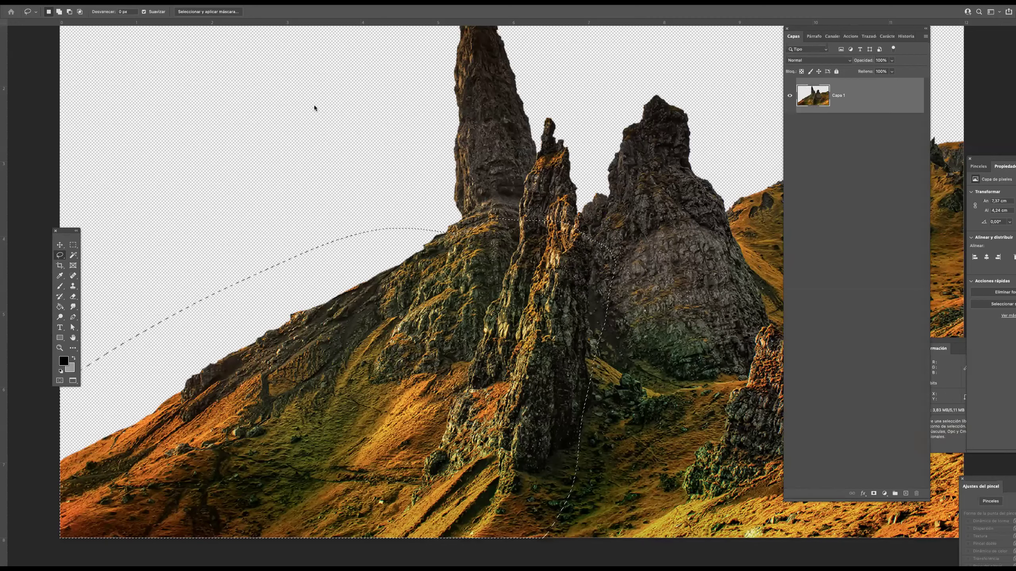
- Switch to the montage document and paste the copied slope above layer Capa 10, by the floor's broken right edge
click(294, 2)
click(309, 314)
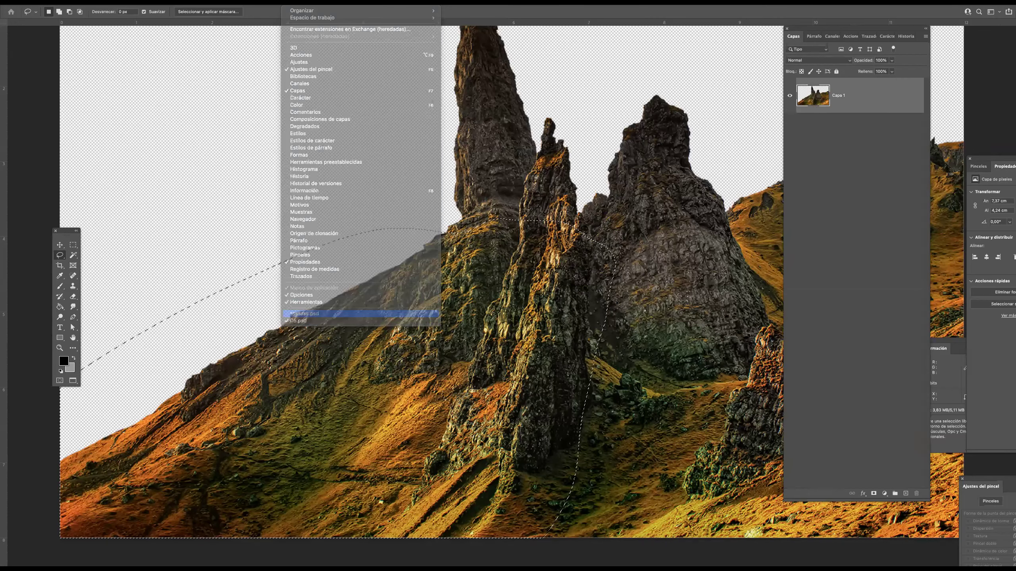
drag(698, 296, 492, 284)
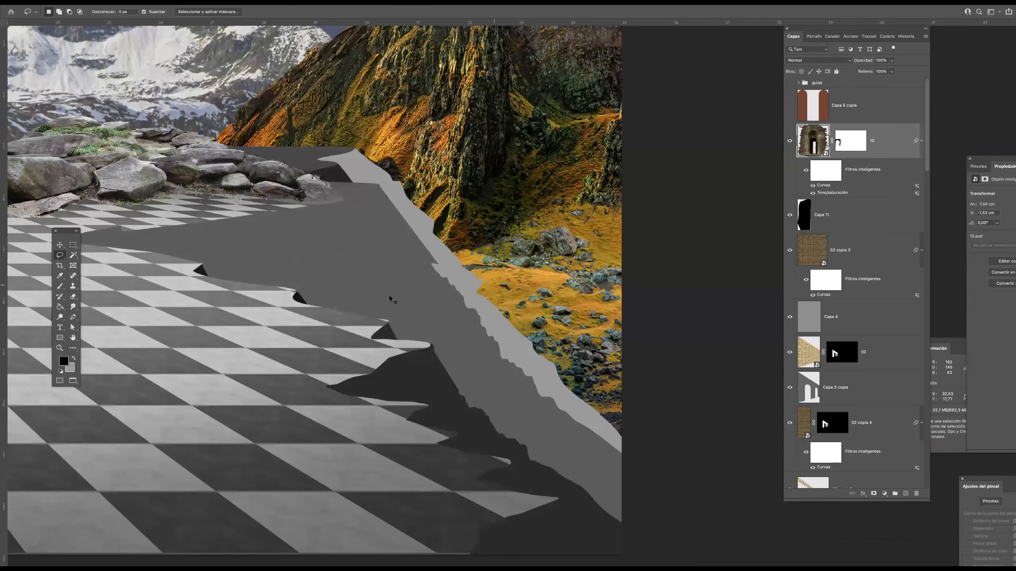
key(v)
ctrl+click(598, 262)
click(864, 402)
key(Tab)
key(ctrl+v)
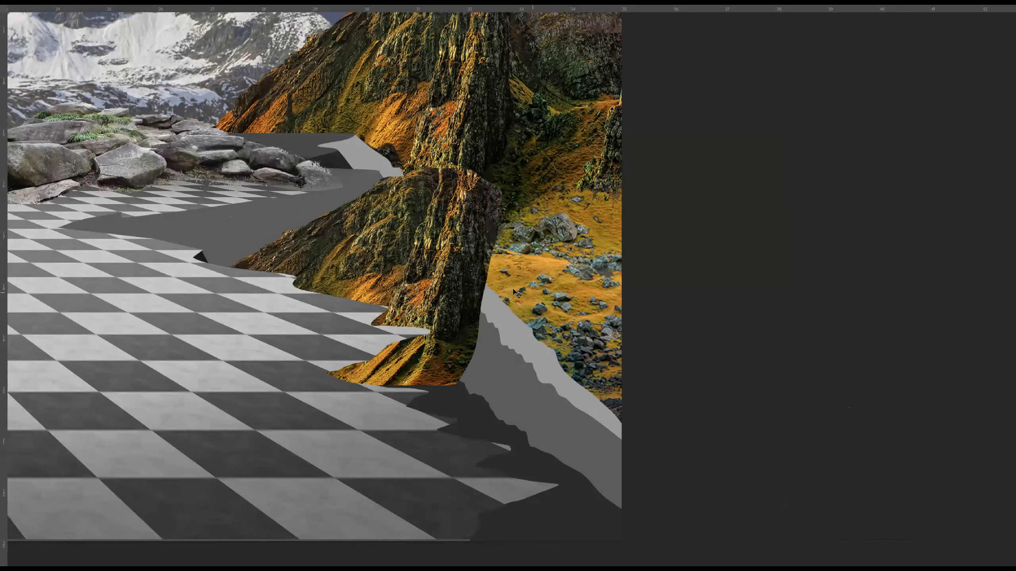
- Flip the pasted slope horizontally, then stretch and tilt it along the floor's broken edge to about 7.4 by 9.3 cm
scroll(468, 283, down, 3)
right_click(477, 304)
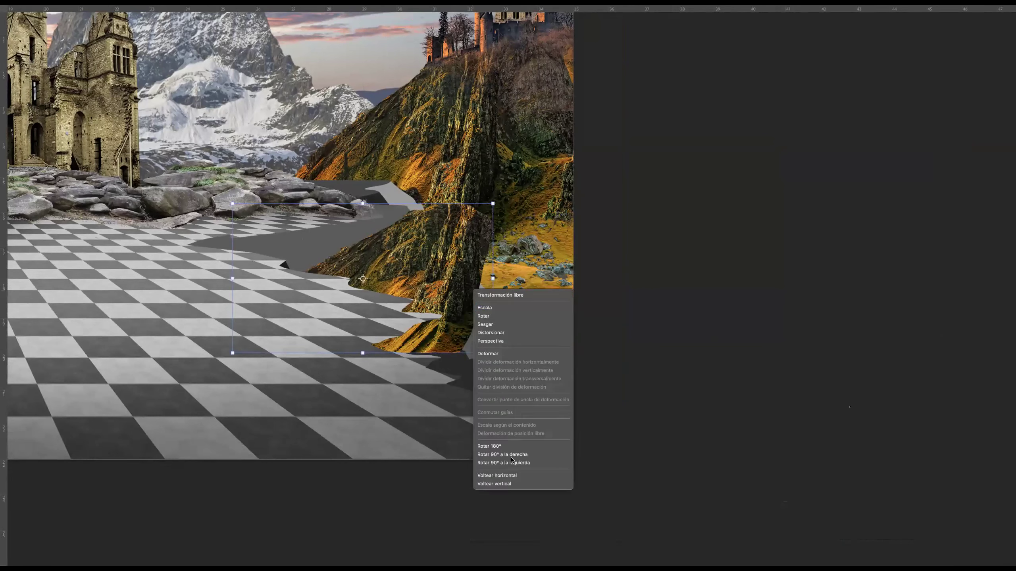
click(492, 475)
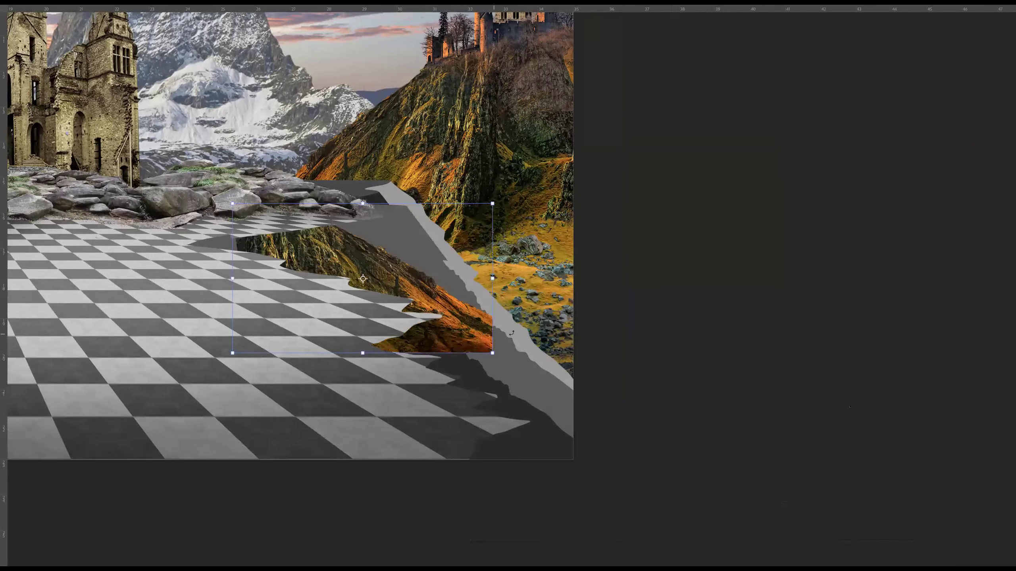
drag(364, 355, 372, 533)
drag(458, 392, 538, 355)
drag(640, 298, 635, 278)
drag(535, 324, 547, 317)
mouse_move(334, 338)
mouse_down()
mouse_move(272, 324)
mouse_move(240, 334)
mouse_move(337, 319)
mouse_up()
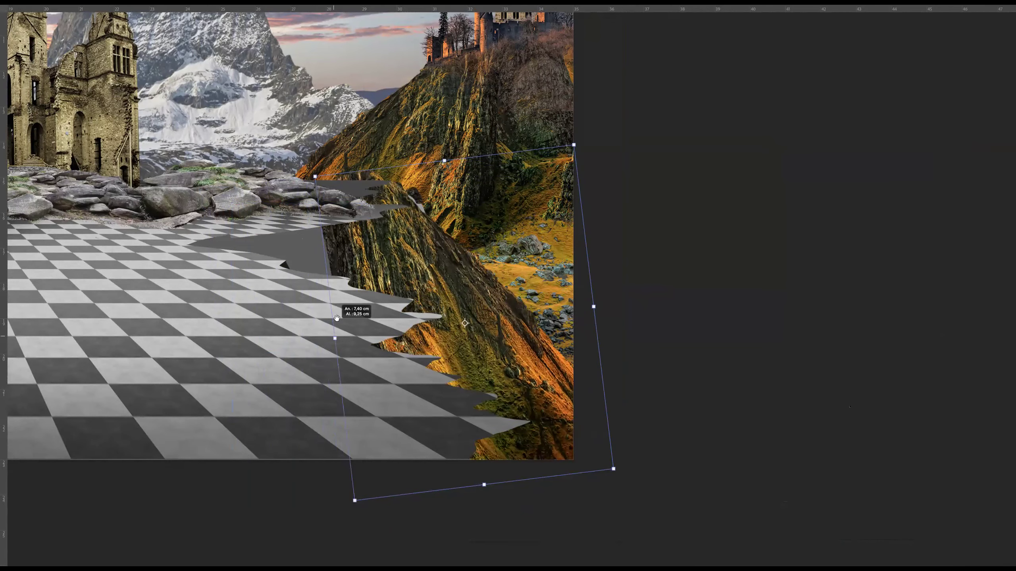
key(Return)
- Clone the cliff texture leftward over the remaining grey gap beneath the floor's jagged edge
scroll(348, 248, up, 1)
scroll(414, 278, down, 1)
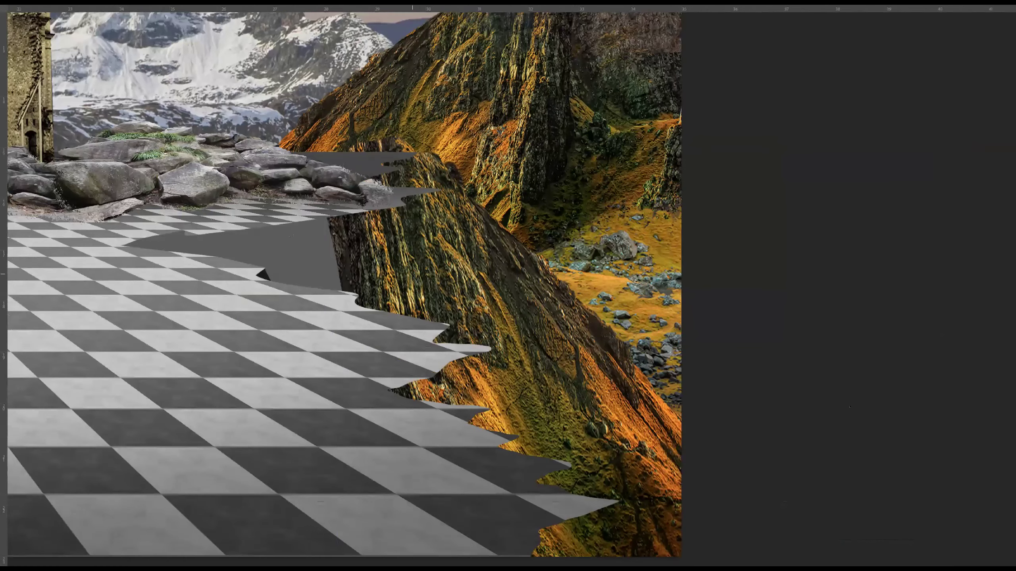
mouse_move(300, 231)
mouse_down()
mouse_move(344, 267)
mouse_move(330, 249)
mouse_move(110, 260)
mouse_move(157, 258)
mouse_up()
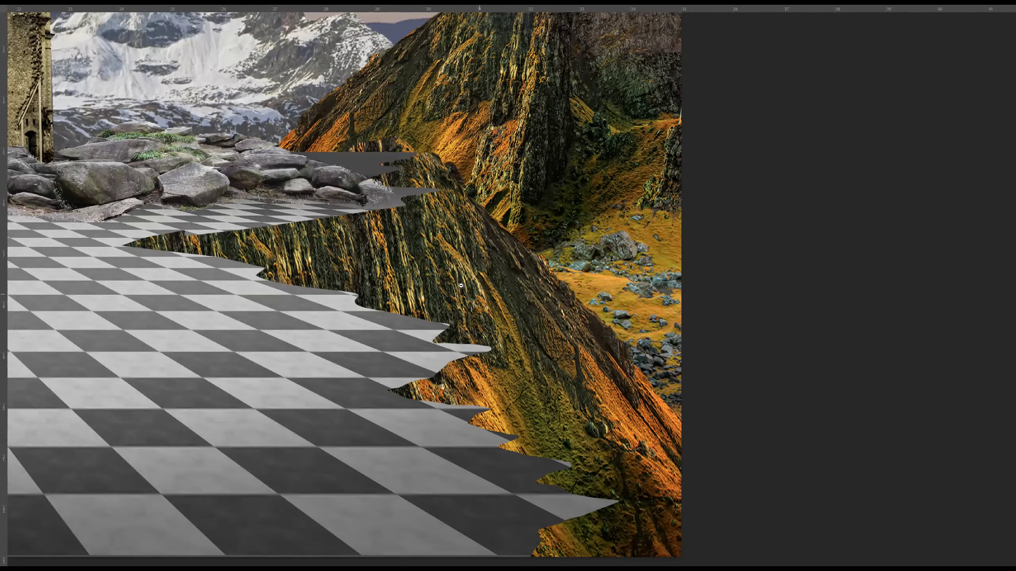
- Mask Capa 12 with the outline of Capa 7 and set its blend mode to Luz fuerte
scroll(461, 286, down, 4)
key(Tab)
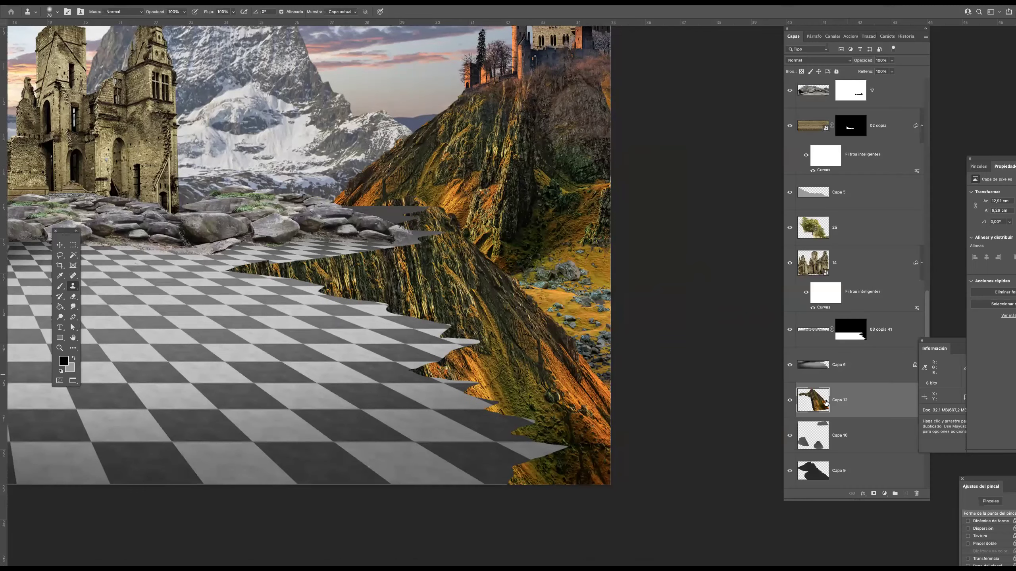
drag(926, 322, 926, 366)
super+click(813, 338)
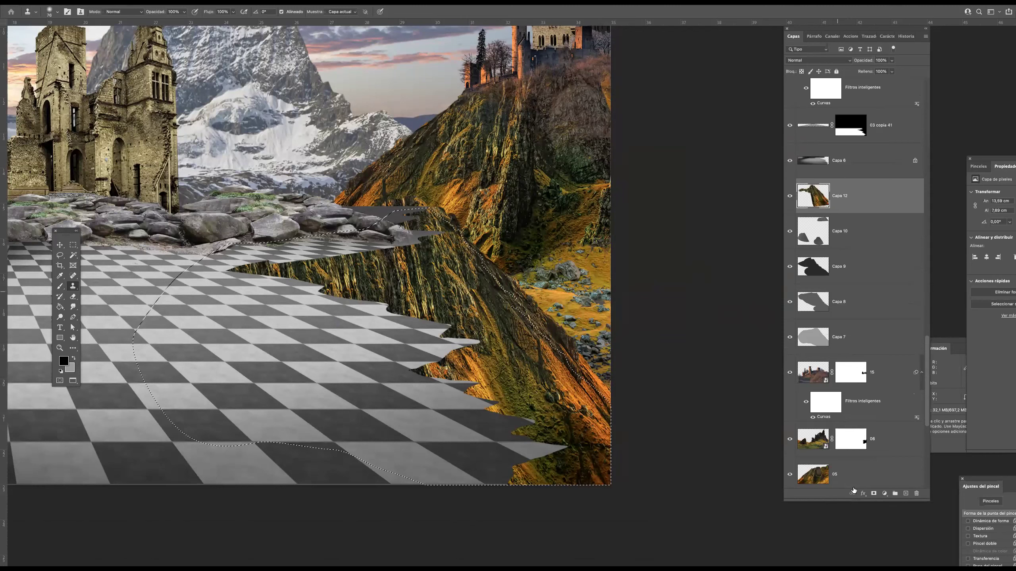
click(873, 493)
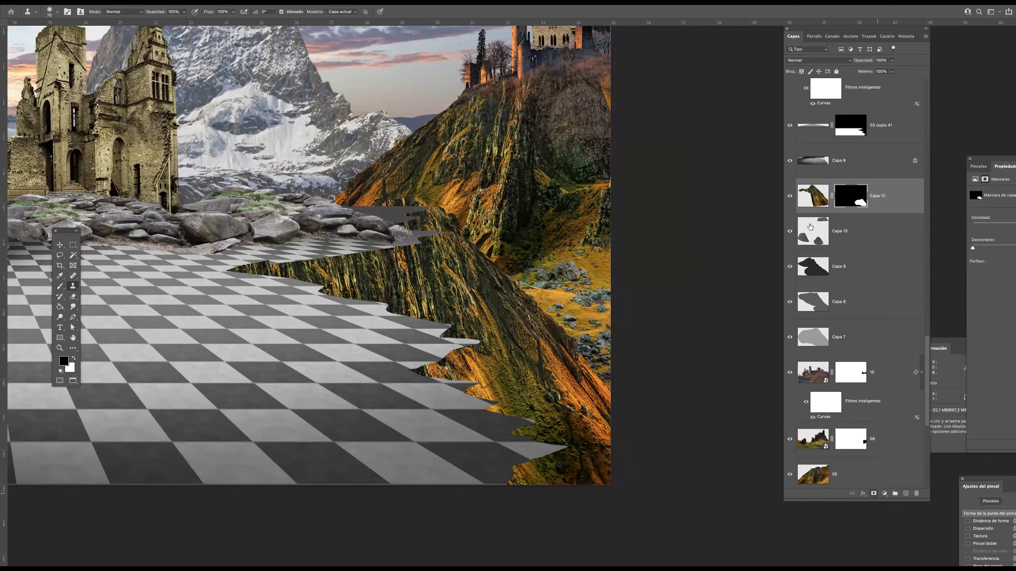
click(837, 61)
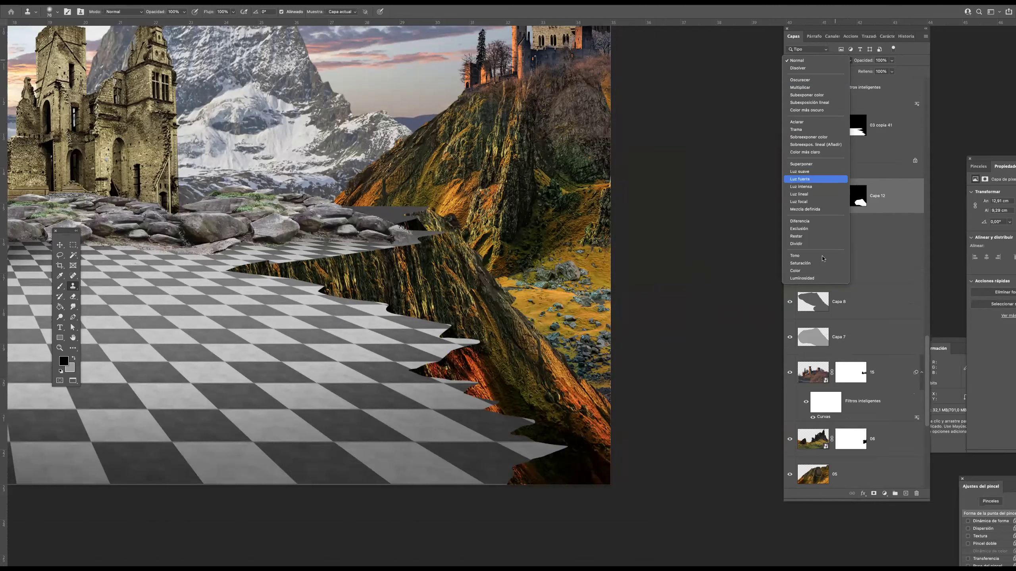
key(Return)
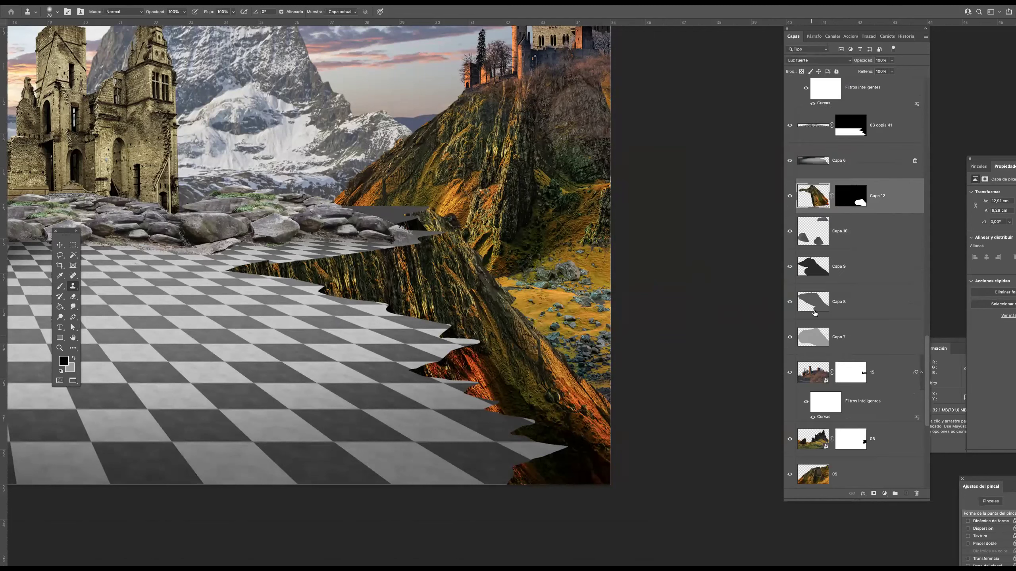
- Strongly desaturate the cliff texture on Capa 12 with a Hue/Saturation adjustment
ctrl+click(818, 210)
key(ctrl+d)
click(116, 2)
click(553, 167)
key(super+u)
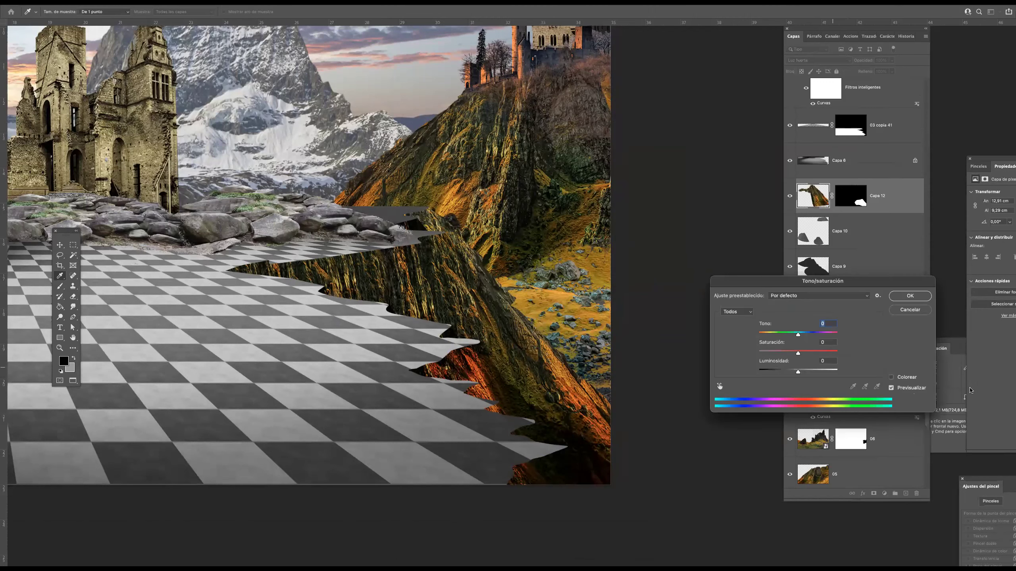
click(784, 353)
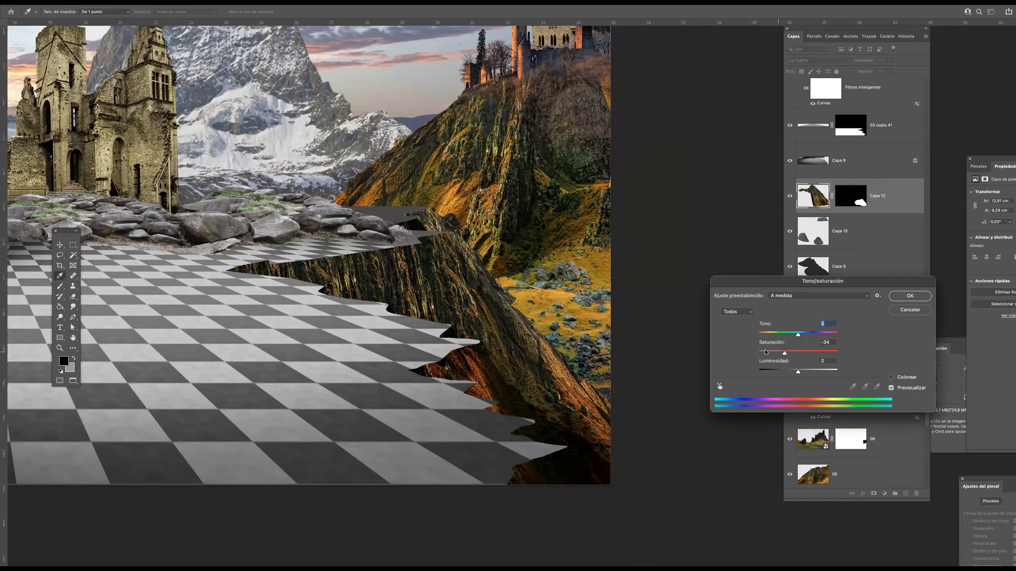
click(765, 352)
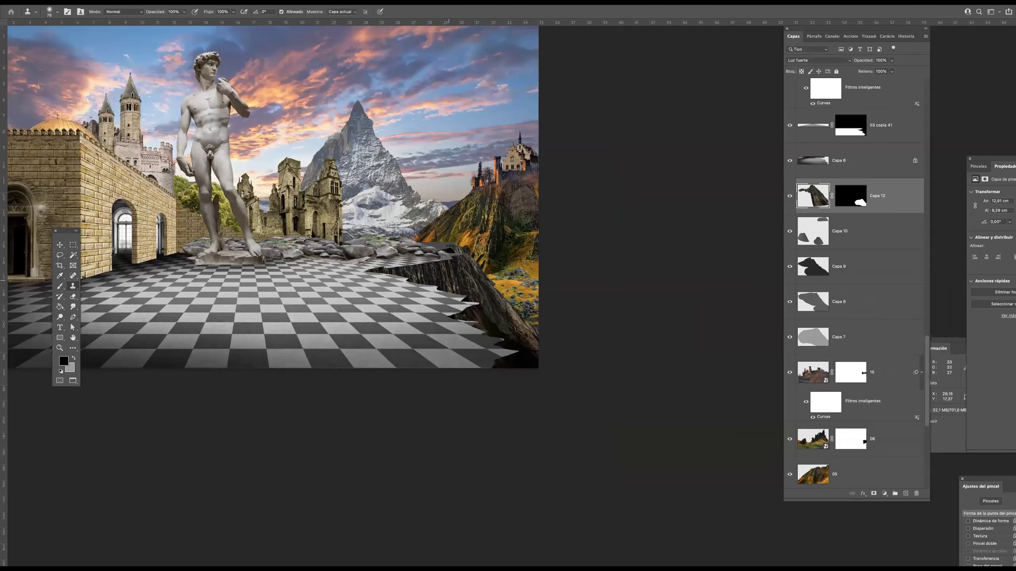
- Examine the whole composition in full-screen view, checking how the cliff edge fits the floor and hills
drag(449, 280, 501, 308)
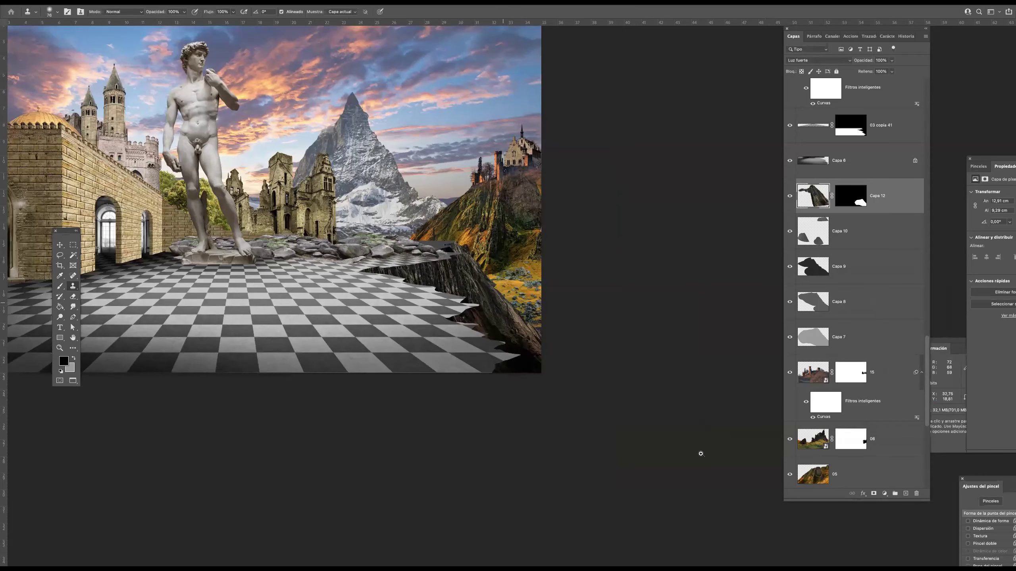
key(f)
drag(752, 445, 762, 447)
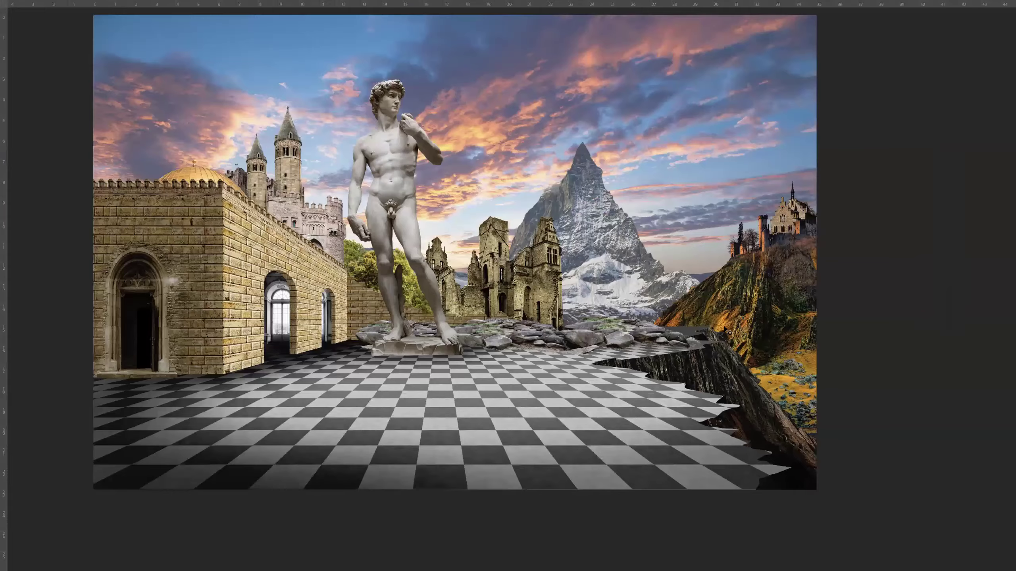
scroll(725, 329, up, 2)
drag(583, 241, 513, 300)
scroll(473, 216, up, 1)
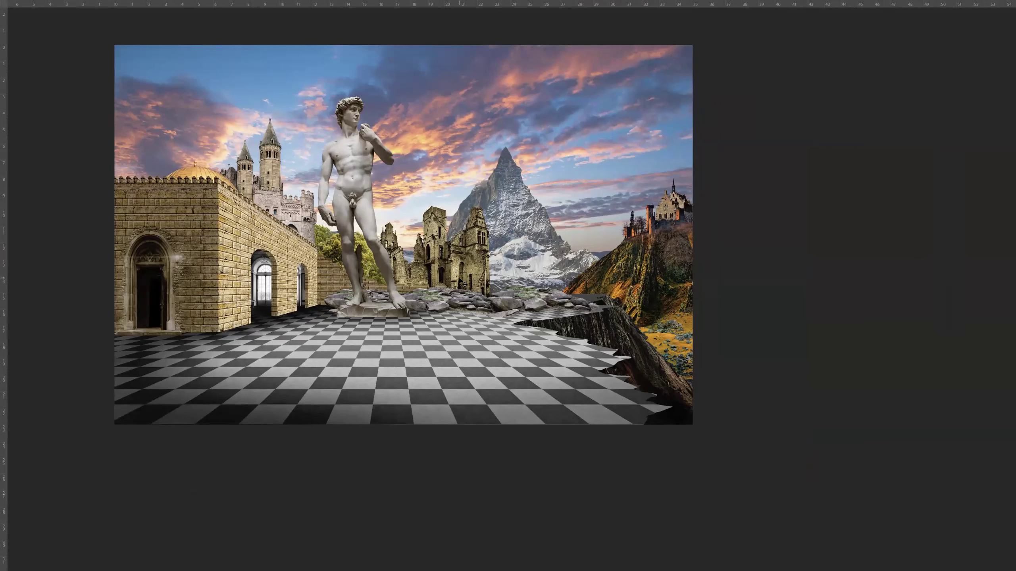
key(f)
key(f)
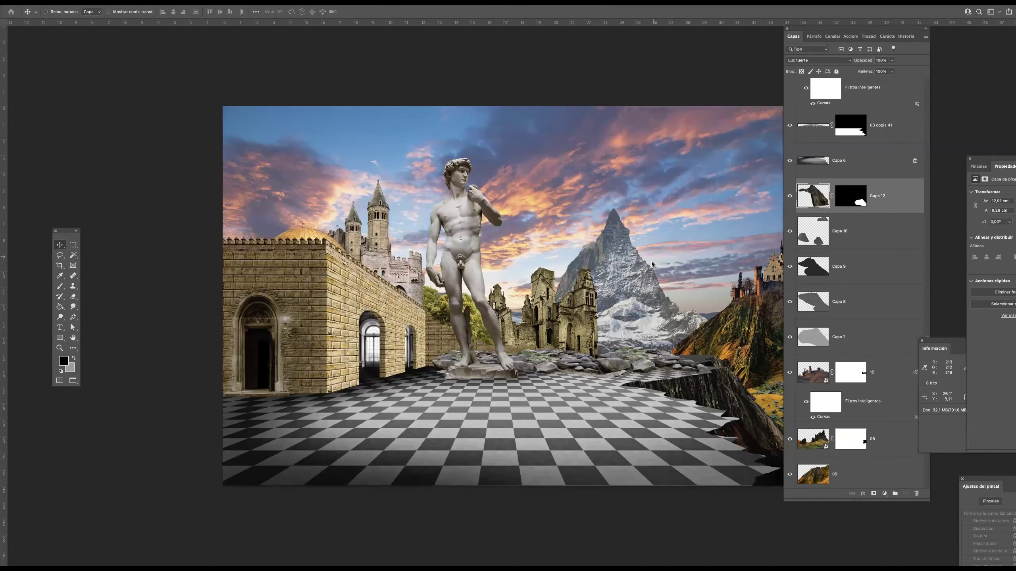
key(f)
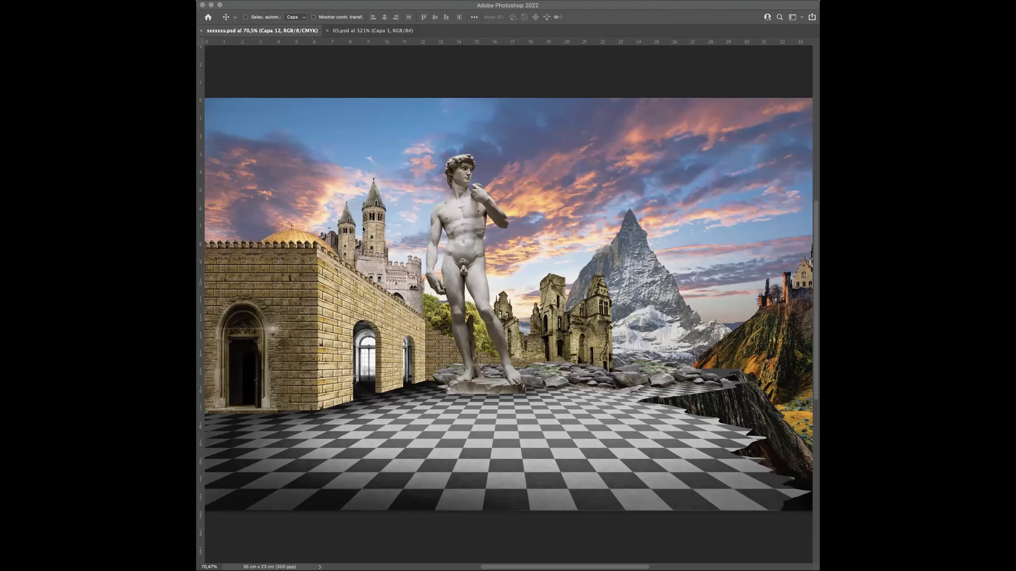
- Accept the placed tree layer 33 at 100% size and bring it forward in front of the statue
key(super+t)
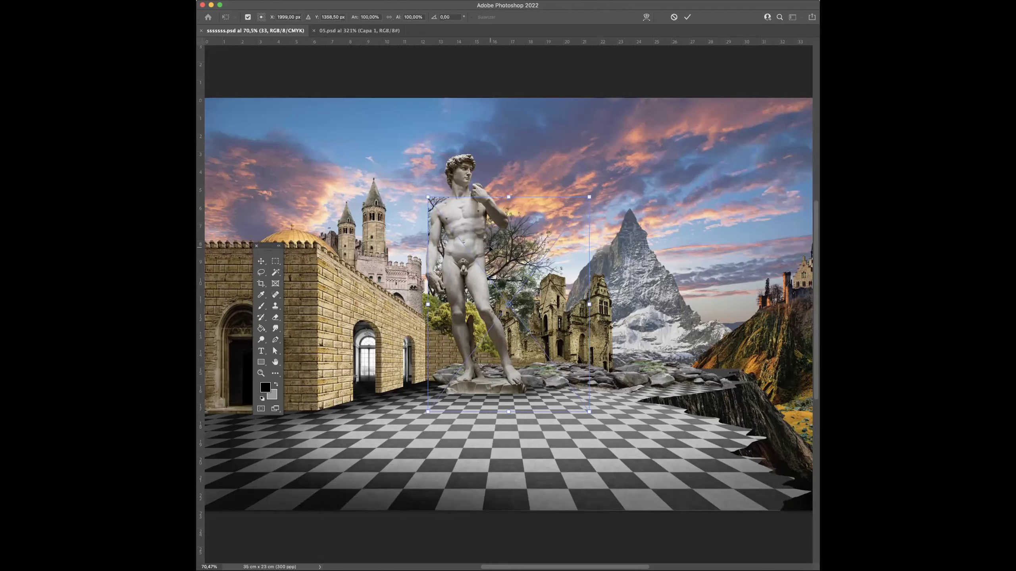
key(Return)
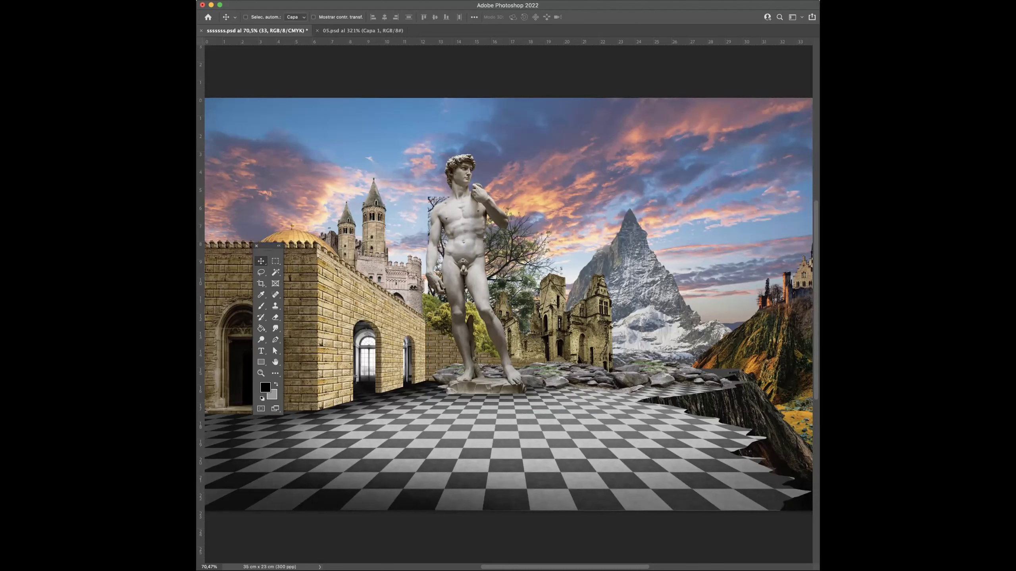
key(super+bracketright)
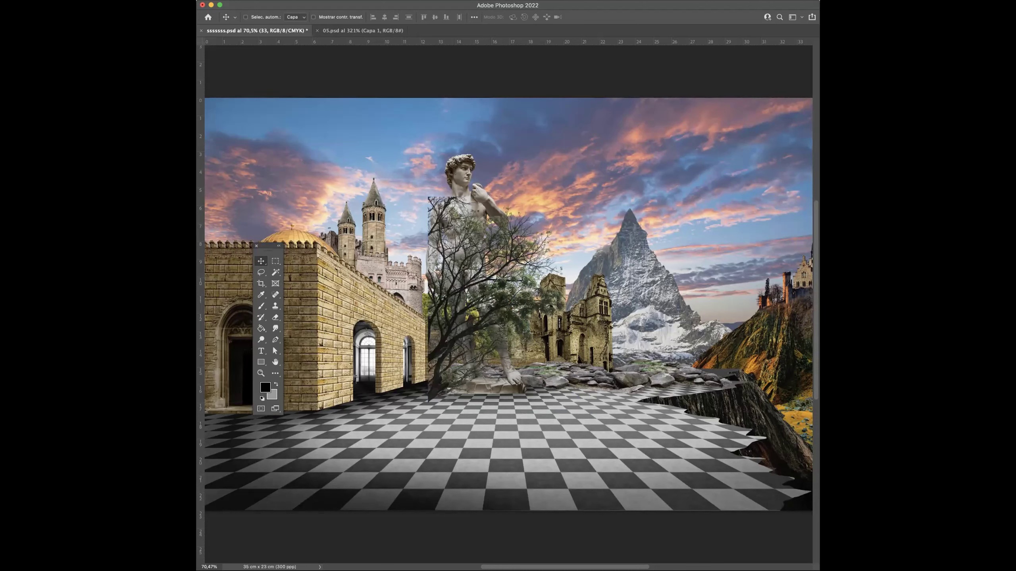
- Move the tree to the canvas's upper-left corner and enlarge it to about 136% so it overhangs the left edge
scroll(740, 331, left, 5)
key(Tab)
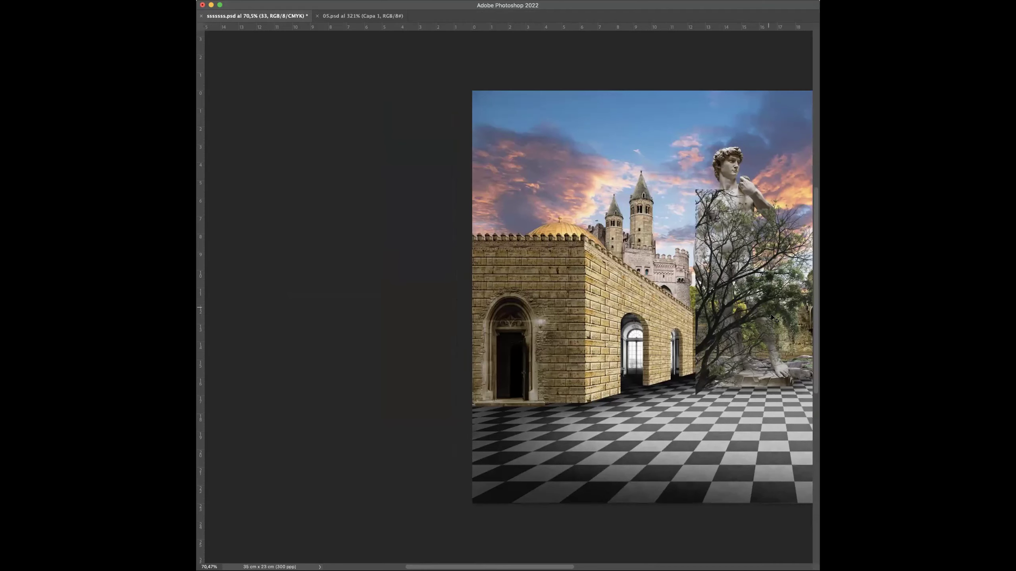
drag(552, 244, 543, 228)
key(Tab)
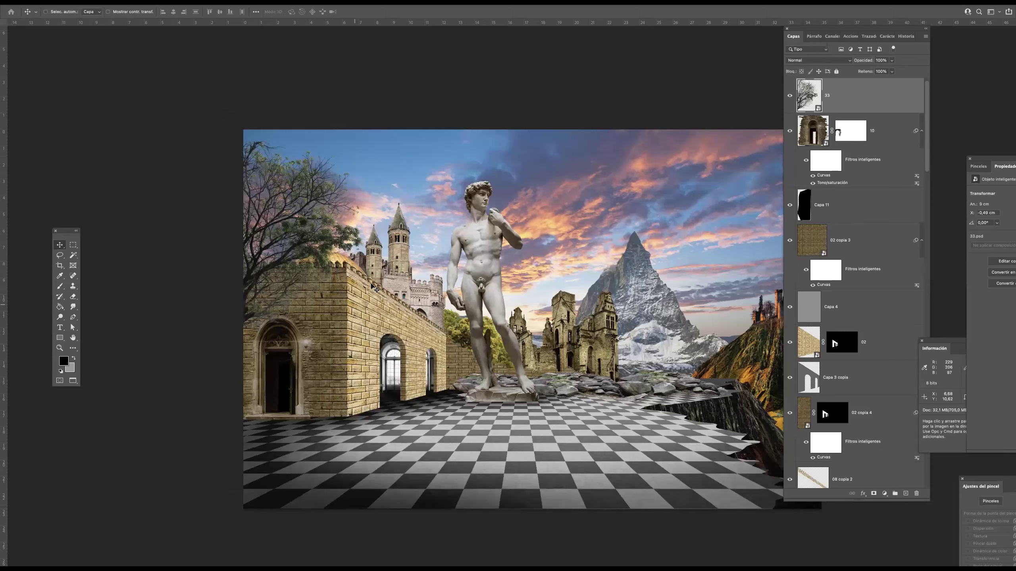
key(super+t)
drag(391, 163, 464, 106)
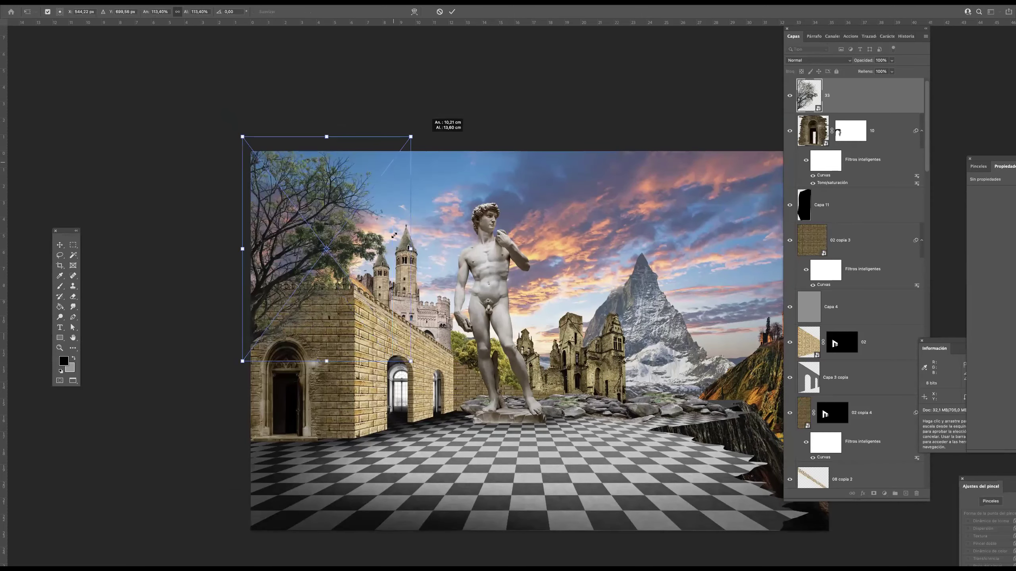
drag(388, 234, 346, 232)
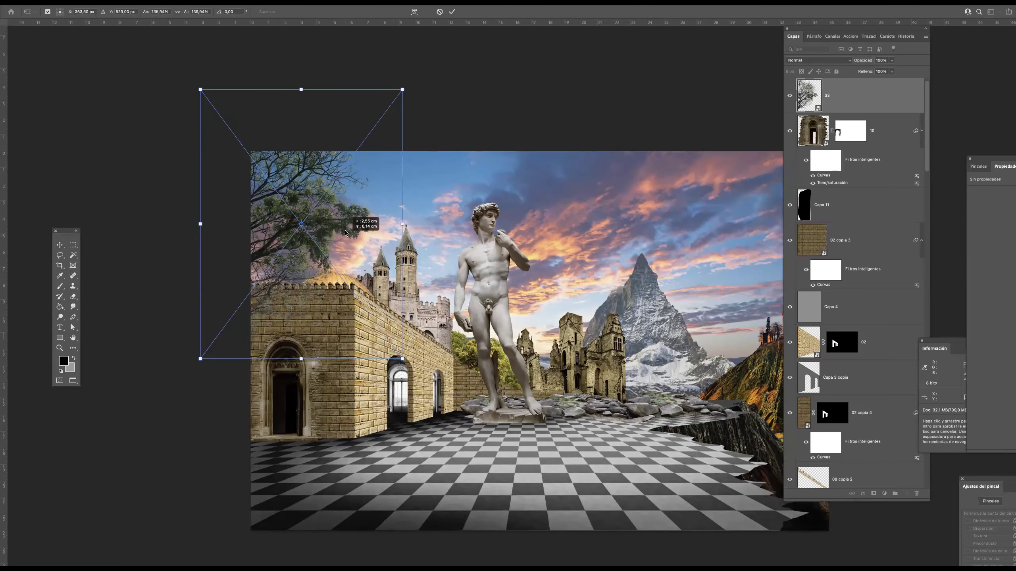
key(Return)
key(Tab)
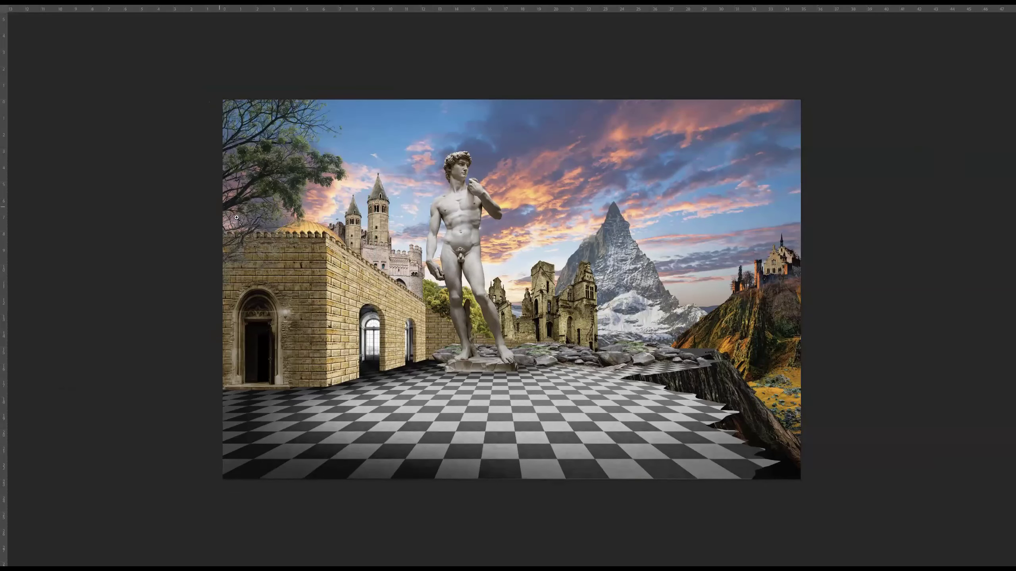
- Brighten the tree with Curves, mapping input 163 to output 195 and input 61 to output 60
click(236, 218)
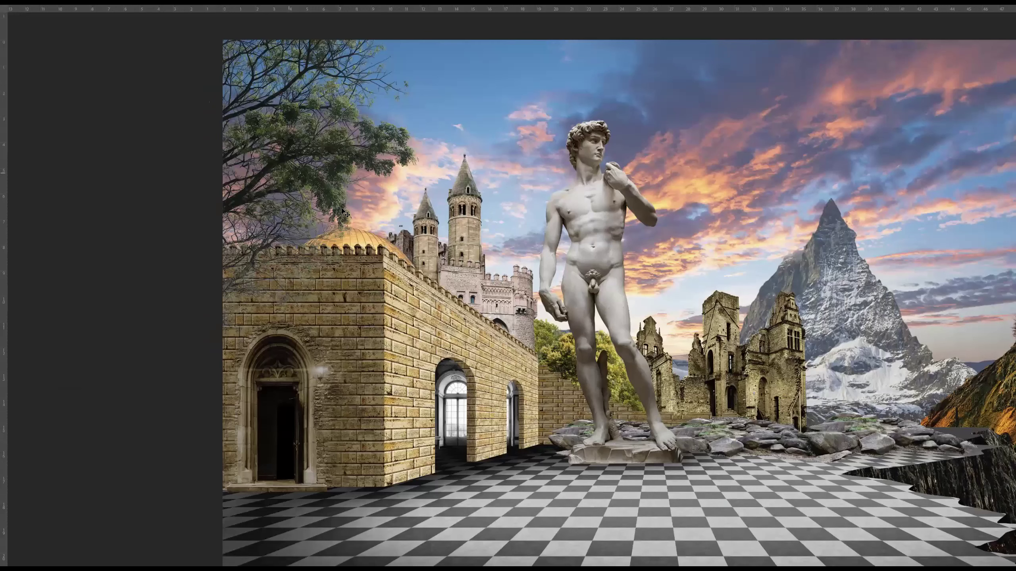
key(super+m)
drag(662, 215, 664, 217)
drag(710, 173, 701, 161)
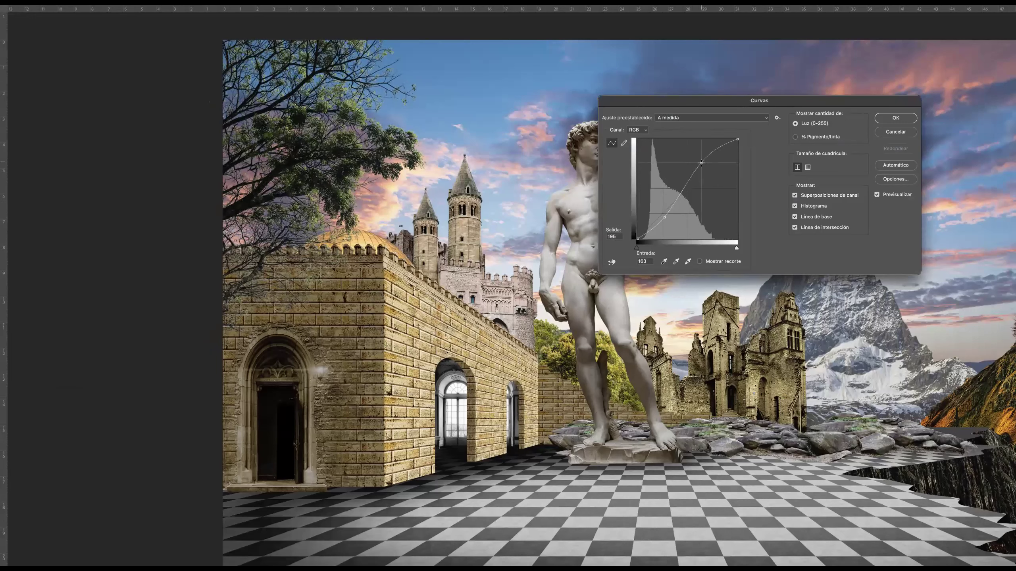
drag(659, 214, 659, 213)
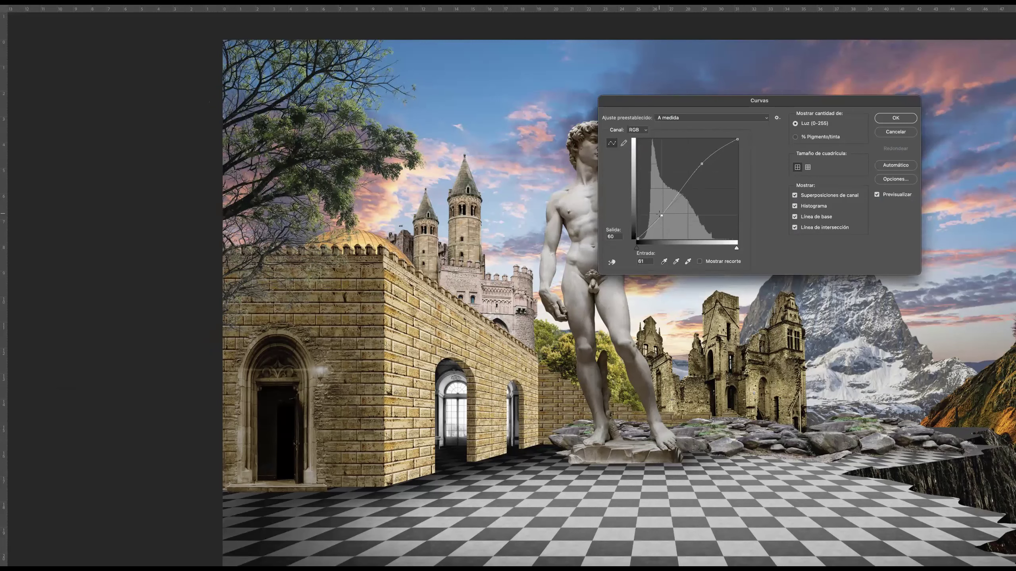
click(892, 121)
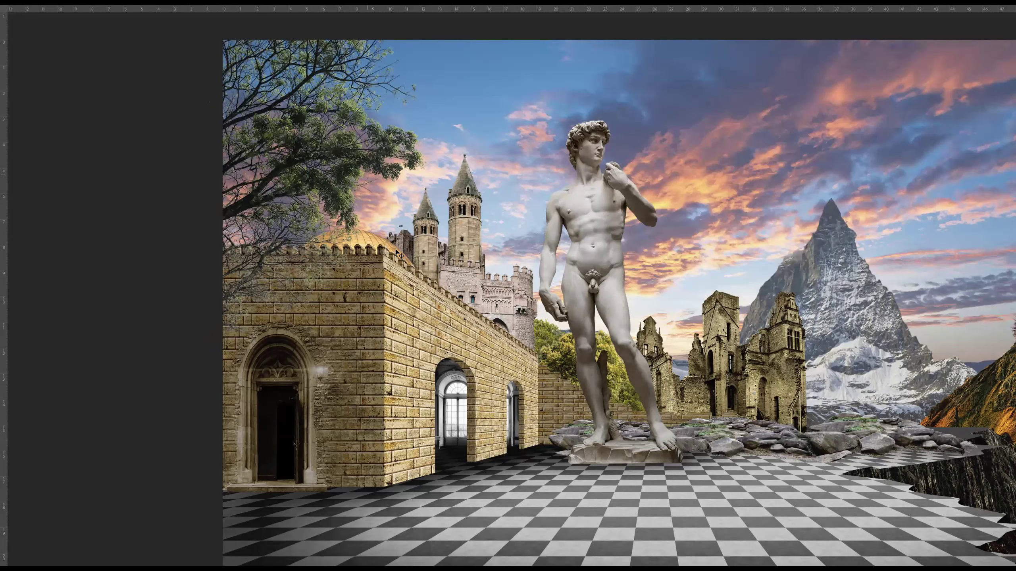
click(359, 261)
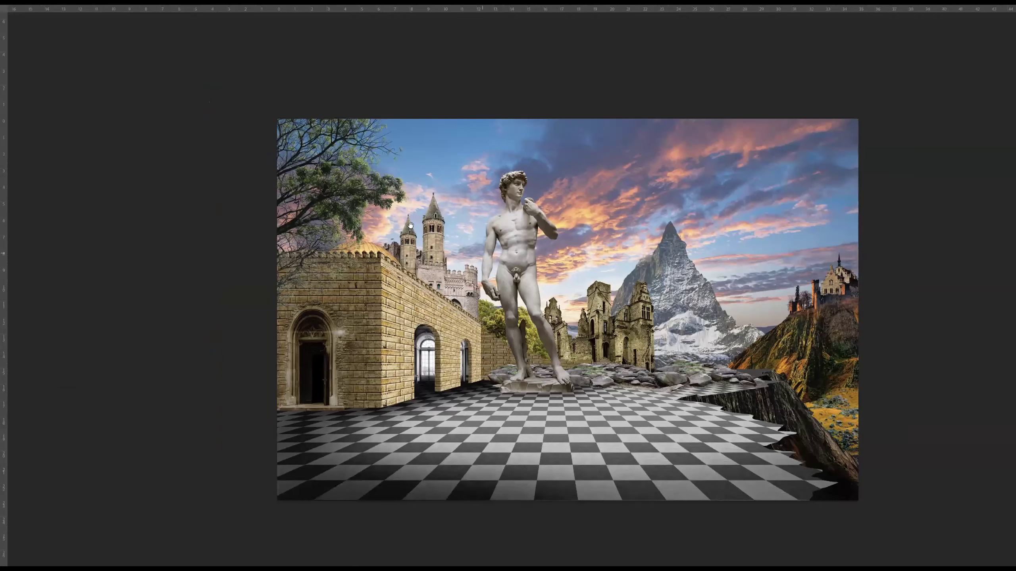
- Place the fire bowl image 32 and shrink it to a small brazier on the floor beside the arched wall
scroll(430, 243, up, 2)
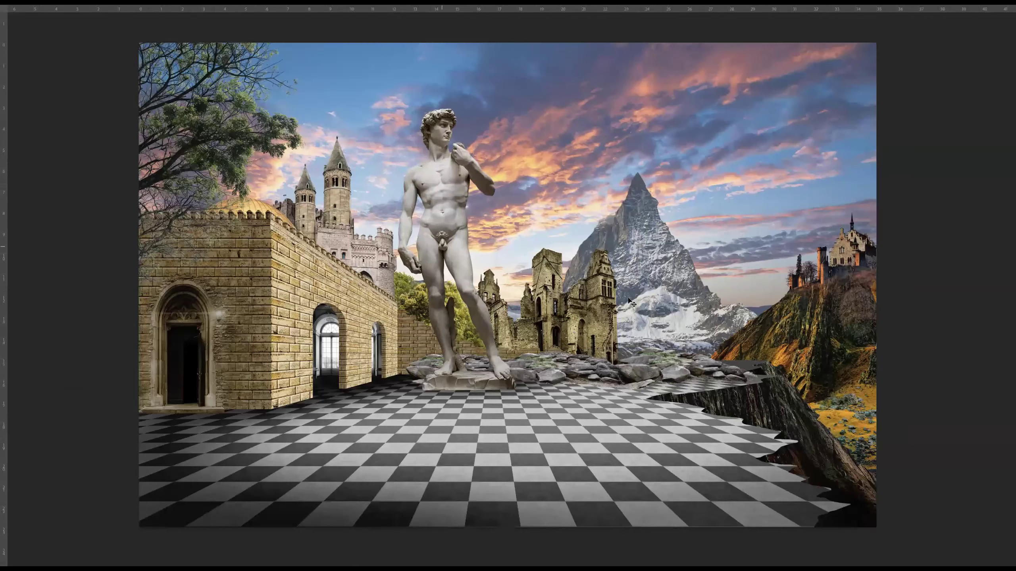
scroll(616, 283, down, 1)
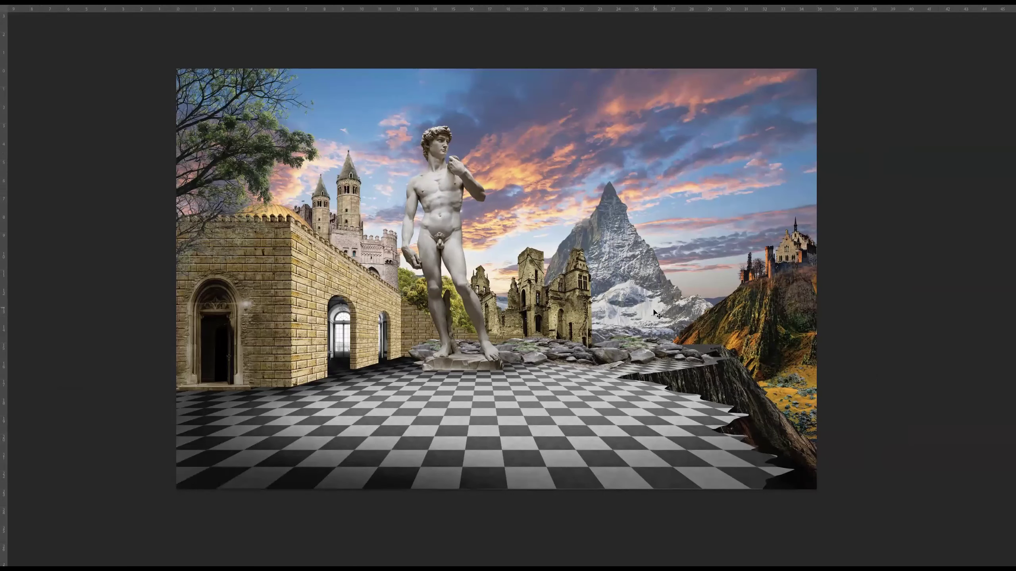
scroll(656, 319, up, 1)
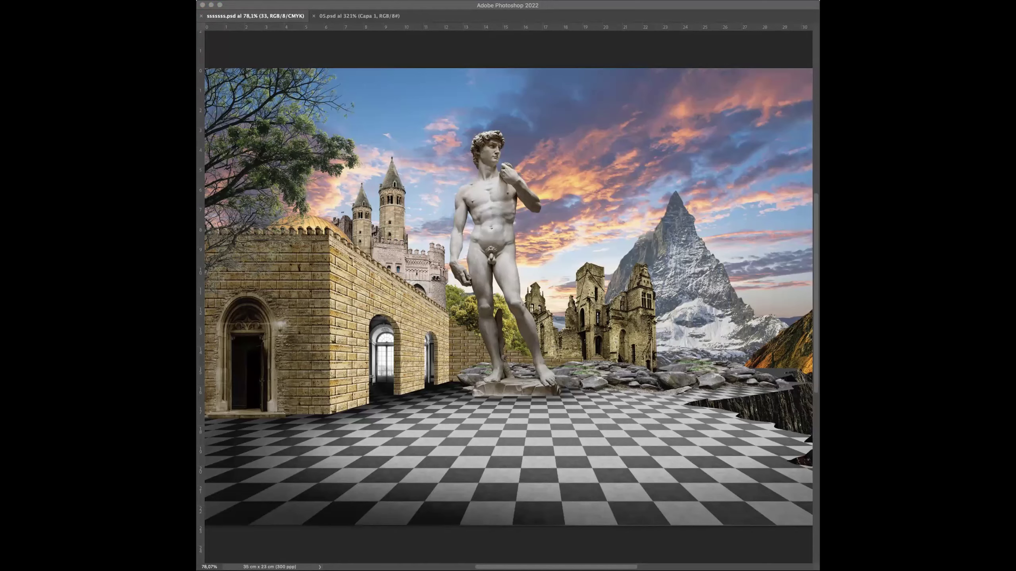
drag(795, 389, 445, 410)
key(Return)
key(f)
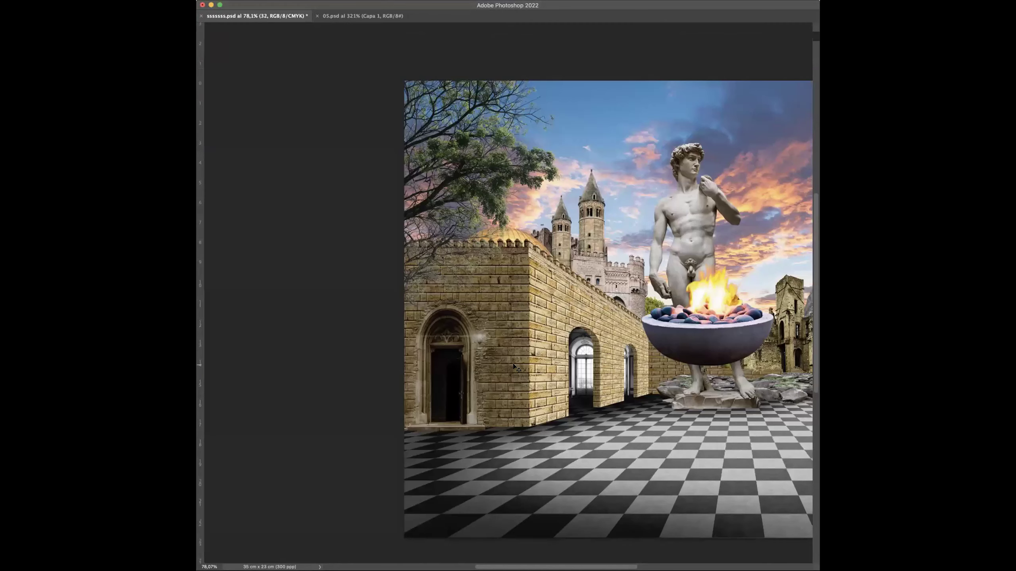
drag(496, 312, 452, 364)
key(ctrl+t)
drag(500, 287, 399, 355)
key(Return)
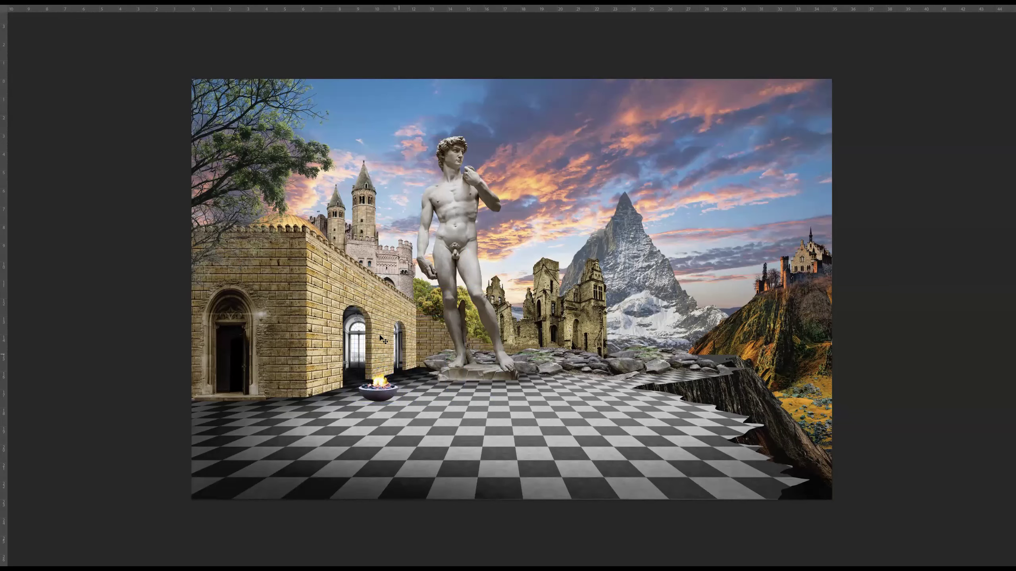
- Position the fire bowl just left of the statue's base and duplicate it on the base's right side
drag(388, 401, 471, 396)
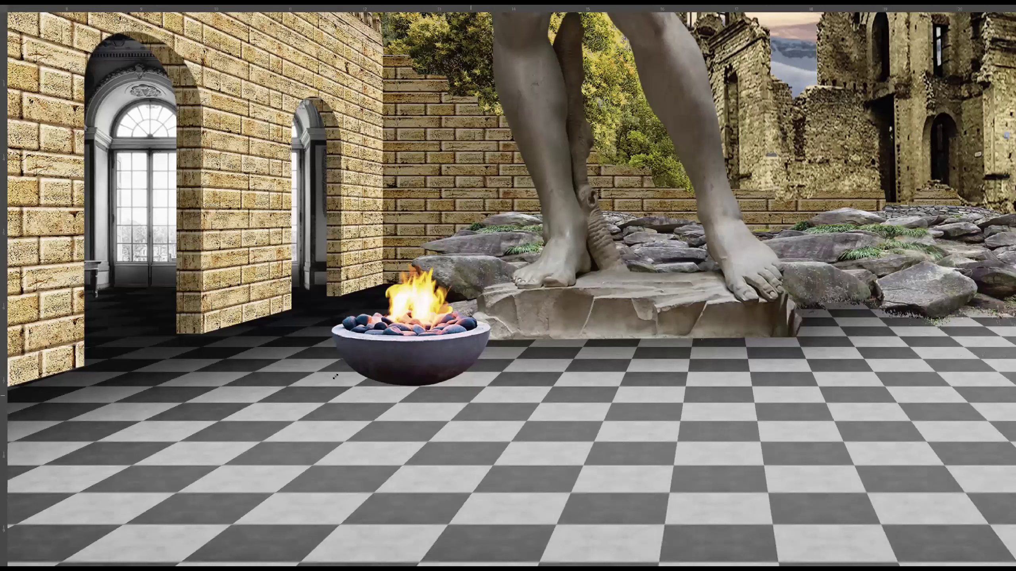
drag(358, 360, 358, 357)
drag(454, 334, 431, 347)
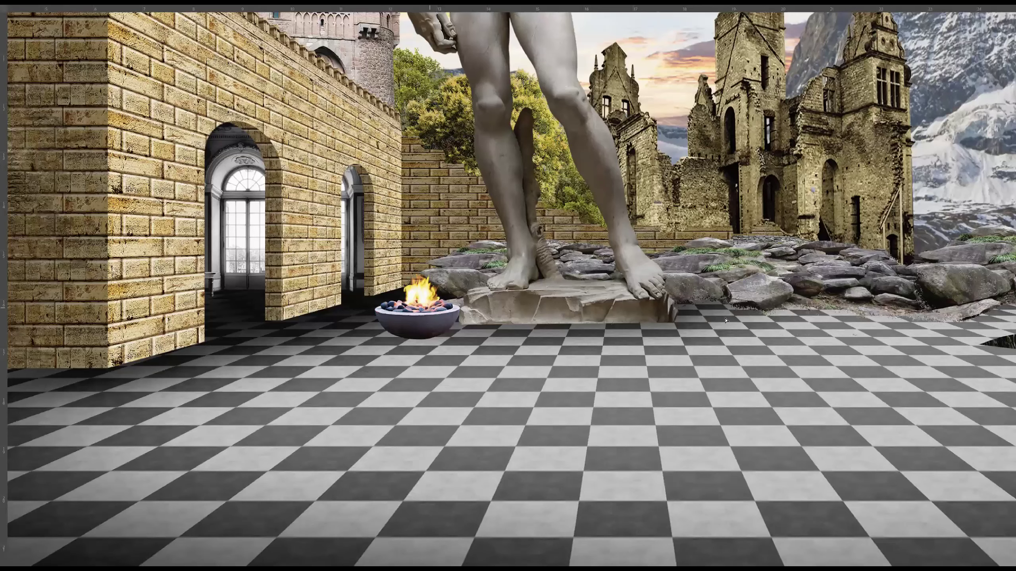
drag(429, 308, 728, 321)
alt+click(468, 315)
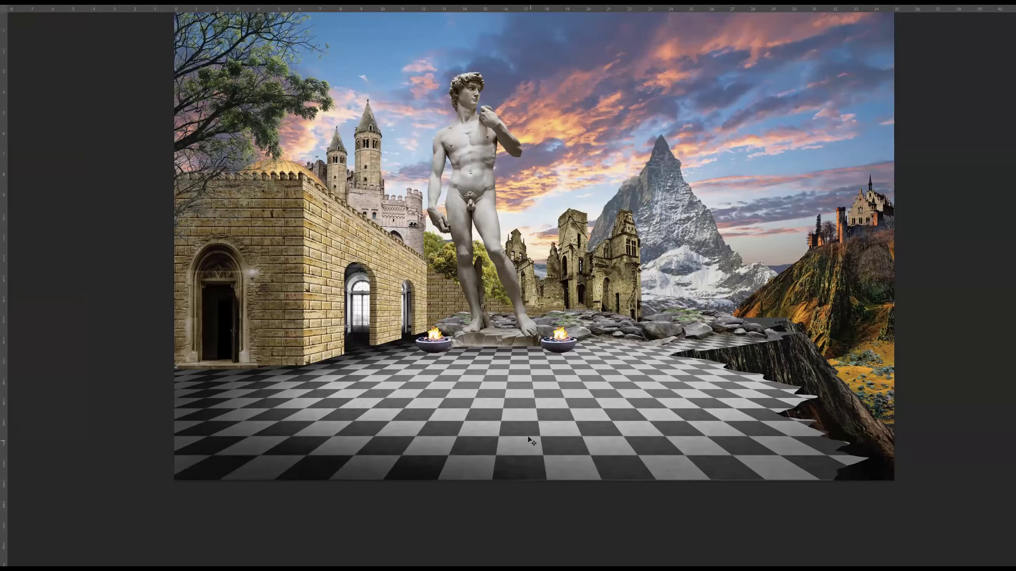
- Place the white horse, scale it down and stand it on the checkerboard floor between the two fire bowls
key(f)
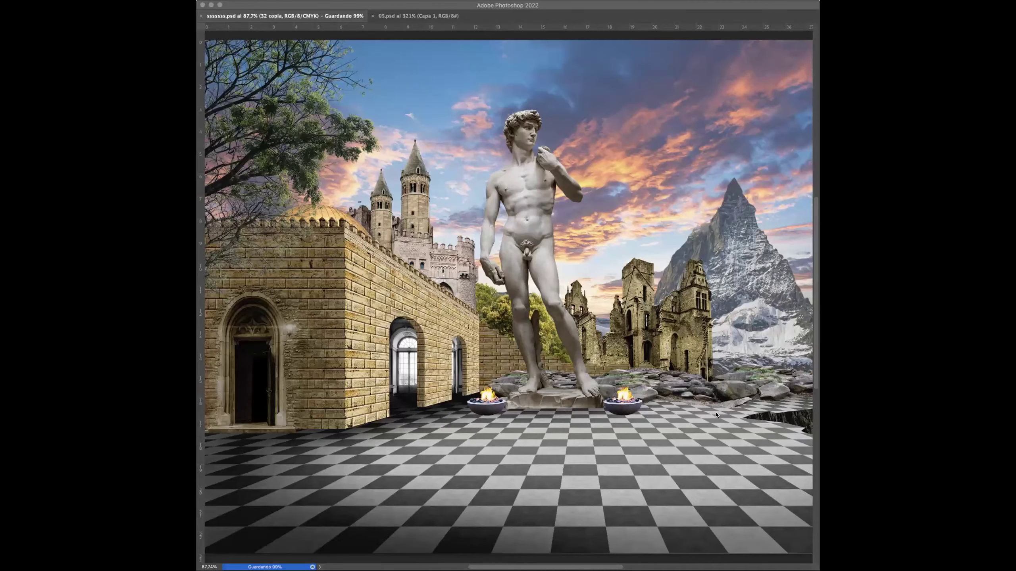
drag(715, 412, 453, 367)
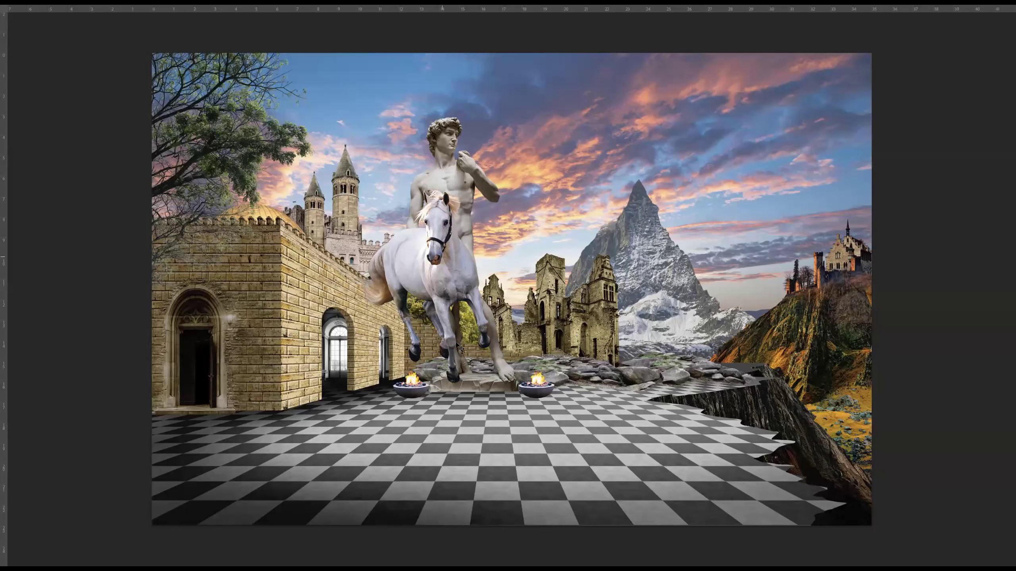
drag(457, 345, 461, 430)
drag(522, 271, 394, 373)
drag(411, 438, 467, 410)
drag(477, 362, 481, 357)
drag(463, 404, 464, 402)
drag(406, 356, 403, 355)
drag(460, 397, 468, 398)
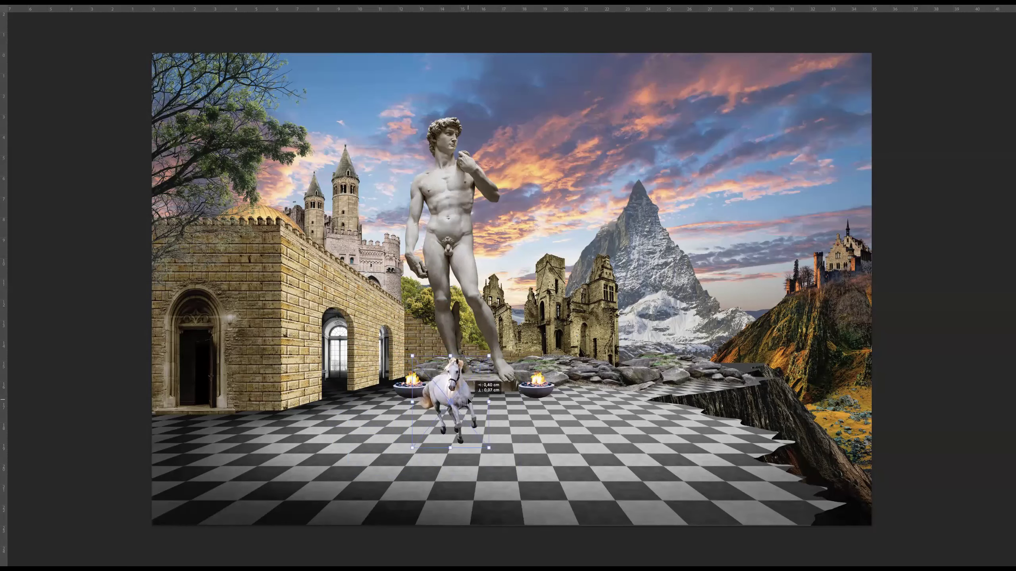
scroll(468, 394, up, 3)
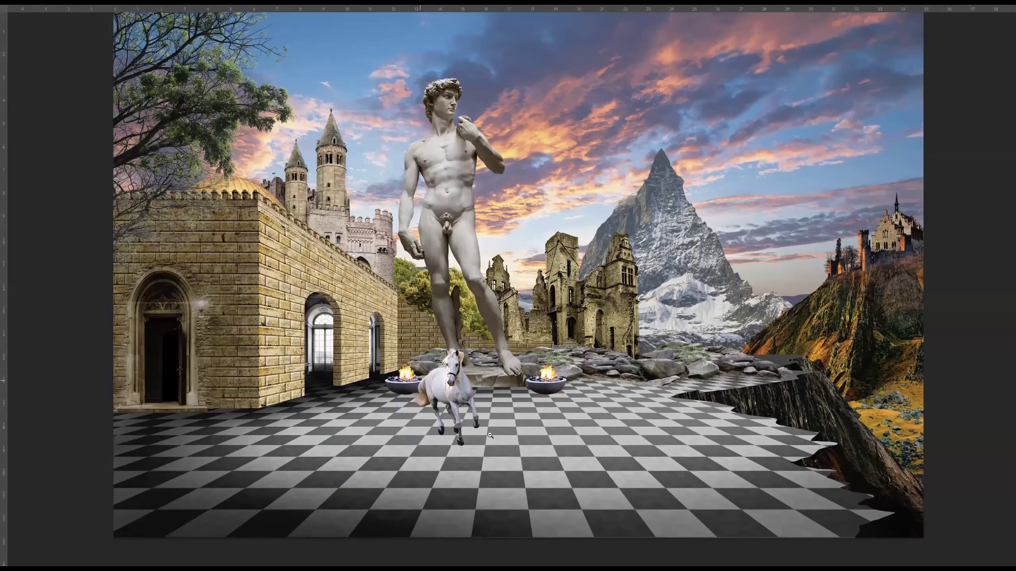
drag(480, 357, 489, 354)
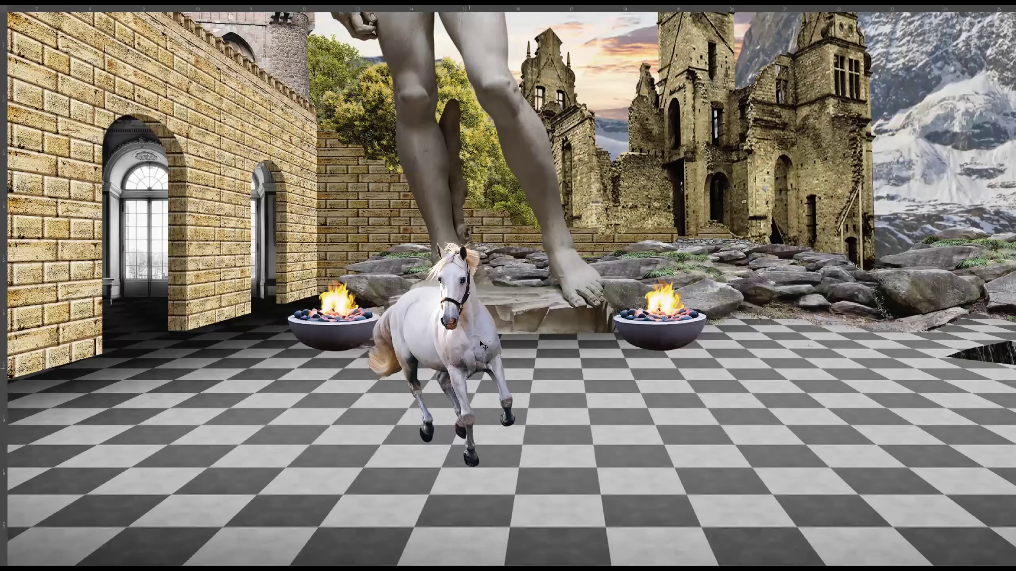
alt+click(443, 347)
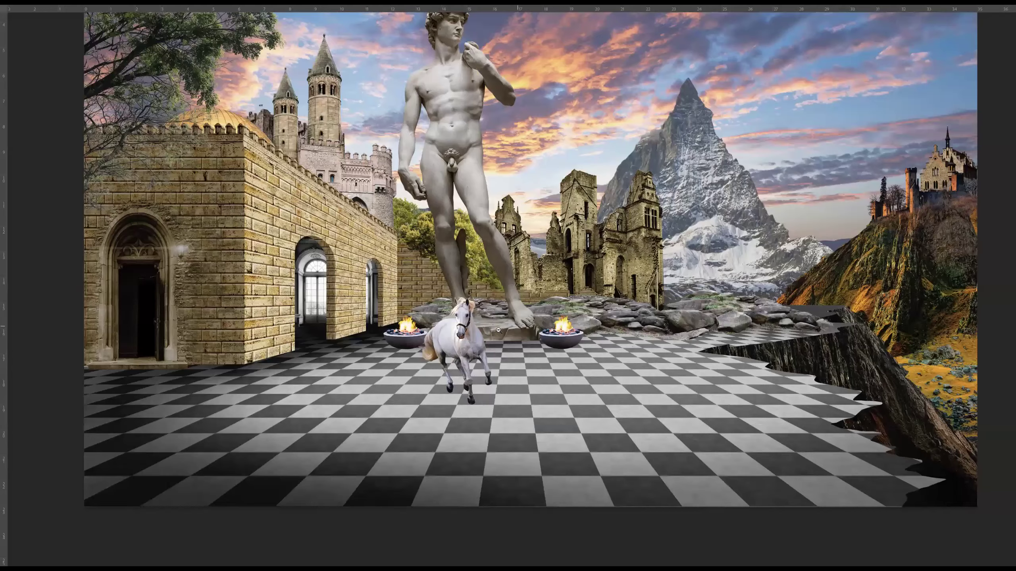
alt+click(499, 330)
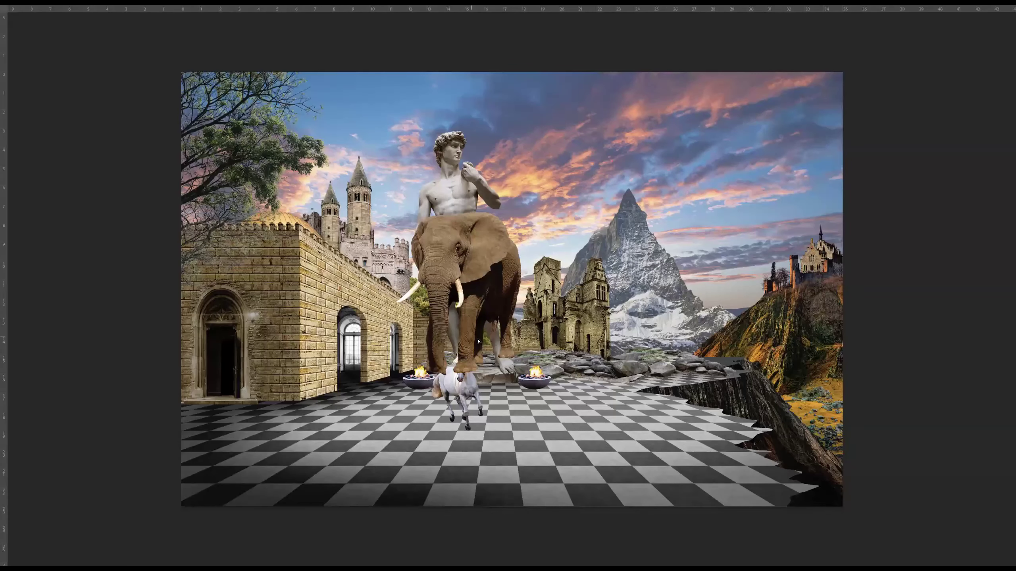
- Move the elephant to the floor in front of the ruined castle and scale it down in proportion to the scene
drag(478, 341, 622, 373)
key(ctrl+t)
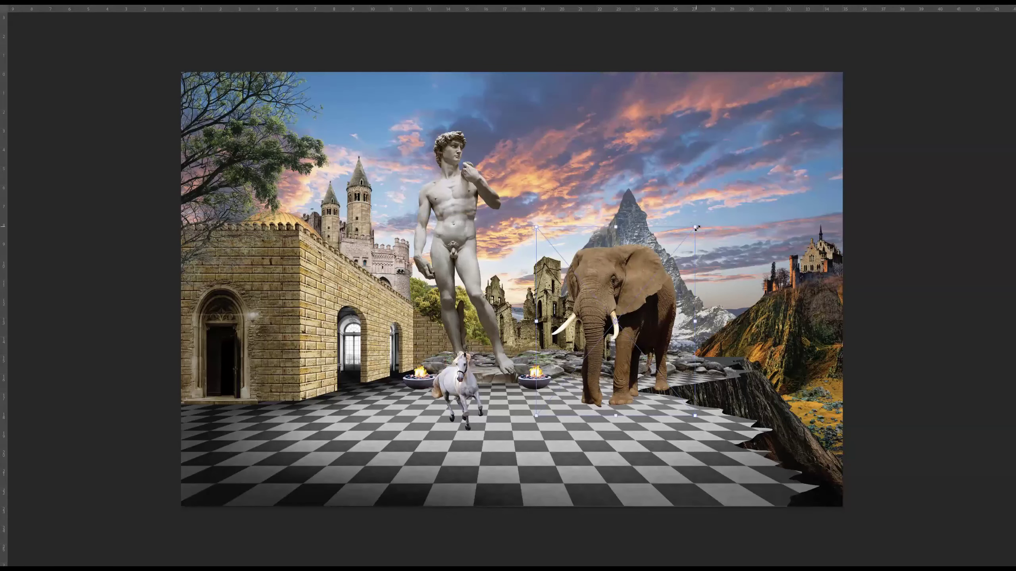
drag(671, 254, 640, 293)
drag(598, 384, 641, 339)
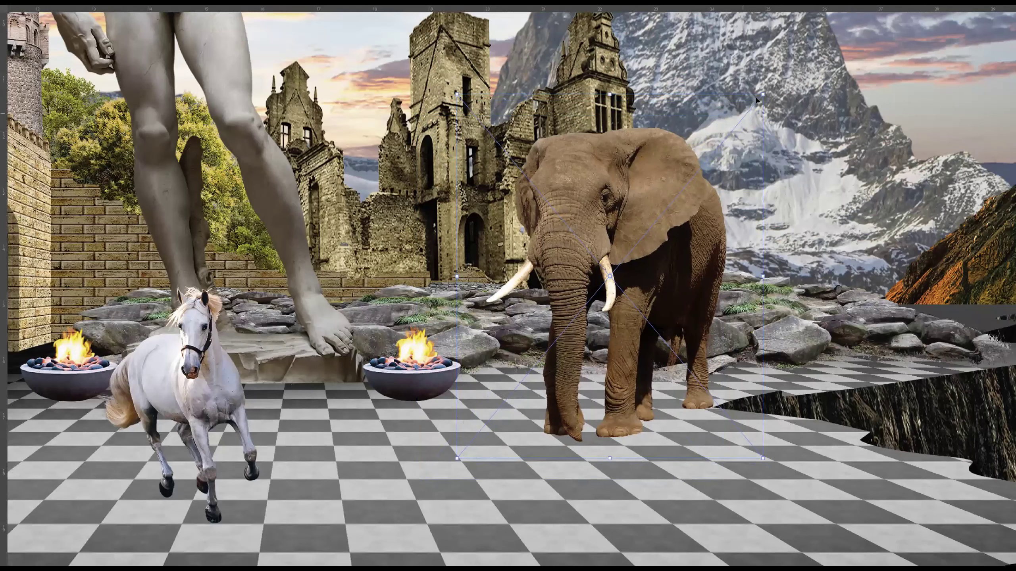
drag(744, 107, 702, 147)
drag(665, 234, 683, 219)
key(Return)
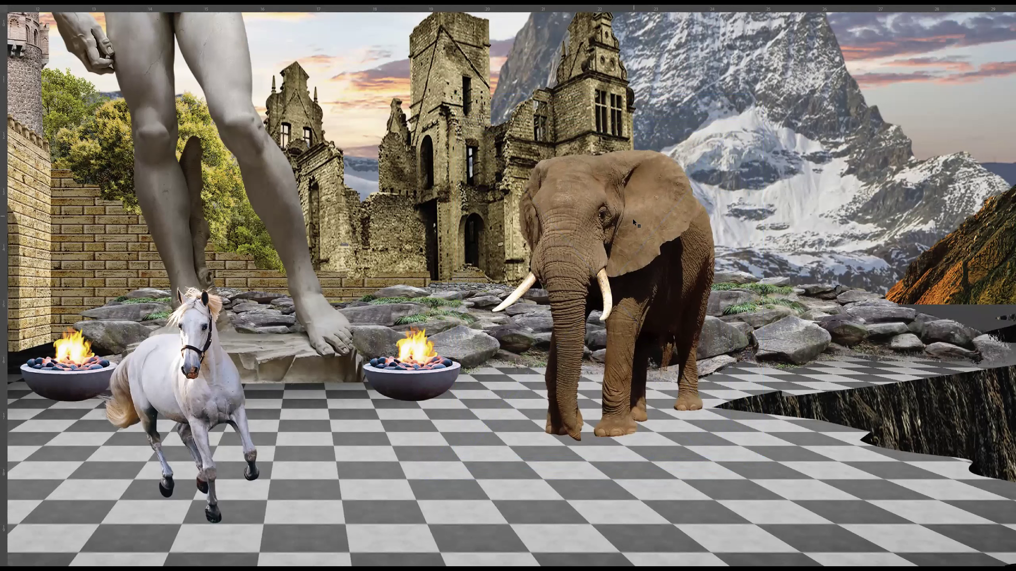
- Nudge the elephant slightly right and up so it stands near the broken edge of the floor
key(shift+Right)
key(shift+Up)
key(shift+Right)
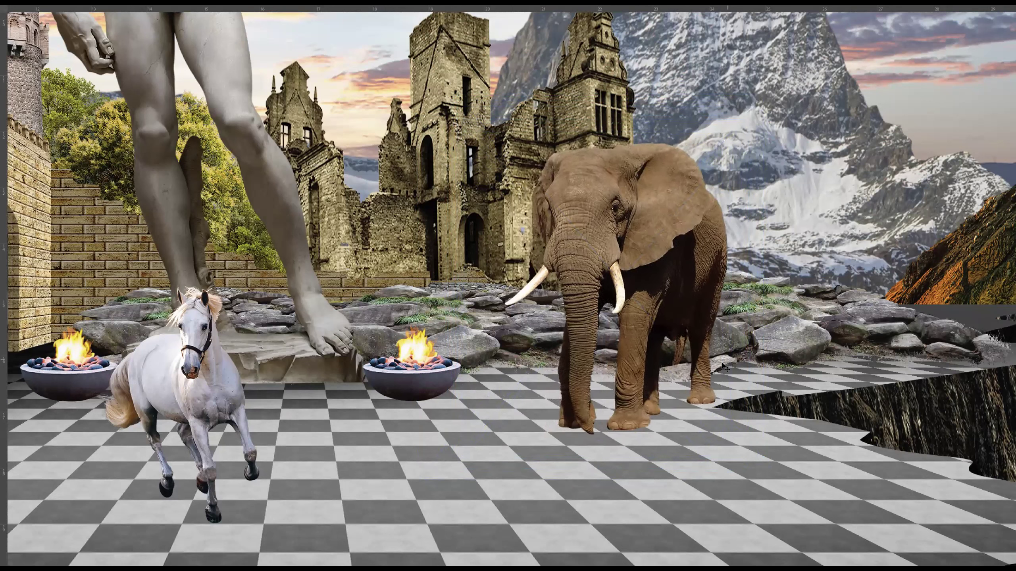
mouse_move(642, 316)
mouse_down()
mouse_move(632, 316)
mouse_move(642, 316)
mouse_up()
drag(453, 331, 423, 329)
alt+click(423, 329)
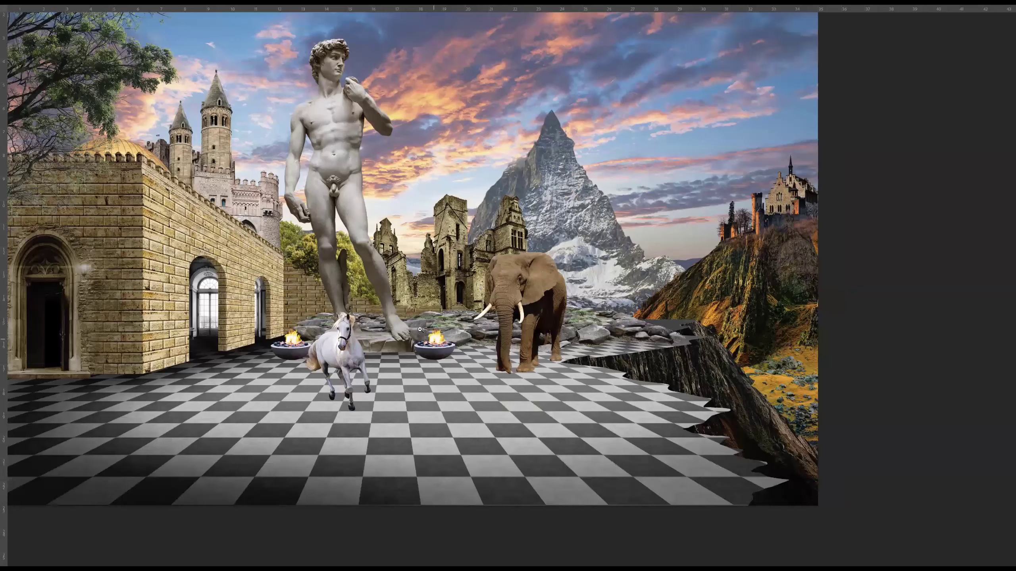
scroll(442, 275, down, 3)
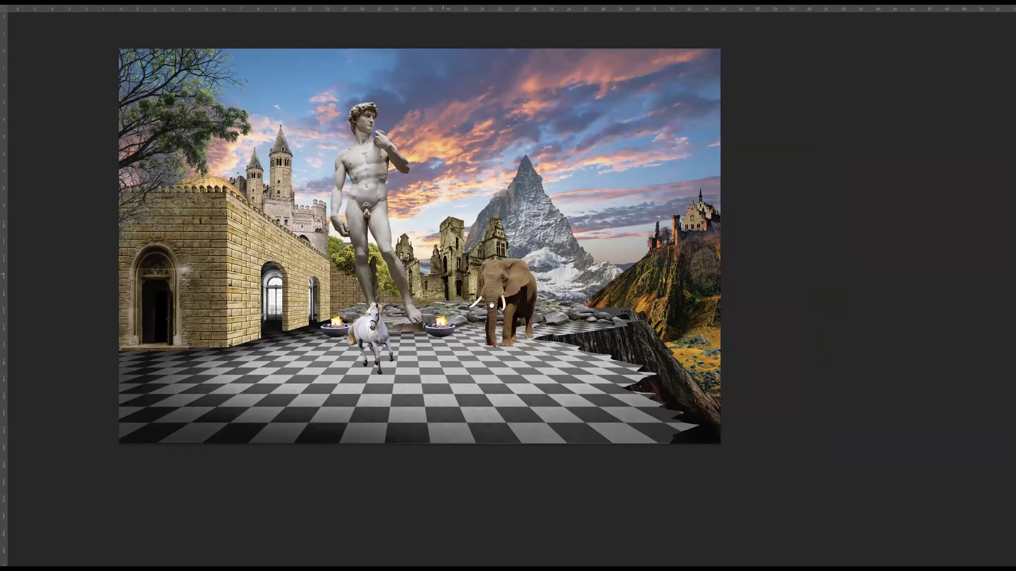
scroll(446, 293, up, 3)
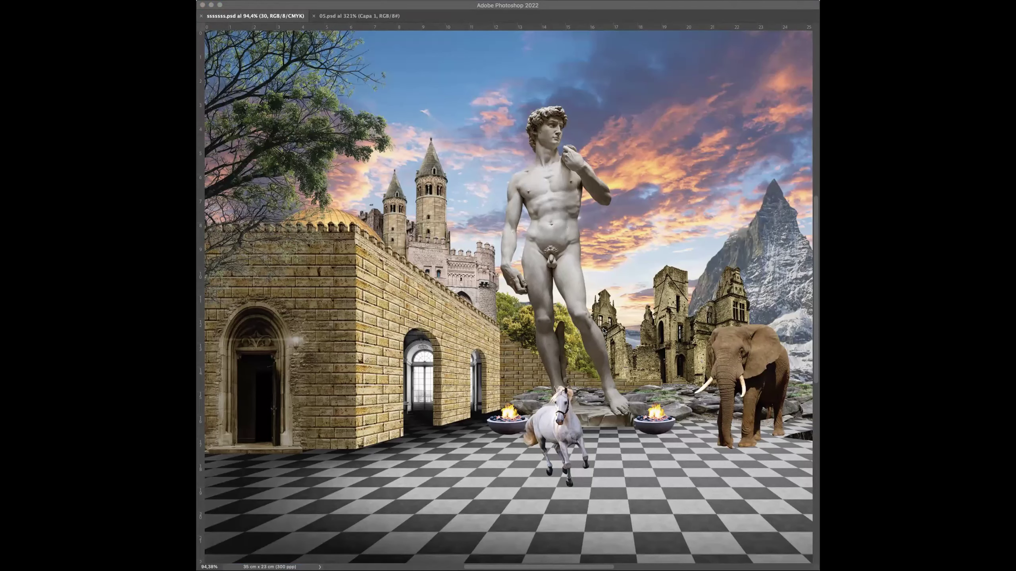
- Place the grassy hillside cutout, flip it horizontally and align it with the canvas's lower-right corner
drag(627, 324, 530, 341)
key(Return)
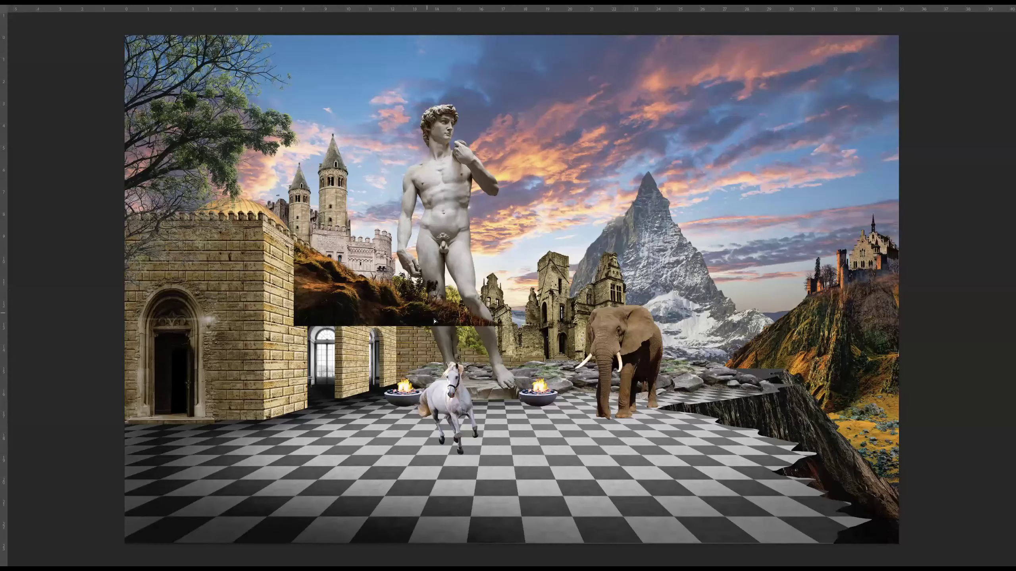
drag(435, 322, 575, 388)
key(ctrl+t)
right_click(554, 340)
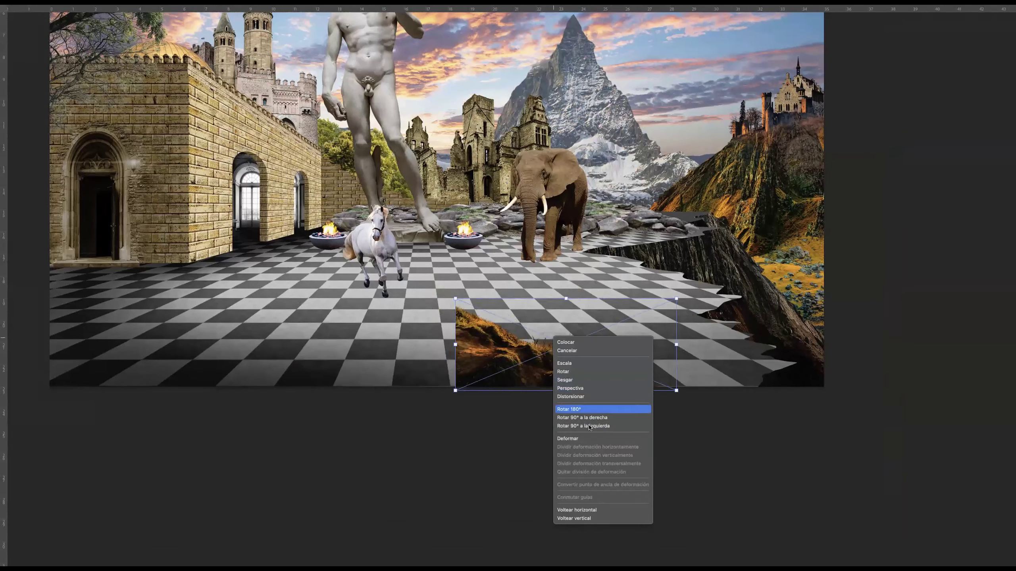
click(600, 510)
drag(625, 366, 768, 369)
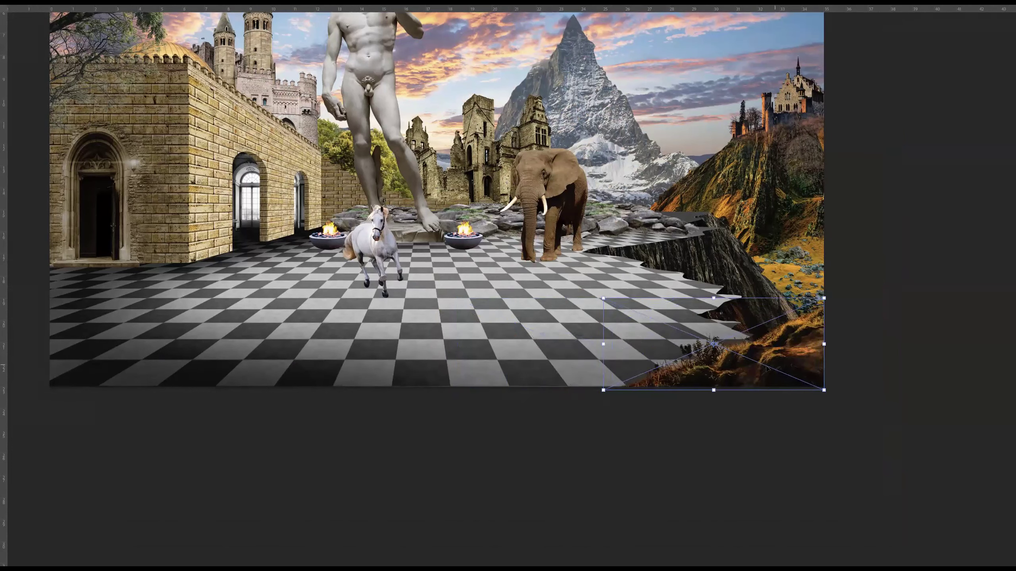
- Enlarge the hillside and lower it so it fills the foreground corner below the broken floor and cliff
drag(601, 298, 512, 259)
drag(766, 332, 766, 329)
drag(667, 256, 665, 287)
key(Return)
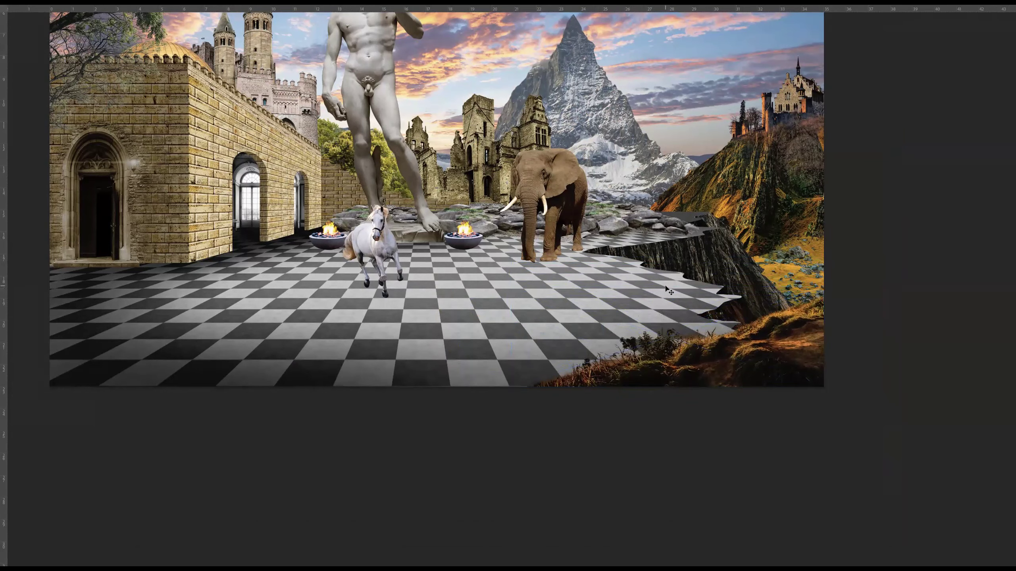
drag(636, 334, 634, 375)
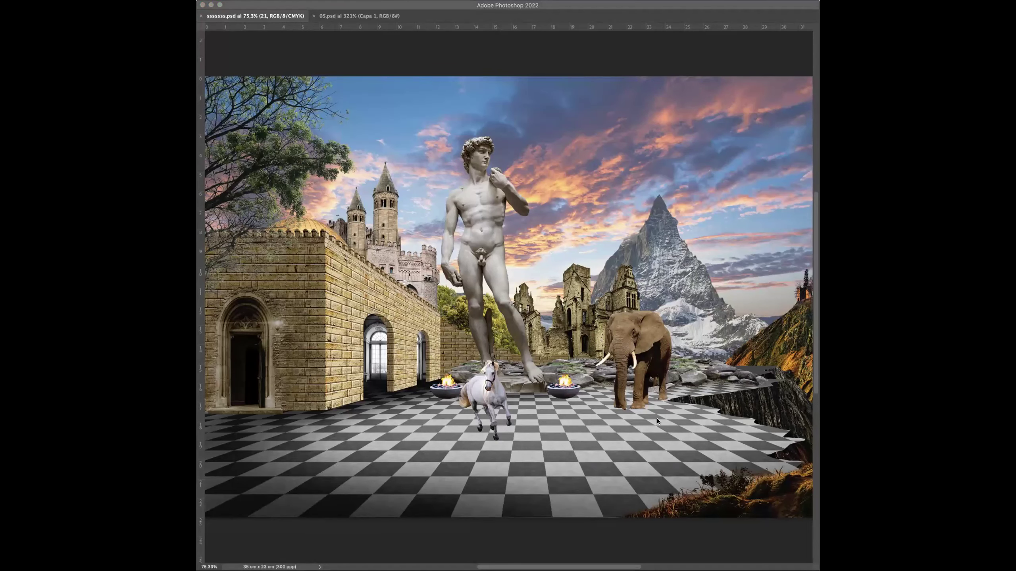
- Insert the woman in the red embroidered dress, scale her down and place her in the foreground near the stone wall
key(super+v)
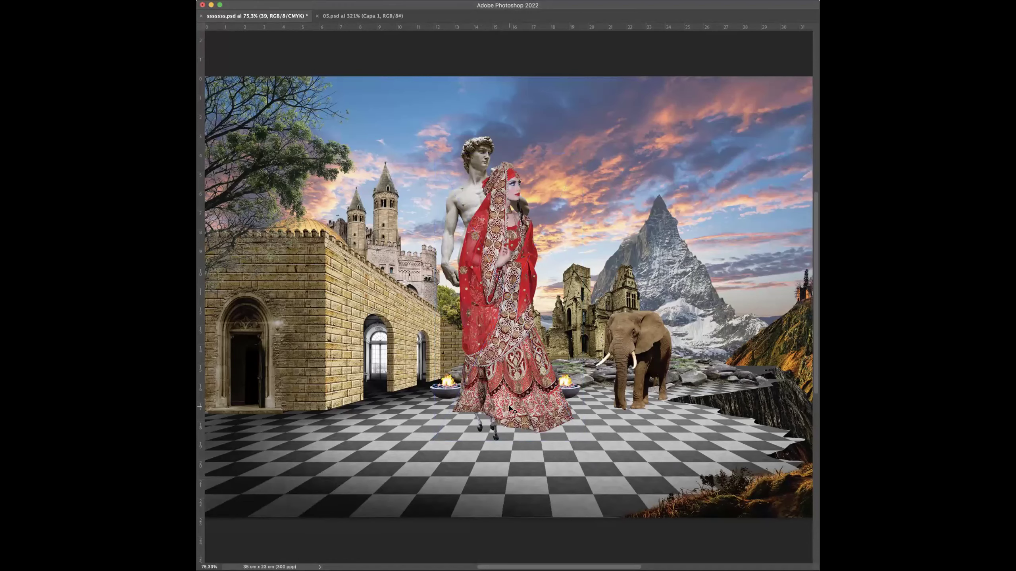
drag(488, 331, 336, 372)
key(ctrl+t)
drag(401, 209, 297, 376)
drag(270, 467, 379, 422)
drag(406, 283, 464, 171)
drag(409, 357, 385, 417)
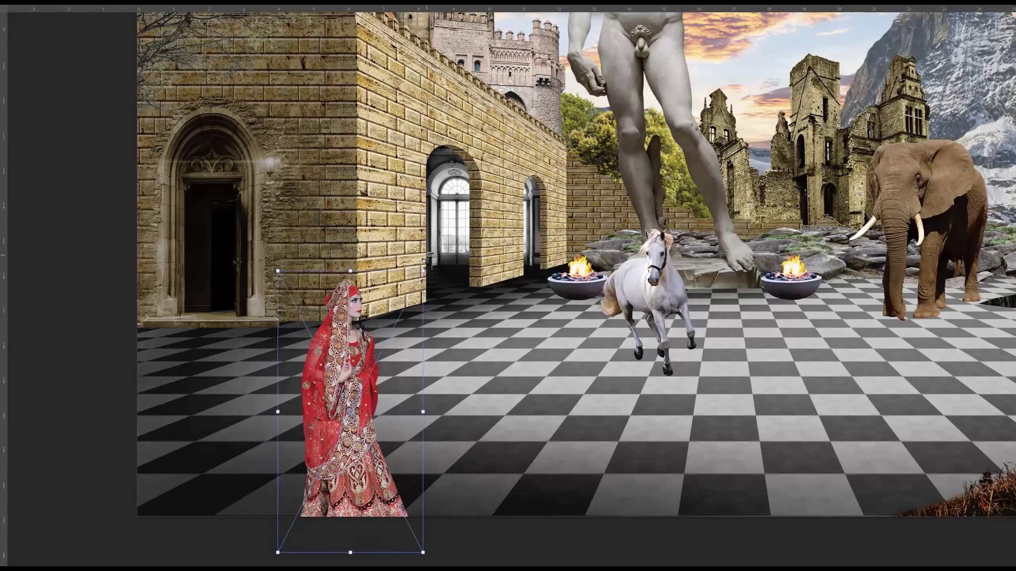
- Enlarge the woman slightly and adjust her position so her dress meets the canvas's lower edge
drag(423, 271, 465, 189)
drag(421, 347, 411, 355)
key(Return)
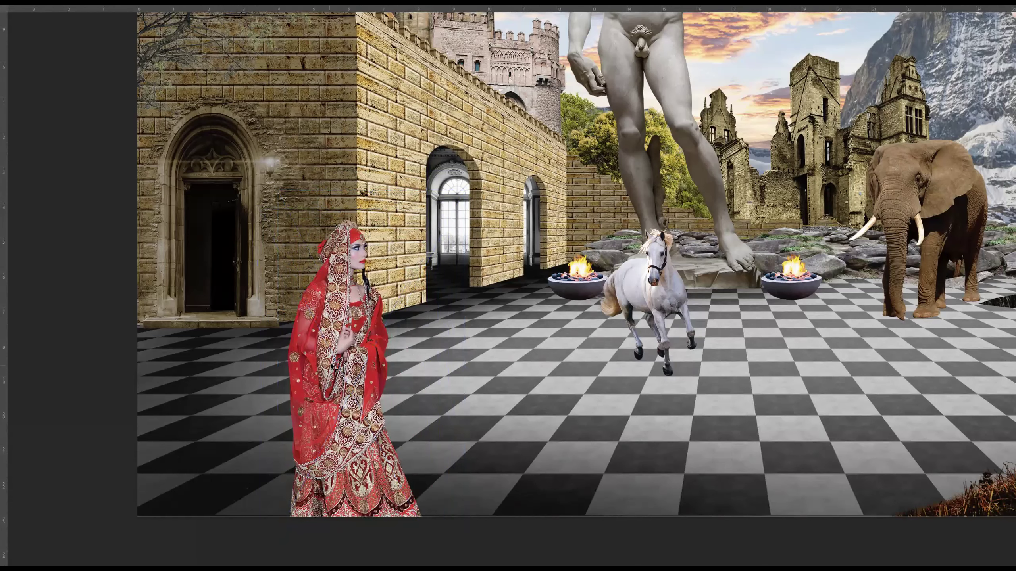
drag(331, 380, 341, 375)
drag(347, 337, 351, 359)
ctrl+alt+click(325, 334)
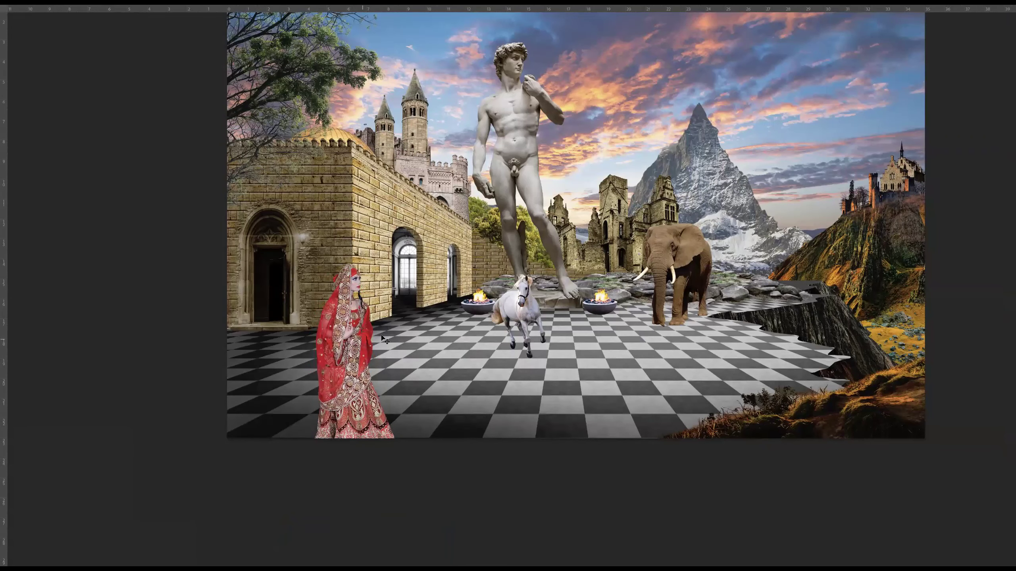
- Add contrast to the woman with a Curves adjustment, darkening the shadows and raising the highlights from input 188 to output 196
scroll(402, 296, up, 1)
drag(468, 307, 426, 327)
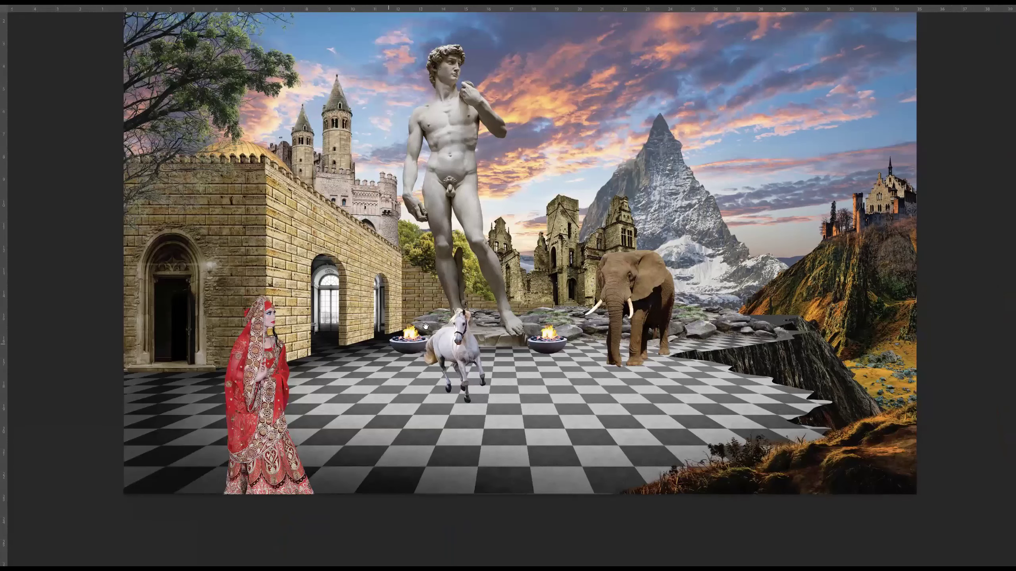
scroll(422, 304, down, 1)
scroll(372, 378, down, 1)
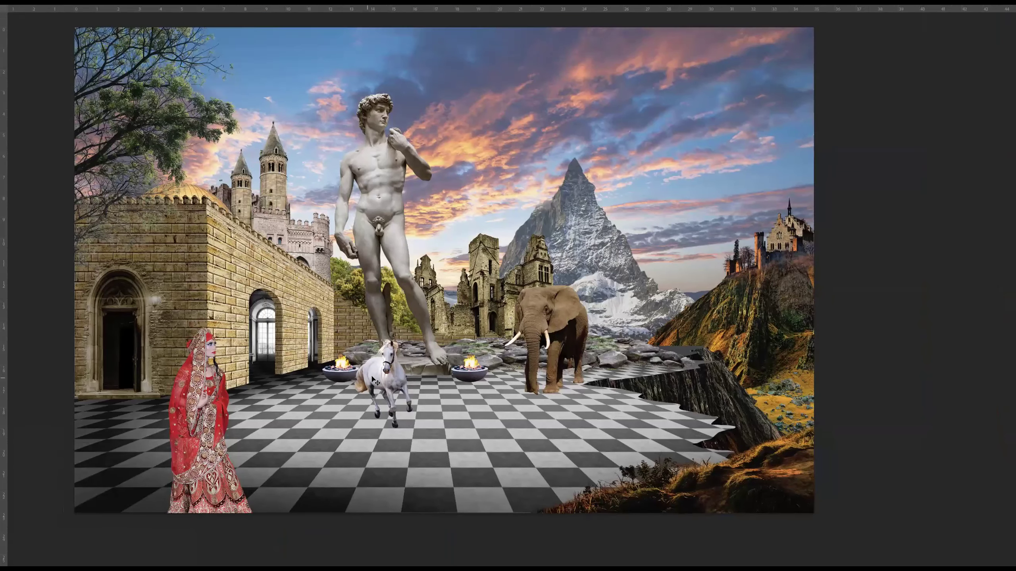
key(ctrl+m)
drag(665, 217, 666, 221)
drag(720, 173, 710, 162)
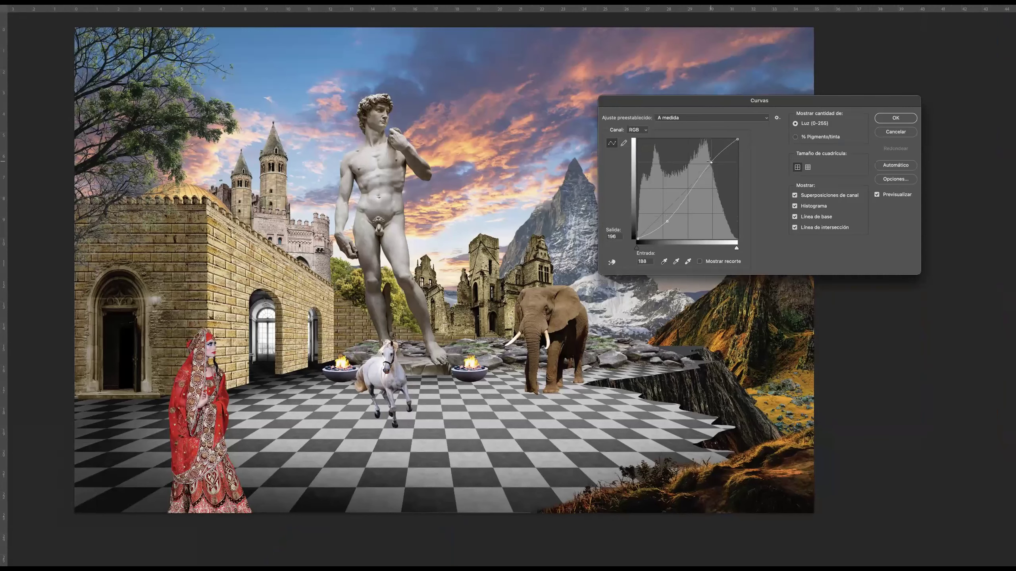
click(896, 118)
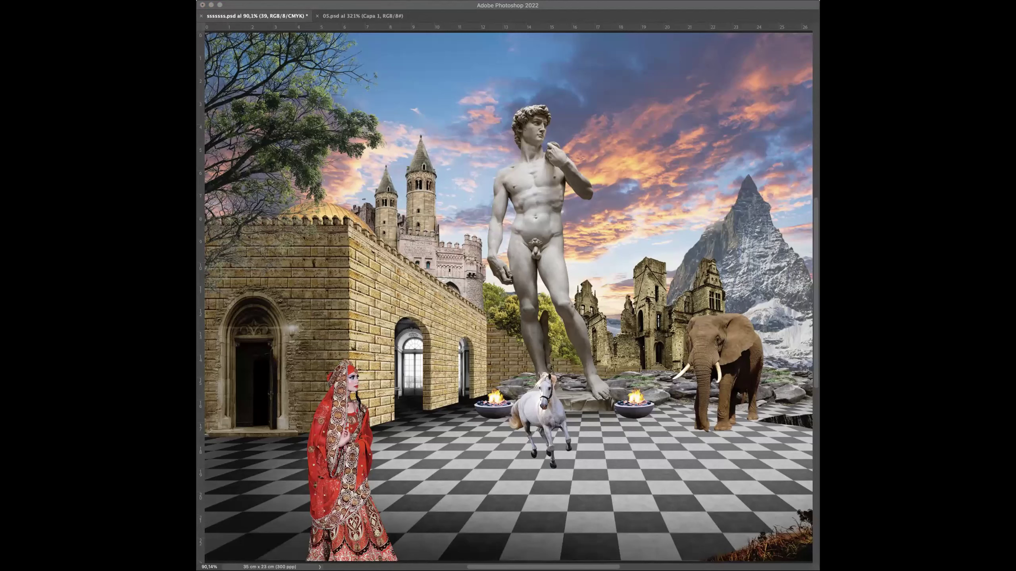
- Place the glossy teal sphere on the checkerboard floor between the woman and the horse
drag(673, 443, 476, 443)
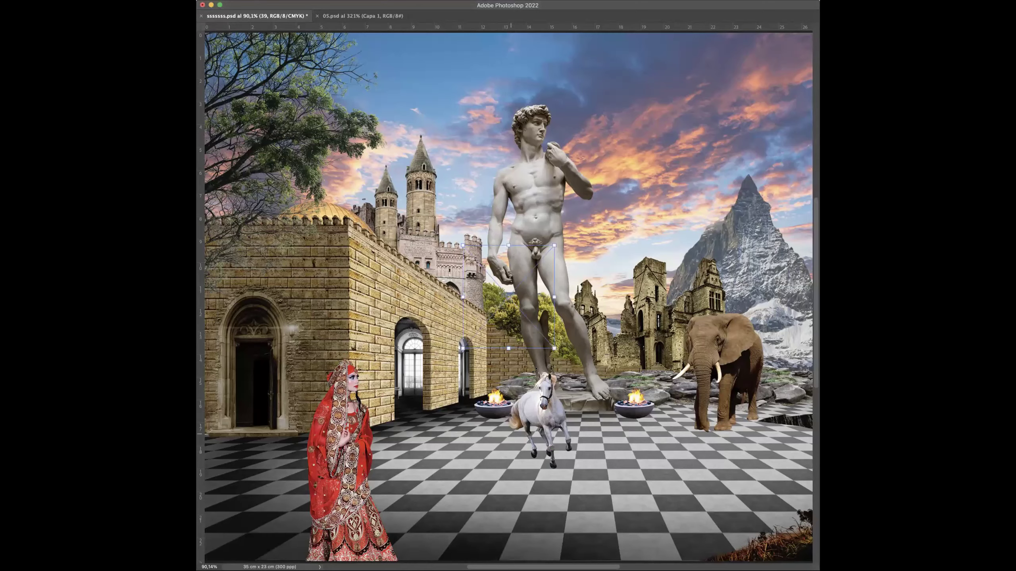
drag(536, 322, 495, 455)
key(Return)
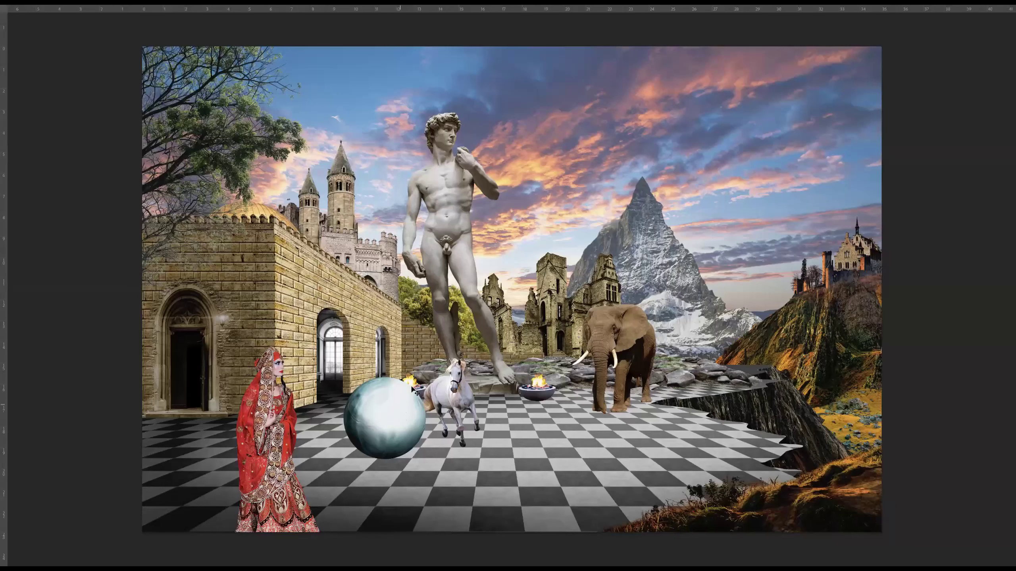
- Scale the sphere down, raise it to the floor by the arches and duplicate it in front of the elephant
key(super+t)
drag(386, 405, 414, 432)
key(Return)
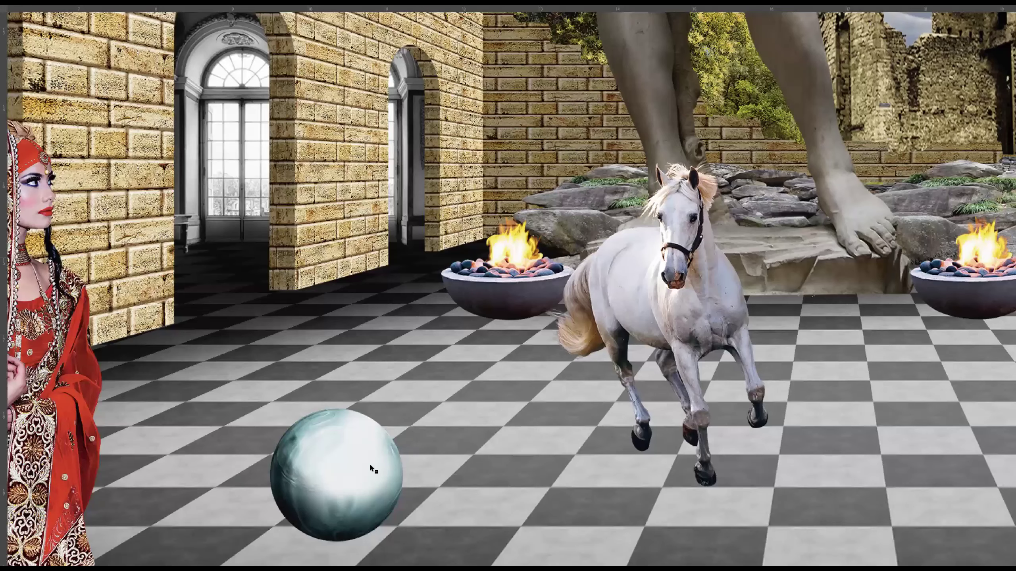
drag(370, 465, 370, 290)
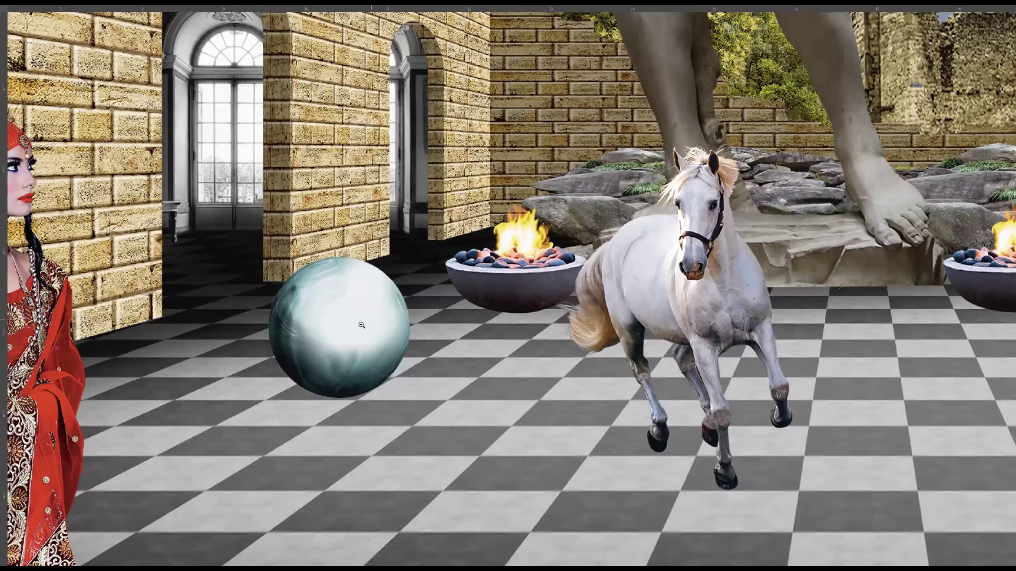
scroll(357, 331, down, 2)
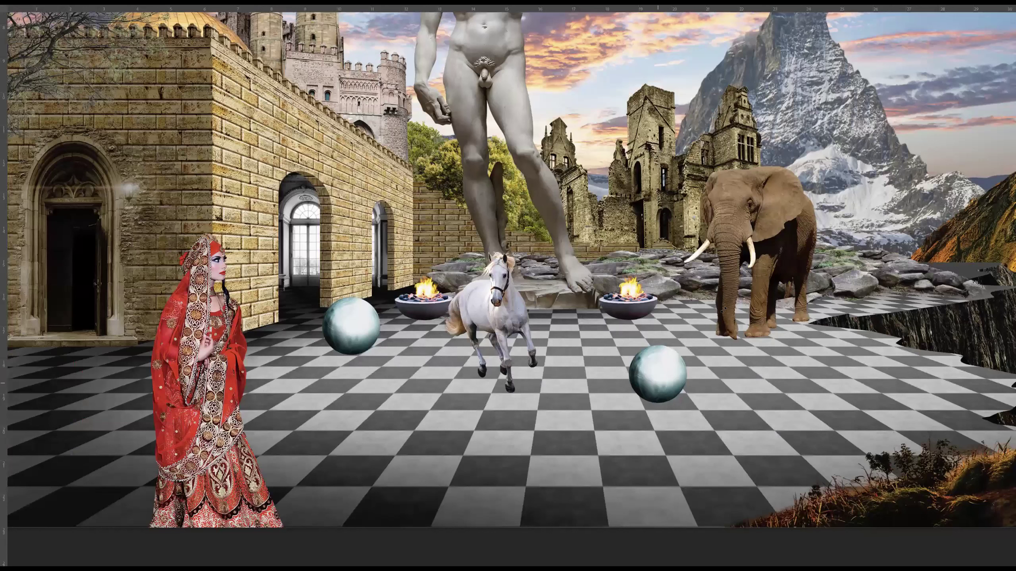
- Enlarge the duplicated sphere in front of the elephant so it reads as closer to the viewer
key(super+t)
drag(689, 341, 729, 296)
drag(691, 362, 681, 391)
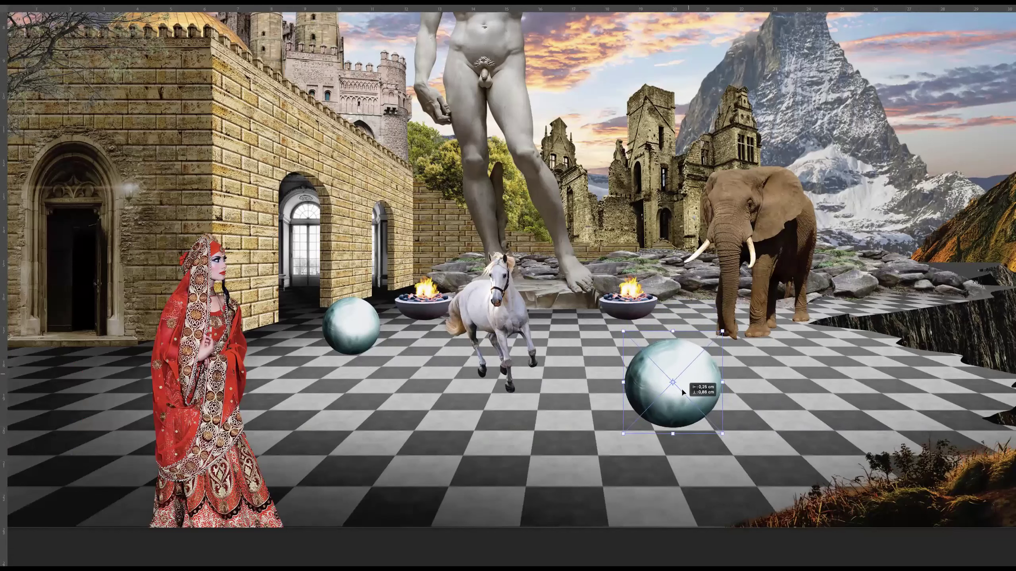
key(Escape)
key(super+t)
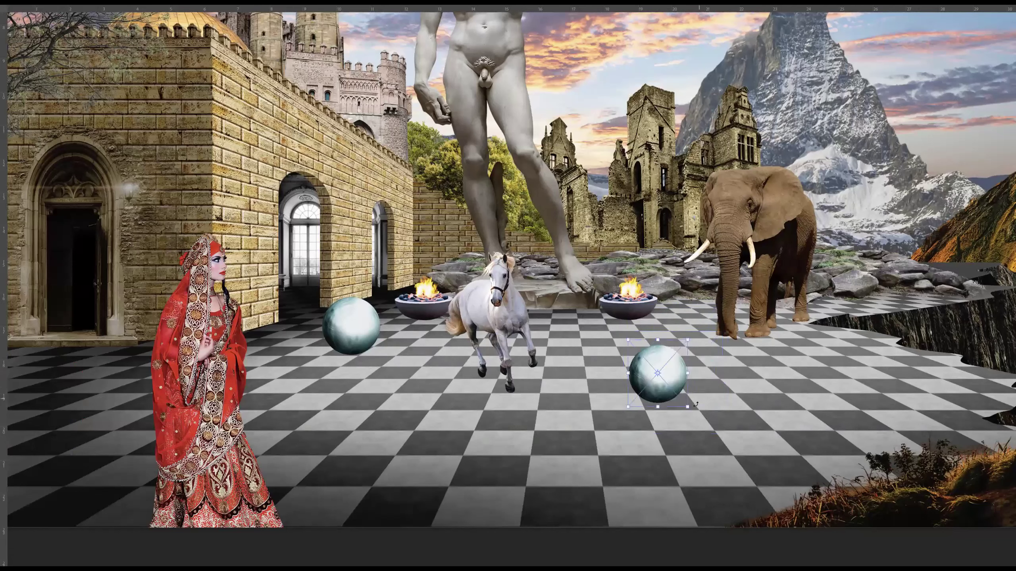
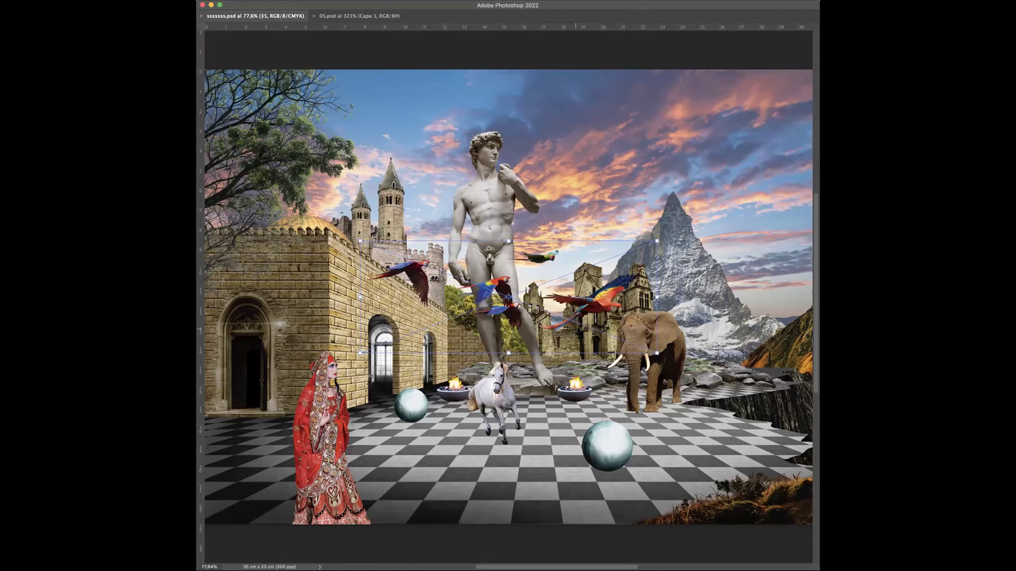
- Scale down the flock of parrots and position it in the sky between the statue and the mountain peak
drag(770, 208, 682, 232)
key(Return)
drag(679, 267, 667, 262)
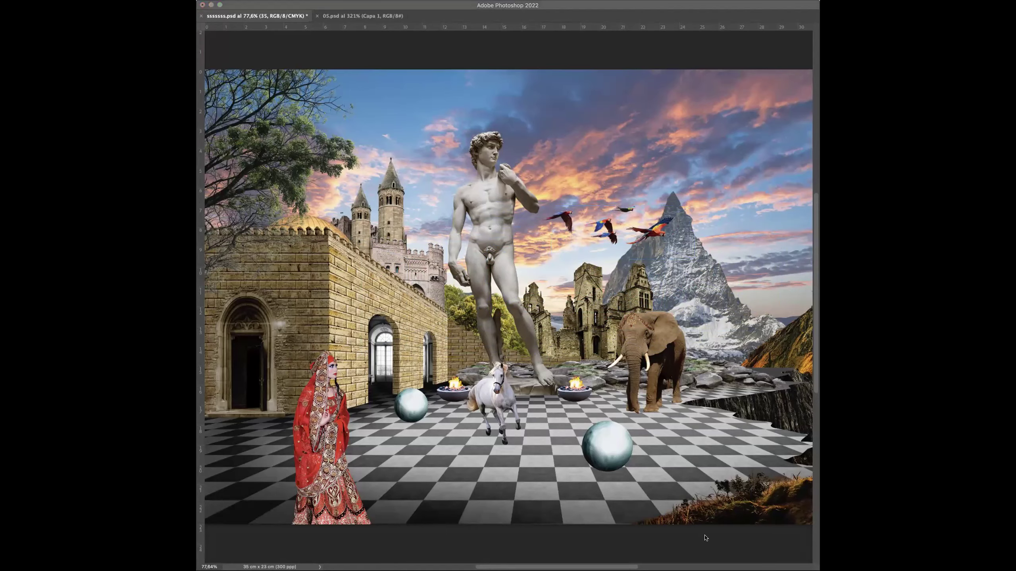
- Place the single red parrot, scale it down and position it below the flock, beside the statue
drag(481, 346, 518, 328)
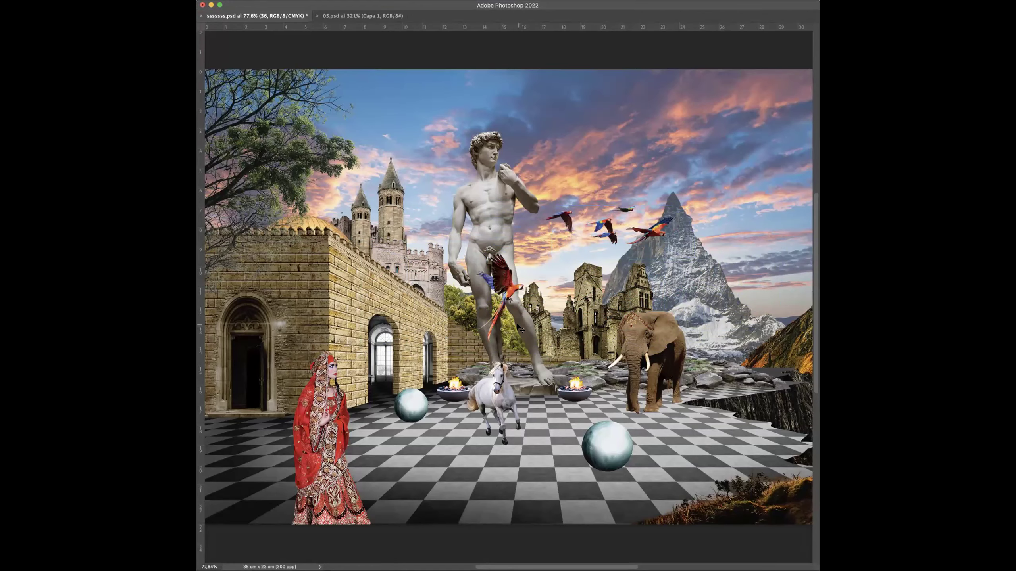
key(f)
scroll(490, 287, up, 5)
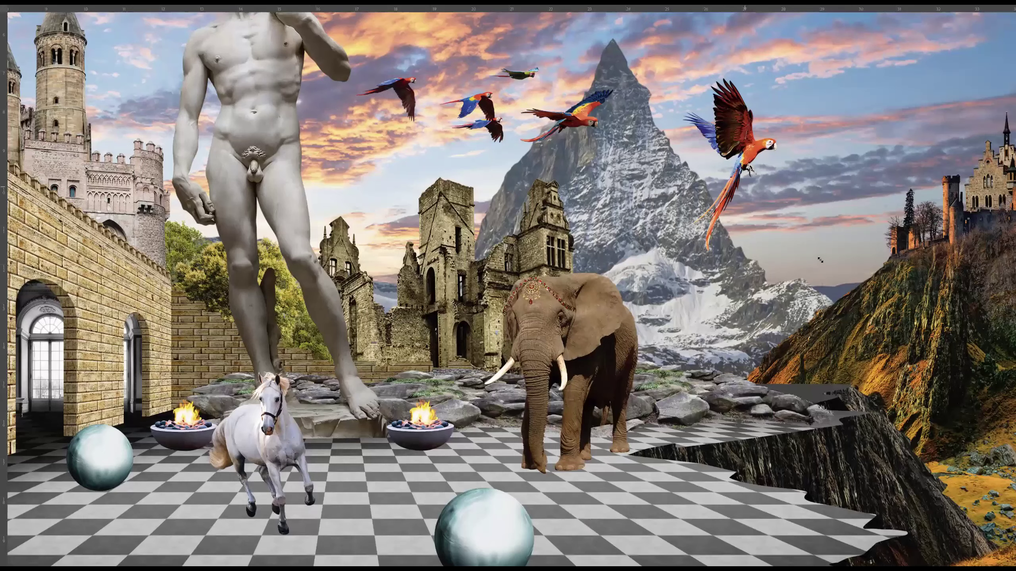
drag(745, 204, 739, 199)
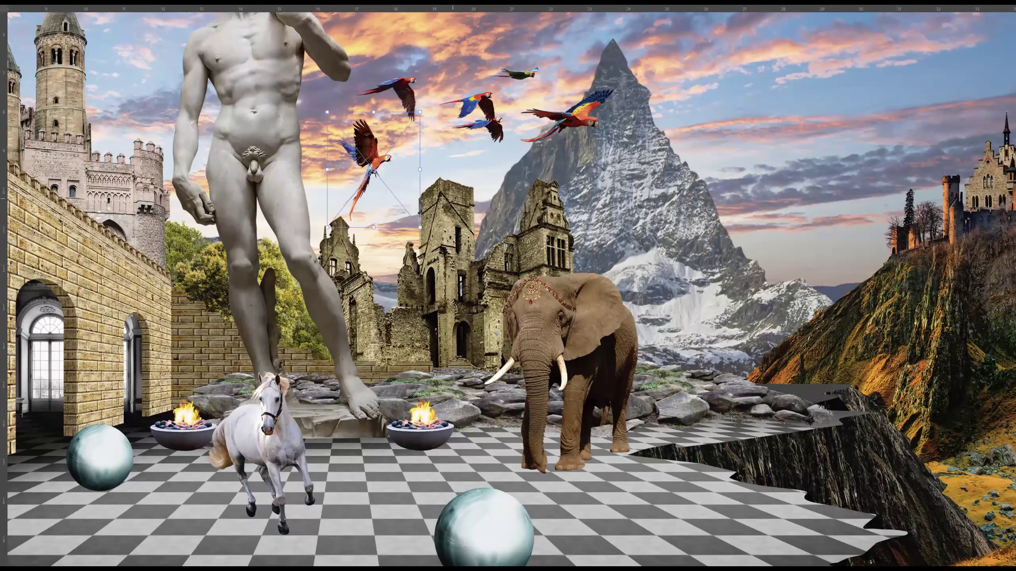
drag(409, 216, 423, 219)
key(Return)
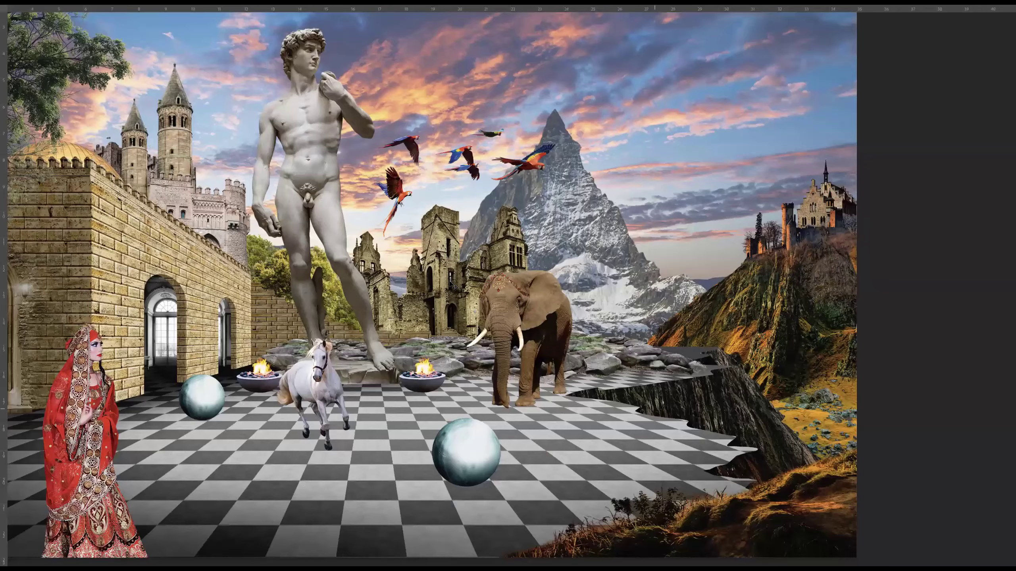
key(ctrl+minus)
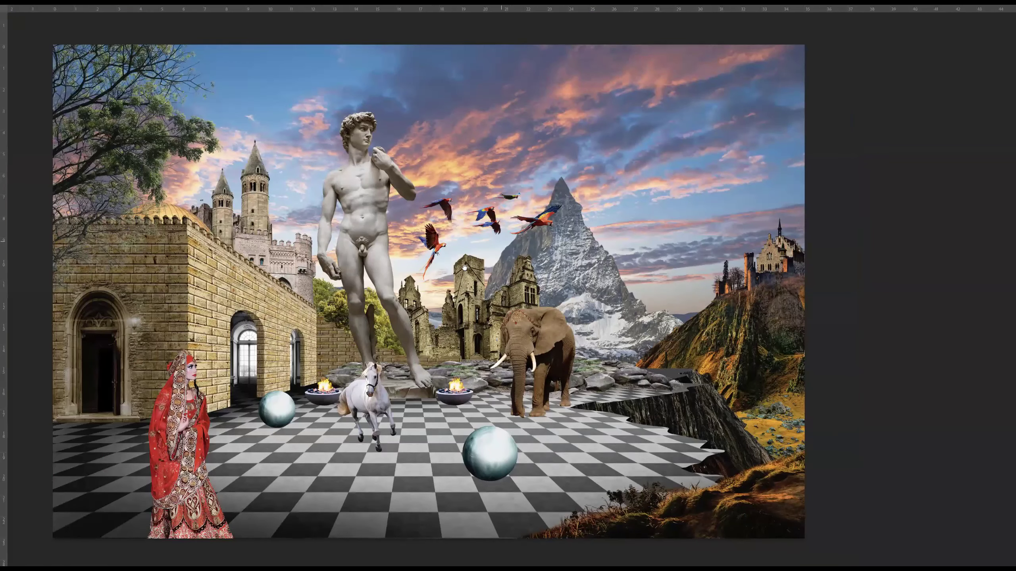
key(ctrl+minus)
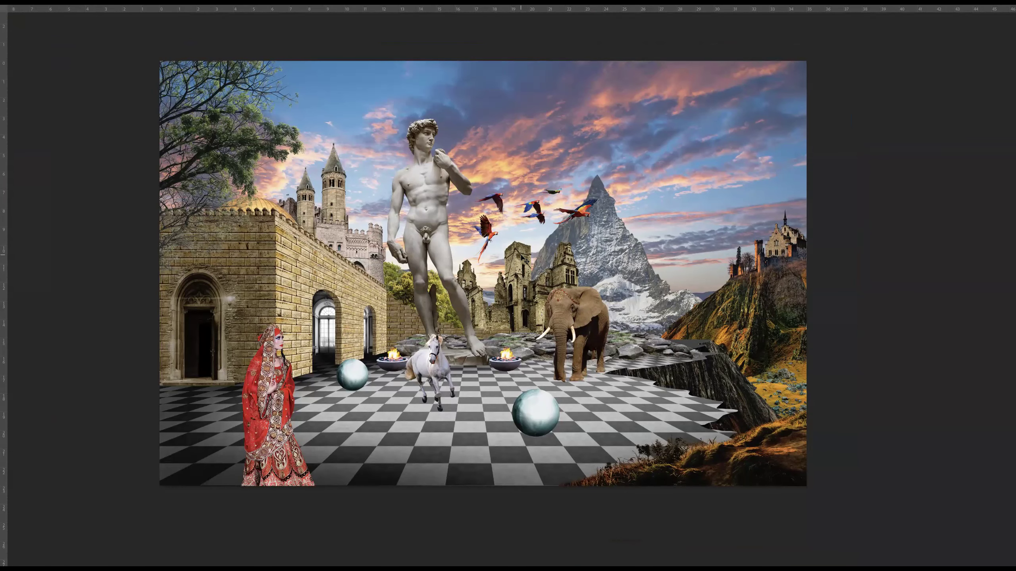
- Hide the added object layers from the single parrot down to the fire bowl copy and show the guides group
key(Tab)
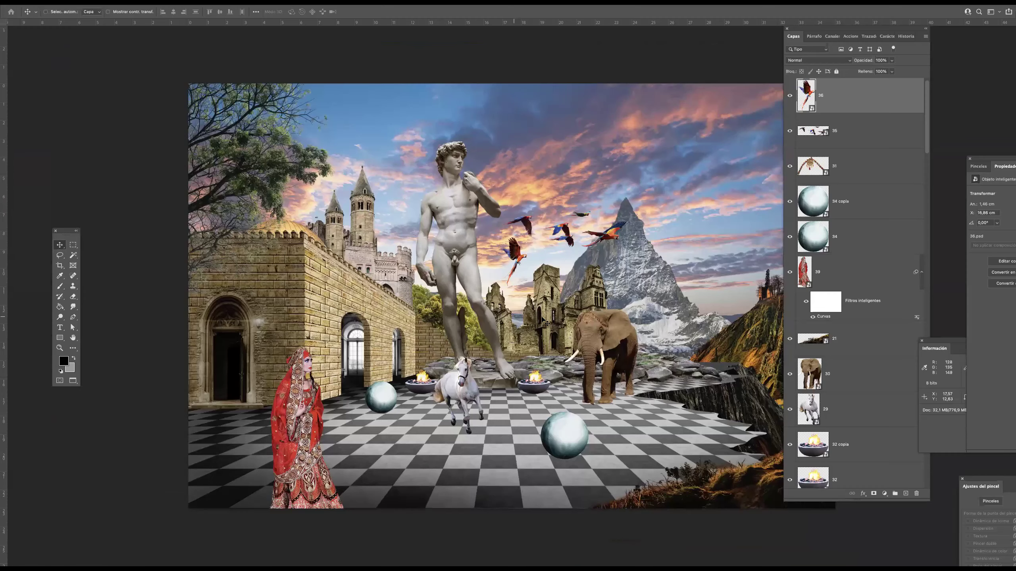
drag(534, 275, 454, 246)
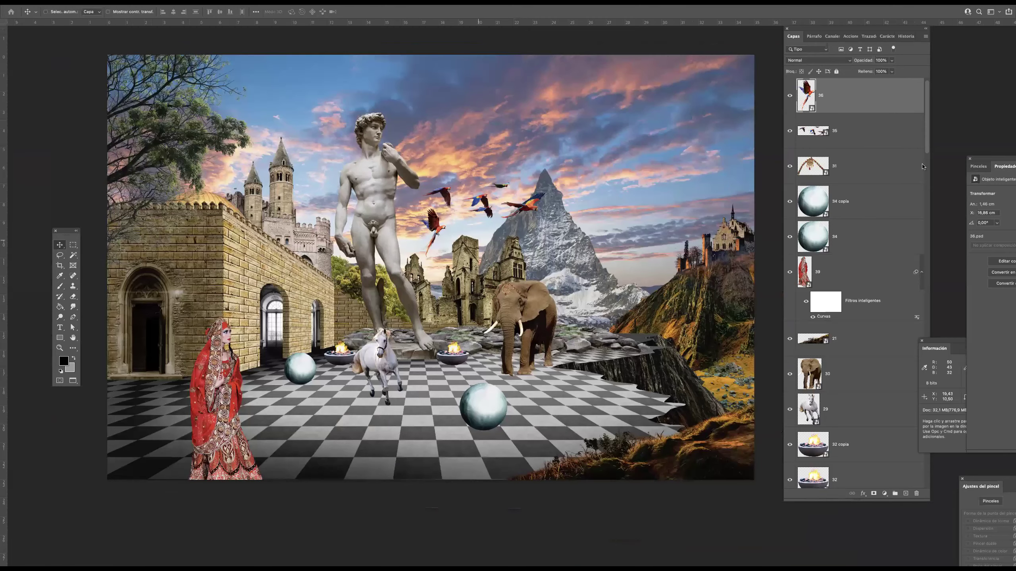
scroll(907, 422, down, 10)
scroll(912, 479, down, 5)
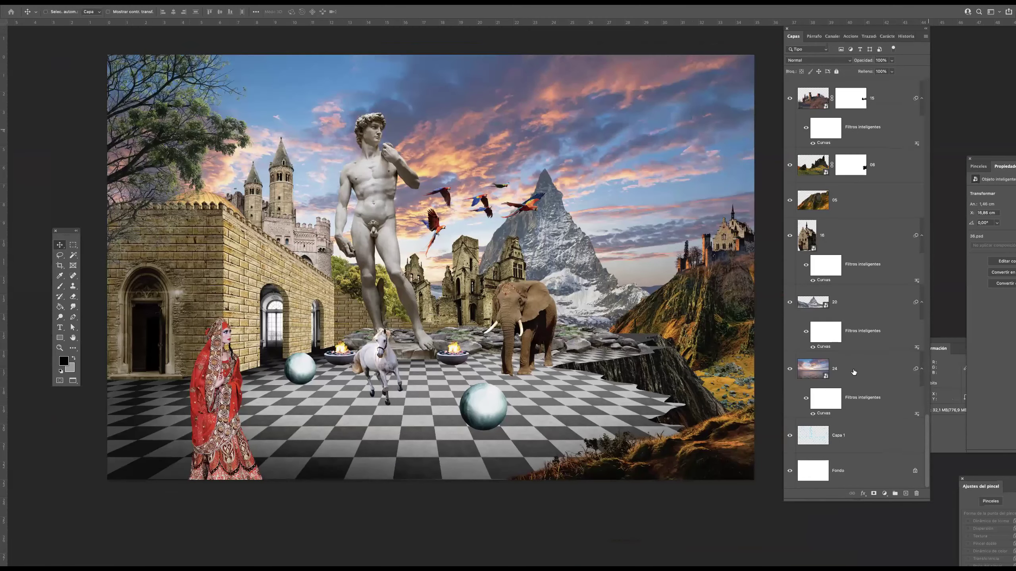
drag(925, 440, 921, 77)
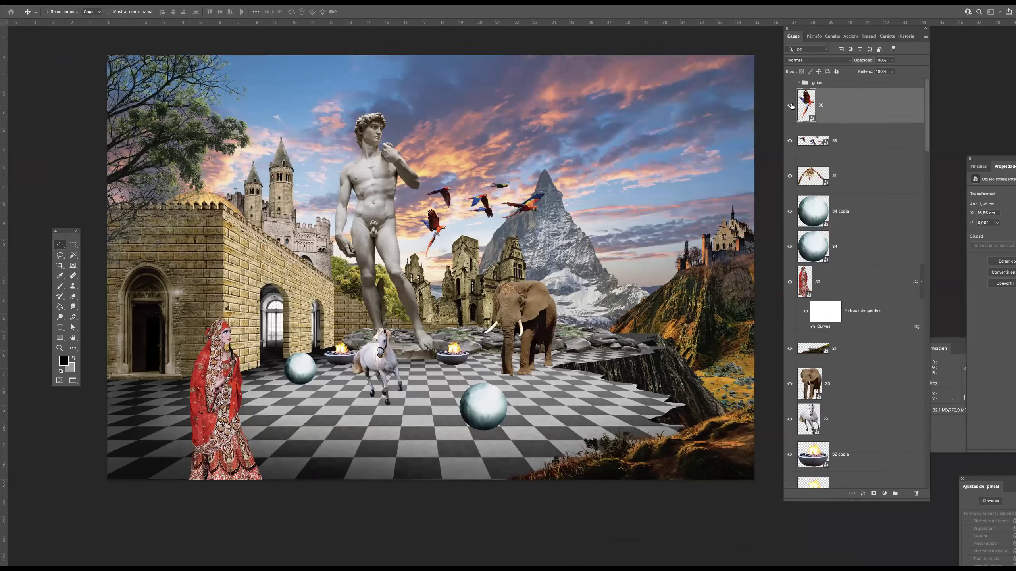
mouse_move(790, 107)
mouse_down()
mouse_move(791, 388)
mouse_move(801, 286)
mouse_move(789, 87)
mouse_up()
click(789, 84)
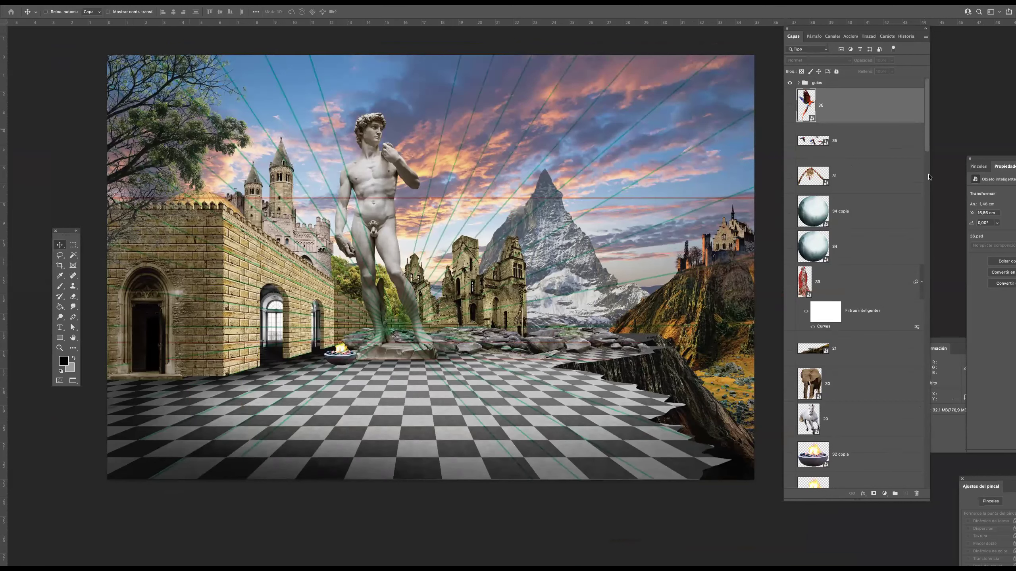
- Hide the remaining fire bowl, the tree, the doorway and the brick textures on the building's front and side walls
scroll(873, 198, down, 6)
click(790, 444)
scroll(922, 243, down, 8)
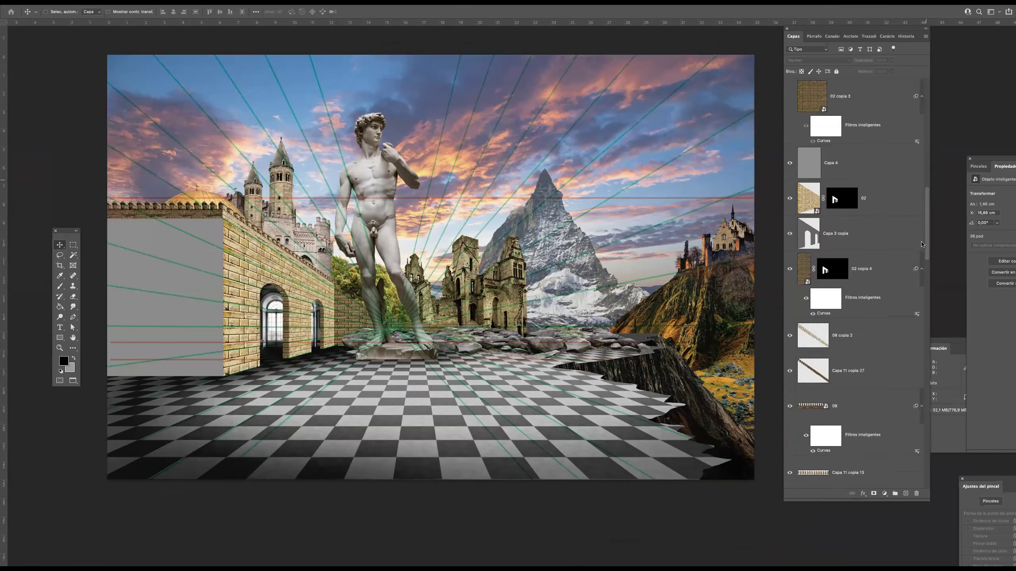
click(790, 198)
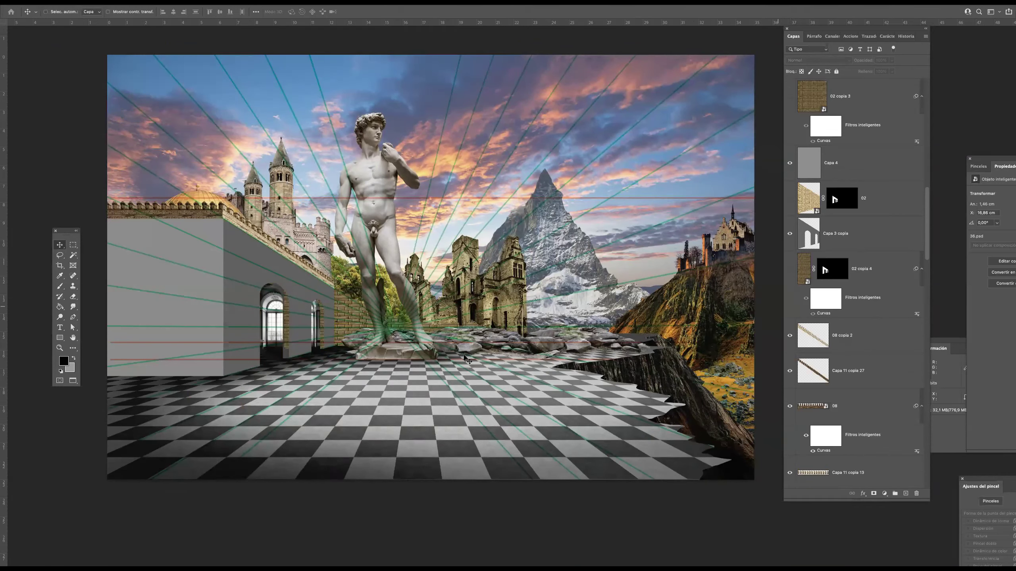
- Hide the low brick wall behind the statue, the stone ruins and the reddish castle on the hillside
super+click(349, 315)
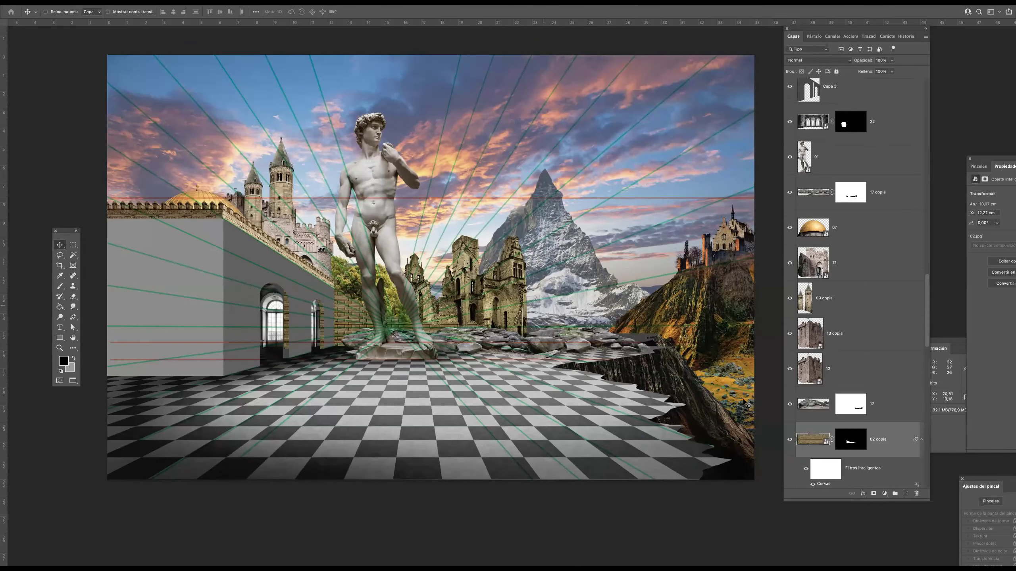
super+click(470, 305)
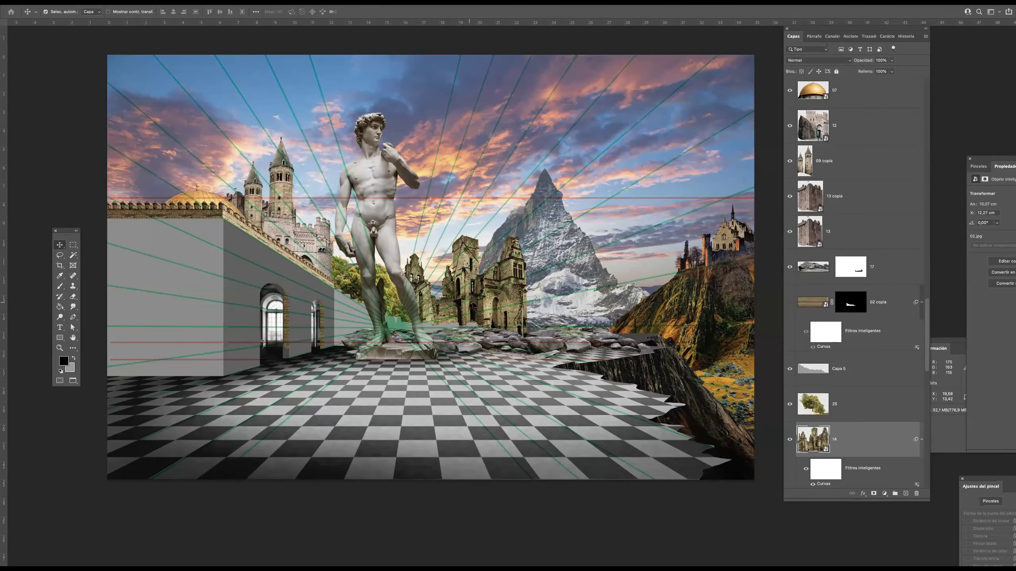
click(790, 440)
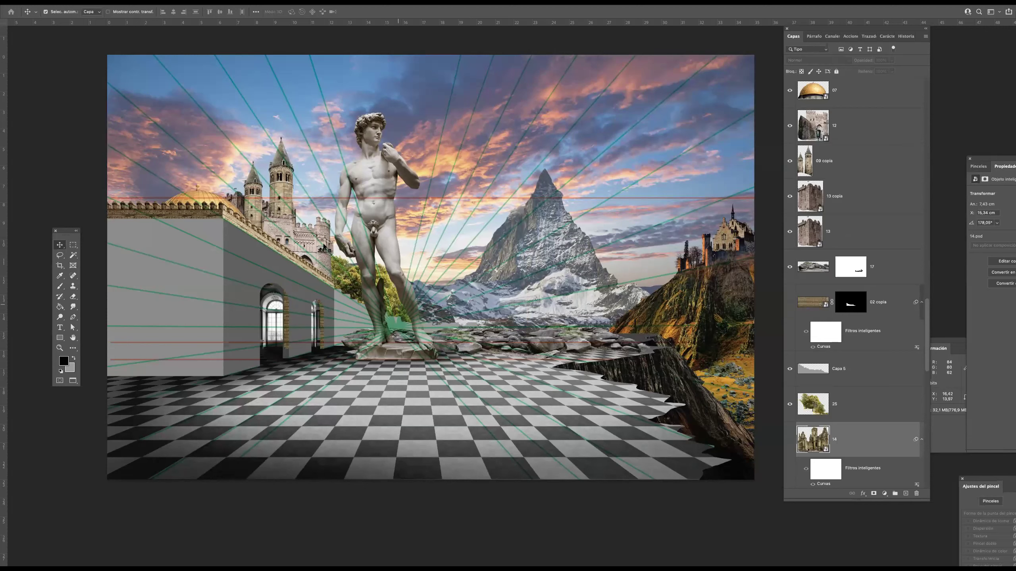
ctrl+click(302, 236)
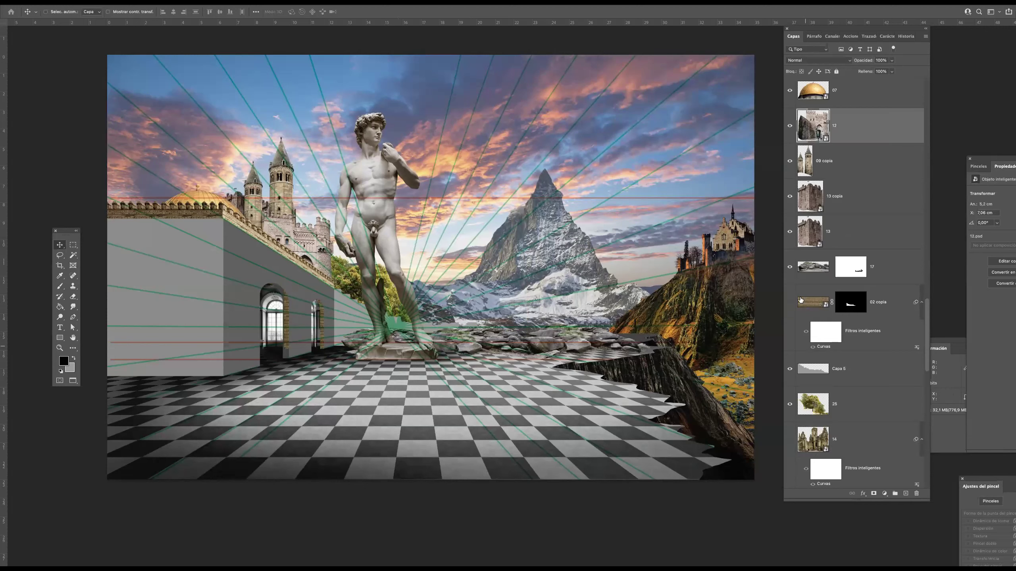
scroll(928, 336, down, 10)
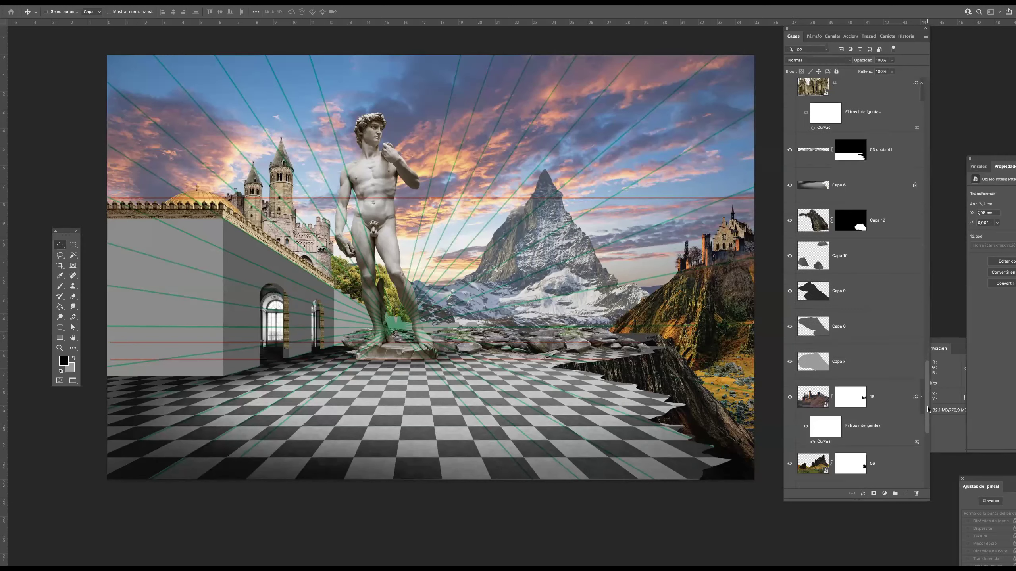
click(790, 318)
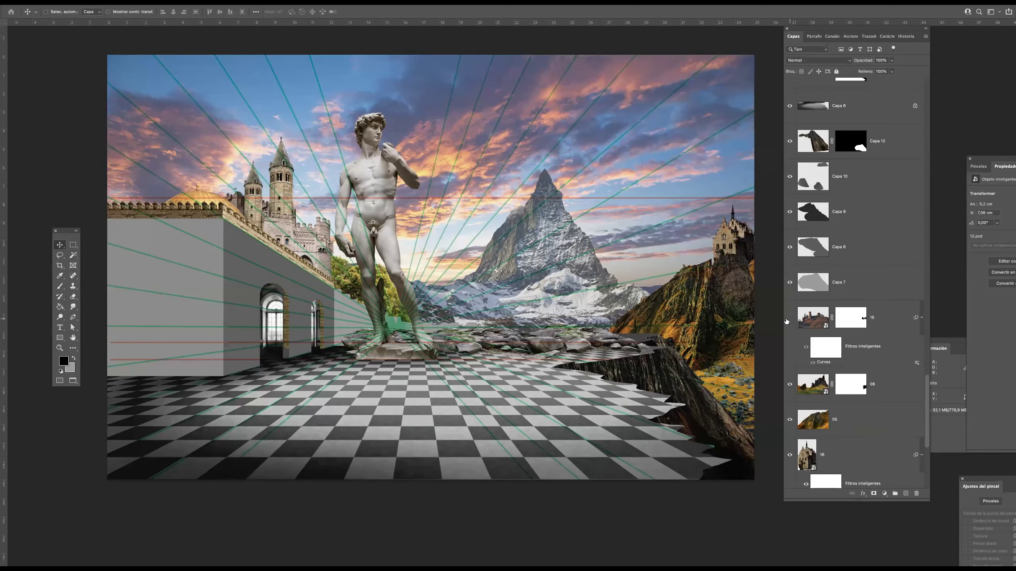
- Hide the snowy mountain and the castle standing behind the building's side wall
scroll(920, 396, down, 3)
click(822, 440)
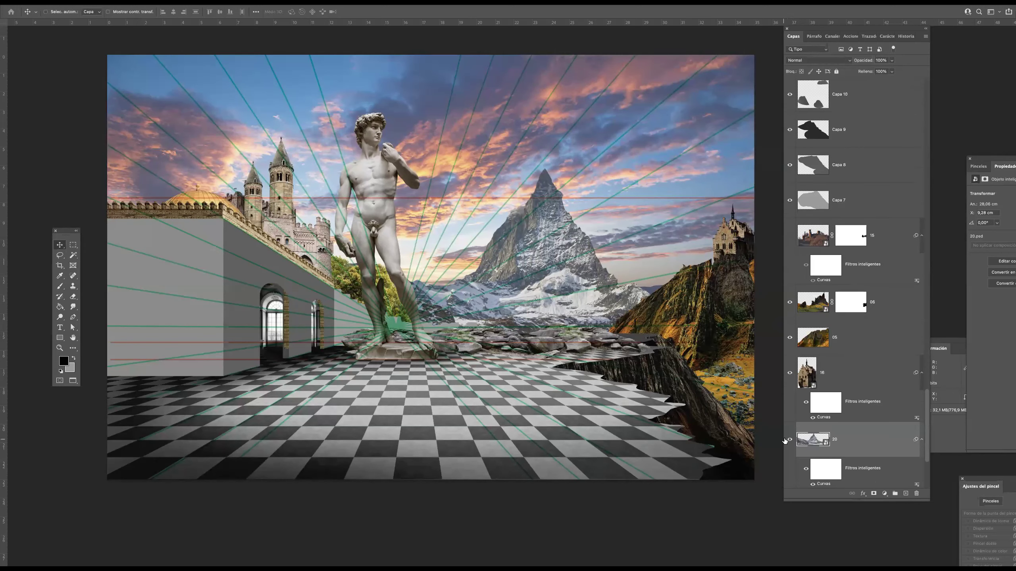
click(790, 439)
super+click(322, 255)
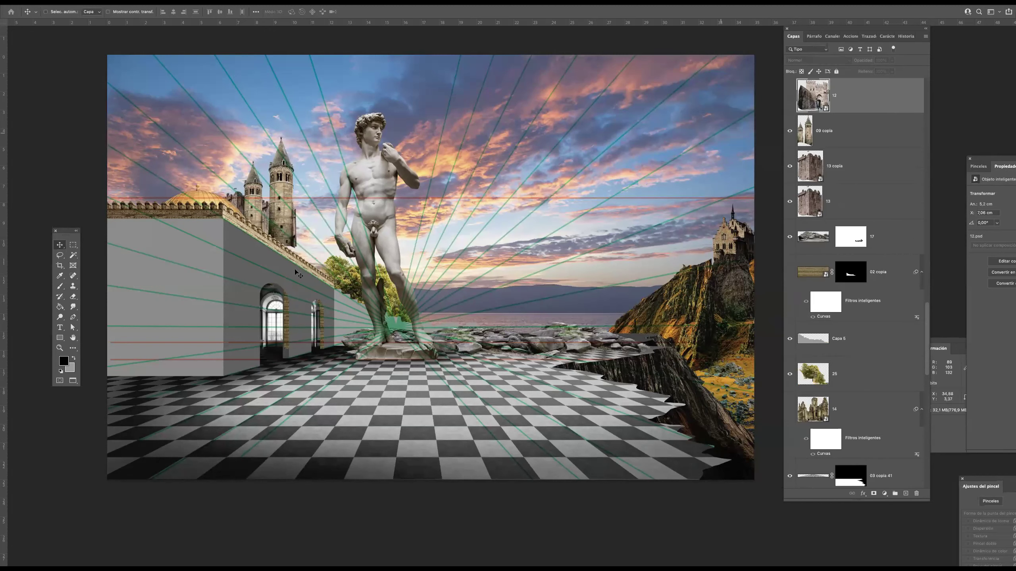
- Hide the railing texture on the building's front, the sunset sky and the rocks along the floor's far edge
ctrl+click(200, 214)
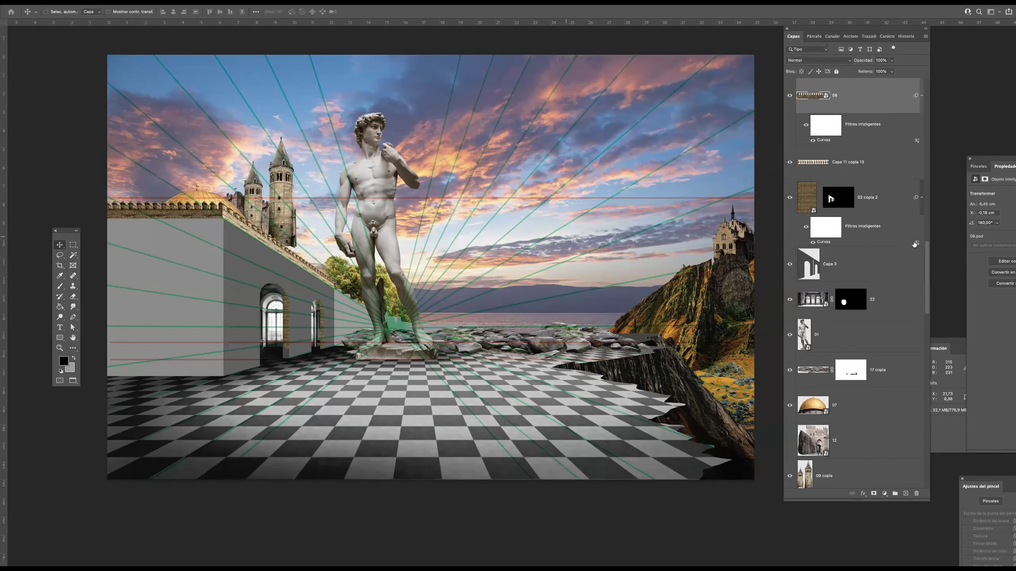
click(790, 96)
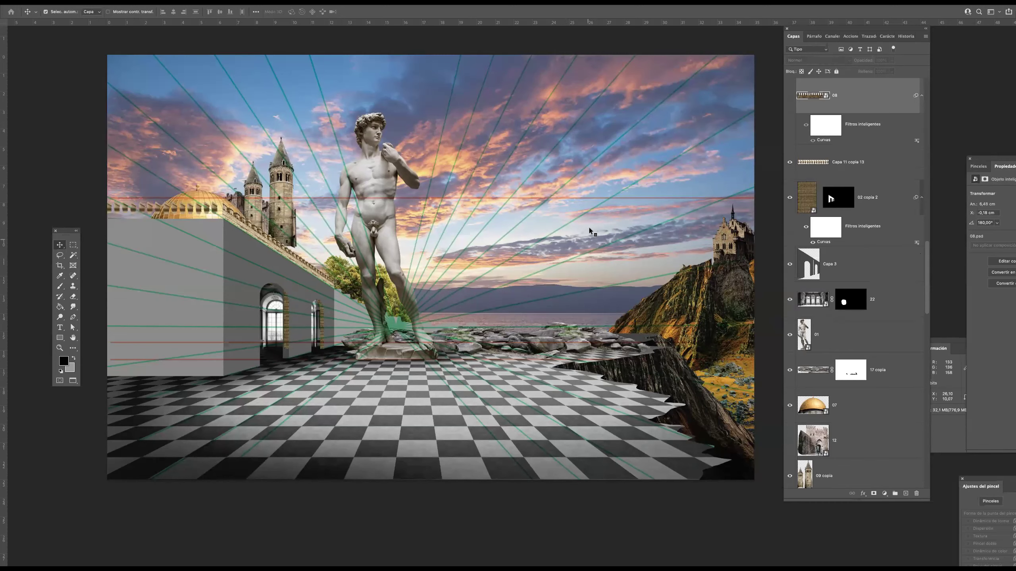
click(790, 439)
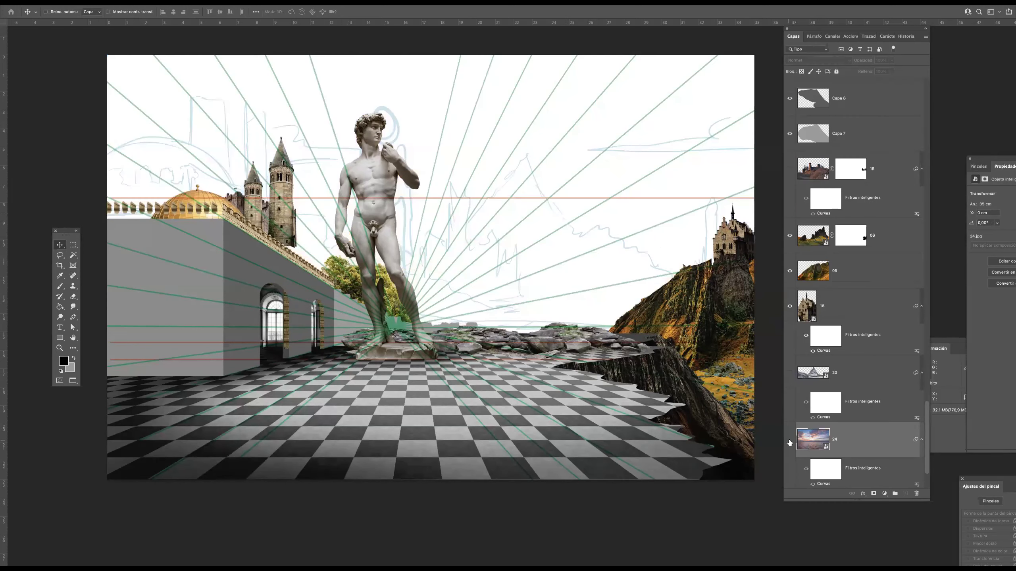
ctrl+click(591, 344)
click(789, 96)
- Hide the pair of pointed towers, the railing texture along the side wall and the copied square tower
super+click(284, 221)
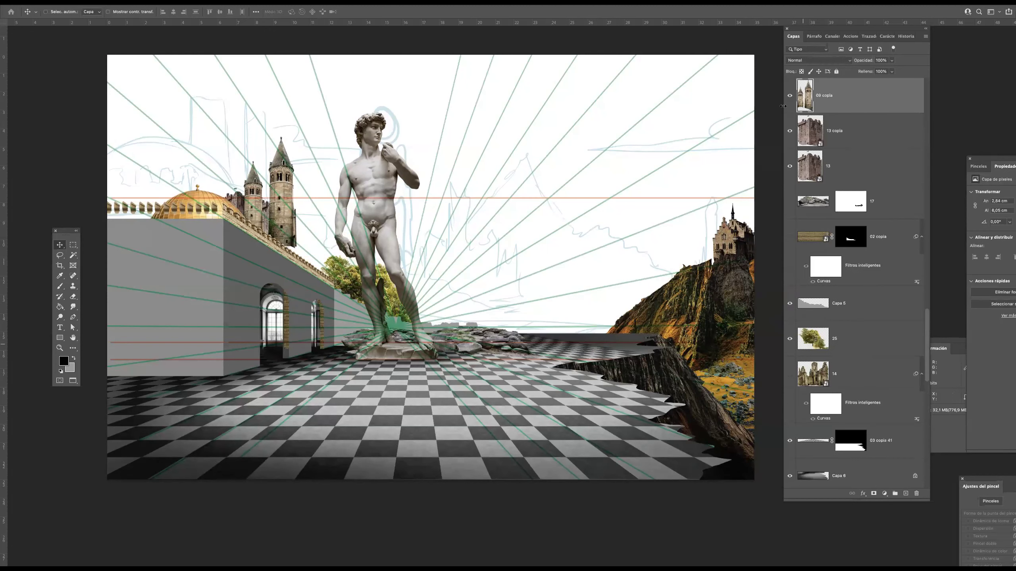
click(790, 96)
super+click(290, 252)
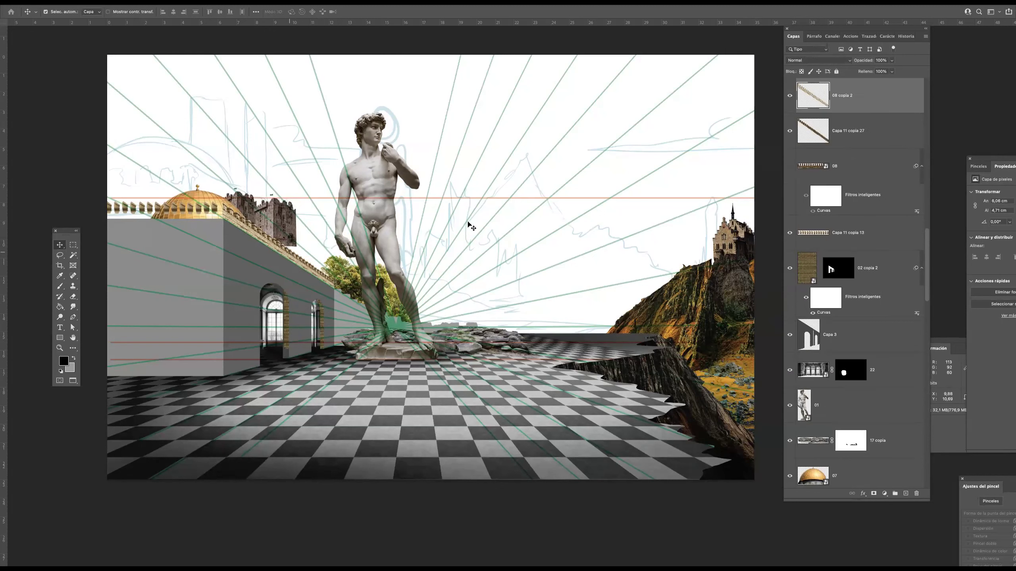
click(790, 96)
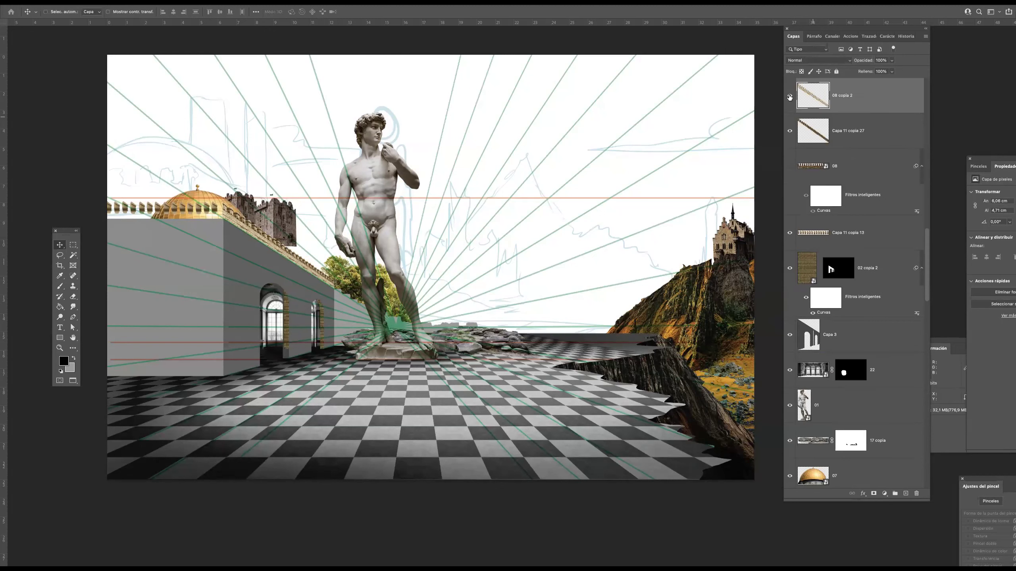
ctrl+click(284, 220)
click(790, 471)
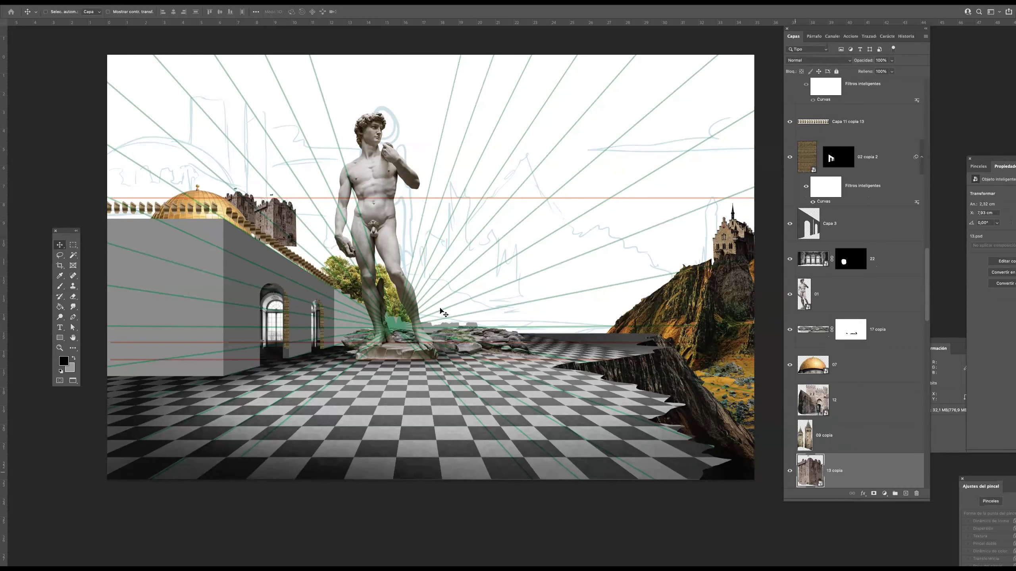
- Hide the golden dome and the row of balusters along the building's side wall
ctrl+click(223, 205)
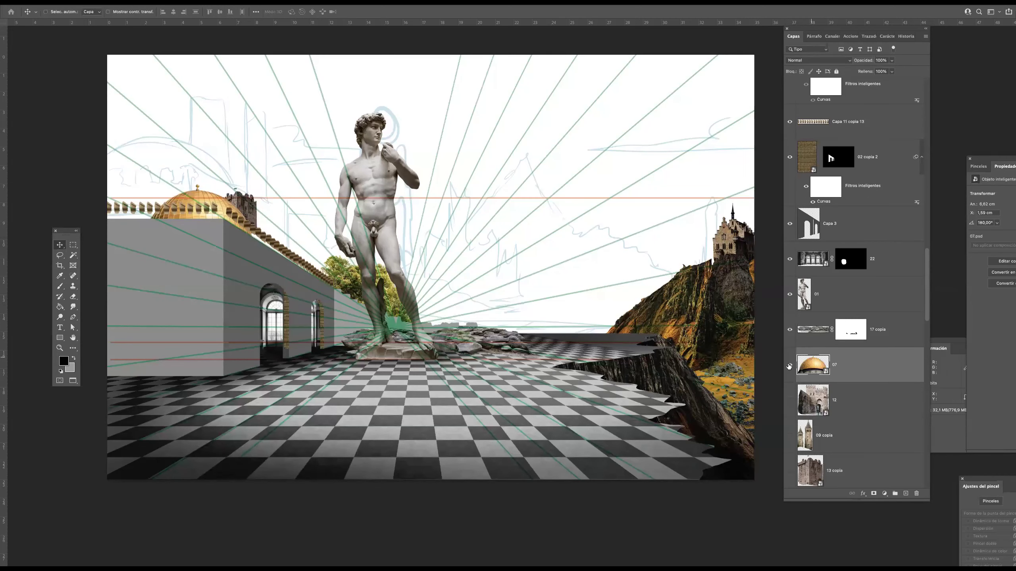
click(790, 364)
ctrl+click(427, 244)
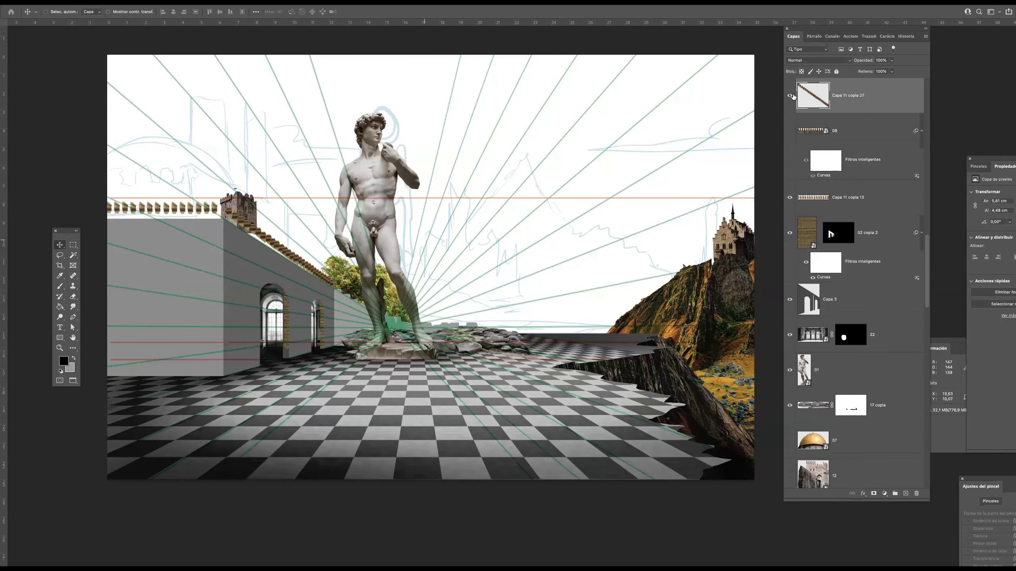
click(790, 96)
- Hide the David statue layer 01
scroll(456, 252, down, 2)
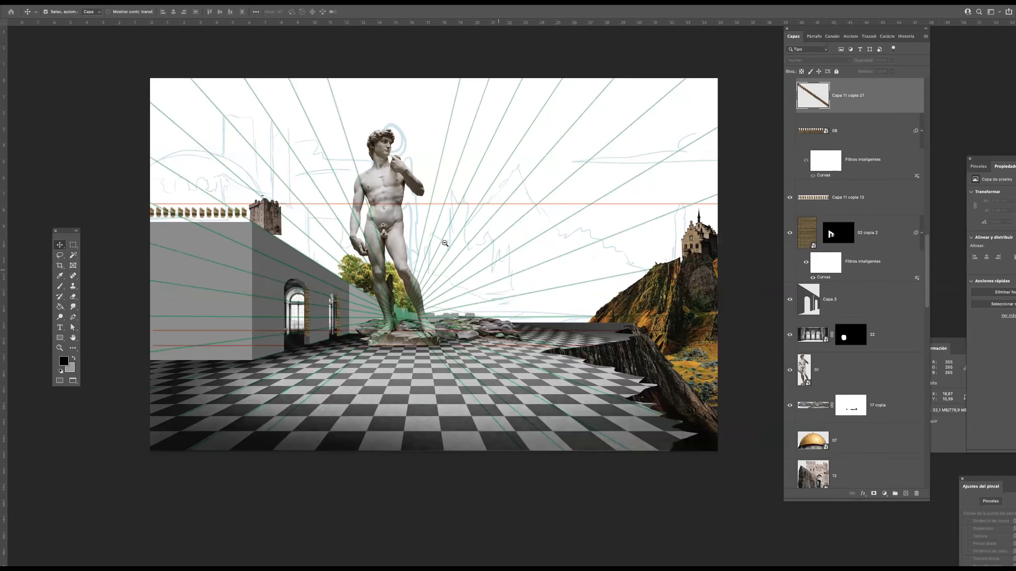
click(789, 378)
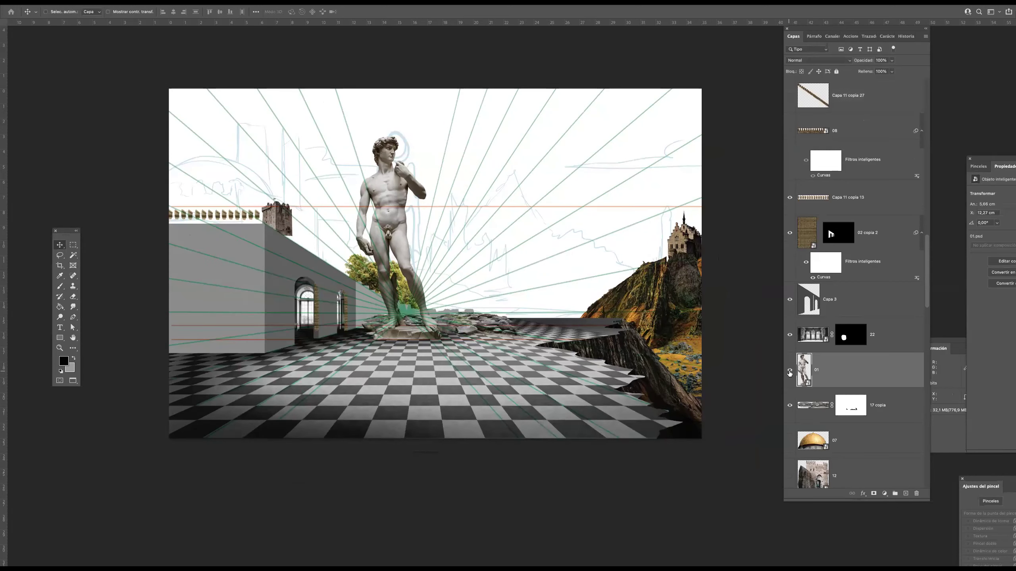
click(790, 371)
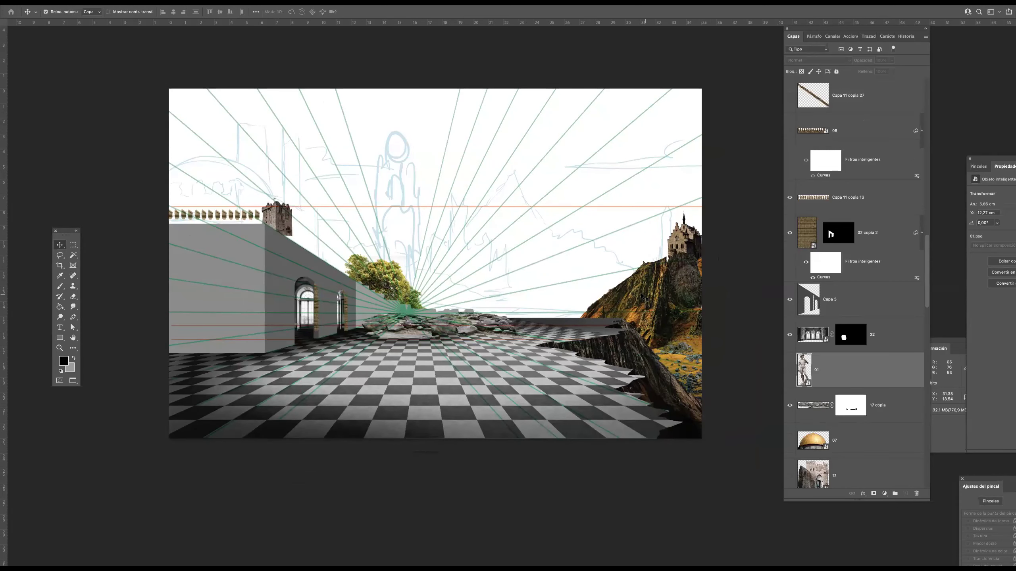
- Hide the orange hillside layer 05 and the castle layer 16 that stands on it
scroll(855, 400, down, 10)
click(834, 471)
click(790, 471)
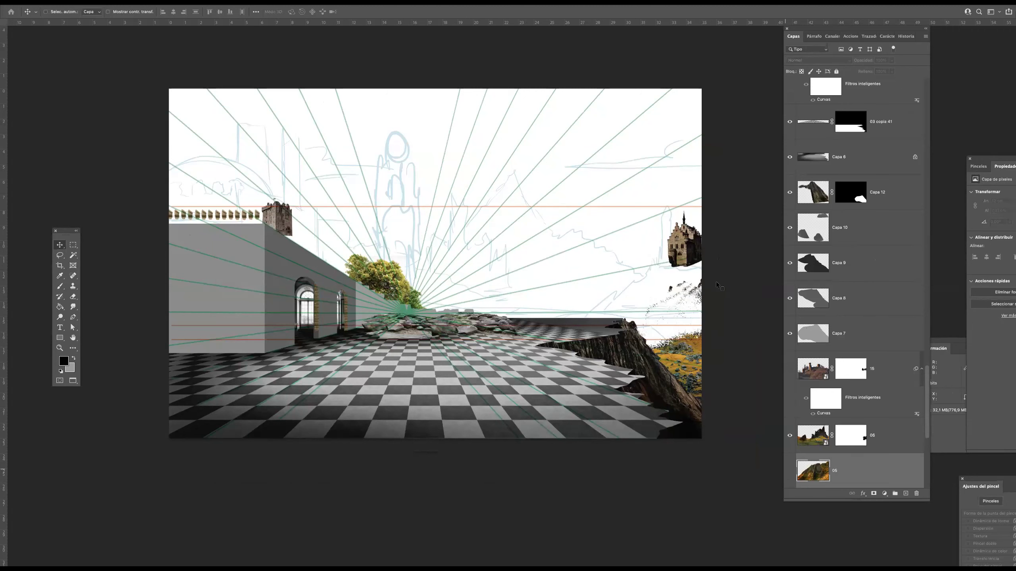
ctrl+click(697, 261)
click(789, 440)
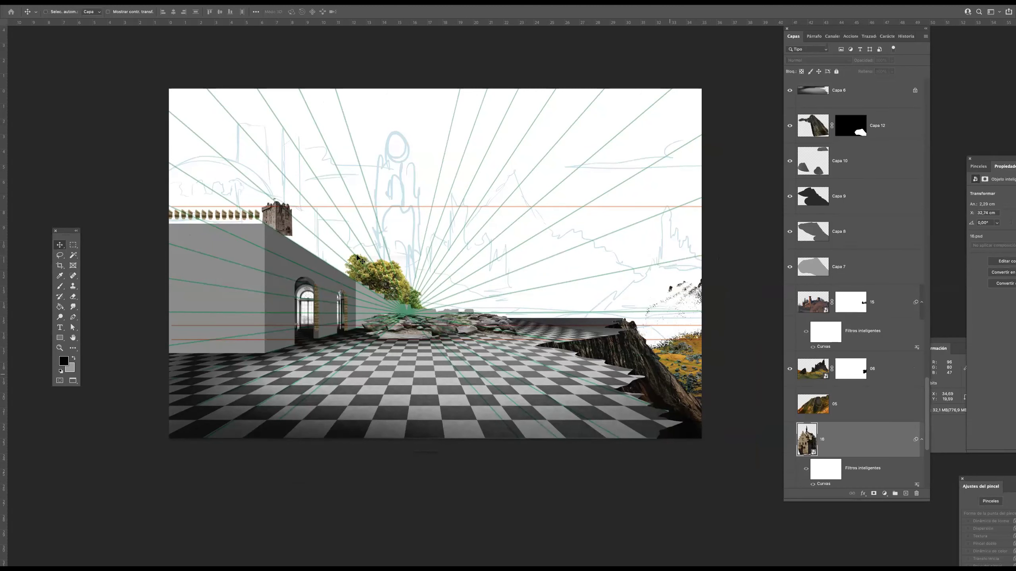
- Hide the tree behind the building and the blue sketch layer Capa 1
ctrl+click(285, 226)
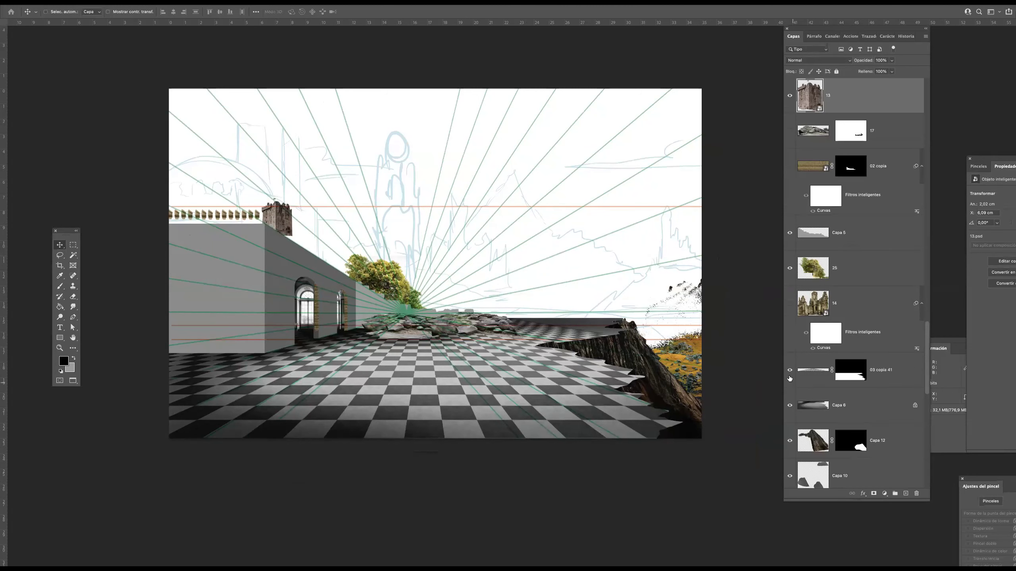
ctrl+click(392, 286)
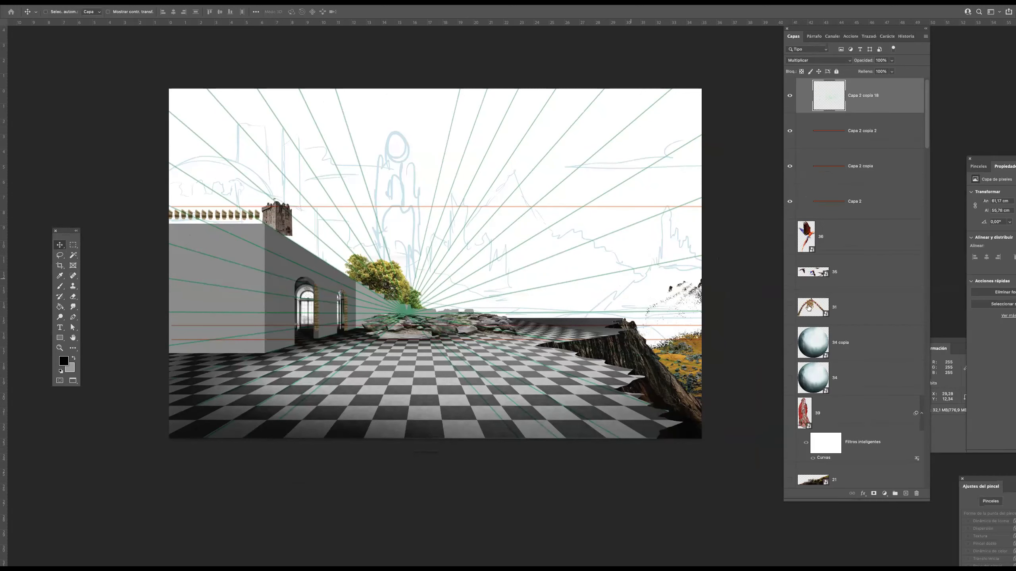
ctrl+click(384, 274)
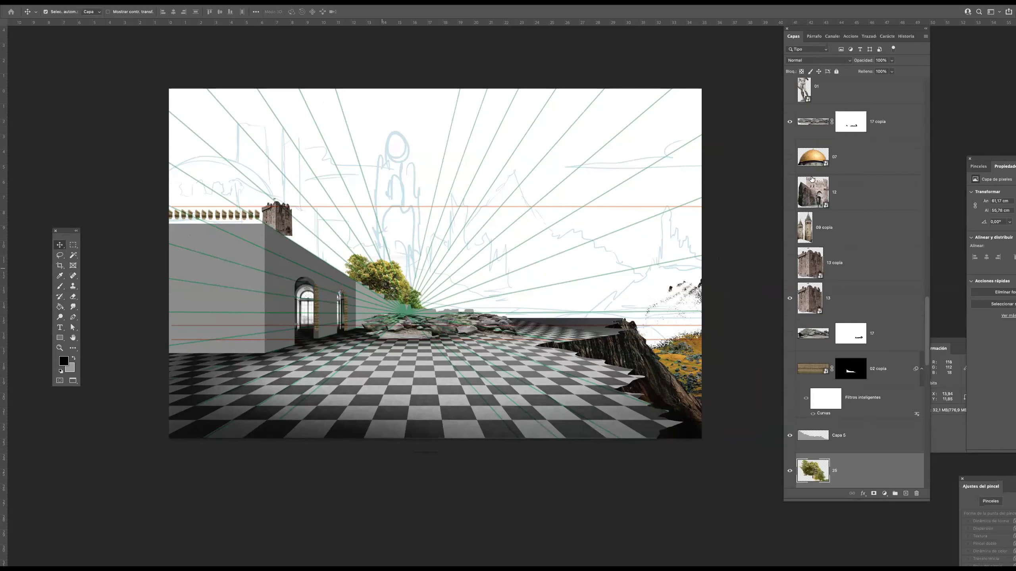
click(789, 471)
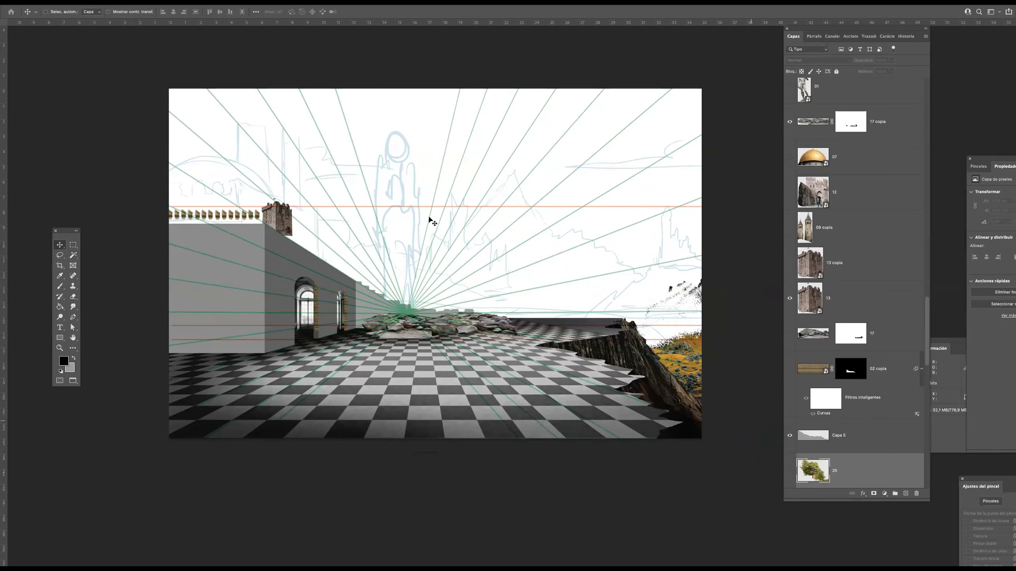
ctrl+click(404, 194)
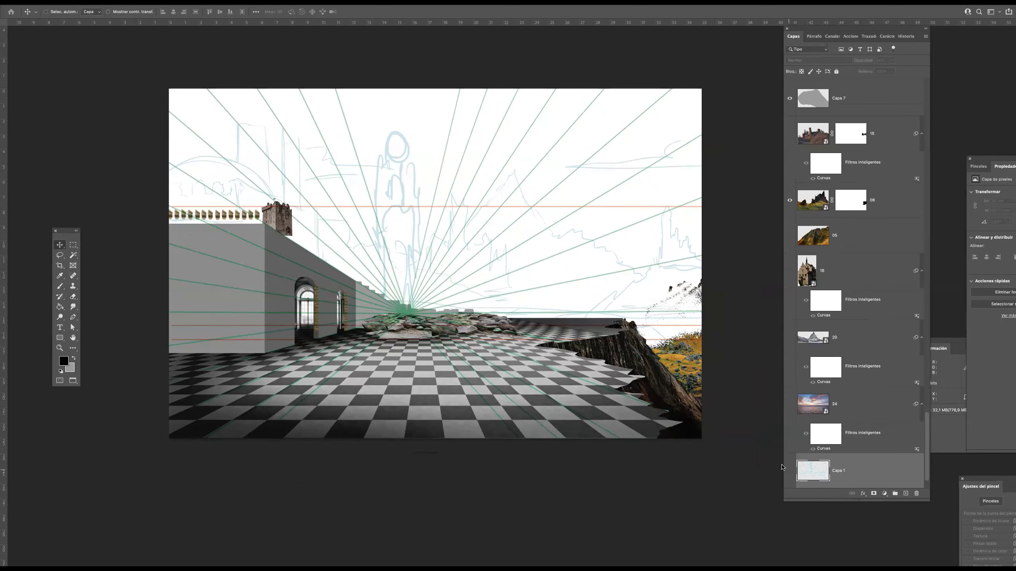
click(788, 471)
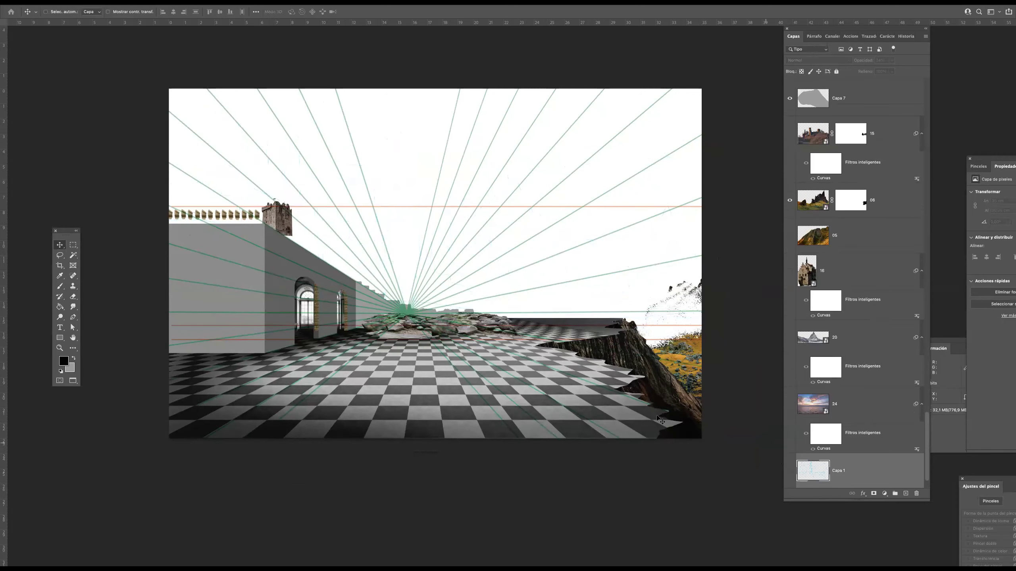
- Hide the checkered floor, the cliff's rock texture on Capa 12 and the yellow meadow layer 06
ctrl+click(561, 398)
click(790, 96)
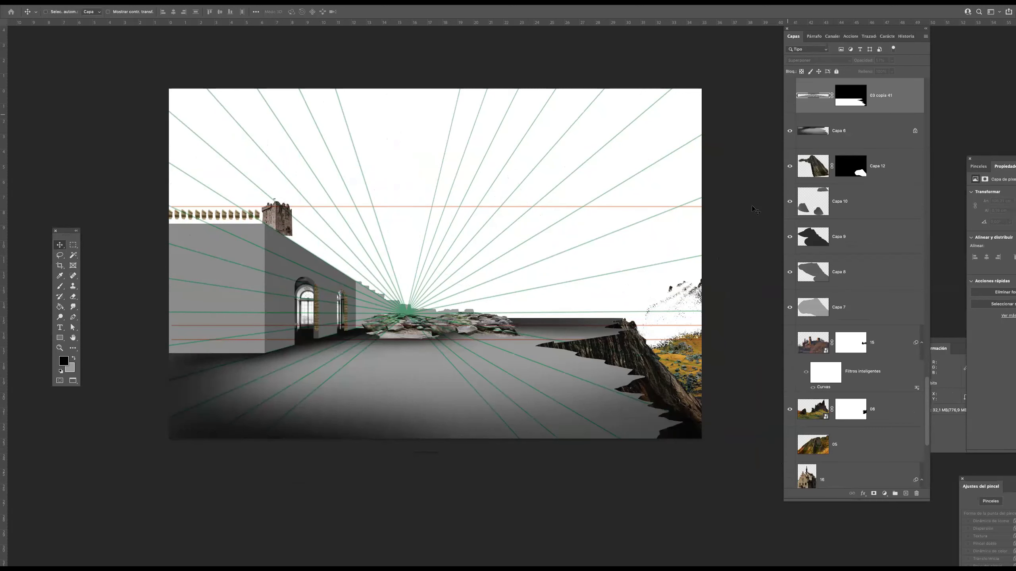
click(812, 165)
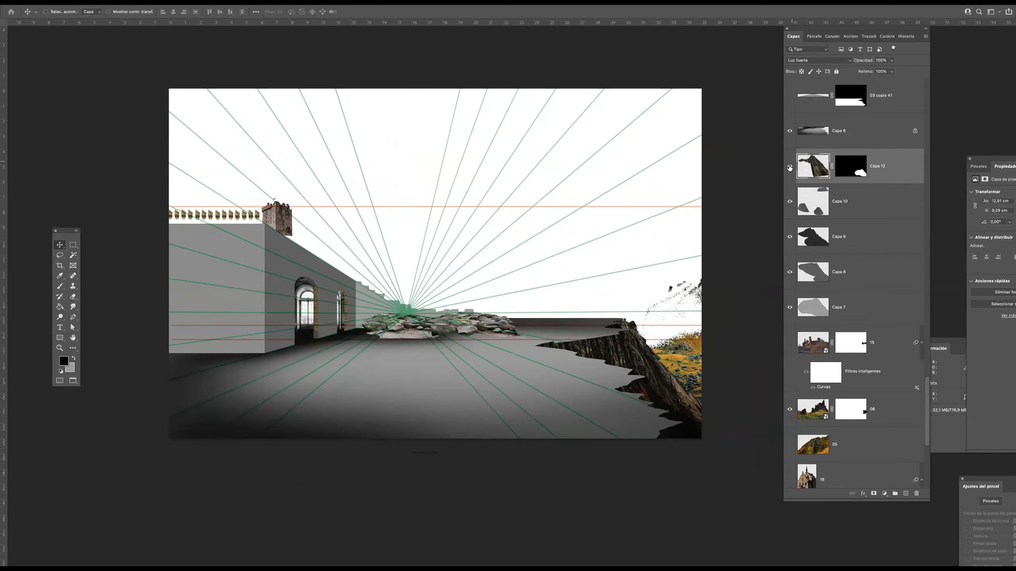
click(790, 165)
click(812, 409)
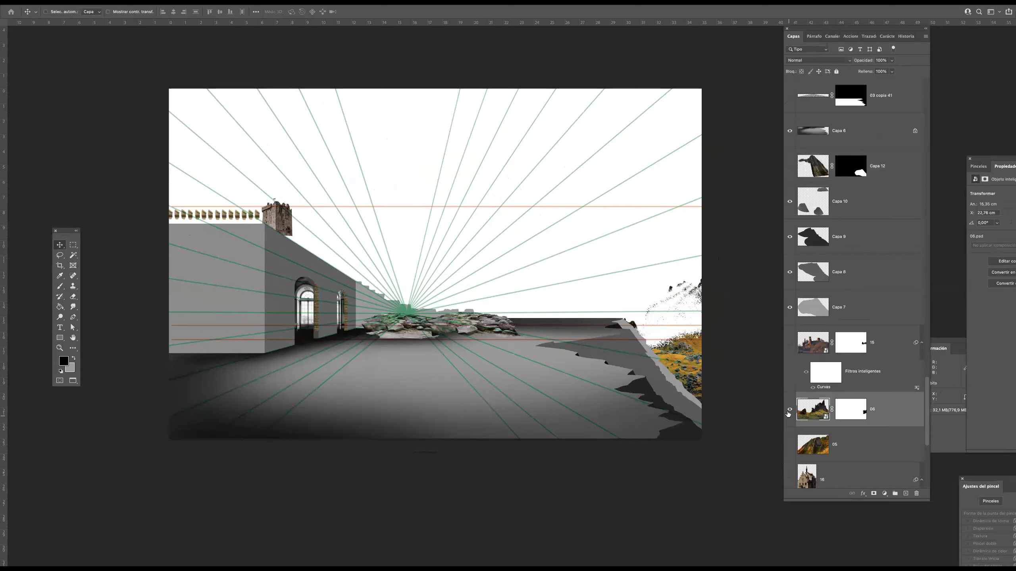
click(790, 410)
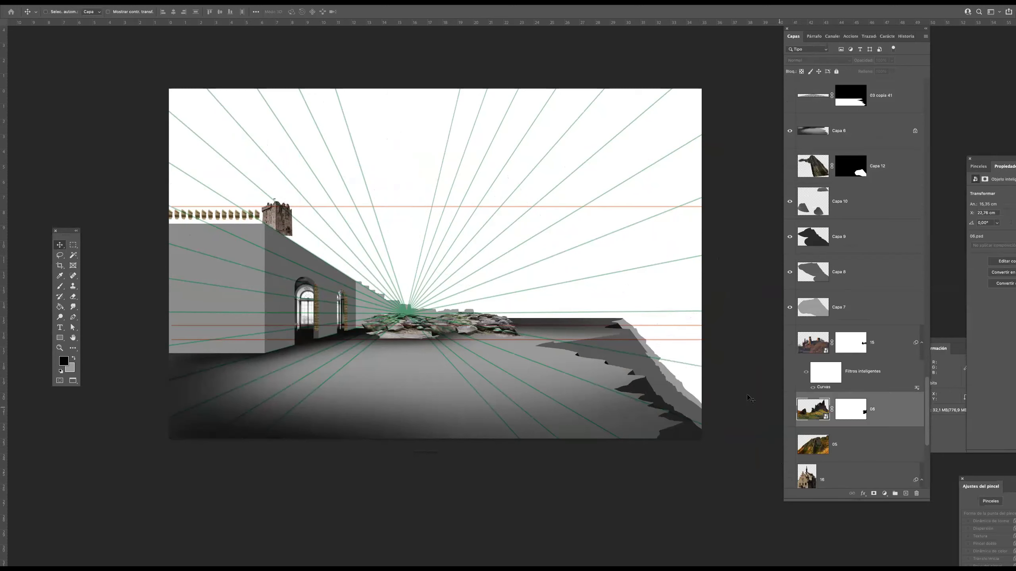
- Hide the brick texture inside the arches, the window image behind them and the remaining square tower
ctrl+click(318, 318)
click(790, 98)
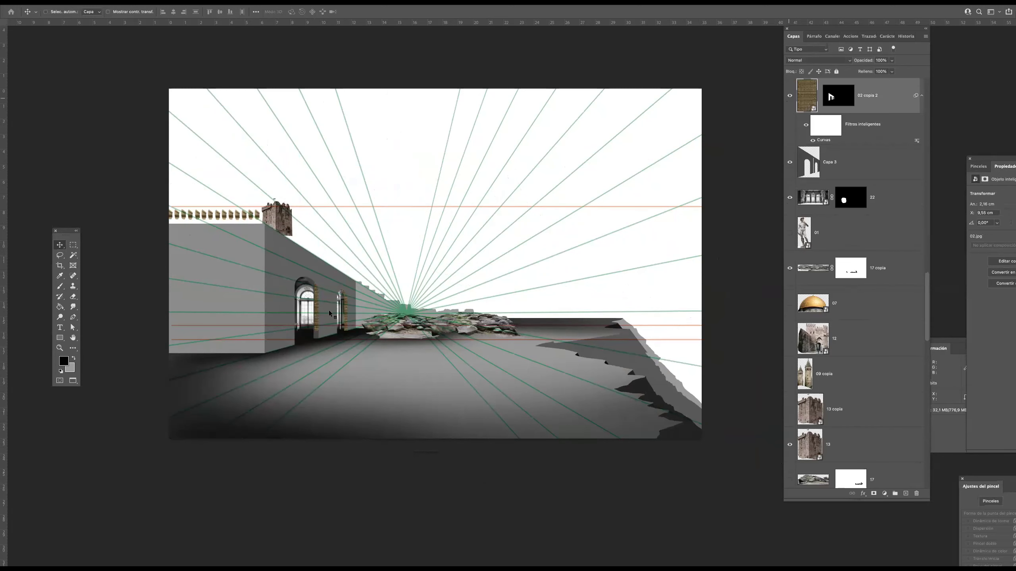
click(750, 292)
click(790, 197)
ctrl+click(293, 227)
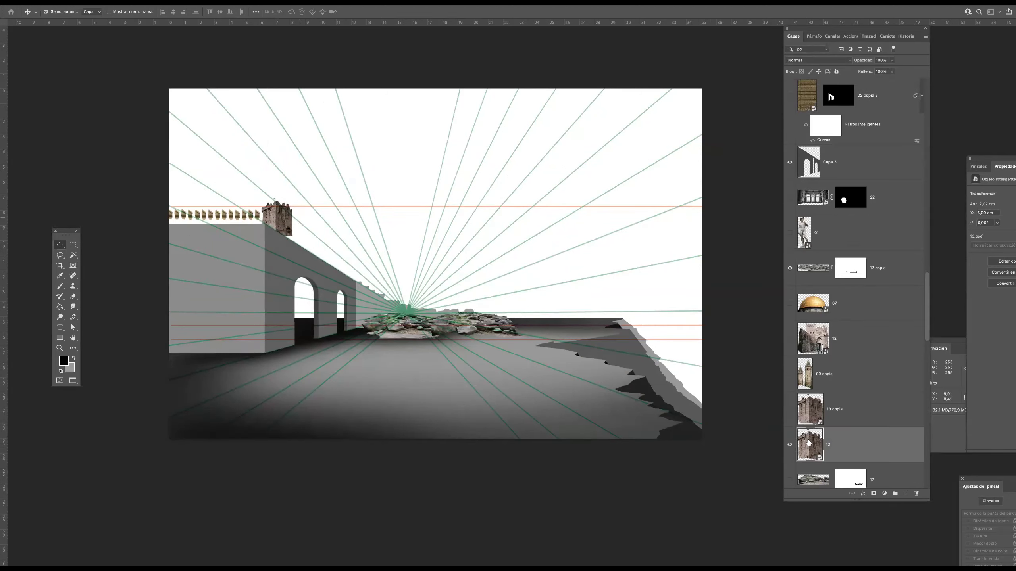
click(789, 444)
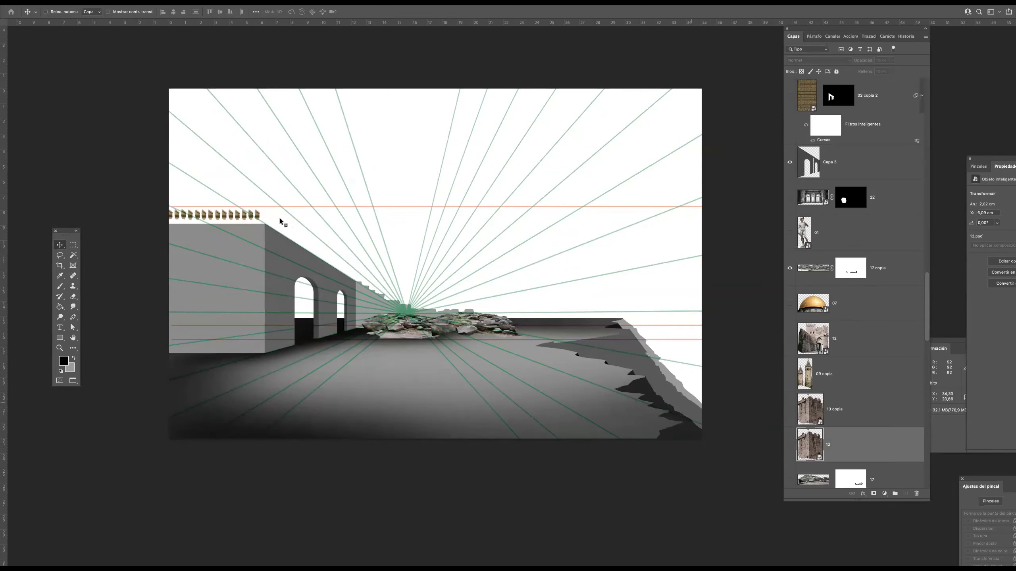
- Hide the battlements layer Capa 11 copia 13 and the rubble layer 17 copia at the foot of the back wall
ctrl+click(258, 216)
click(790, 96)
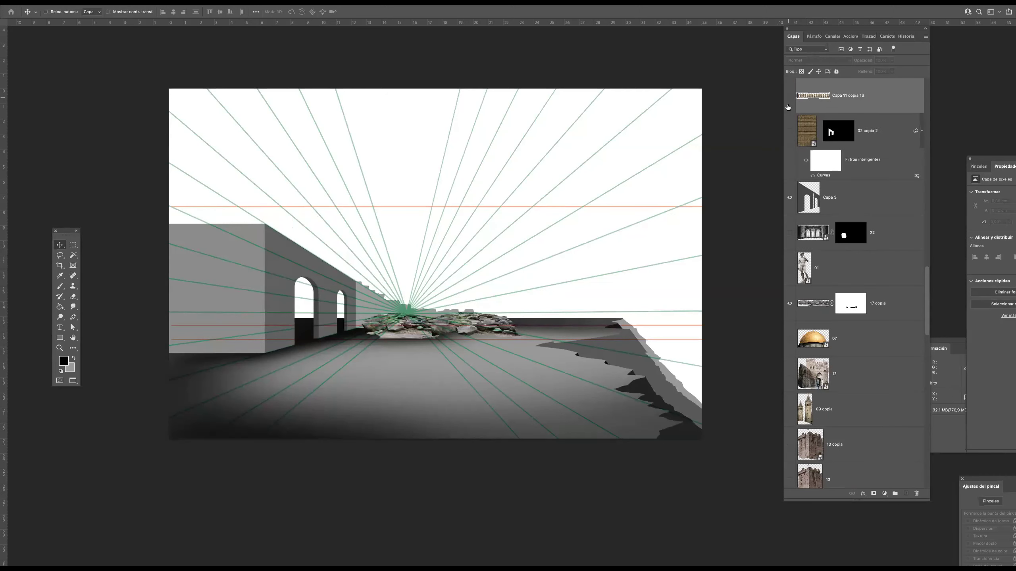
scroll(474, 300, up, 3)
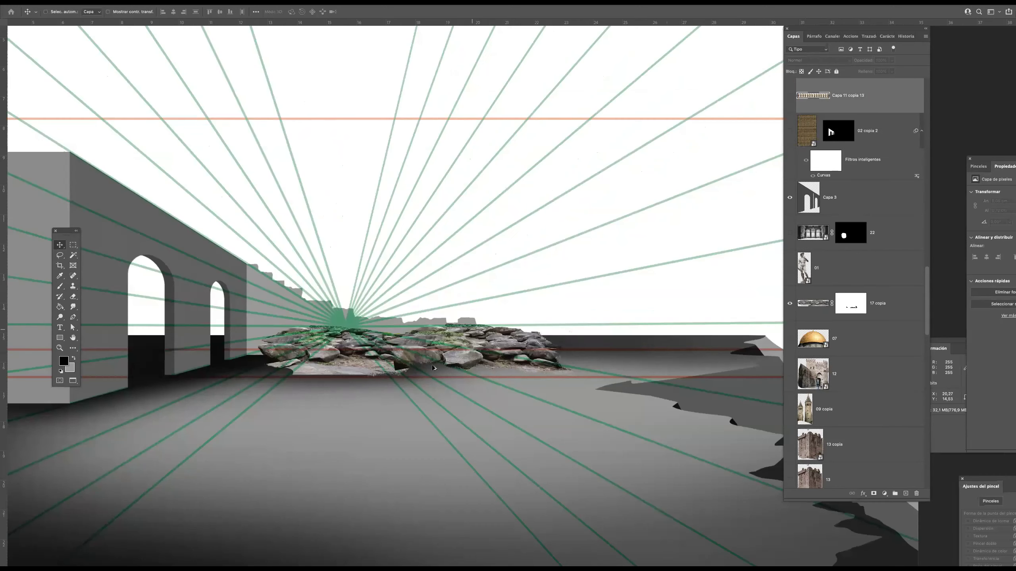
click(804, 309)
click(790, 303)
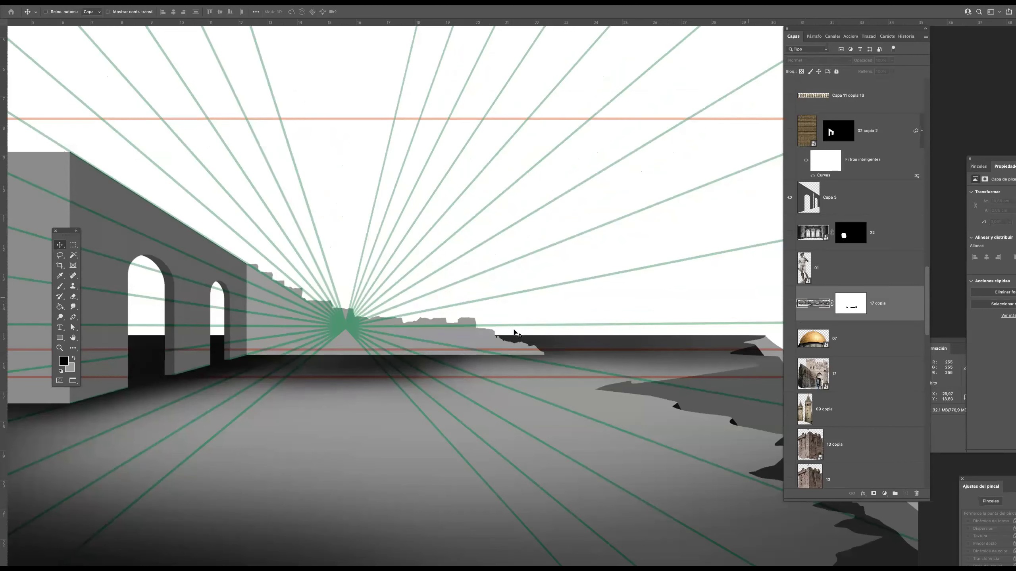
ctrl+alt+click(412, 334)
ctrl+alt+click(414, 334)
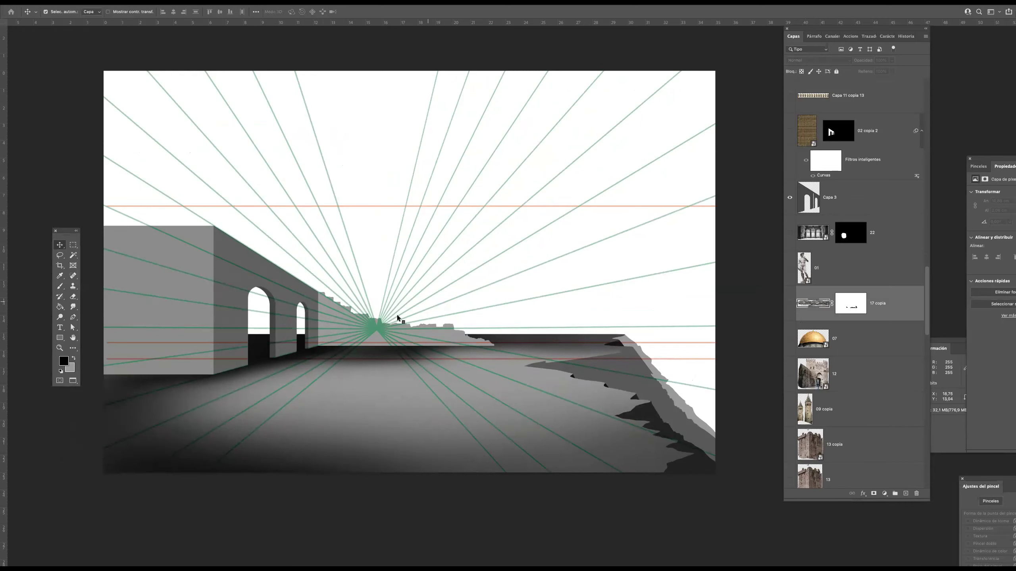
- Toggle the perspective guides group off and on, and set the group's opacity to 15%
ctrl+click(380, 332)
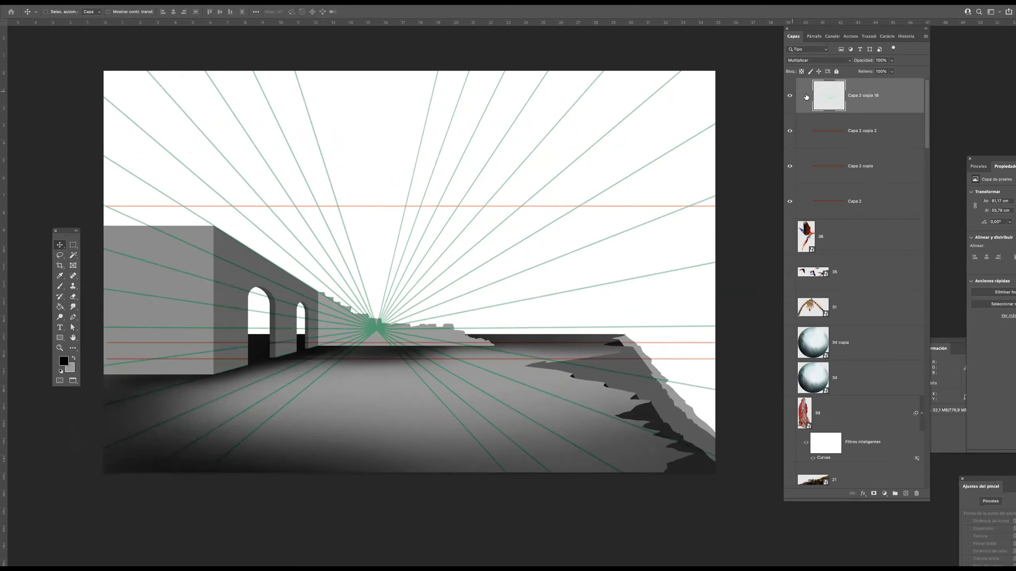
drag(926, 97, 926, 89)
click(789, 84)
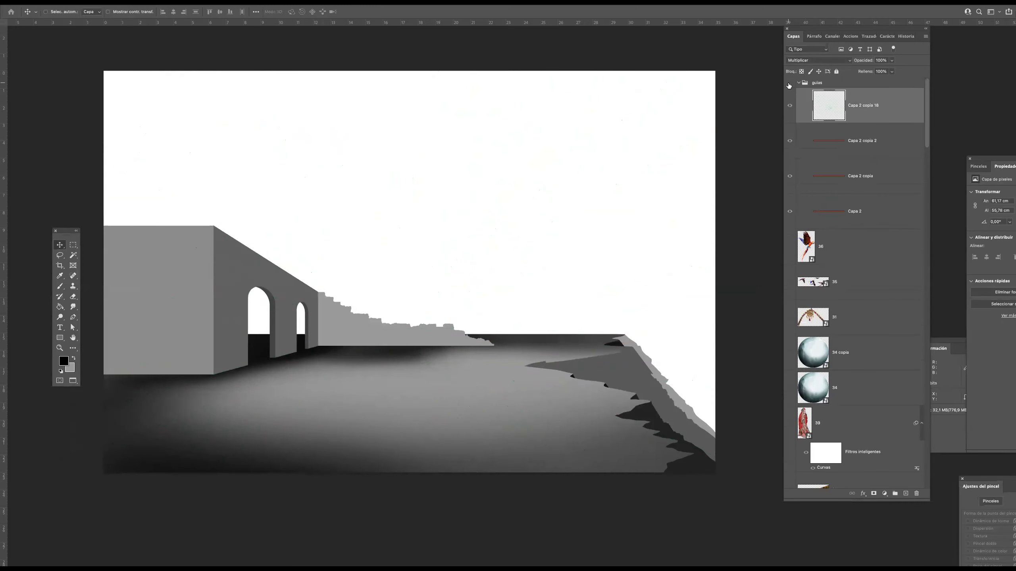
click(789, 84)
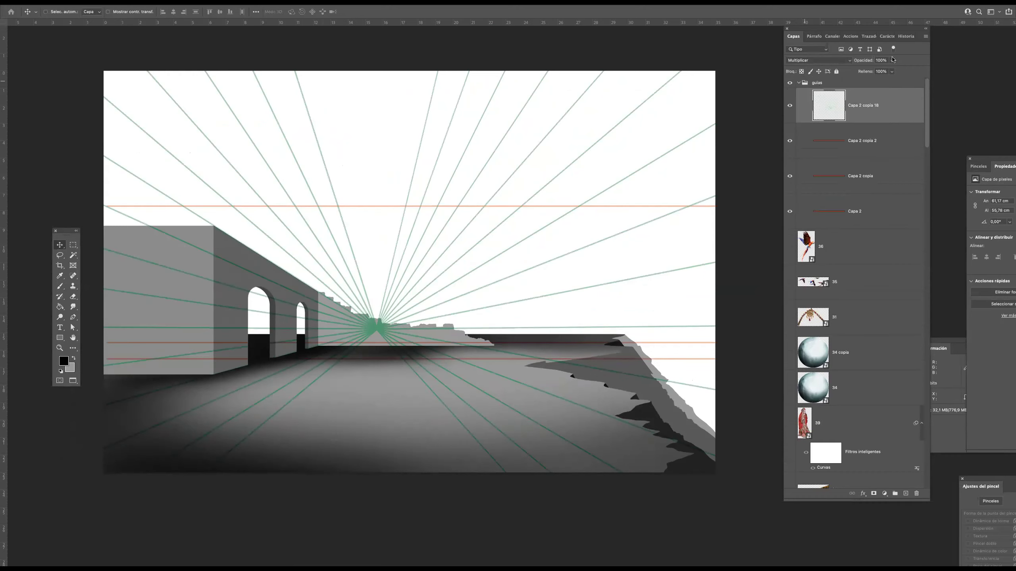
click(892, 60)
click(882, 71)
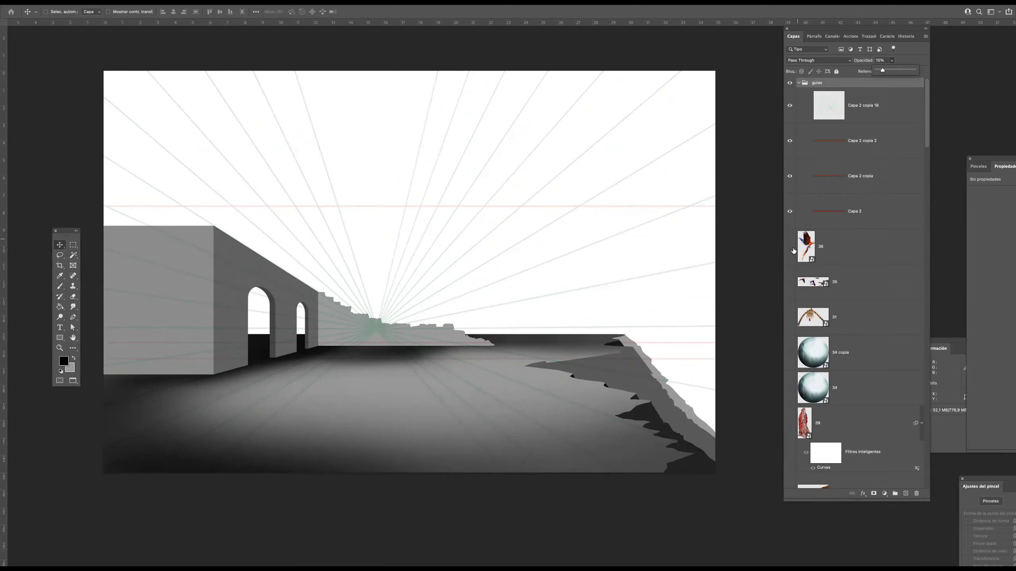
- Show all the photomontage layers again, from the parrots down to the background, and hide the guides group
drag(791, 263, 794, 407)
drag(789, 493, 788, 510)
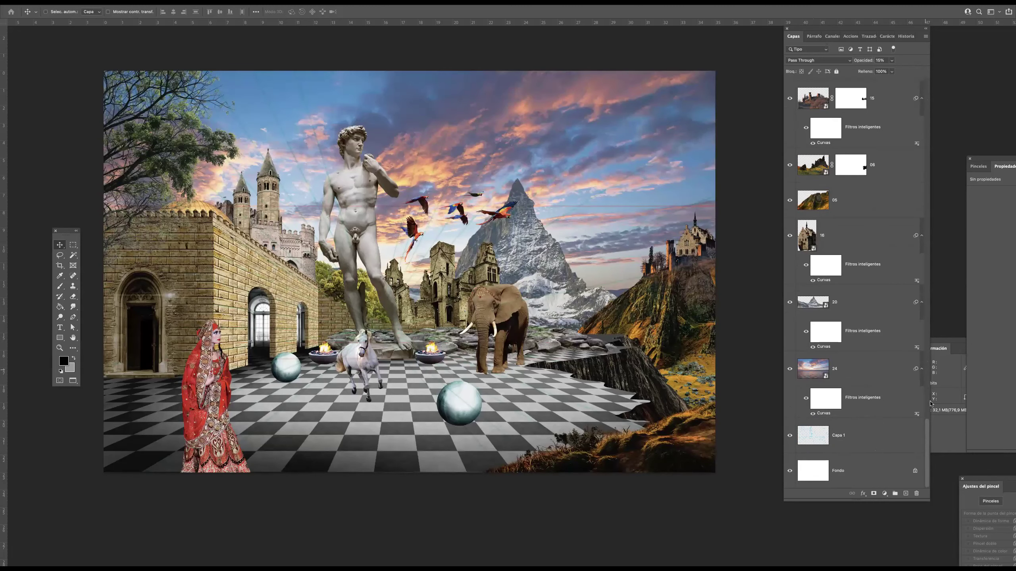
drag(927, 436, 926, 92)
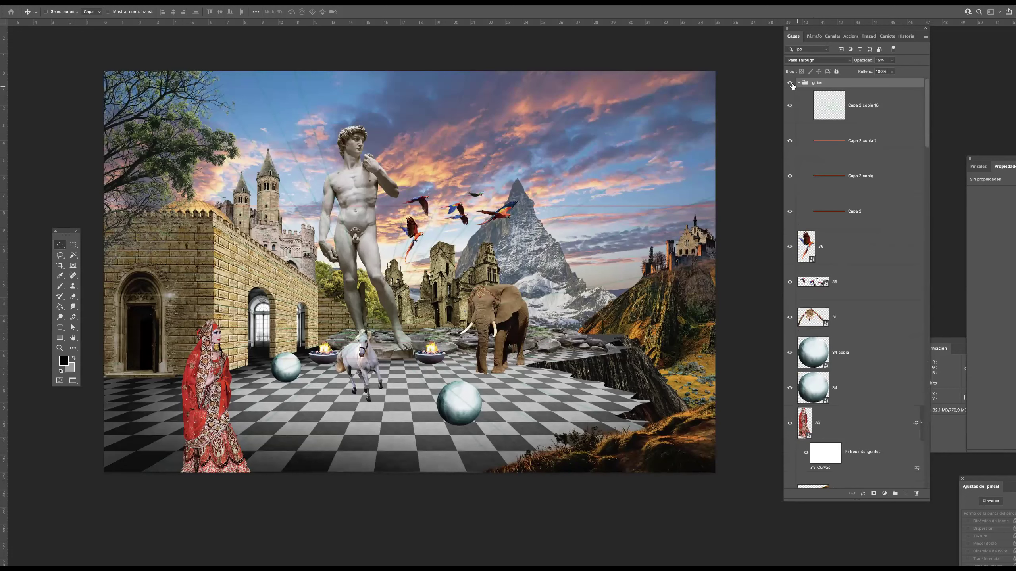
click(791, 83)
- Examine the restored composition, close up around the statue, horse and wall and as a whole
super+click(369, 325)
key(ctrl+plus)
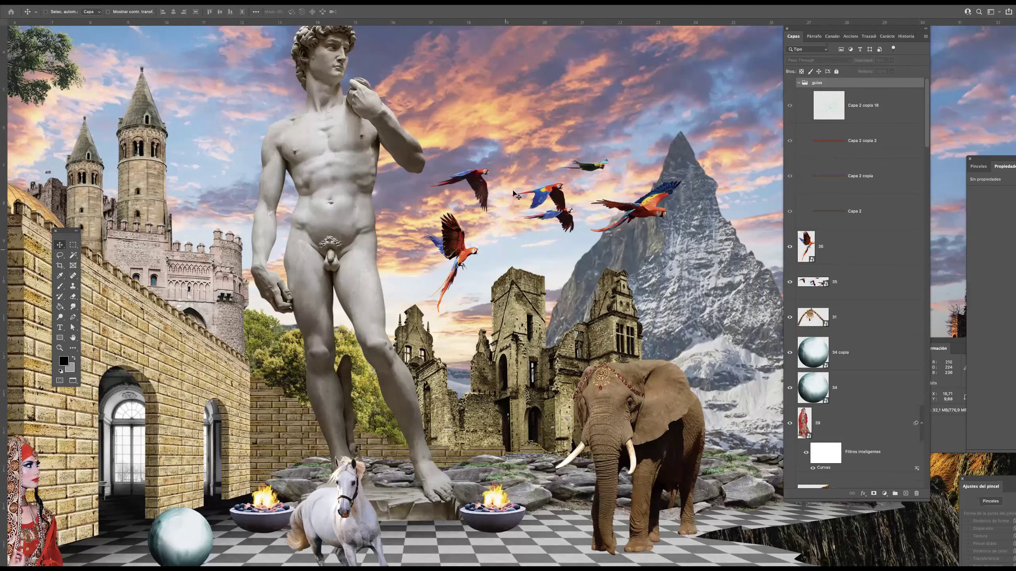
ctrl+alt+click(445, 253)
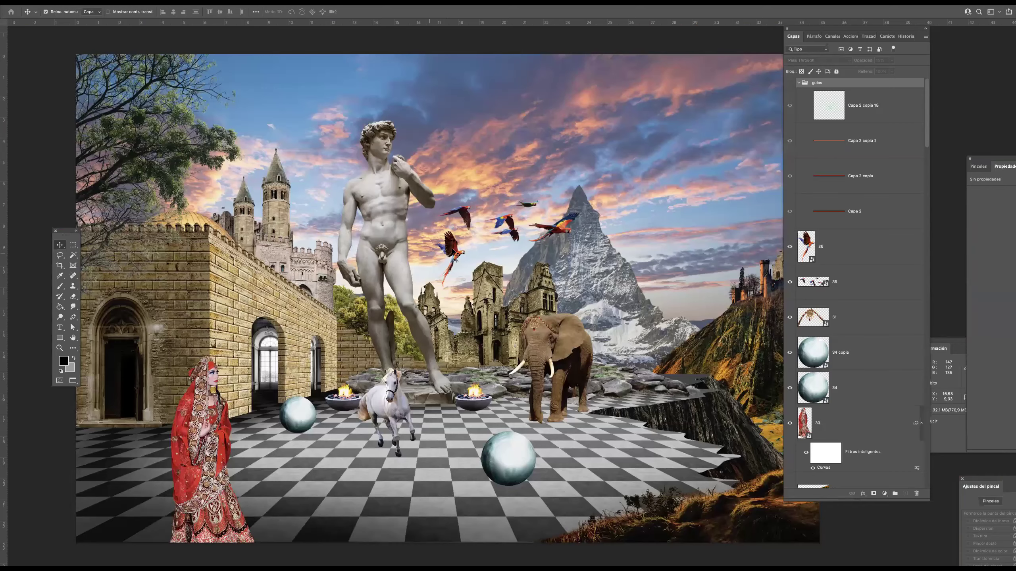
ctrl+alt+click(460, 250)
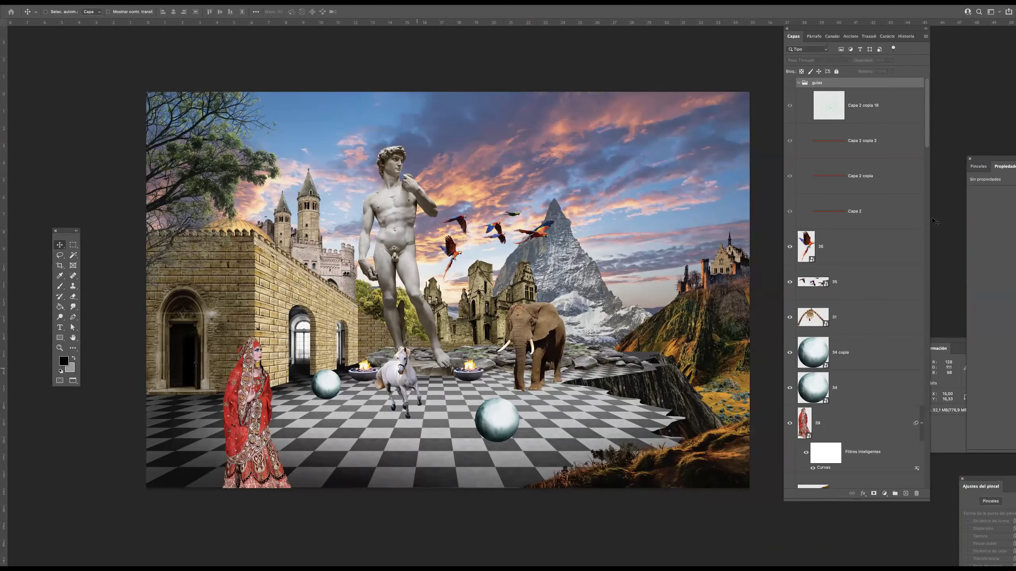
key(super+space)
super+click(422, 364)
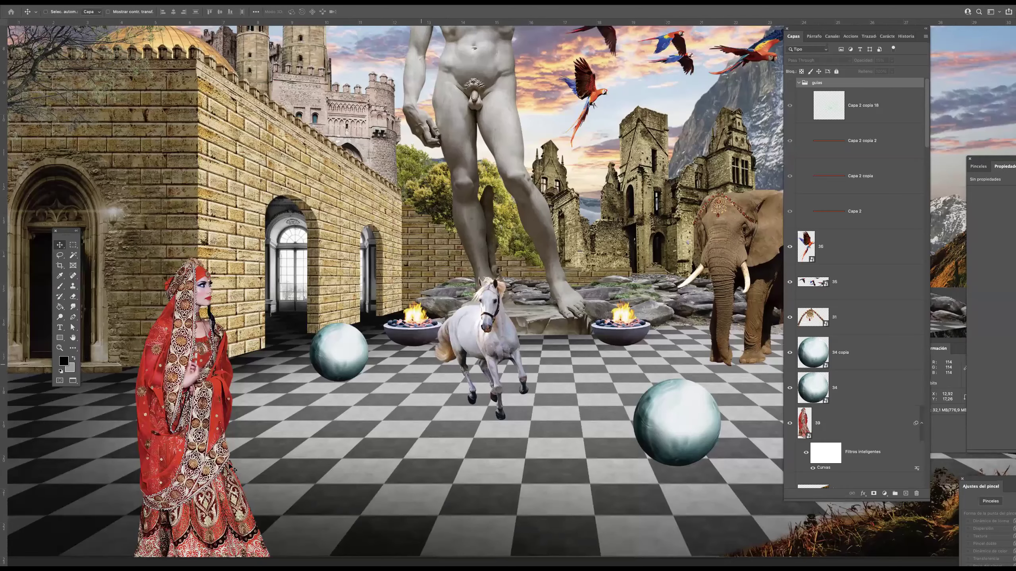
alt+click(387, 323)
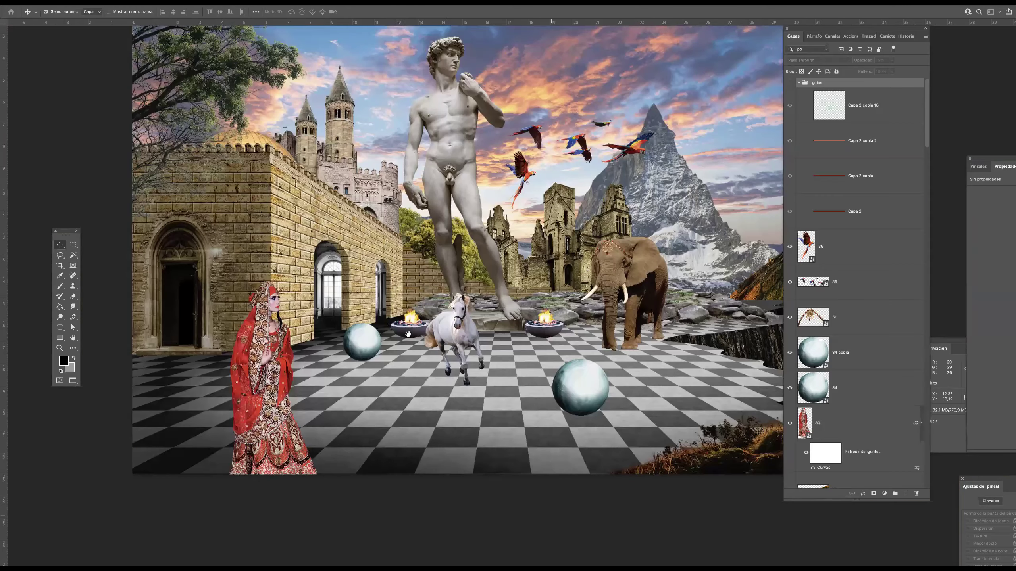
key(super+0)
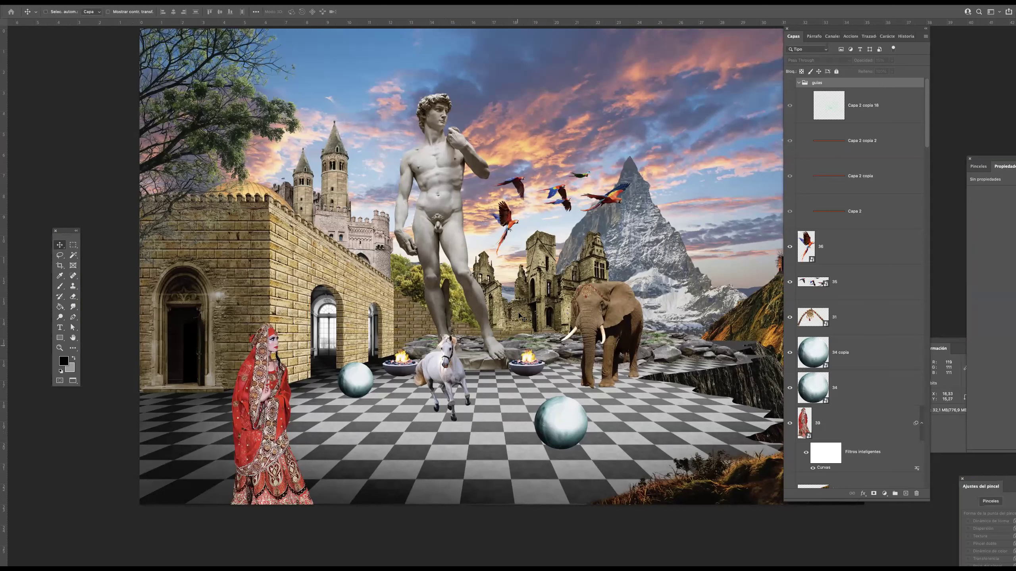
- Duplicate the elephant layer
ctrl+click(618, 359)
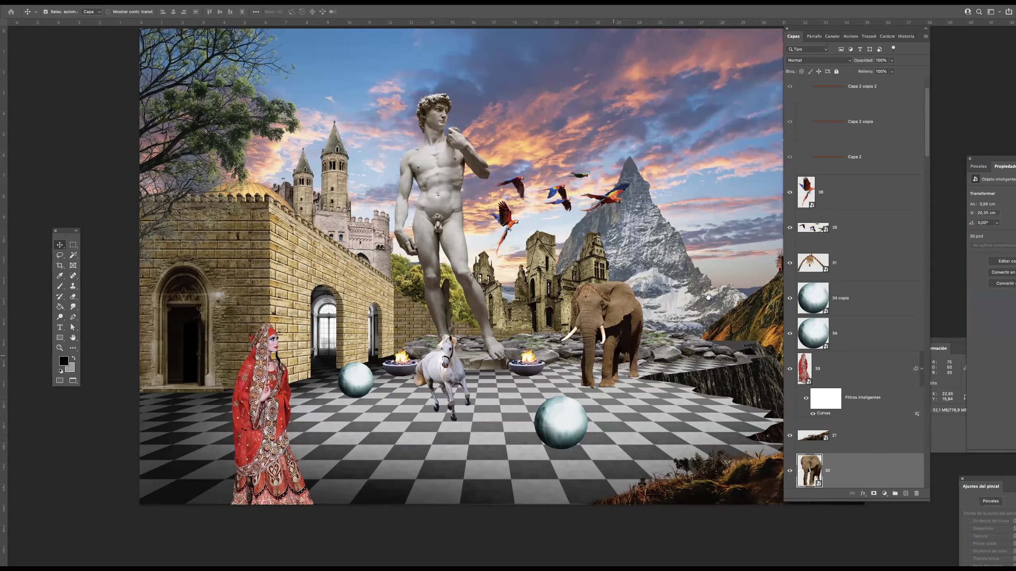
scroll(856, 280, down, 3)
scroll(842, 349, down, 3)
scroll(841, 350, right, 2)
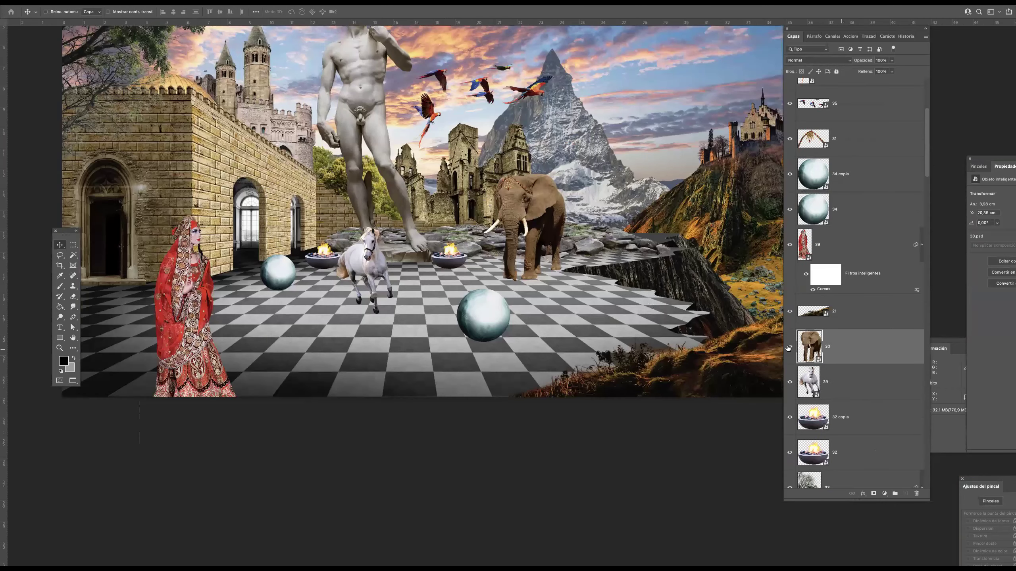
click(789, 347)
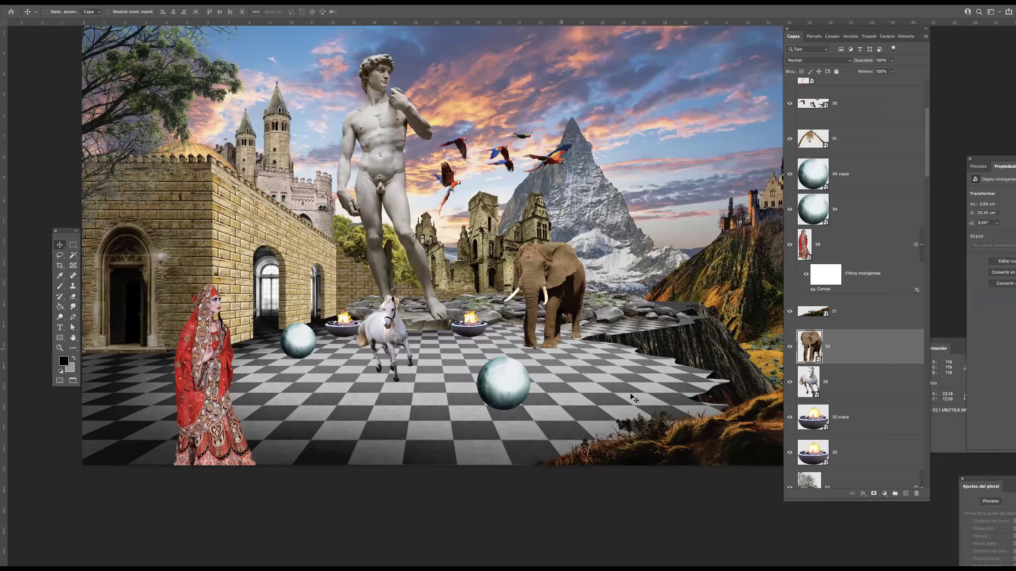
key(super)
key(super+j)
- Rasterize the elephant copy and place it as a black-filled silhouette beneath the original elephant layer
right_click(815, 348)
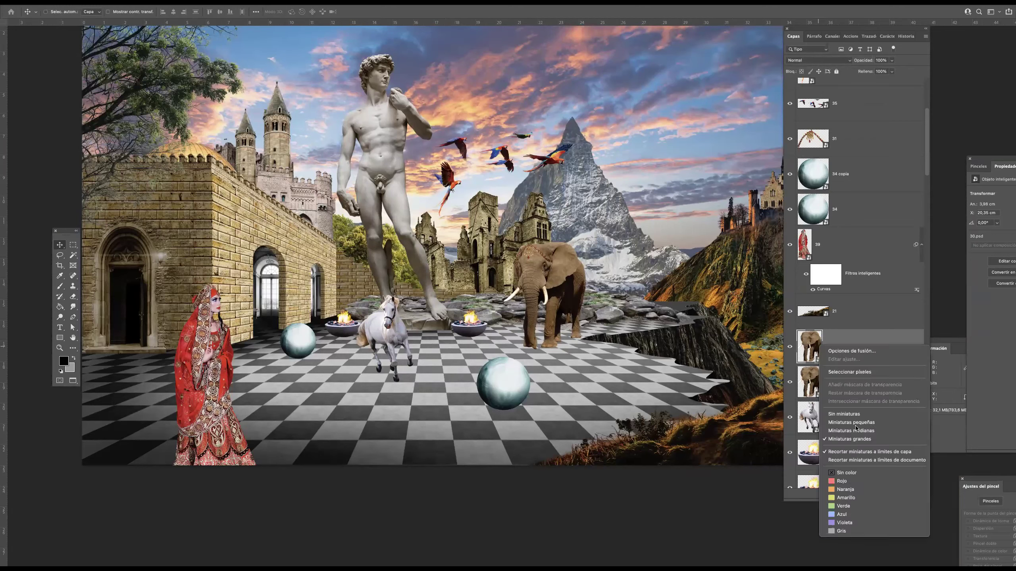
right_click(831, 344)
click(830, 354)
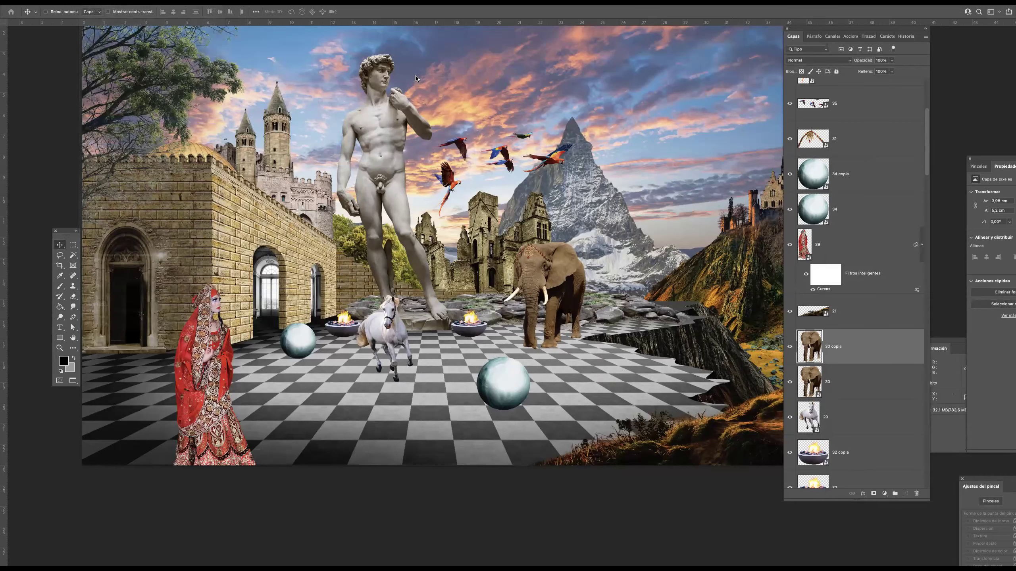
key(alt+shift+BackSpace)
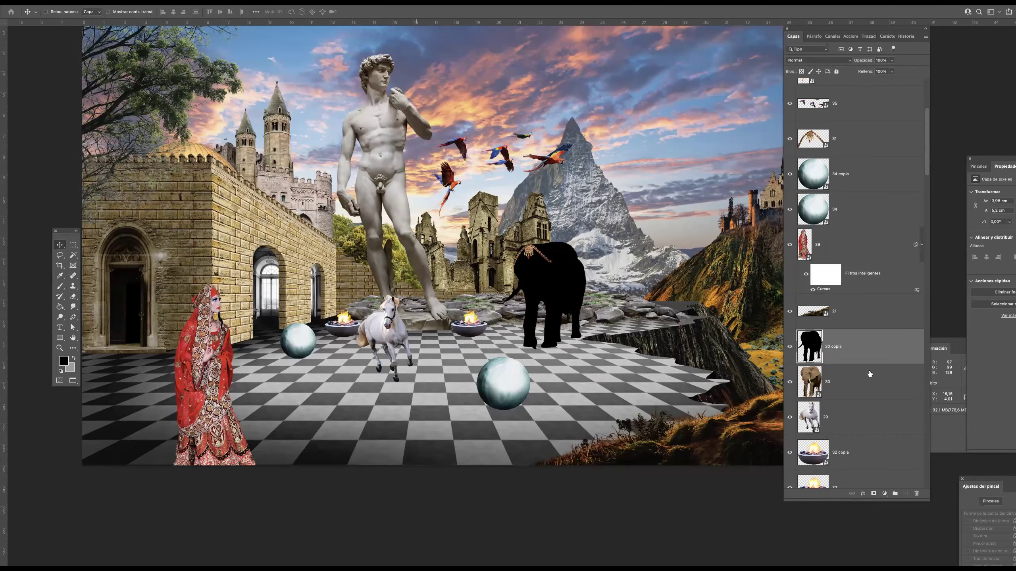
key(super+bracketleft)
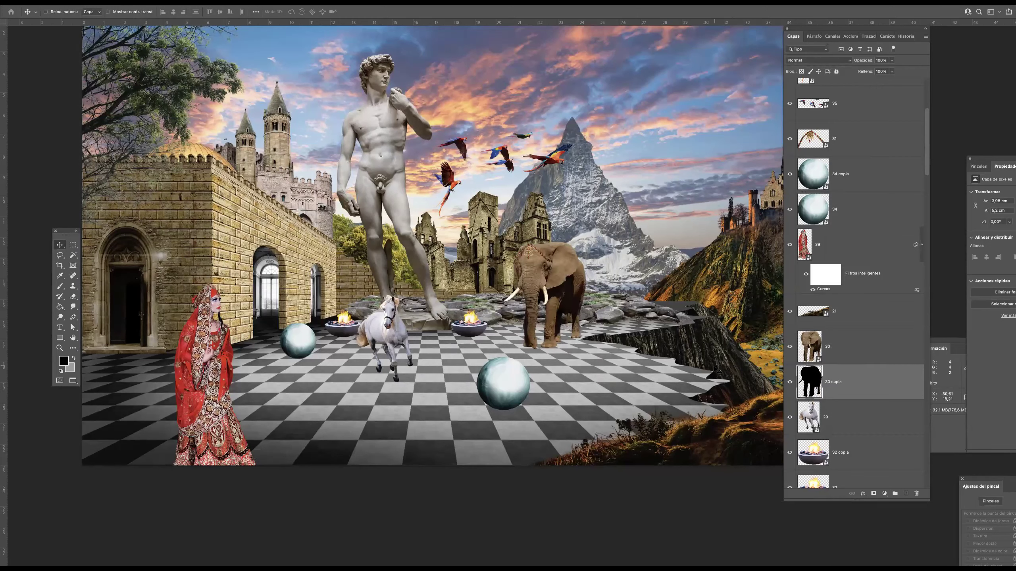
- Flip the black elephant silhouette vertically and move it down so its feet meet the elephant's feet
key(super+t)
right_click(565, 314)
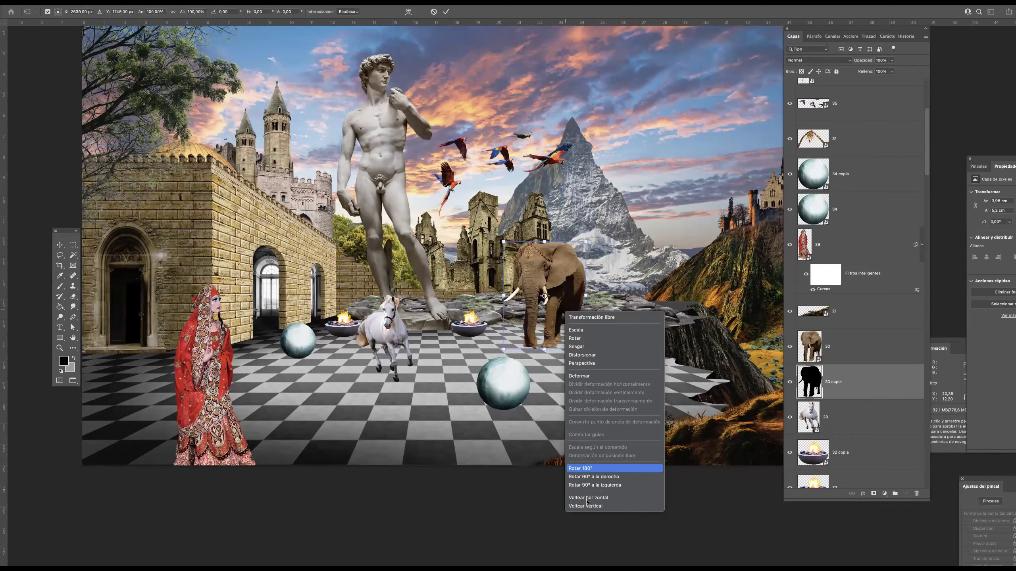
click(585, 507)
drag(565, 302, 566, 403)
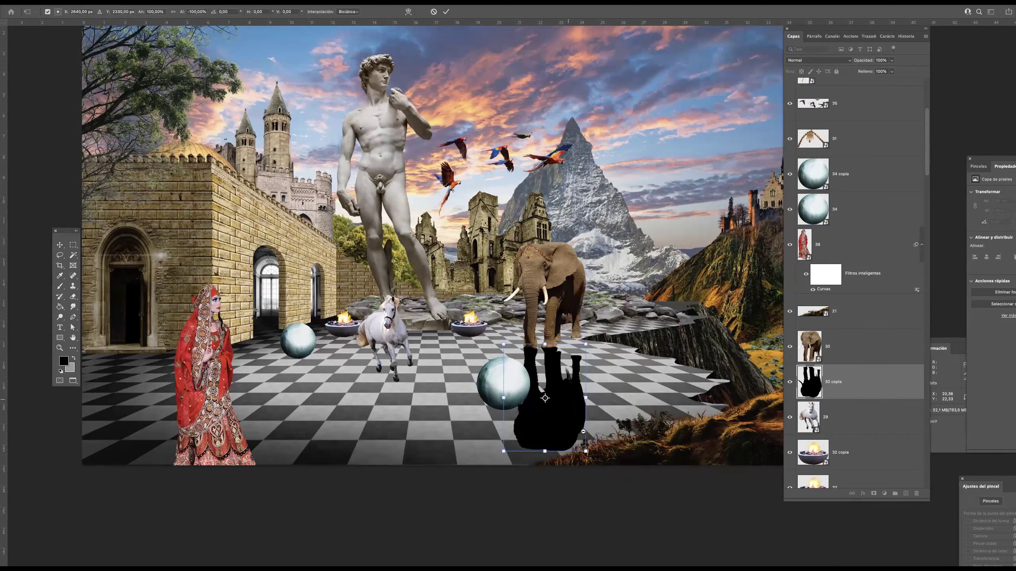
- Distort the flipped silhouette into a long shadow slanting across the floor to the grassy foreground, and nudge it against the elephant's front feet
scroll(573, 443, up, 5)
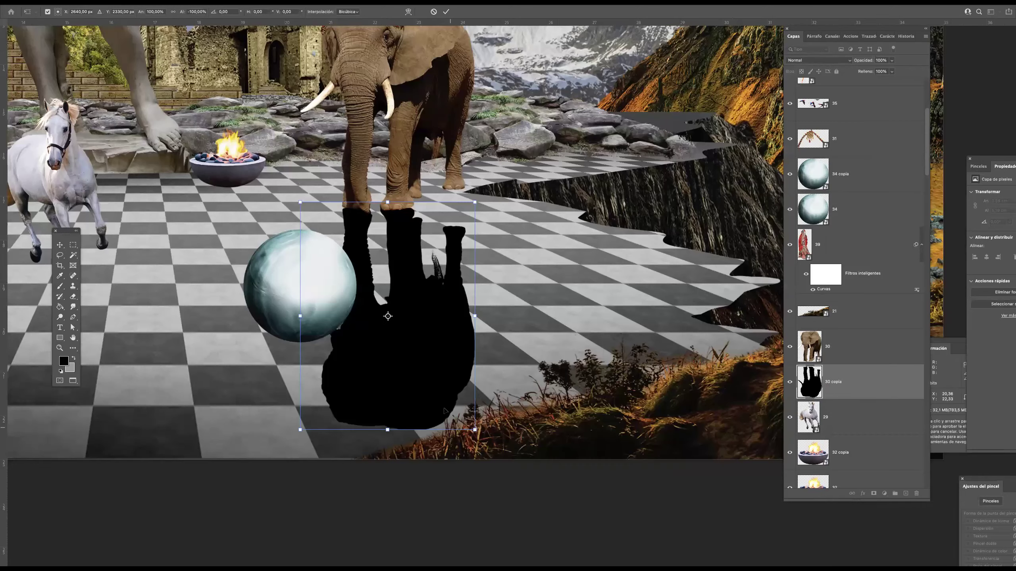
right_click(427, 380)
click(446, 408)
drag(421, 436, 510, 417)
drag(669, 374, 703, 391)
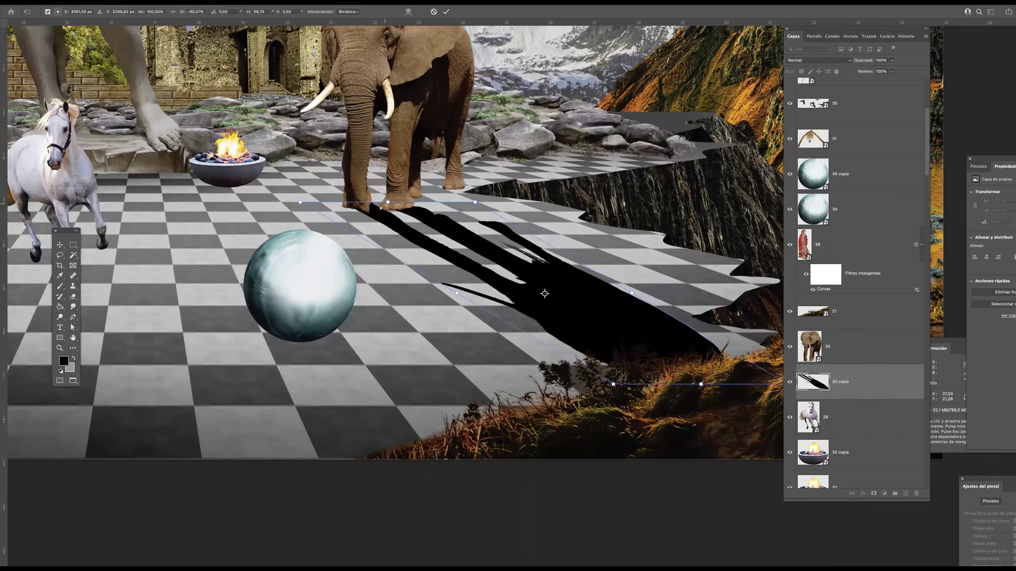
drag(376, 209, 376, 206)
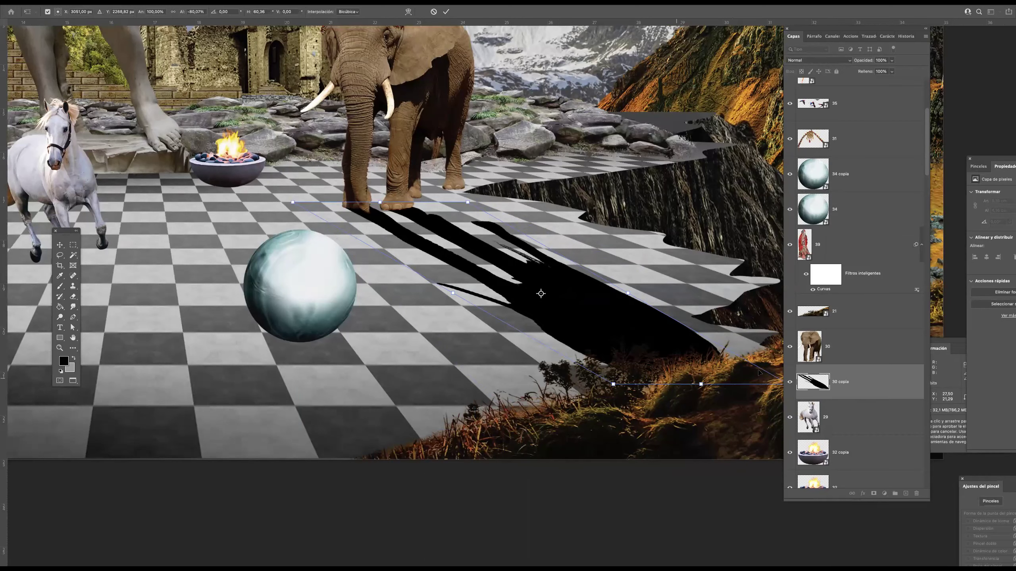
scroll(627, 343, right, 8)
scroll(627, 343, down, 2)
drag(633, 326, 637, 315)
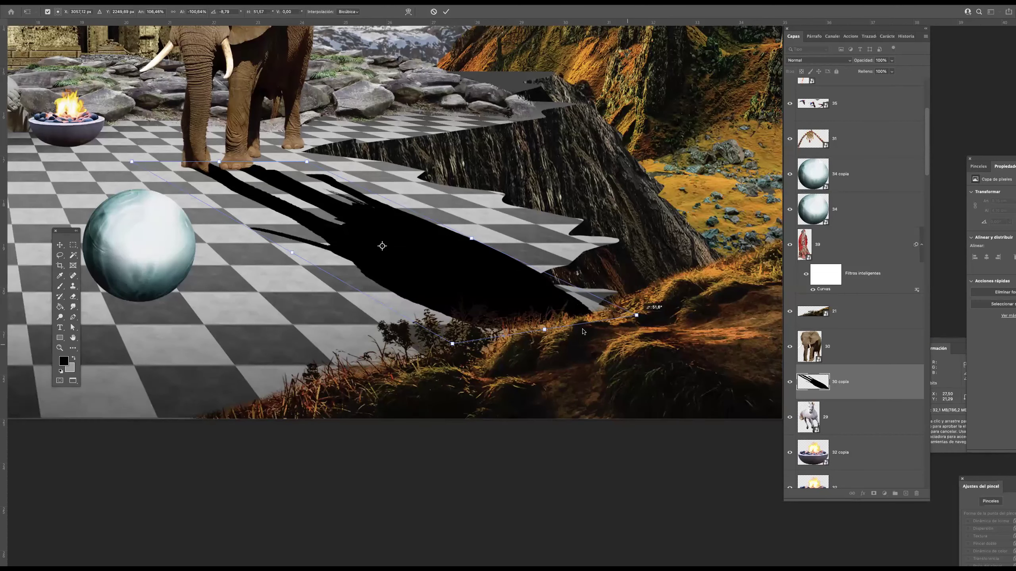
key(Return)
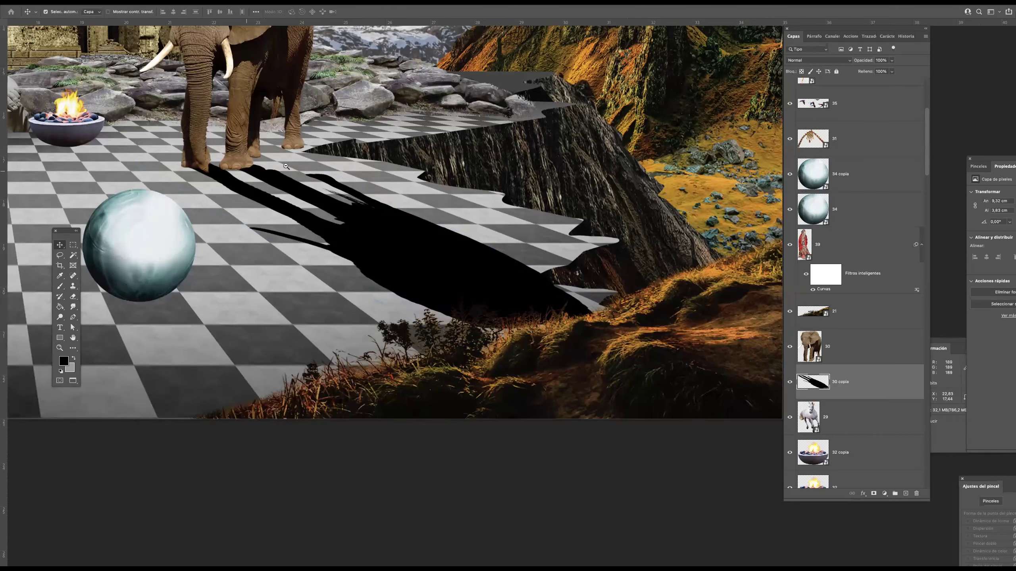
scroll(273, 183, up, 3)
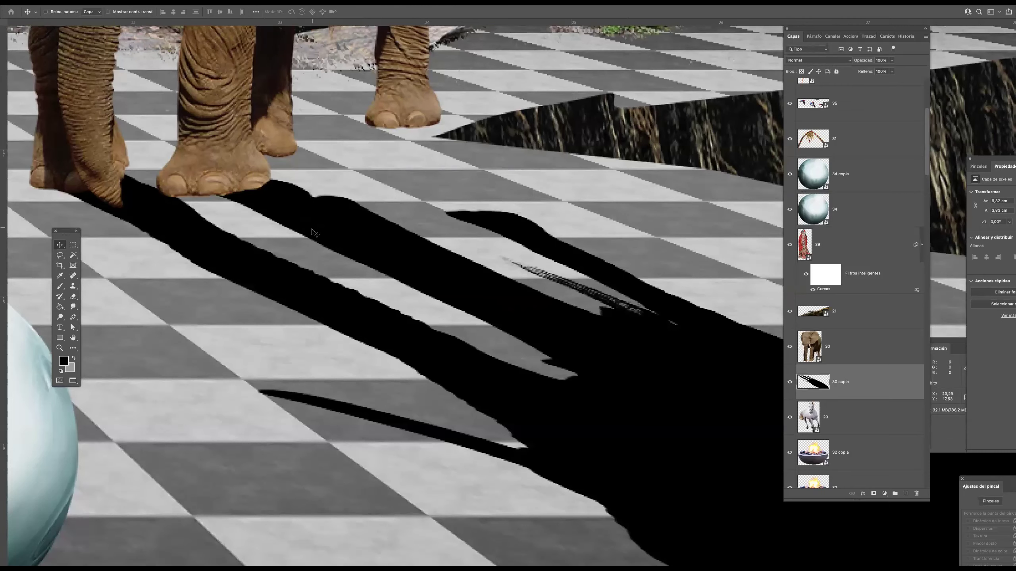
mouse_move(314, 227)
mouse_down()
mouse_move(305, 239)
mouse_move(303, 230)
mouse_up()
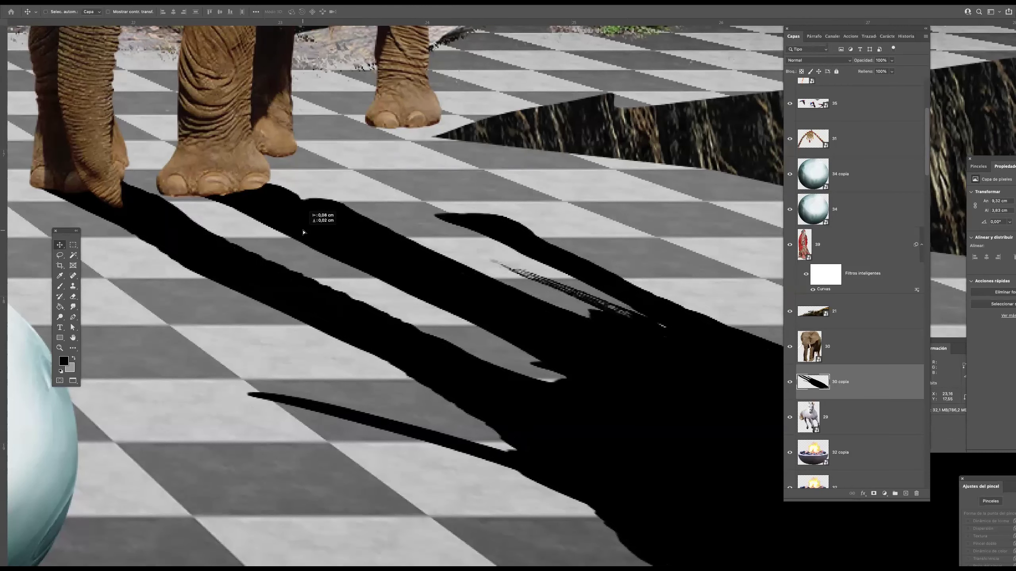
- Paint black with the "Tamaño de presión, circular definido" brush to join the elephant's front feet to their leg shadows
click(60, 286)
click(57, 11)
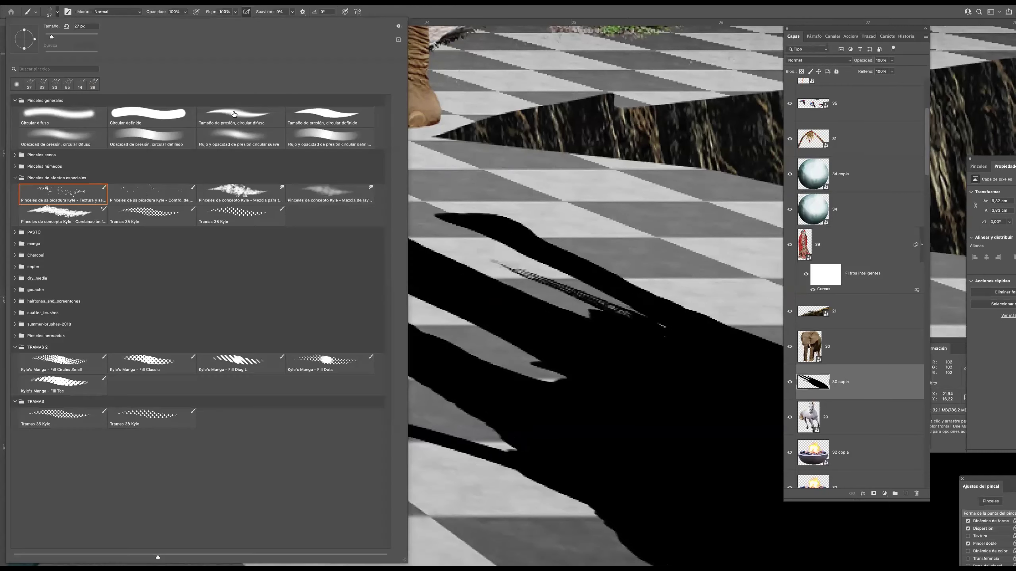
click(327, 114)
key(Return)
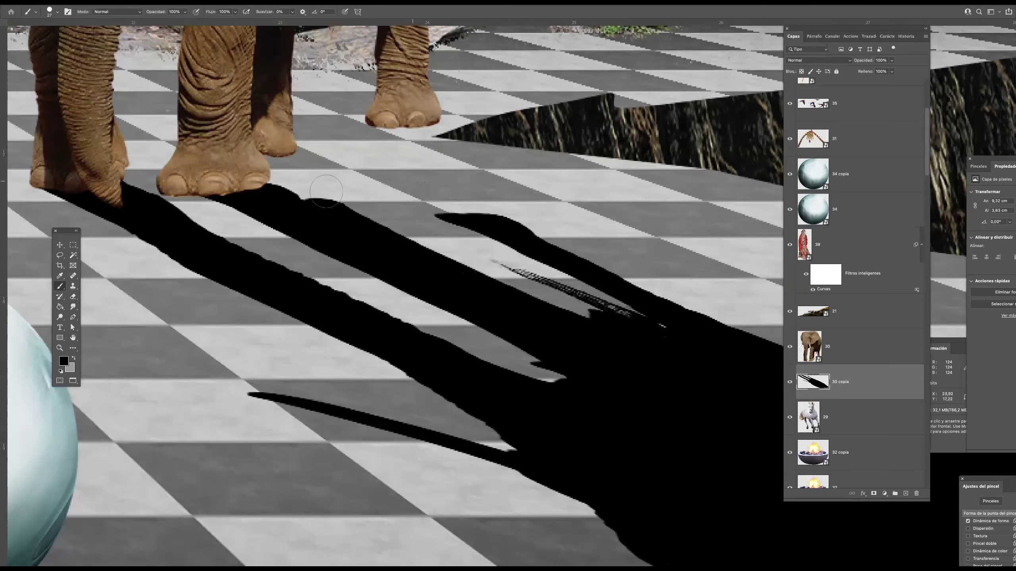
mouse_move(286, 174)
mouse_down()
mouse_move(311, 201)
mouse_move(280, 149)
mouse_move(344, 195)
mouse_up()
mouse_move(438, 260)
mouse_down()
mouse_move(297, 170)
mouse_move(335, 195)
mouse_move(308, 174)
mouse_up()
drag(524, 237, 401, 213)
- Paint a black shadow leg connecting the elephant's rear foot to the main body of the cast shadow
mouse_move(252, 102)
mouse_down()
mouse_move(444, 228)
mouse_move(603, 309)
mouse_up()
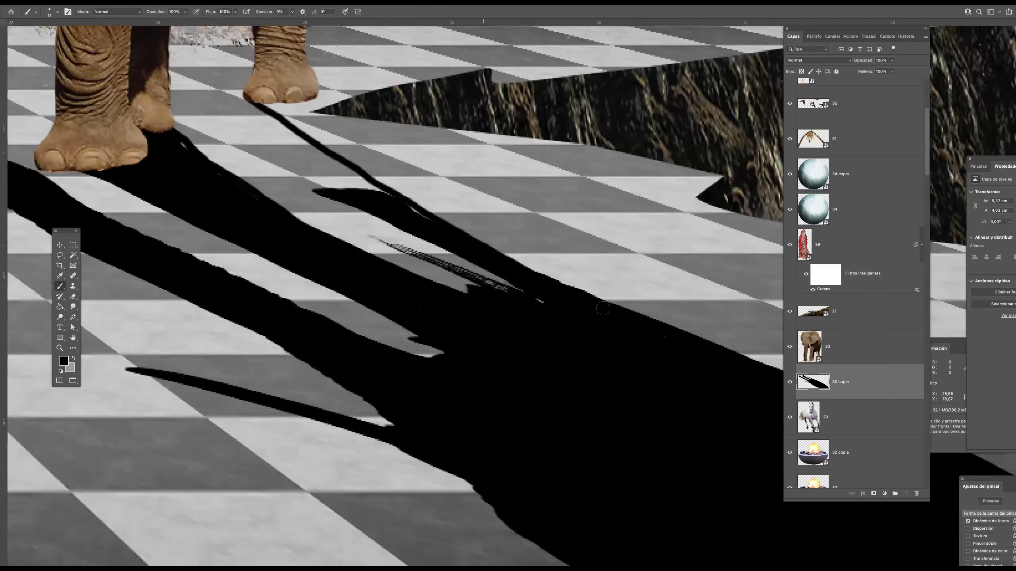
drag(316, 99, 466, 218)
mouse_move(585, 292)
mouse_down()
mouse_move(384, 177)
mouse_move(293, 106)
mouse_move(281, 114)
mouse_move(309, 134)
mouse_move(319, 103)
mouse_move(336, 134)
mouse_move(319, 143)
mouse_move(357, 153)
mouse_move(439, 218)
mouse_move(424, 202)
mouse_move(568, 288)
mouse_move(505, 256)
mouse_up()
mouse_move(505, 256)
mouse_down()
mouse_move(549, 276)
mouse_move(408, 212)
mouse_up()
- Outline the stray fragment beside the rear-leg shadow with the Lasso, delete it, and drop the selection
key(l)
key(l)
mouse_move(295, 183)
mouse_down()
mouse_move(364, 190)
mouse_move(464, 260)
mouse_move(298, 186)
mouse_move(309, 177)
mouse_up()
key(Delete)
click(492, 181)
- Soften the elephant's cast shadow with a Gaussian blur of 4.5 pixels
drag(393, 204, 354, 209)
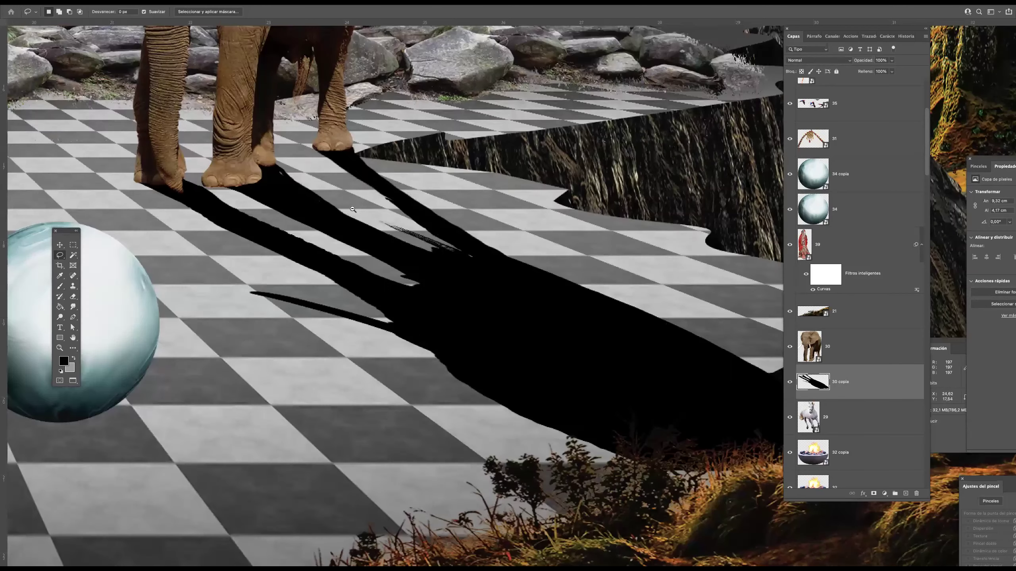
drag(419, 211, 379, 213)
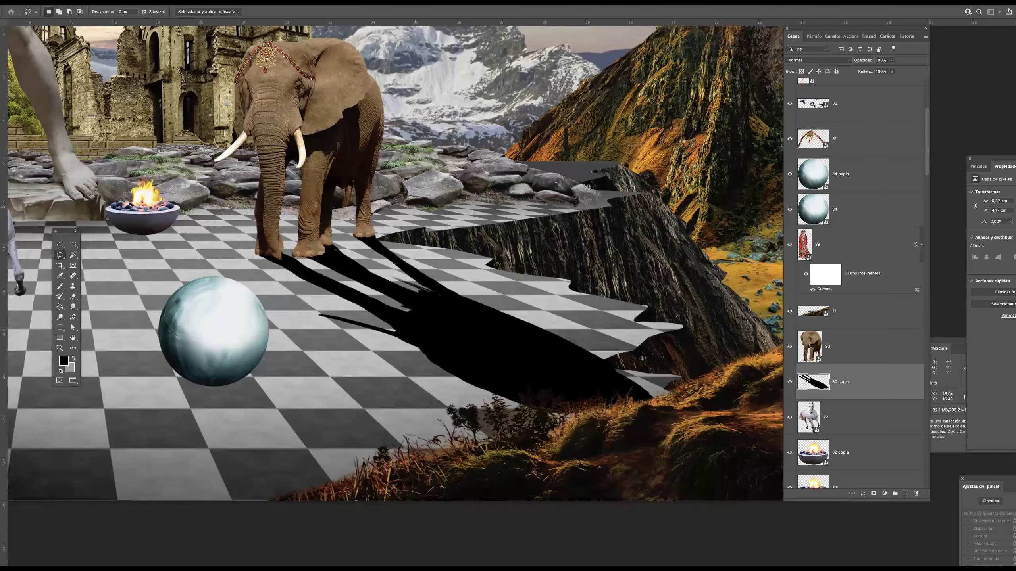
click(213, 1)
mouse_move(241, 103)
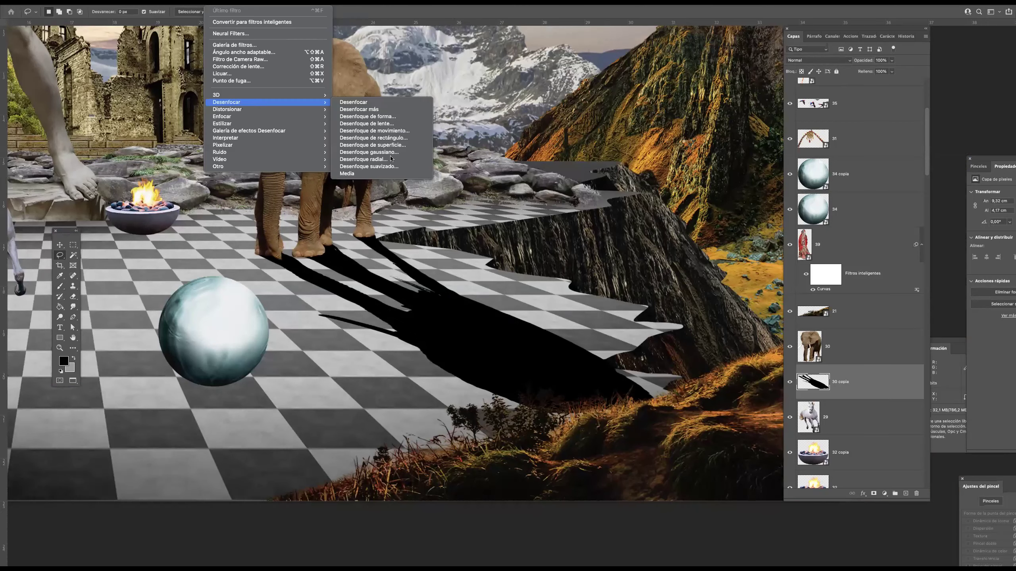
click(408, 152)
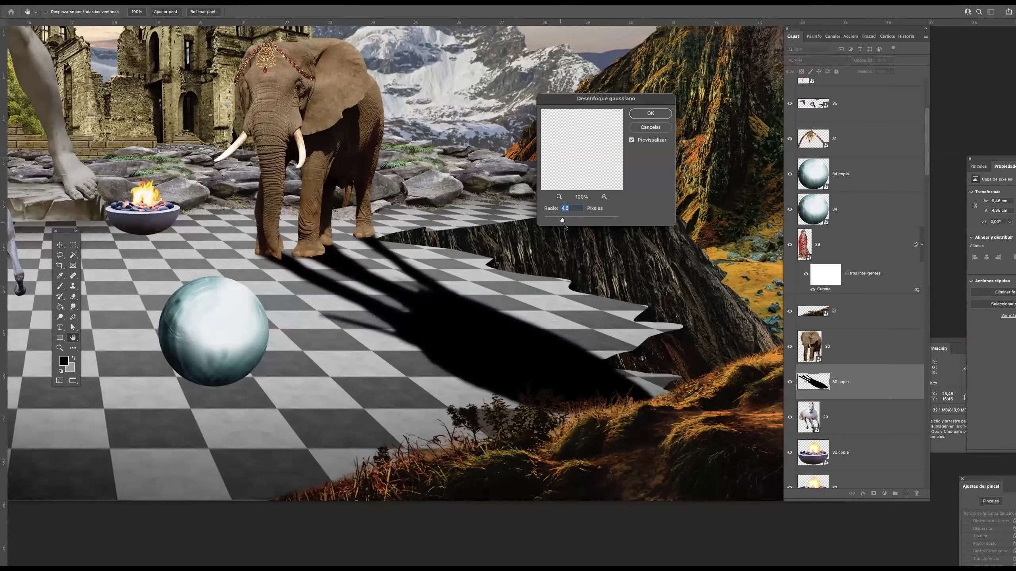
click(649, 113)
- Reduce the opacity of the elephant's cast shadow layer so the checkered floor shows through it
key(l)
click(891, 61)
click(879, 71)
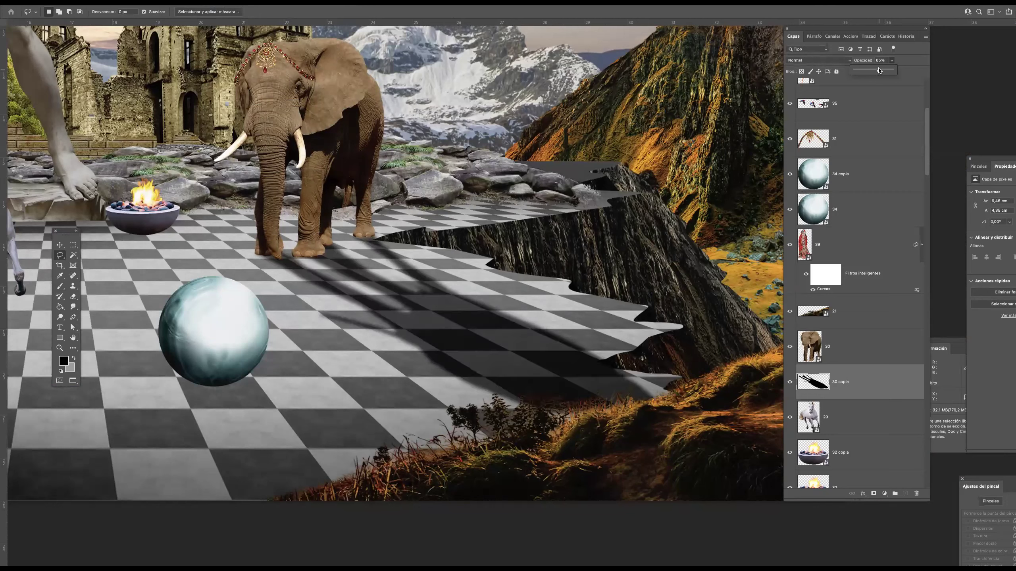
click(466, 355)
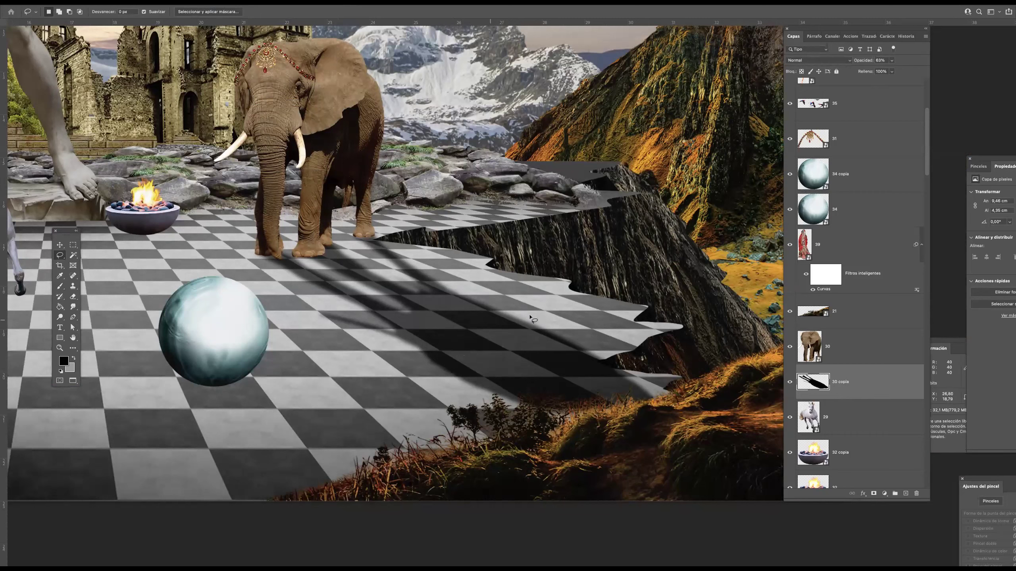
- Mask the cast shadow layer and fade the shadow's far end near the grass with a large soft round brush
click(874, 493)
key(b)
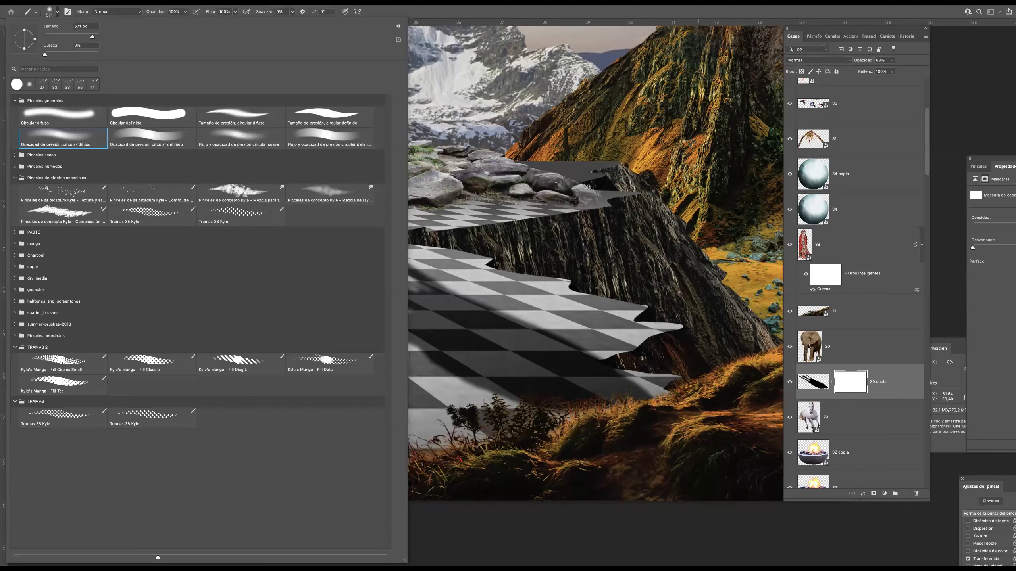
mouse_move(662, 464)
mouse_down()
mouse_move(513, 454)
mouse_move(705, 467)
mouse_up()
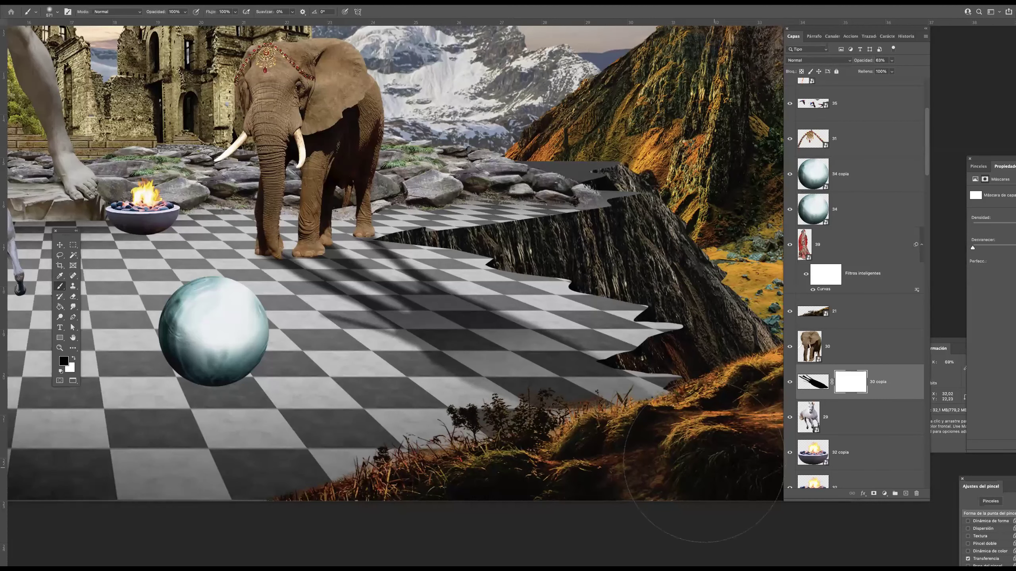
- Add a new layer above the cast shadow and paint soft black shading on the floor around the elephant's feet
click(879, 389)
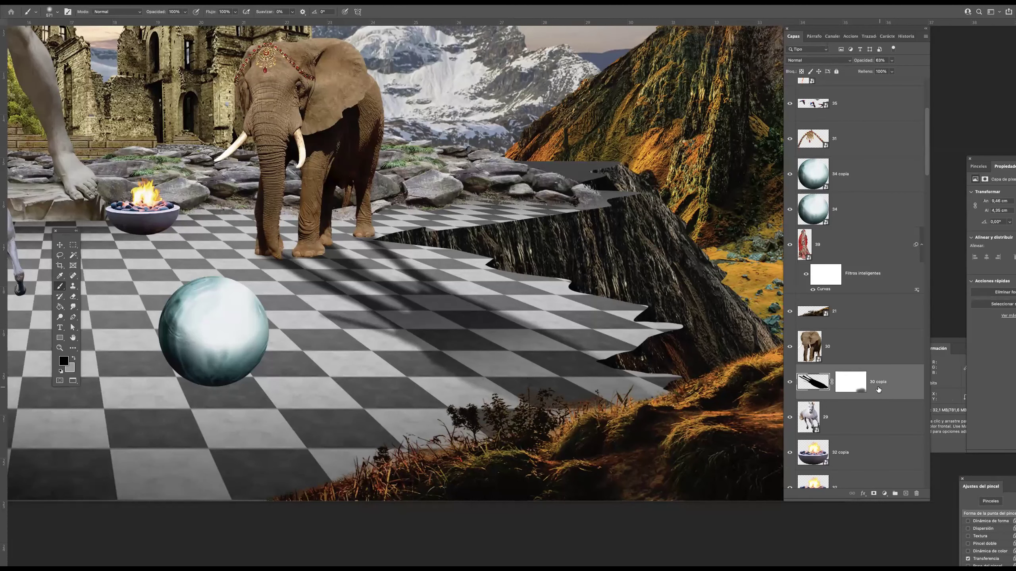
click(906, 495)
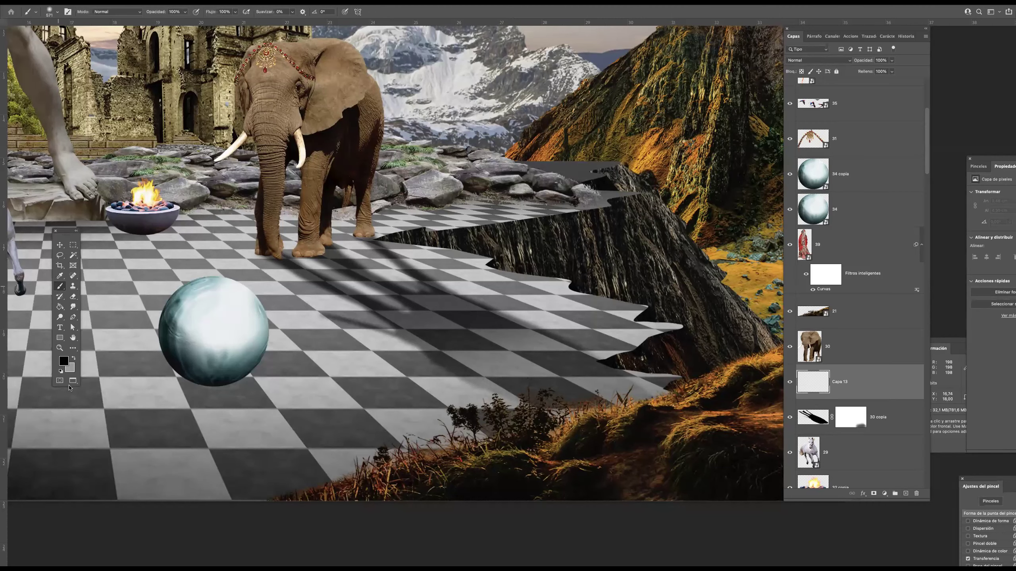
alt+super+click(284, 246)
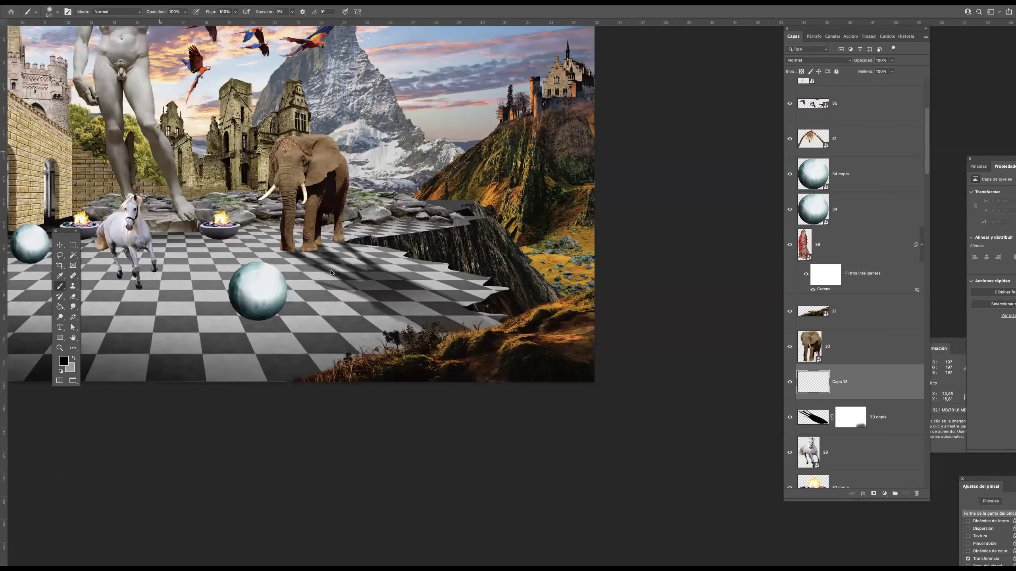
drag(311, 248, 360, 249)
drag(321, 276, 185, 274)
mouse_move(290, 278)
mouse_down()
mouse_move(280, 278)
mouse_move(370, 285)
mouse_move(380, 274)
mouse_up()
drag(348, 249, 411, 243)
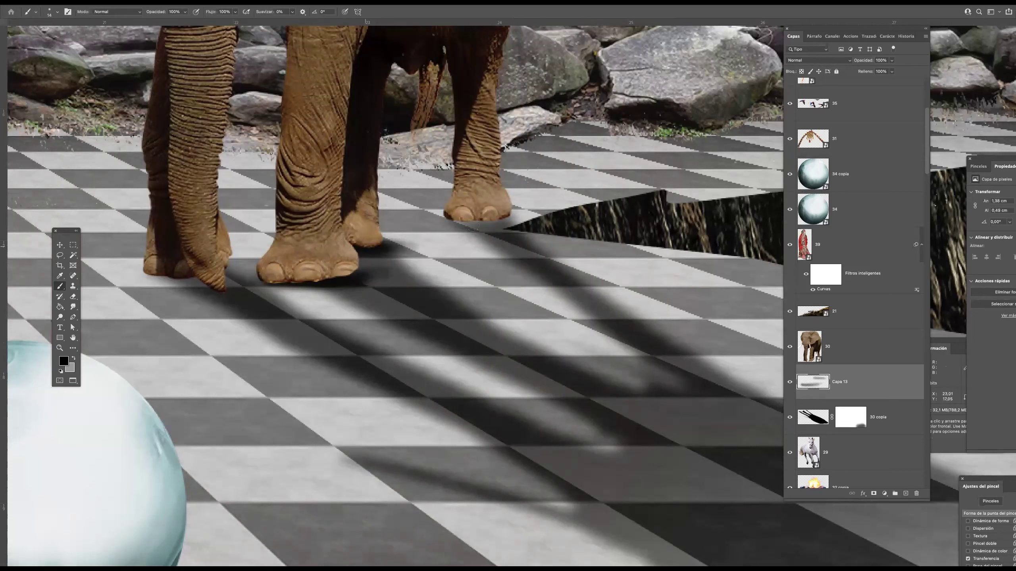
- Darken the contact shadows directly beneath each elephant foot and the trunk tip with a small soft brush
drag(532, 214, 480, 210)
mouse_move(154, 271)
mouse_down()
mouse_move(260, 276)
mouse_move(241, 273)
mouse_up()
mouse_move(363, 268)
mouse_down()
mouse_move(432, 242)
mouse_move(495, 235)
mouse_move(390, 238)
mouse_up()
drag(242, 266, 254, 265)
alt+super+click(257, 231)
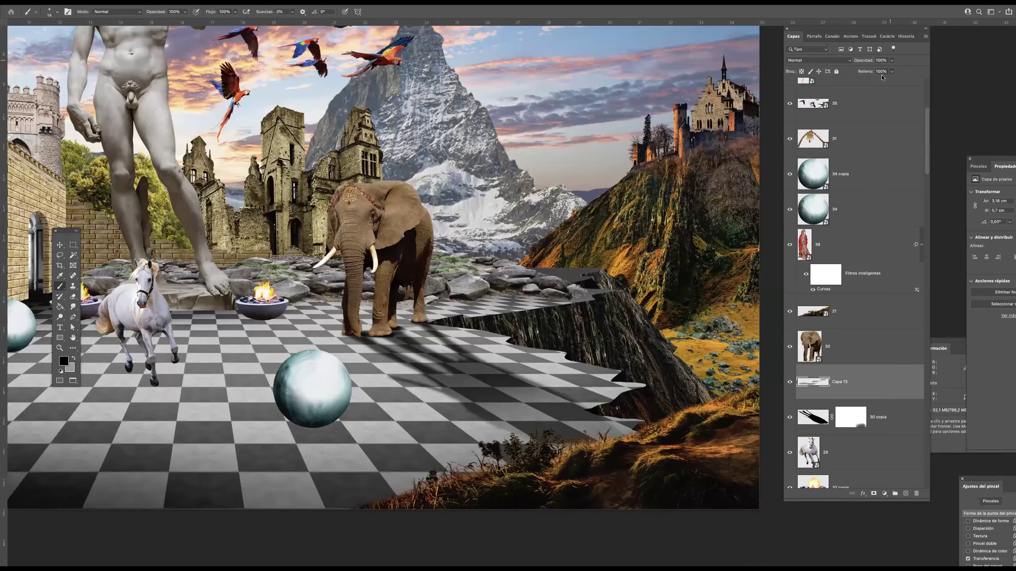
- Set the contact shadow and cast shadow layers together to the Multiplicar blend mode at 60% opacity
shift+click(879, 420)
click(800, 89)
drag(375, 275, 394, 275)
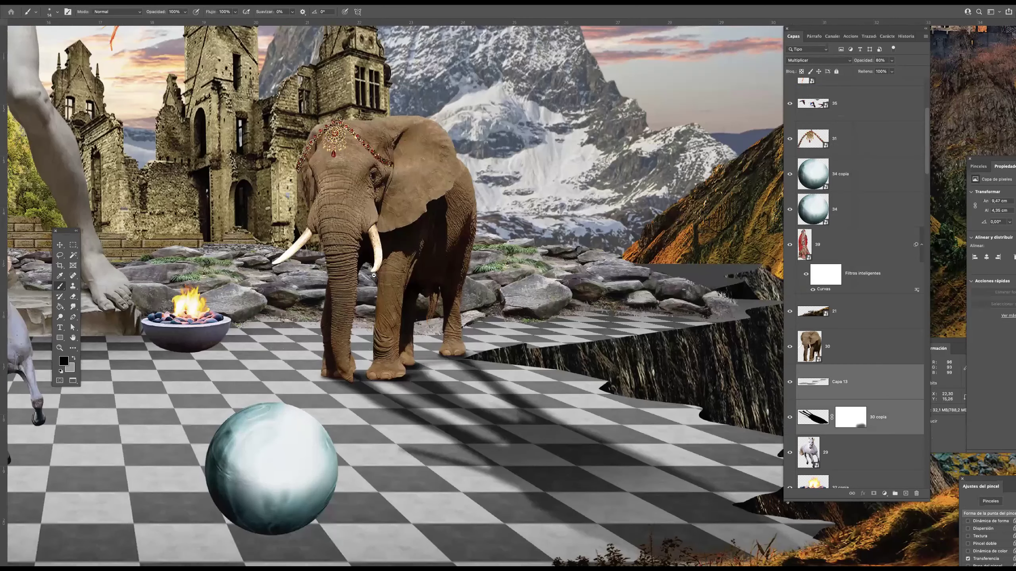
alt+super+click(374, 275)
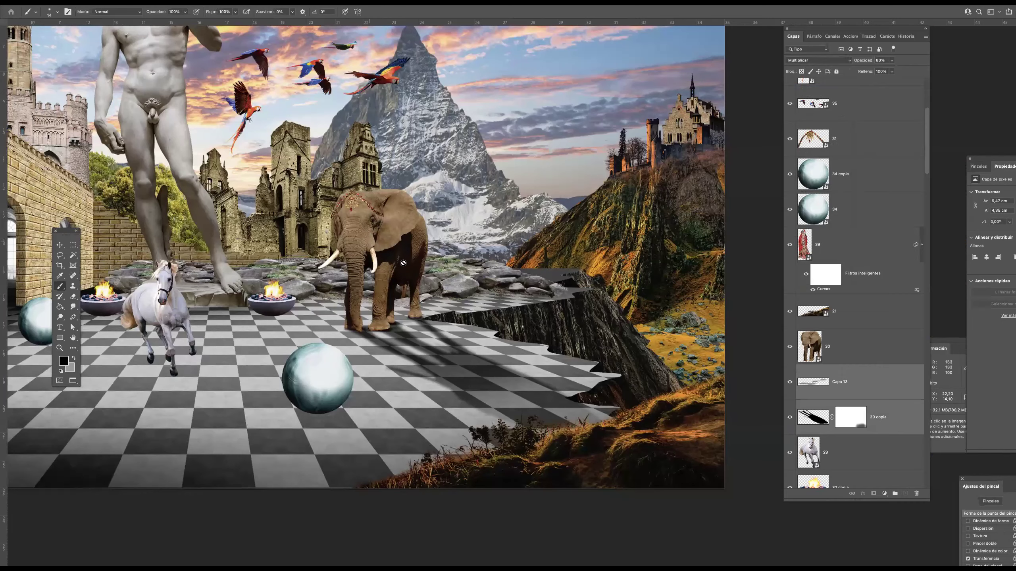
drag(408, 251, 414, 256)
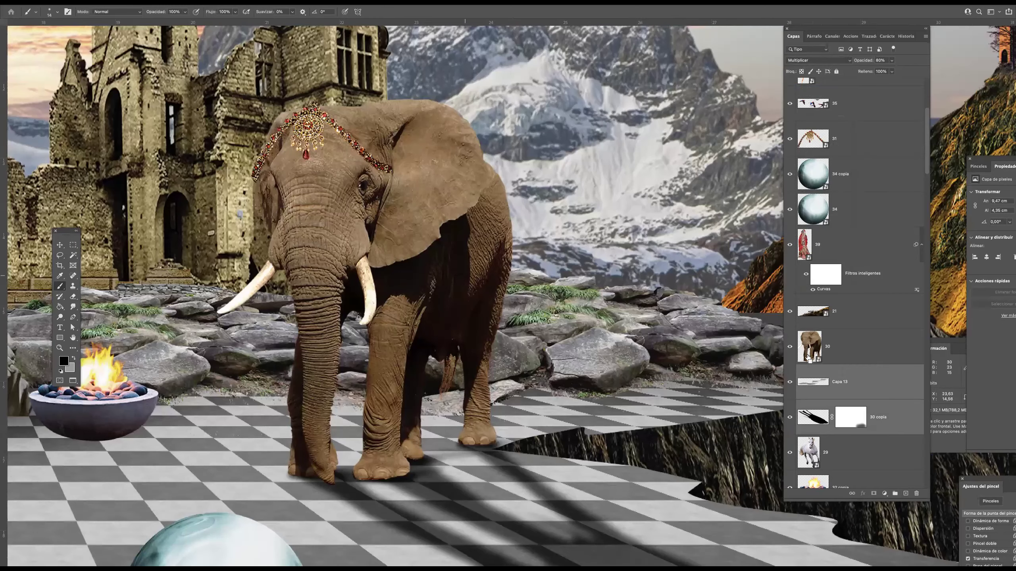
- Create a new layer above the elephant, masked to the elephant's outline, and make its pixels the painting target
super+click(813, 348)
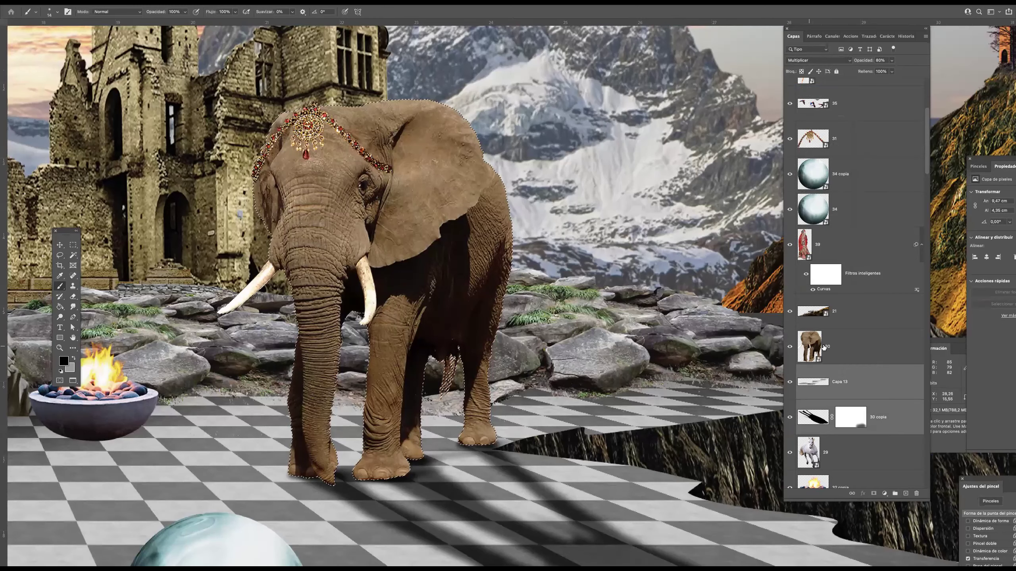
click(906, 494)
click(874, 493)
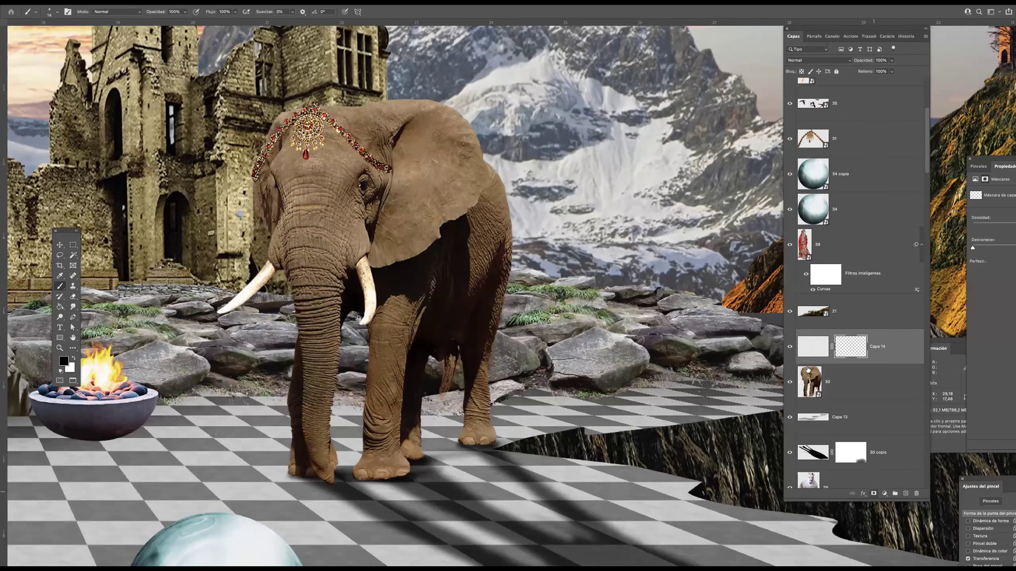
click(813, 346)
- Set the brush opacity to 55% and paint black shading down the elephant's hindquarters and rear leg
click(186, 12)
mouse_move(452, 200)
mouse_down()
mouse_move(471, 201)
mouse_move(517, 294)
mouse_move(492, 435)
mouse_up()
drag(496, 354, 485, 440)
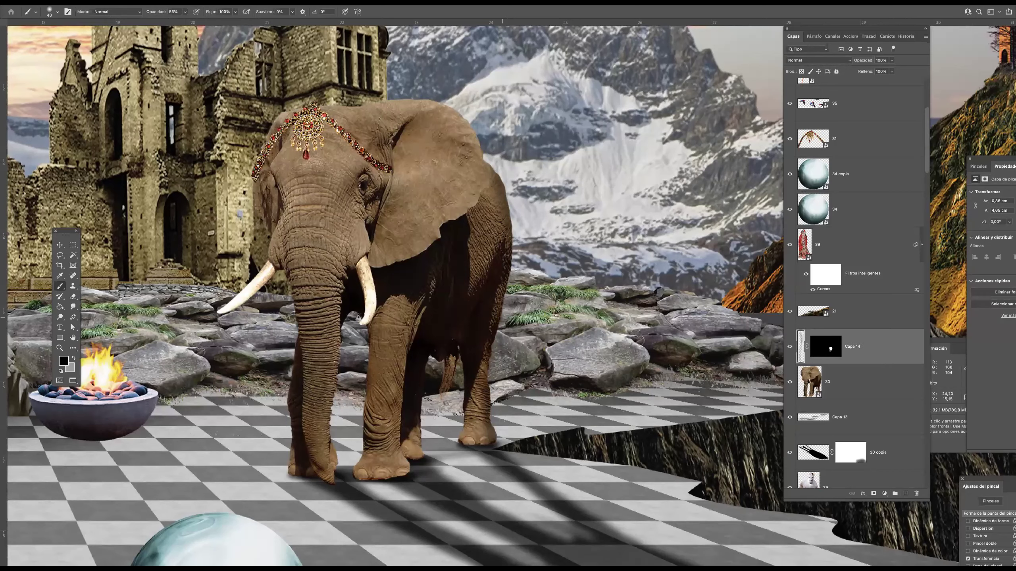
mouse_move(470, 126)
mouse_down()
mouse_move(506, 272)
mouse_move(532, 299)
mouse_up()
key(super+minus)
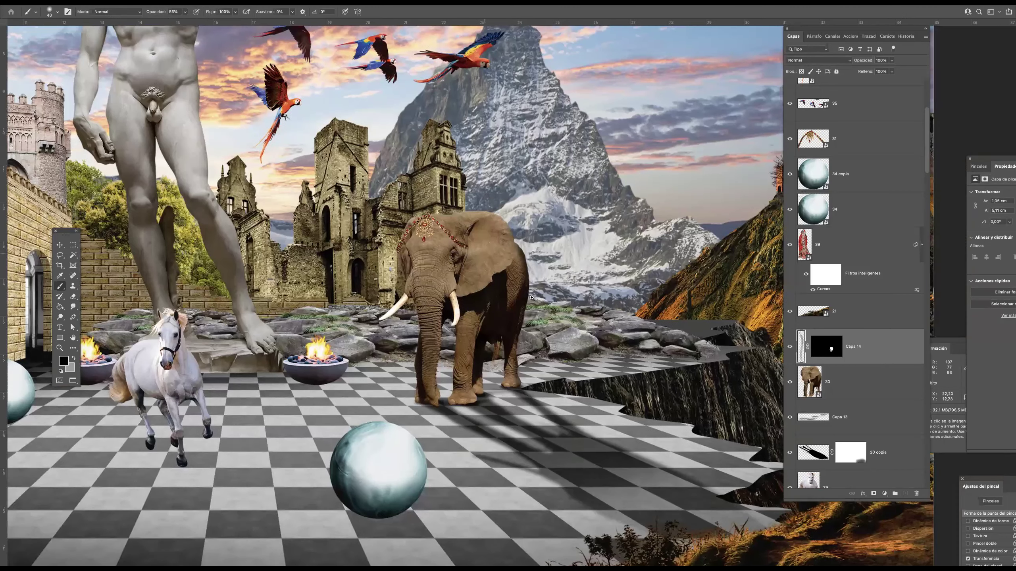
- Shade the inner edge and foot of the elephant's near front leg and the dark leg behind it
key(super+plus)
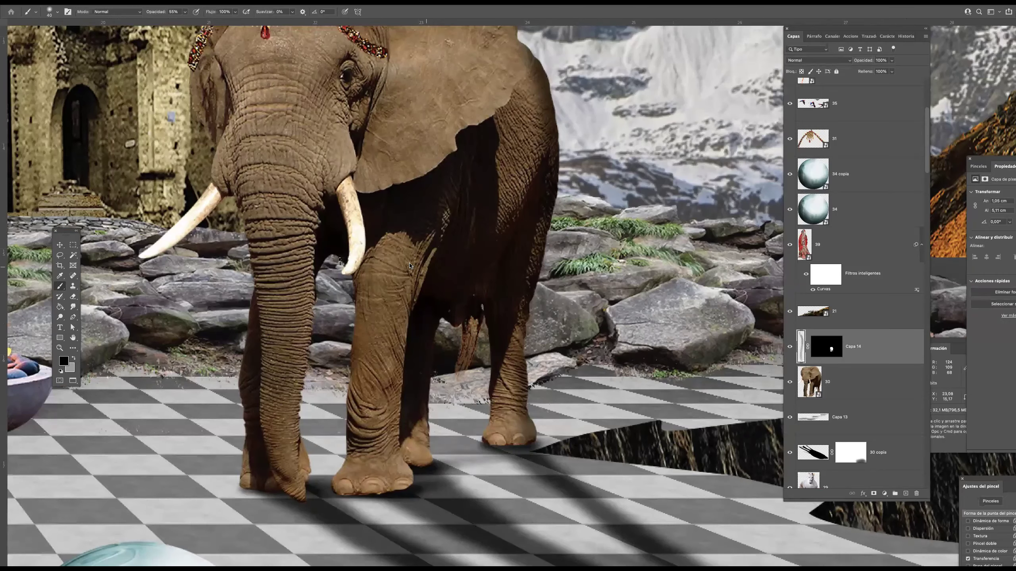
mouse_move(413, 251)
mouse_down()
mouse_move(415, 480)
mouse_move(394, 381)
mouse_move(422, 485)
mouse_up()
key([)
drag(393, 452, 405, 464)
mouse_move(351, 487)
mouse_down()
mouse_move(407, 469)
mouse_move(404, 488)
mouse_up()
drag(418, 452, 429, 465)
drag(422, 369, 428, 464)
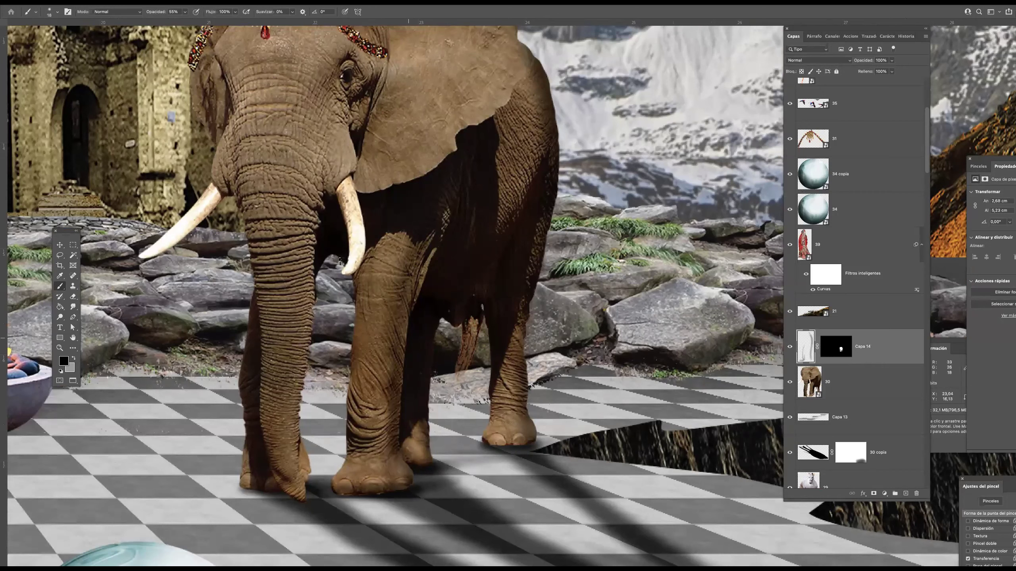
- Shade the elephant's rear foot and lower rear leg, and the shadowed edge of the trunk
drag(533, 439, 485, 442)
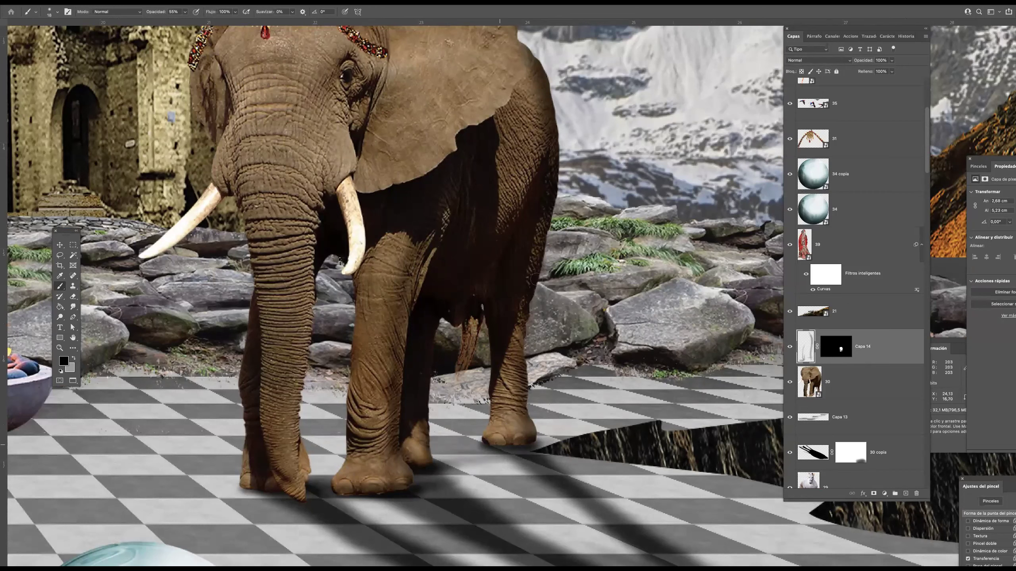
drag(526, 376, 497, 444)
mouse_move(290, 484)
mouse_down()
mouse_move(308, 482)
mouse_move(295, 438)
mouse_up()
drag(305, 386, 314, 208)
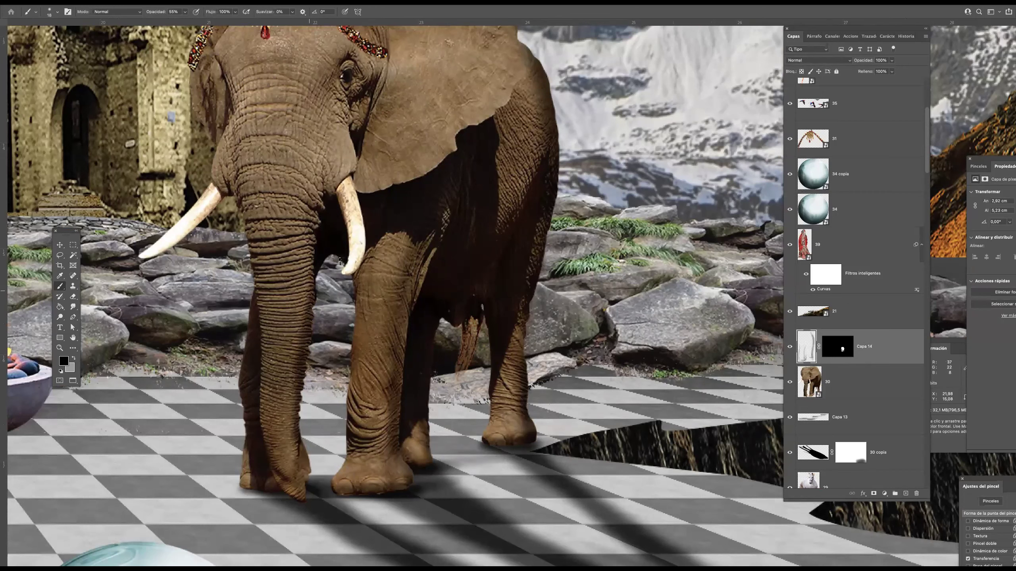
drag(311, 288, 330, 202)
- Shade the elephant's cheek below the eye and the area around the tusk base
drag(352, 114, 353, 187)
mouse_move(352, 143)
mouse_down()
mouse_move(352, 187)
mouse_move(369, 220)
mouse_up()
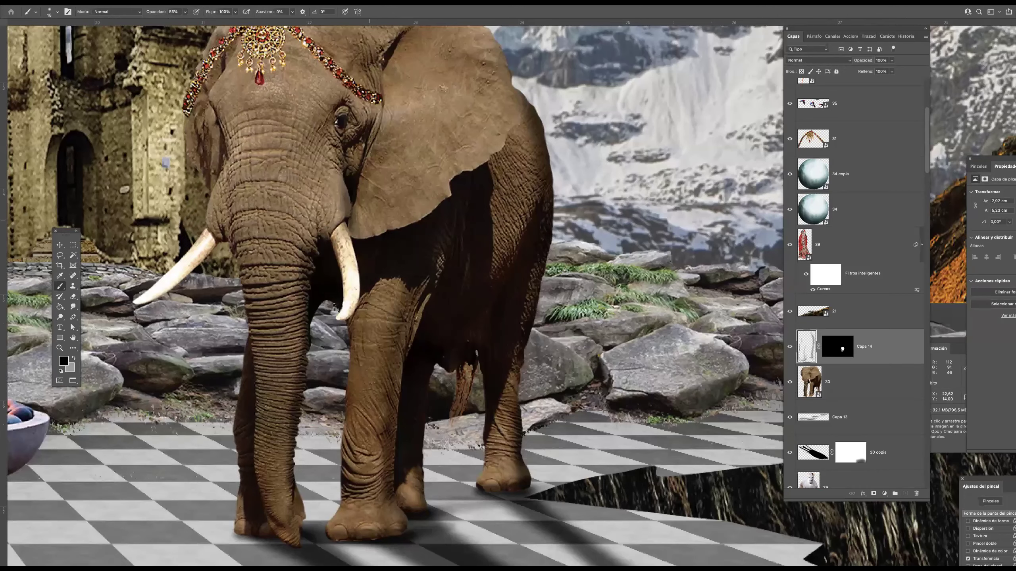
scroll(324, 202, up, 3)
drag(323, 182, 340, 256)
- Paint shadows along the ear's lower edge and its folds with a smaller brush
key(bracketleft)
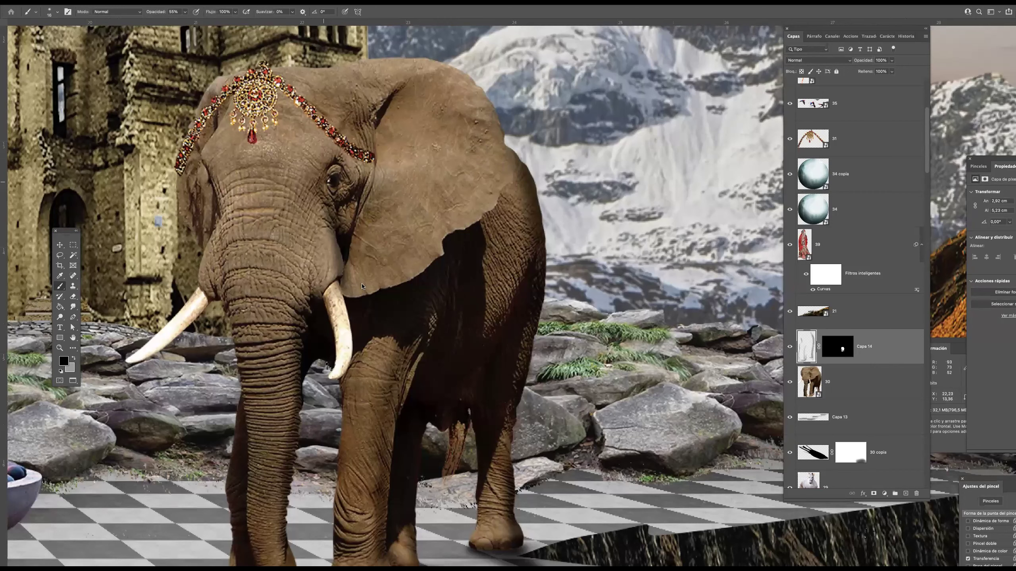
drag(423, 269, 353, 295)
mouse_move(373, 285)
mouse_down()
mouse_move(372, 235)
mouse_move(397, 283)
mouse_up()
mouse_move(454, 250)
mouse_down()
mouse_move(429, 280)
mouse_move(400, 206)
mouse_up()
drag(430, 280, 377, 171)
drag(474, 219, 493, 203)
mouse_move(505, 127)
mouse_down()
mouse_move(503, 136)
mouse_move(422, 145)
mouse_up()
mouse_move(483, 163)
mouse_down()
mouse_move(416, 144)
mouse_move(366, 168)
mouse_move(377, 116)
mouse_move(312, 265)
mouse_move(232, 274)
mouse_move(308, 296)
mouse_up()
- Shade the trunk beside the near tusk and the underside of the far tusk with fine strokes
key(bracketleft)
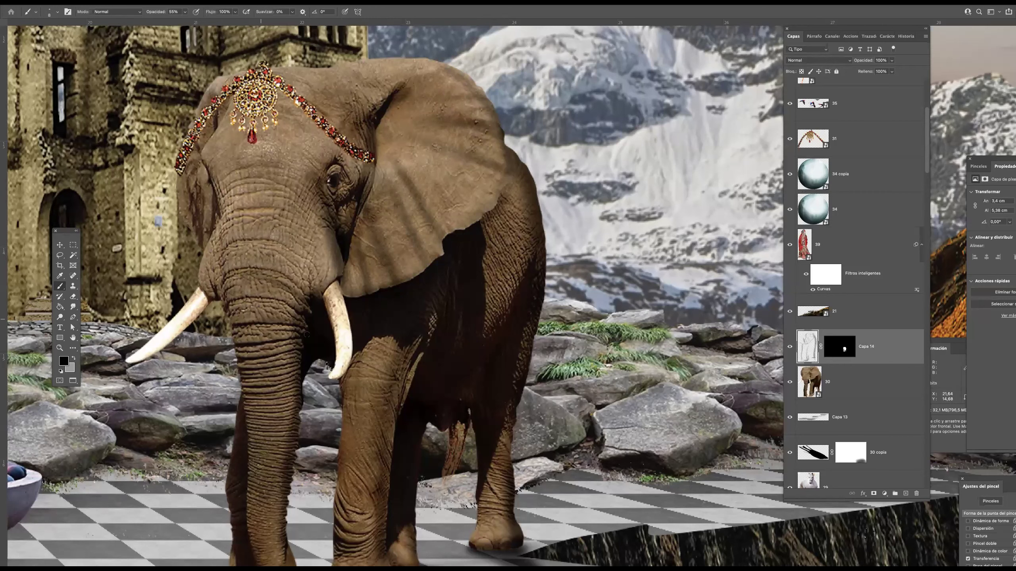
drag(260, 319, 300, 340)
key(bracketright)
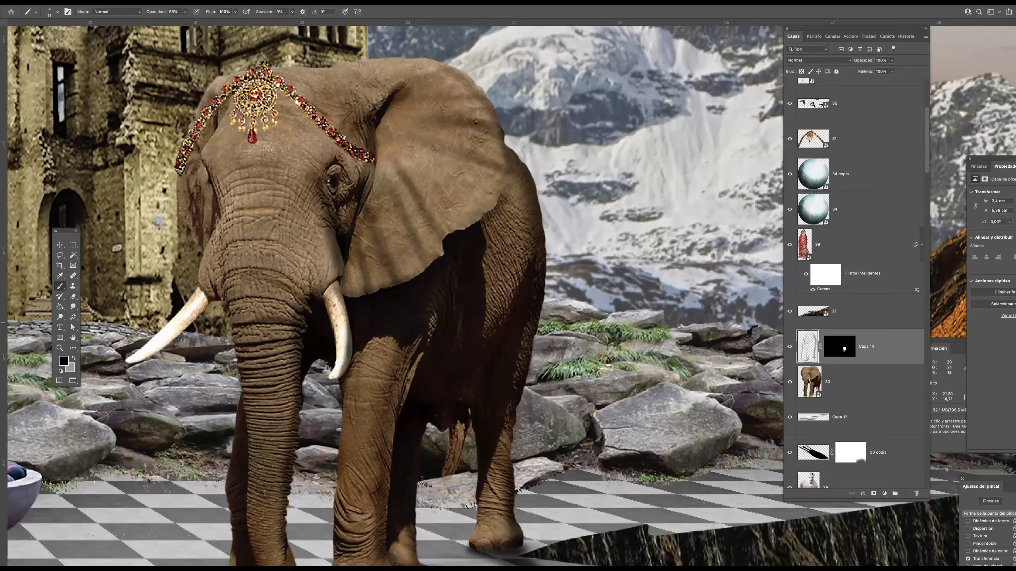
drag(146, 355, 201, 301)
drag(136, 359, 193, 308)
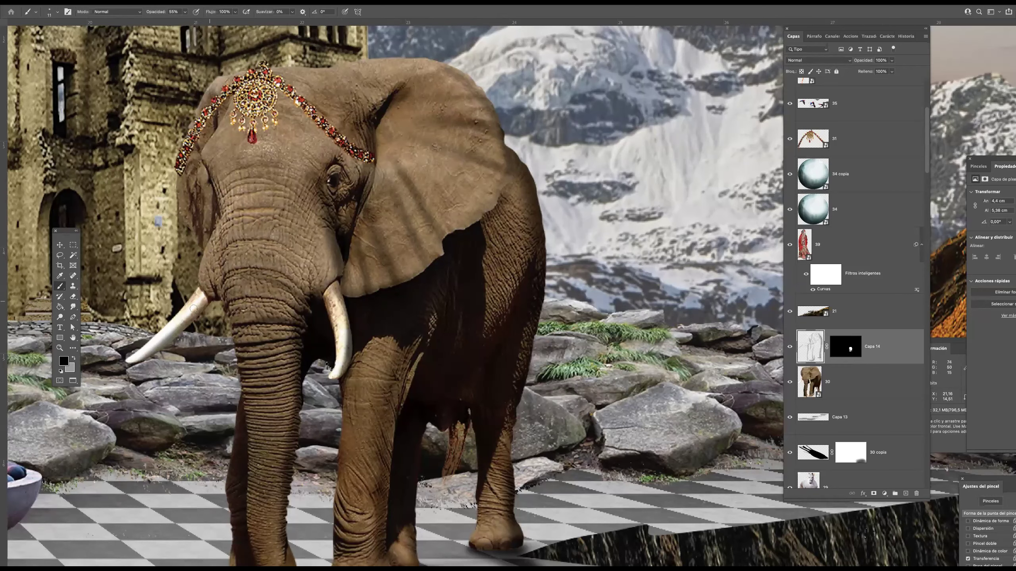
drag(134, 360, 206, 302)
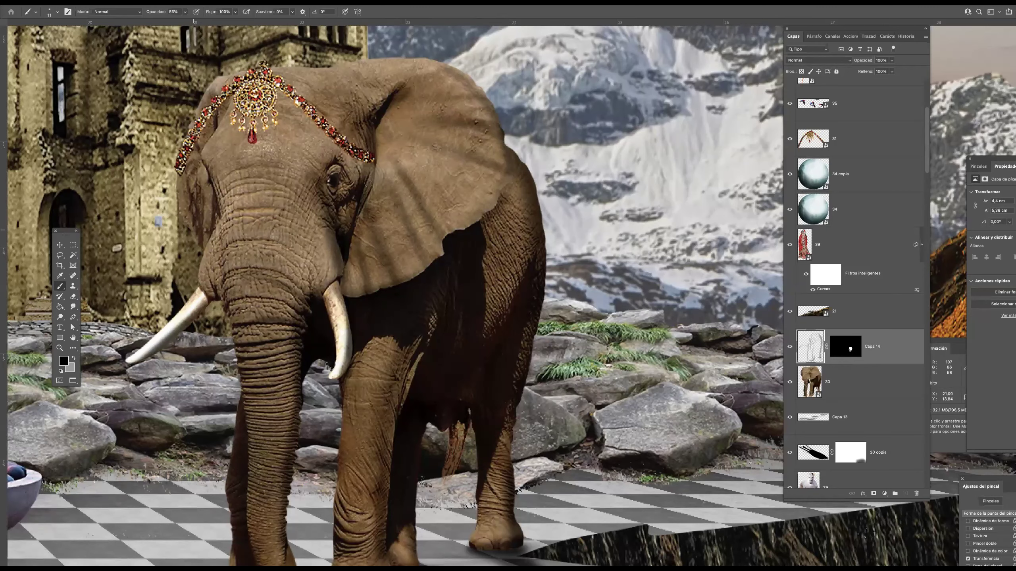
- Deepen the shading across the elephant's ear and body with broad, soft strokes
mouse_move(434, 206)
mouse_down()
mouse_move(386, 202)
mouse_move(460, 201)
mouse_up()
mouse_move(464, 160)
mouse_down()
mouse_move(399, 270)
mouse_move(372, 284)
mouse_up()
drag(373, 340, 396, 380)
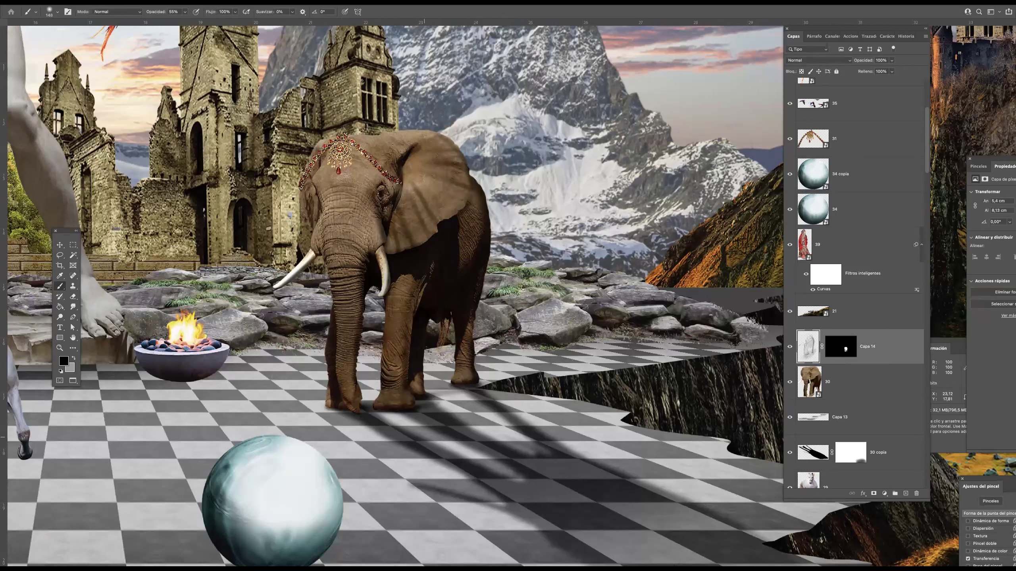
- Compare the elephant with and without its shading layer, then set that layer to Multiplicar at 75% opacity
click(790, 348)
click(789, 347)
click(815, 61)
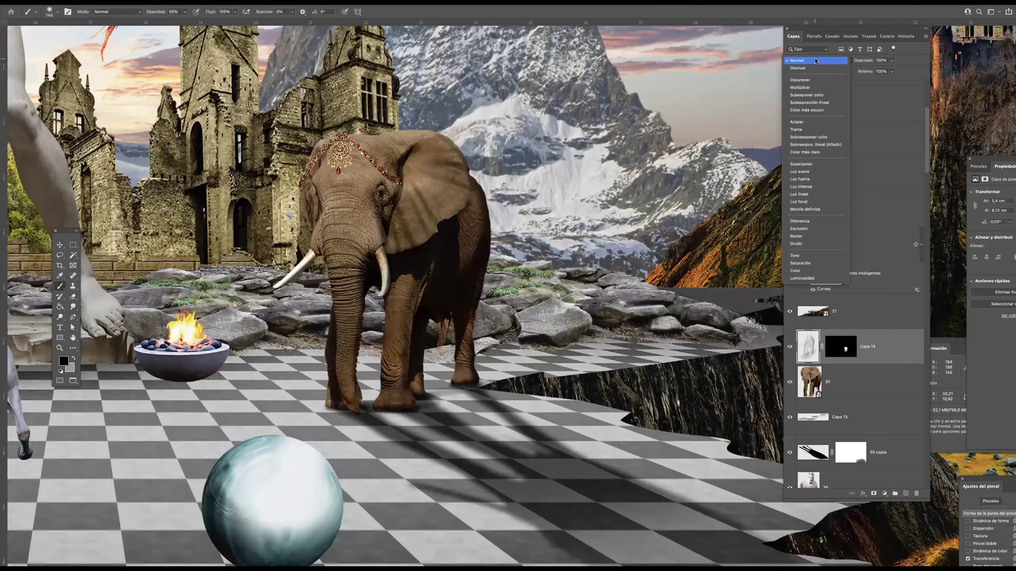
click(800, 87)
click(891, 60)
click(882, 71)
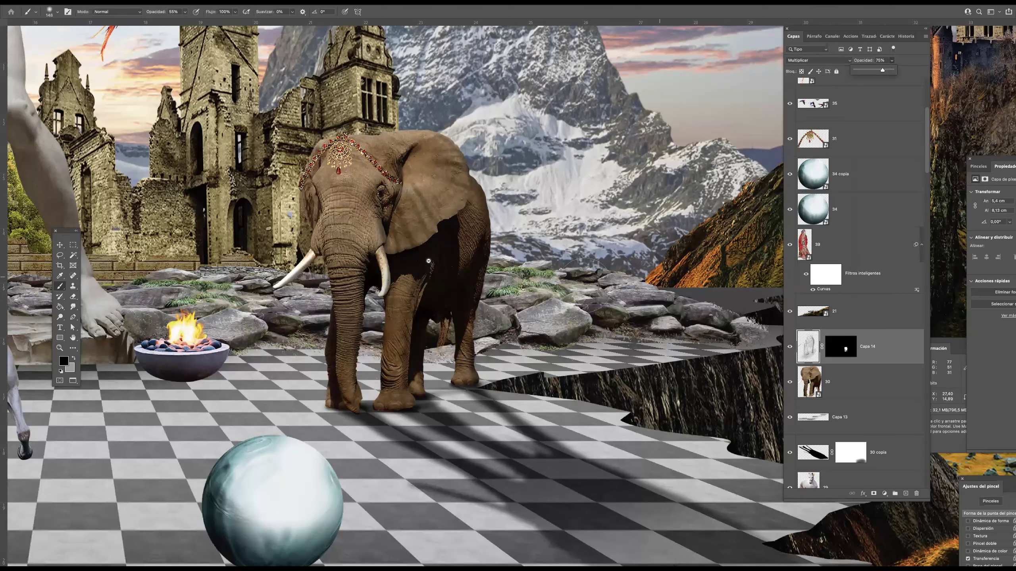
ctrl+alt+click(429, 261)
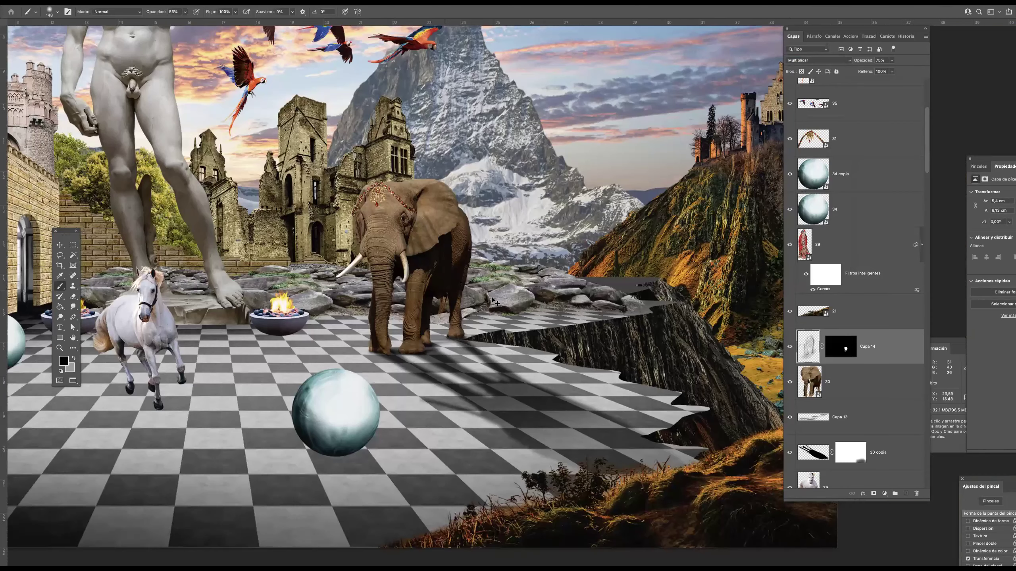
drag(495, 292, 514, 317)
- Add another new layer above the elephant's shading layer and mask it to the elephant's outline
key(v)
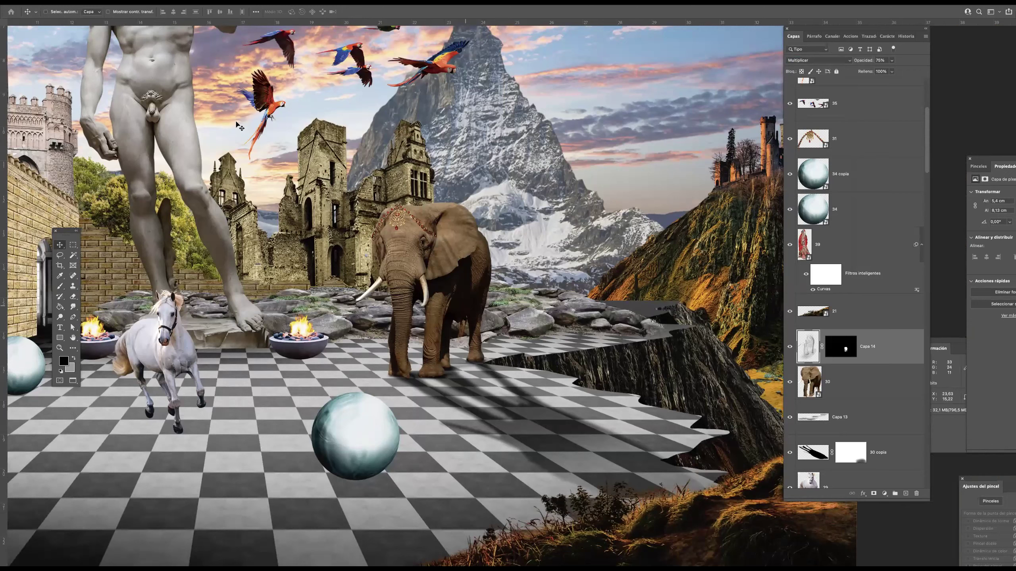
click(857, 394)
click(905, 494)
key(super+shift+d)
drag(865, 382, 860, 340)
click(873, 494)
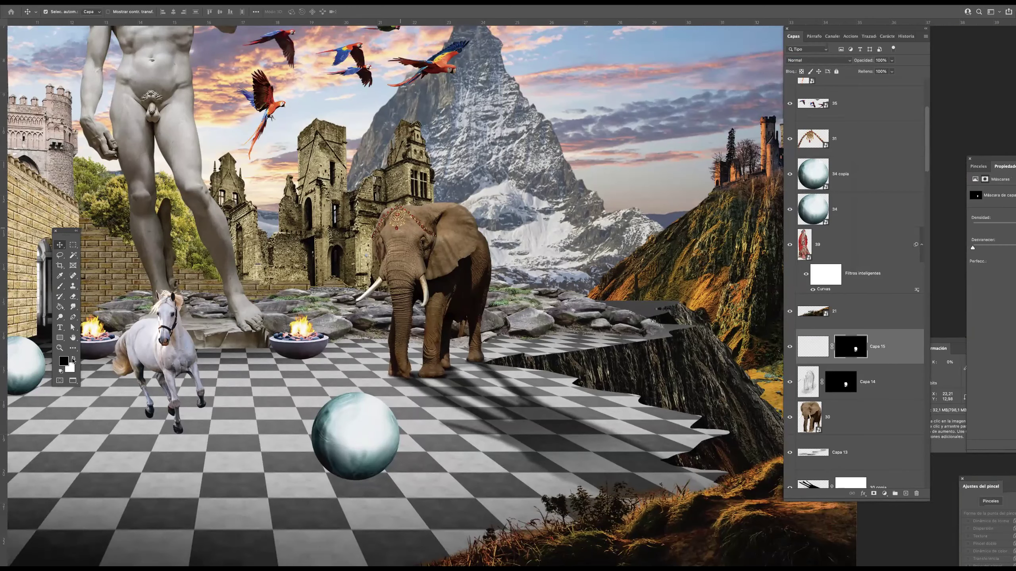
- Paint soft white brush highlights on the pixels of layer Capa 15 along the elephant's shadowed ear and the top of its head
key(ctrl+1)
click(73, 360)
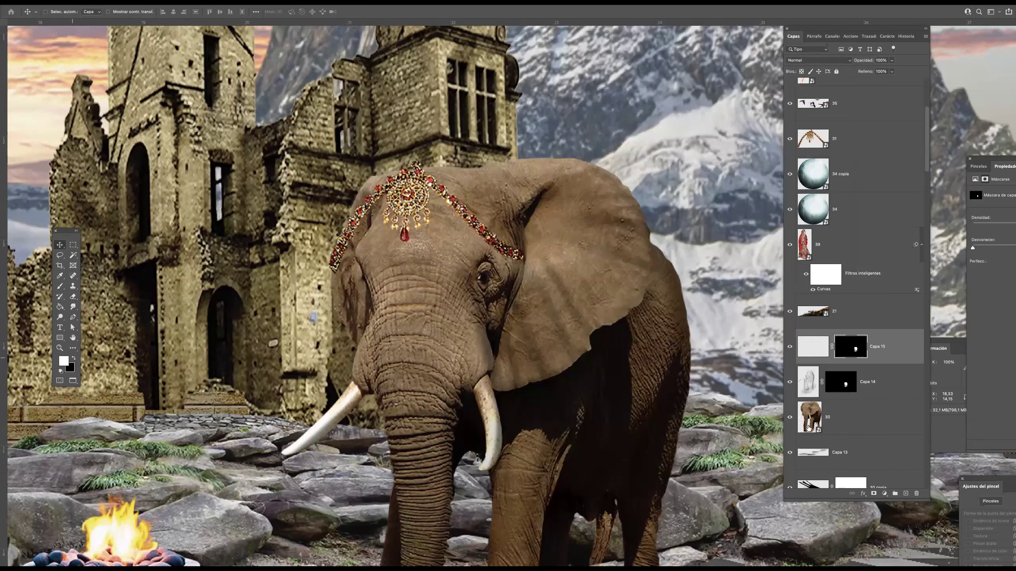
super+click(497, 331)
super+click(530, 316)
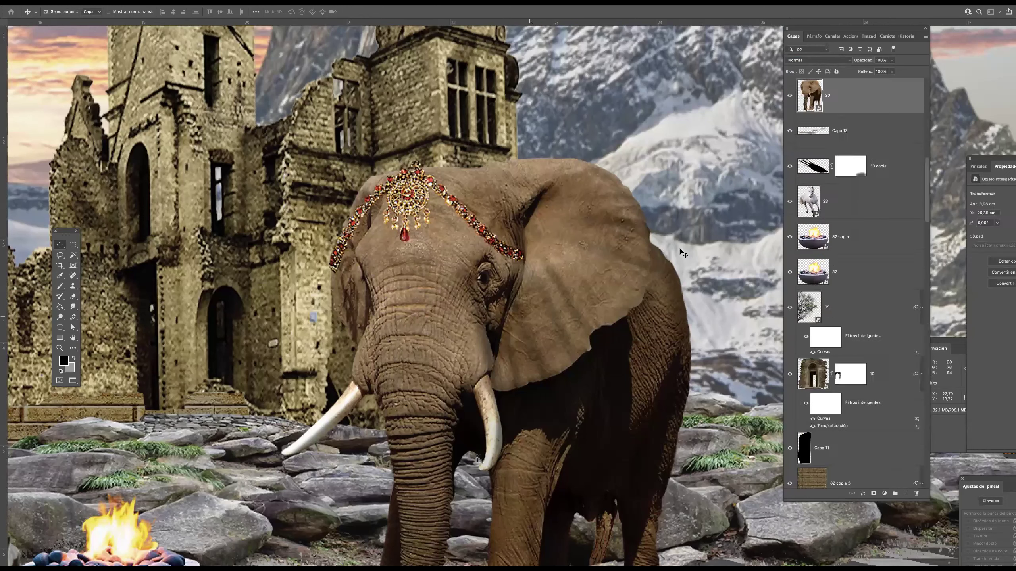
scroll(928, 182, up, 6)
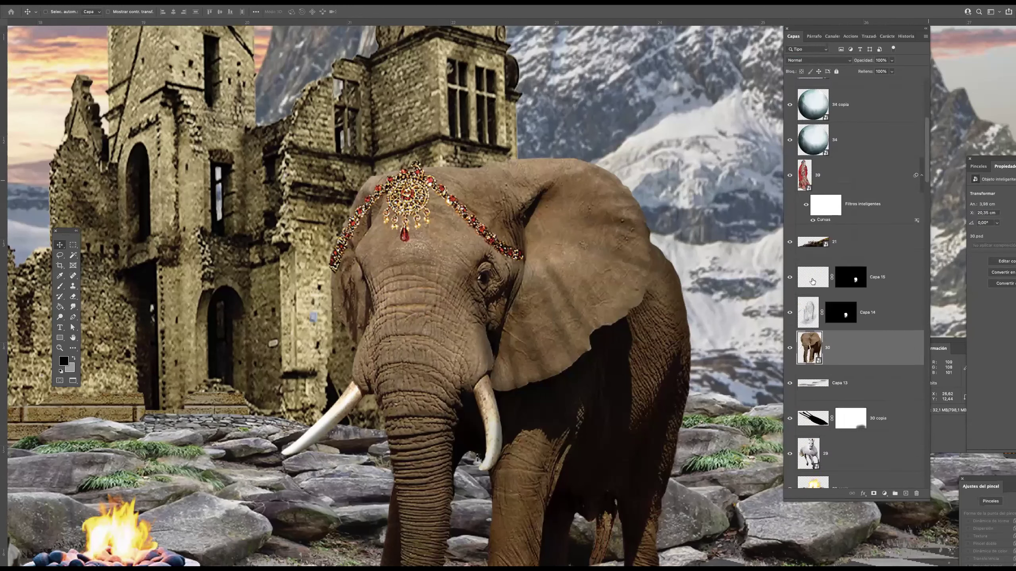
click(812, 281)
key(b)
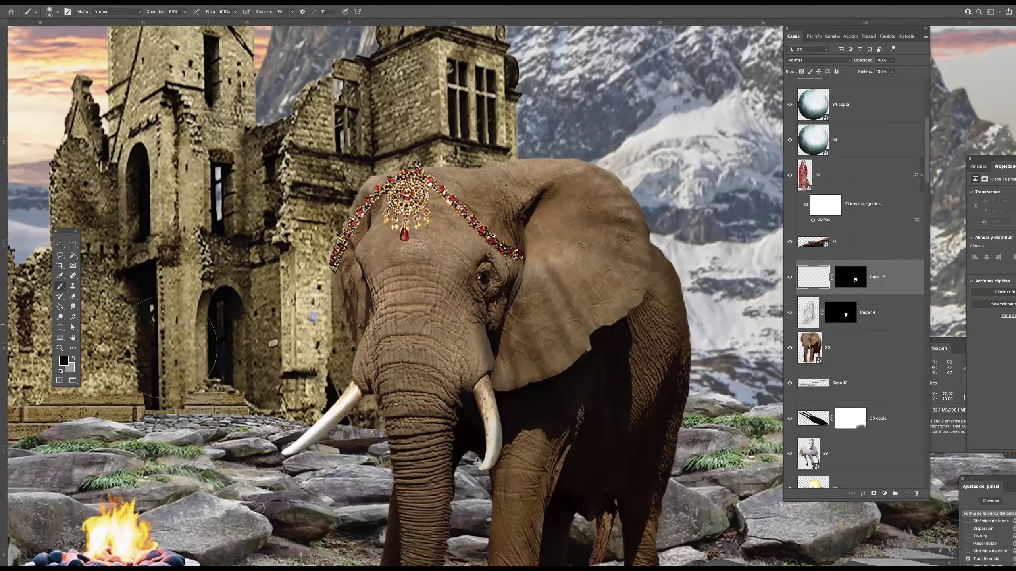
click(61, 371)
click(73, 358)
drag(388, 195, 280, 196)
mouse_move(373, 170)
mouse_down()
mouse_move(339, 249)
mouse_move(351, 319)
mouse_up()
drag(341, 272, 353, 336)
mouse_move(340, 294)
mouse_down()
mouse_move(356, 366)
mouse_move(343, 355)
mouse_up()
drag(373, 303, 358, 383)
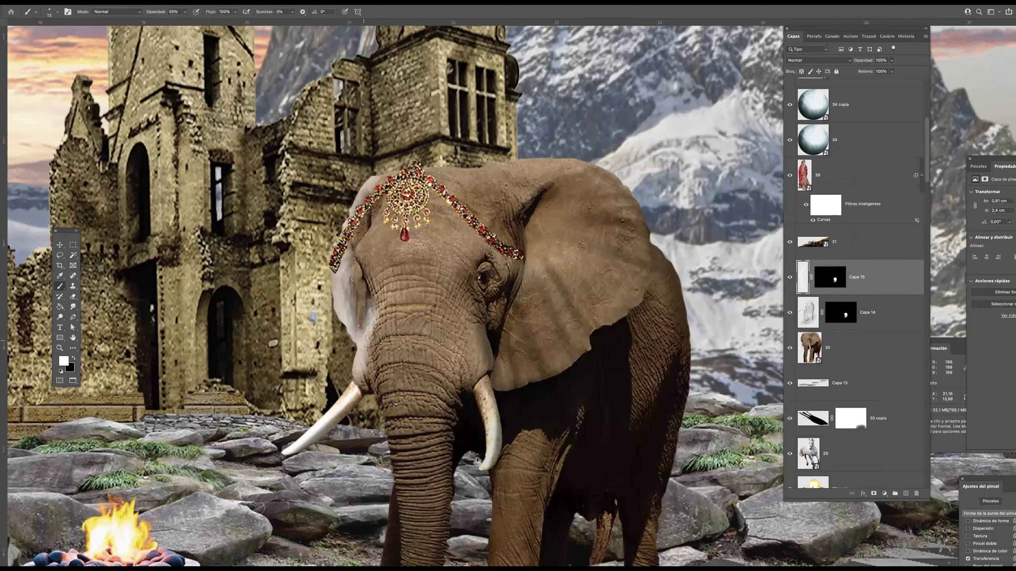
drag(355, 304, 377, 220)
drag(388, 183, 585, 158)
- Paint a white highlight from the elephant's forehead down the full length of its trunk
drag(406, 256, 415, 256)
drag(407, 313, 410, 230)
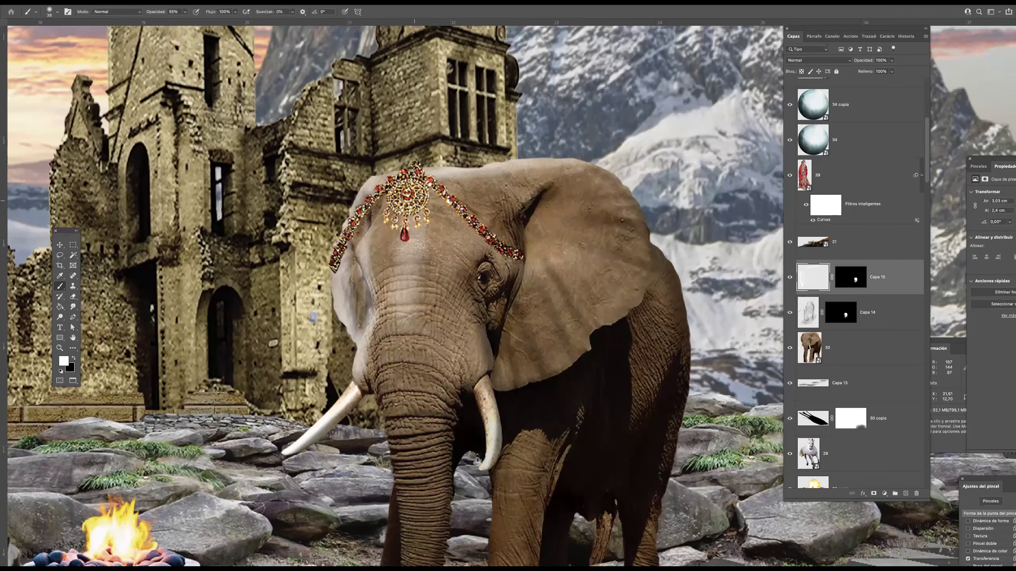
drag(415, 195, 399, 363)
drag(407, 381, 428, 197)
mouse_move(428, 197)
mouse_down()
mouse_move(411, 194)
mouse_move(426, 347)
mouse_up()
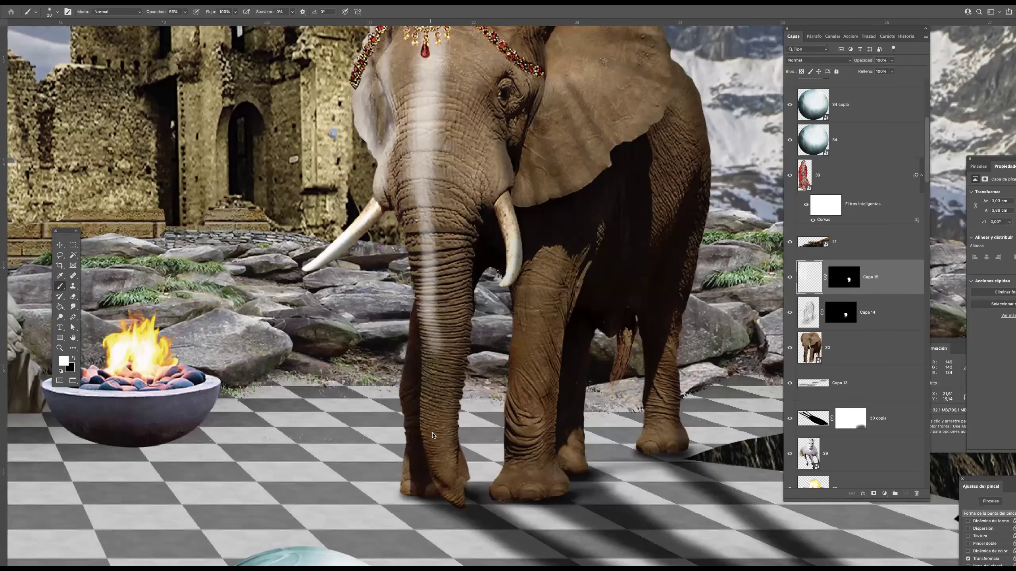
drag(429, 276, 459, 503)
- Paint narrower white highlights along the elephant's front leg, from the foot up towards the shoulder
mouse_move(509, 461)
mouse_down()
mouse_move(499, 491)
mouse_move(503, 405)
mouse_up()
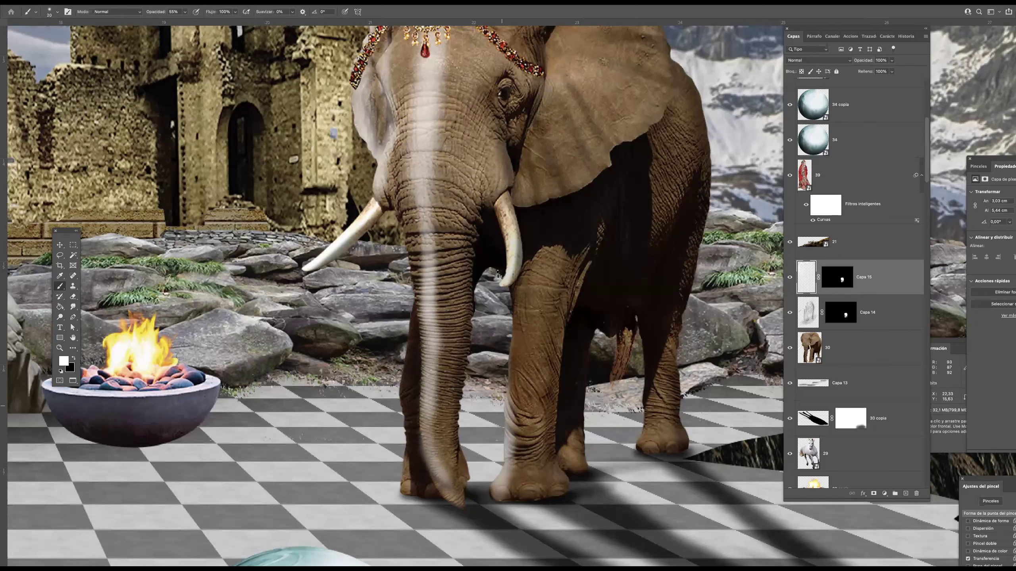
key(bracketleft)
mouse_move(534, 294)
mouse_down()
mouse_move(528, 452)
mouse_move(530, 258)
mouse_up()
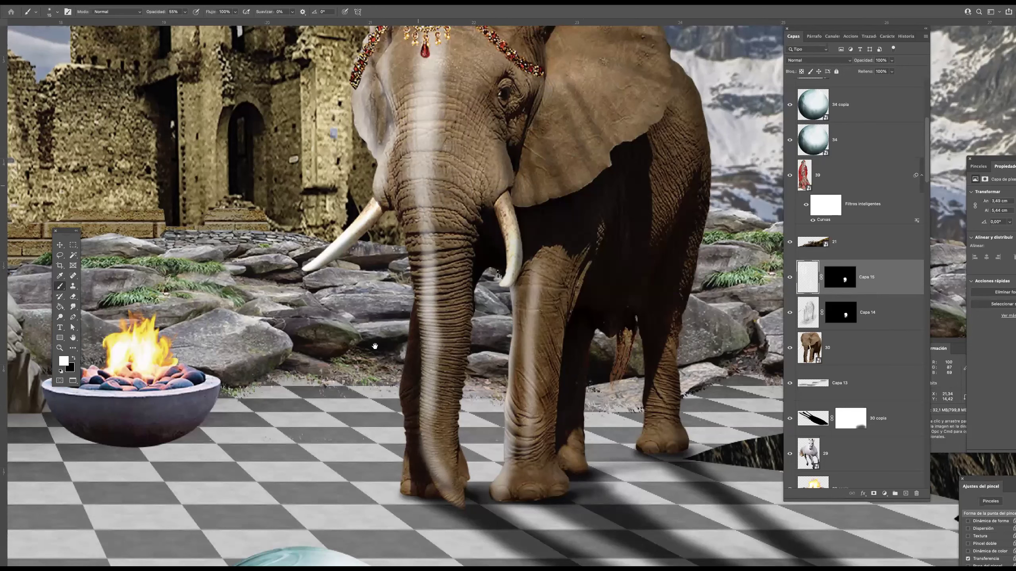
- Paint thin white highlights along the folds of the elephant's large ear and set Capa 15's blend mode to Superponer
drag(418, 186, 345, 343)
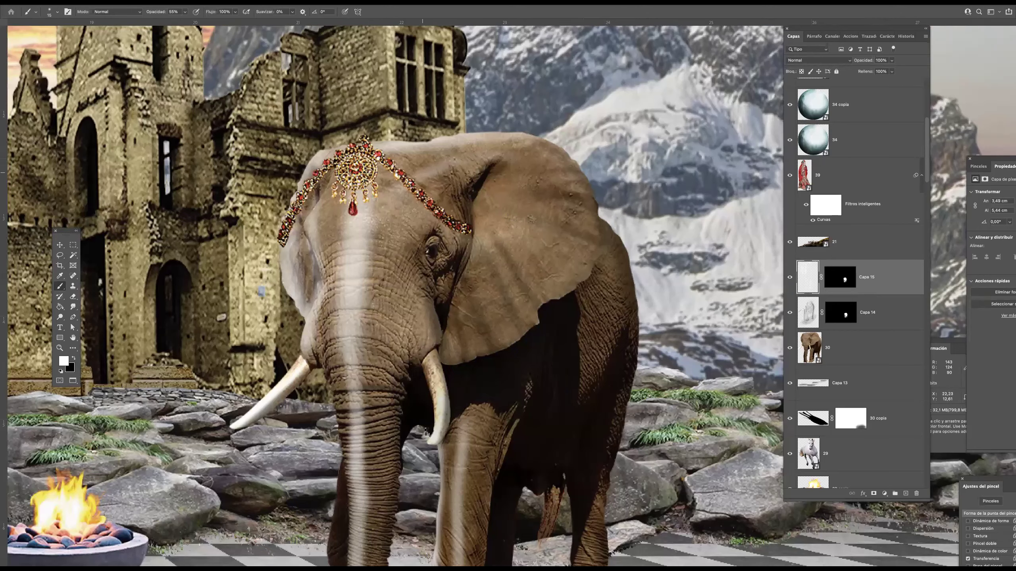
drag(506, 223, 561, 272)
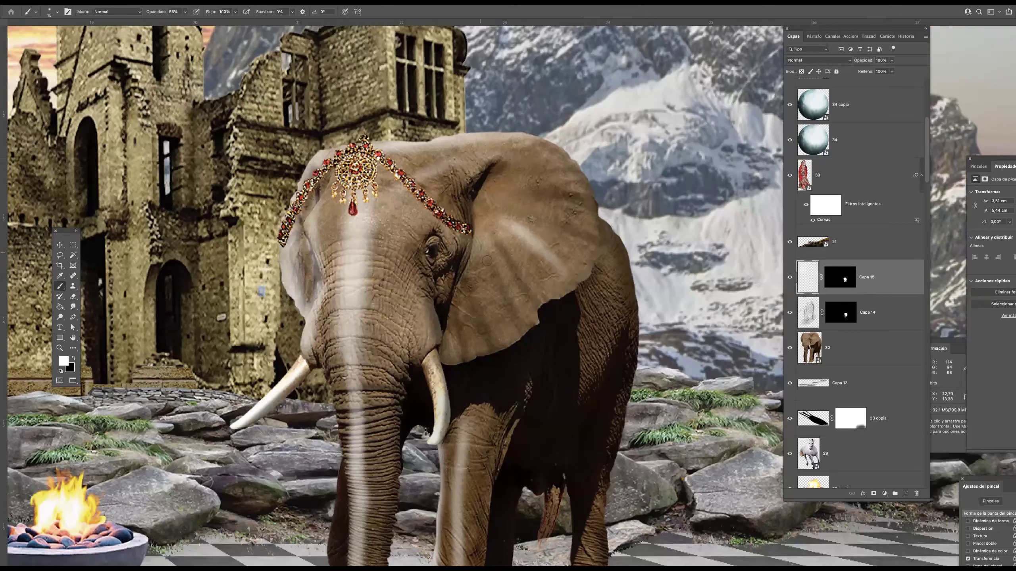
drag(476, 264, 507, 334)
key(bracketleft)
key(bracketleft)
key(bracketleft)
key(bracketleft)
drag(494, 259, 519, 319)
drag(497, 207, 575, 250)
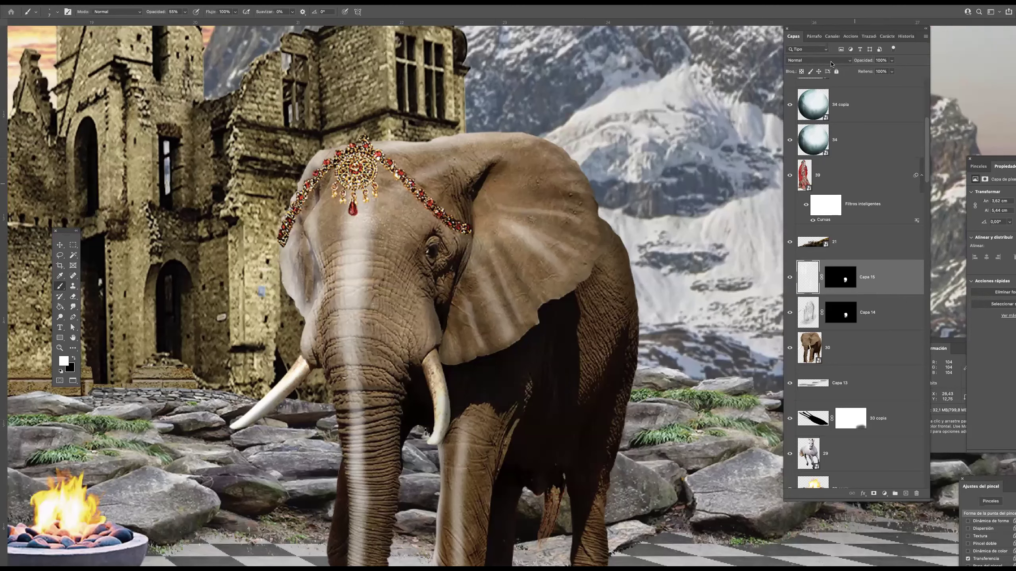
click(832, 61)
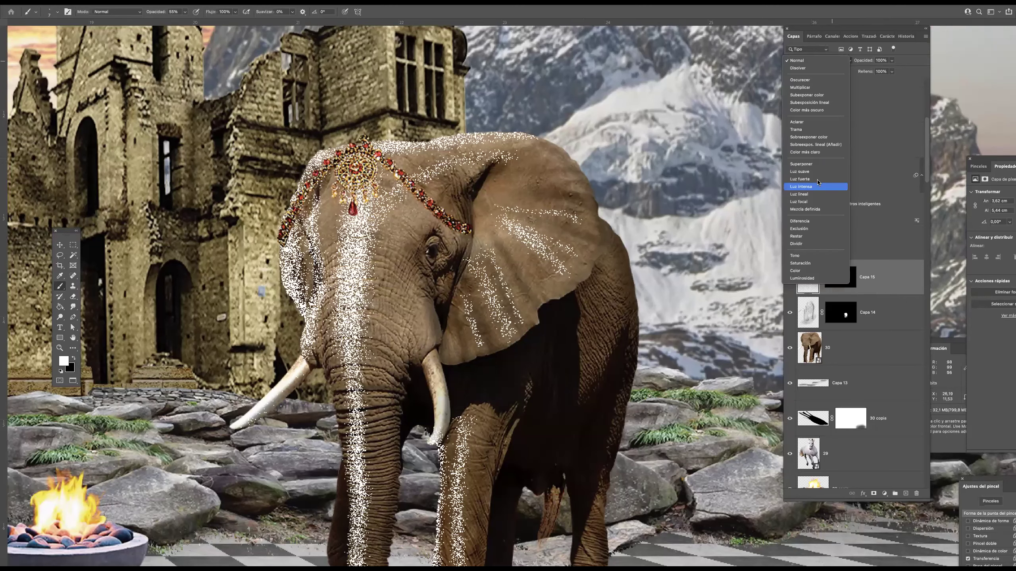
click(803, 164)
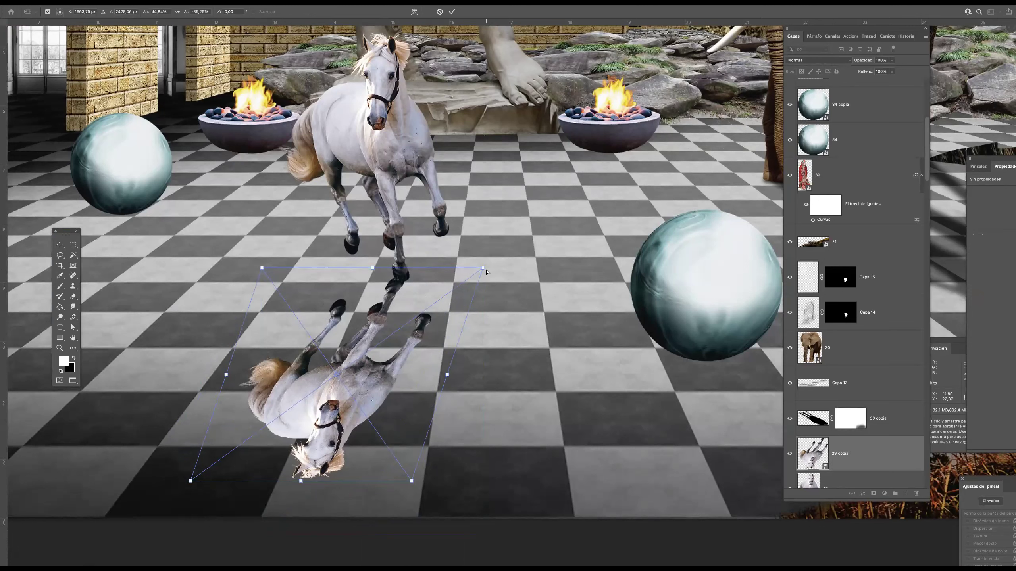
- Distort the flipped horse copy by its corners so it slants across the floor beneath the horse, and apply the transformation
drag(485, 270, 471, 270)
drag(377, 357, 384, 361)
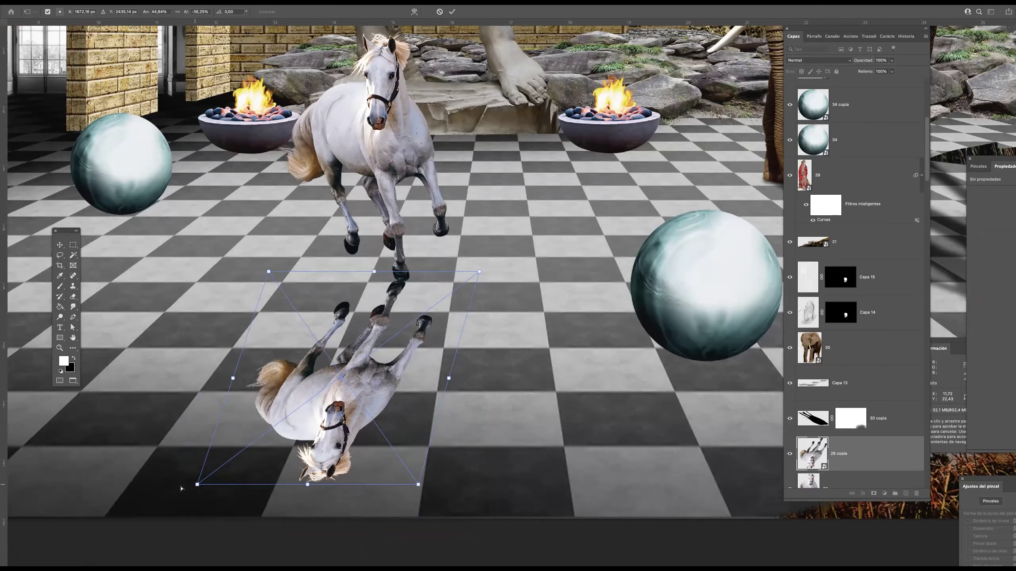
drag(197, 484, 154, 491)
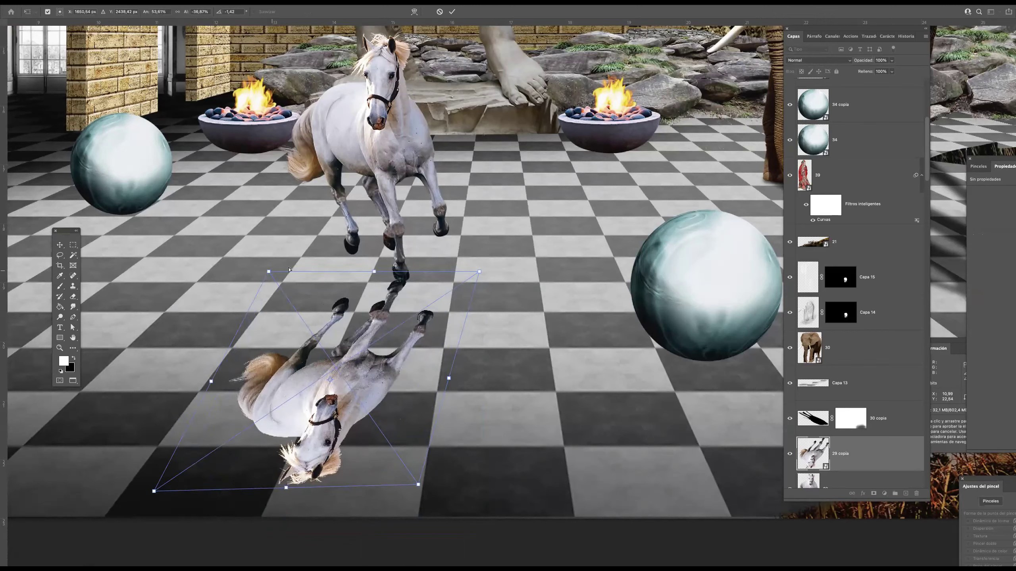
drag(269, 272, 295, 271)
drag(466, 285, 472, 268)
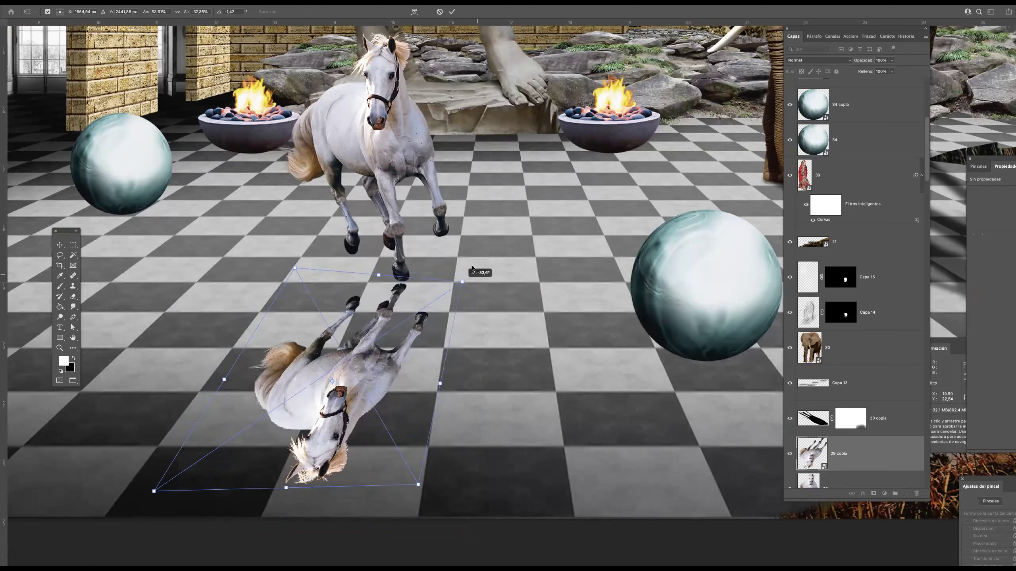
key(Return)
- Rasterize the flipped horse layer 29 copia
right_click(818, 451)
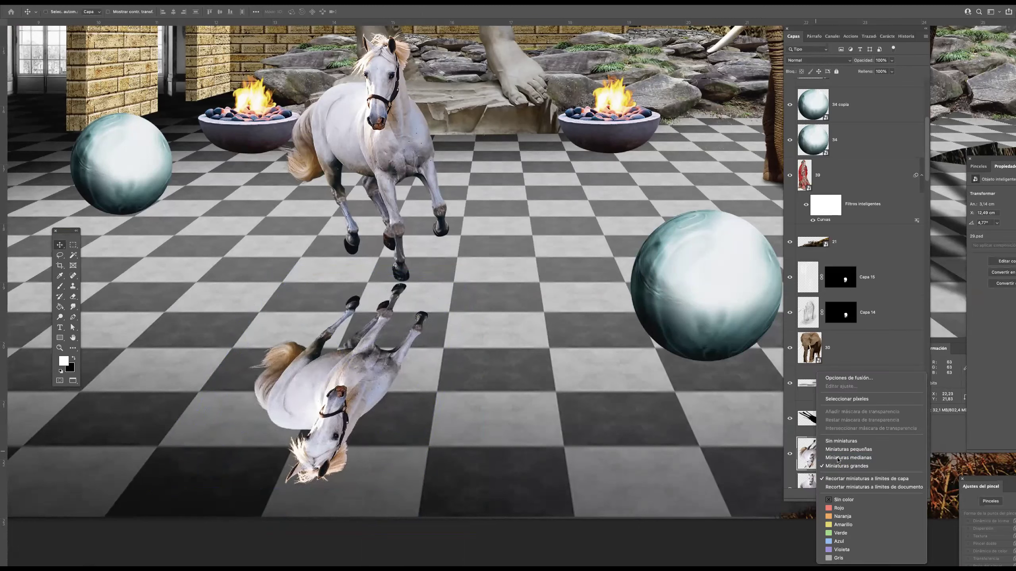
click(739, 438)
right_click(846, 451)
click(877, 328)
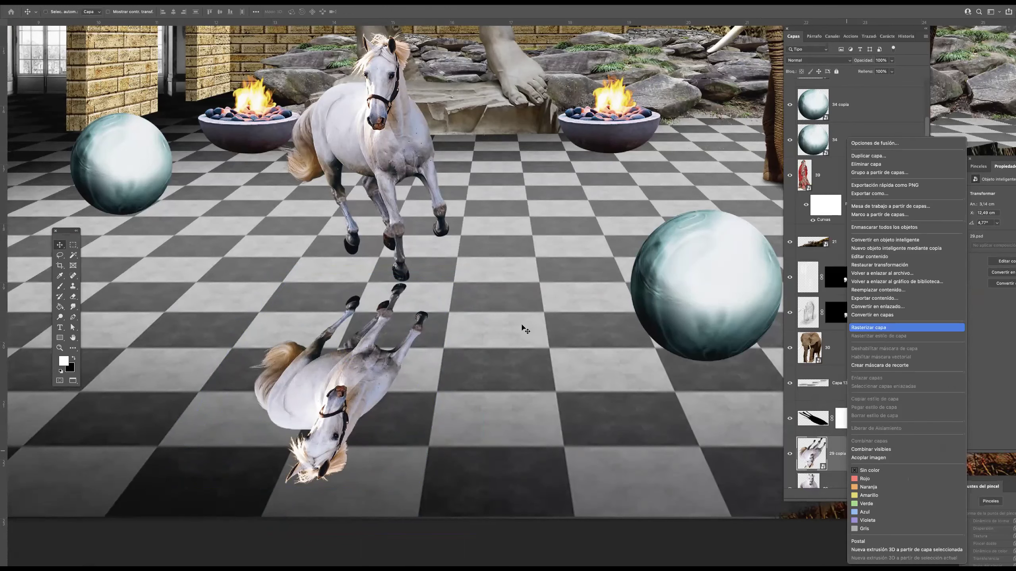
key(Return)
- Fill the flipped horse with Color frontal at 100% opacity, preserving transparency, and invert it to black
click(96, 2)
click(111, 121)
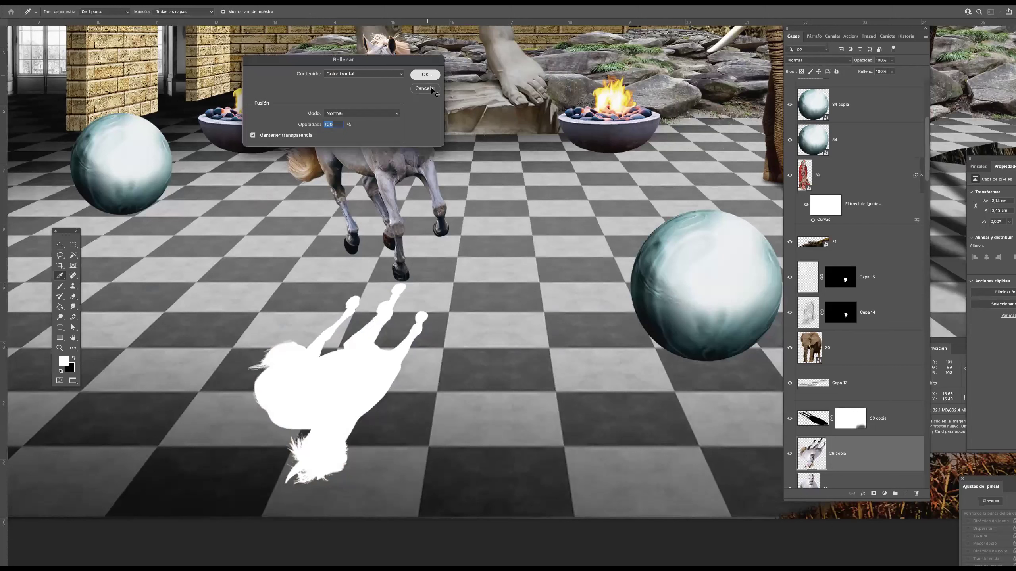
click(427, 76)
key(super+i)
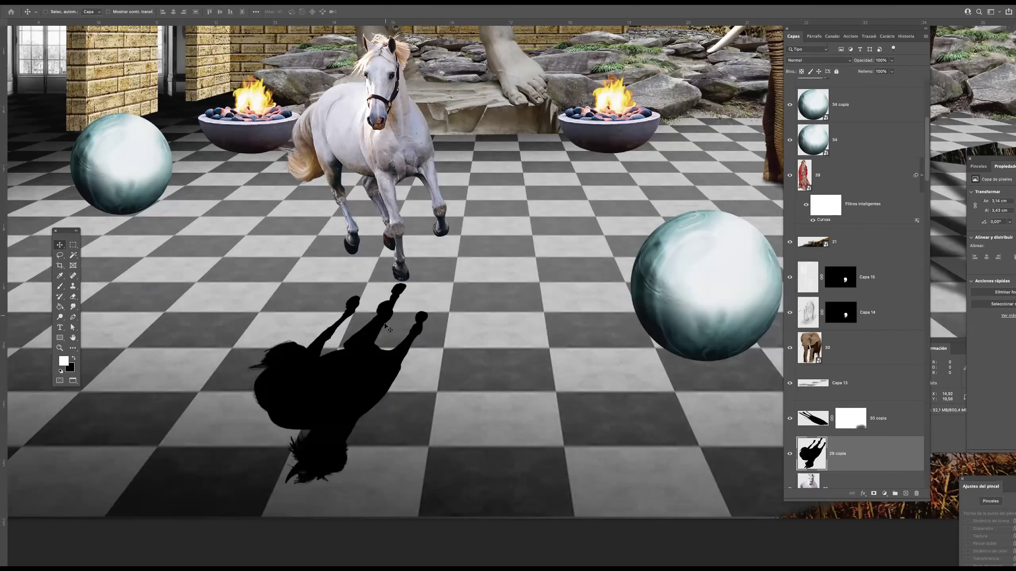
- Move the black shadow up to the front hoof and warp its hind-leg part so it reaches the horse's rear hoof
drag(385, 325, 384, 317)
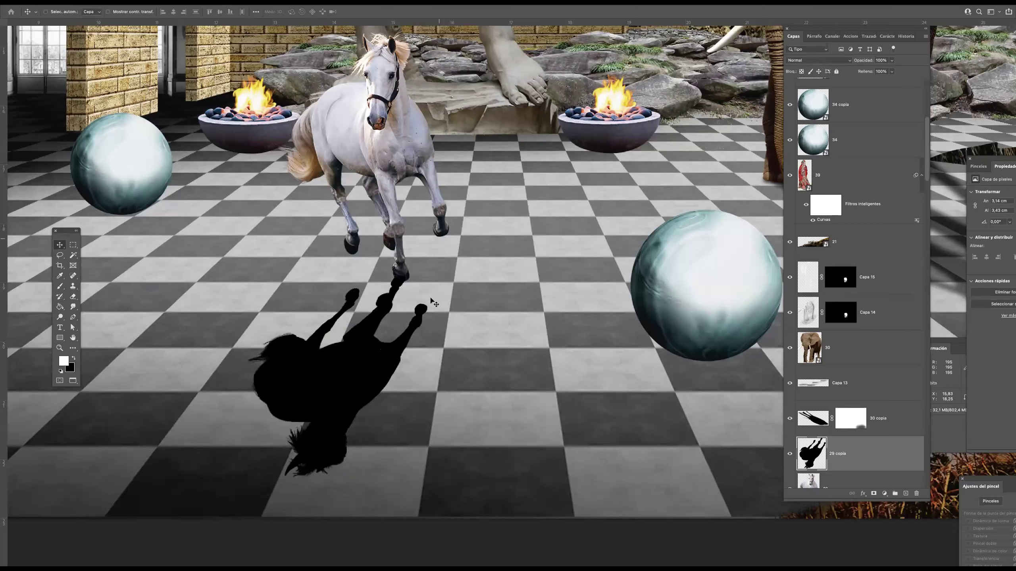
key(l)
drag(249, 295, 368, 304)
key(ctrl+t)
right_click(331, 287)
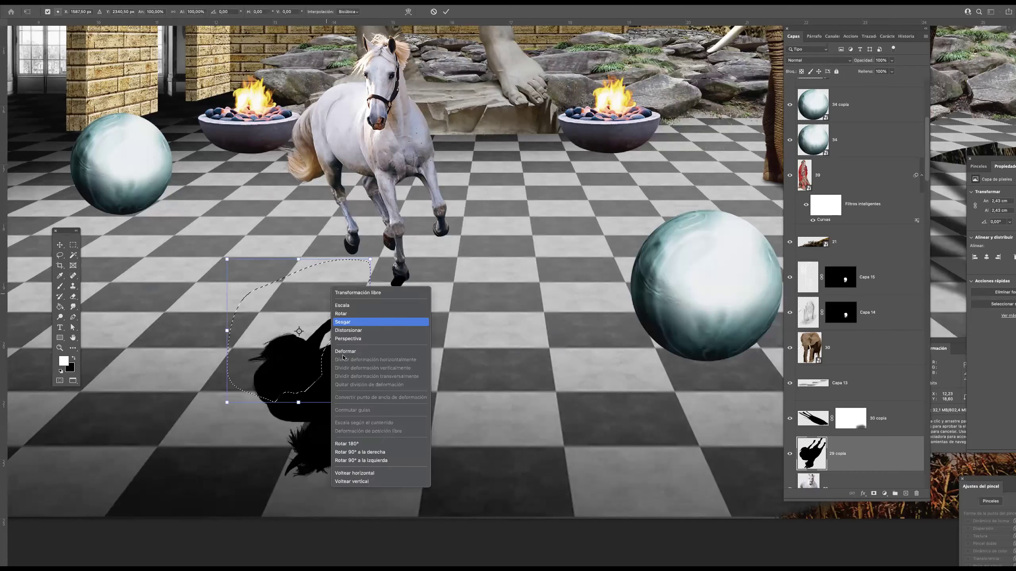
click(347, 352)
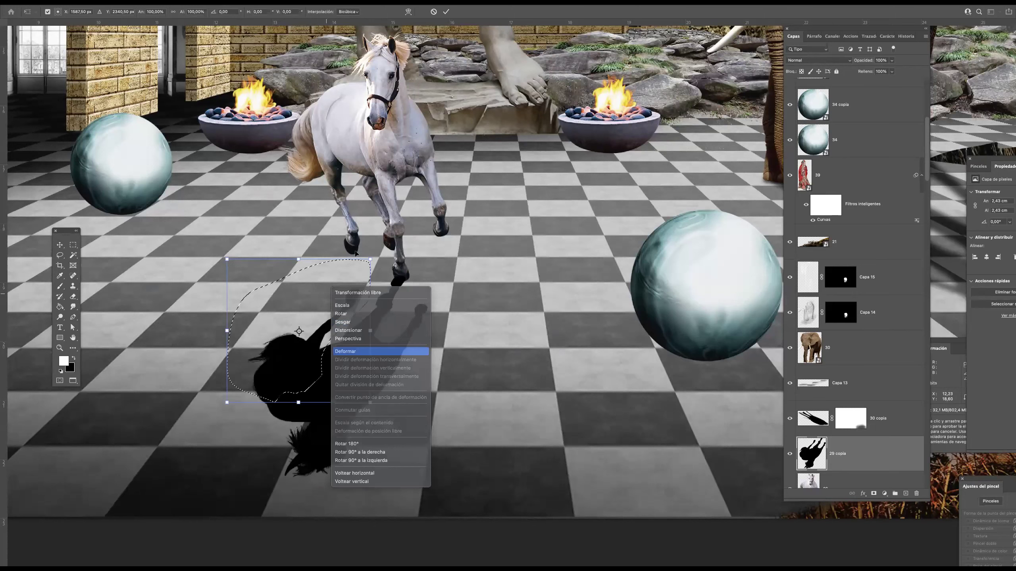
drag(358, 280, 356, 240)
drag(260, 349, 254, 346)
key(Return)
drag(338, 371, 270, 346)
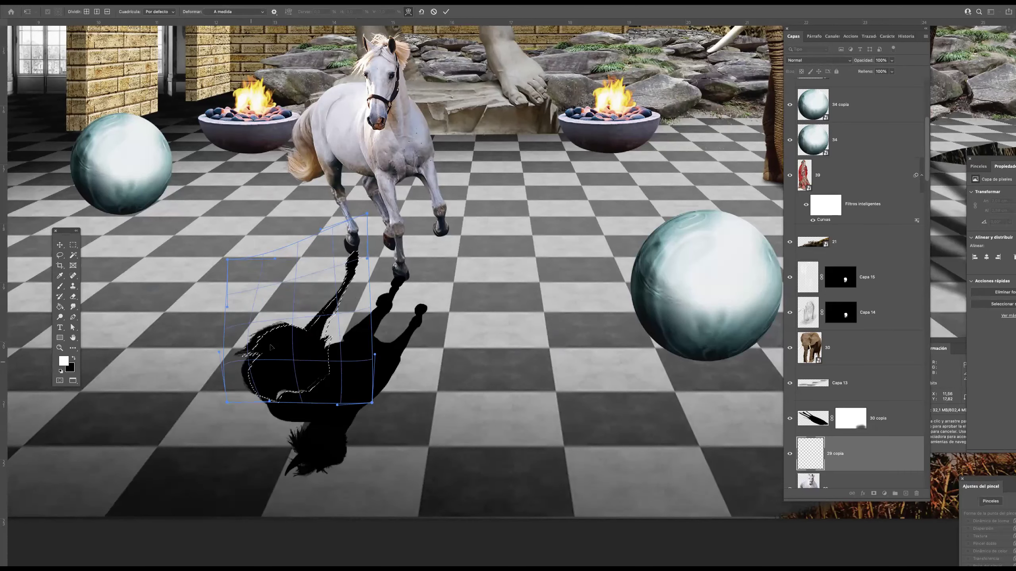
key(Return)
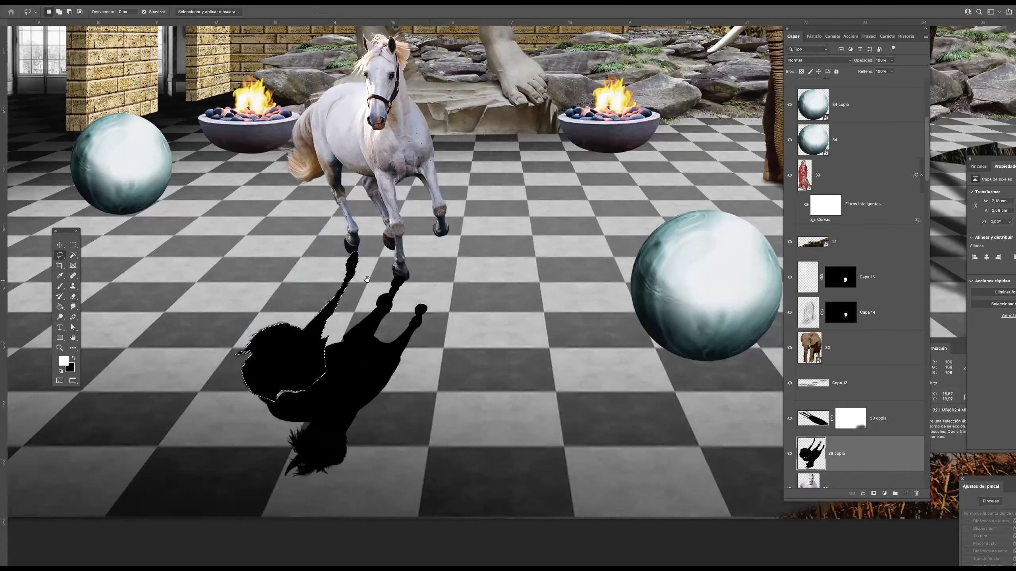
key(super+d)
- Outline one leg of the horse's shadow with the Lasso and copy it to a new layer
drag(343, 283, 377, 284)
mouse_move(348, 333)
mouse_down()
mouse_move(387, 223)
mouse_move(283, 334)
mouse_move(282, 367)
mouse_move(344, 363)
mouse_move(408, 302)
mouse_up()
key(ctrl+j)
key(v)
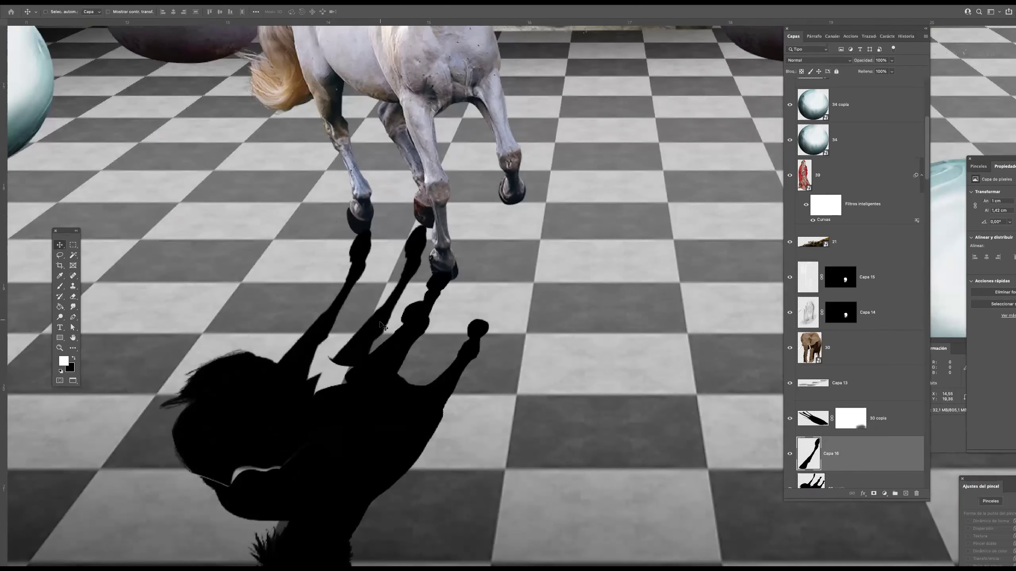
- Stretch and warp the copied leg shadow so it joins the second rear hoof to the body shadow
key(ctrl+t)
drag(353, 389, 352, 413)
right_click(374, 405)
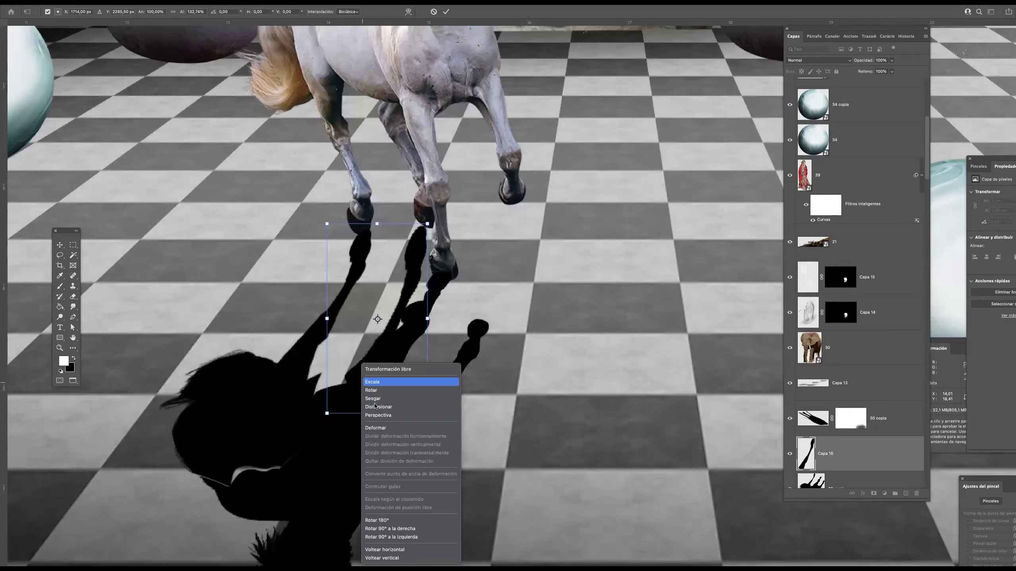
click(375, 428)
drag(326, 413, 275, 416)
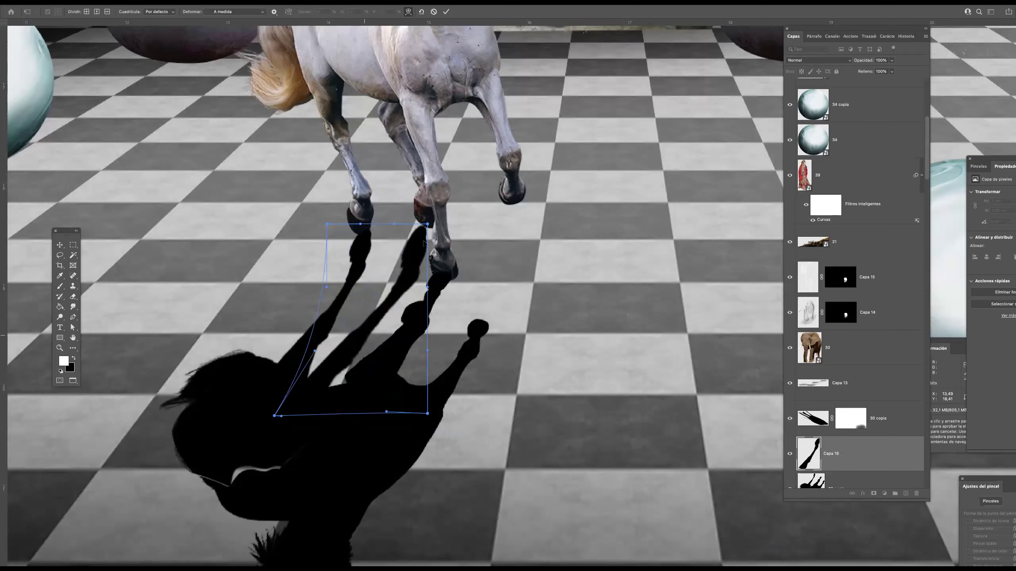
drag(427, 231, 434, 225)
key(Return)
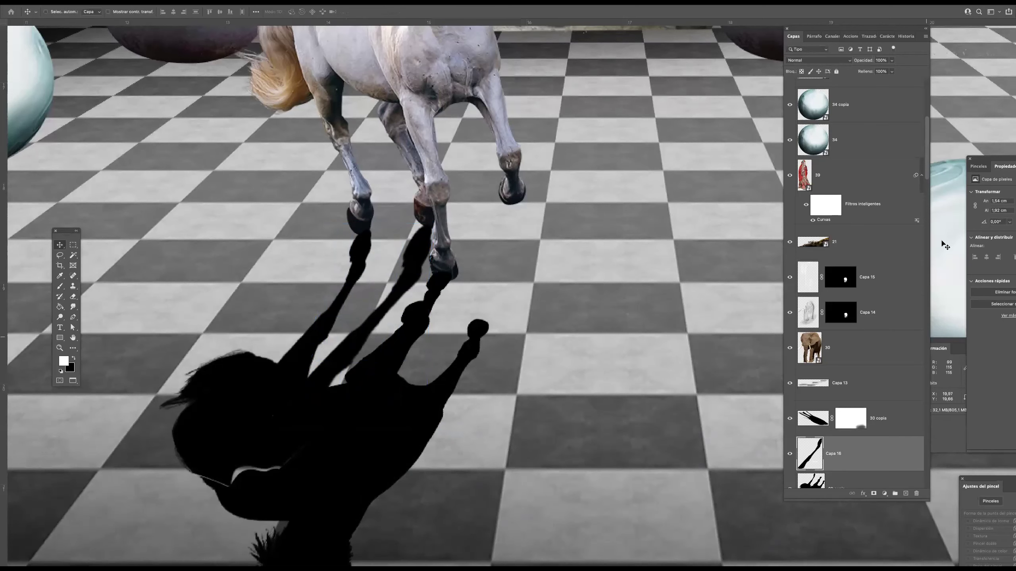
- Merge the layers Capa 16 and 29 copia, and ready a brush with black foreground for touching up the shadow
drag(927, 166, 927, 195)
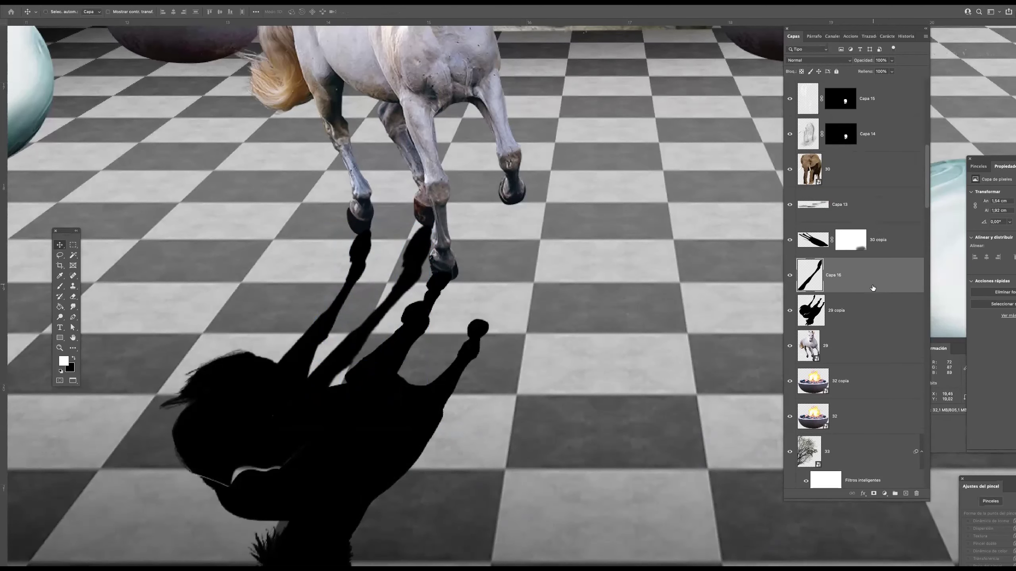
super+click(862, 317)
key(super+e)
scroll(382, 280, down, 1)
key(b)
key(x)
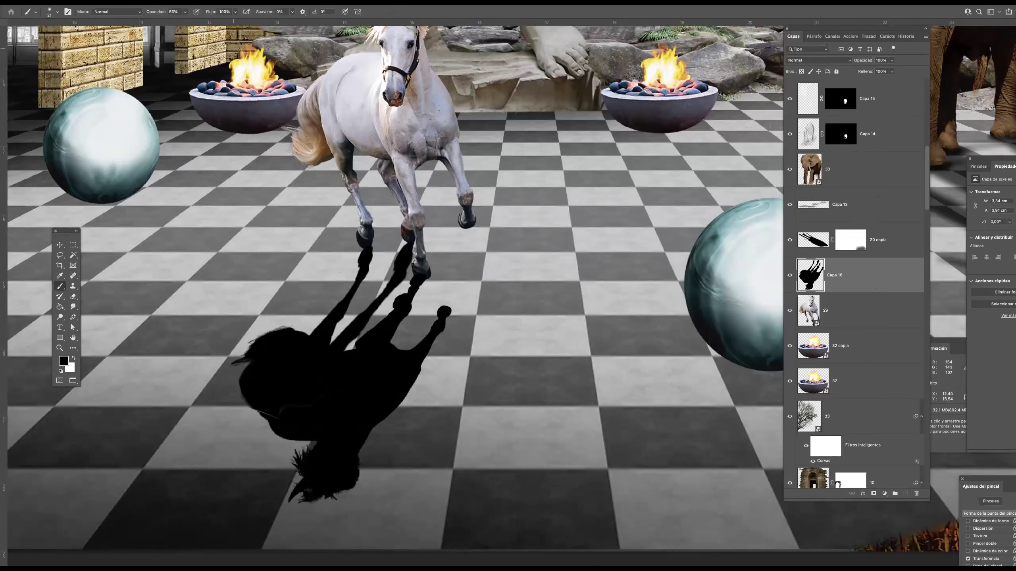
- Apply a Gaussian blur to the horse's shadow layer
click(216, 2)
mouse_move(223, 102)
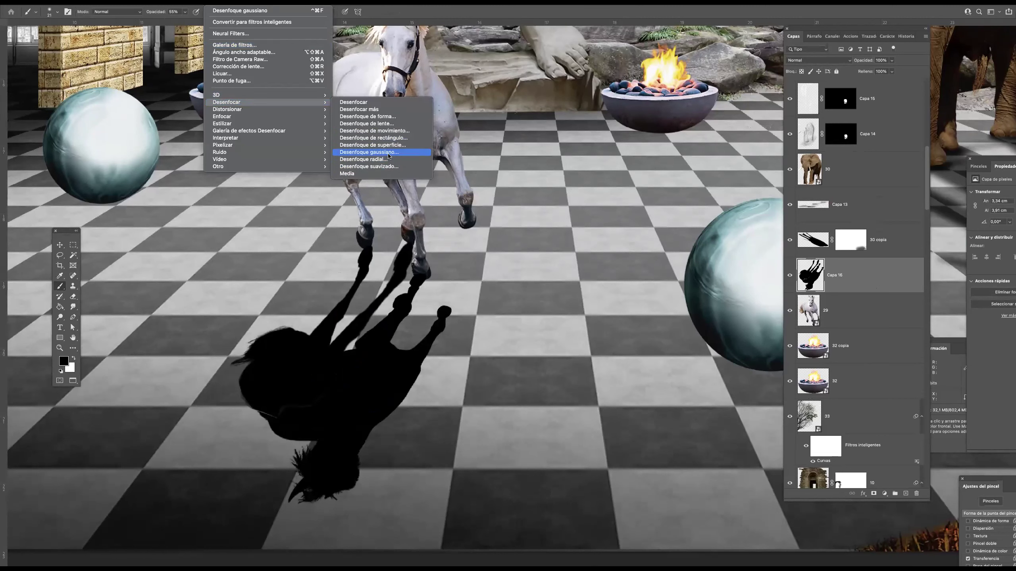
click(388, 156)
key(Return)
- Set the horse's shadow layer to the Multiplicar blend mode and lower its opacity to 53%
click(816, 60)
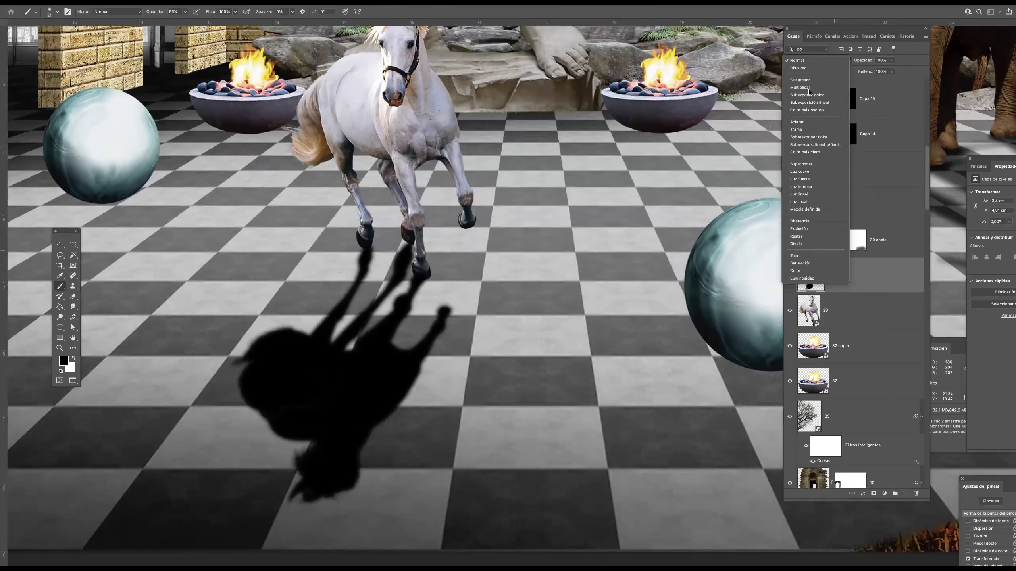
click(808, 93)
click(892, 60)
drag(893, 69, 874, 69)
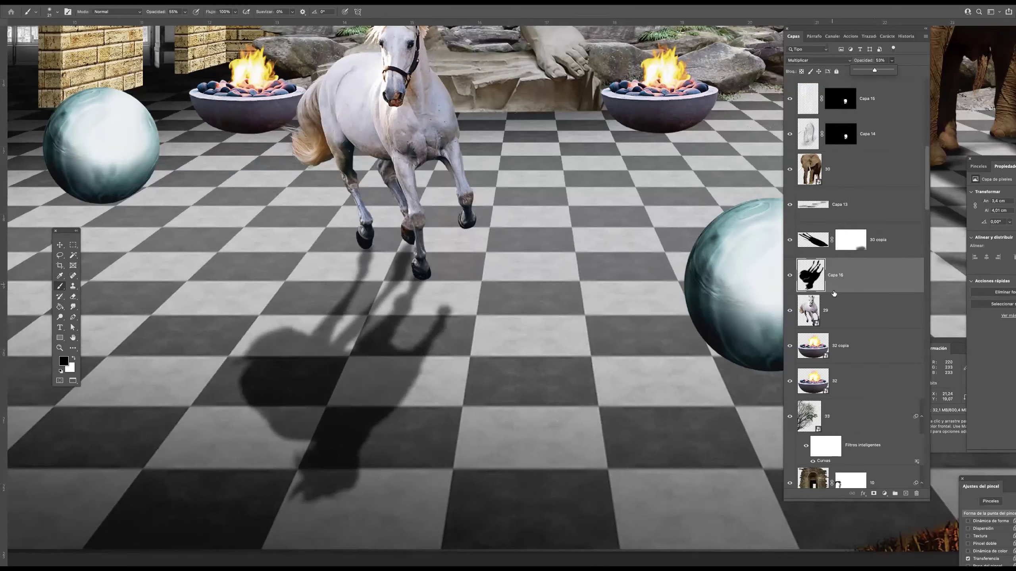
- Add a layer mask to the horse's shadow layer Capa 16 and fade the shadow's far end with a soft black brush
click(873, 494)
key(x)
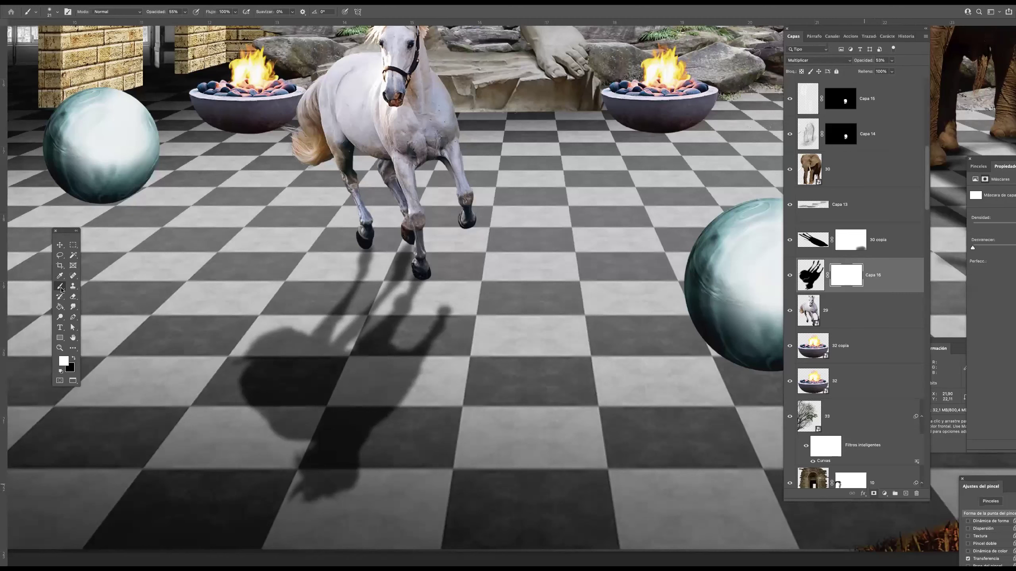
key(x)
key(super+j)
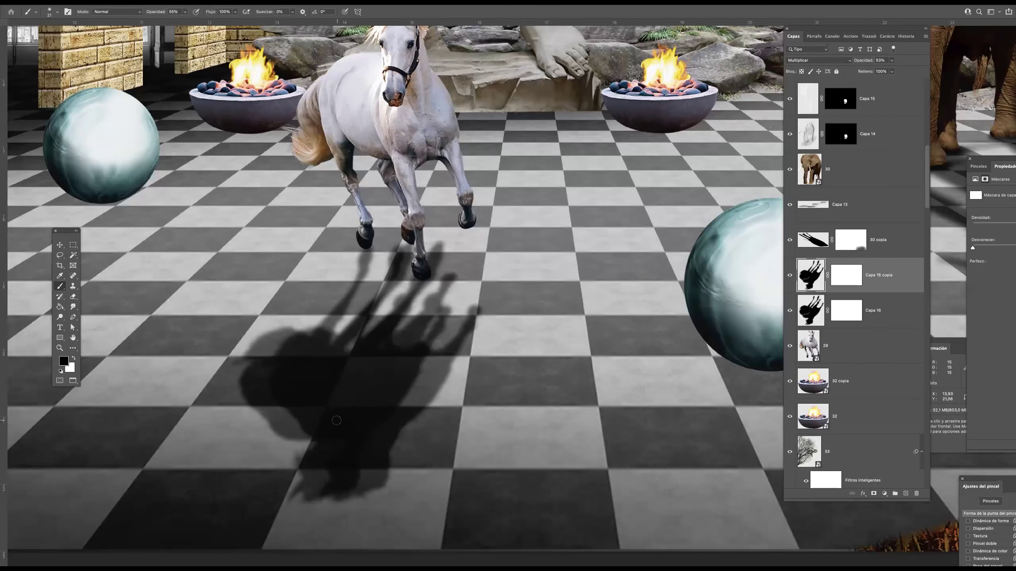
key(super+z)
mouse_move(343, 405)
mouse_down()
mouse_move(471, 430)
mouse_move(228, 465)
mouse_move(283, 451)
mouse_move(467, 460)
mouse_up()
key(super+z)
click(844, 277)
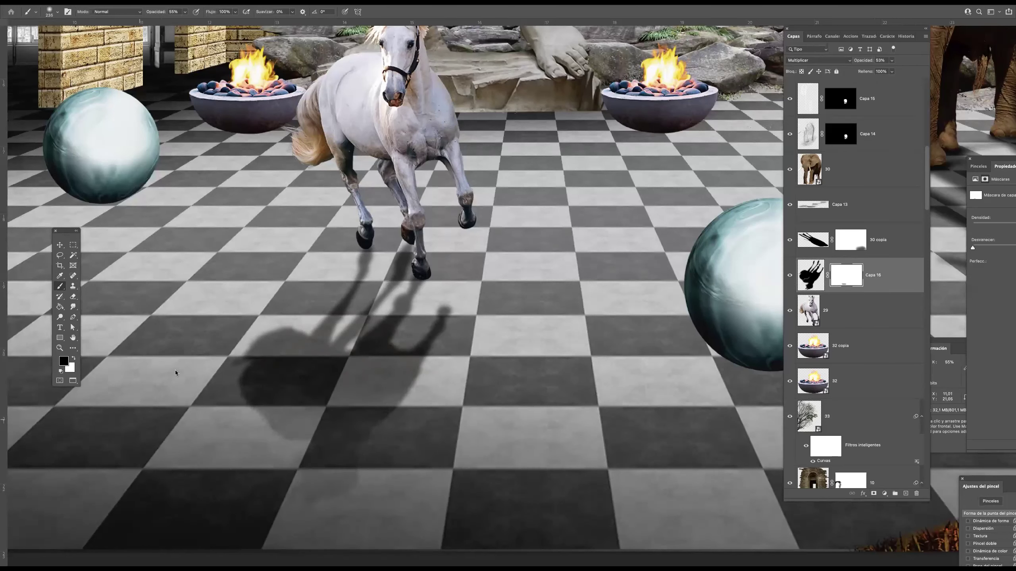
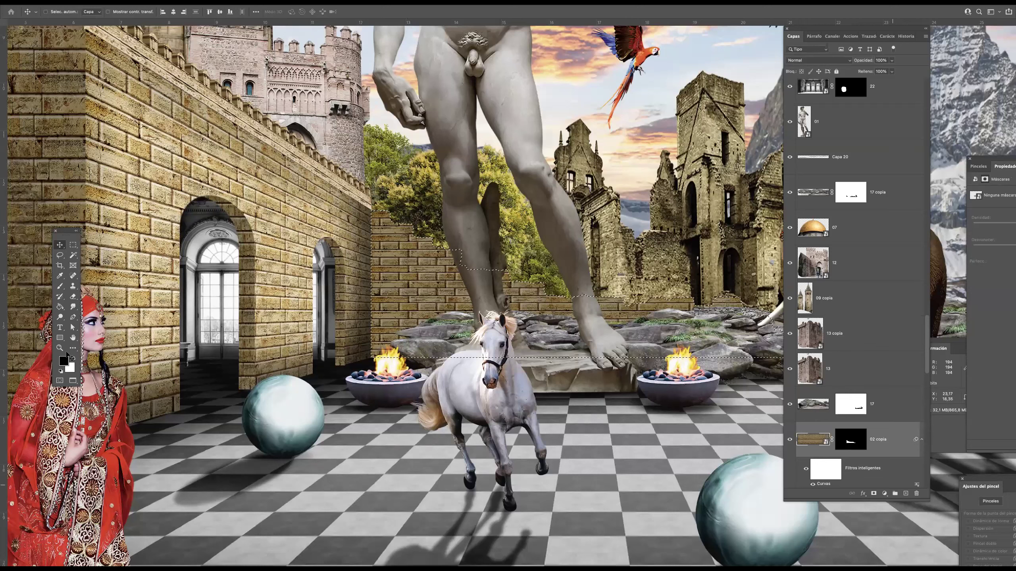
- Add a new layer above 02 copia, brush black shading along the base of the rear brick wall inside the selection, and deselect
click(905, 493)
click(60, 287)
mouse_move(355, 277)
mouse_down()
mouse_move(375, 370)
mouse_move(651, 371)
mouse_up()
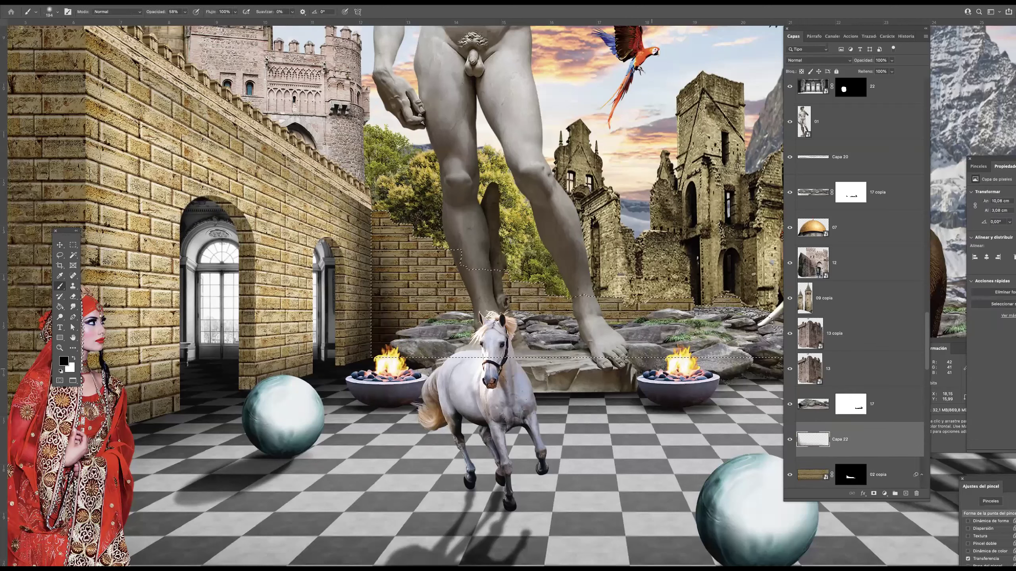
drag(533, 337, 760, 356)
key(super+d)
- Add a new layer above 09 copia with a mask limited to the outline of the two castle towers
alt+click(487, 192)
key(Tab)
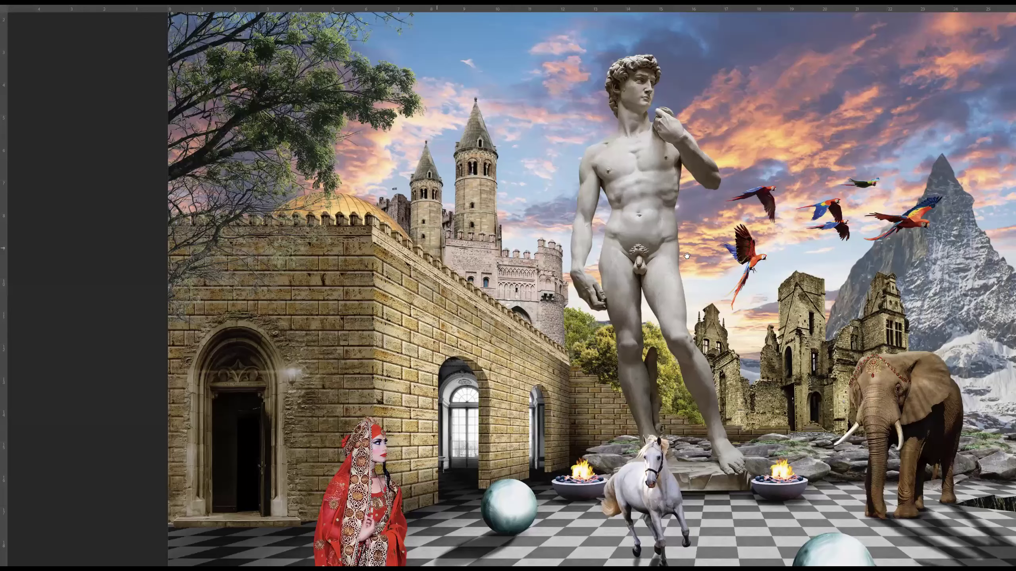
key(Tab)
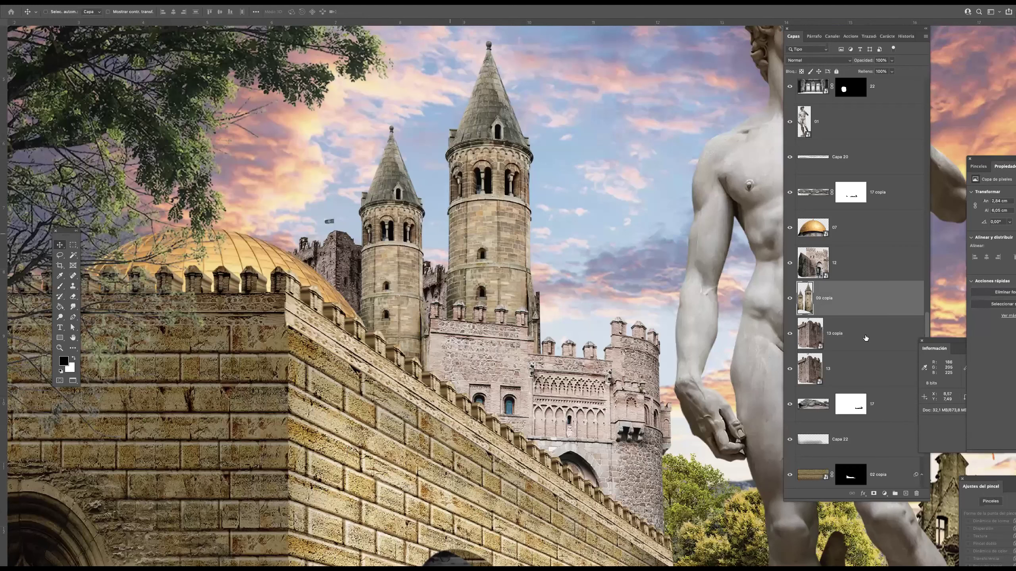
click(874, 493)
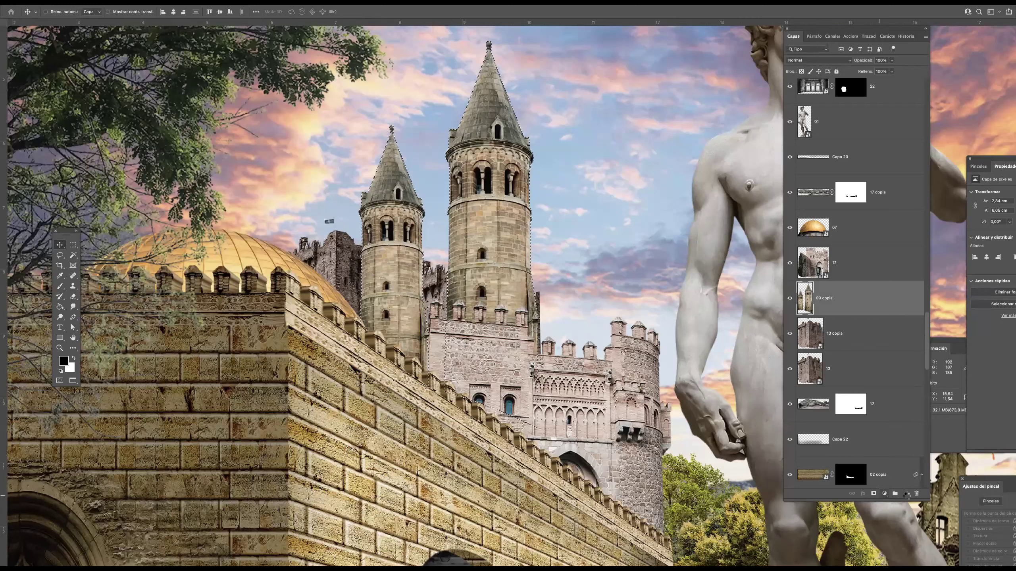
click(905, 493)
click(803, 309)
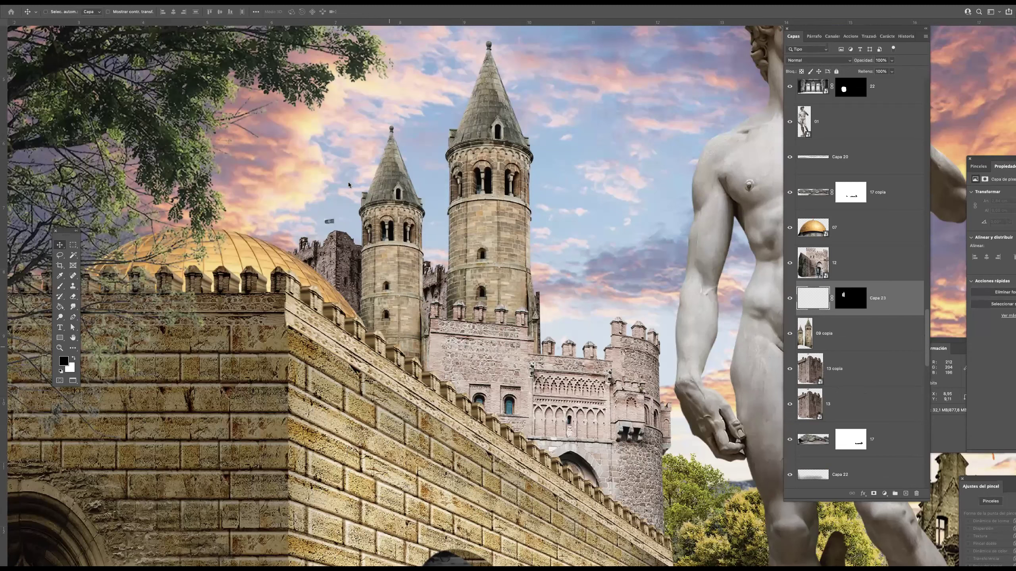
- Paint black shading down the left sides of the two pointed towers with a soft brush
key(b)
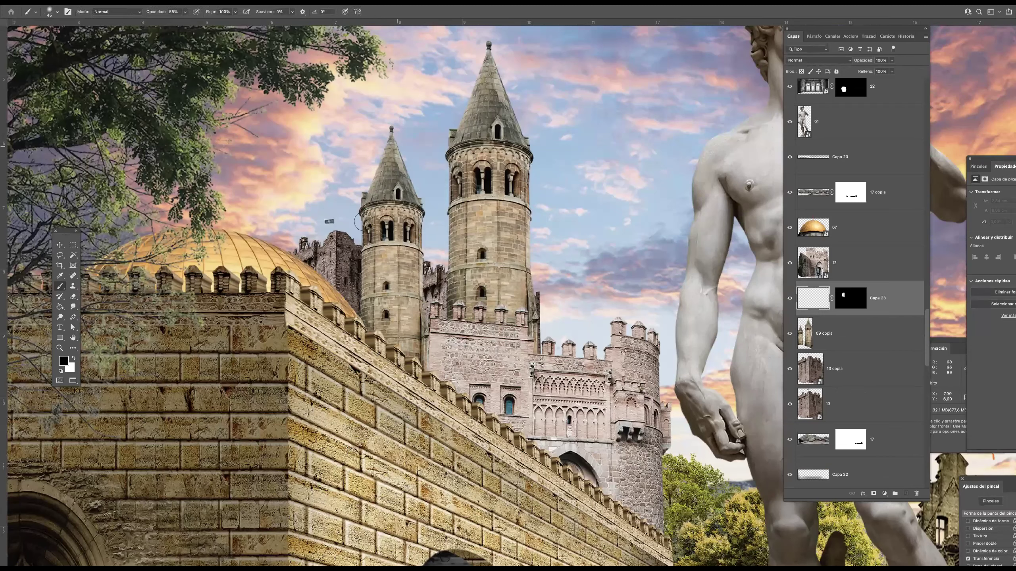
drag(391, 145, 343, 277)
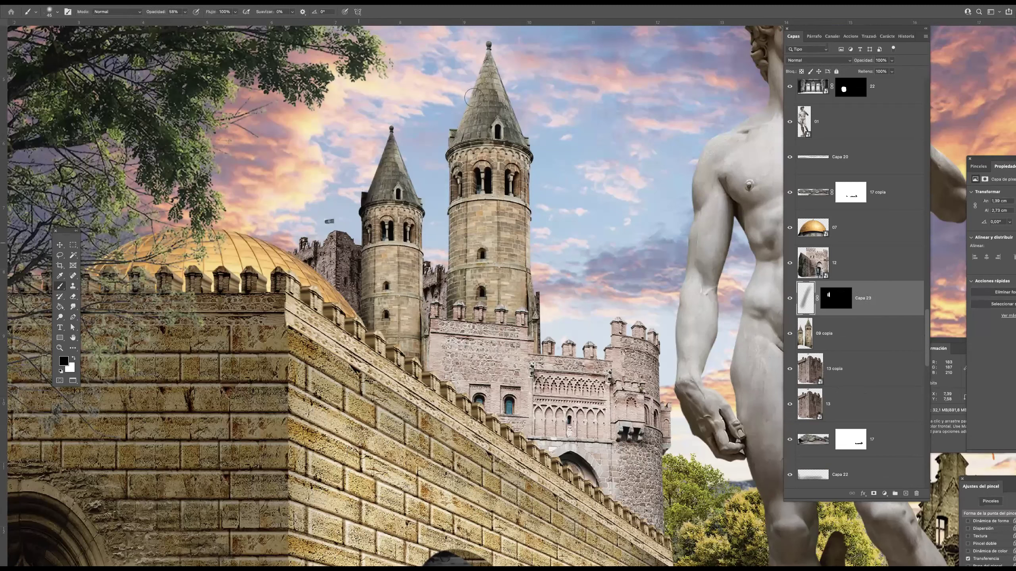
drag(484, 61, 449, 168)
mouse_move(454, 206)
mouse_down()
mouse_move(442, 228)
mouse_move(446, 147)
mouse_up()
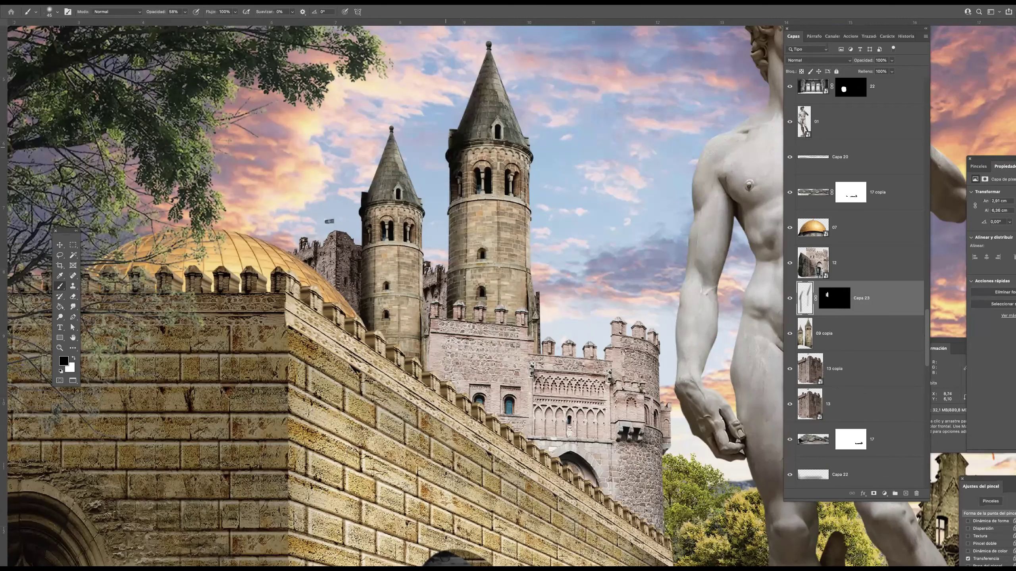
- Set the towers' shading layer Capa 23 to the Multiplicar blend mode and lower its opacity to about 76%
click(822, 62)
click(804, 91)
scroll(404, 284, down, 5)
click(892, 61)
drag(894, 70, 884, 69)
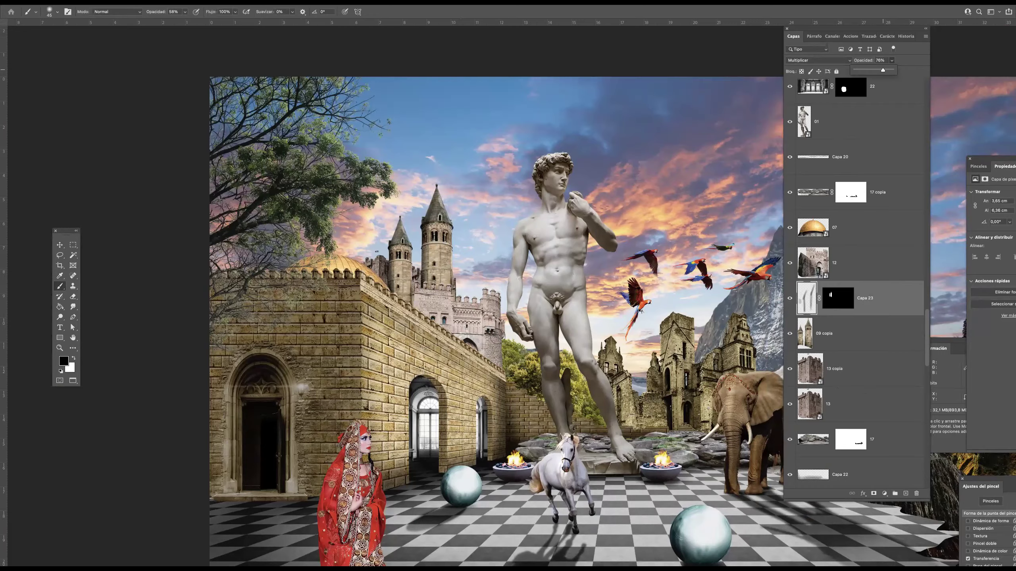
- Darken the pink castle on layer 12 with a Curves adjustment, mapping input 90 to output 72
scroll(497, 338, up, 4)
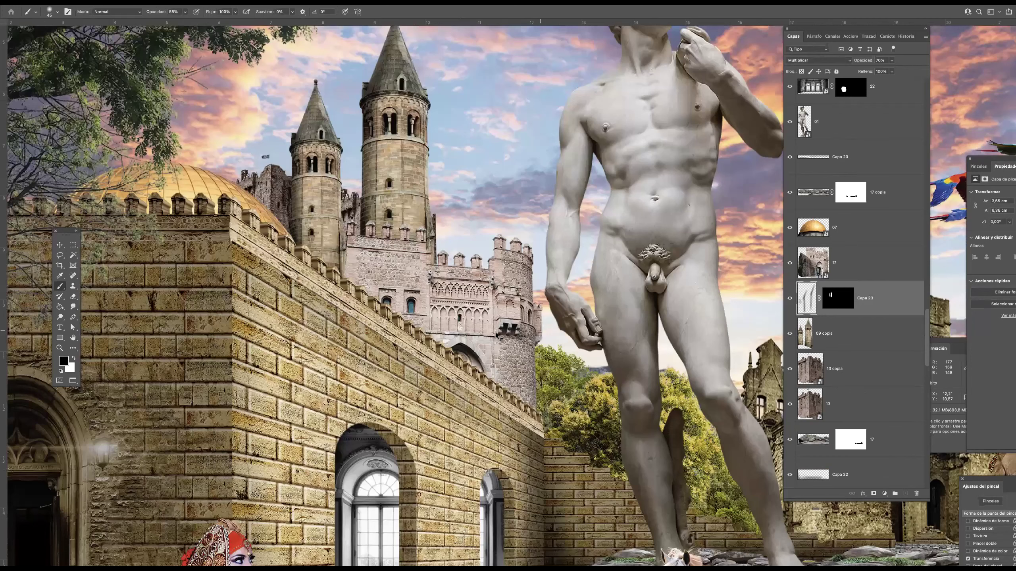
click(803, 263)
key(v)
key(ctrl+m)
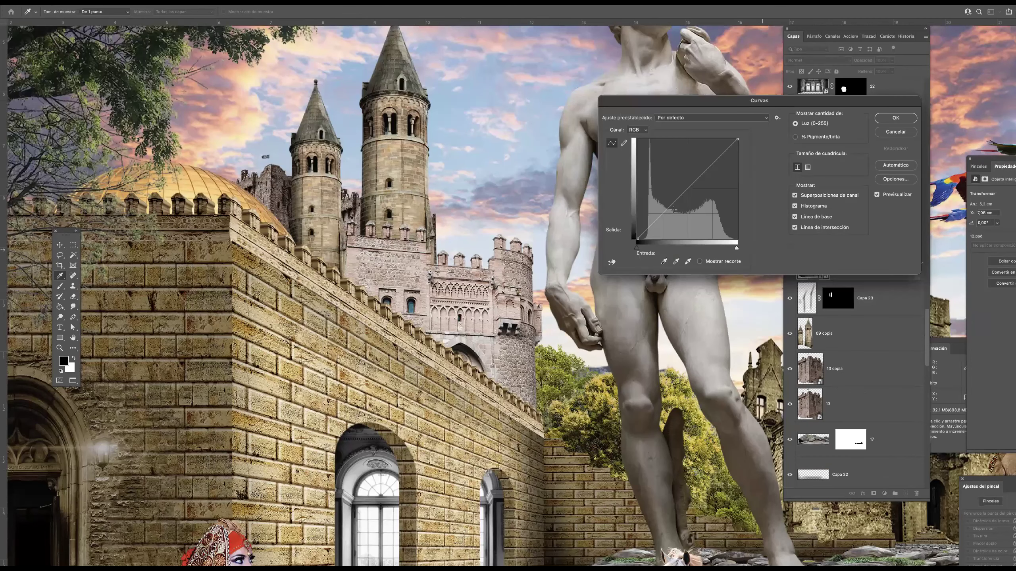
drag(675, 215, 676, 218)
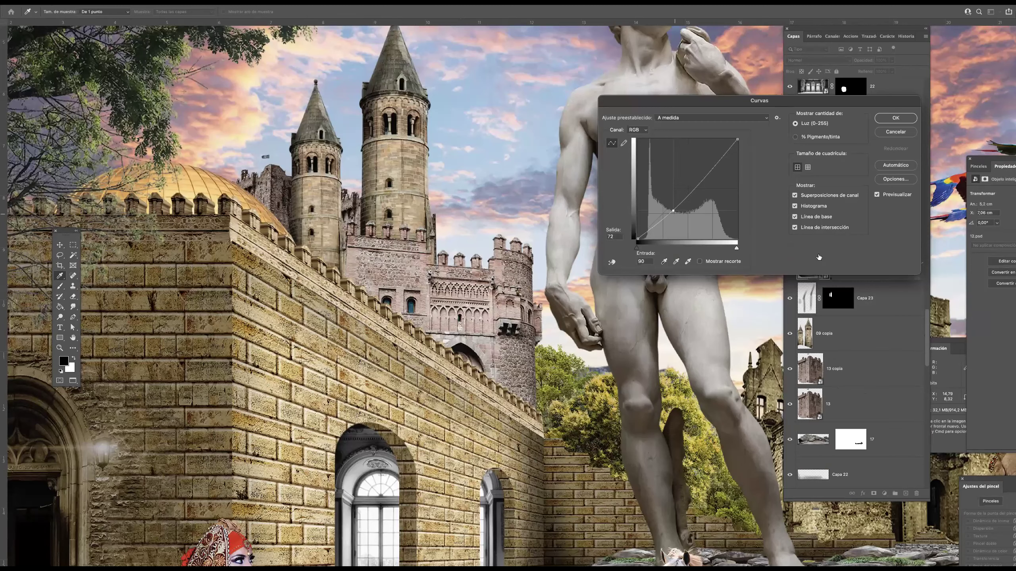
key(Return)
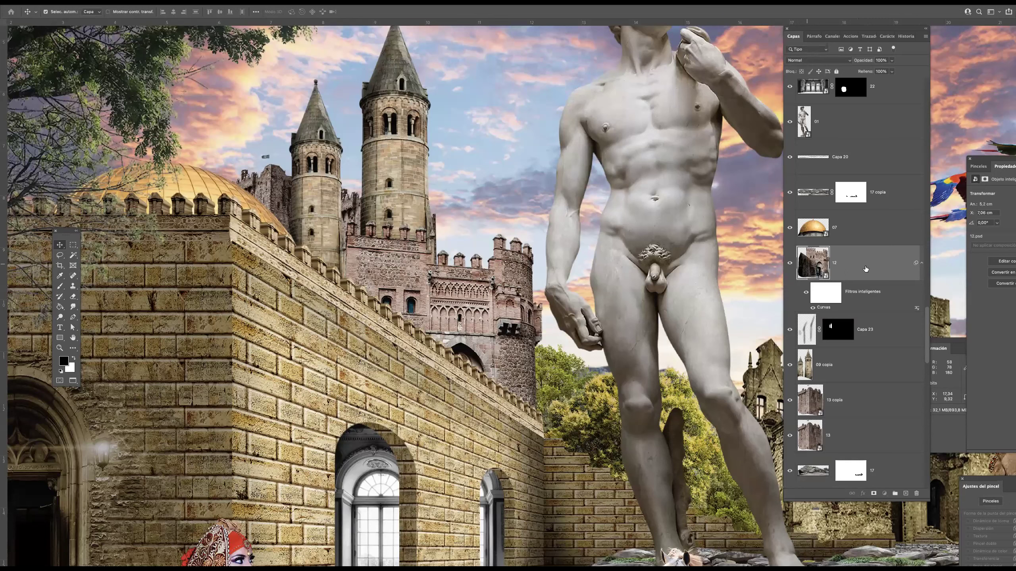
- Add a new layer masked to the pink castle's outline and brush soft black shading over its walls and round tower
click(905, 494)
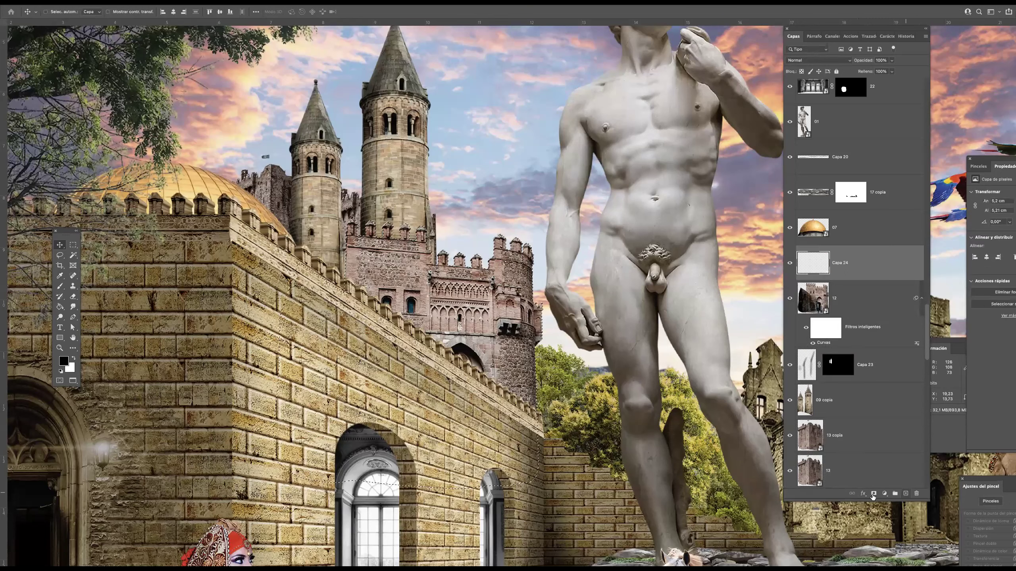
click(873, 493)
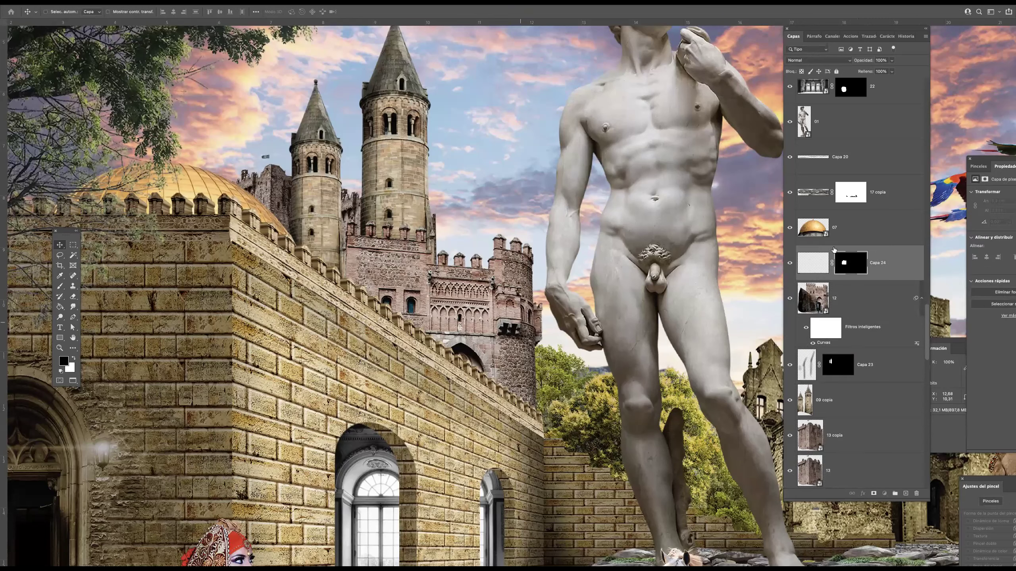
click(812, 266)
key(b)
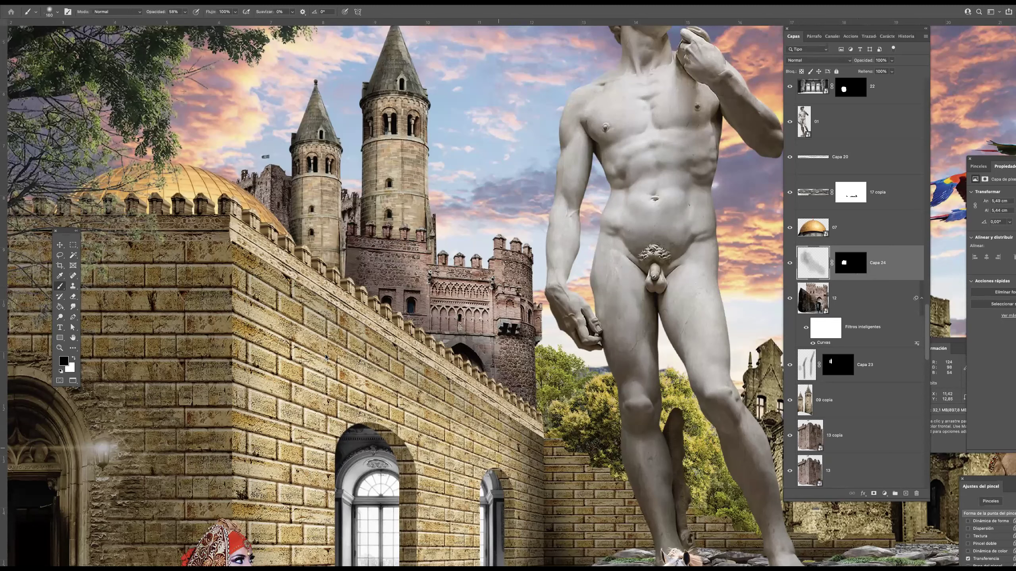
mouse_move(499, 272)
mouse_down()
mouse_move(490, 263)
mouse_move(494, 277)
mouse_up()
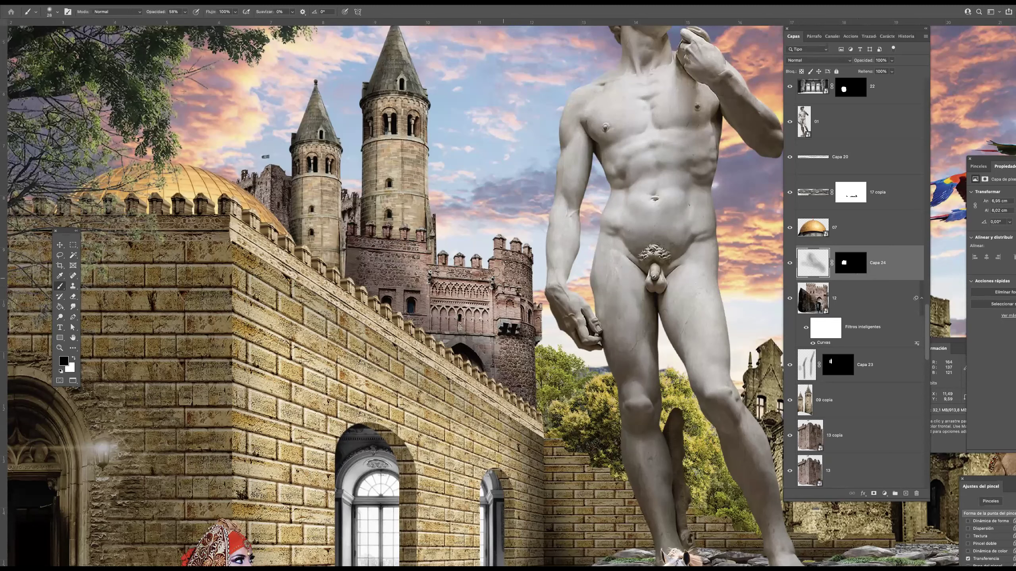
key(bracketleft)
- Set the castle's shading layer Capa 24 to the Multiplicar blend mode, lower its opacity, and check the whole composition
click(818, 60)
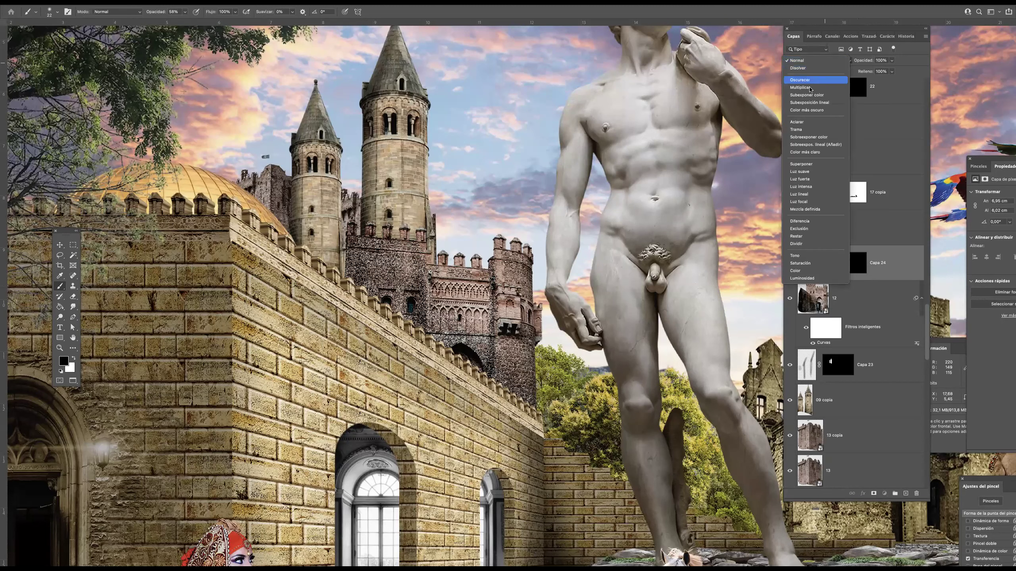
click(810, 88)
click(892, 61)
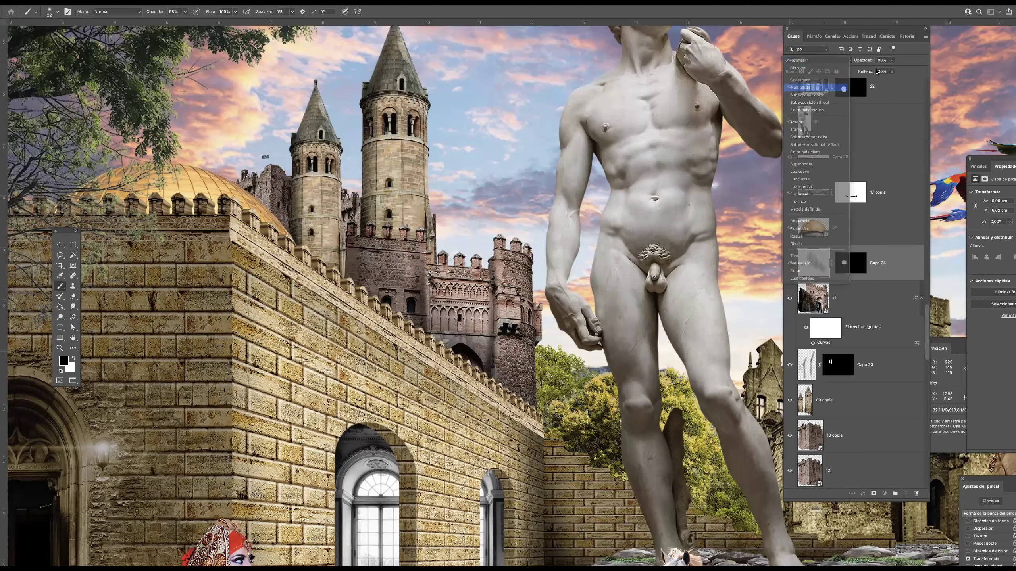
drag(882, 68, 875, 70)
scroll(456, 322, down, 2)
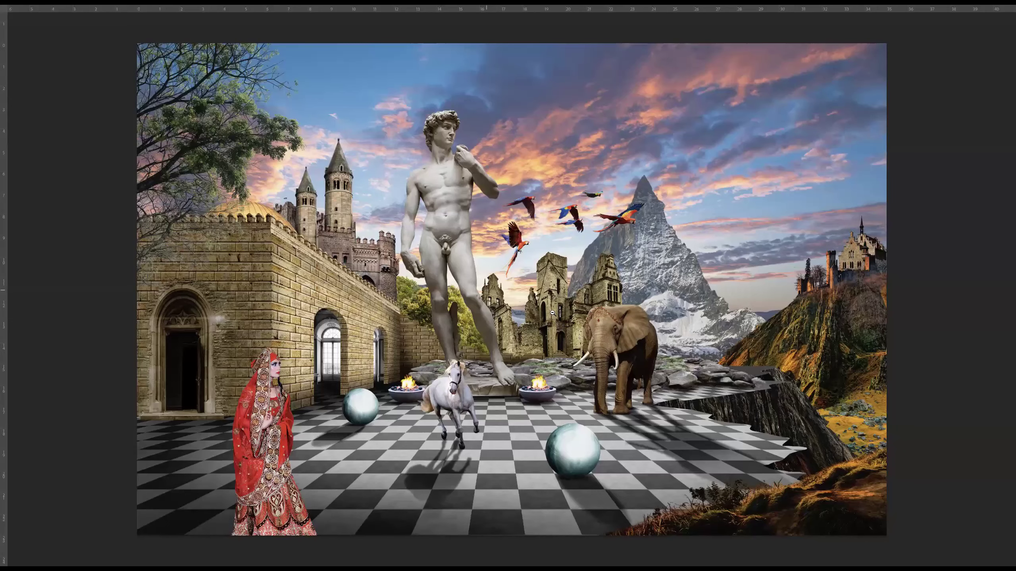
scroll(555, 314, up, 1)
alt+click(558, 316)
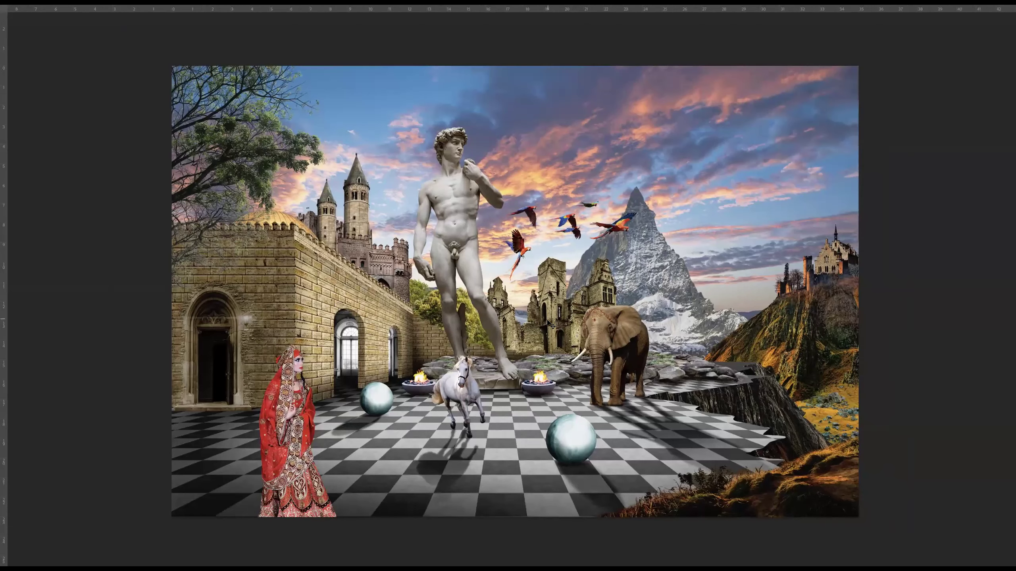
- Add a new layer above the floor layer 03 copia 41 and brush black shading onto the floor beside the doorway wall
scroll(216, 416, up, 3)
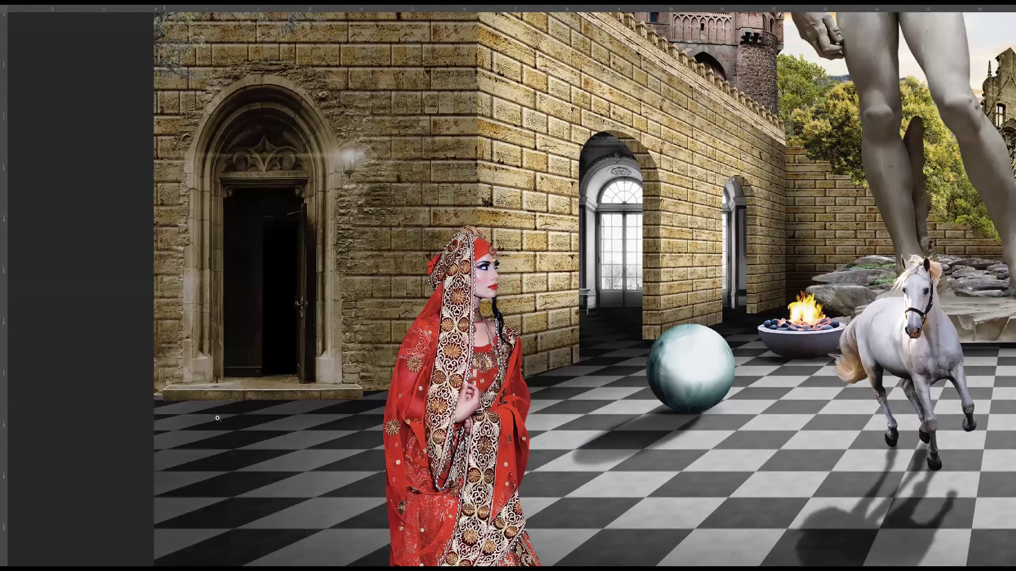
key(Tab)
super+click(333, 448)
ctrl+click(902, 503)
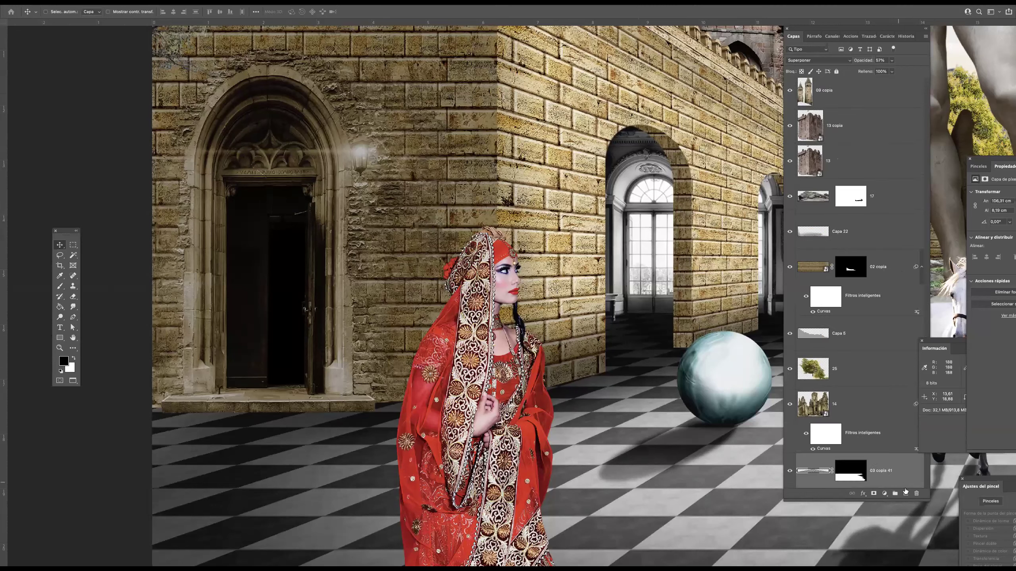
click(907, 496)
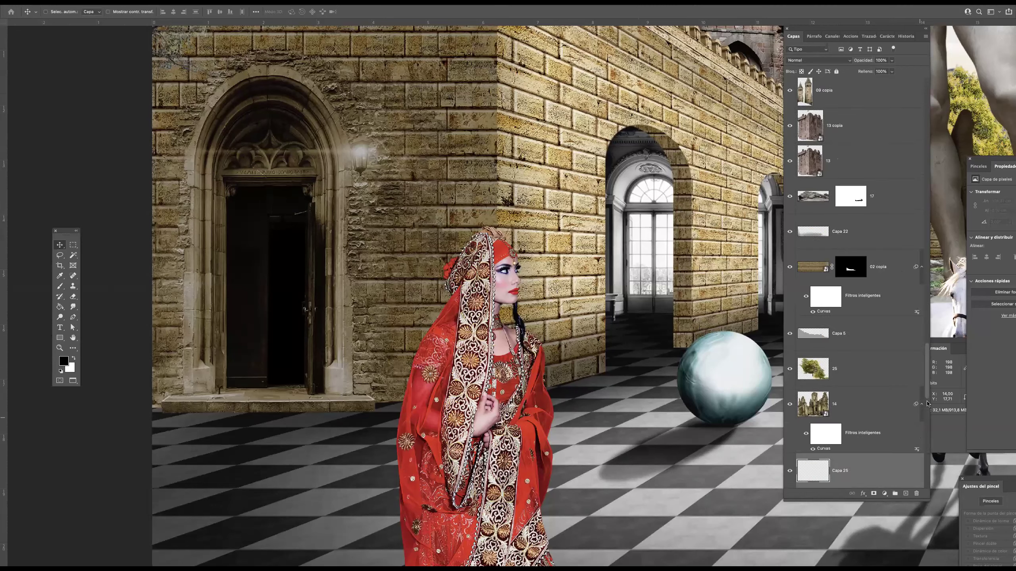
click(60, 286)
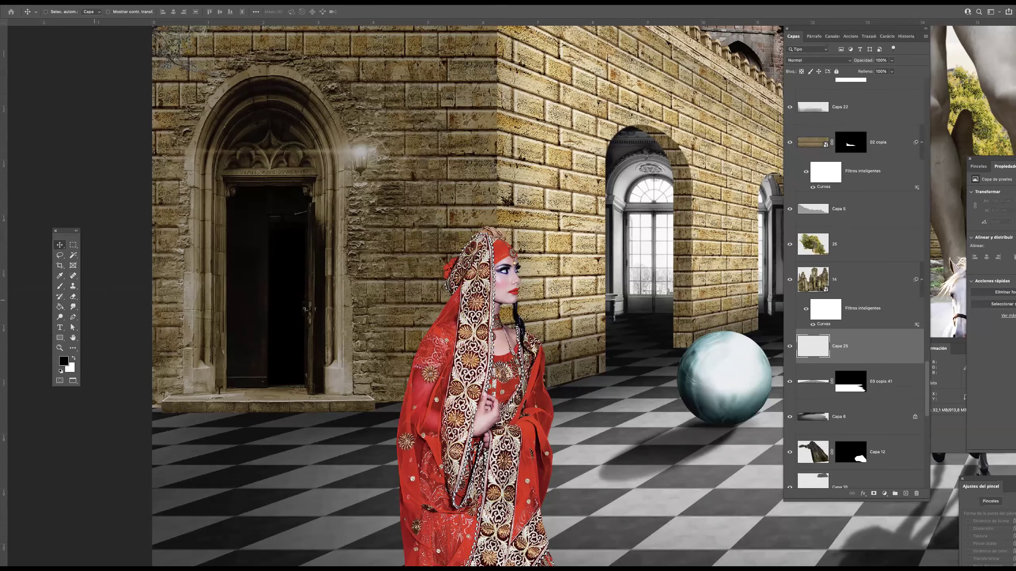
key(Tab)
mouse_move(411, 385)
mouse_down()
mouse_move(132, 448)
mouse_move(105, 415)
mouse_move(324, 401)
mouse_move(329, 419)
mouse_up()
mouse_move(75, 486)
mouse_down()
mouse_move(277, 427)
mouse_move(83, 470)
mouse_move(134, 432)
mouse_up()
- Lower the opacity of the floor shading layer beside the doorway wall
scroll(361, 316, down, 2)
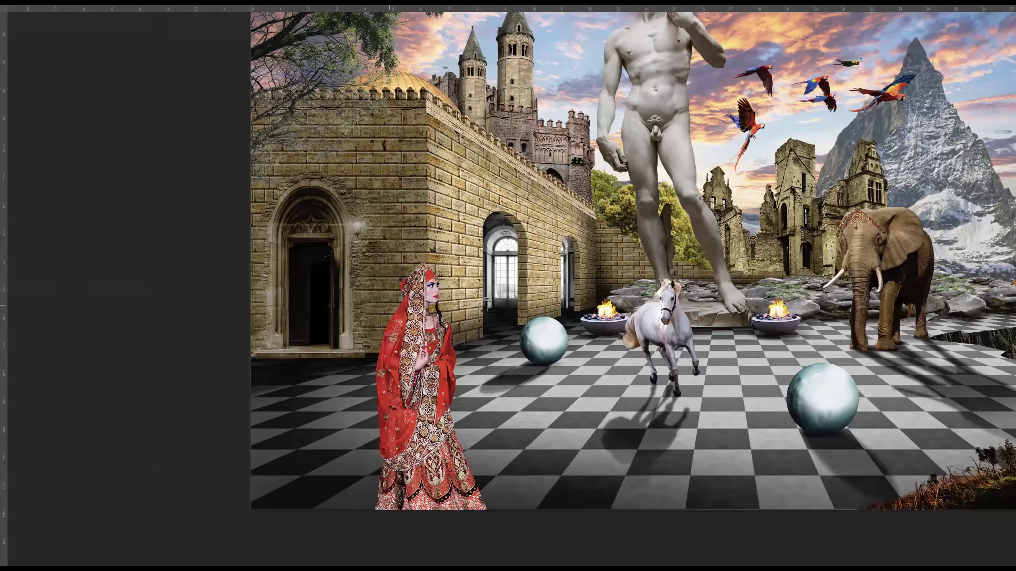
key(Tab)
click(891, 60)
drag(879, 73, 875, 73)
- Add a new layer above the woman in red, mask it to her outline, and ready the brush for shading her dress
key(v)
super+click(198, 416)
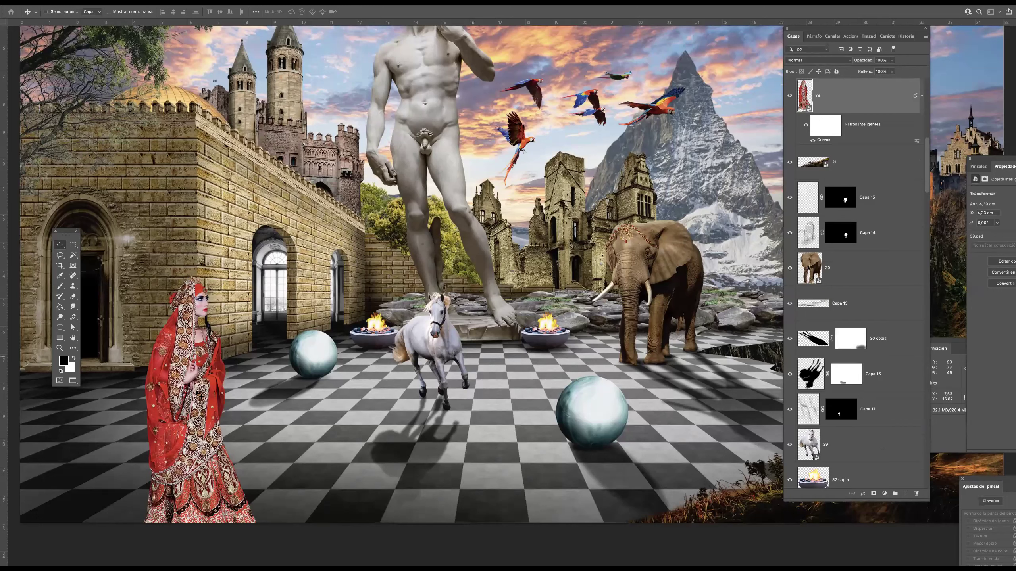
super+click(804, 98)
click(906, 494)
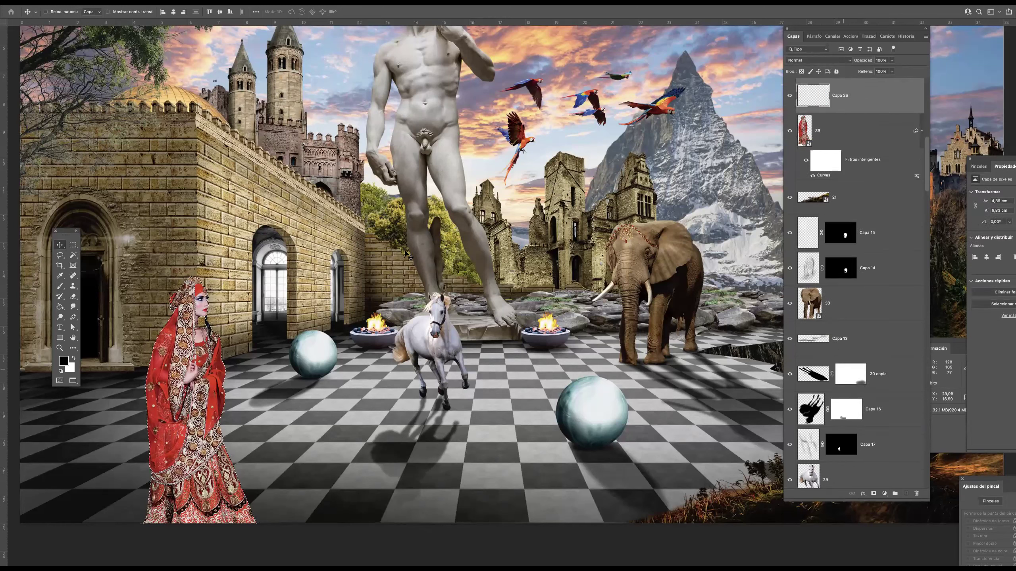
click(60, 286)
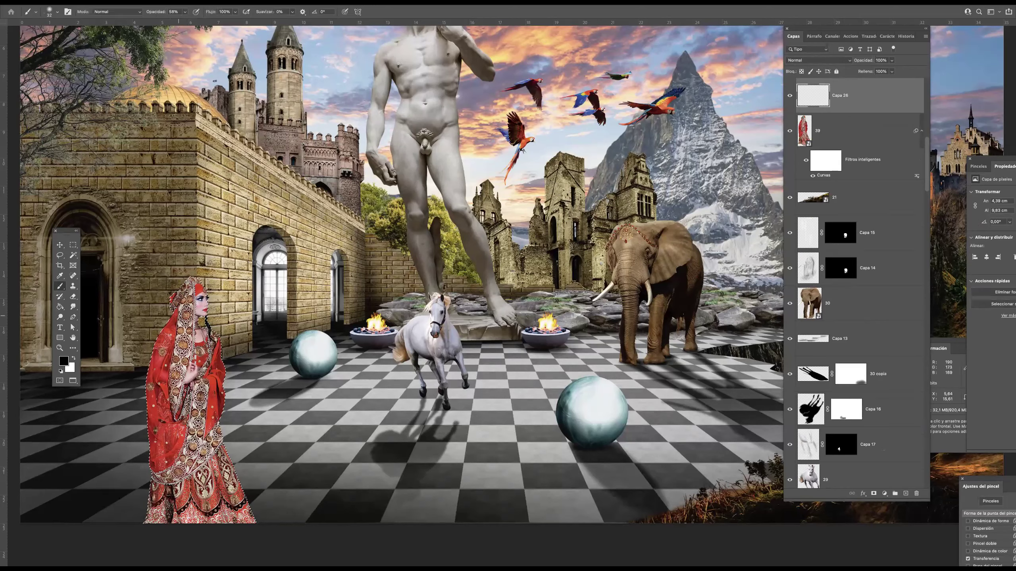
scroll(186, 301, up, 2)
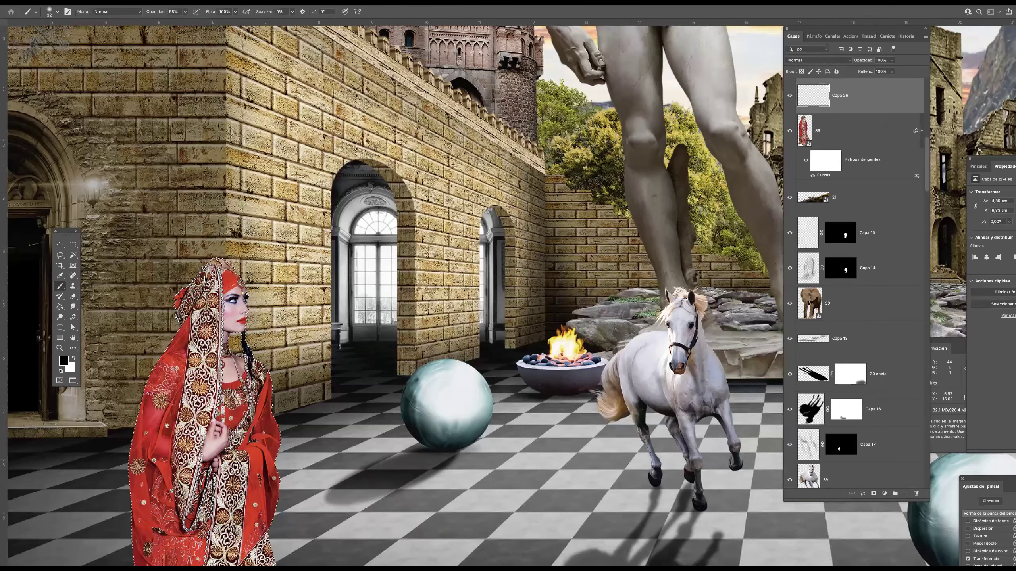
click(873, 493)
click(815, 98)
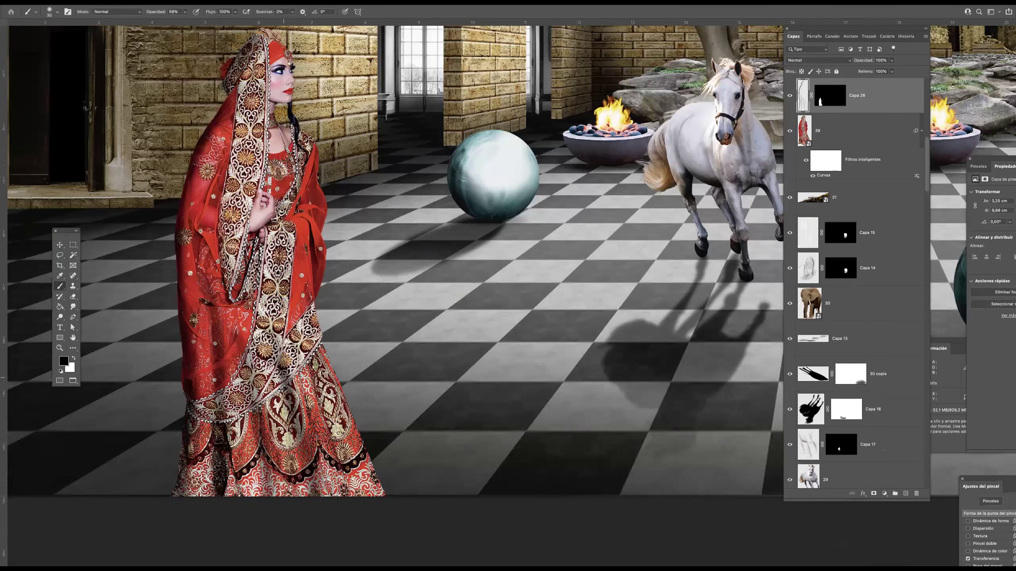
- Brush black shading along the folds of the woman's veil, sleeve and skirt down to the hem
drag(344, 336, 304, 492)
drag(240, 286, 206, 276)
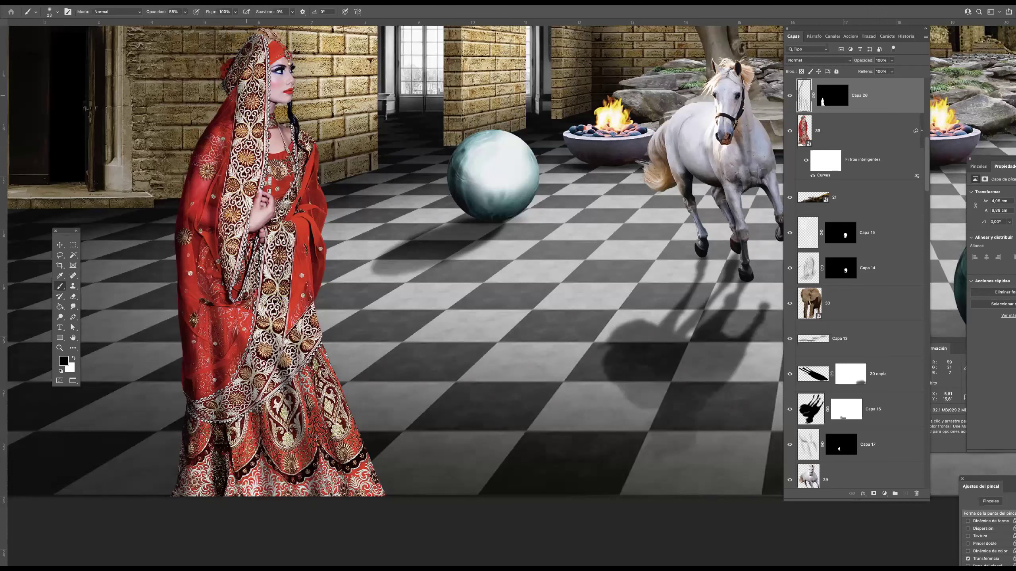
drag(246, 95, 223, 105)
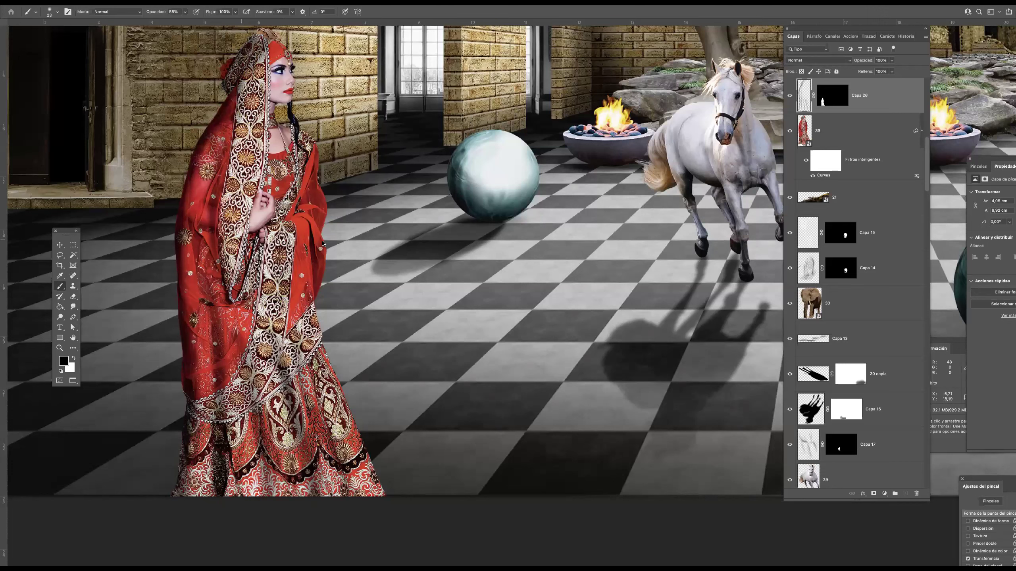
drag(298, 244, 279, 389)
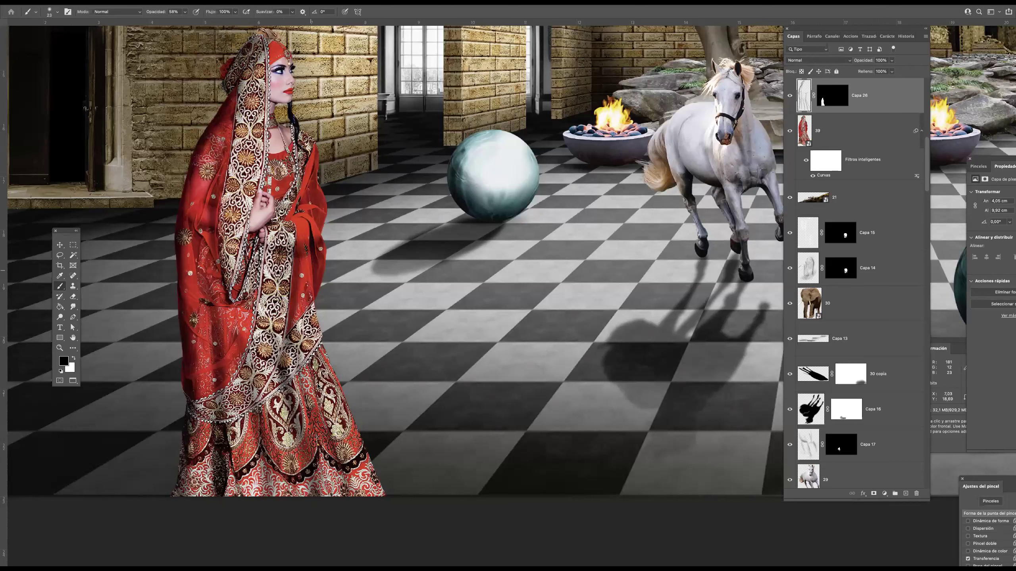
drag(309, 263, 333, 460)
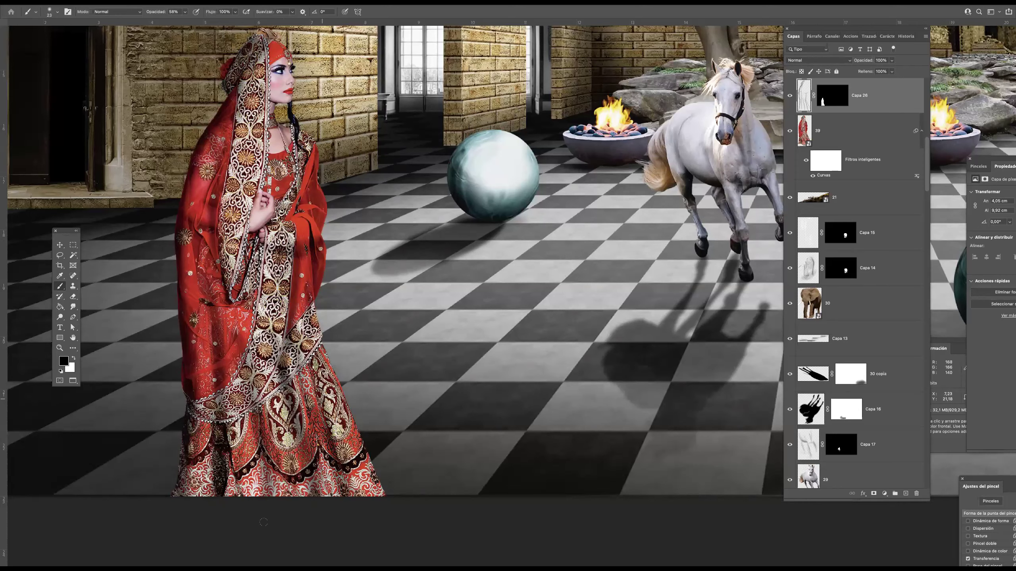
drag(293, 397, 304, 496)
drag(257, 413, 260, 497)
drag(254, 412, 266, 497)
drag(187, 522, 218, 457)
- Set the woman's shading layer Capa 26 to the Multiplicar blend mode with 70% opacity
key(super+0)
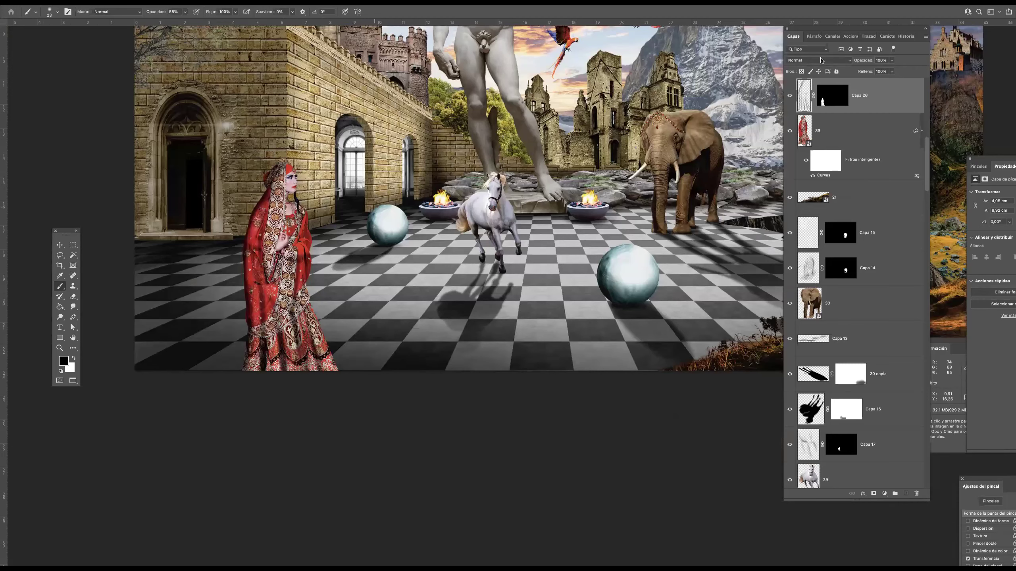
click(821, 60)
click(800, 89)
click(891, 60)
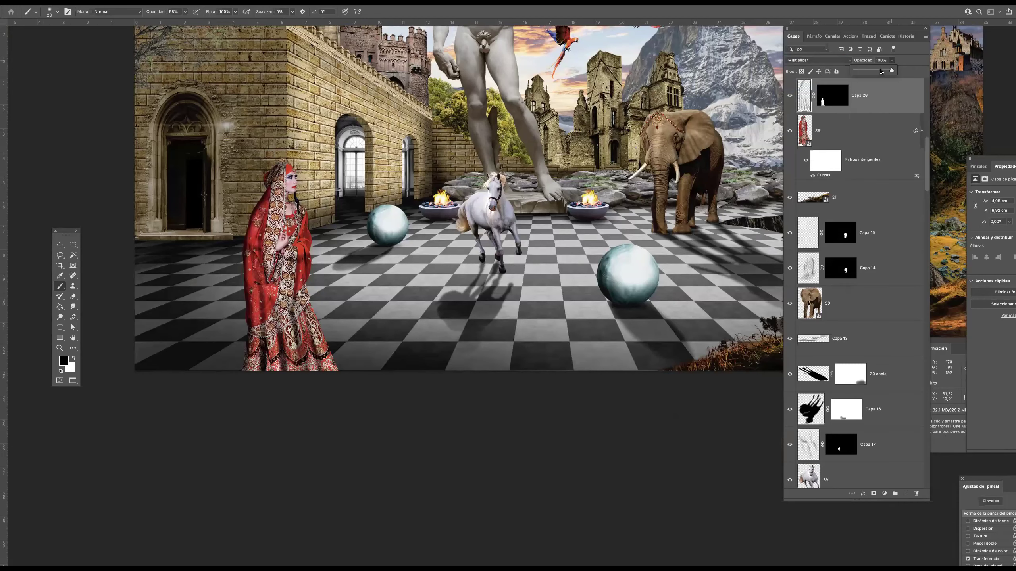
click(881, 70)
drag(458, 297, 402, 353)
drag(459, 211, 433, 255)
alt+click(466, 284)
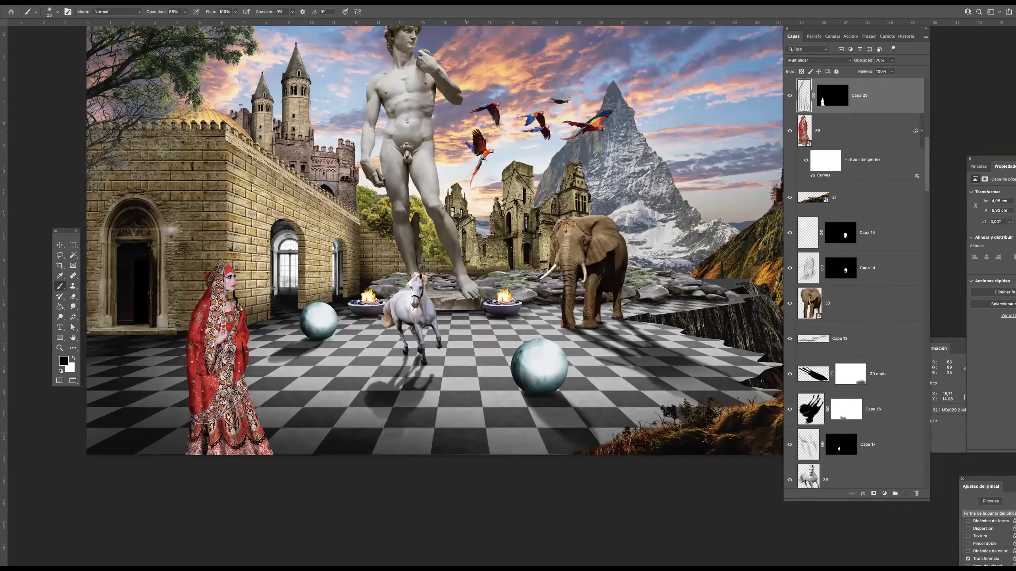
- Add a new layer above the castle ruins layer 14 and mask it to the ruins' outline
key(v)
click(517, 196)
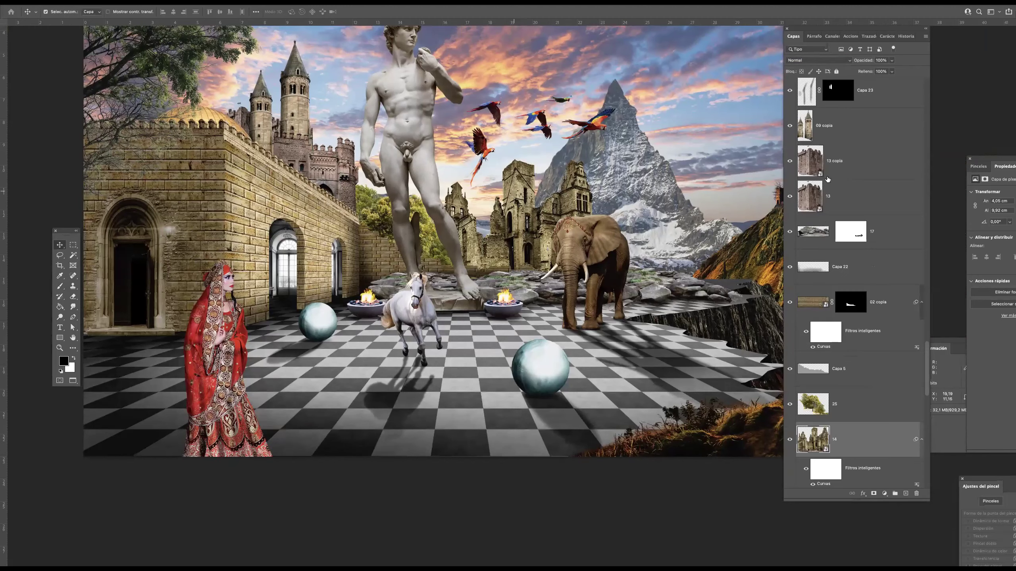
ctrl+click(810, 440)
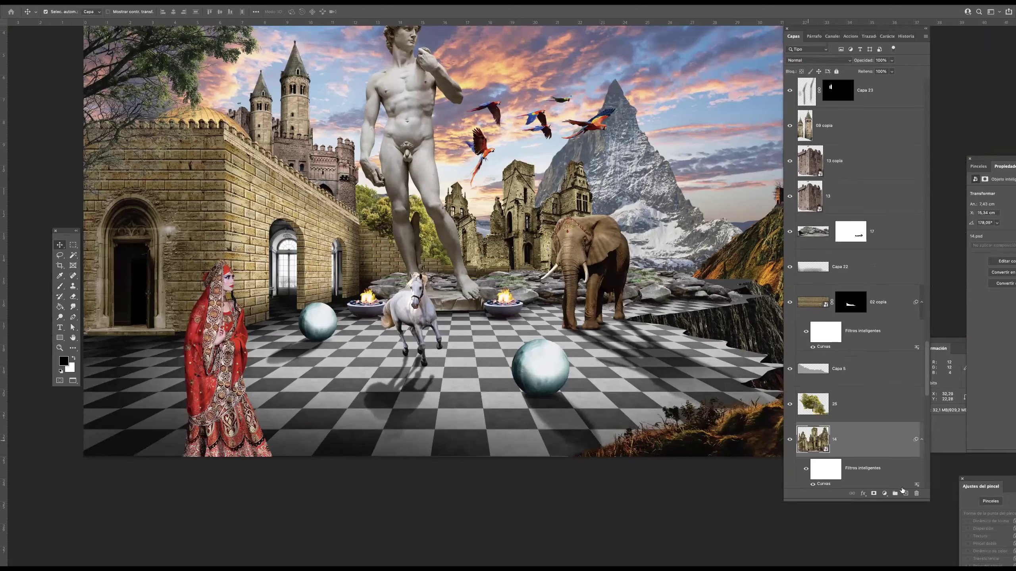
click(905, 493)
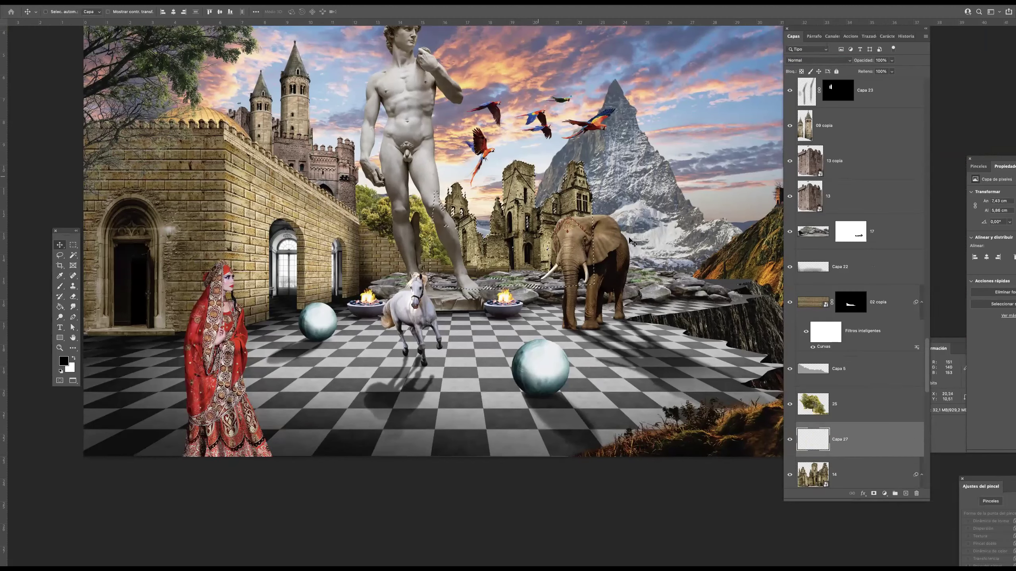
click(873, 493)
click(812, 447)
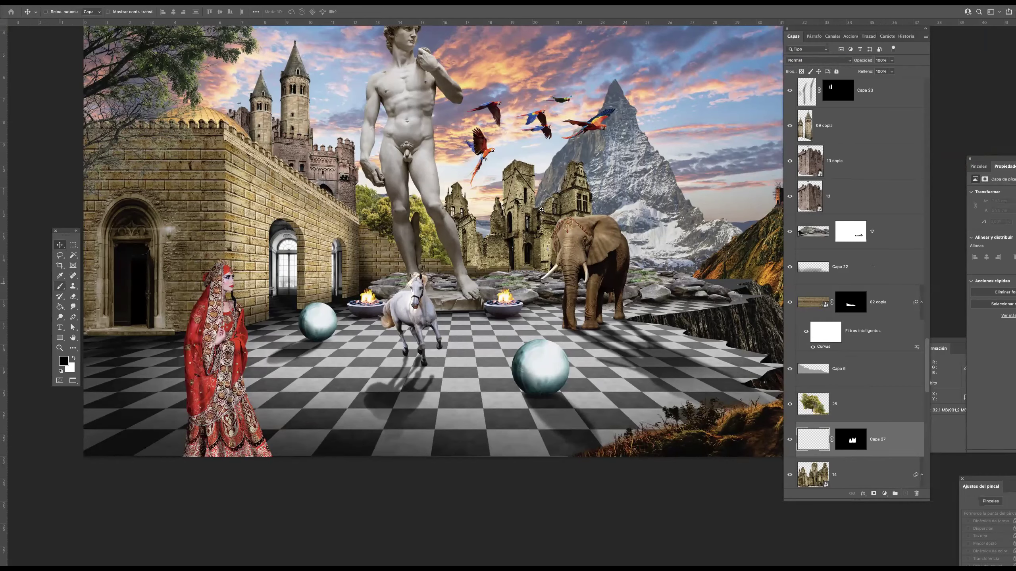
- Brush black shading down the ruins' low wall beside the statue and the shaded edge of the central tower
ctrl+click(541, 210)
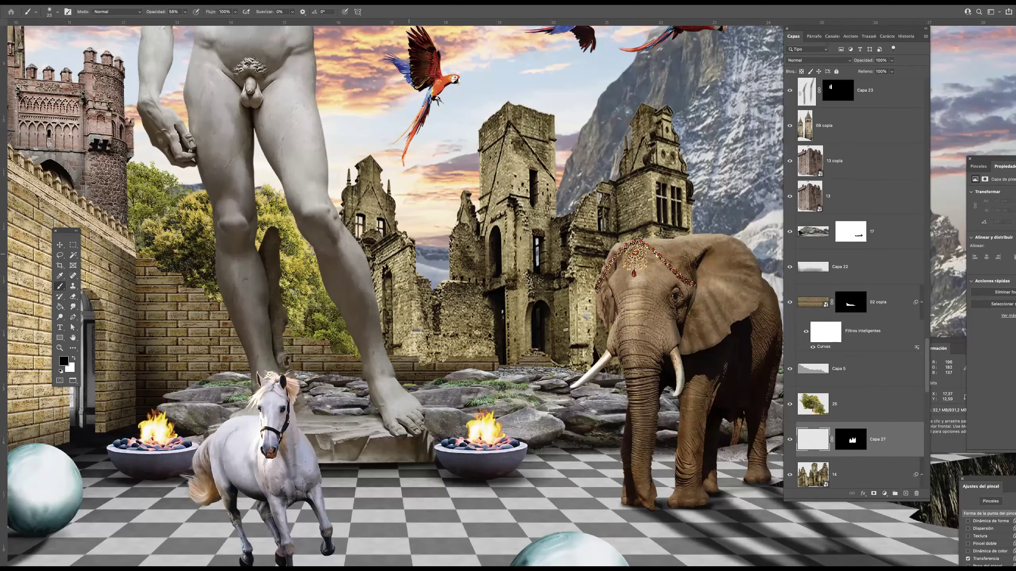
drag(425, 305, 429, 357)
drag(560, 234, 564, 233)
drag(557, 111, 553, 361)
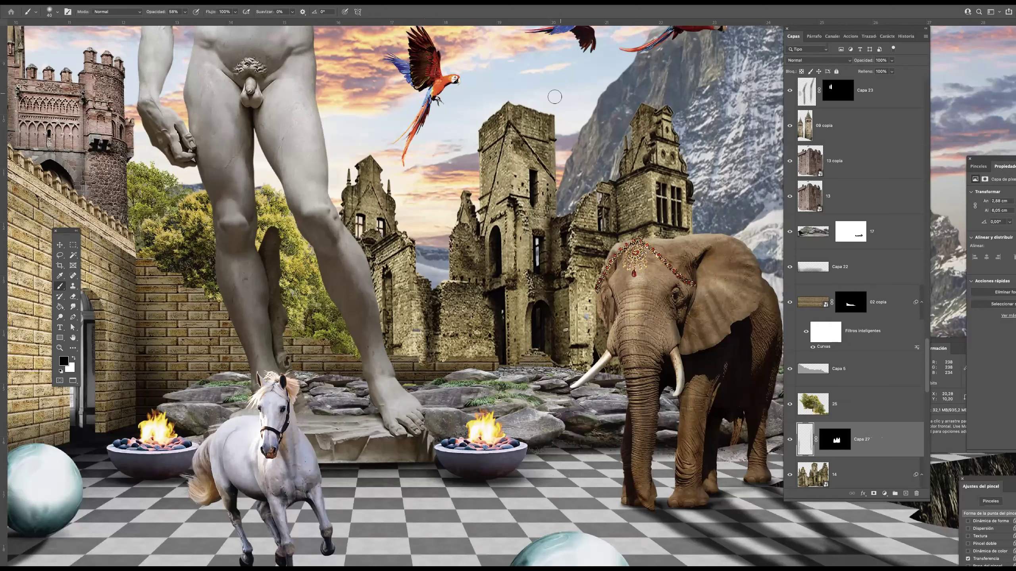
drag(555, 121, 555, 361)
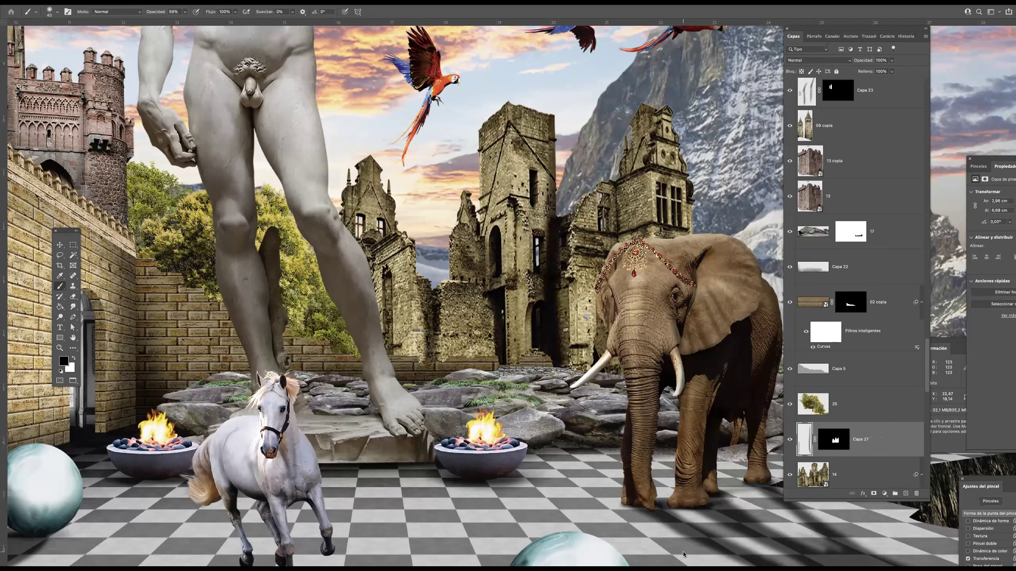
key(Tab)
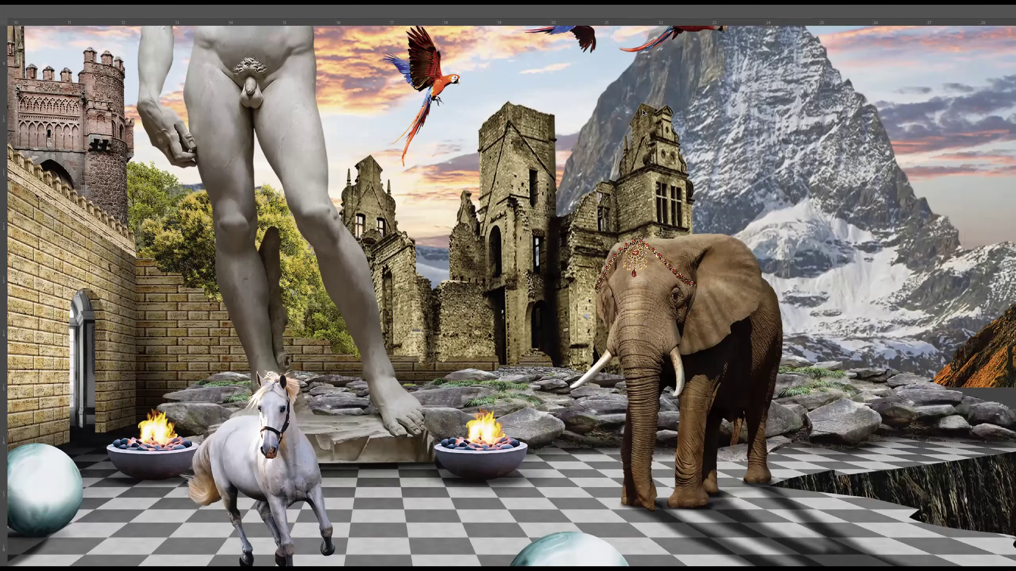
key(Tab)
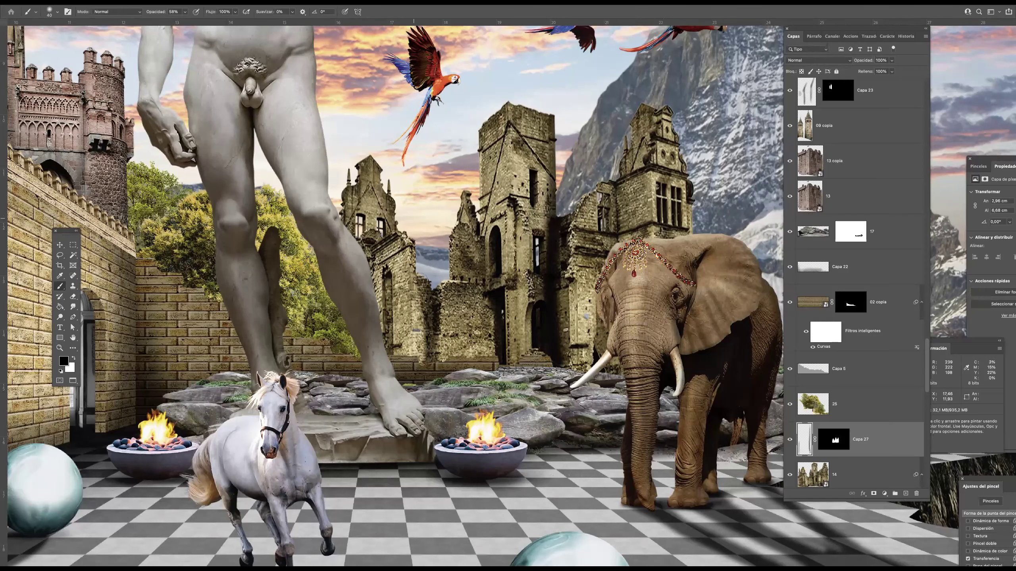
- Shade the ruins' wall edges beside the statue and the gabled tower with narrower vertical brush strokes
drag(420, 269, 425, 355)
key(bracketleft)
key(bracketleft)
key(bracketleft)
drag(390, 296, 390, 354)
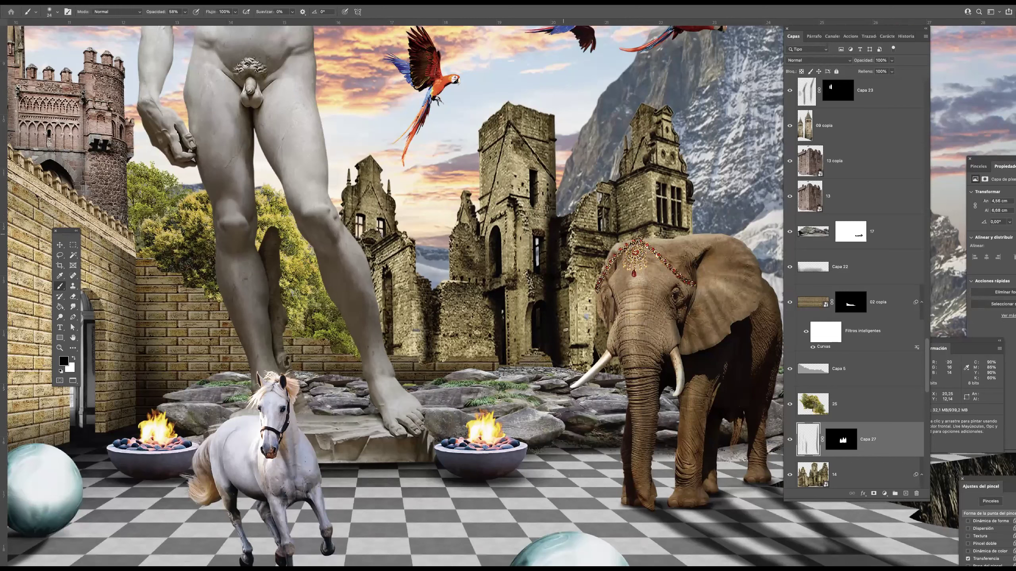
drag(608, 182, 610, 269)
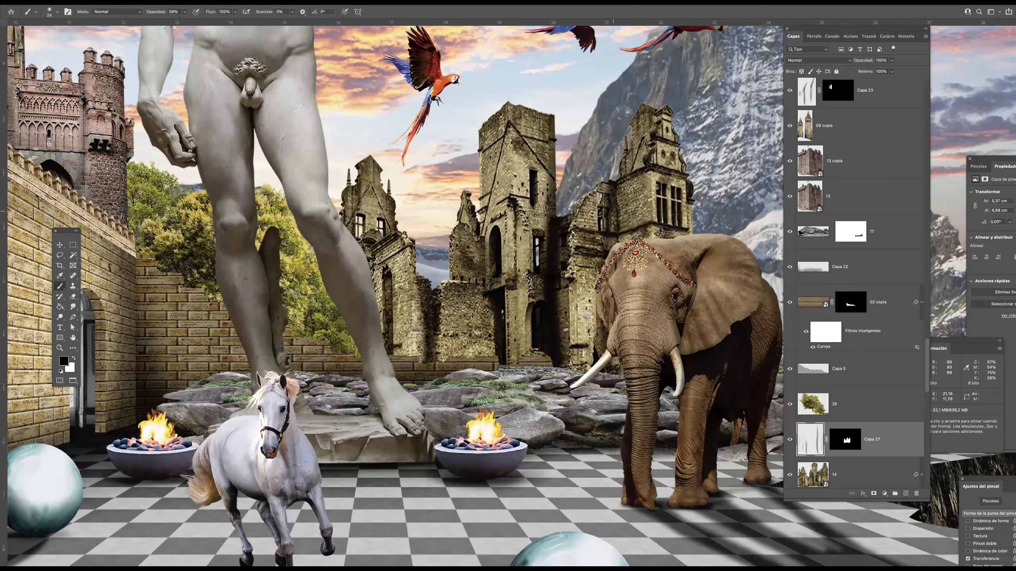
drag(688, 170, 686, 235)
drag(665, 96, 666, 380)
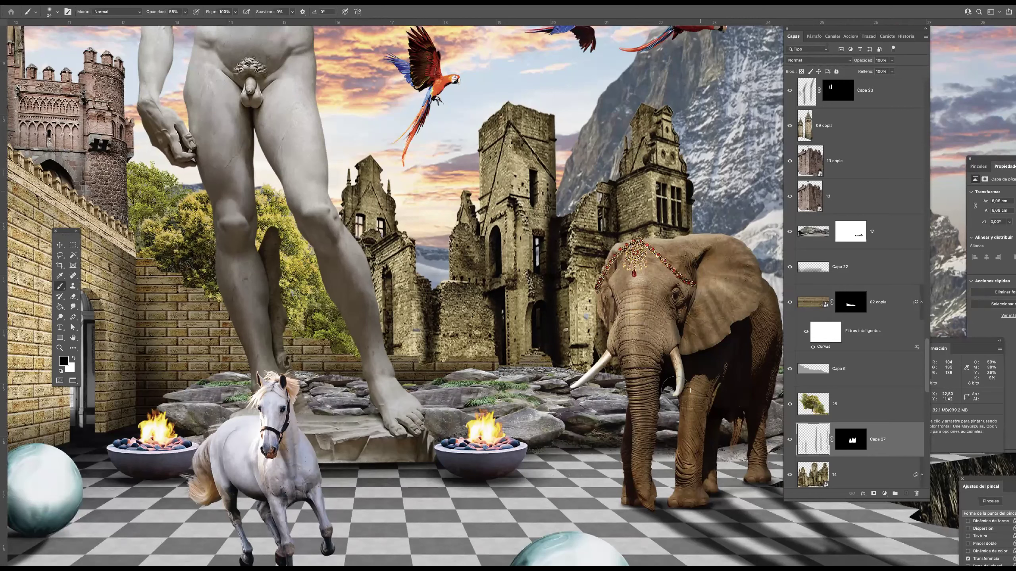
drag(669, 94, 674, 272)
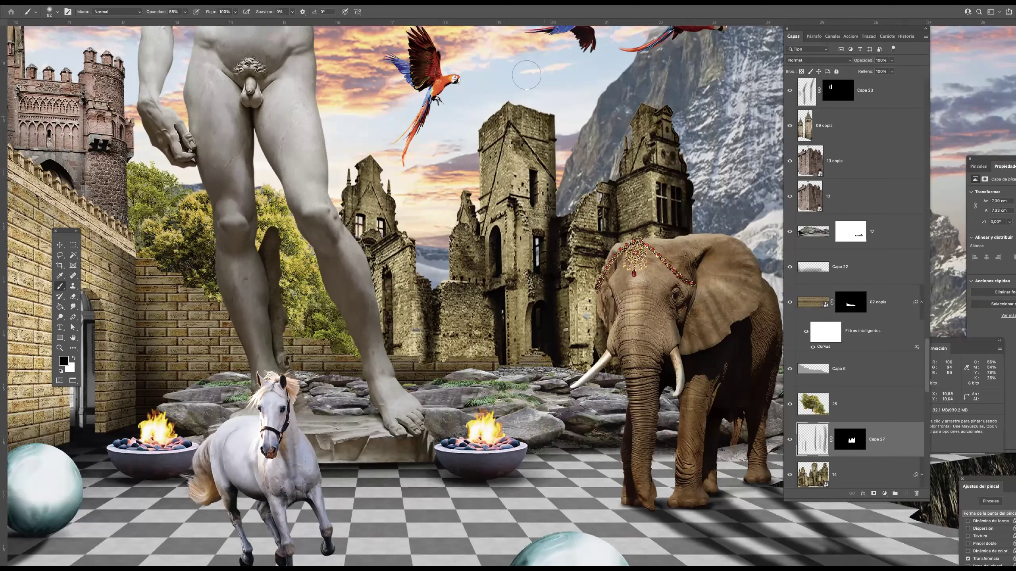
- Darken the ruins' towers and the wall beside the statue with broad, soft vertical brush strokes
drag(526, 75, 525, 434)
drag(608, 184, 595, 380)
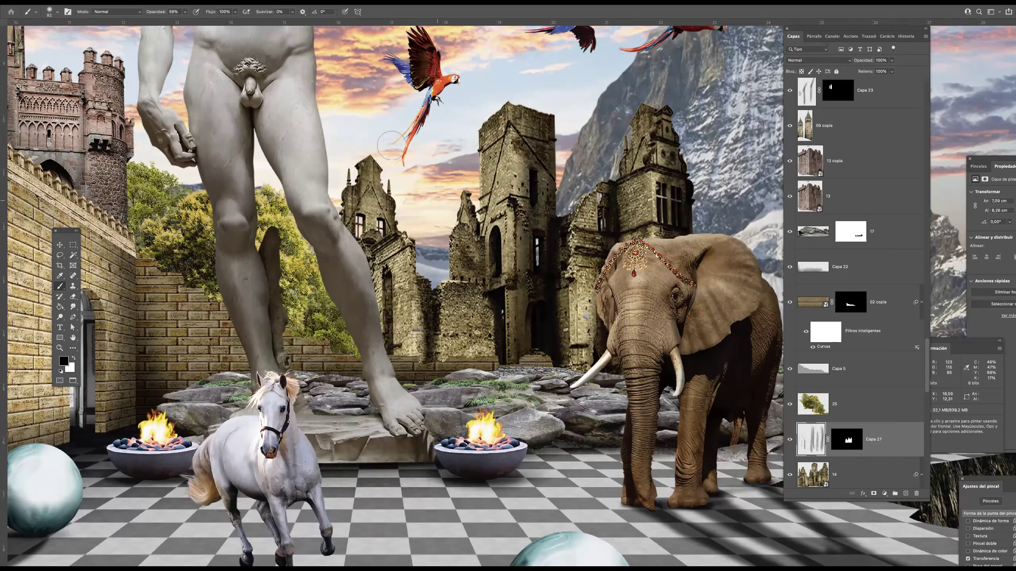
drag(412, 222, 428, 376)
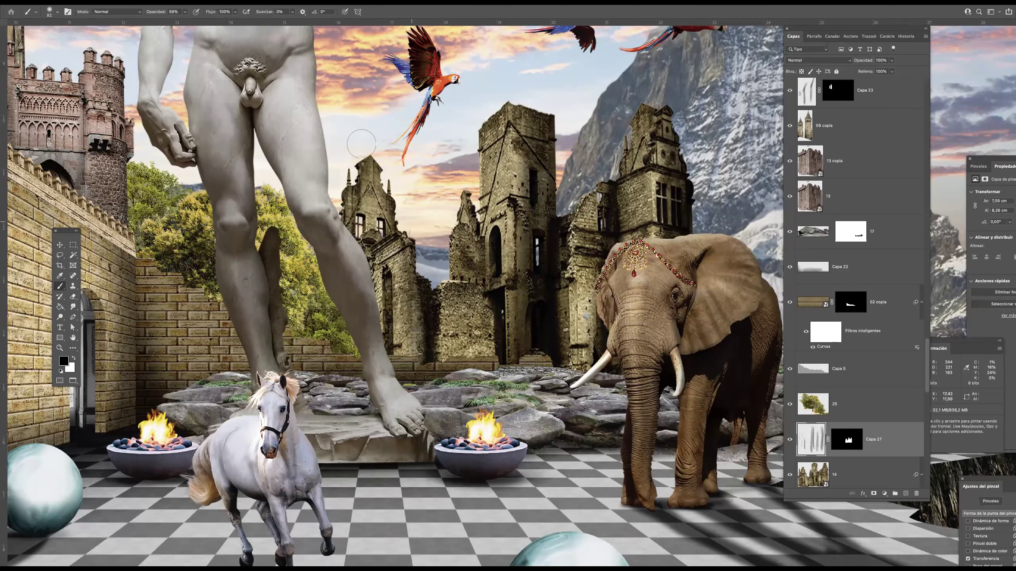
- Set the ruins' shading layer Capa 27 to Multiplicar with 74% opacity, and check the whole composition
alt+click(350, 255)
alt+click(383, 249)
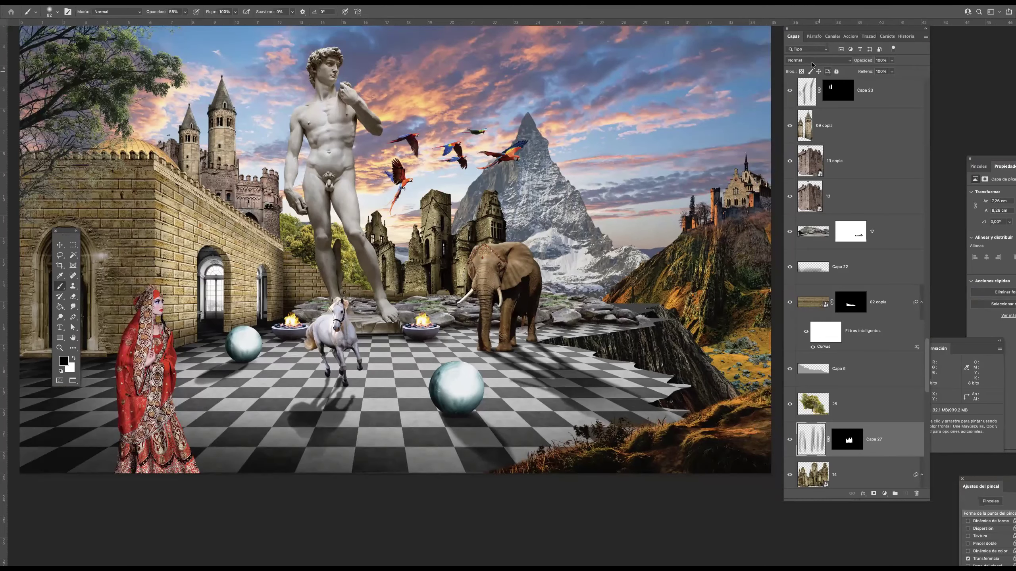
key(shift+alt+m)
click(892, 71)
click(881, 70)
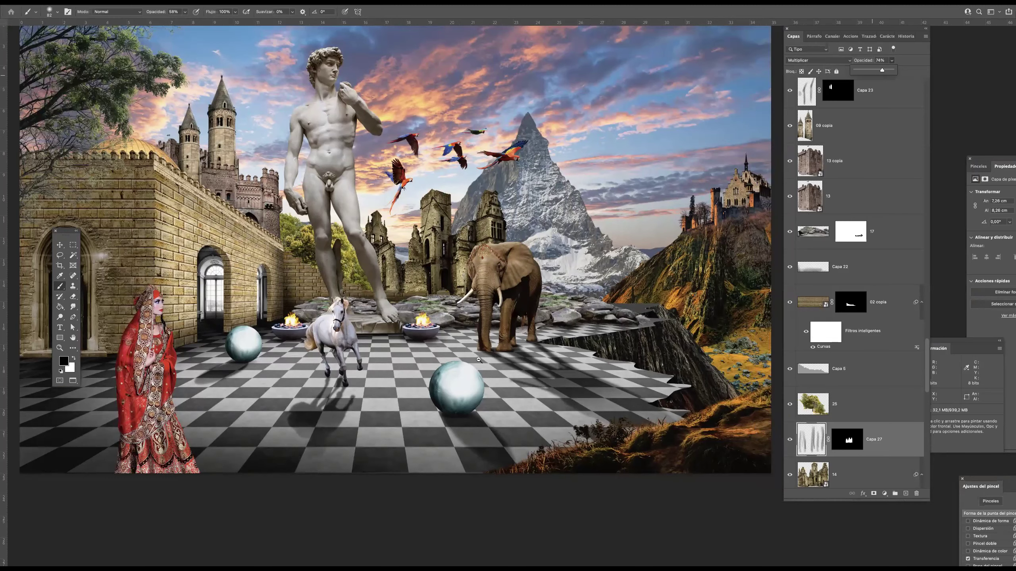
scroll(490, 355, down, 2)
key(Tab)
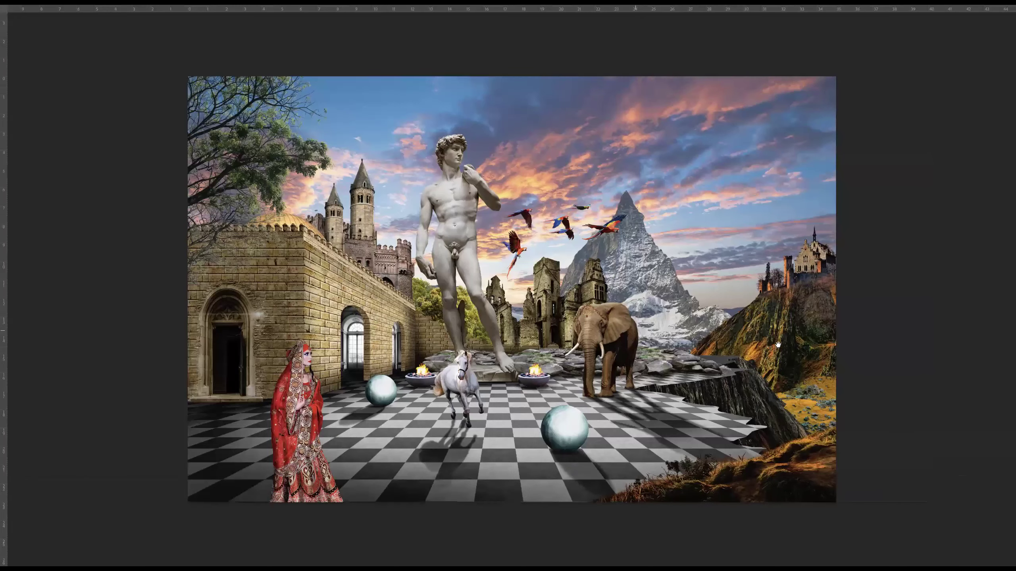
scroll(785, 354, up, 1)
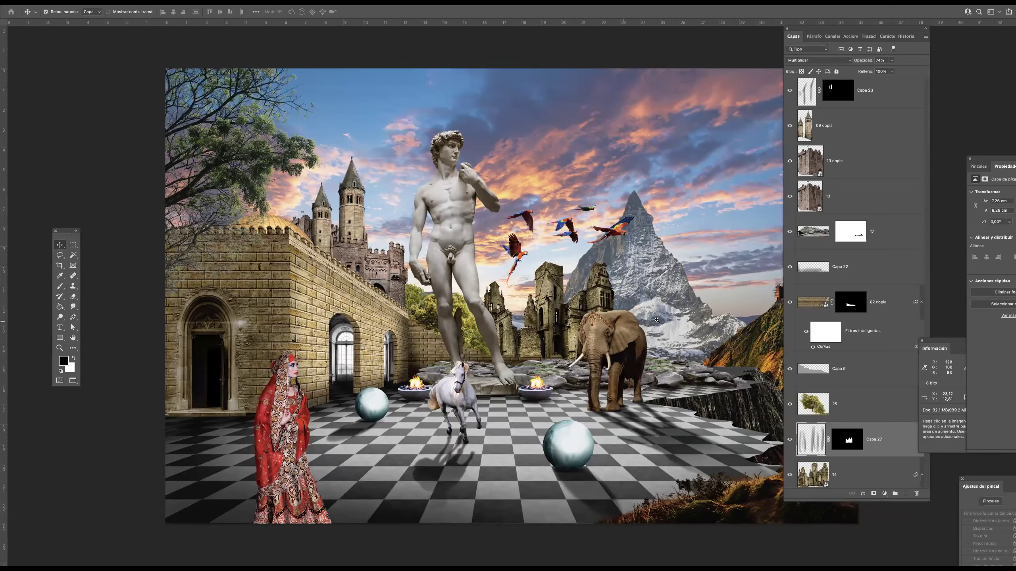
key(Tab)
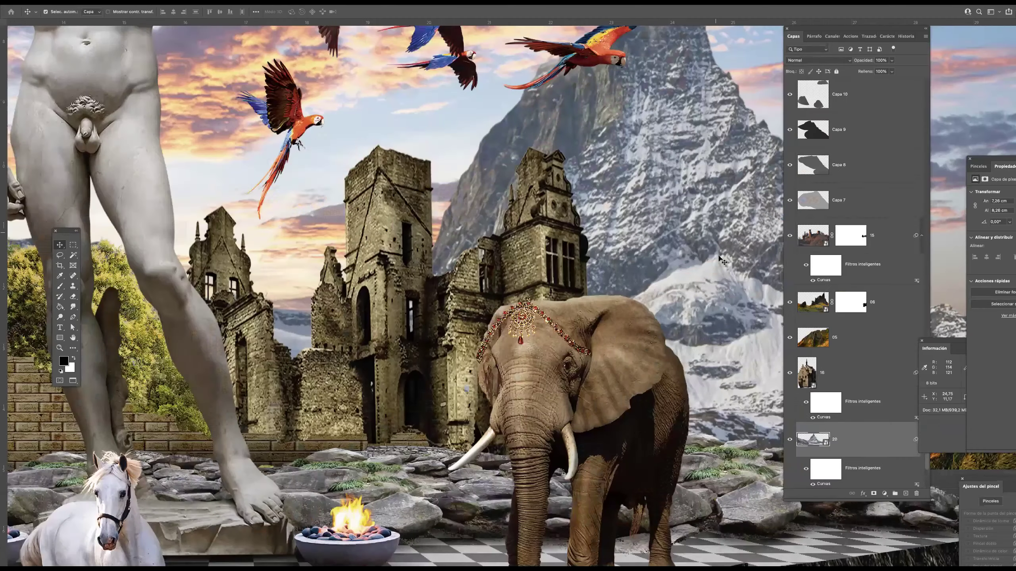
- Add a new layer above the snowy mountain and mask it to the mountain's outline
drag(719, 259, 514, 212)
click(905, 494)
click(873, 494)
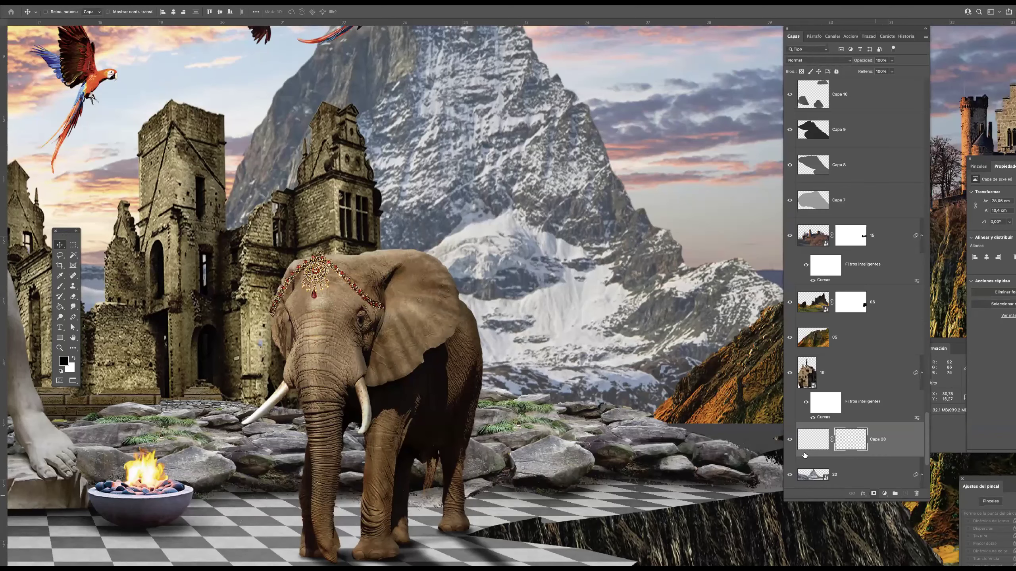
scroll(538, 218, up, 4)
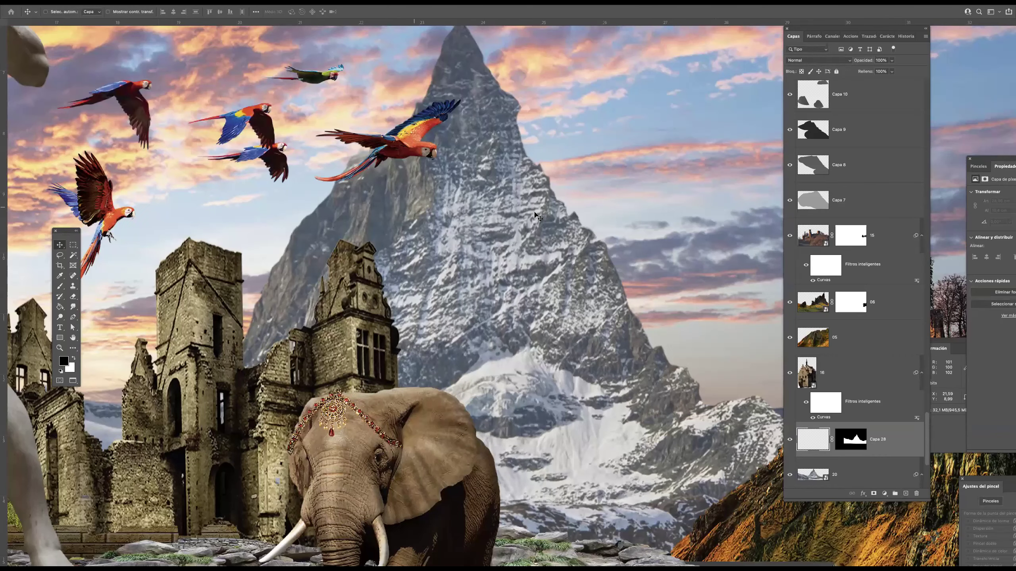
- Brush black shading from the snowy mountain's peak down its ridge toward the lower slope
key(b)
drag(481, 111, 481, 181)
mouse_move(464, 92)
mouse_down()
mouse_move(701, 472)
mouse_move(608, 268)
mouse_up()
mouse_move(706, 306)
mouse_down()
mouse_move(557, 408)
mouse_move(694, 302)
mouse_move(722, 320)
mouse_up()
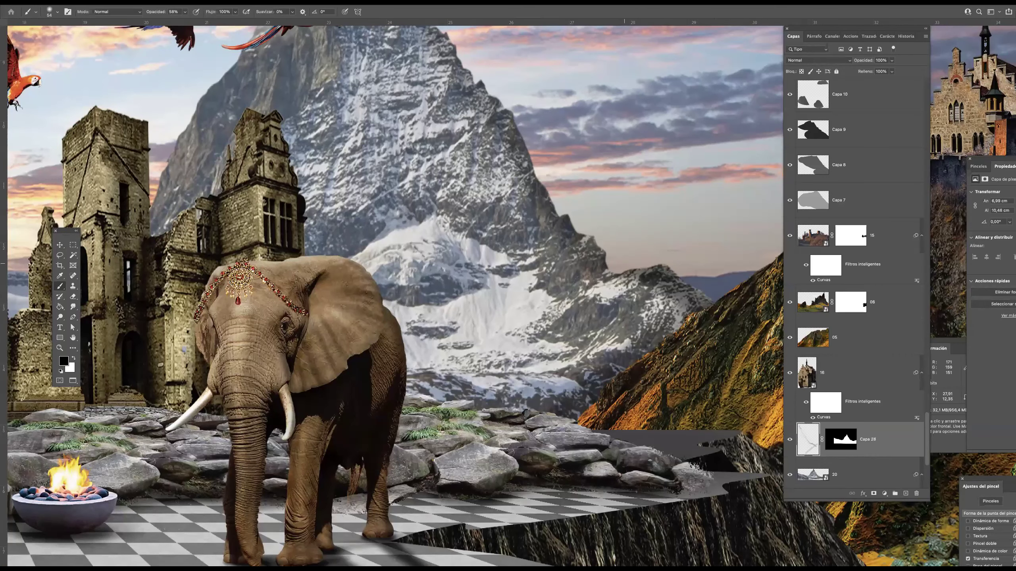
- Darken the mountain's lower slopes behind the orange hillside with diagonal strokes, using a smaller brush for the finer ones
mouse_move(609, 327)
mouse_down()
mouse_move(593, 276)
mouse_move(438, 375)
mouse_up()
key(bracketleft)
key(bracketleft)
key(bracketleft)
drag(676, 284, 461, 400)
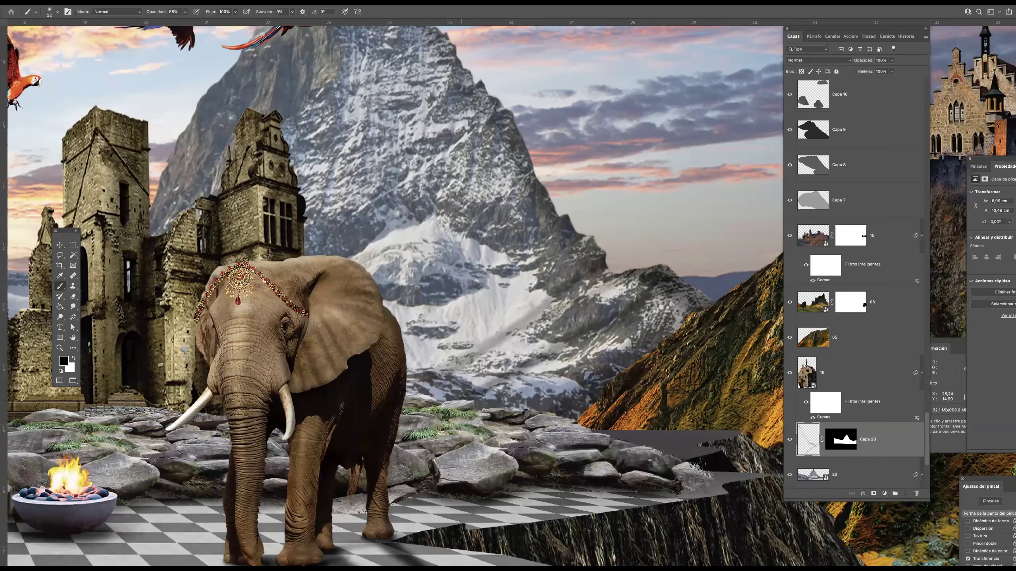
drag(660, 336, 544, 401)
drag(677, 278, 488, 408)
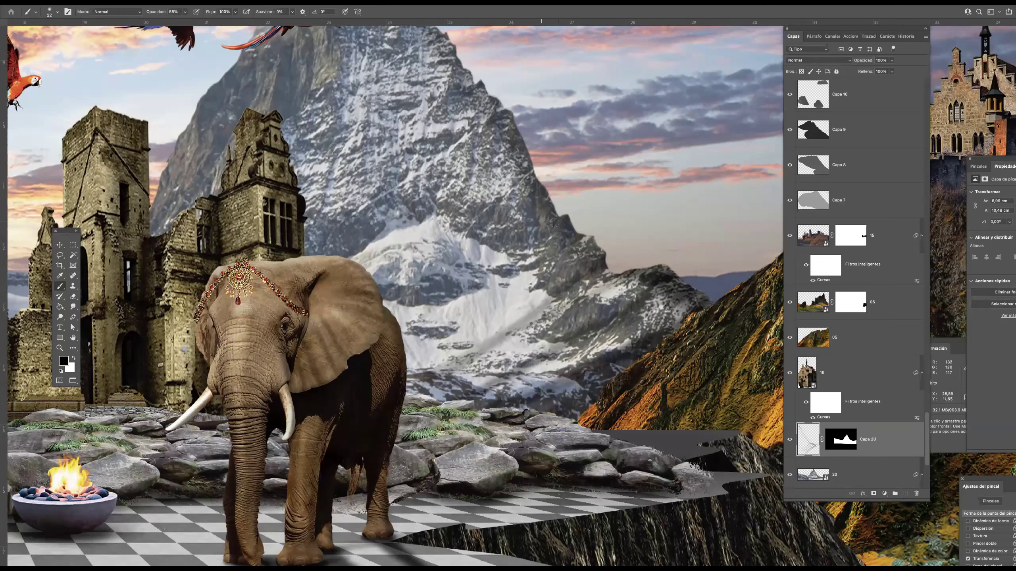
- Brush fine black shading strokes down the upper right flank of the snowy mountain
drag(564, 217, 463, 248)
drag(515, 178, 472, 225)
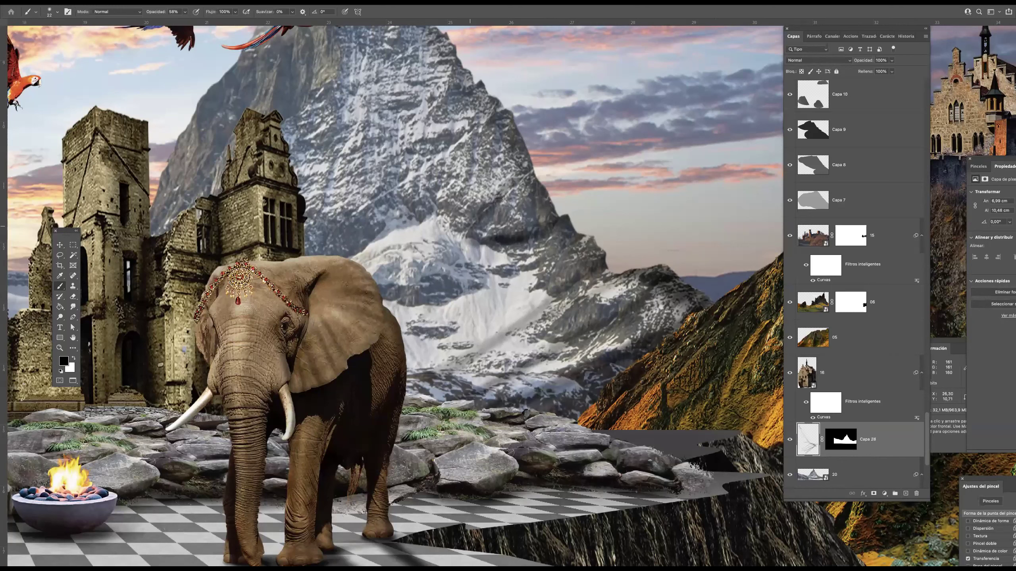
drag(532, 157, 465, 235)
drag(500, 116, 390, 219)
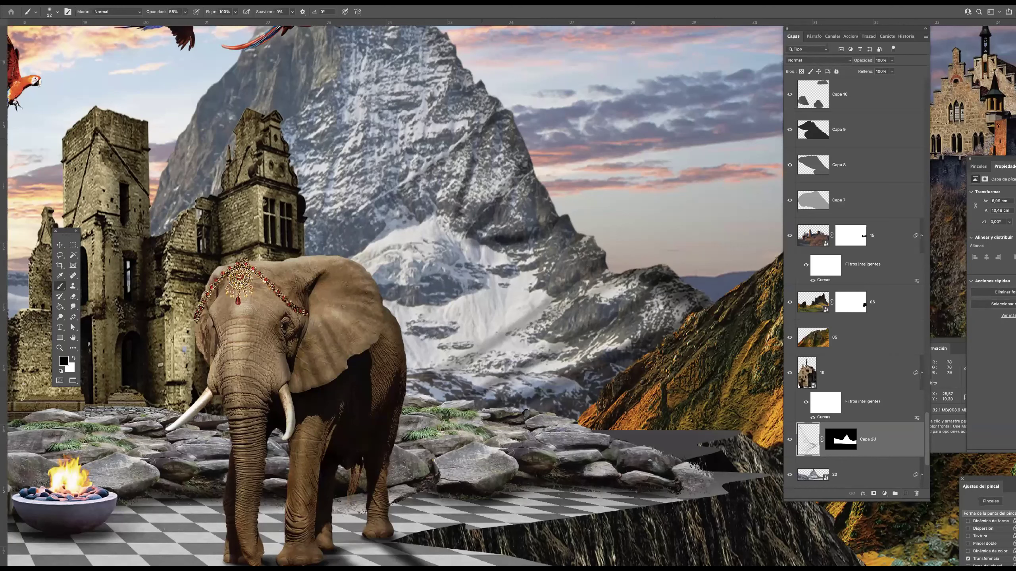
drag(485, 138, 451, 226)
drag(526, 138, 481, 246)
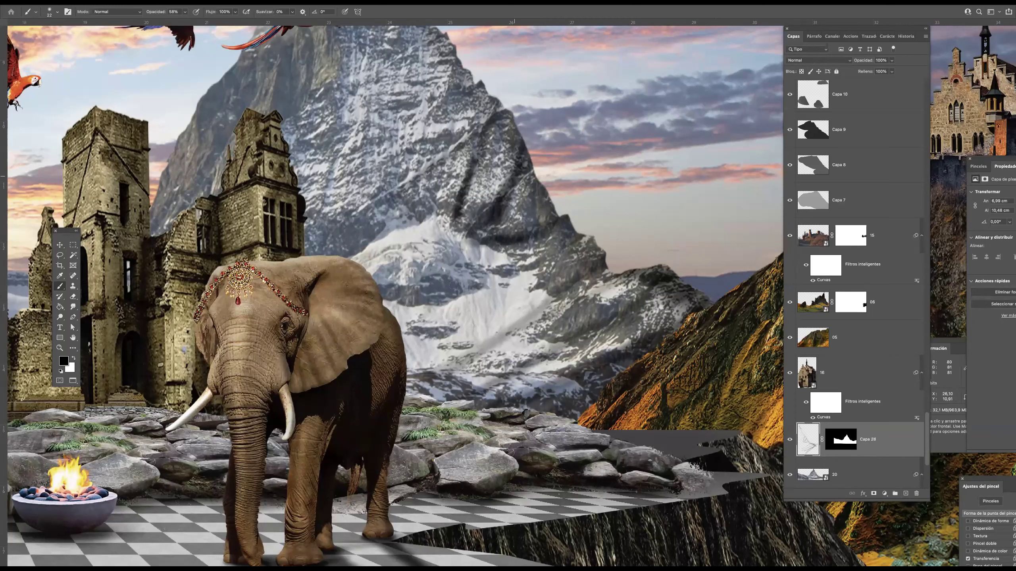
- Shade the mountain's snowfield and lower slopes beside the elephant with short black strokes
drag(460, 280, 390, 299)
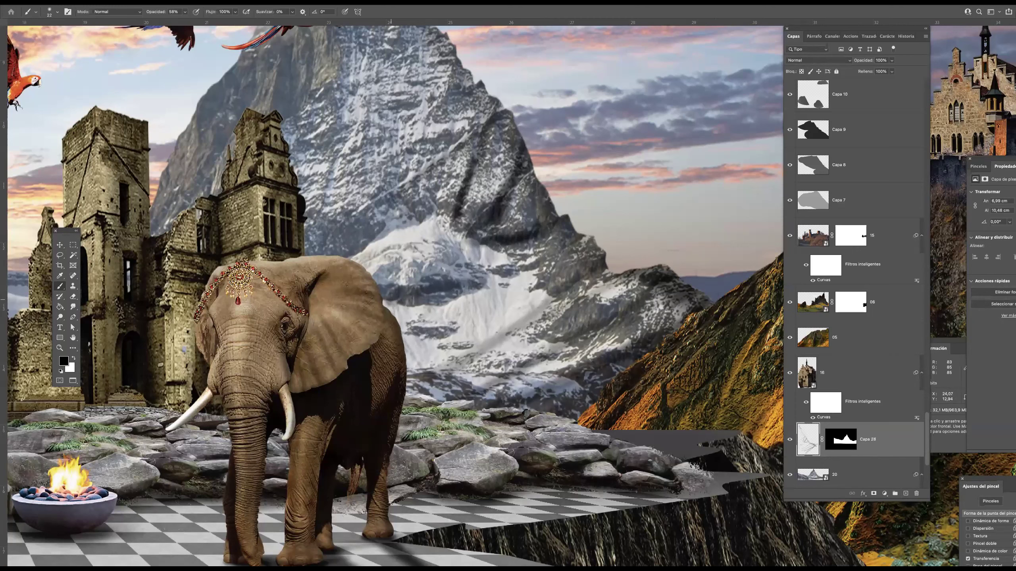
drag(460, 284, 385, 312)
drag(448, 339, 405, 342)
mouse_move(566, 295)
mouse_down()
mouse_move(408, 374)
mouse_move(532, 371)
mouse_up()
drag(592, 400, 475, 416)
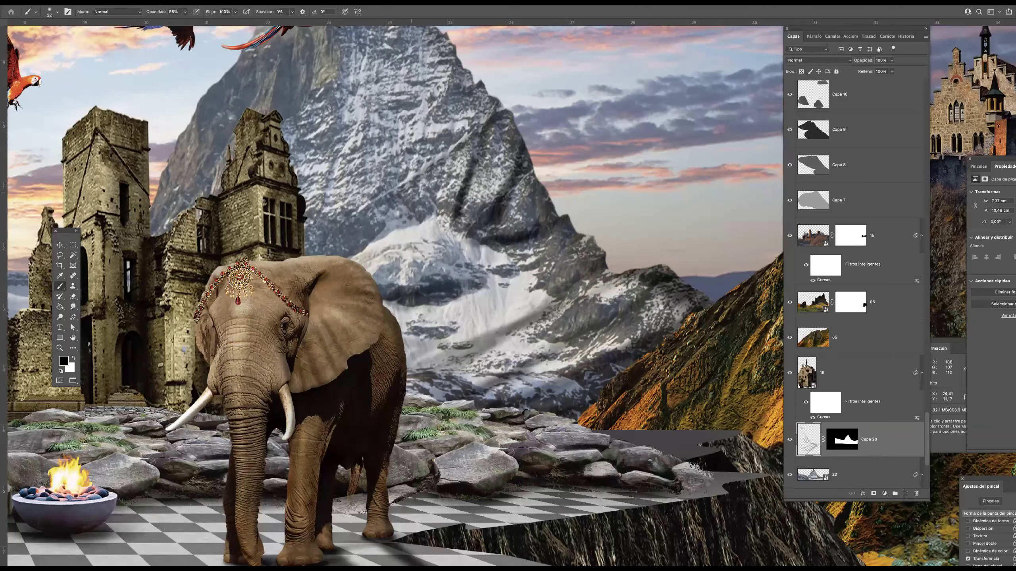
- Darken the mountain's central rock face with long black strokes running down from the upper ridge
drag(492, 106, 344, 258)
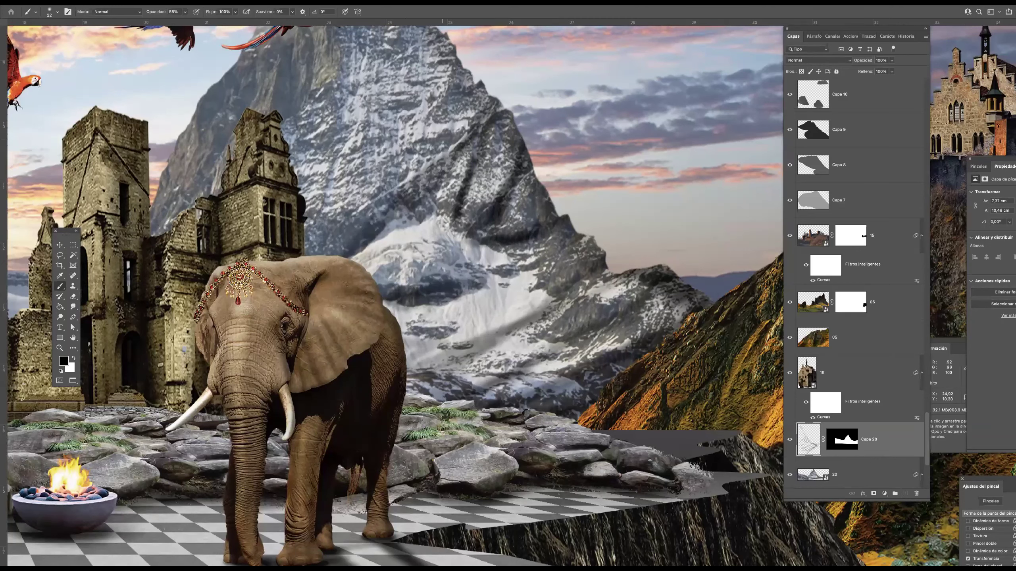
drag(443, 139, 467, 242)
drag(491, 162, 439, 180)
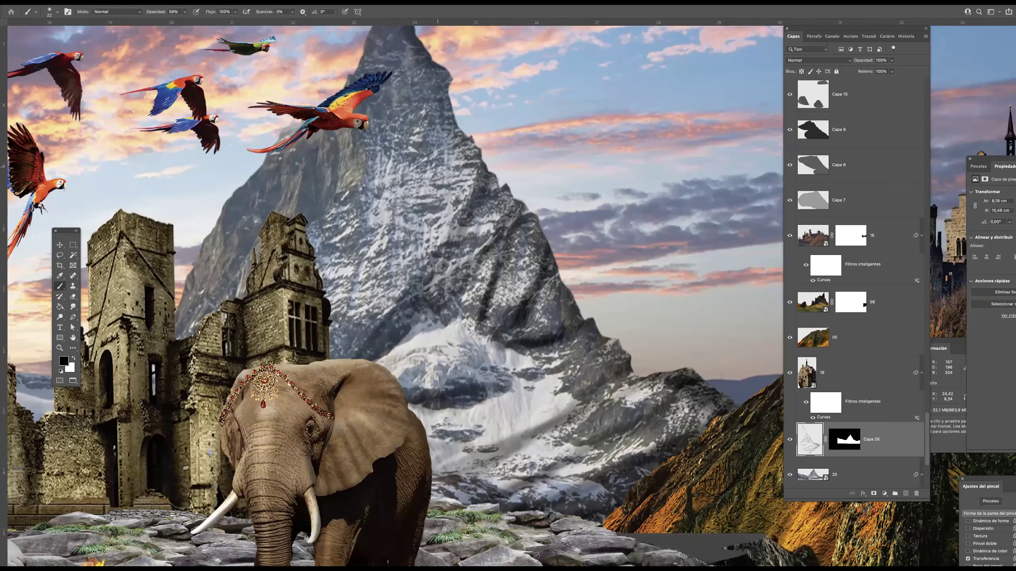
drag(450, 94, 409, 236)
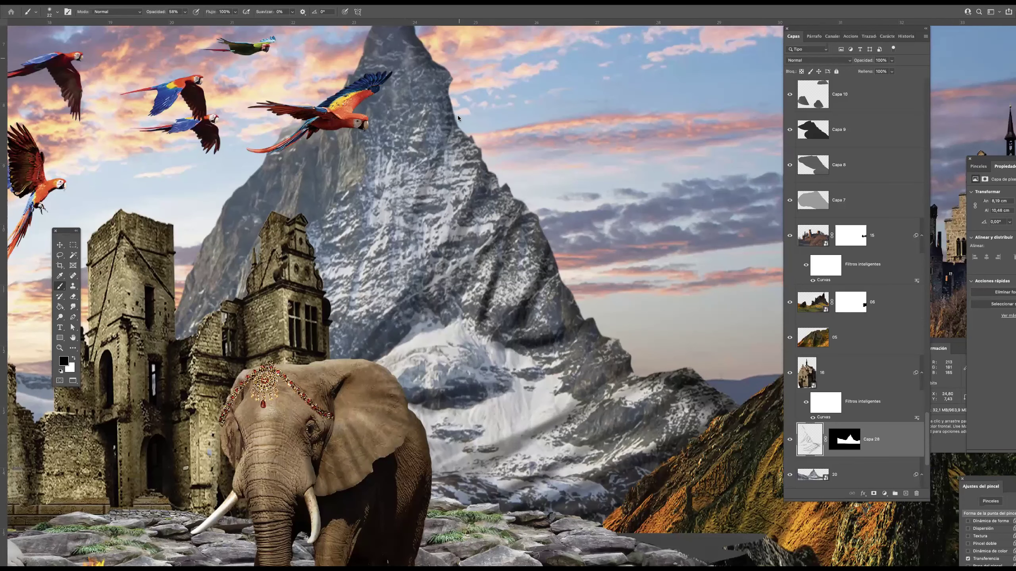
- Deepen the mountain's shading from peak to base with larger and smaller brush strokes, and compare the image with and without Capa 28
scroll(459, 132, down, 3)
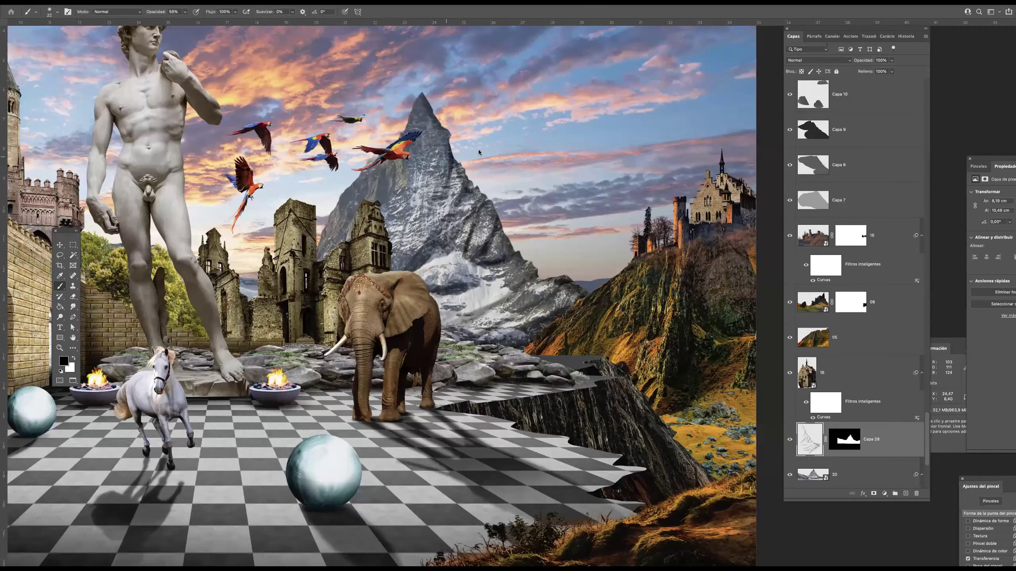
mouse_move(425, 98)
mouse_down()
mouse_move(552, 288)
mouse_move(579, 304)
mouse_move(494, 269)
mouse_up()
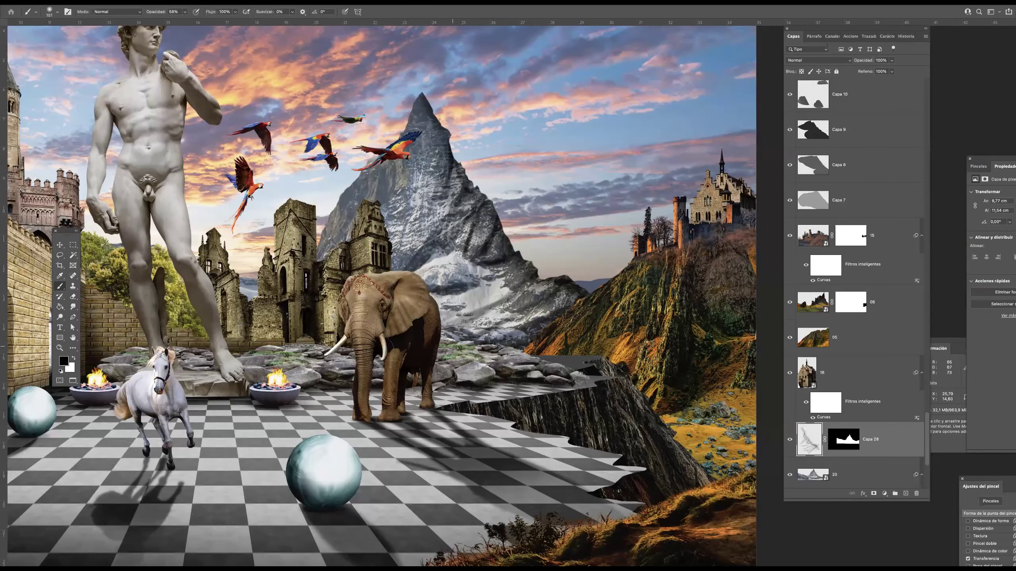
drag(452, 346, 404, 272)
mouse_move(396, 182)
mouse_down()
mouse_move(370, 182)
mouse_move(385, 185)
mouse_up()
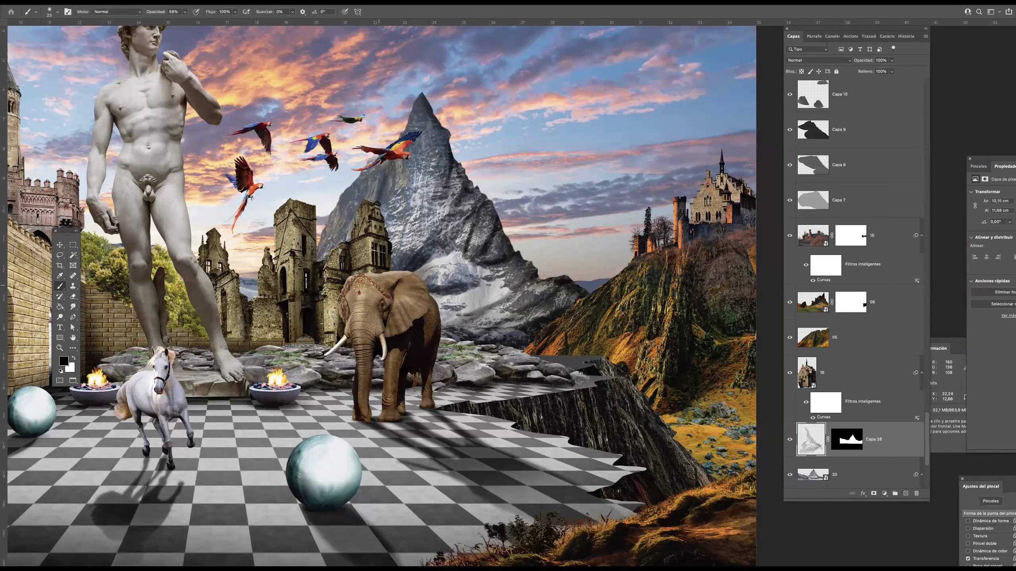
drag(421, 160, 392, 271)
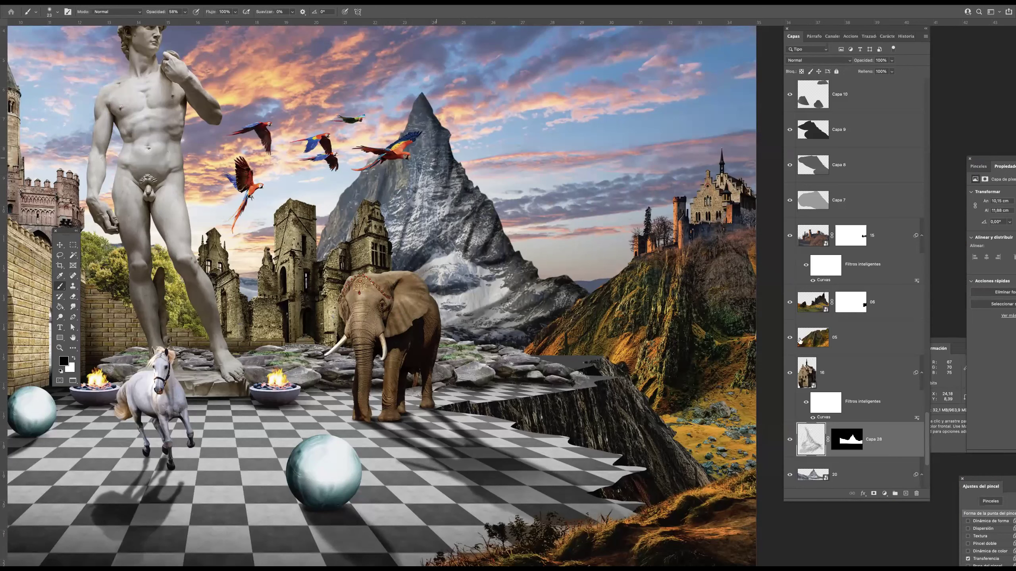
click(790, 440)
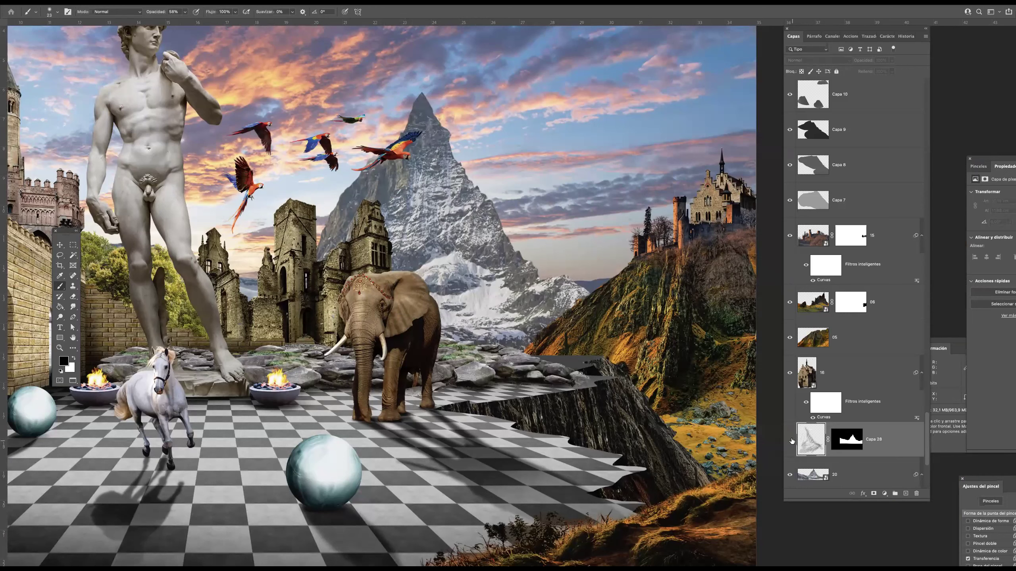
click(790, 439)
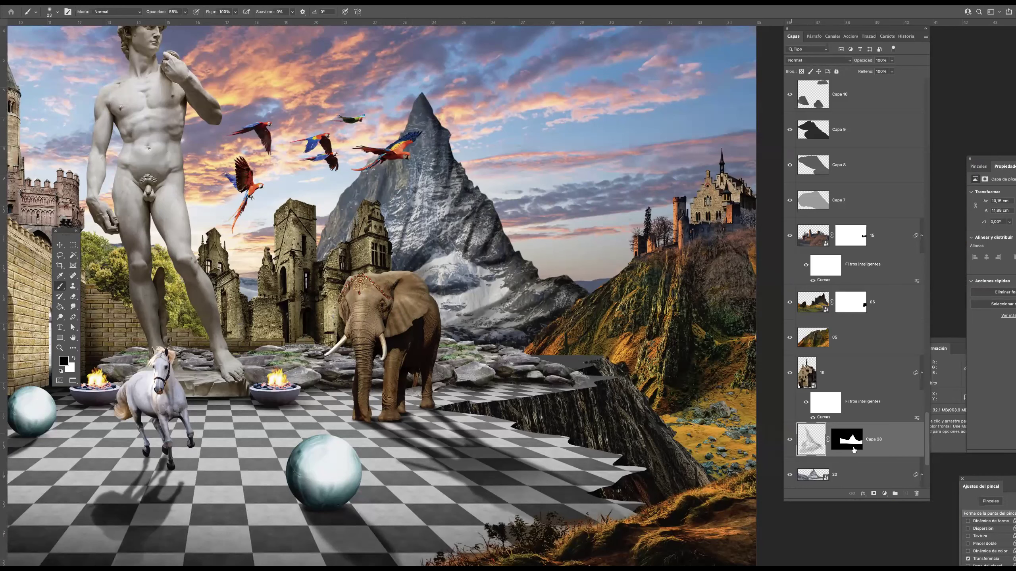
- Add a new layer above the mountain's shading, masked to the mountain's outline, and make white the painting colour
click(906, 495)
drag(927, 425, 927, 443)
click(874, 493)
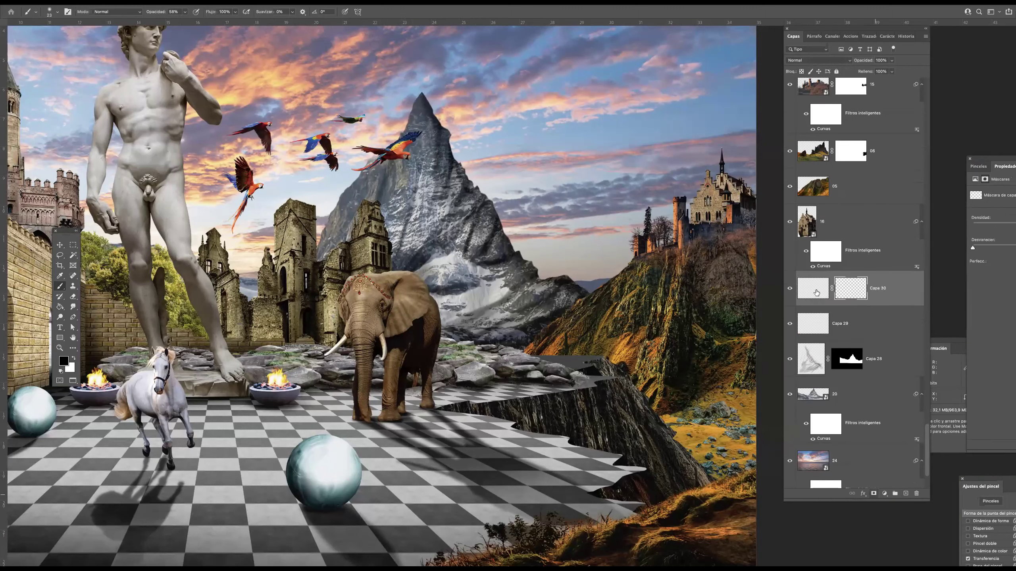
click(73, 359)
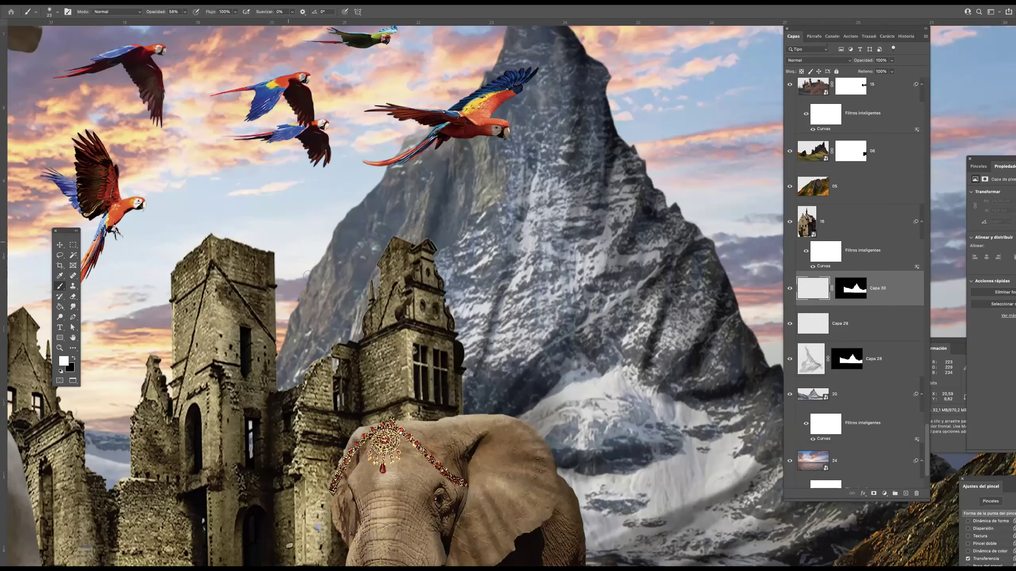
- Brush white highlights from the mountain's peak down its left ridge and across the left face behind the ruins
drag(296, 298, 291, 330)
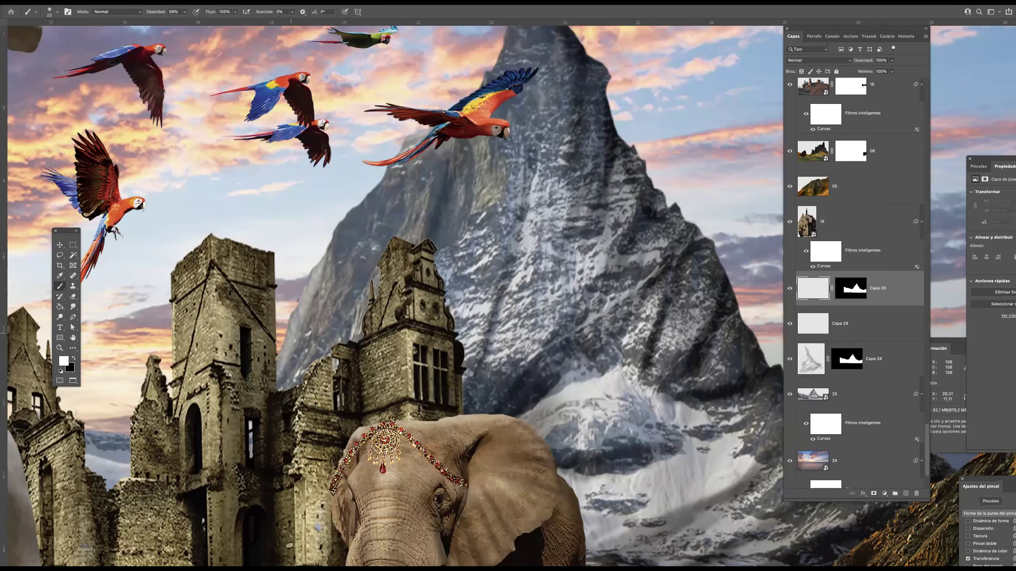
drag(351, 220, 283, 364)
mouse_move(306, 275)
mouse_down()
mouse_move(400, 166)
mouse_move(372, 261)
mouse_up()
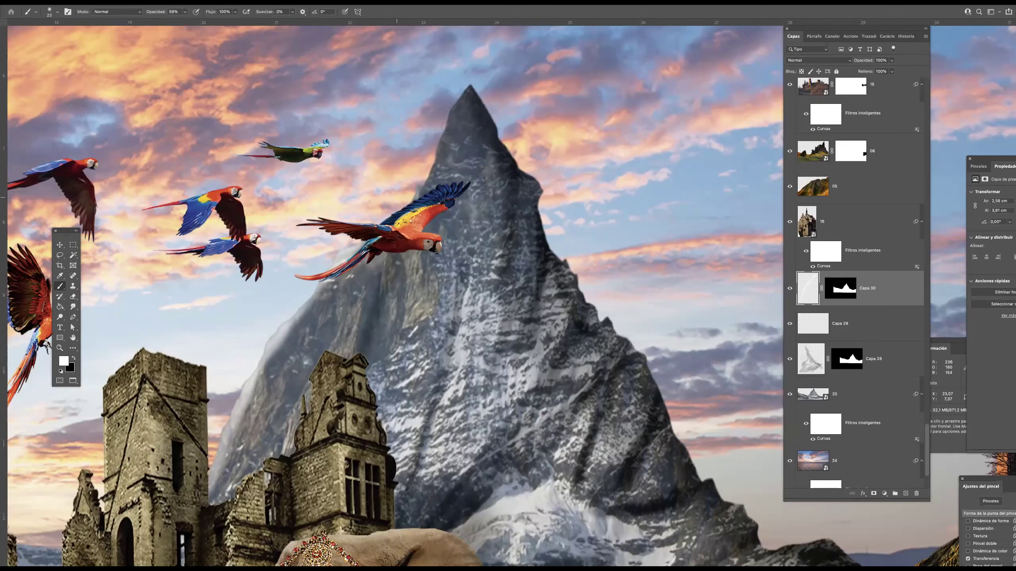
drag(465, 83, 412, 200)
drag(455, 107, 296, 325)
drag(358, 301, 356, 301)
drag(372, 260, 348, 356)
drag(311, 305, 220, 502)
drag(272, 352, 209, 502)
mouse_move(400, 366)
mouse_down()
mouse_move(474, 87)
mouse_move(421, 295)
mouse_move(376, 403)
mouse_up()
- Combine the mountain layer 20 and its shading and highlight layers Capa 28, 29 and 30 into one smart object
scroll(412, 215, down, 3)
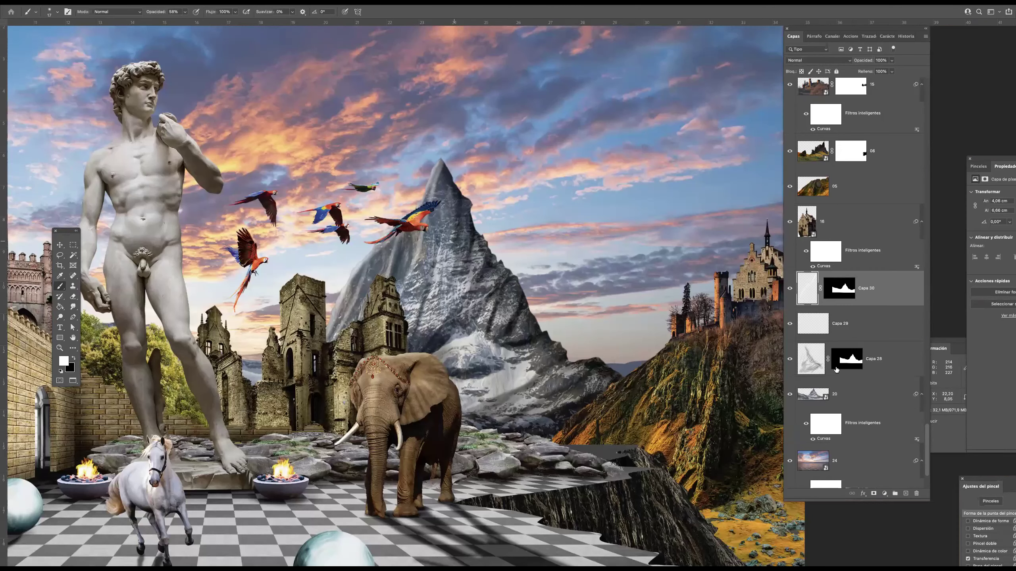
key(ctrl+0)
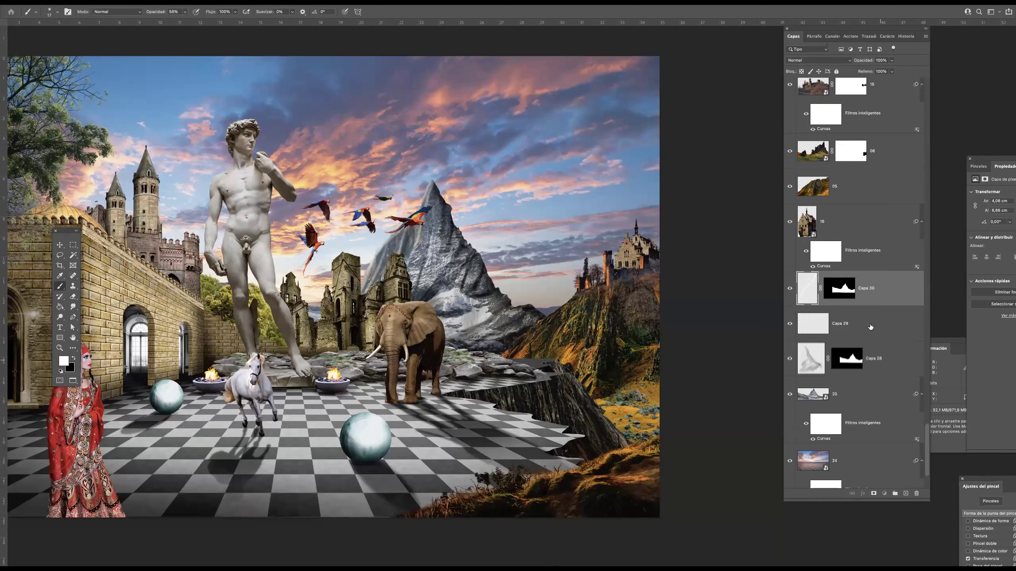
shift+click(879, 358)
shift+click(883, 401)
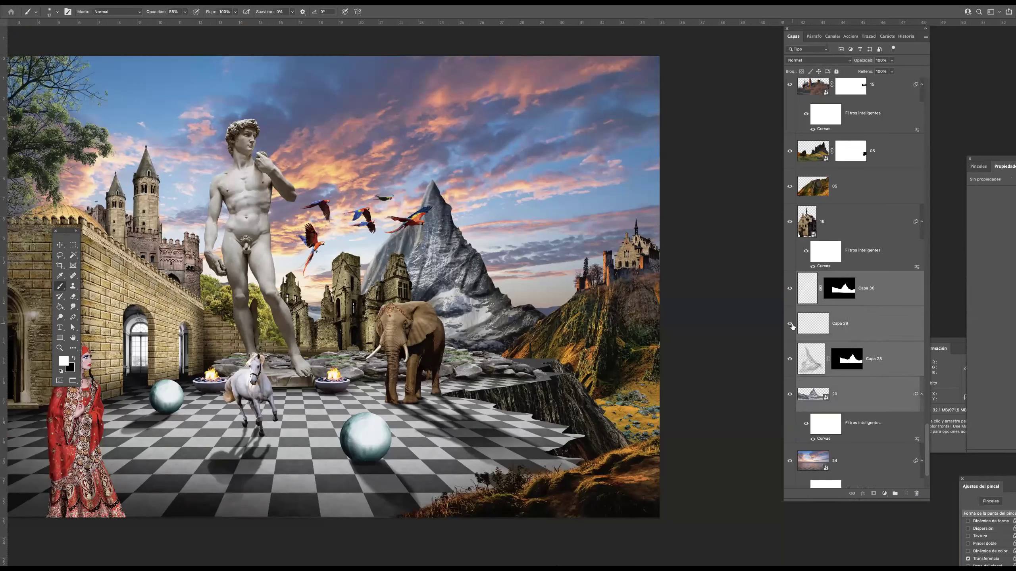
right_click(891, 324)
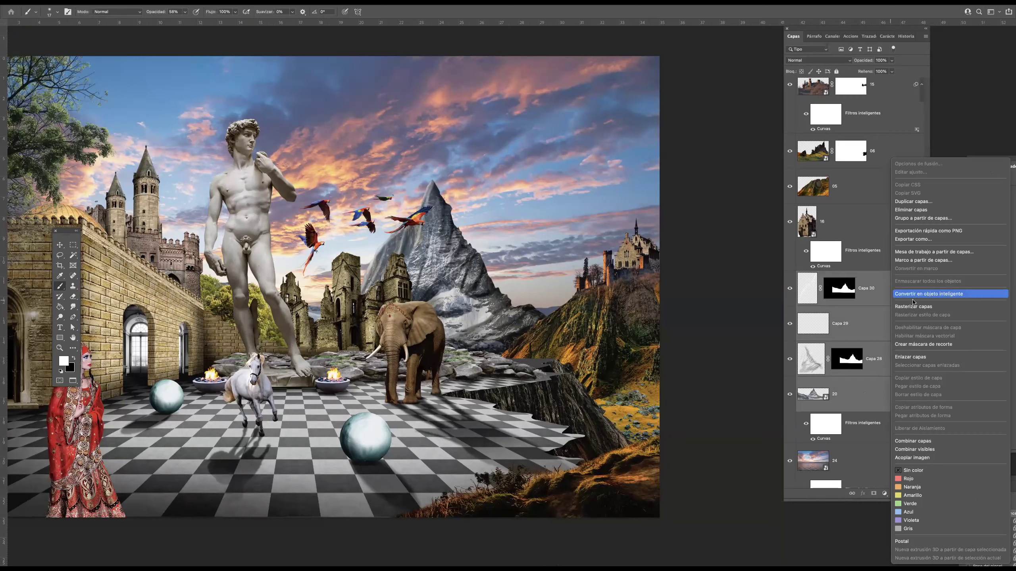
click(896, 294)
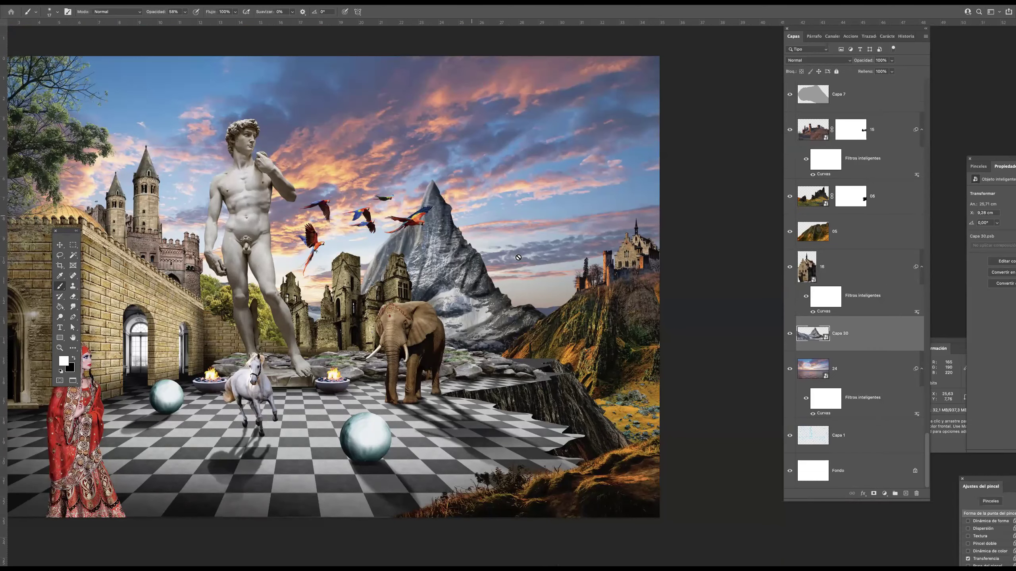
- Blur the mountain smart object with a Gaussian blur of 2.0 pixels radius
scroll(465, 266, up, 2)
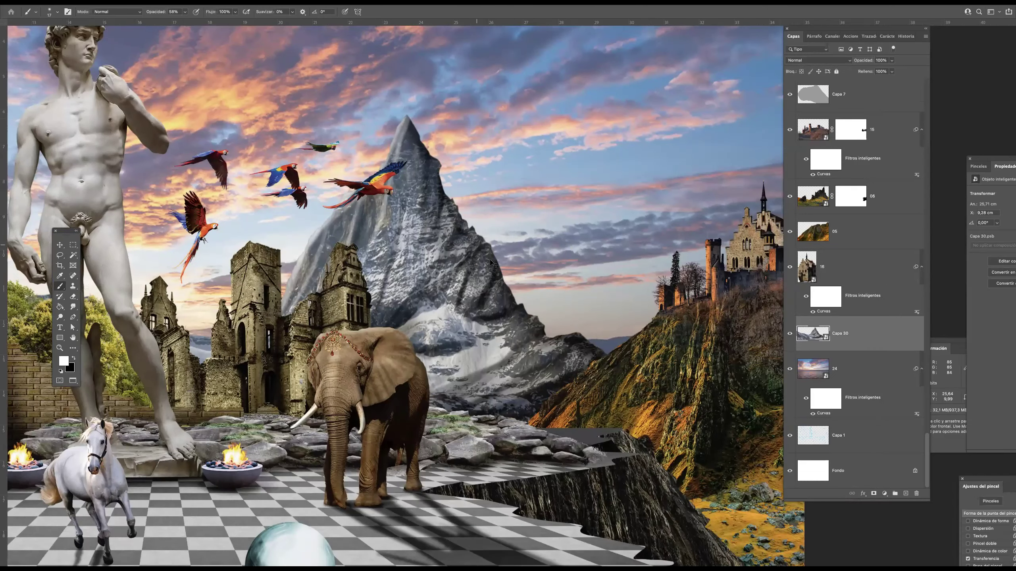
key(v)
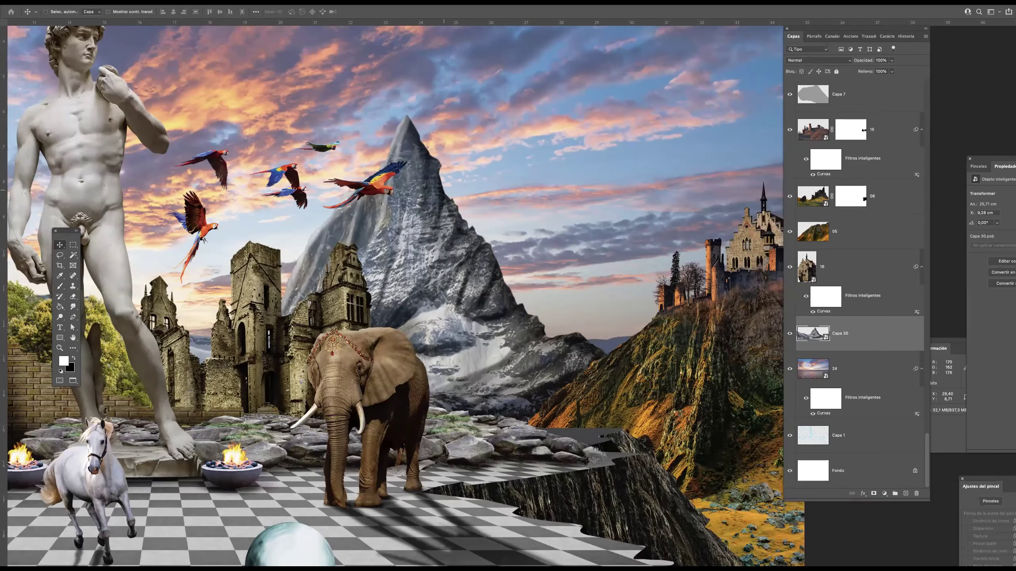
click(220, 2)
mouse_move(240, 102)
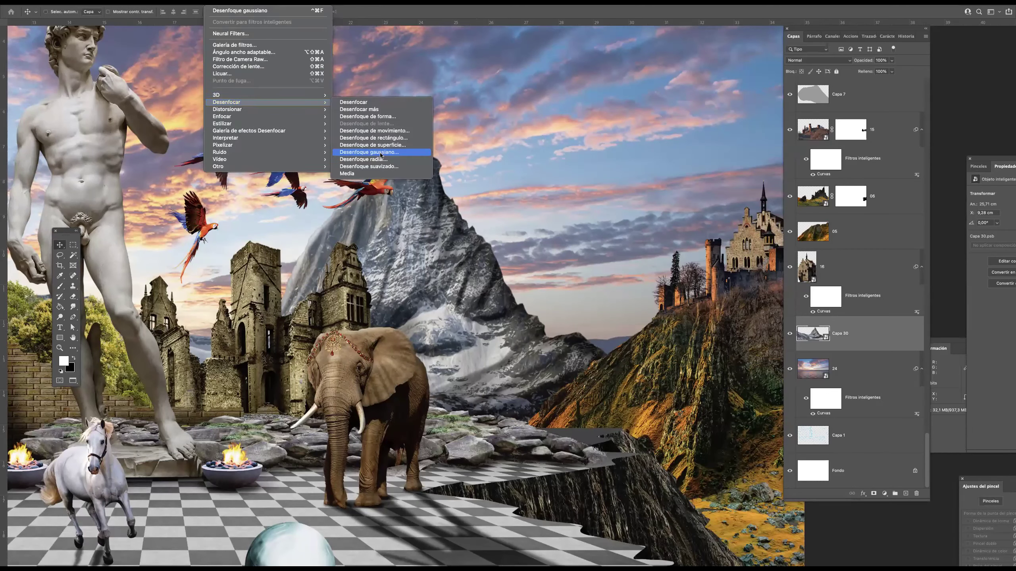
click(377, 154)
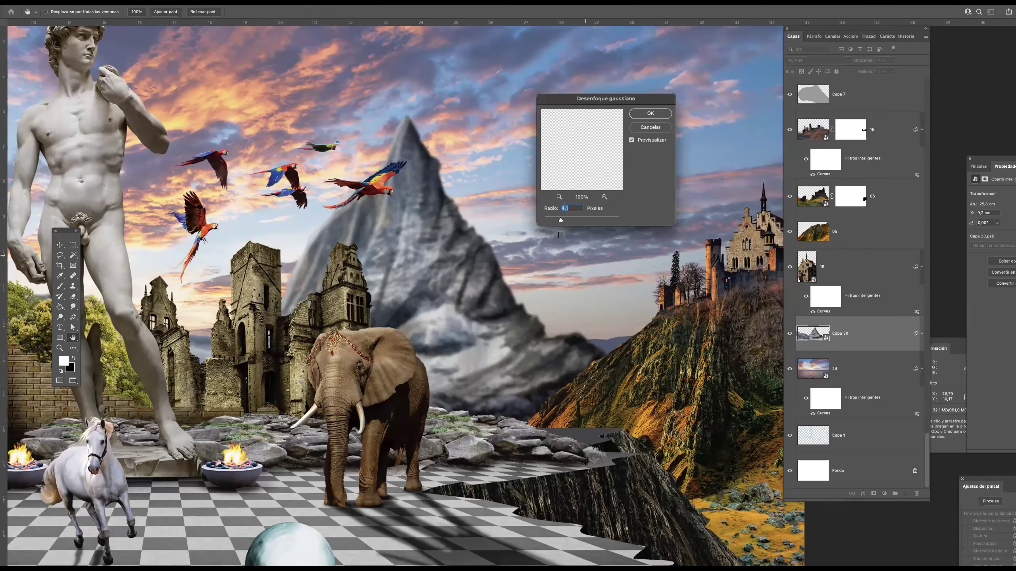
drag(555, 222, 552, 221)
click(647, 115)
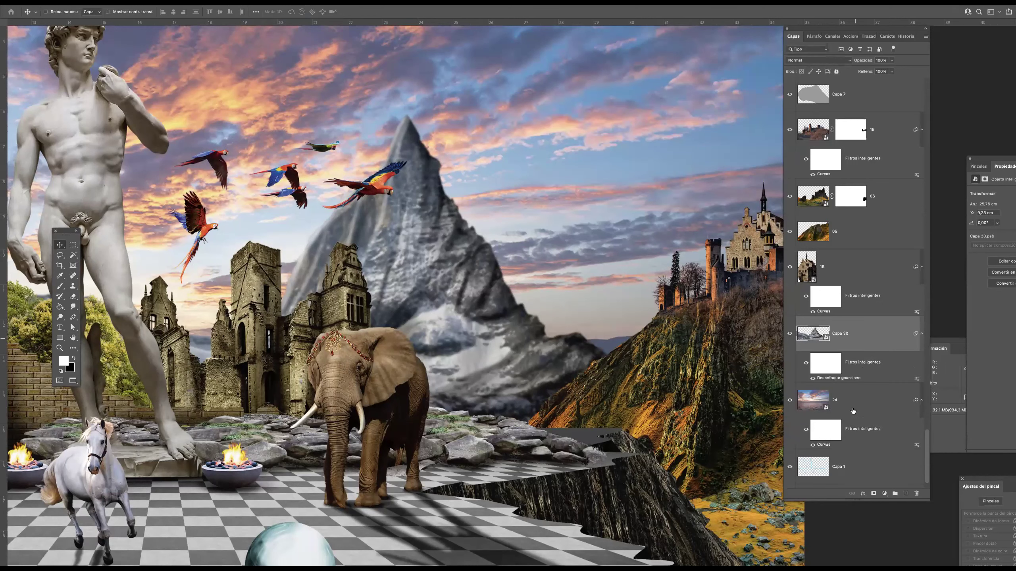
- Apply a Gaussian blur of 2.0 pixels radius to the sky layer 24
click(853, 411)
click(215, 2)
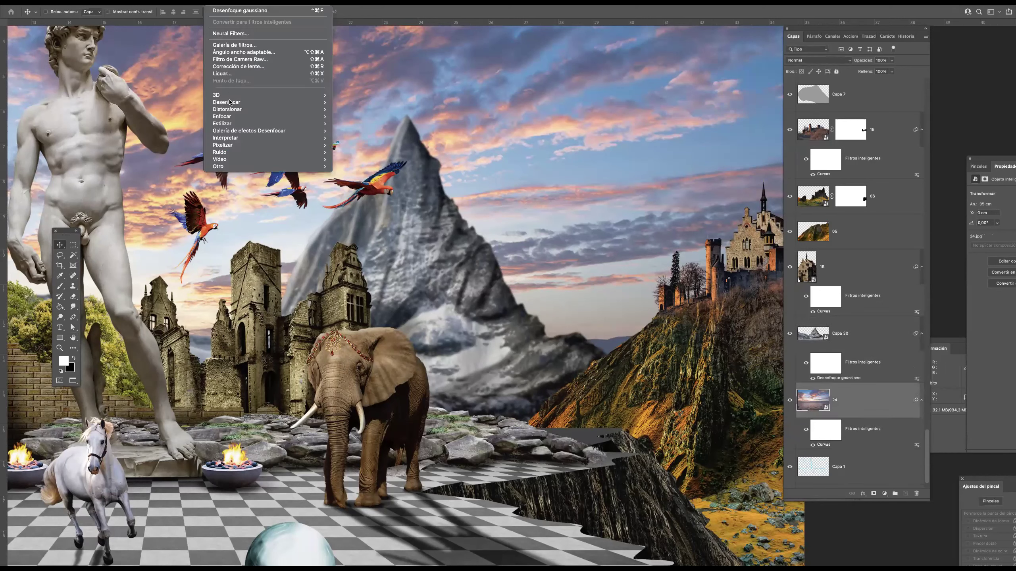
click(378, 151)
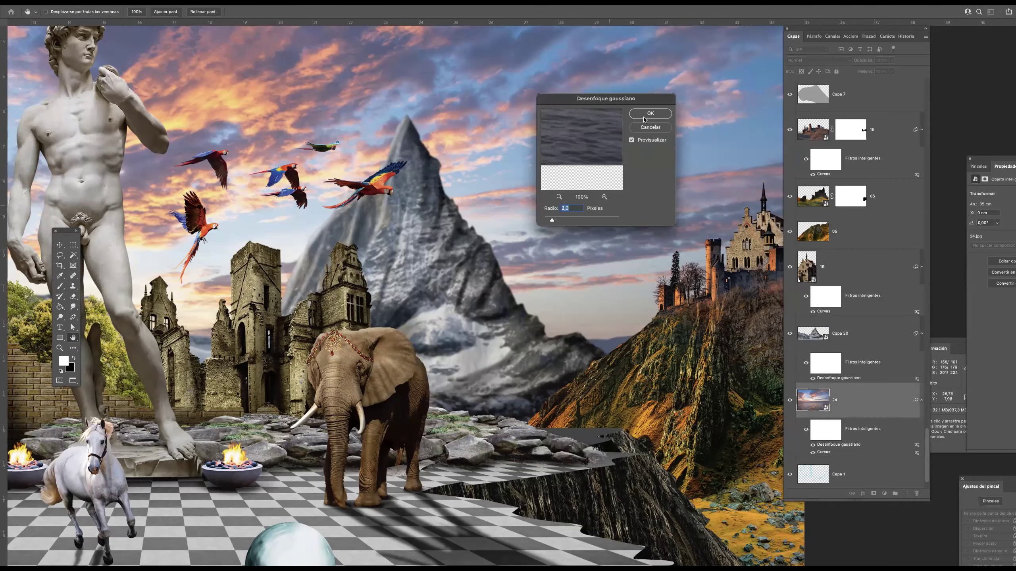
click(643, 117)
- Select all the castle and orange hillside layers and convert them into one smart object
alt+click(434, 273)
drag(574, 300, 611, 333)
super+click(615, 326)
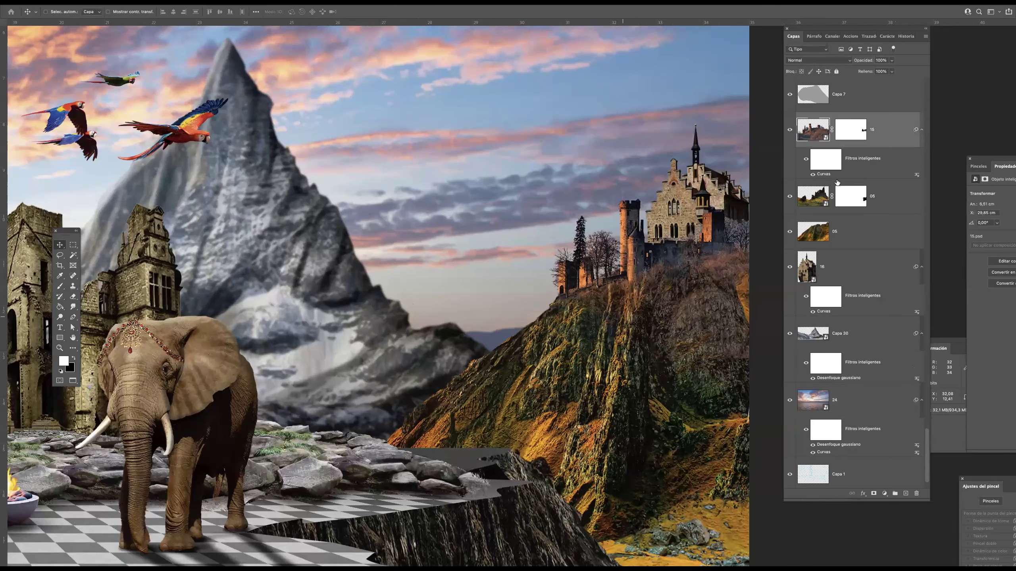
super+click(695, 211)
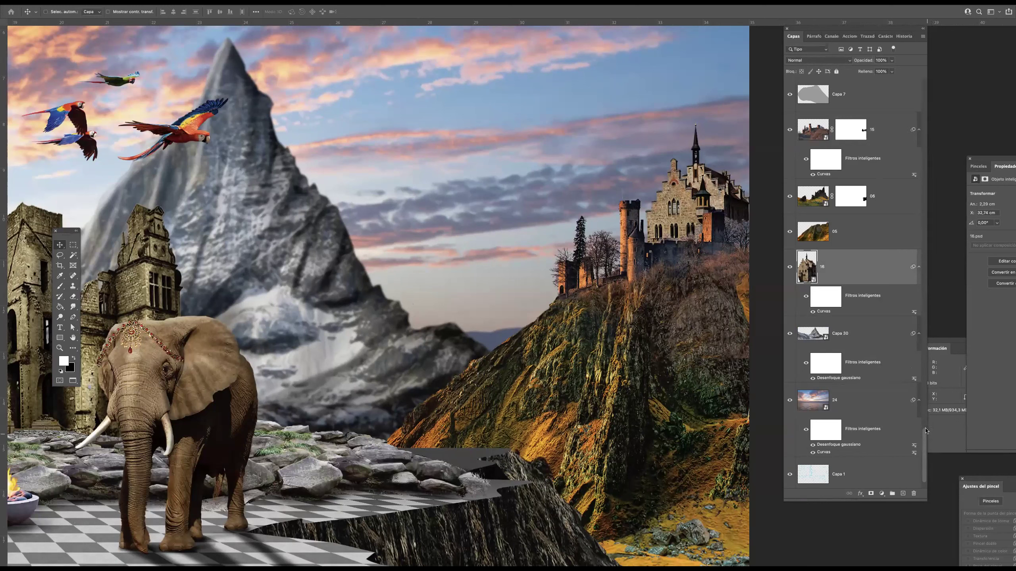
scroll(884, 336, up, 5)
shift+click(886, 337)
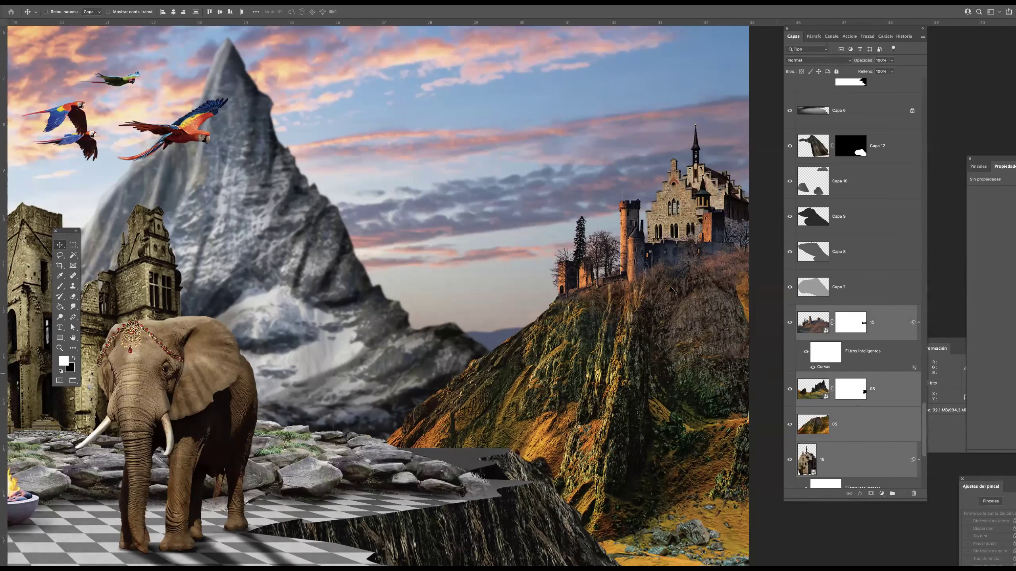
right_click(875, 322)
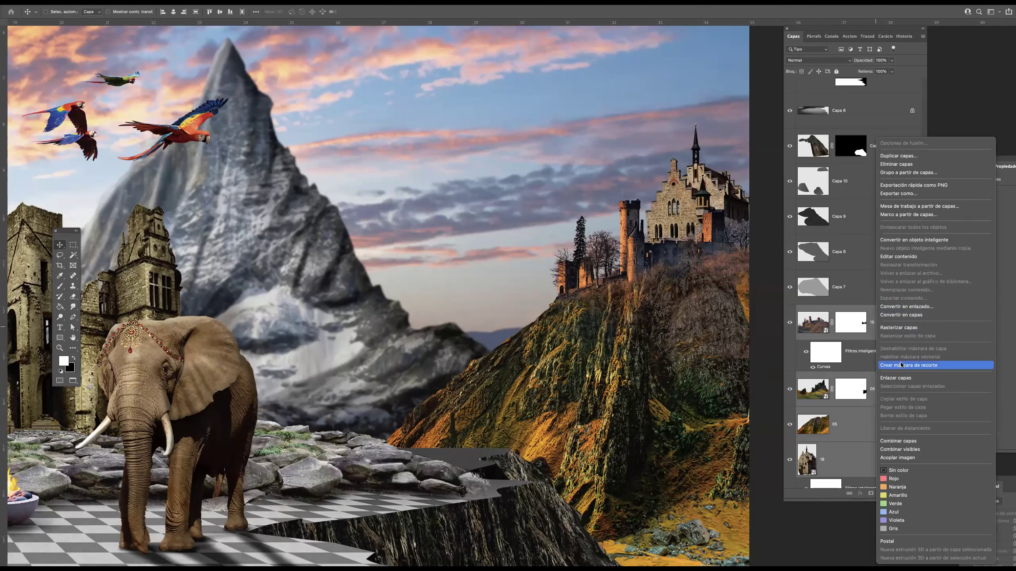
click(913, 240)
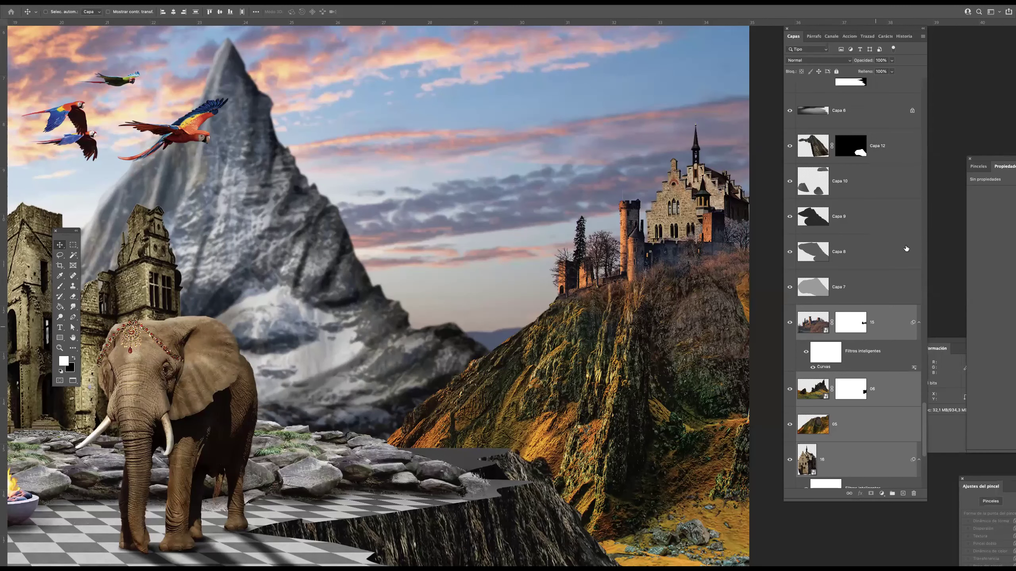
- Apply a Gaussian blur of 1.0 pixel radius to the castle and orange hillside smart object
drag(610, 356, 557, 317)
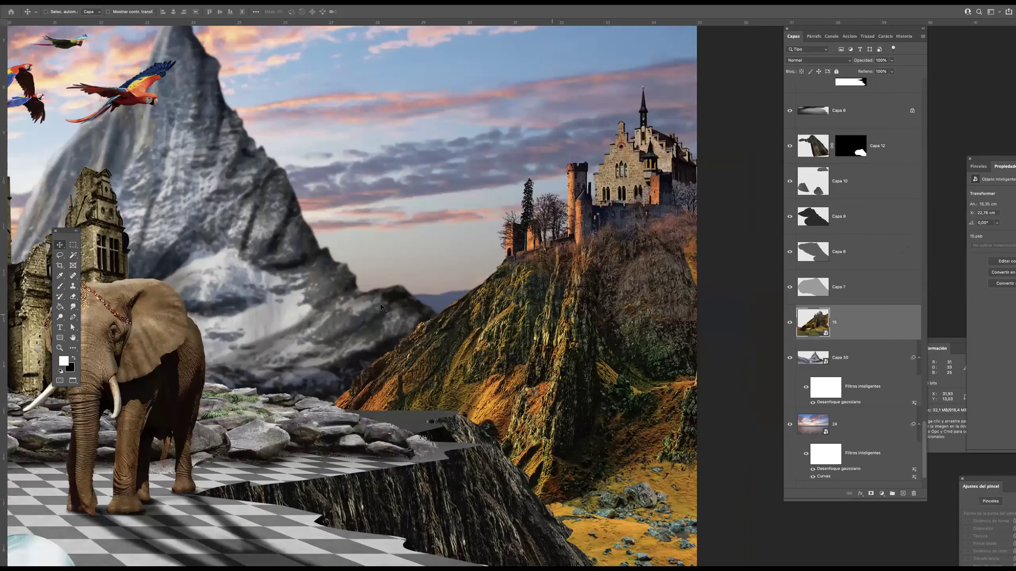
click(215, 2)
mouse_move(256, 102)
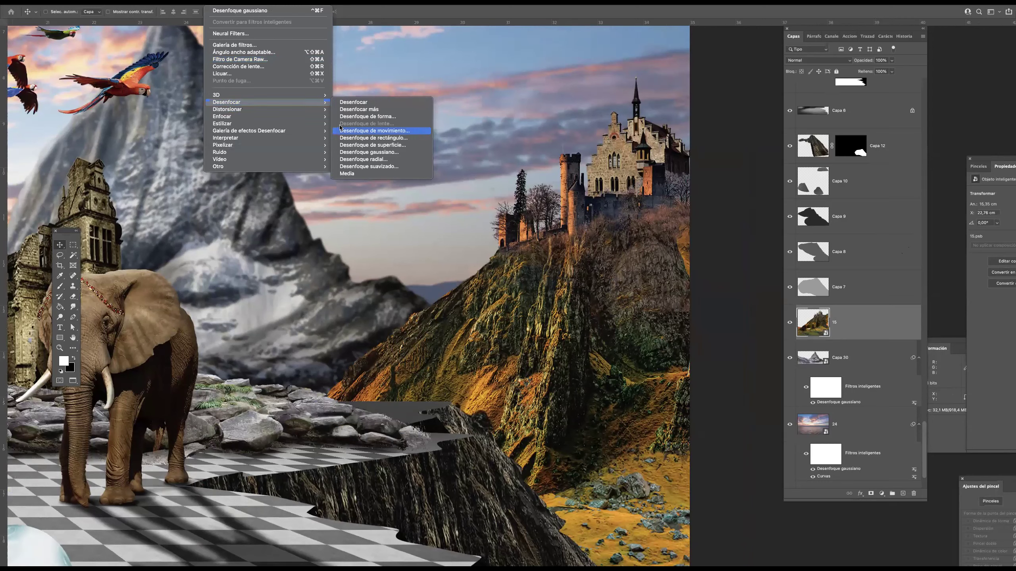
click(368, 152)
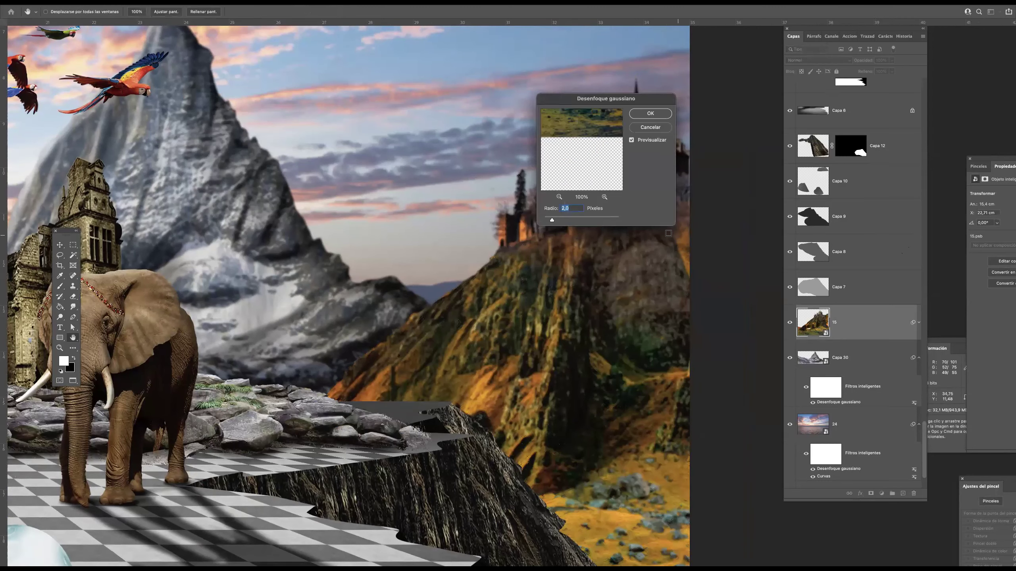
text(1)
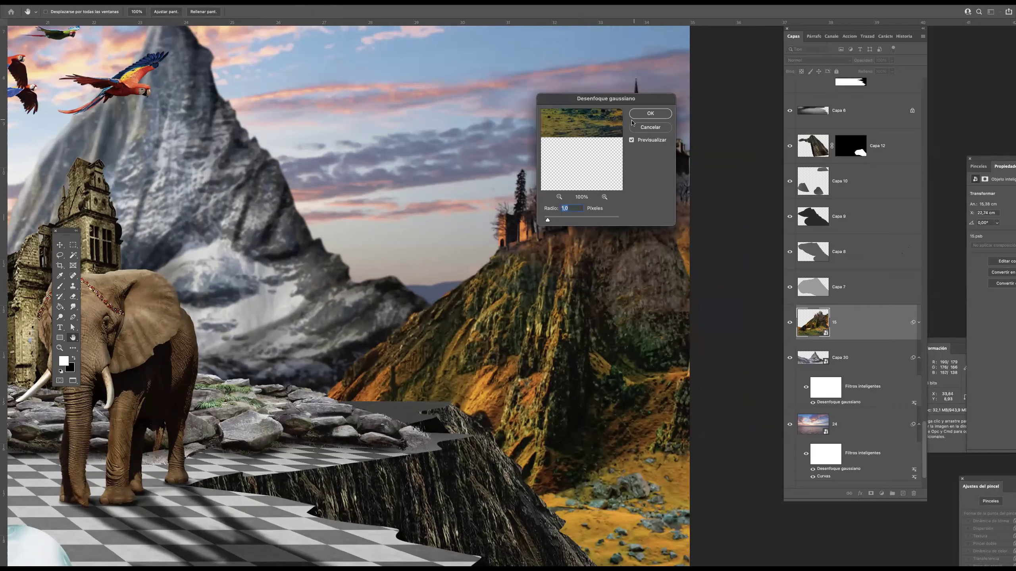
click(640, 114)
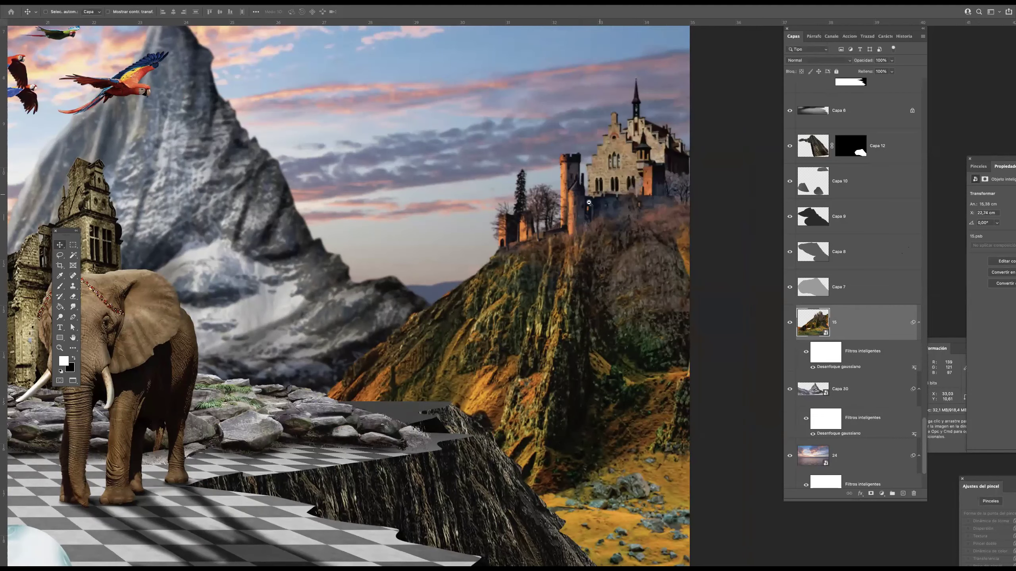
- Combine the ruins layer 14 and its shading layer Capa 27 into one smart object
drag(579, 202, 530, 303)
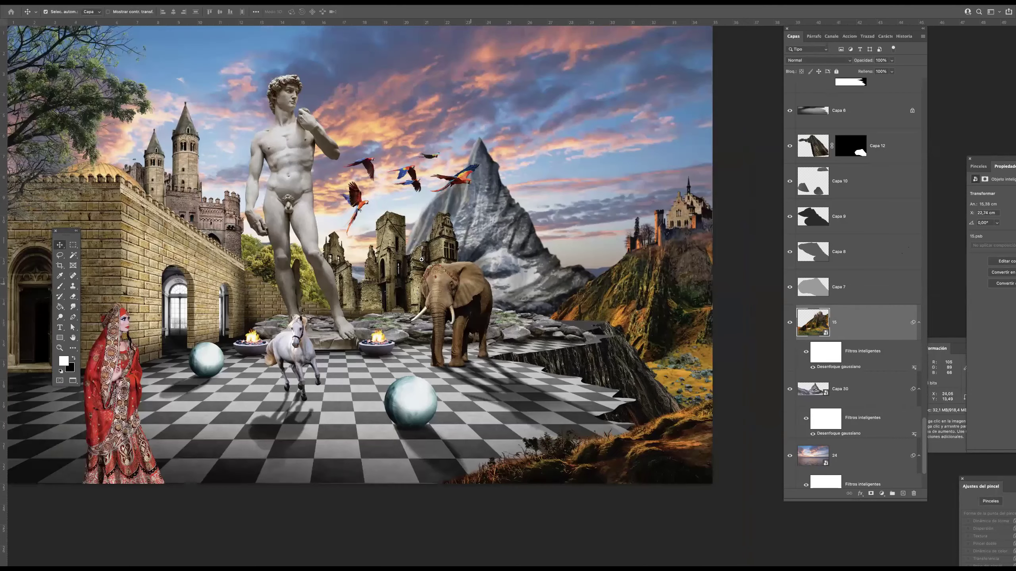
super+click(429, 286)
super+click(476, 245)
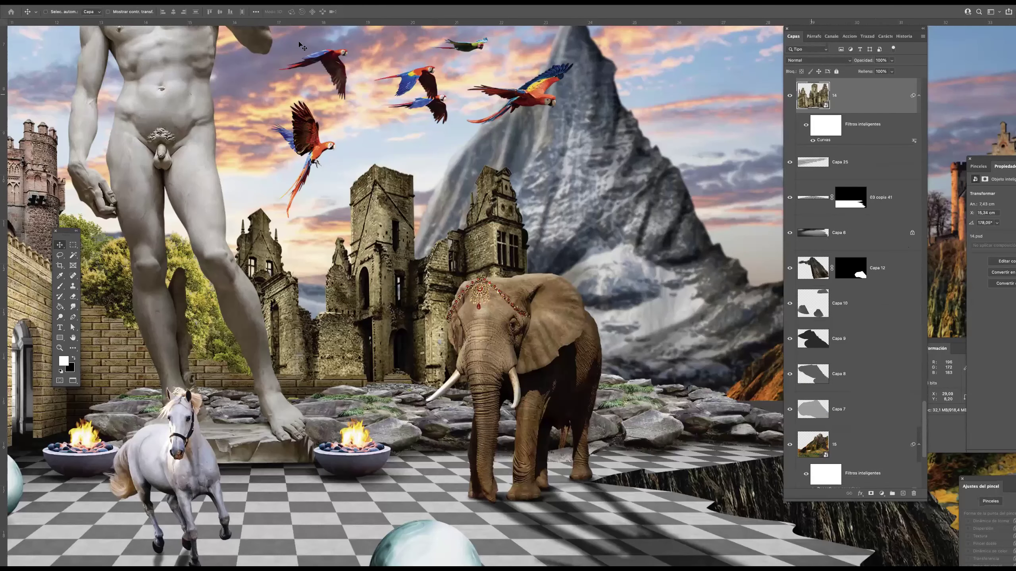
click(214, 2)
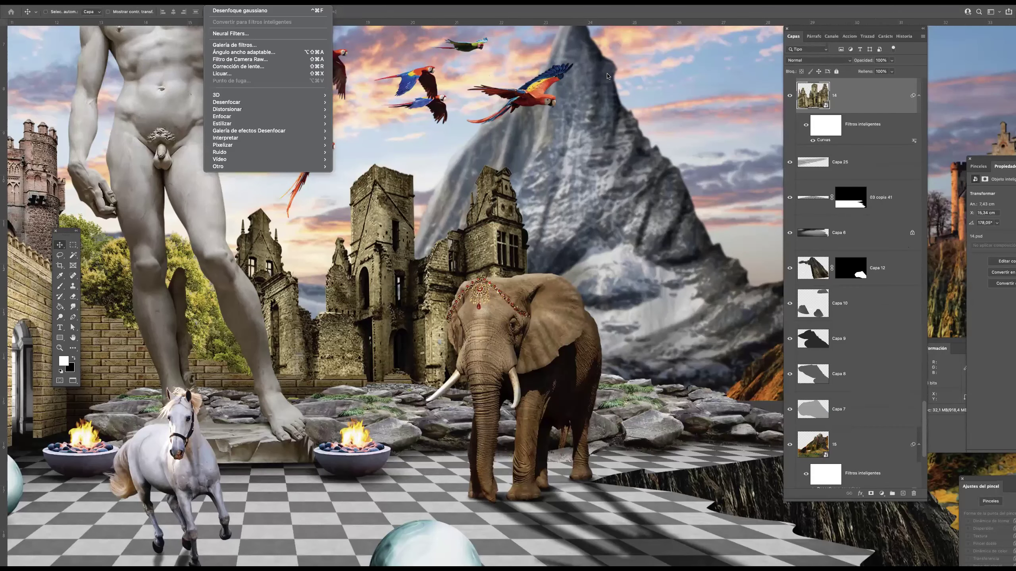
key(Escape)
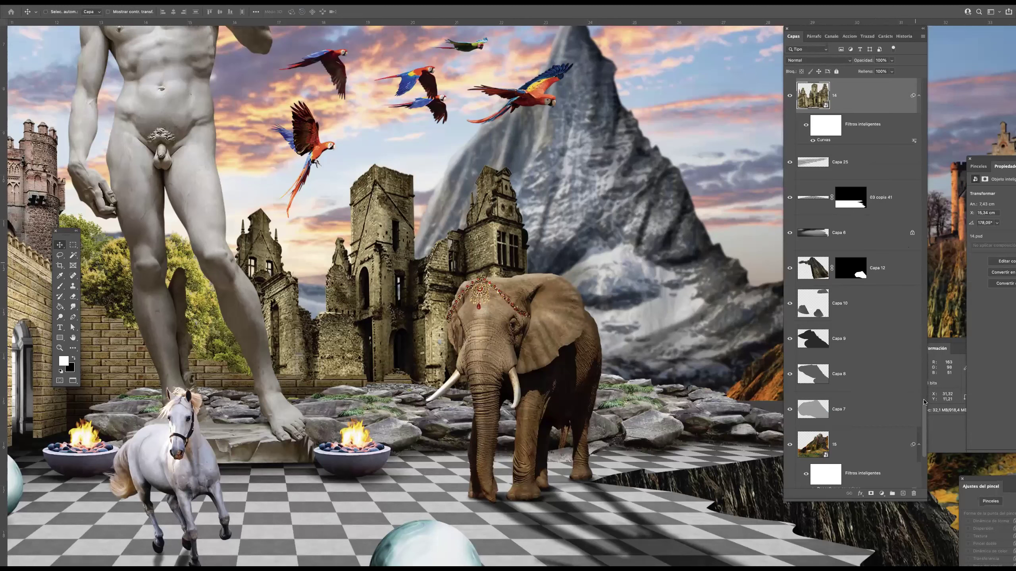
scroll(875, 359, up, 5)
click(871, 339)
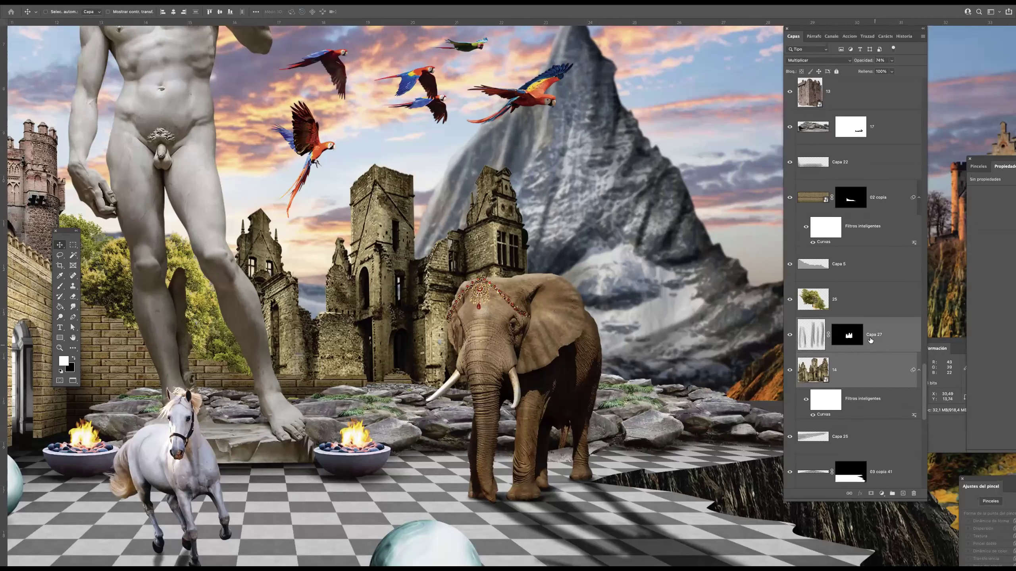
right_click(873, 341)
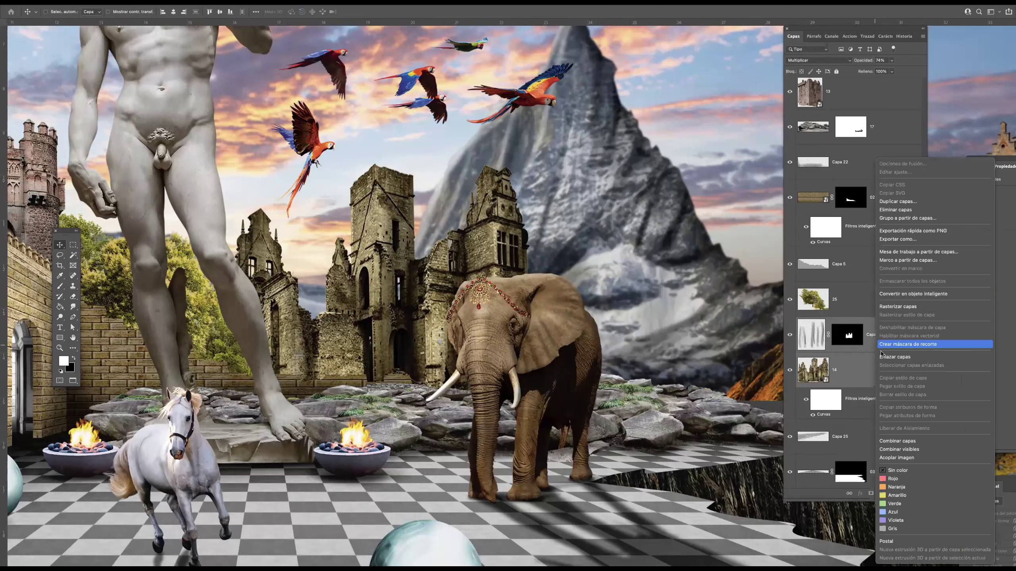
click(904, 298)
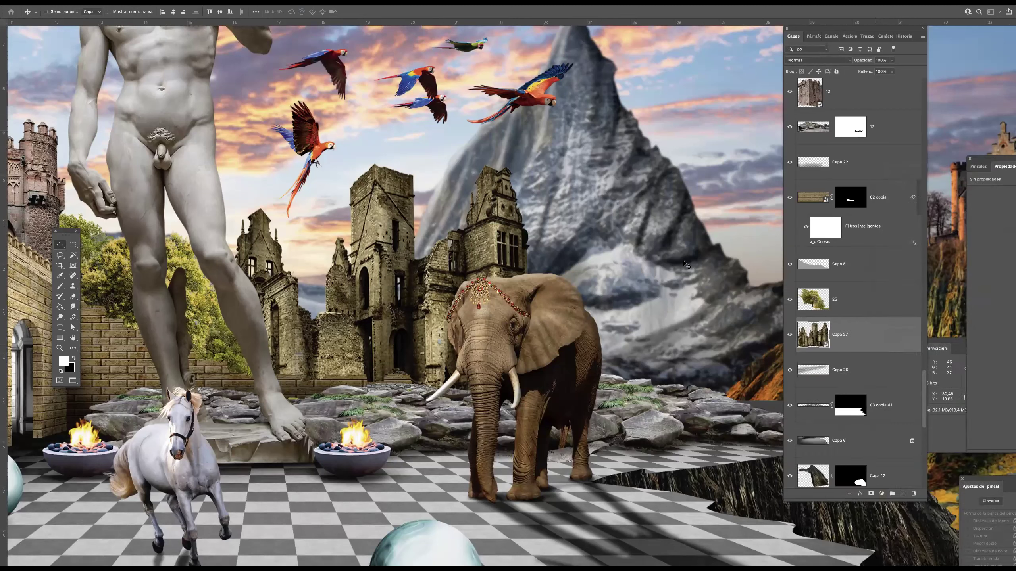
- Blur the ruins smart object with a Gaussian blur of 0.6 pixels radius
click(215, 2)
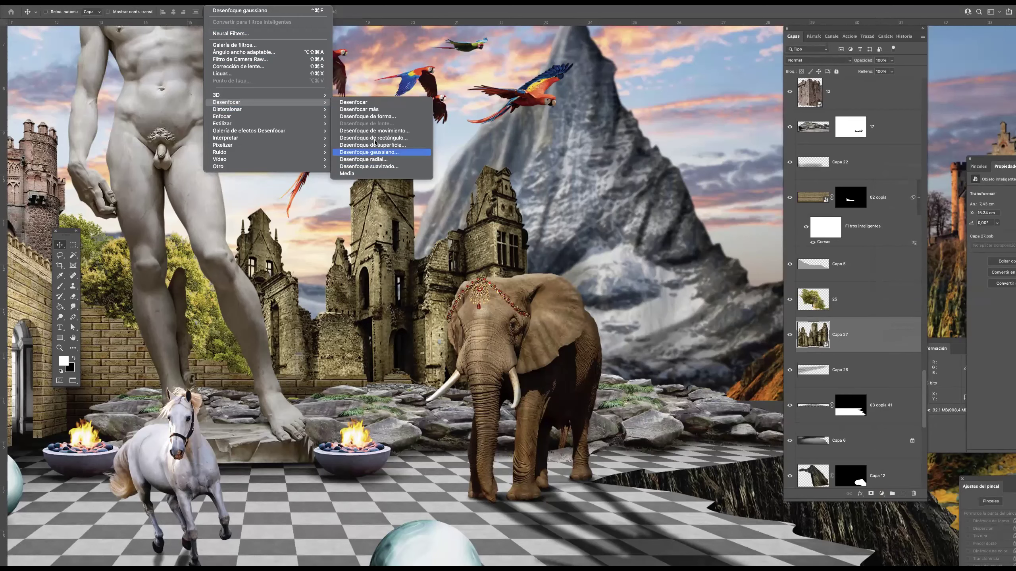
click(373, 141)
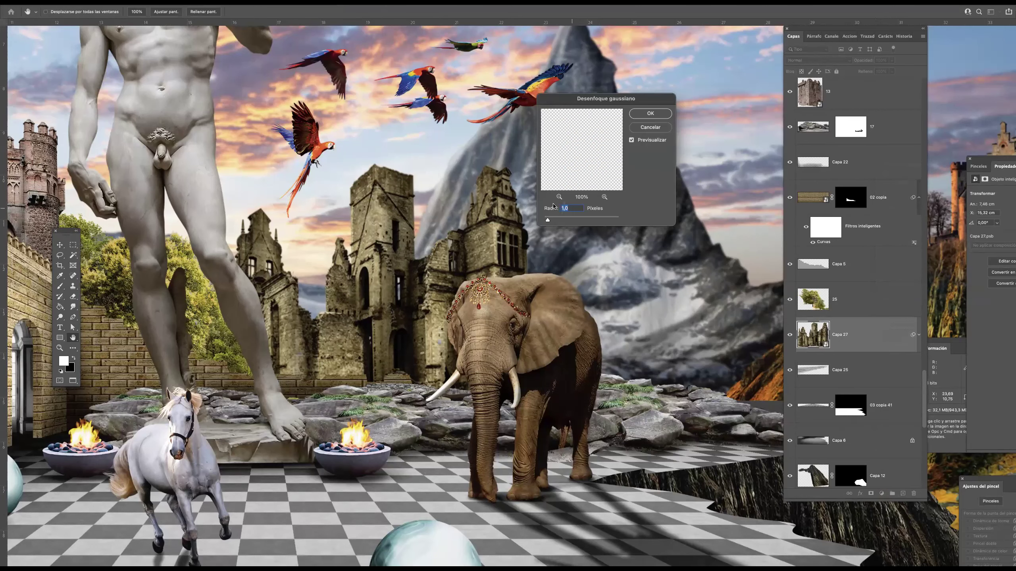
text(06)
double_click(565, 207)
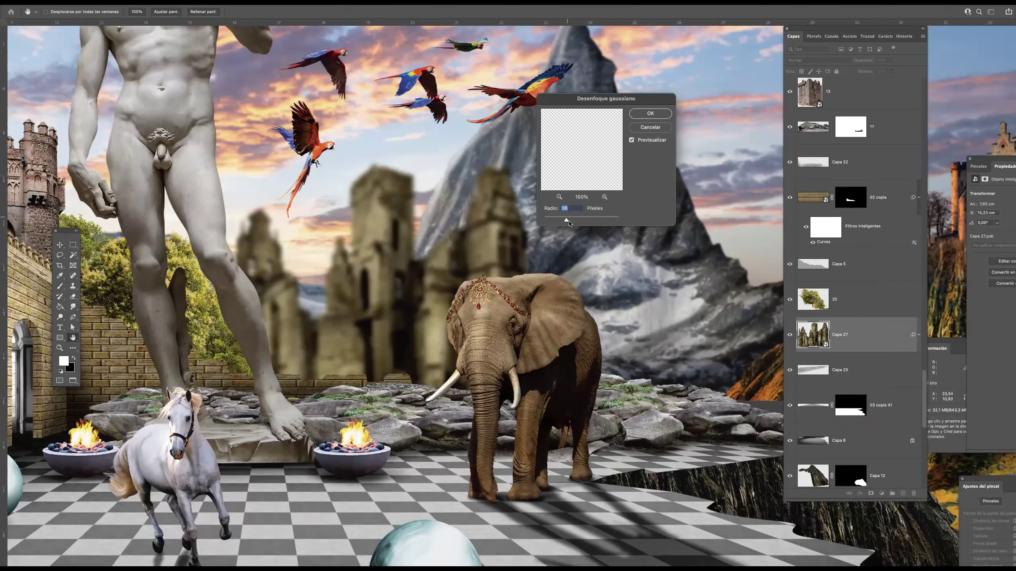
click(564, 208)
text(,)
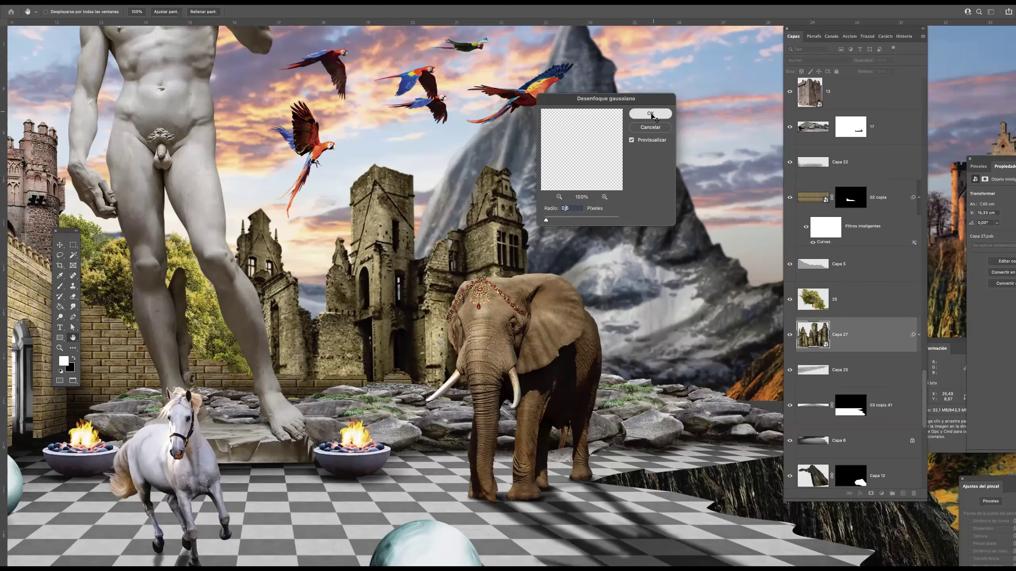
click(650, 113)
- Convert the pointed-towers layer and its shading layer Capa 23 into one smart object
key(super+0)
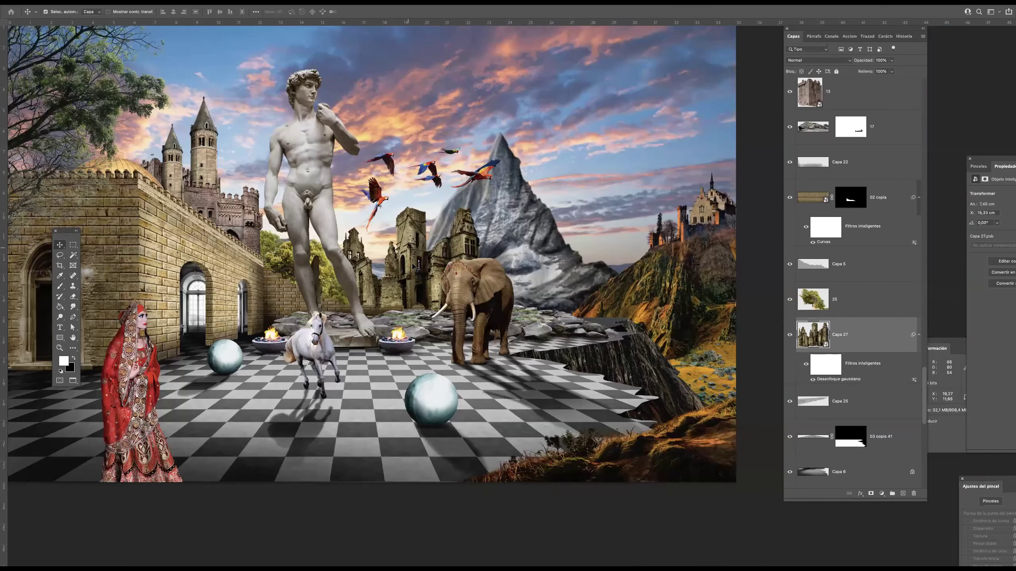
key(super+space)
click(283, 201)
super+click(276, 196)
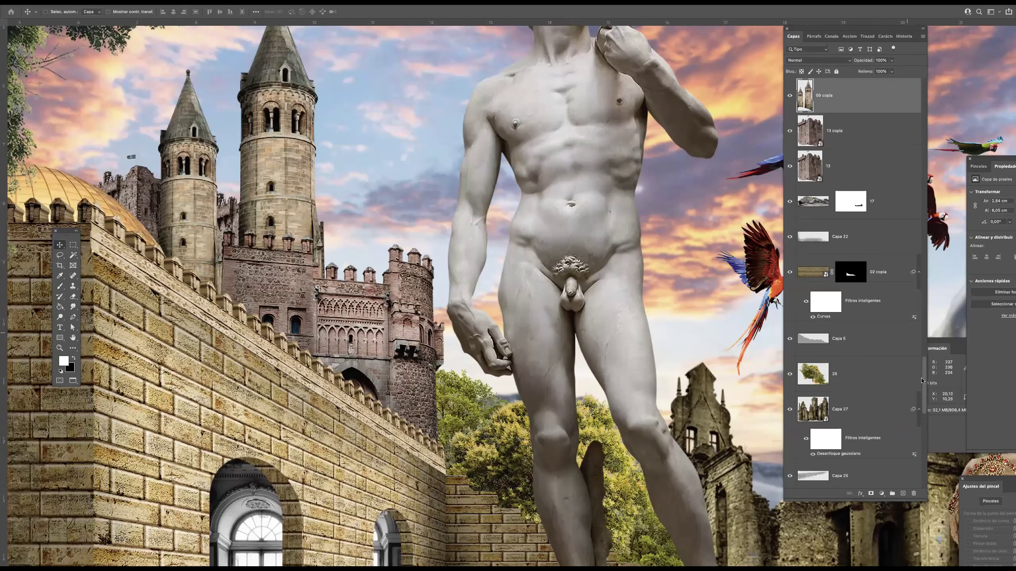
scroll(871, 292, up, 5)
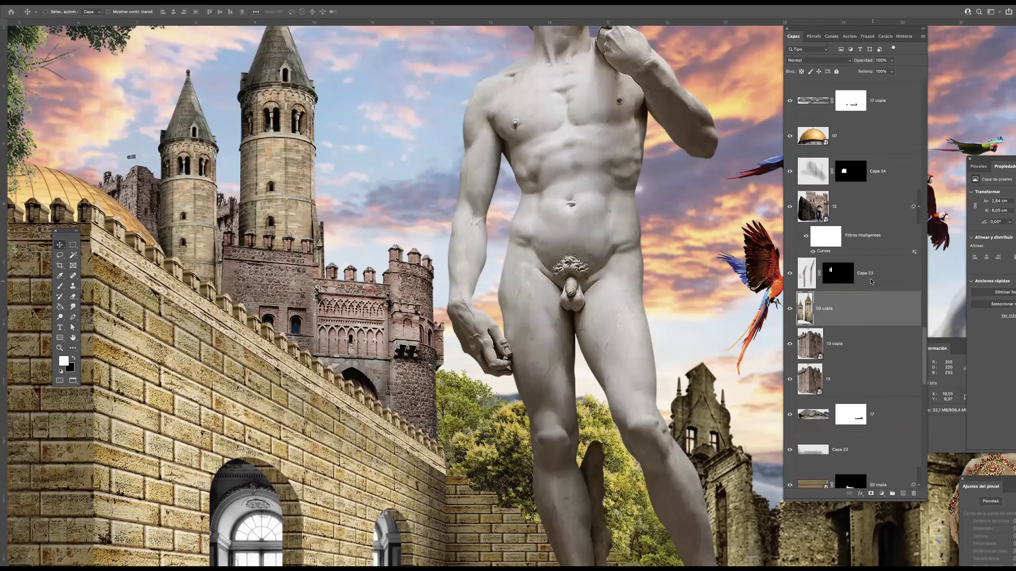
right_click(894, 296)
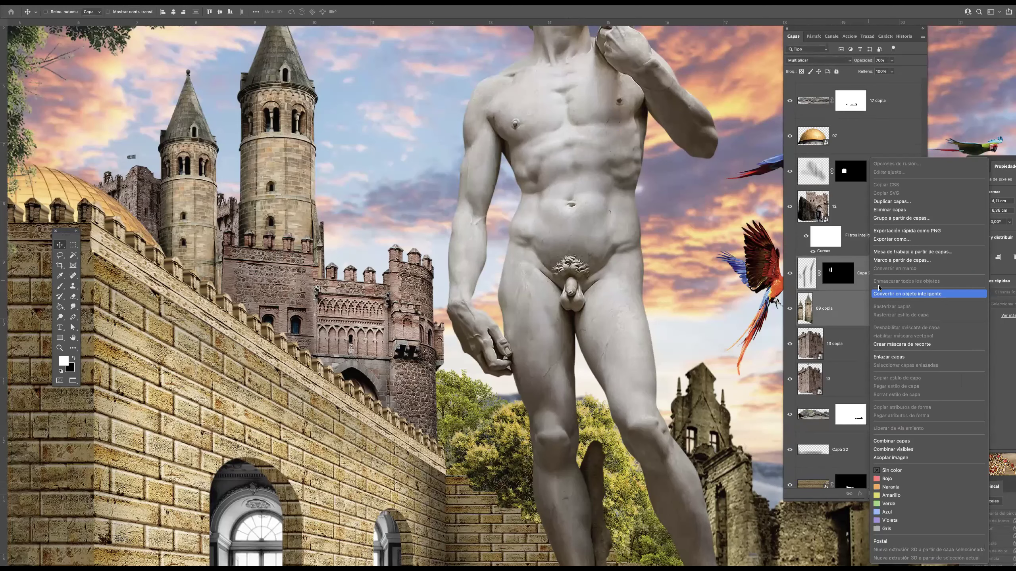
click(881, 294)
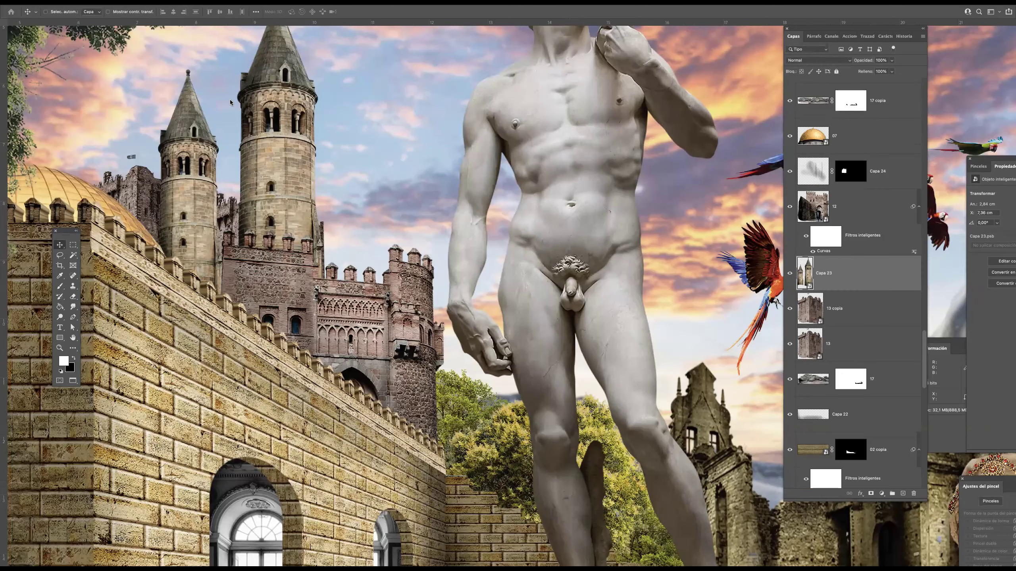
- Apply a Gaussian blur of 1.0 pixel radius to the pointed-towers smart object
right_click(326, 115)
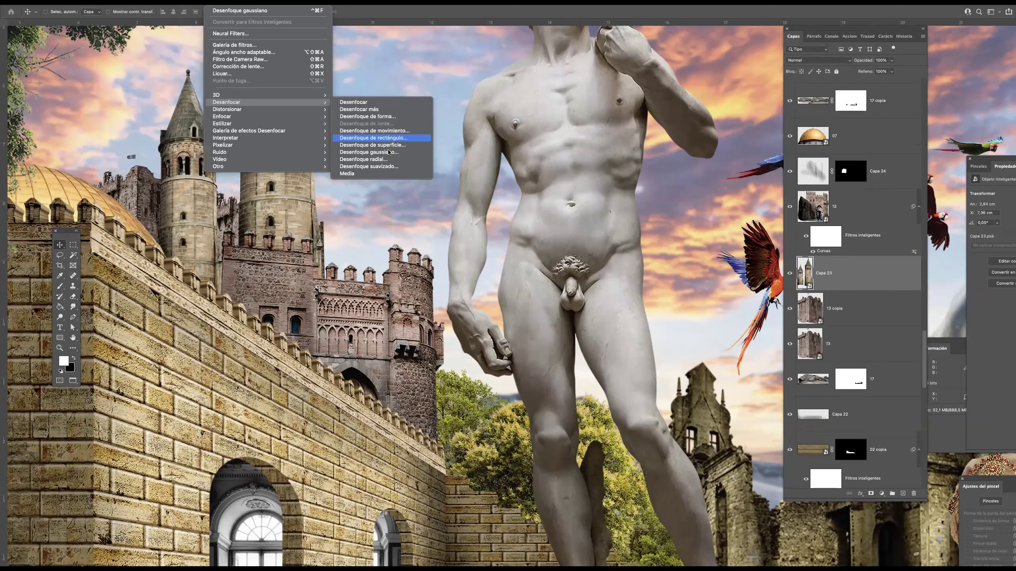
click(379, 145)
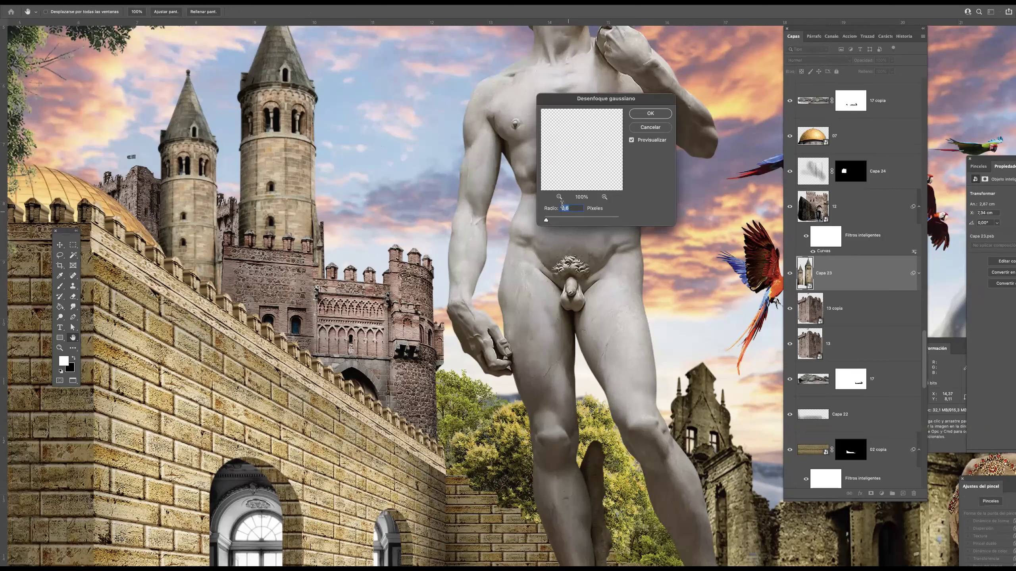
text(1)
key(Return)
- Apply a Gaussian blur of 1.0 pixel radius to layer 13, the castle piece beside the golden dome
click(140, 194)
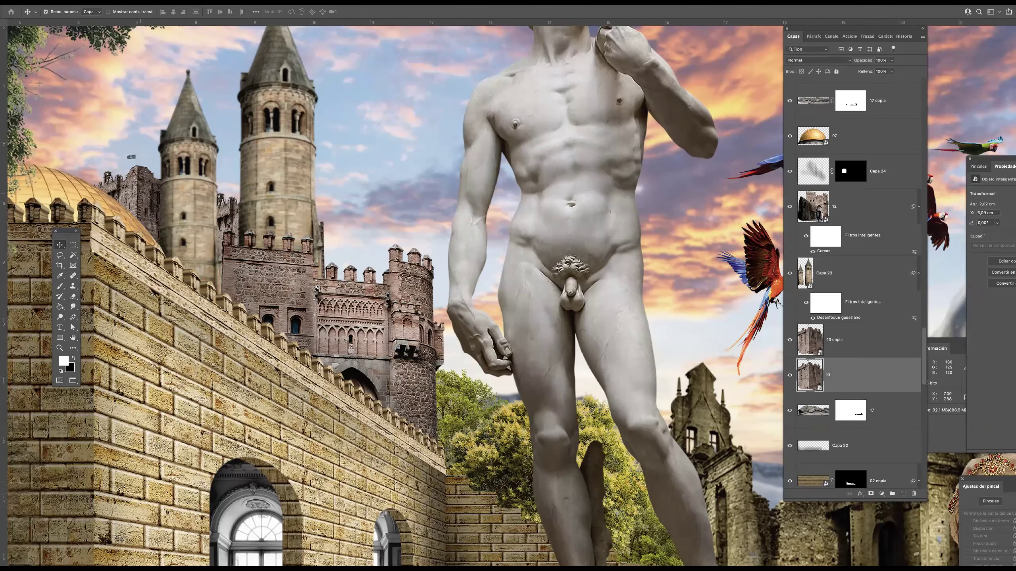
click(214, 2)
mouse_move(237, 103)
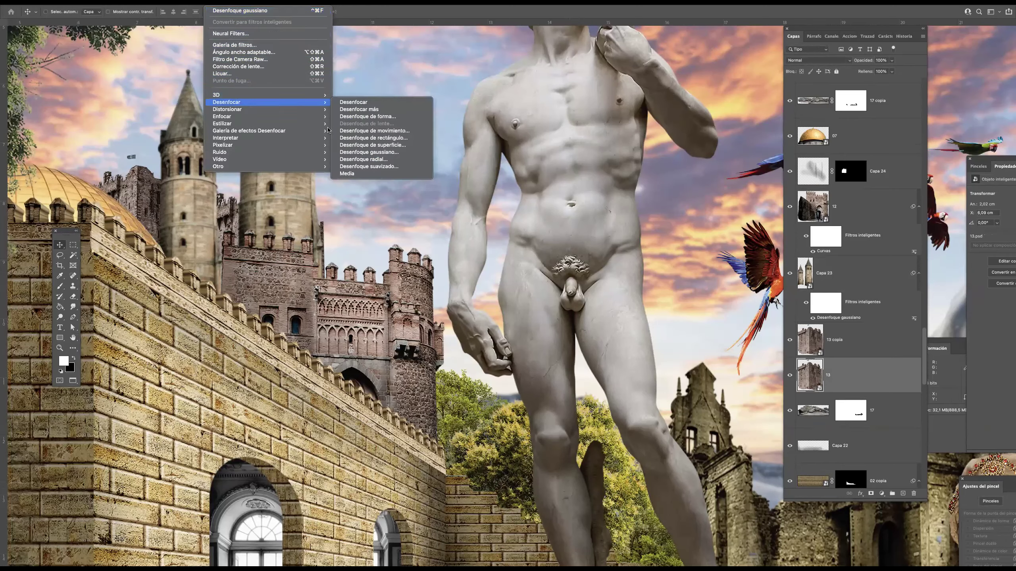
click(381, 154)
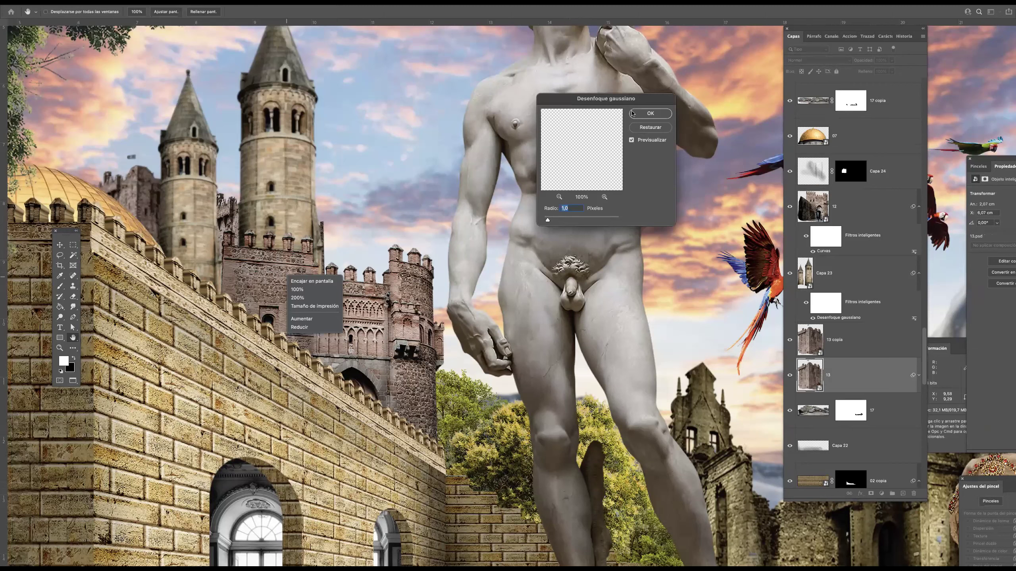
click(631, 113)
- Blur the reddish castle's shading layer Capa 24 with a Gaussian blur of 1.0 pixel radius
click(297, 295)
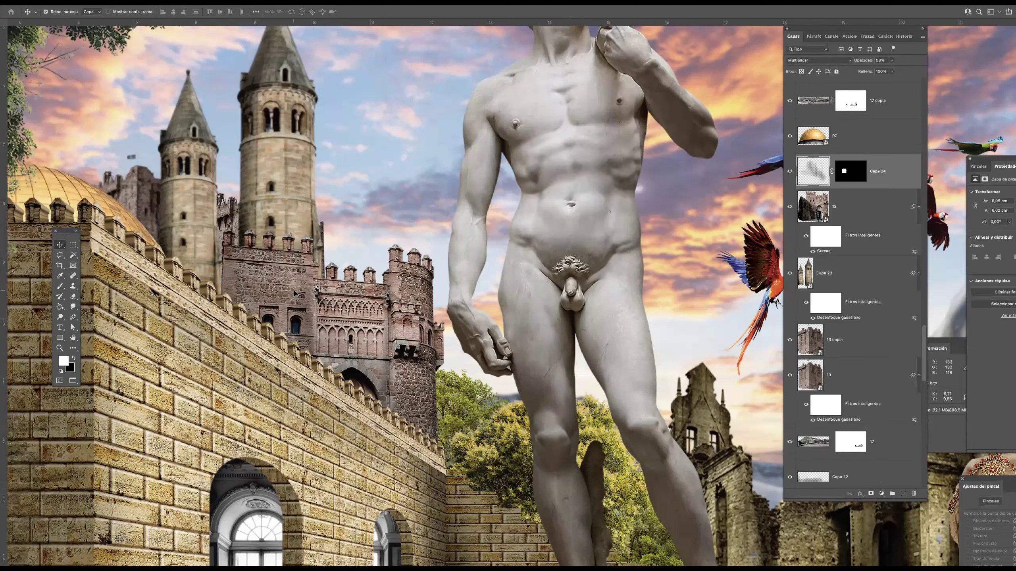
click(218, 1)
mouse_move(240, 102)
click(367, 154)
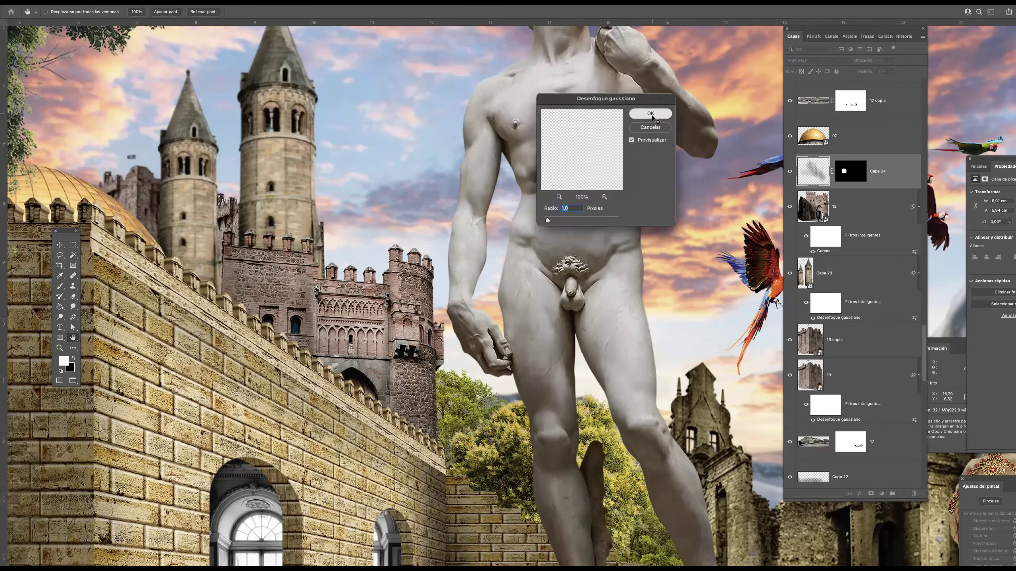
click(651, 113)
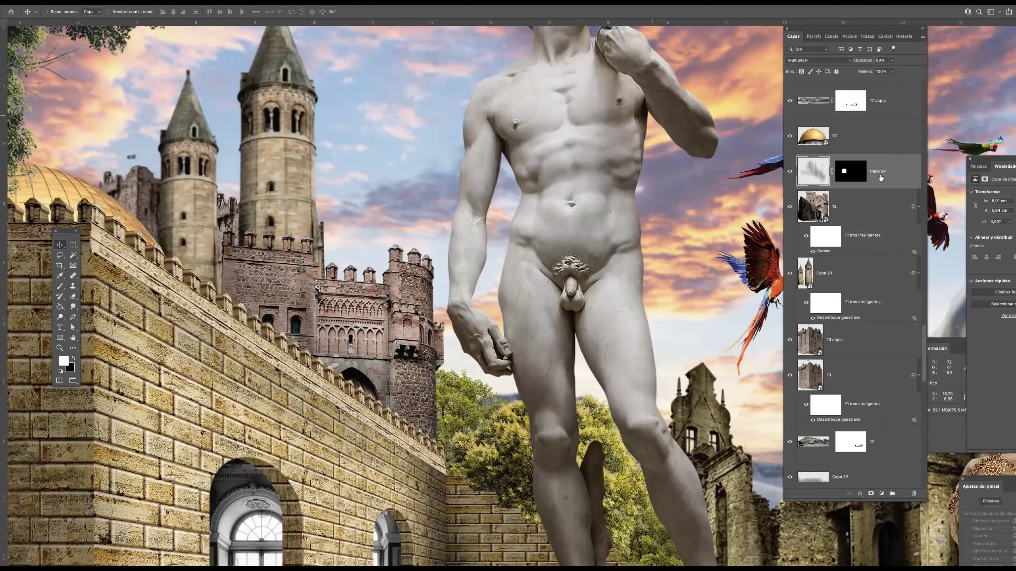
- Combine the reddish castle layer 12 and shading layer Capa 24 into one smart object and apply a Gaussian blur to it
right_click(909, 291)
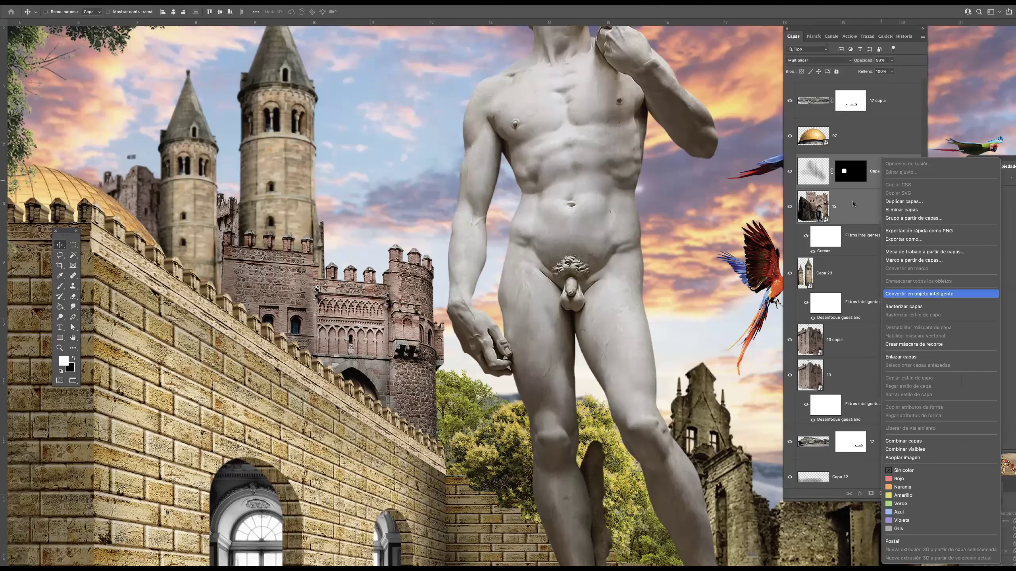
key(super+t)
click(221, 1)
mouse_move(256, 101)
click(400, 154)
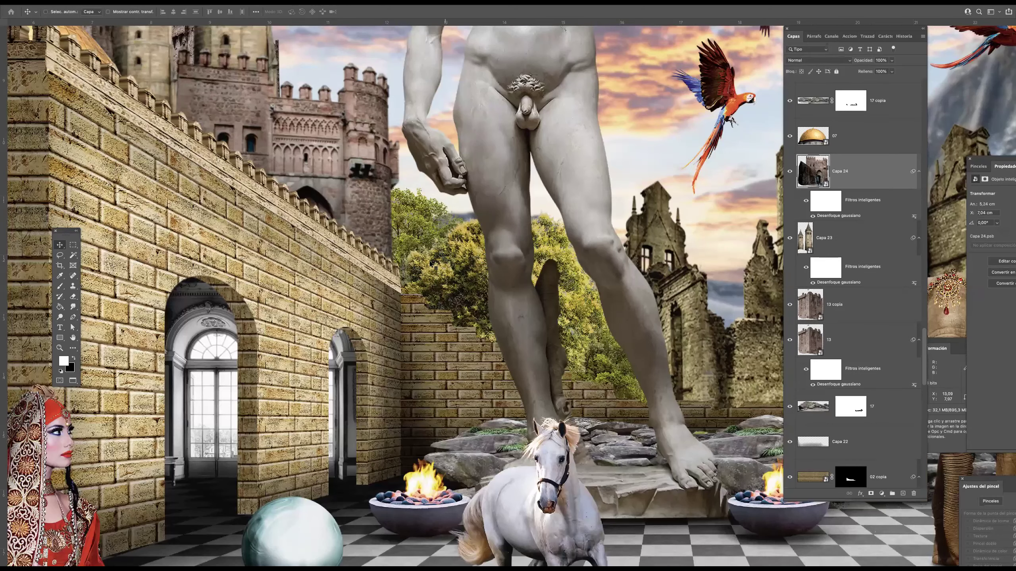
- Apply a Gaussian blur to the green tree layer behind the statue and brick wall
click(433, 268)
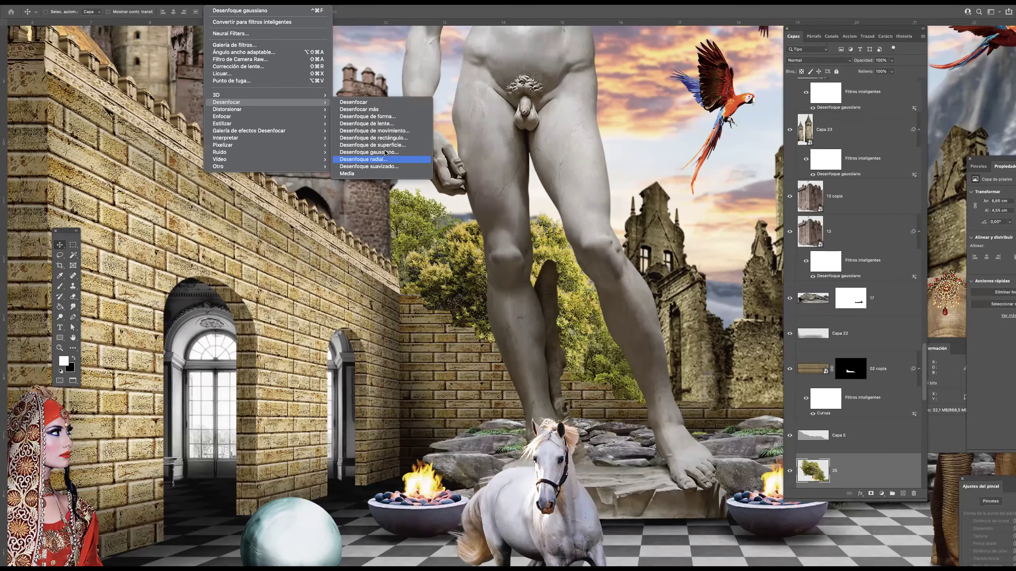
click(368, 152)
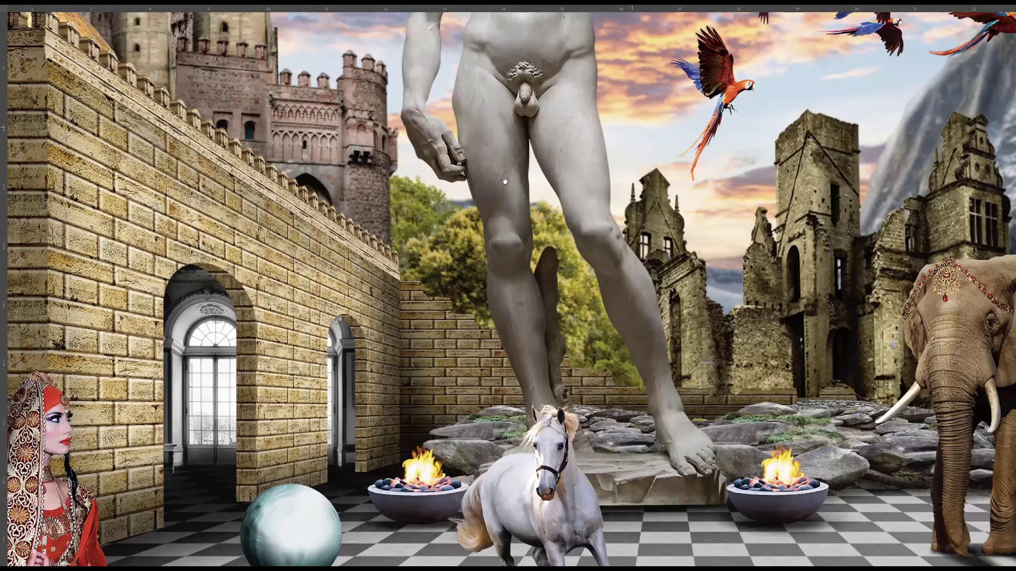
key(ctrl+0)
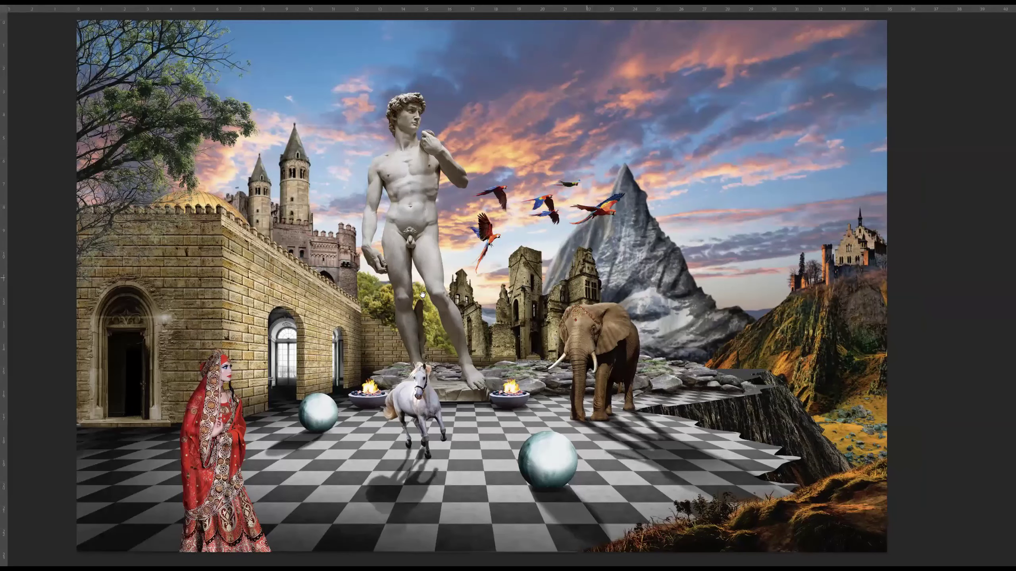
drag(314, 225, 388, 251)
scroll(391, 252, up, 3)
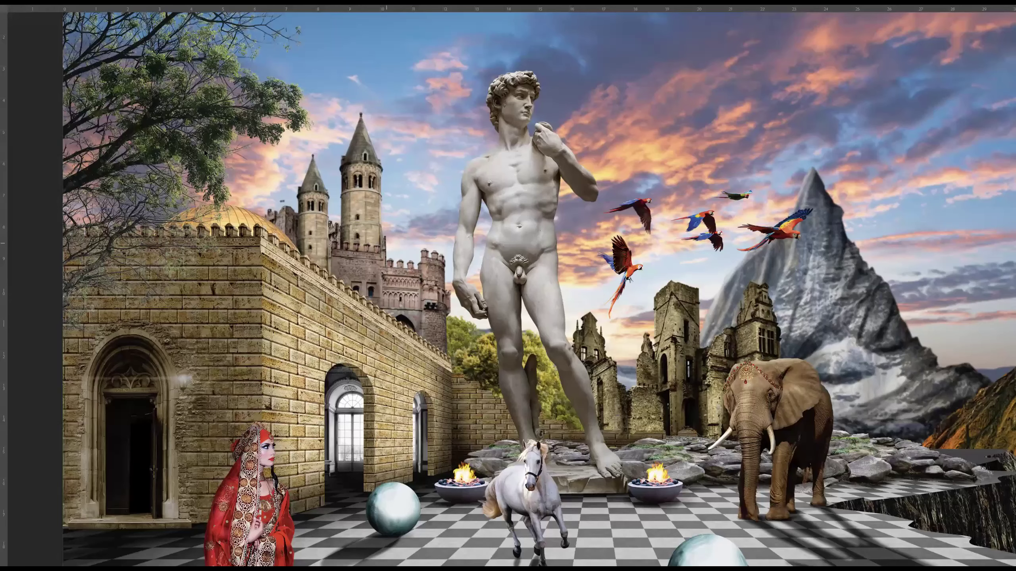
- Apply a Gaussian blur of 3 pixels radius to layer 21, the grassy foreground hill
drag(307, 200, 285, 186)
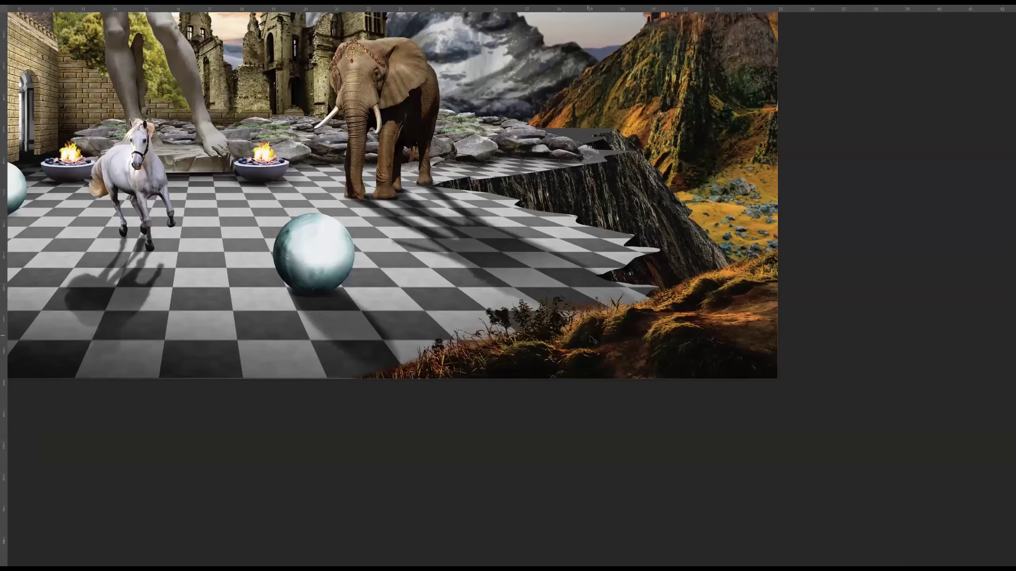
key(Tab)
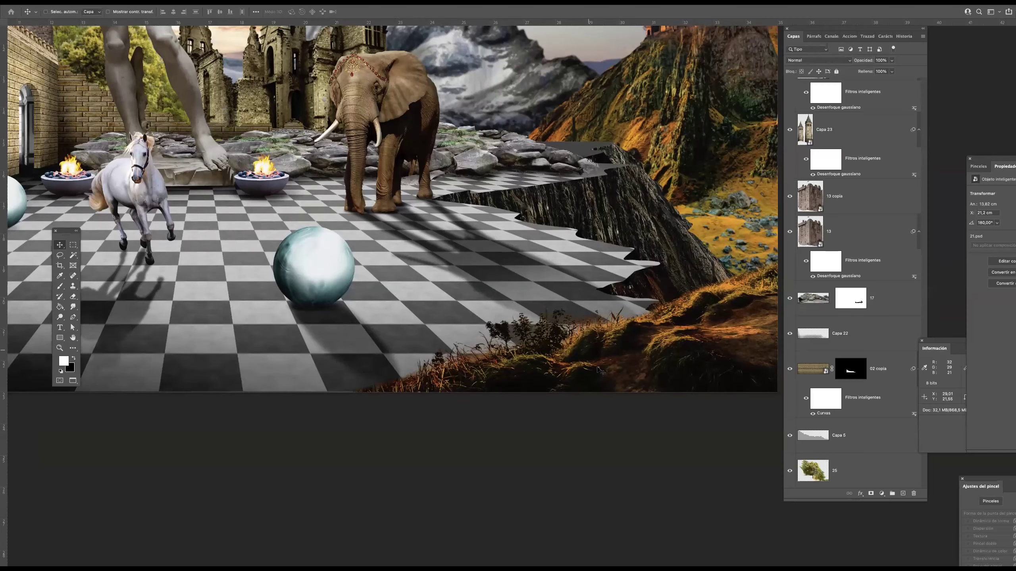
scroll(857, 107, up, 10)
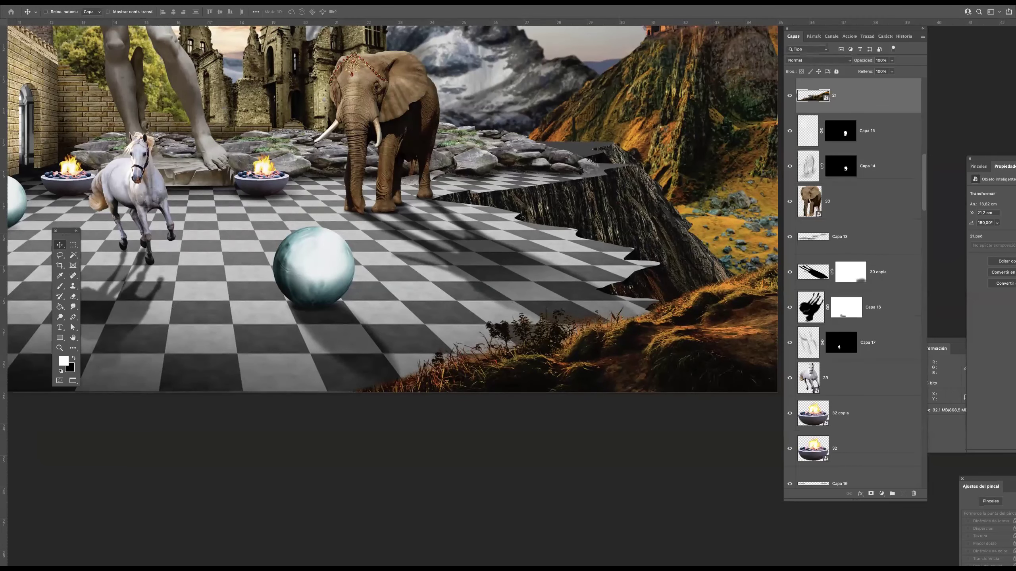
click(217, 2)
mouse_move(256, 102)
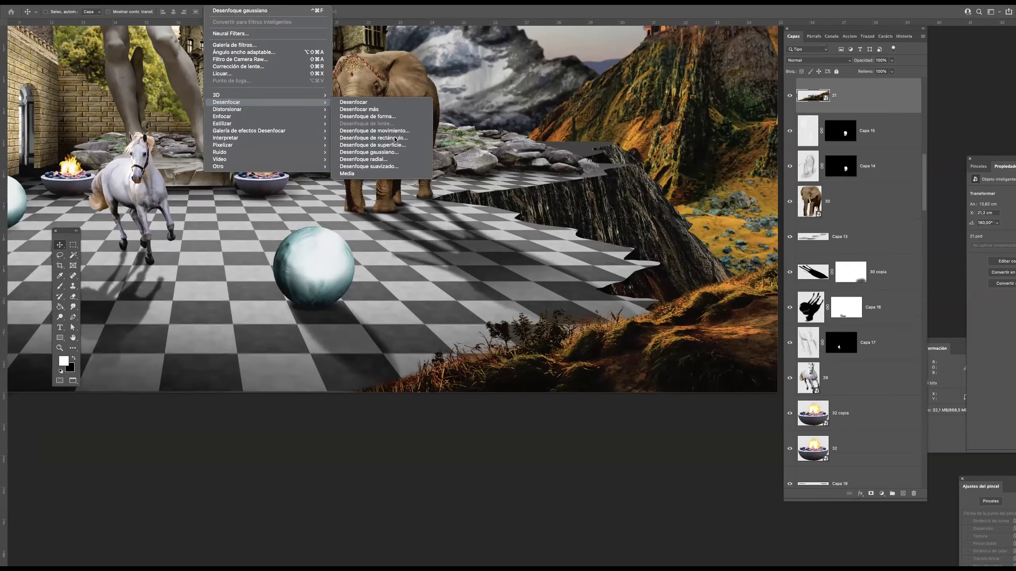
click(381, 154)
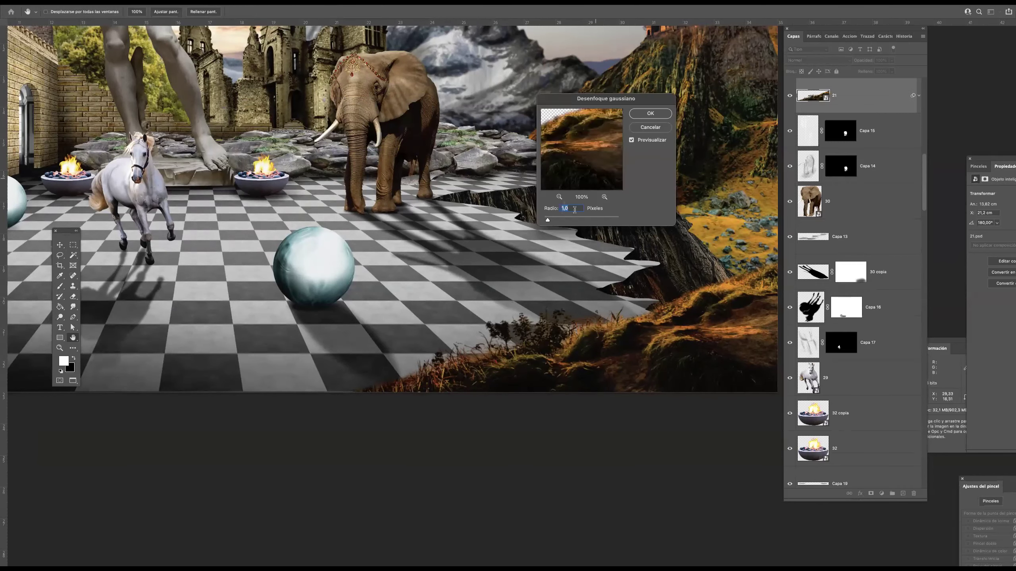
text(3)
click(639, 115)
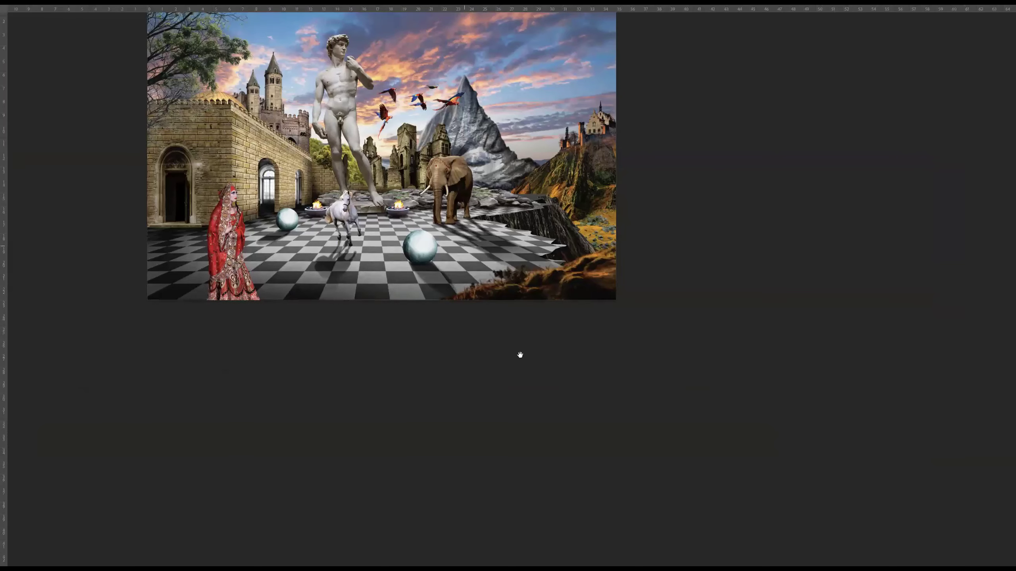
- Load the outline of the statue layer 01 as a selection and create a new layer above it masked to that outline
drag(434, 164, 498, 268)
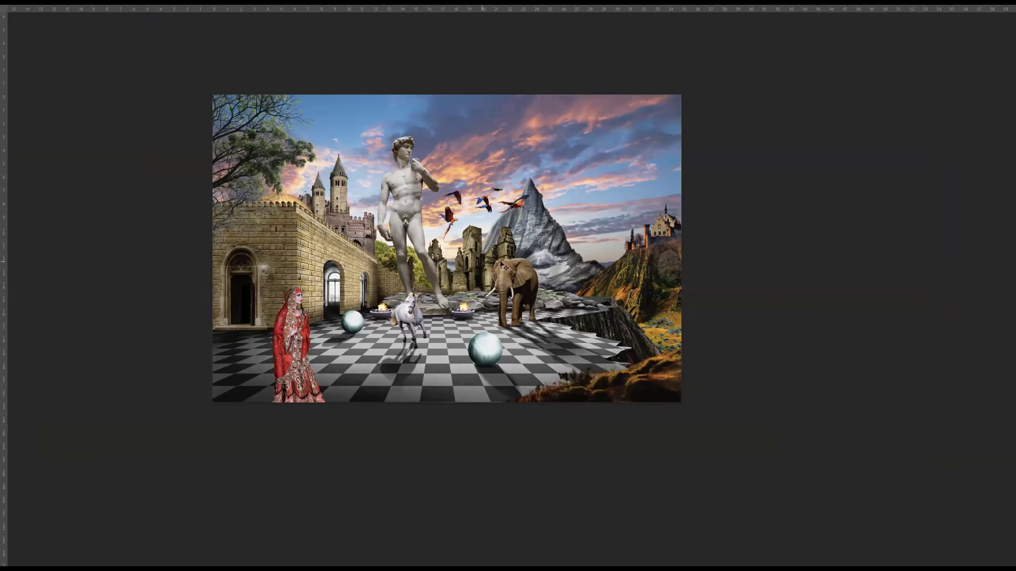
scroll(500, 266, up, 2)
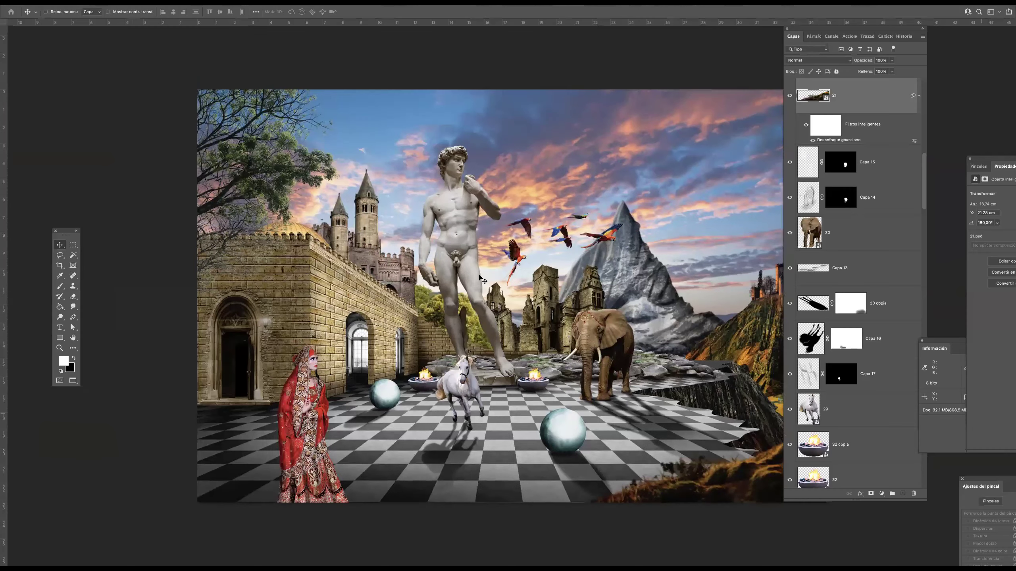
super+click(460, 270)
ctrl+click(806, 471)
scroll(896, 340, down, 5)
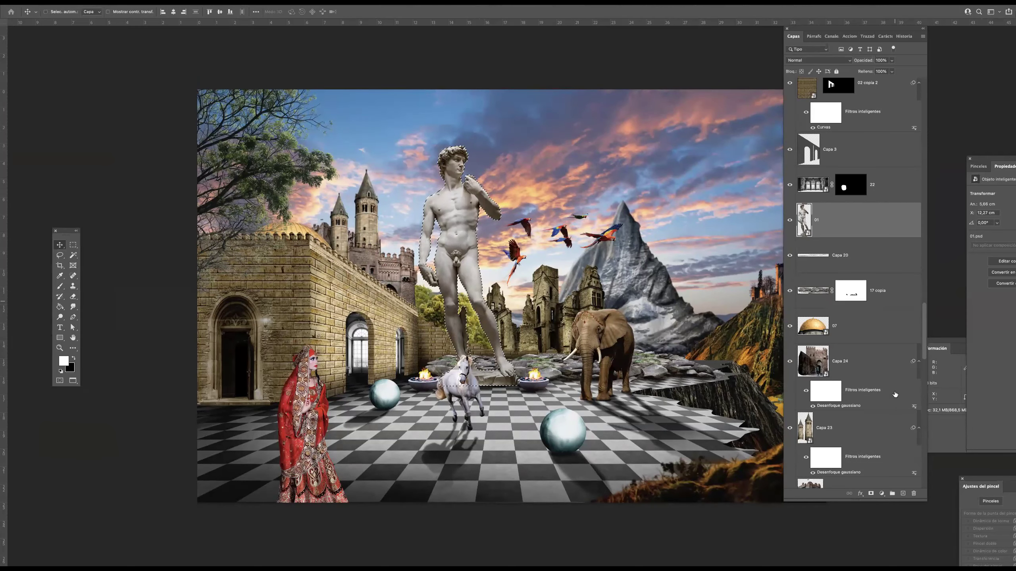
click(870, 495)
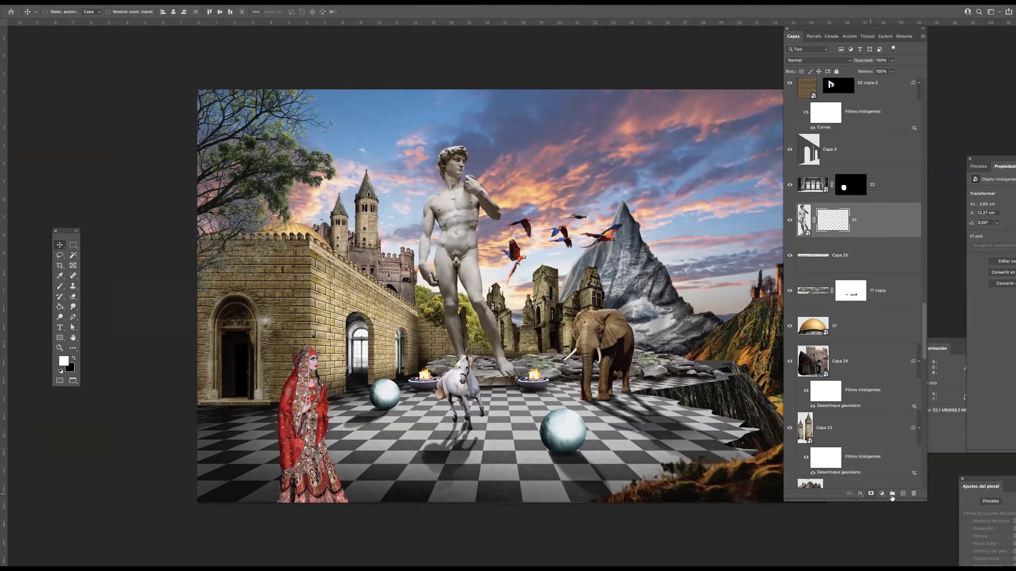
click(902, 494)
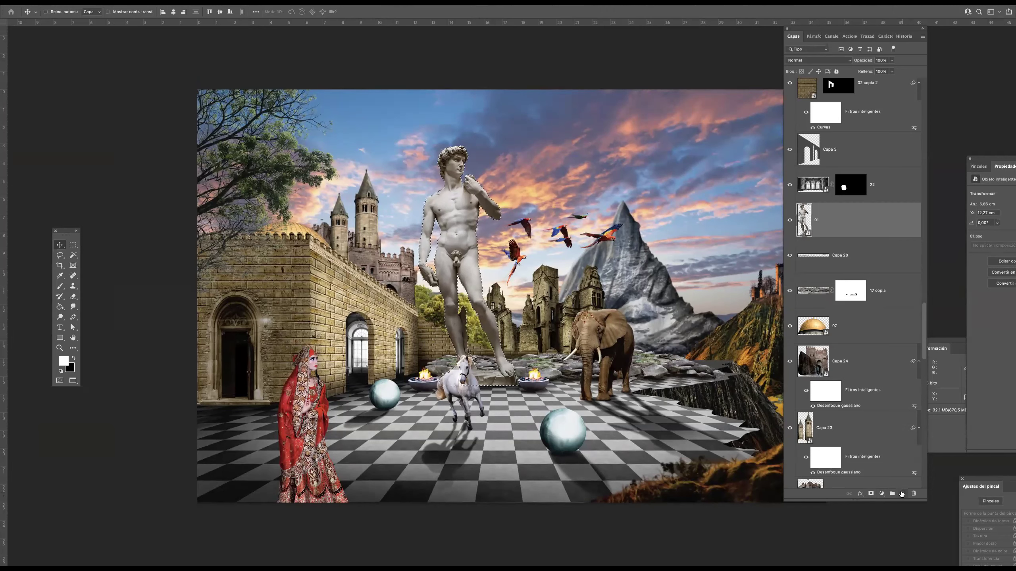
click(870, 493)
click(818, 224)
- Brush soft black shading along the statue's torso edge and down both legs on the masked layer Capa 31
drag(456, 203, 495, 208)
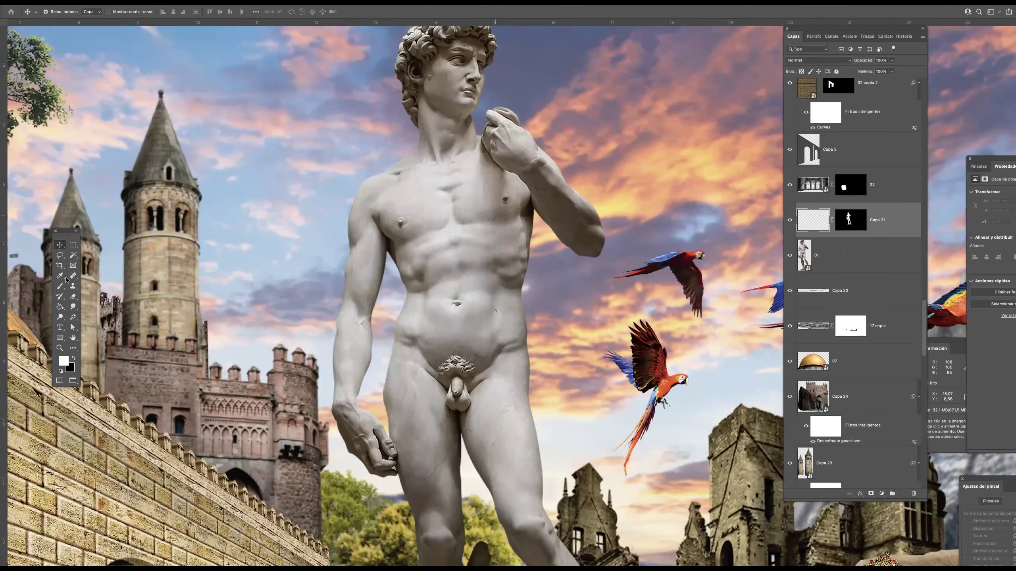
key(b)
drag(585, 347, 540, 227)
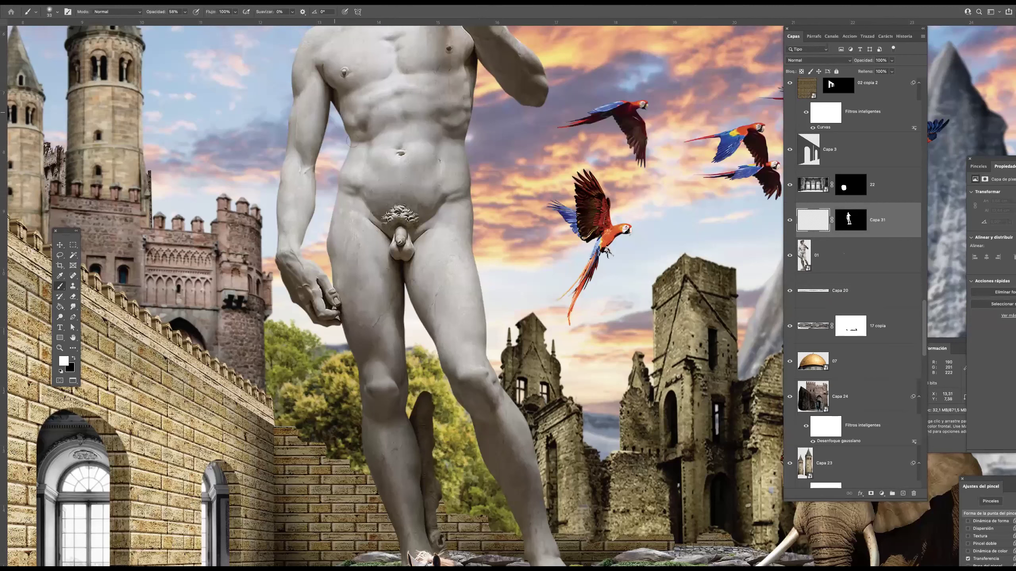
drag(338, 110, 343, 138)
click(74, 357)
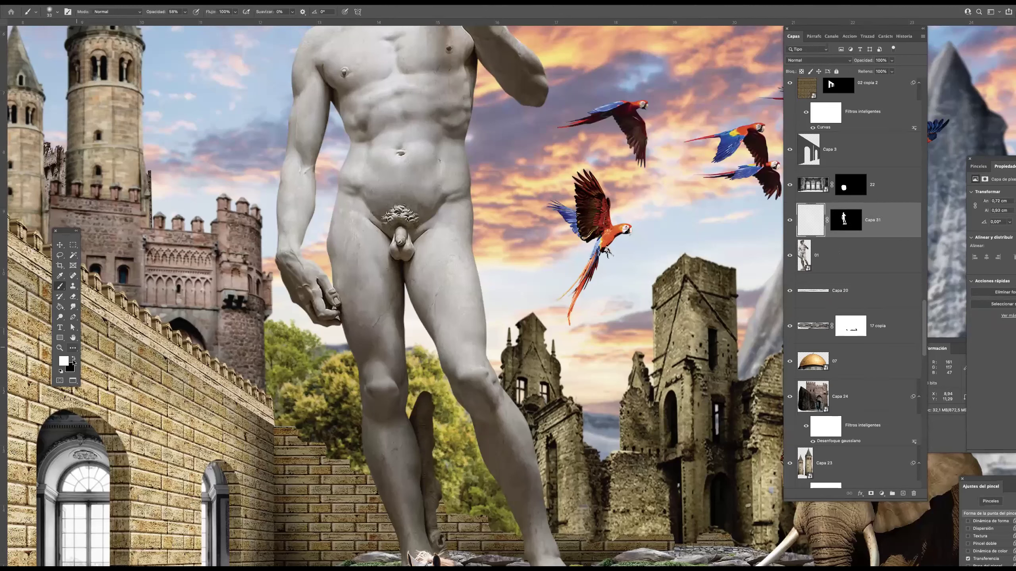
mouse_move(347, 126)
mouse_down()
mouse_move(334, 244)
mouse_move(403, 544)
mouse_up()
mouse_move(433, 336)
mouse_down()
mouse_move(399, 232)
mouse_move(485, 430)
mouse_up()
mouse_move(376, 204)
mouse_down()
mouse_move(407, 248)
mouse_move(507, 497)
mouse_up()
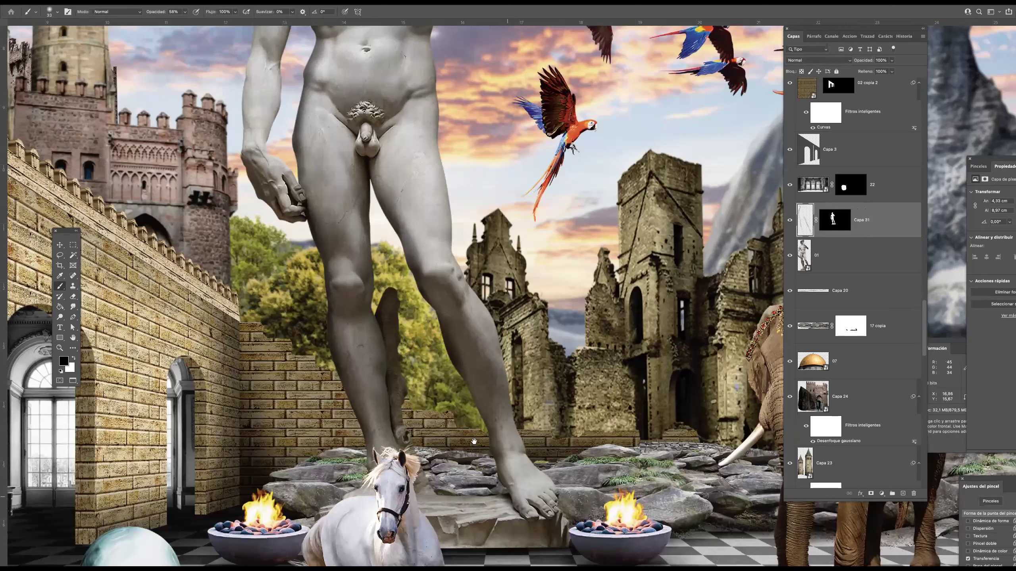
- Paint black shading over the statue's stone base and along its lowered hand and arm
scroll(502, 339, down, 5)
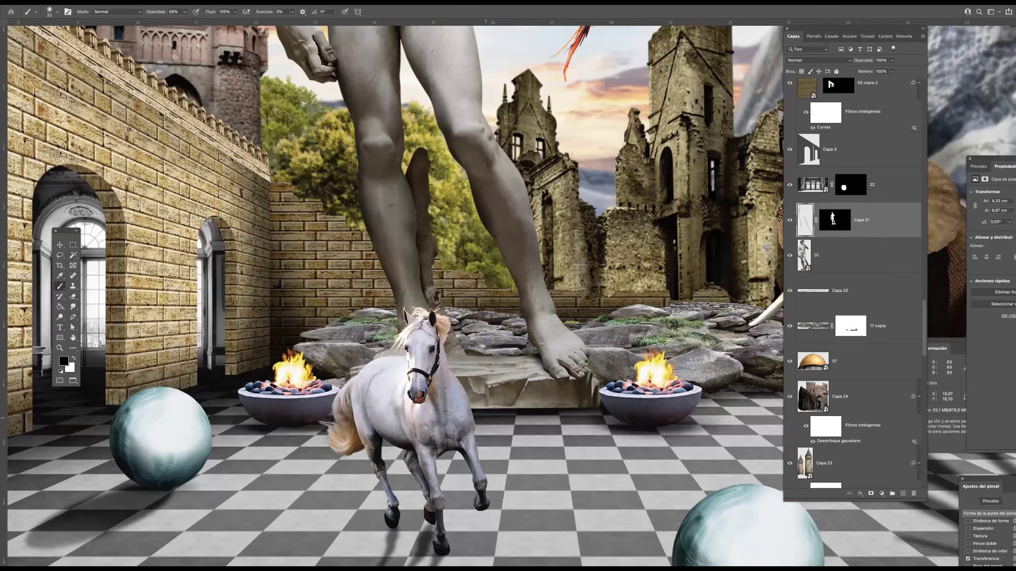
drag(472, 402, 592, 387)
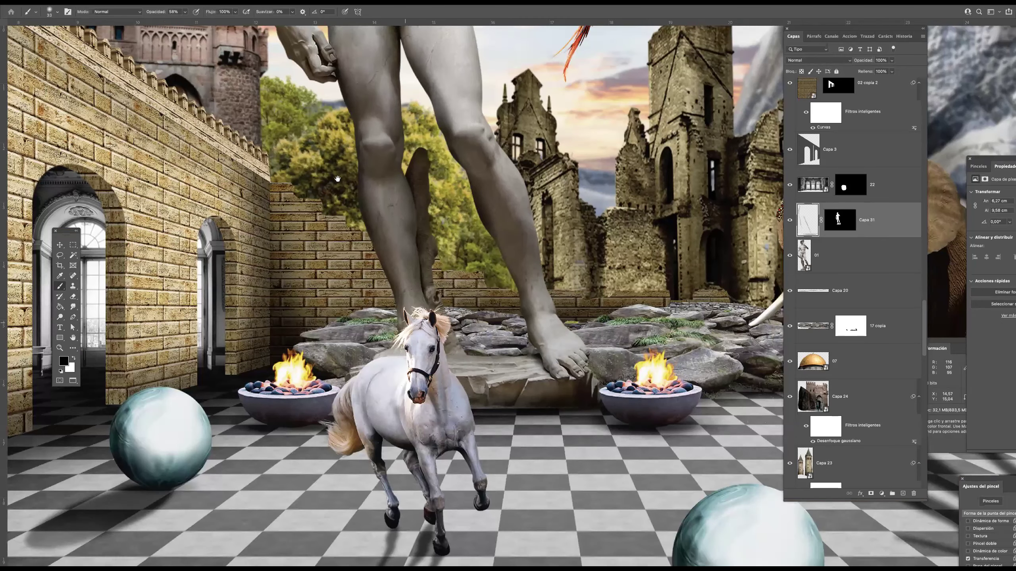
scroll(355, 383, up, 8)
drag(312, 260, 312, 176)
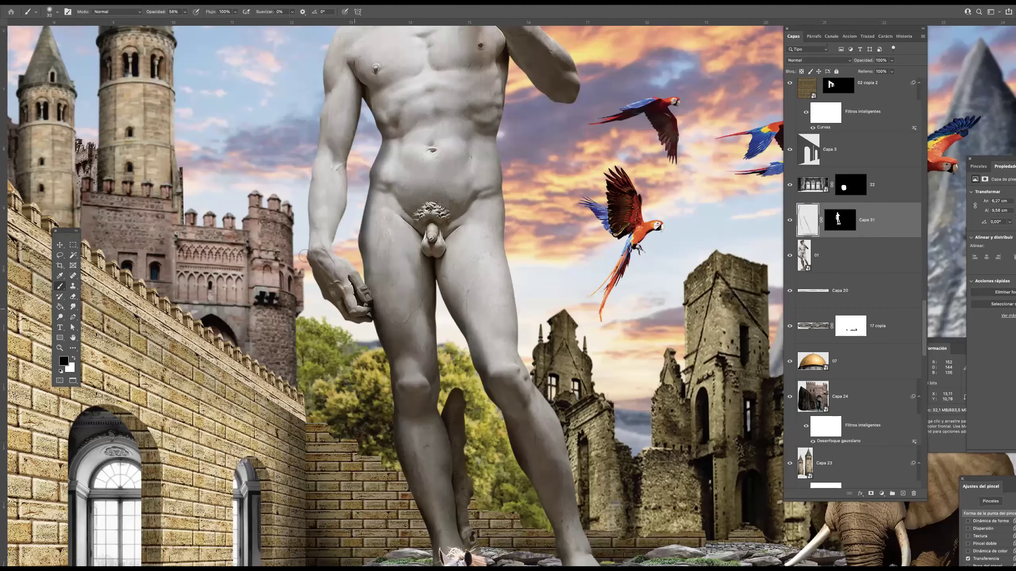
scroll(332, 137, up, 6)
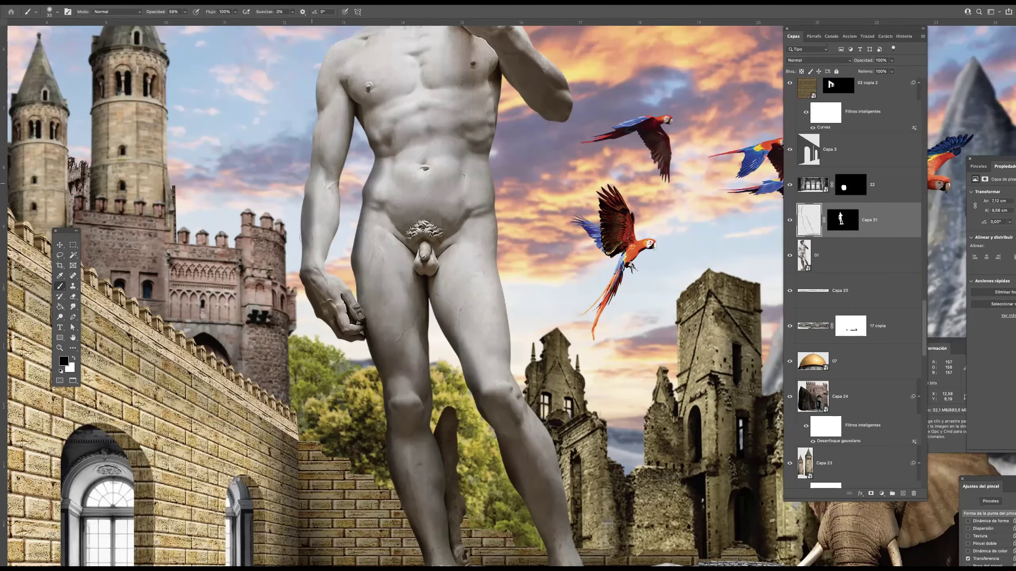
drag(305, 296, 324, 167)
mouse_move(296, 237)
mouse_down()
mouse_move(330, 173)
mouse_move(317, 194)
mouse_move(364, 164)
mouse_move(361, 151)
mouse_move(337, 176)
mouse_move(372, 155)
mouse_move(372, 118)
mouse_move(361, 119)
mouse_move(348, 68)
mouse_move(358, 45)
mouse_move(362, 114)
mouse_up()
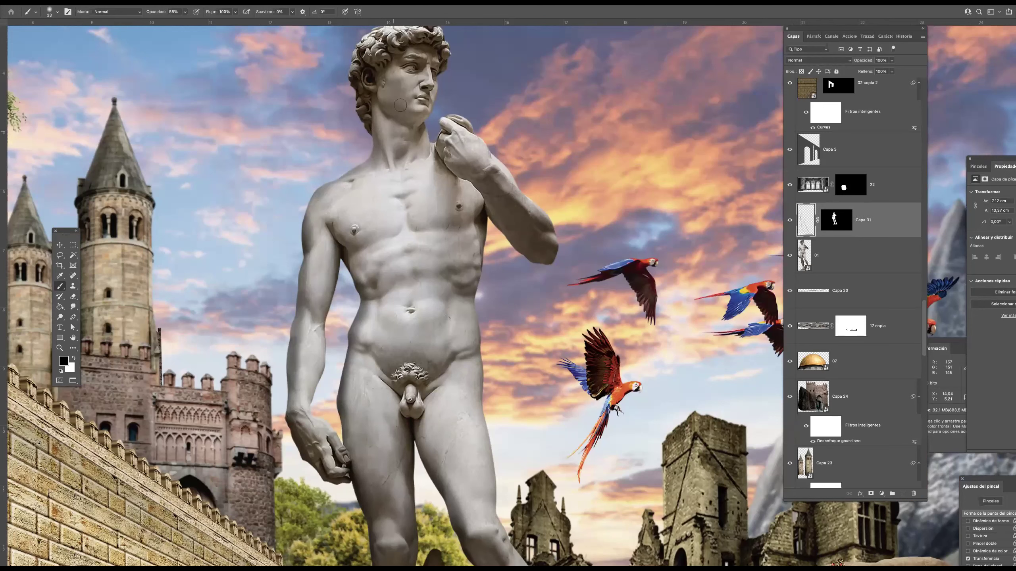
- Shade the statue's neck, the underside of the chest and the upper ribs with soft black strokes
mouse_move(426, 122)
mouse_down()
mouse_move(391, 113)
mouse_move(380, 97)
mouse_move(404, 122)
mouse_up()
drag(394, 162, 386, 125)
drag(397, 231, 348, 242)
drag(429, 230, 472, 228)
mouse_move(367, 289)
mouse_down()
mouse_move(387, 265)
mouse_move(456, 255)
mouse_up()
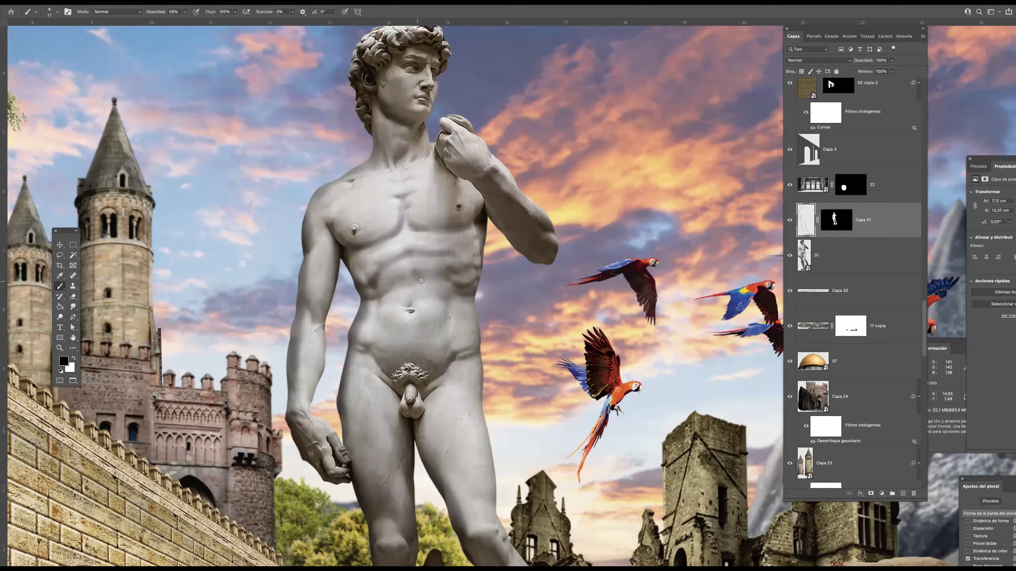
- Shade the statue's abdomen, the side of its torso and the underside of the raised arm
drag(390, 287, 452, 279)
mouse_move(386, 307)
mouse_down()
mouse_move(377, 341)
mouse_move(406, 393)
mouse_move(475, 349)
mouse_up()
drag(473, 306, 479, 243)
mouse_move(439, 145)
mouse_down()
mouse_move(463, 168)
mouse_move(535, 263)
mouse_up()
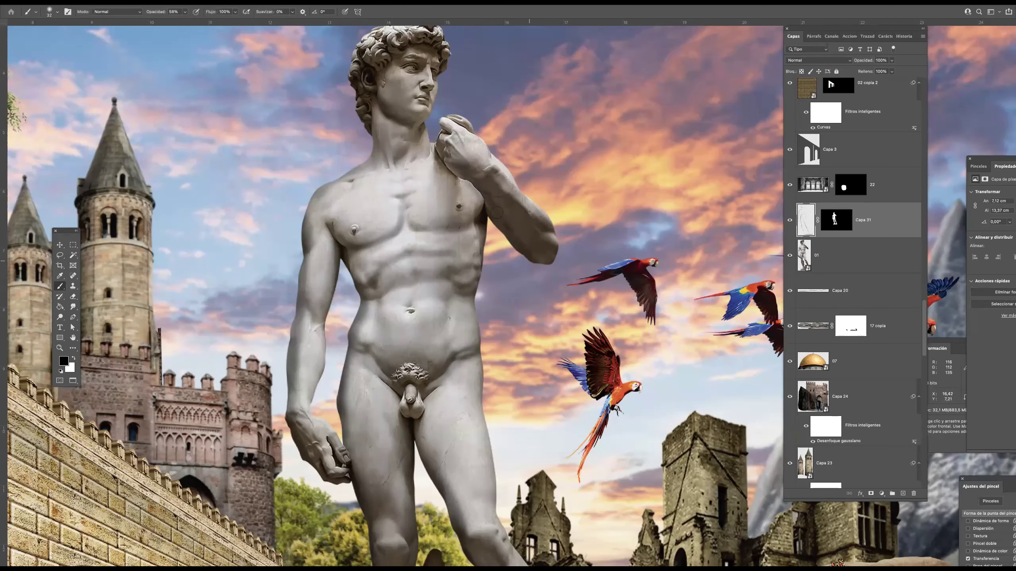
- Set the blending mode of the statue's shading layer Capa 31 to Multiply (Multiplicar)
scroll(450, 251, down, 2)
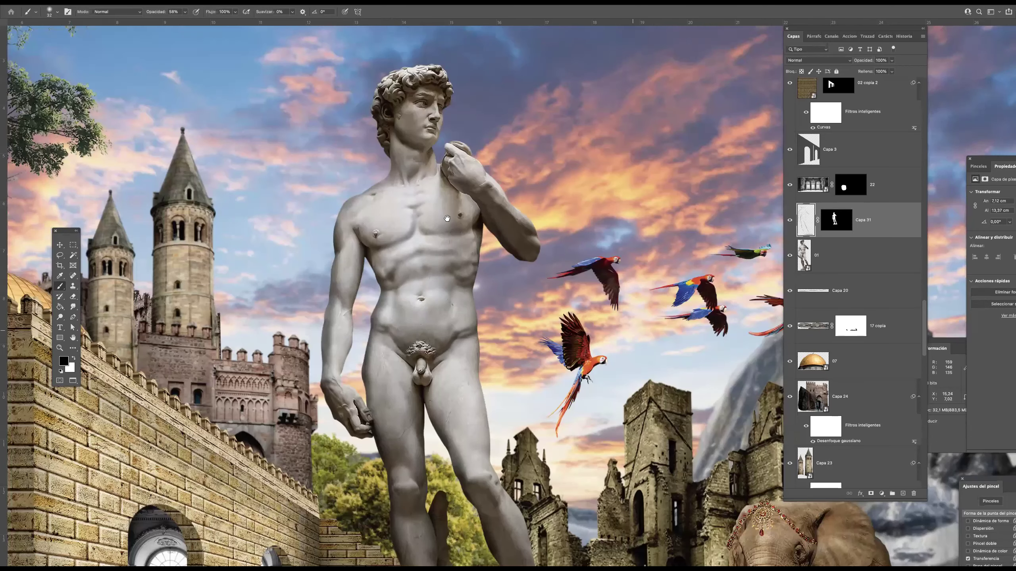
scroll(447, 219, down, 3)
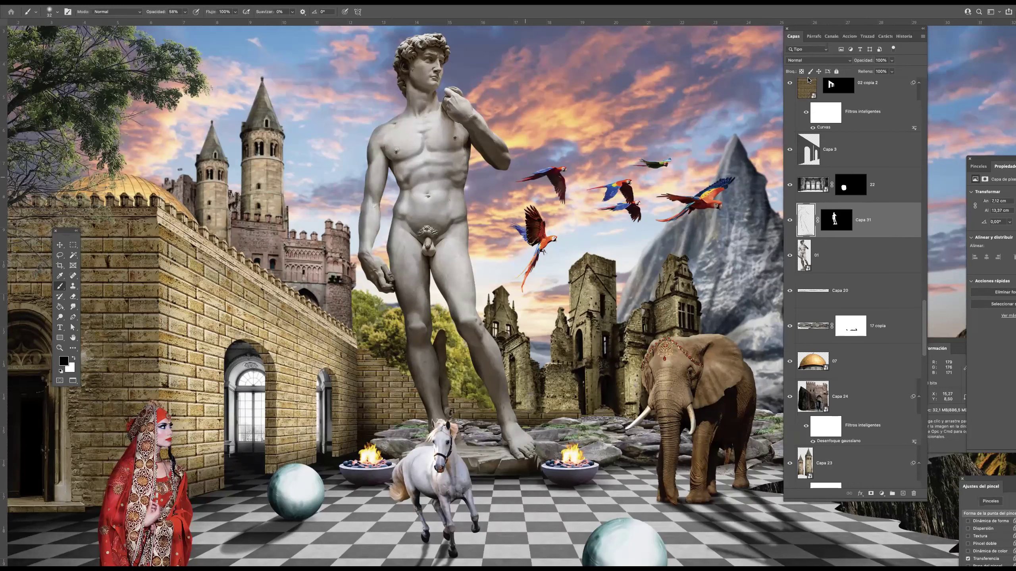
click(816, 60)
click(839, 88)
drag(665, 254, 657, 263)
key(v)
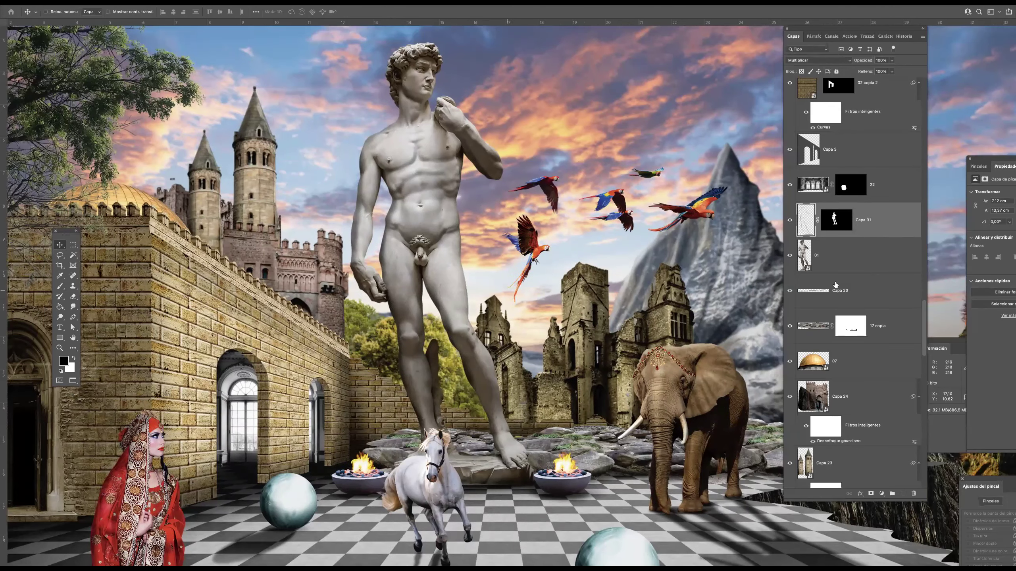
- Duplicate the statue layer 01 and apply the Chrome (Cromo) sketch filter from the Filter Gallery to the copy
click(820, 268)
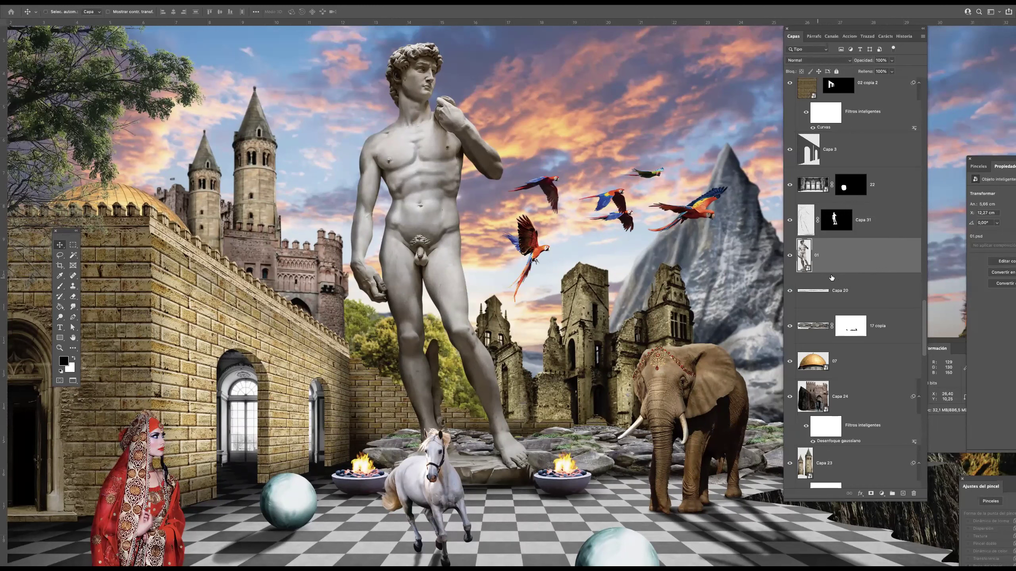
key(ctrl+j)
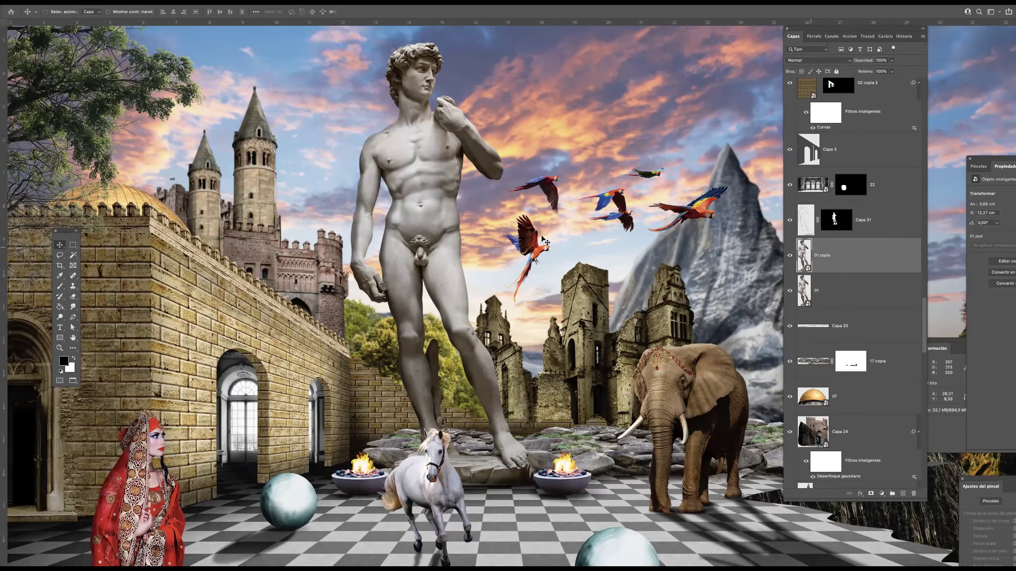
click(219, 2)
mouse_move(237, 105)
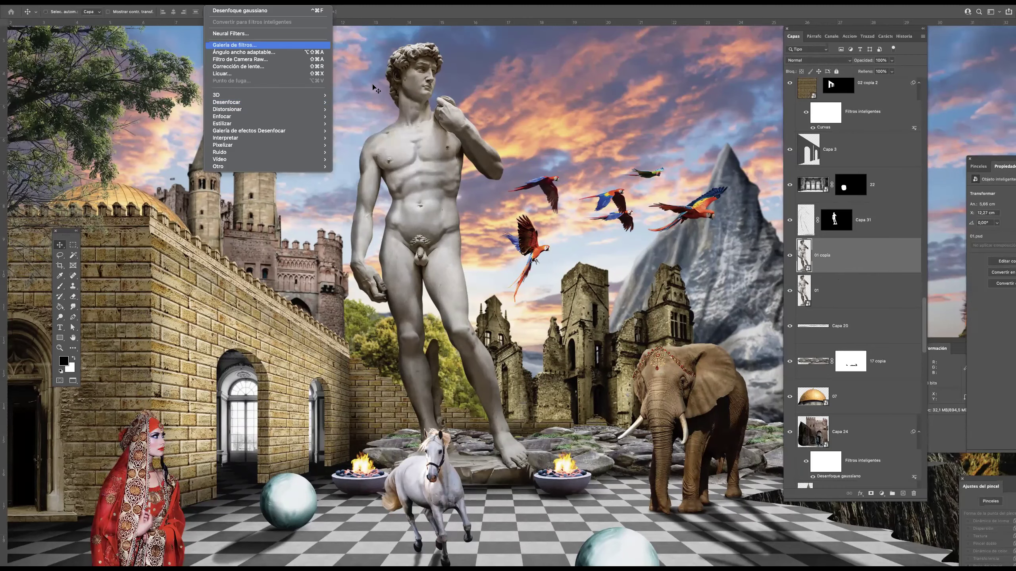
key(Return)
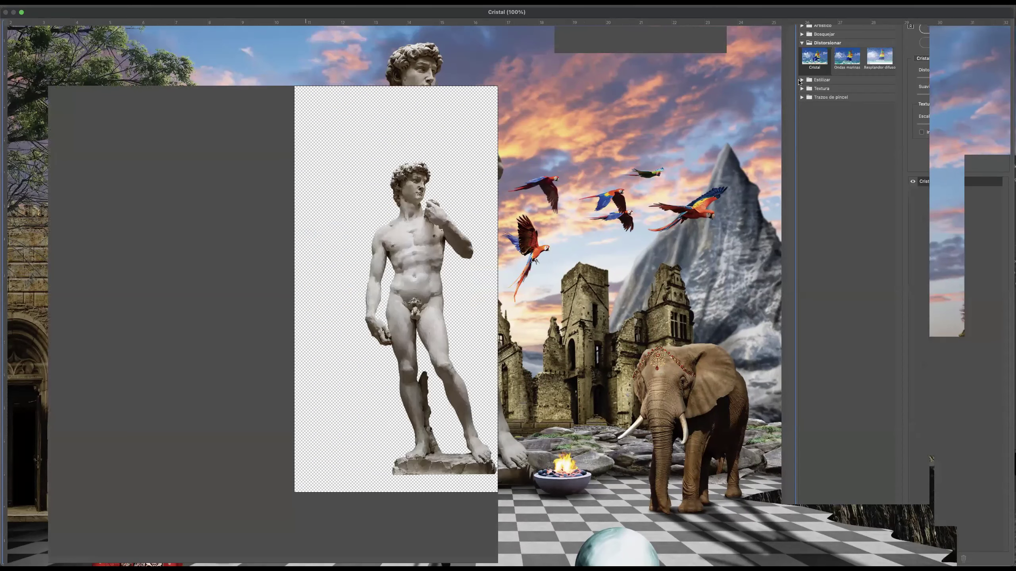
click(802, 35)
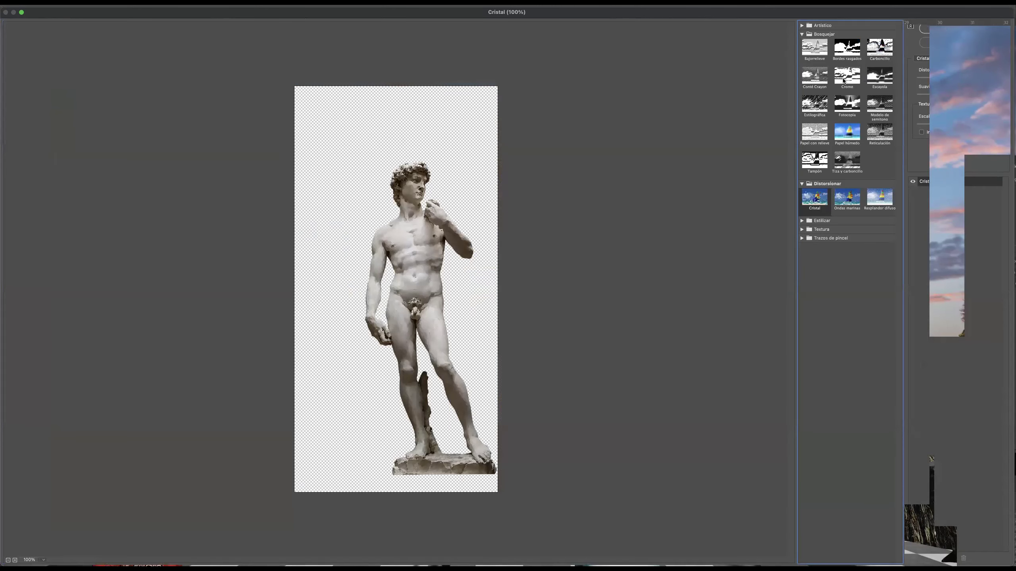
click(846, 77)
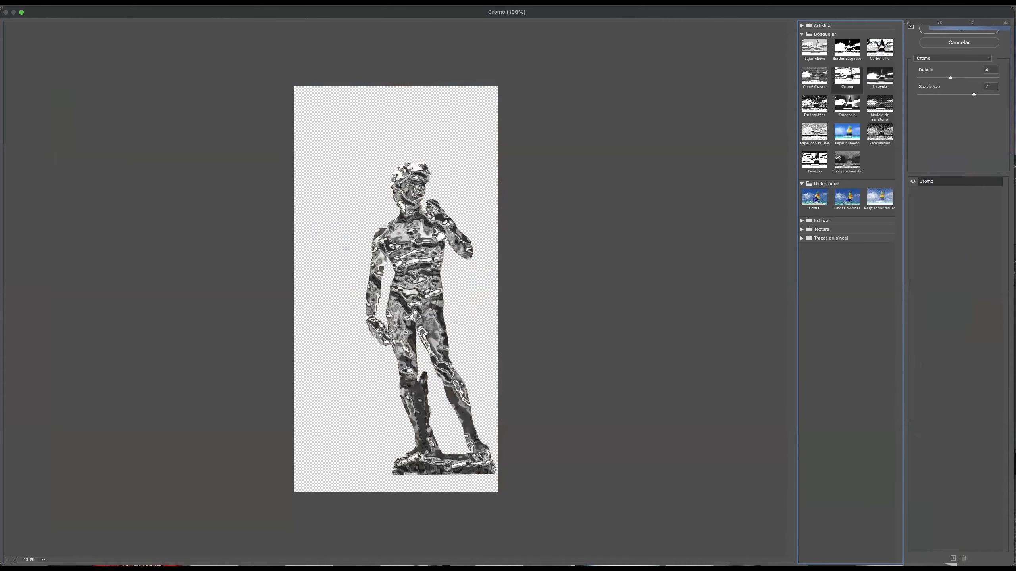
click(950, 26)
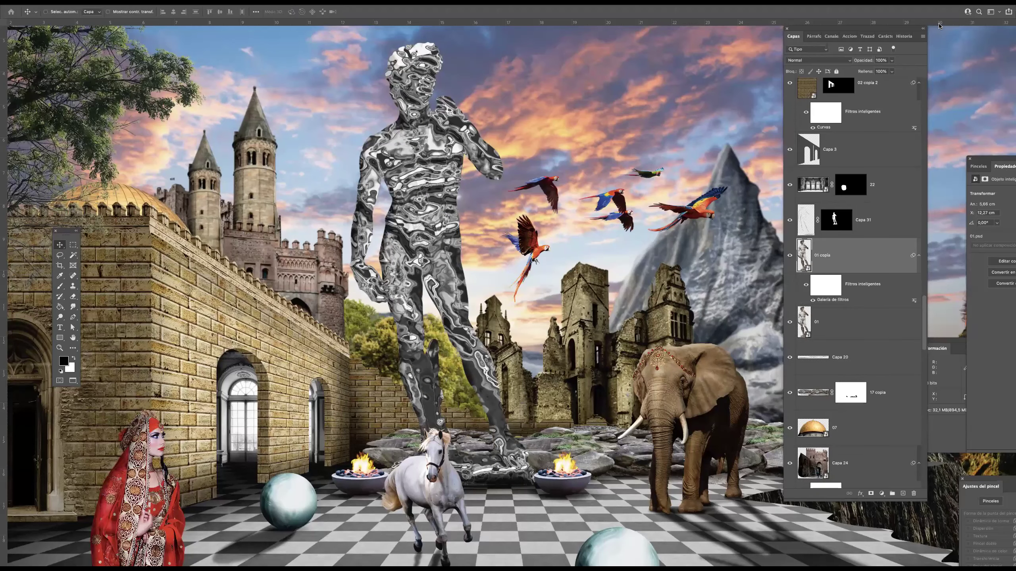
- Colorize the chrome statue copy gold with Hue/Saturation, using hue 49 and saturation 46
key(super)
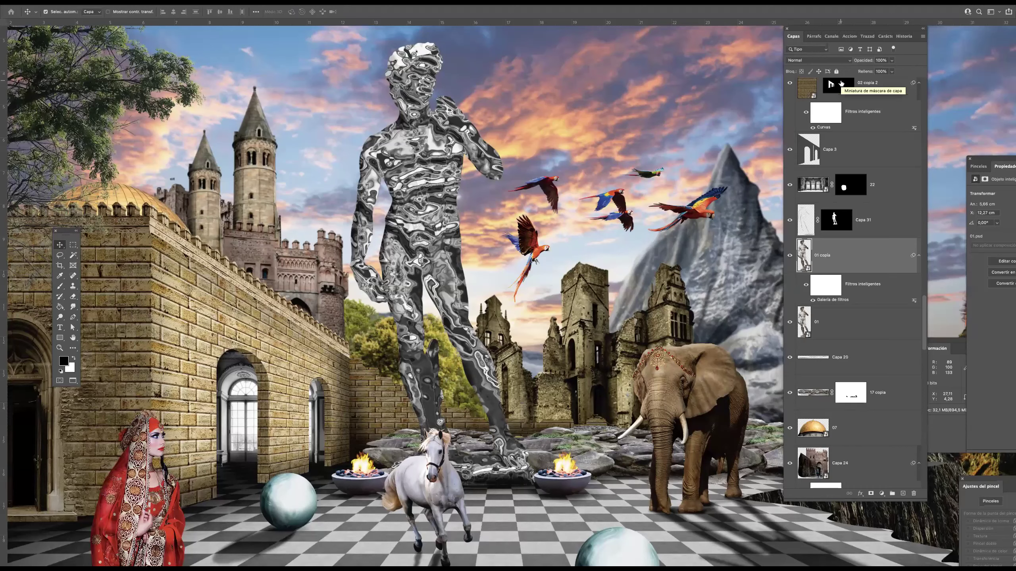
key(super+u)
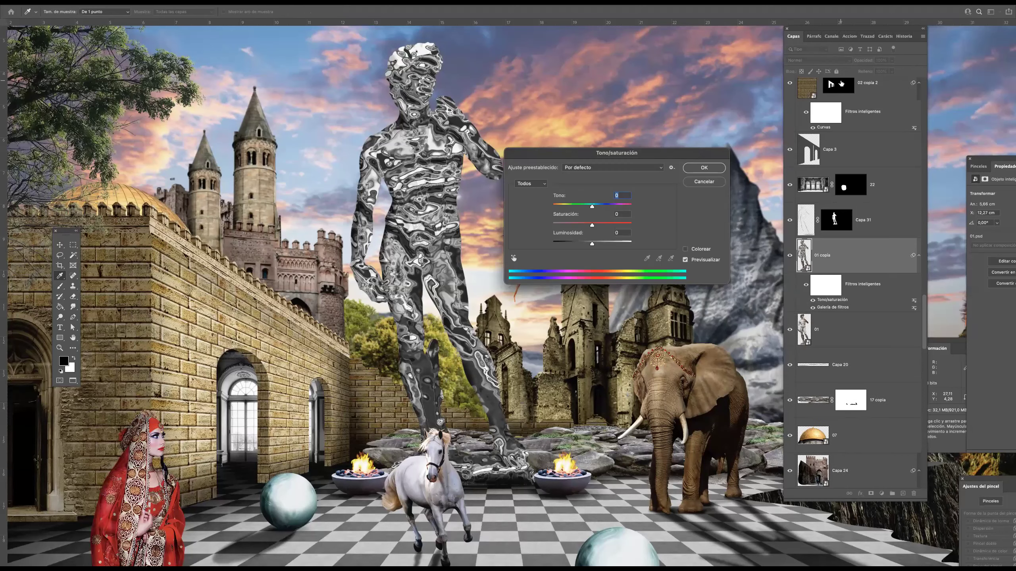
click(684, 249)
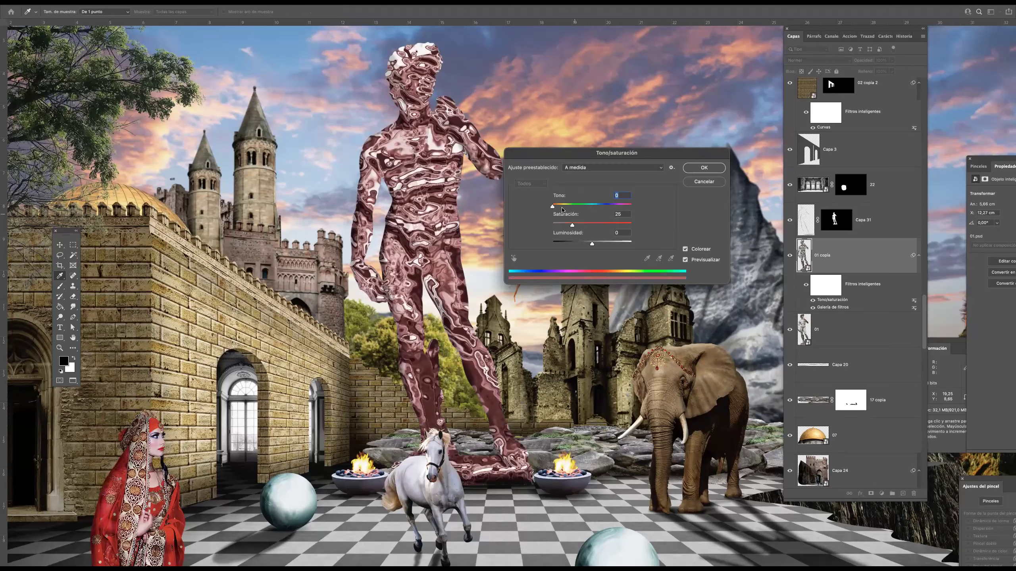
drag(555, 207, 588, 228)
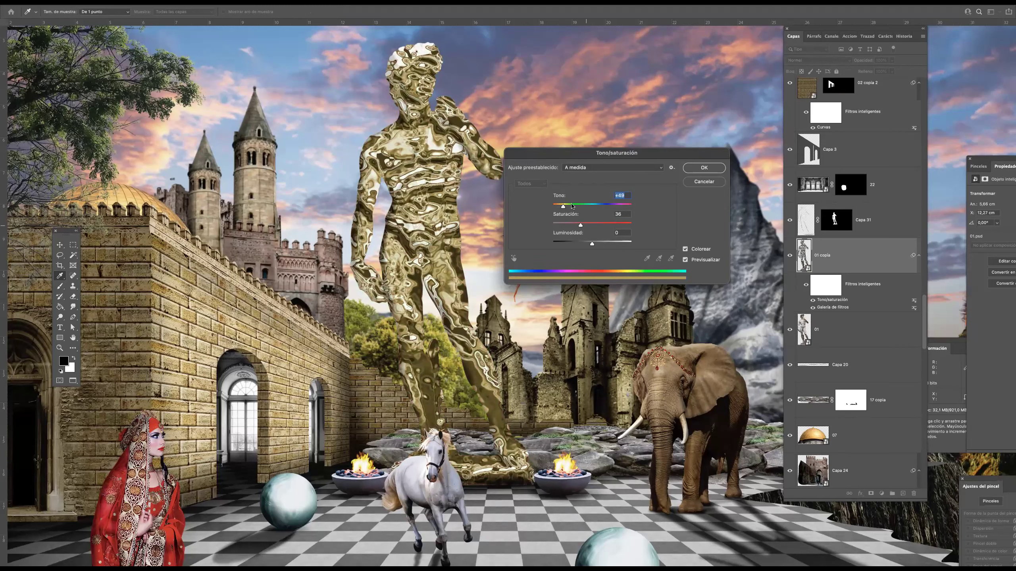
click(694, 169)
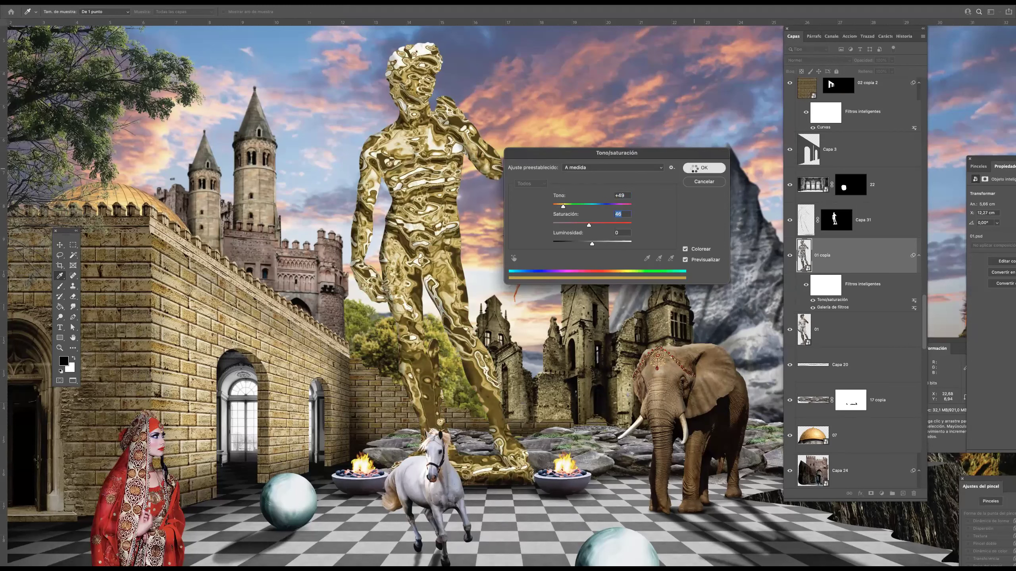
key(Return)
- Set the gold chrome layer 01 copia to the Overlay (Superponer) blending mode with 47% opacity
click(830, 63)
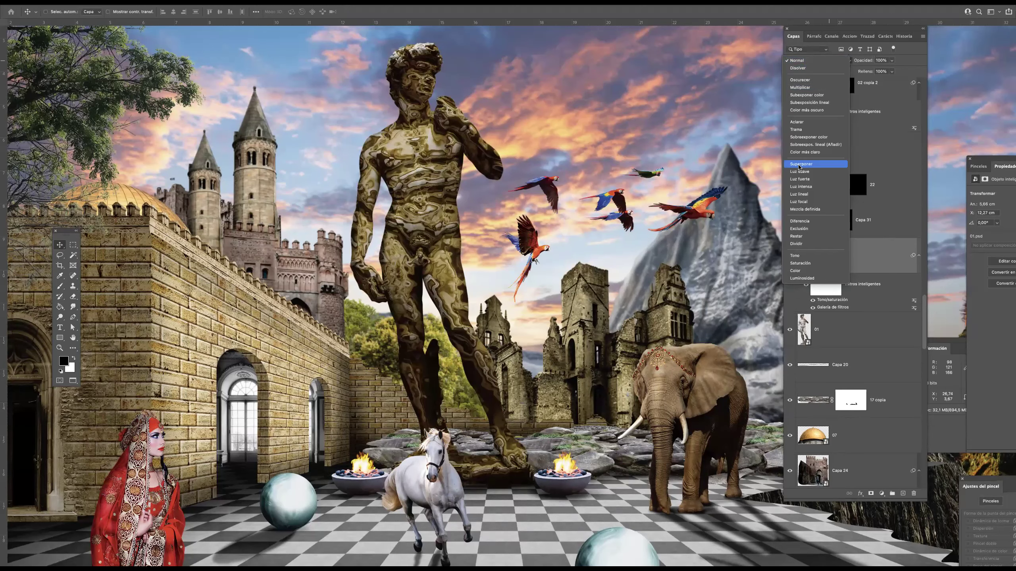
key(Return)
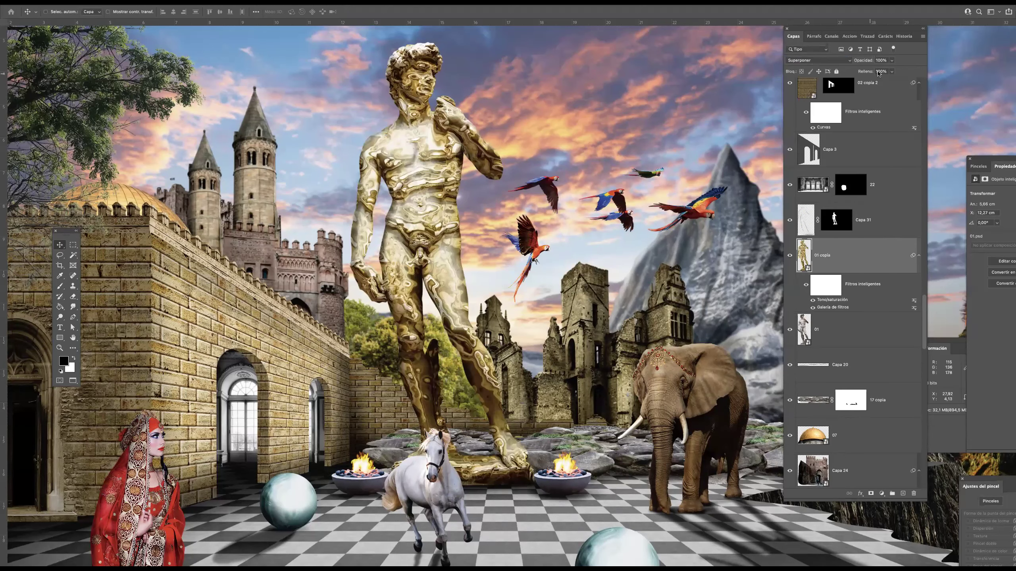
drag(892, 60, 871, 70)
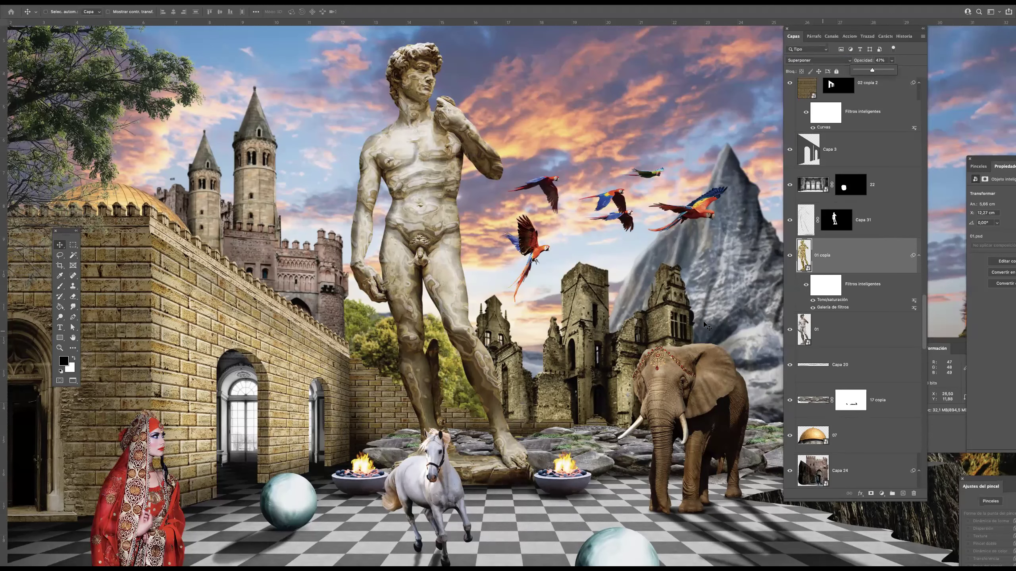
- Apply Curves to the original statue layer 01, lowering the blue channel to tint the statue yellow-gold
key(alt+bracketleft)
key(ctrl+m)
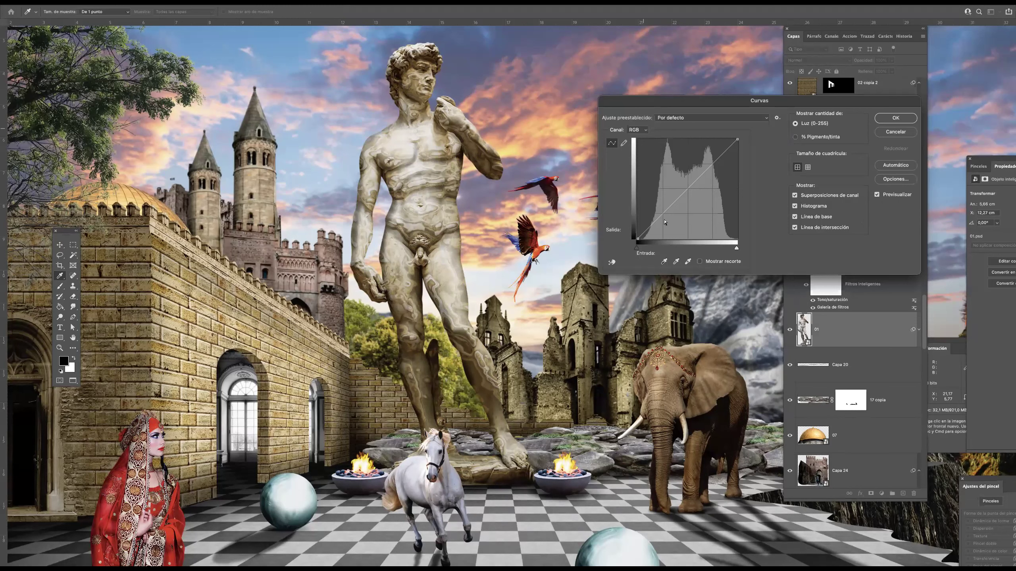
key(alt+5)
drag(656, 221, 649, 211)
key(Down)
click(664, 228)
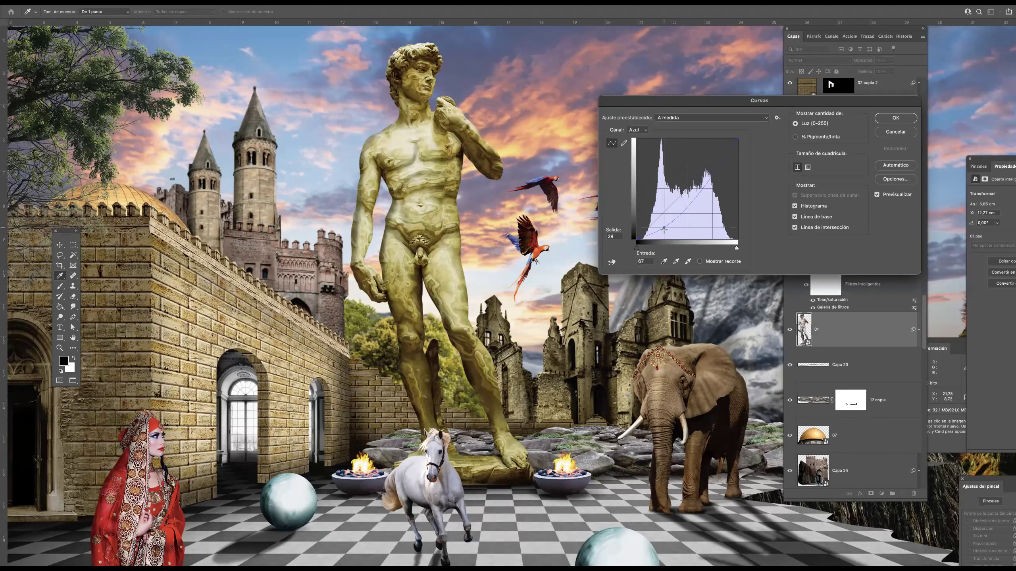
drag(663, 228, 663, 230)
click(890, 119)
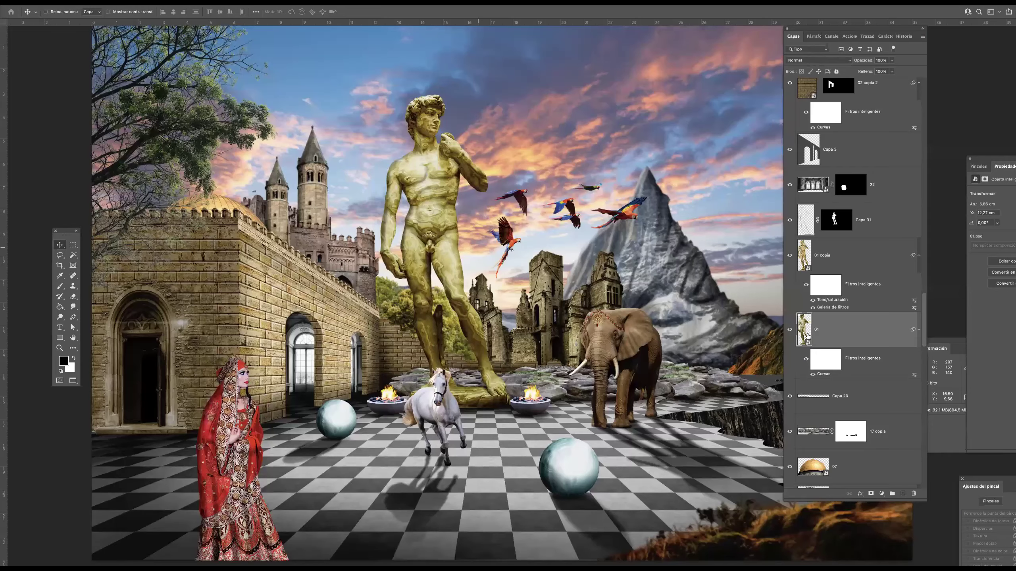
- Load the mask of Capa 31 as a selection and create a new layer above it masked to the statue
key(ctrl)
click(879, 219)
ctrl+click(835, 220)
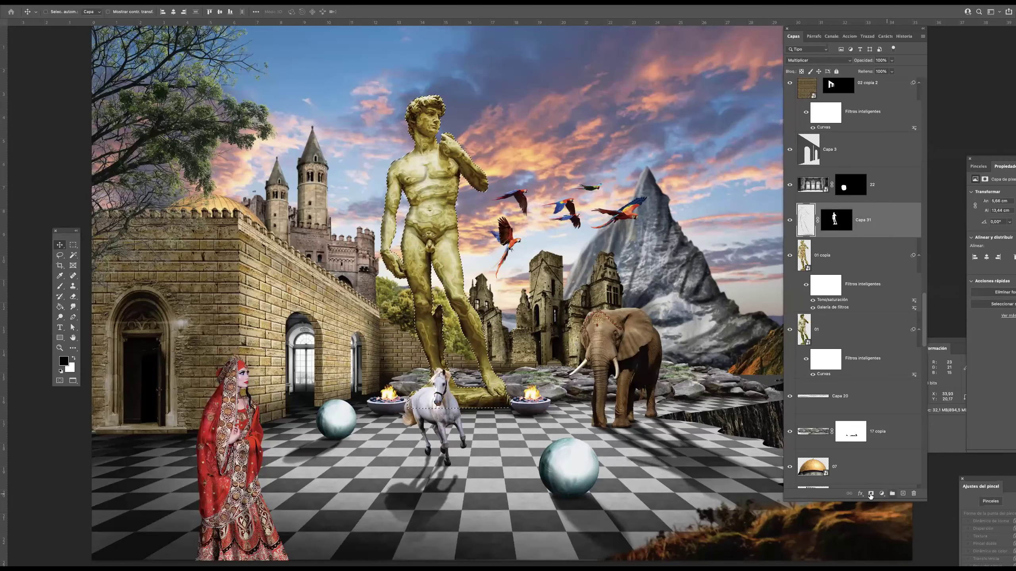
click(871, 493)
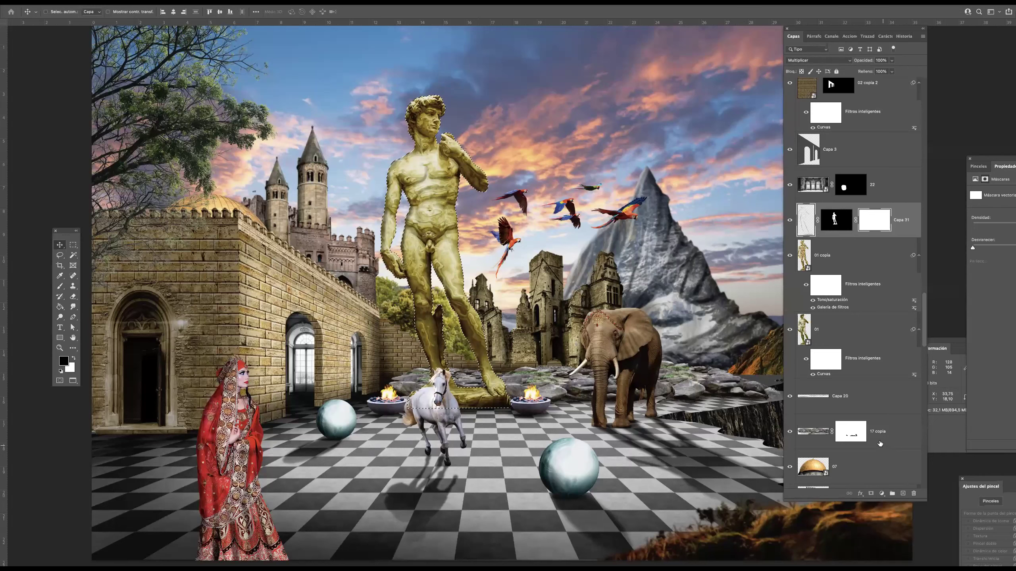
key(ctrl+z)
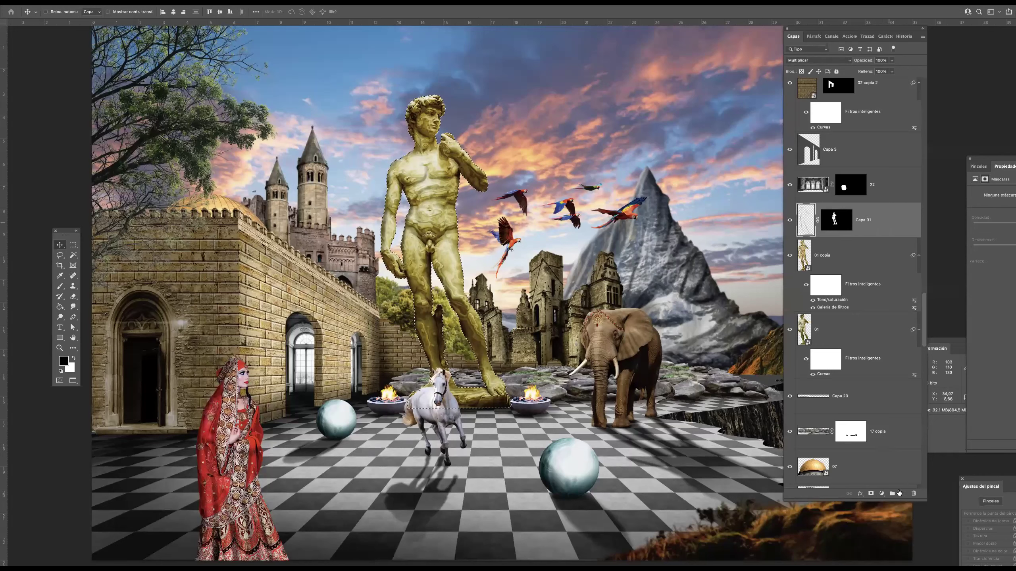
click(902, 494)
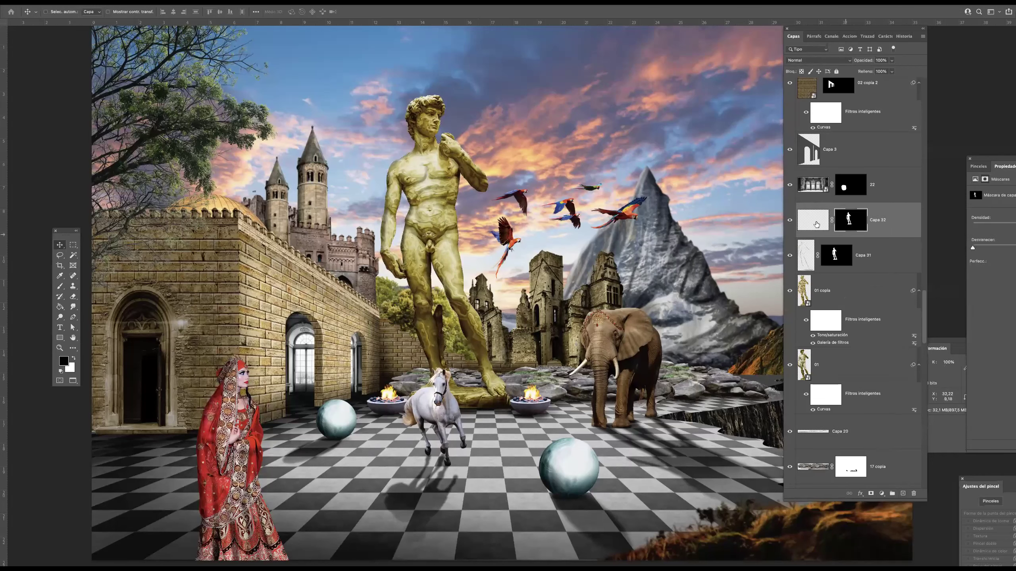
- Ready a small brush at the statue's torso and set the foreground colour to bright yellow with hue 59
drag(460, 242, 580, 247)
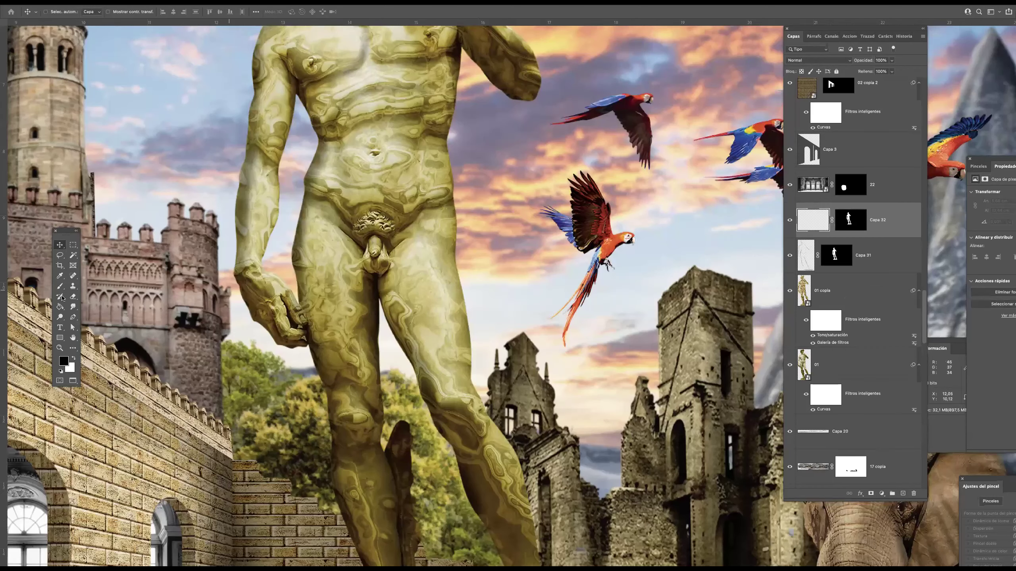
click(60, 287)
click(73, 358)
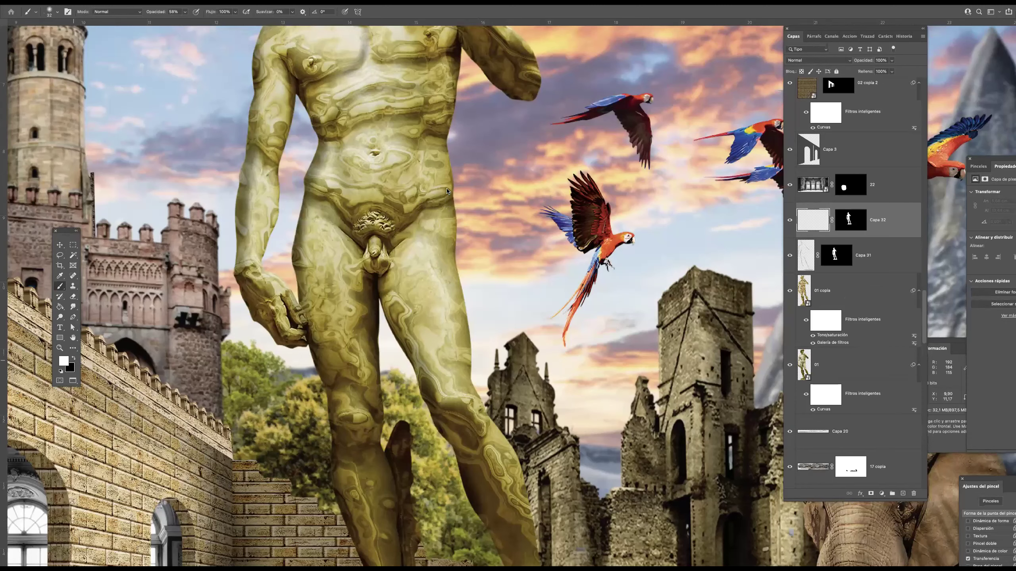
drag(450, 192, 457, 192)
drag(454, 142, 558, 145)
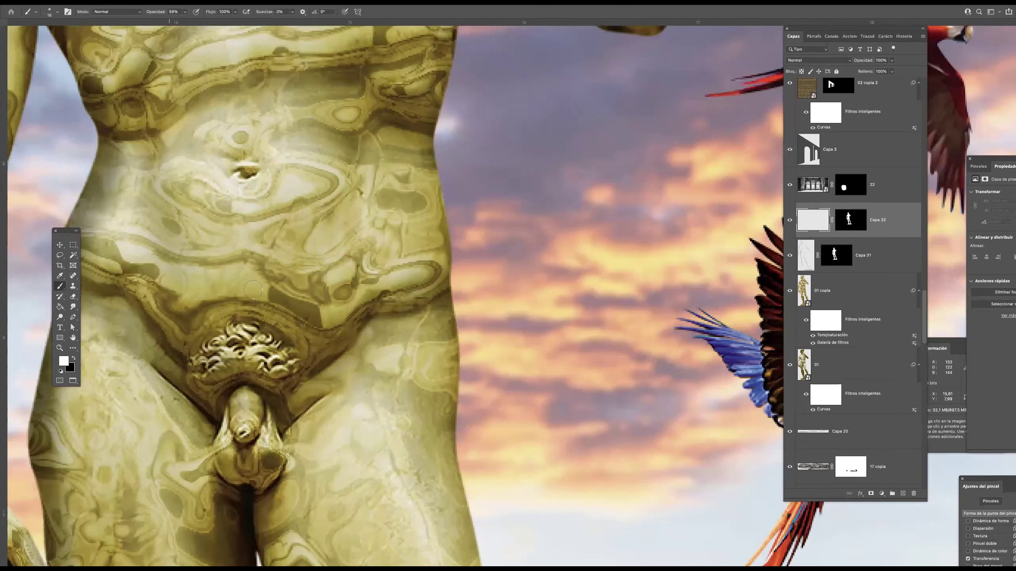
click(64, 361)
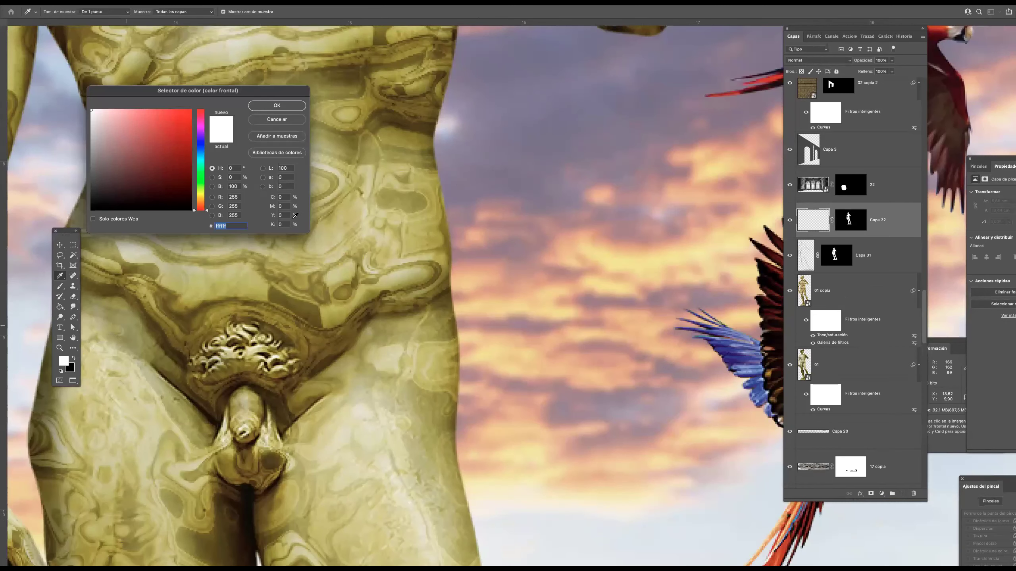
click(200, 194)
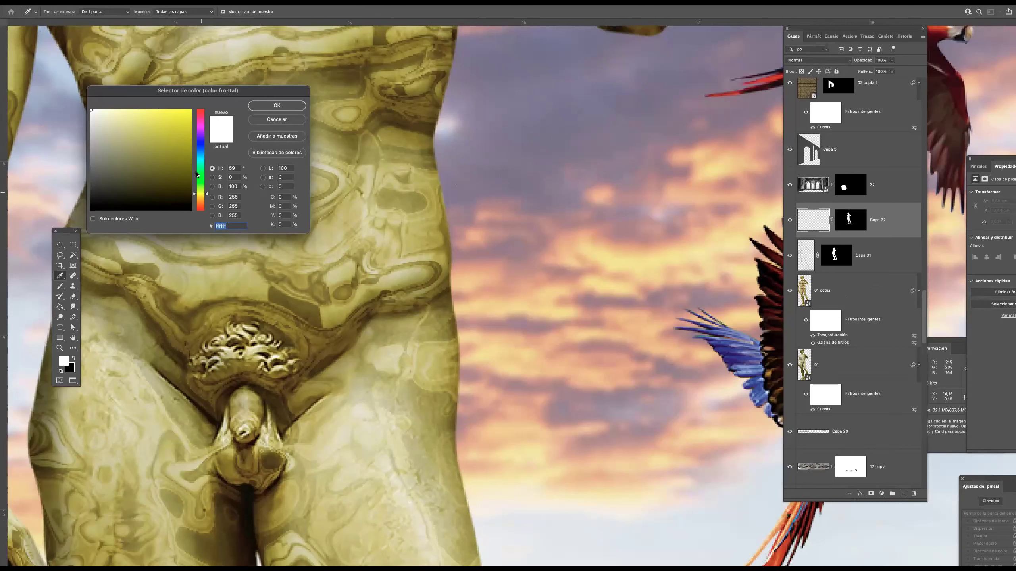
click(187, 114)
click(277, 105)
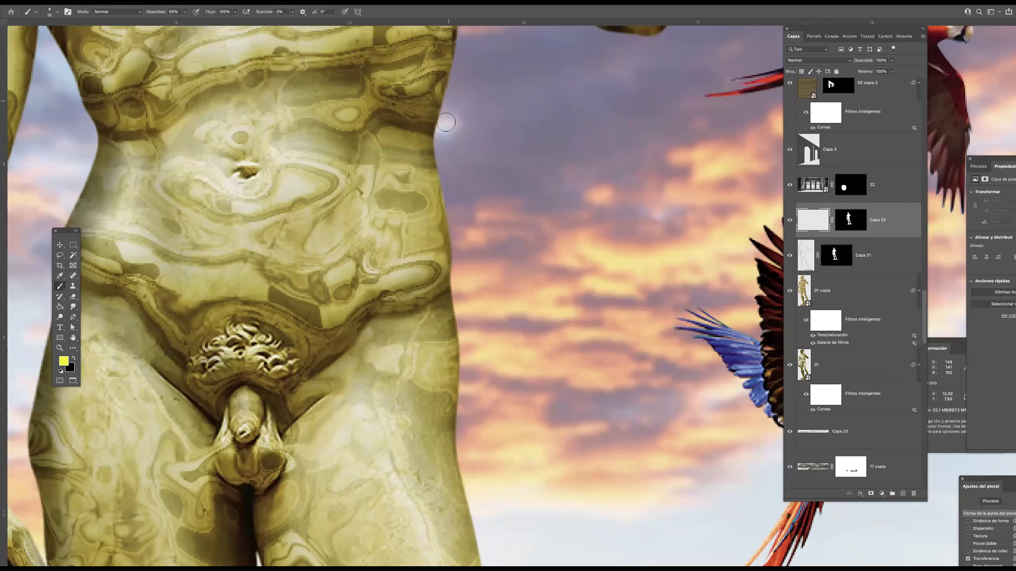
- Paint a yellow rim light along the outer edge of the statue's waist, hip and upper thigh on the raised-arm side
drag(442, 105, 449, 193)
drag(440, 128, 457, 251)
drag(457, 255, 460, 370)
drag(439, 199, 464, 423)
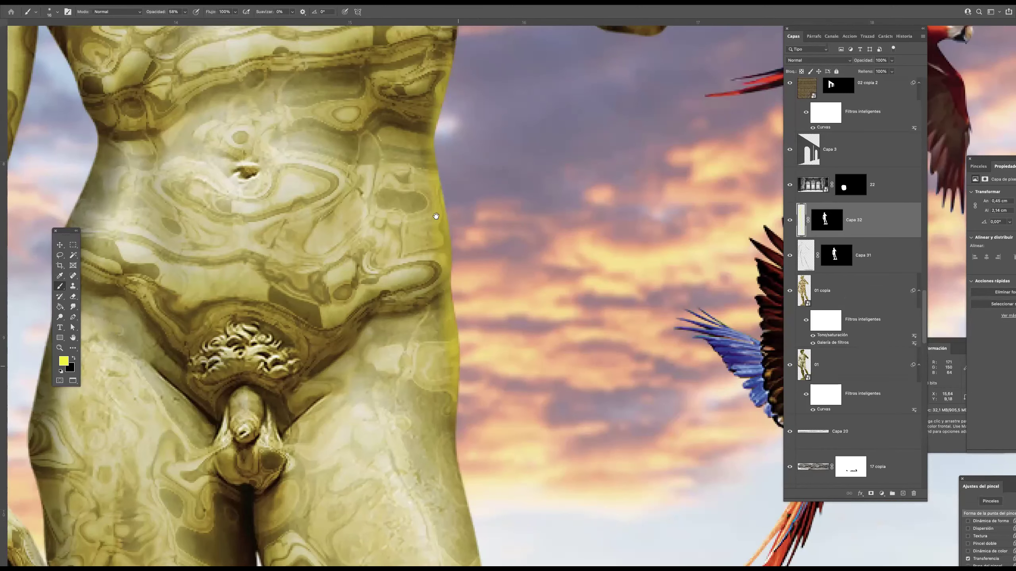
drag(455, 375, 424, 196)
scroll(427, 248, left, 1)
mouse_move(428, 238)
mouse_down()
mouse_move(483, 483)
mouse_move(446, 344)
mouse_move(471, 481)
mouse_up()
drag(440, 306, 404, 293)
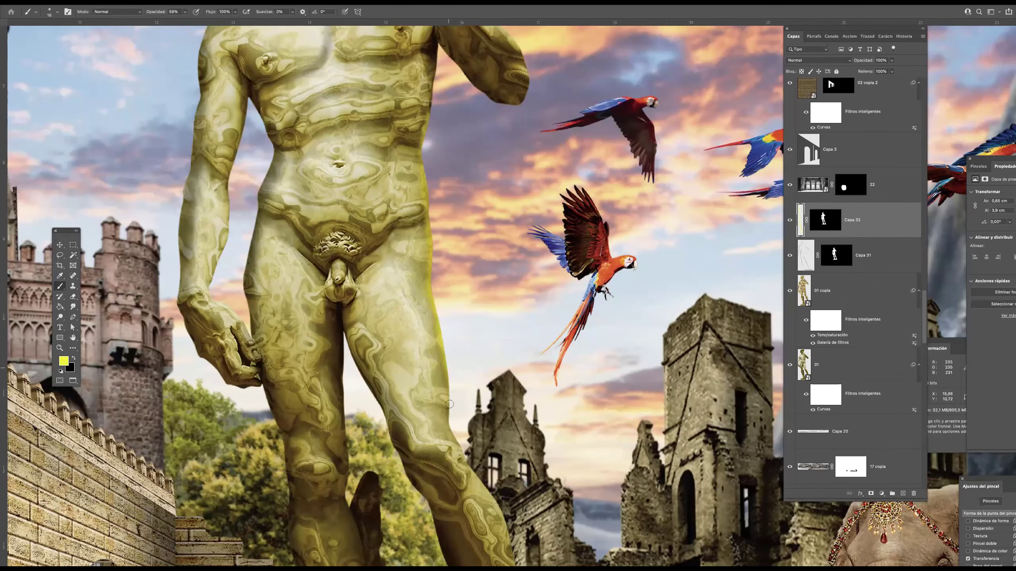
- Continue the yellow rim light down the outer edge of the same leg, over the lower thigh, knee and shin
drag(449, 372, 455, 430)
scroll(440, 298, down, 5)
scroll(440, 298, right, 1)
drag(459, 341, 473, 412)
drag(474, 405, 464, 375)
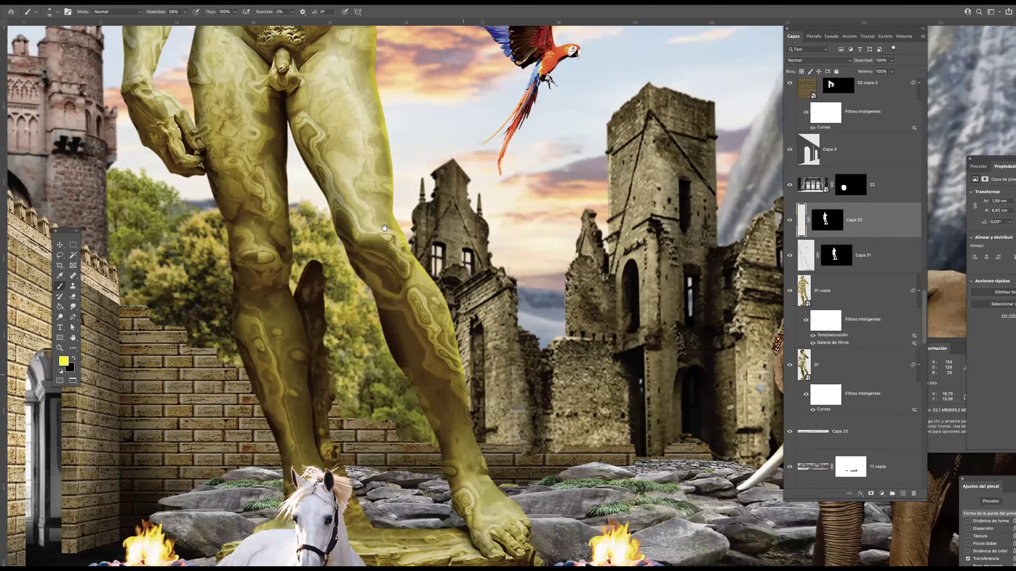
- Add yellow rim light to the edges of the statue's raised arm, around the elbow and hand
scroll(382, 116, up, 8)
mouse_move(401, 140)
mouse_down()
mouse_move(387, 119)
mouse_move(448, 164)
mouse_move(465, 147)
mouse_move(445, 90)
mouse_move(453, 71)
mouse_up()
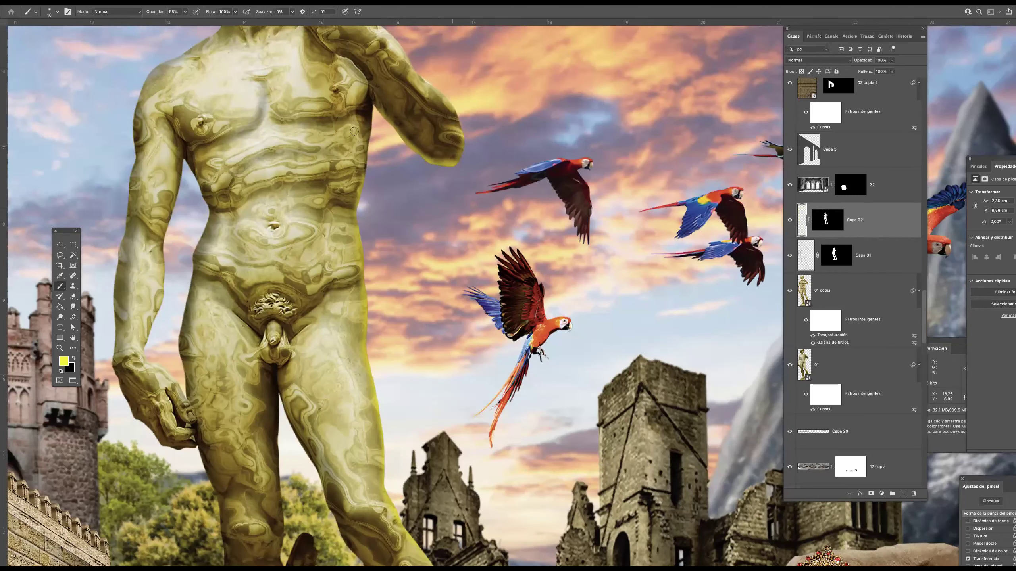
scroll(354, 131, up, 5)
drag(330, 132, 354, 52)
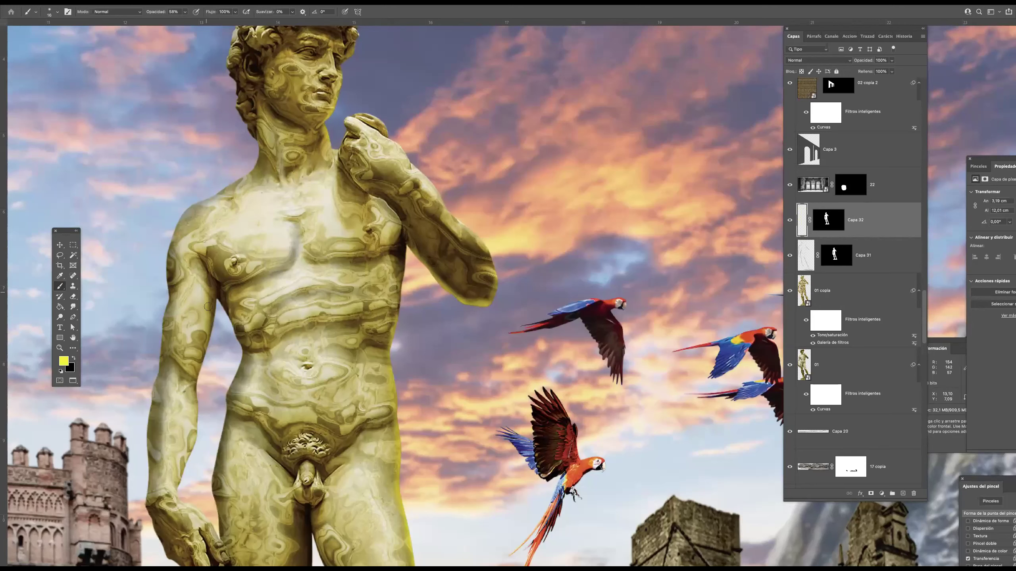
- Brush yellow light along the inner edge of the statue's lowered arm, from upper arm to forearm
drag(214, 307, 212, 342)
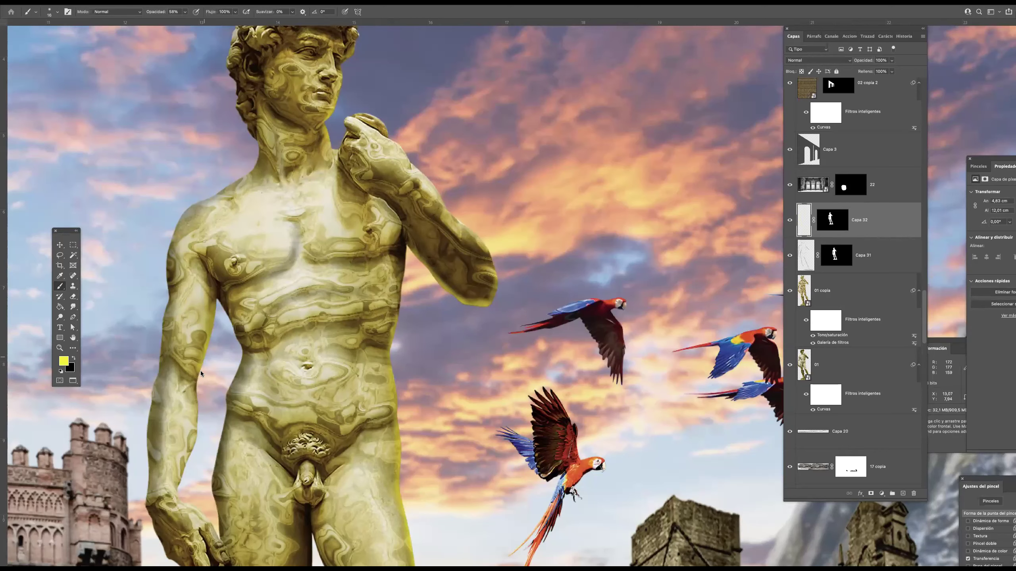
drag(202, 411, 196, 445)
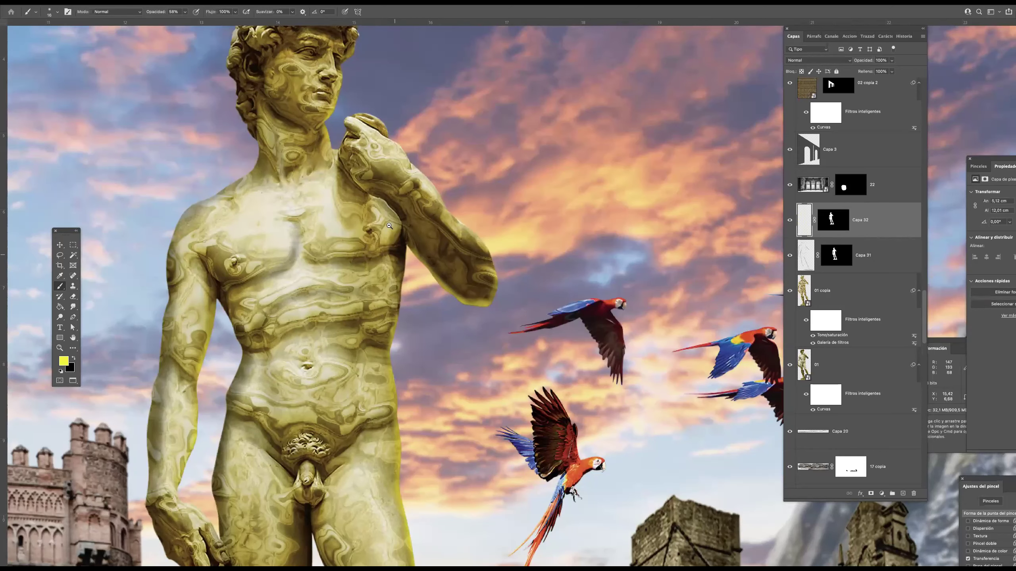
scroll(407, 229, down, 1)
scroll(379, 341, down, 1)
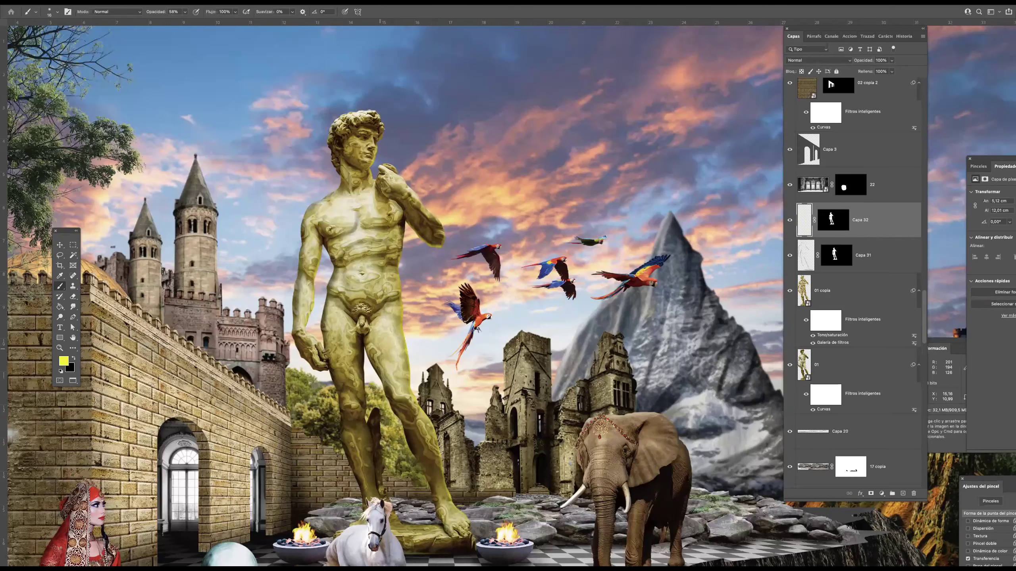
- Paint yellow light down the inner edge of the statue's straight leg and along the support beside it
scroll(358, 268, up, 2)
mouse_move(359, 258)
mouse_down()
mouse_move(359, 340)
mouse_move(365, 262)
mouse_move(369, 329)
mouse_up()
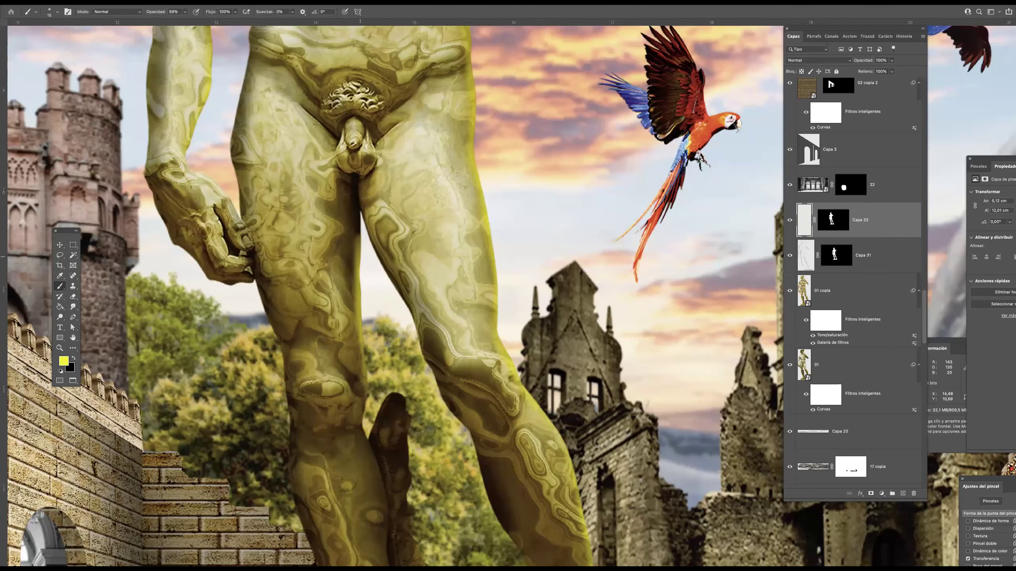
mouse_move(360, 255)
mouse_down()
mouse_move(363, 347)
mouse_move(417, 378)
mouse_move(425, 442)
mouse_up()
scroll(424, 288, down, 3)
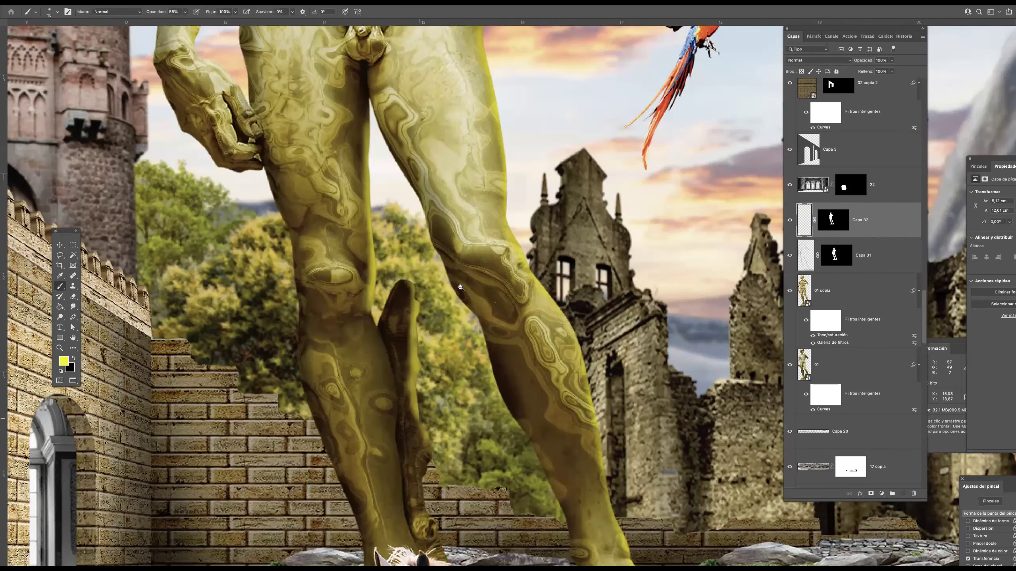
drag(460, 287, 426, 279)
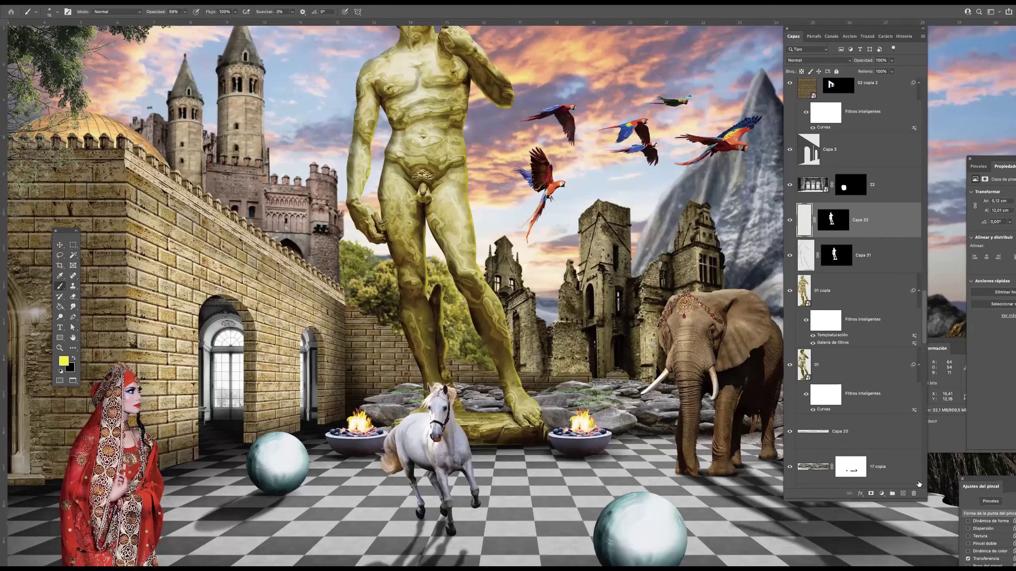
- Create another new layer above Capa 32 and mask it with the statue selection loaded from Capa 31's mask
key(ctrl+minus)
ctrl+click(835, 258)
key(ctrl+shift+alt+n)
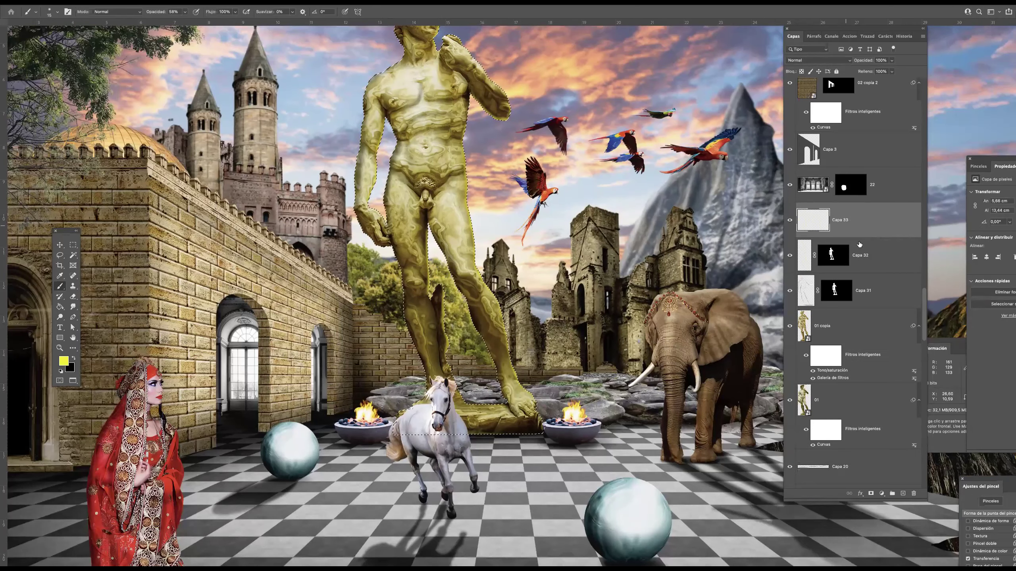
click(870, 494)
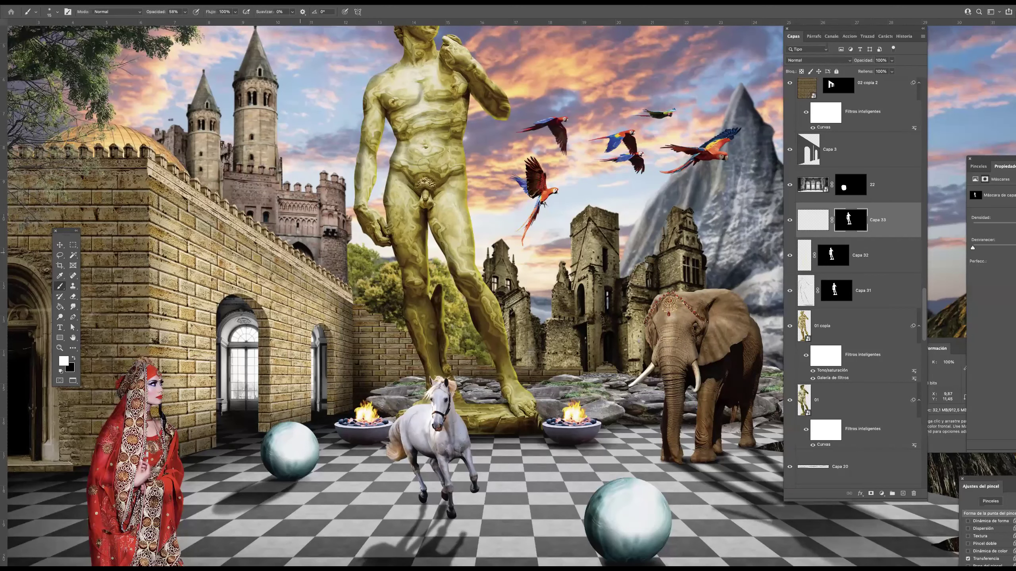
- Paint white rim light on Capa 33 along the statue's hip and outer thigh on the bent-leg side
key(ctrl+plus)
key(ctrl+plus)
key(ctrl+plus)
drag(399, 153, 390, 408)
ctrl+alt+drag(374, 212, 371, 212)
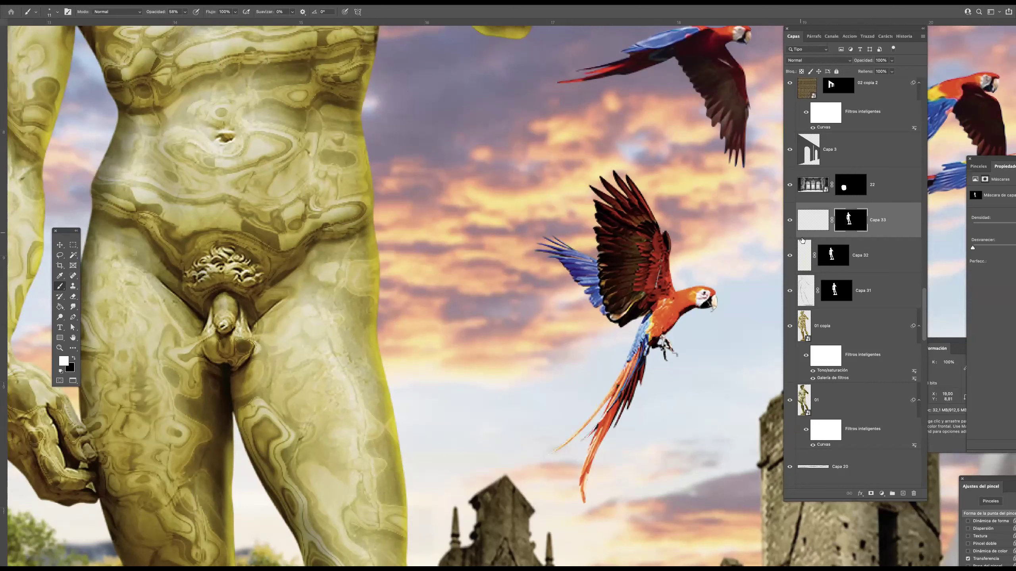
click(816, 225)
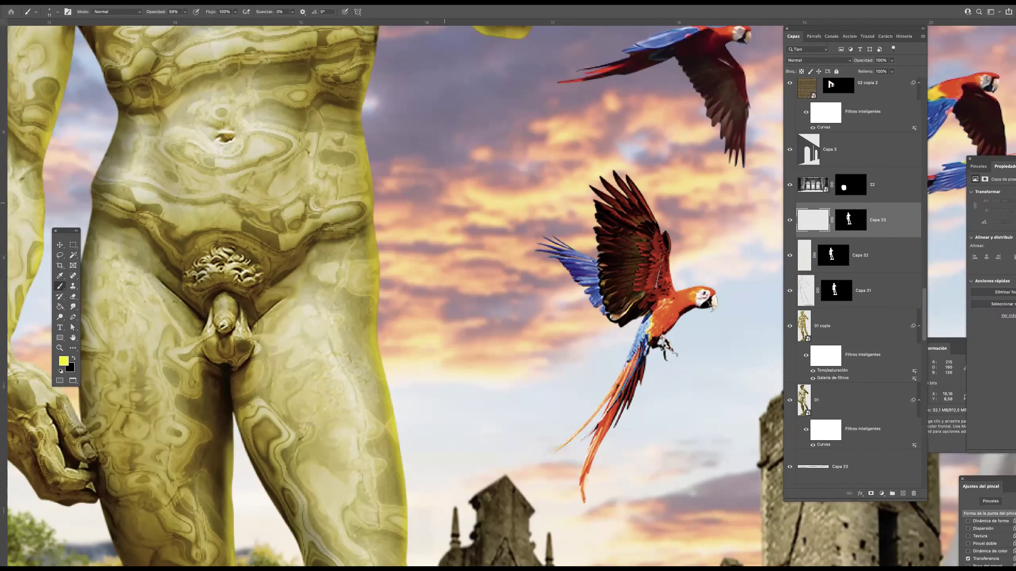
click(61, 371)
click(73, 358)
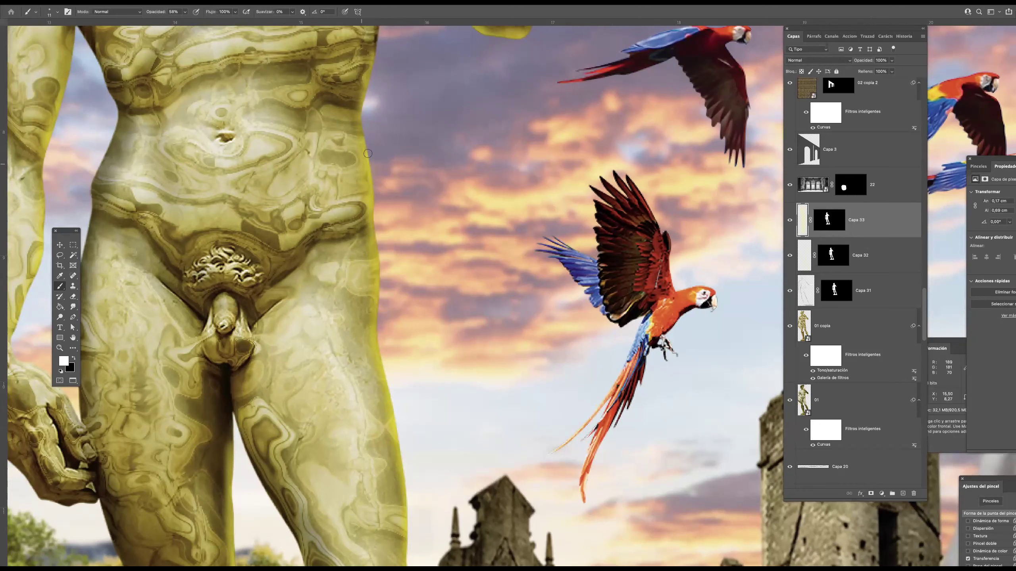
drag(367, 157, 369, 222)
drag(372, 176, 386, 289)
drag(382, 240, 384, 301)
mouse_move(381, 265)
mouse_down()
mouse_move(384, 368)
mouse_move(405, 464)
mouse_up()
- Brush white light down the outer edge of the statue's bent leg, from the knee along the calf to the foot
scroll(415, 290, down, 5)
scroll(412, 260, down, 5)
drag(415, 353, 457, 436)
scroll(426, 263, down, 5)
drag(427, 264, 437, 274)
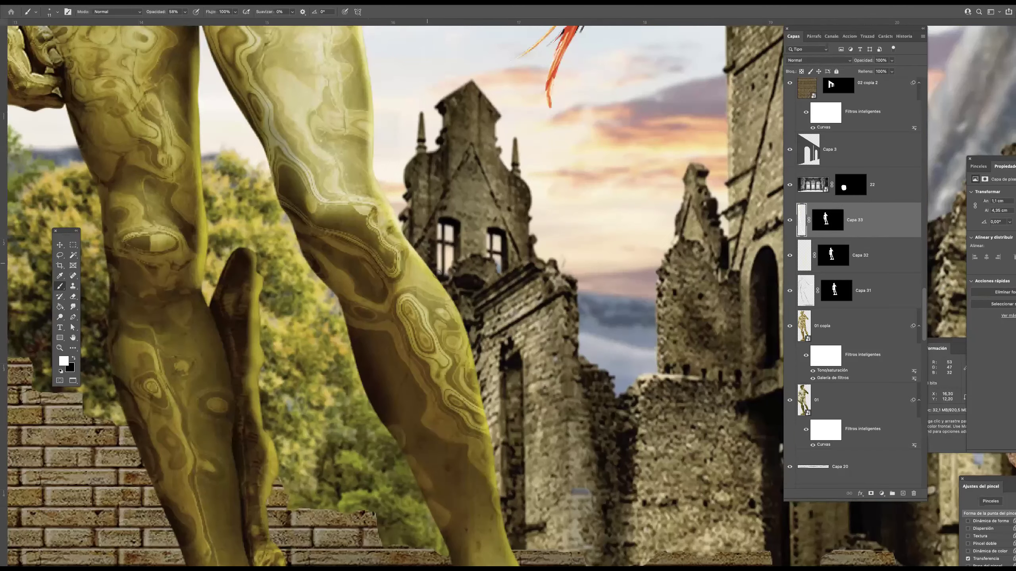
shift+click(466, 339)
shift+click(484, 378)
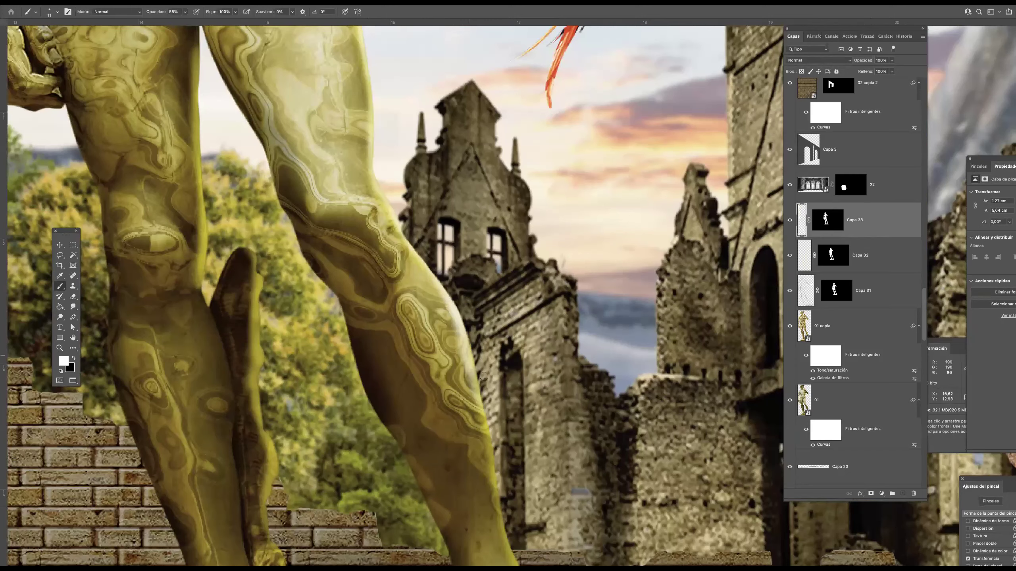
shift+click(494, 446)
click(471, 356)
shift+click(496, 450)
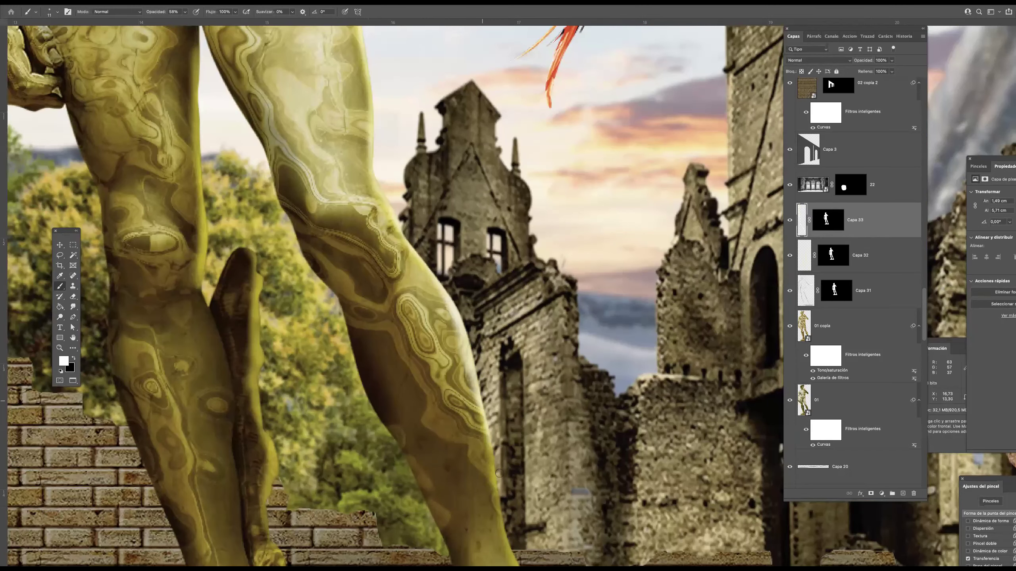
scroll(469, 299, down, 5)
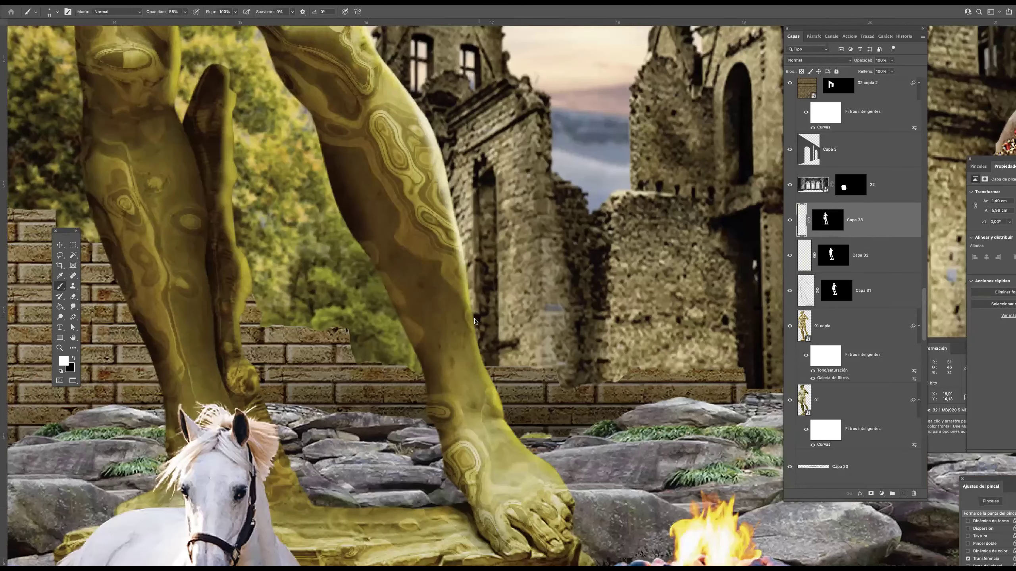
shift+click(492, 390)
shift+click(555, 473)
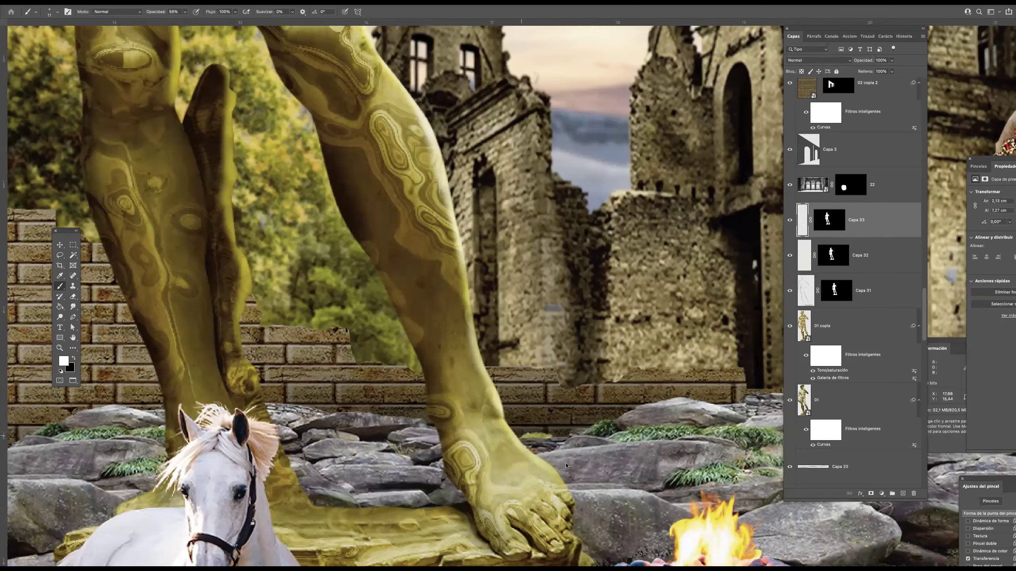
- Brush white light along the side of the statue's torso, from the waist up to below the raised arm
drag(330, 233, 377, 493)
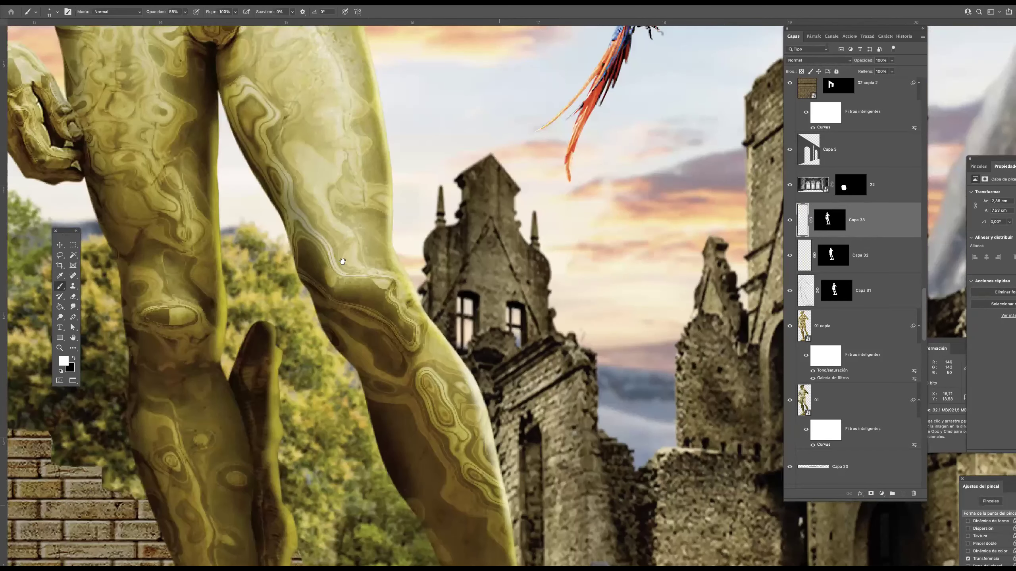
drag(346, 164, 327, 443)
drag(338, 148, 319, 380)
mouse_move(329, 228)
mouse_down()
mouse_move(335, 137)
mouse_move(329, 212)
mouse_up()
drag(329, 165, 308, 302)
drag(317, 257, 313, 354)
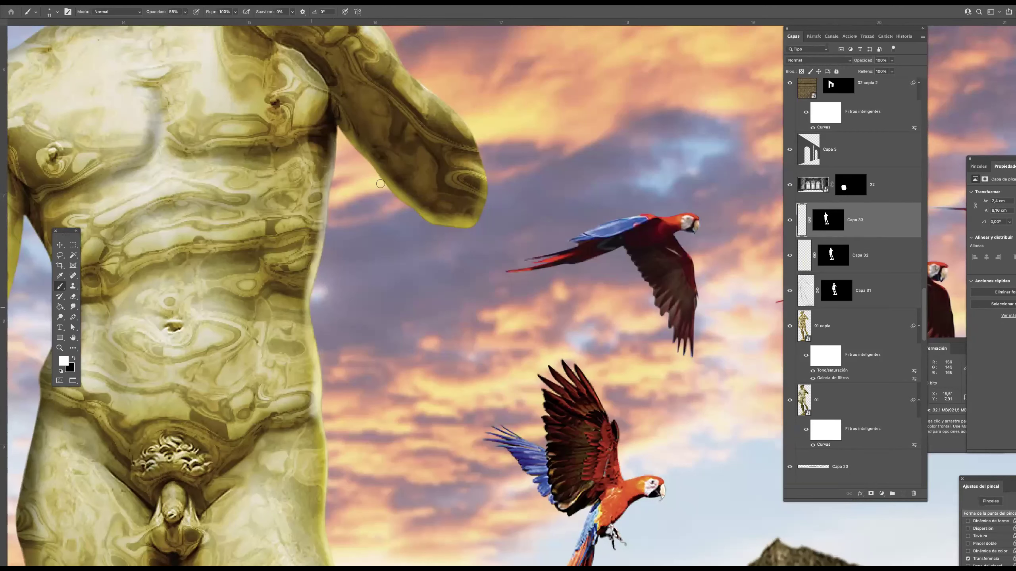
- Add white rim light to the forearm and elbow of the statue's raised arm and to the edge of the neck and face
drag(376, 173, 448, 228)
drag(488, 179, 493, 179)
mouse_move(476, 130)
mouse_down()
mouse_move(437, 87)
mouse_move(478, 119)
mouse_up()
key(space)
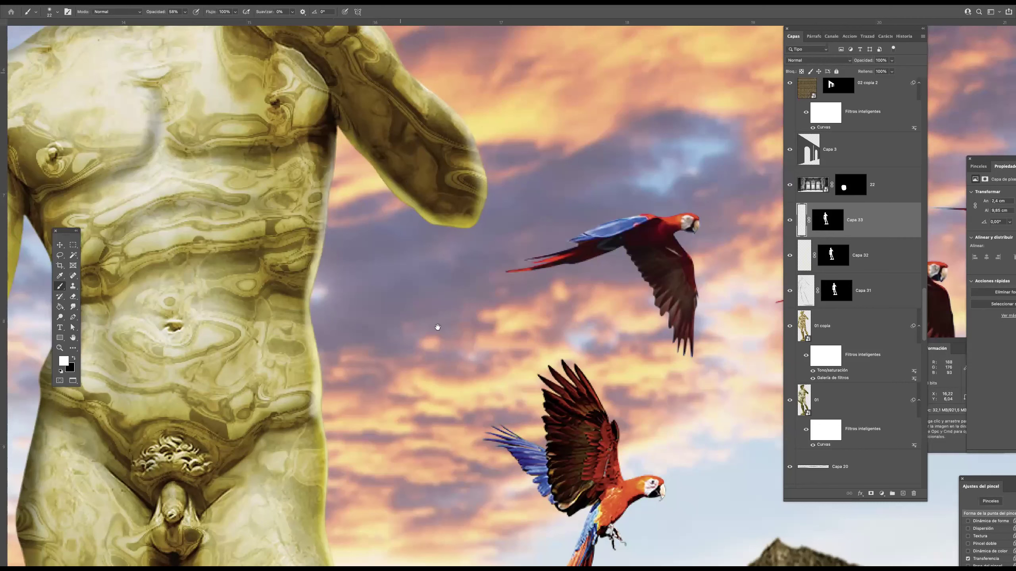
drag(401, 72, 474, 357)
mouse_move(281, 221)
mouse_down()
mouse_move(270, 220)
mouse_move(280, 244)
mouse_move(291, 191)
mouse_up()
mouse_move(301, 157)
mouse_down()
mouse_move(324, 81)
mouse_move(313, 102)
mouse_up()
scroll(306, 187, down, 5)
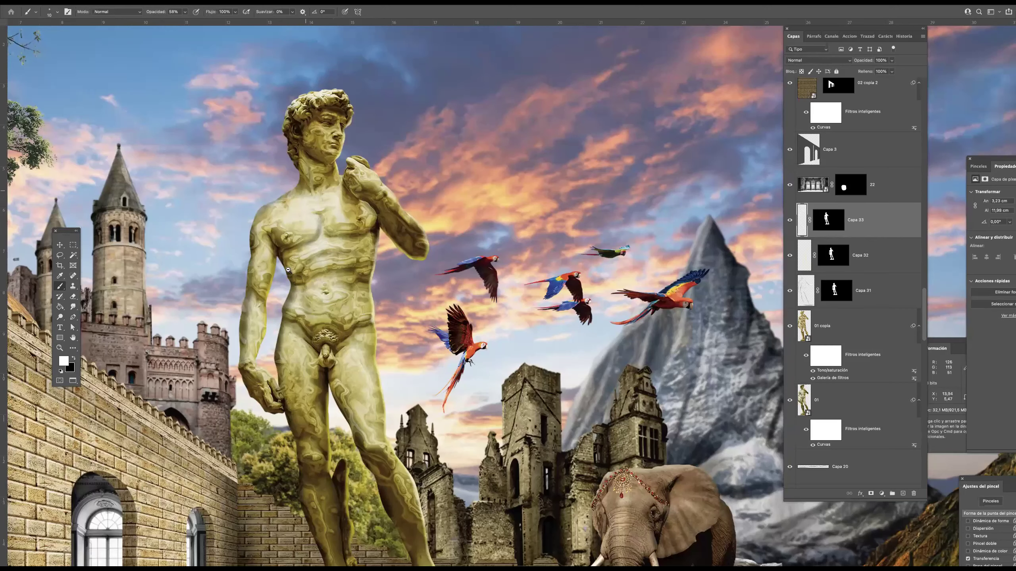
- Paint white light down the inner edge of the statue's lowered arm, from the upper arm to the wrist
scroll(274, 216, up, 5)
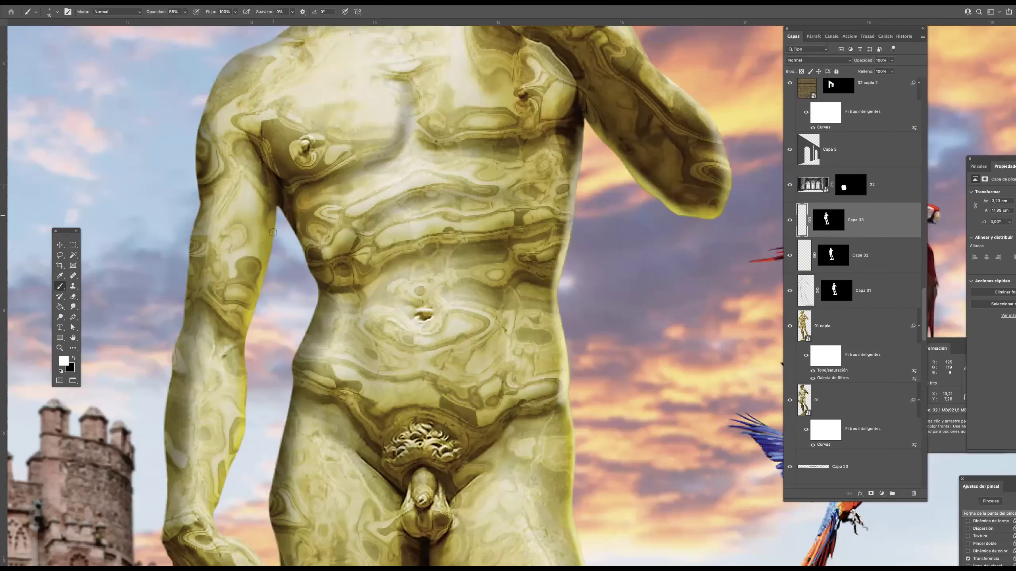
drag(259, 317, 273, 220)
drag(266, 280, 271, 219)
drag(254, 320, 244, 348)
drag(246, 388, 248, 448)
drag(245, 356, 241, 443)
mouse_move(220, 494)
mouse_down()
mouse_move(243, 417)
mouse_move(237, 442)
mouse_up()
scroll(295, 301, down, 6)
drag(358, 304, 403, 206)
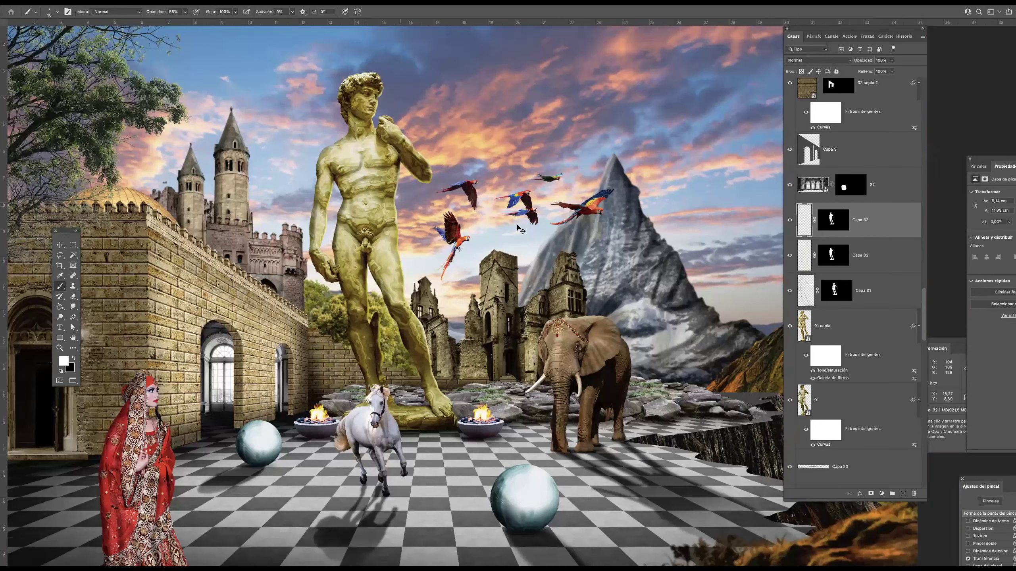
- Create a new empty layer directly above the snowy mountain layer Capa 30
key(super+0)
key(v)
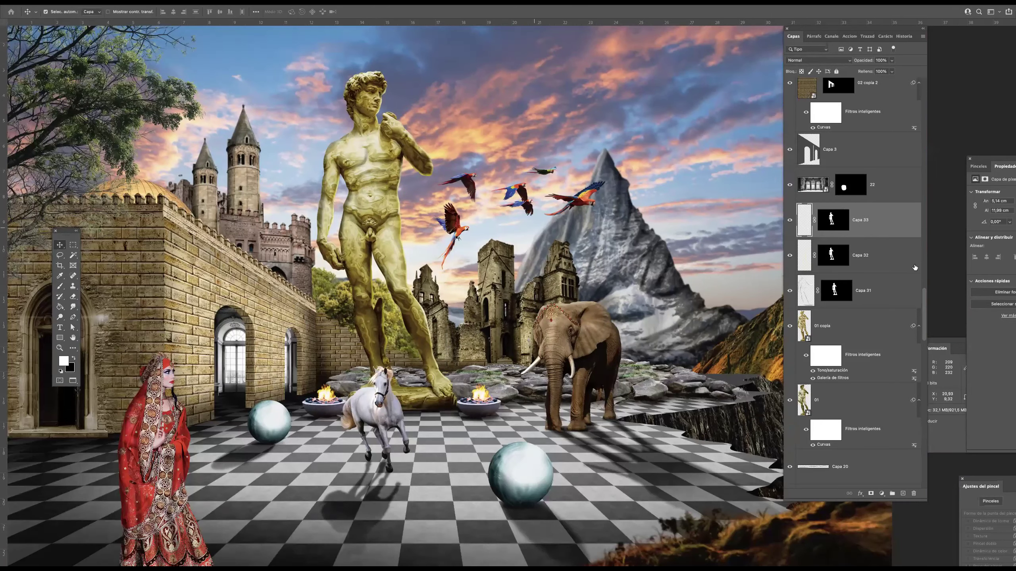
key(super+minus)
scroll(807, 173, up, 5)
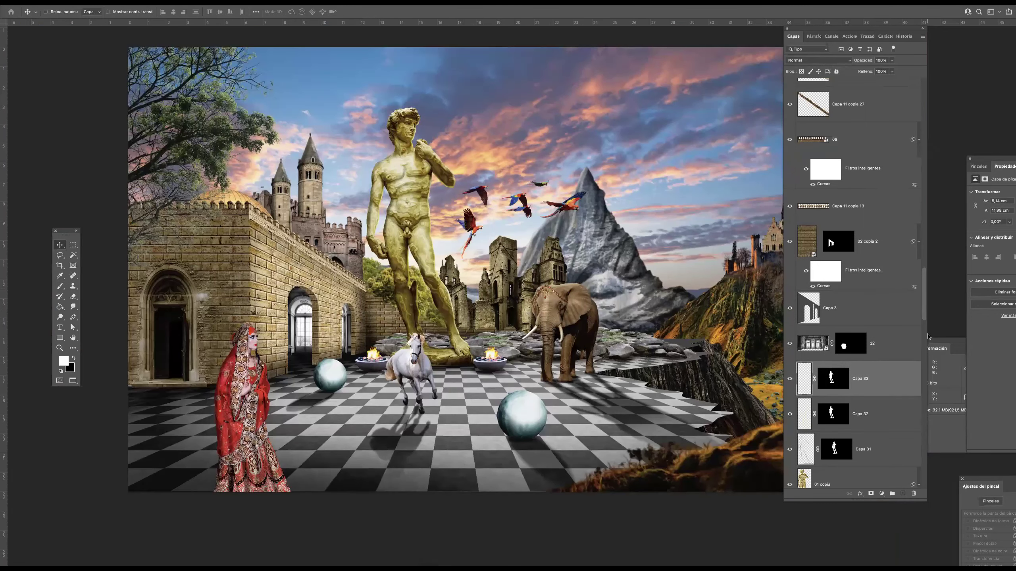
scroll(928, 339, down, 5)
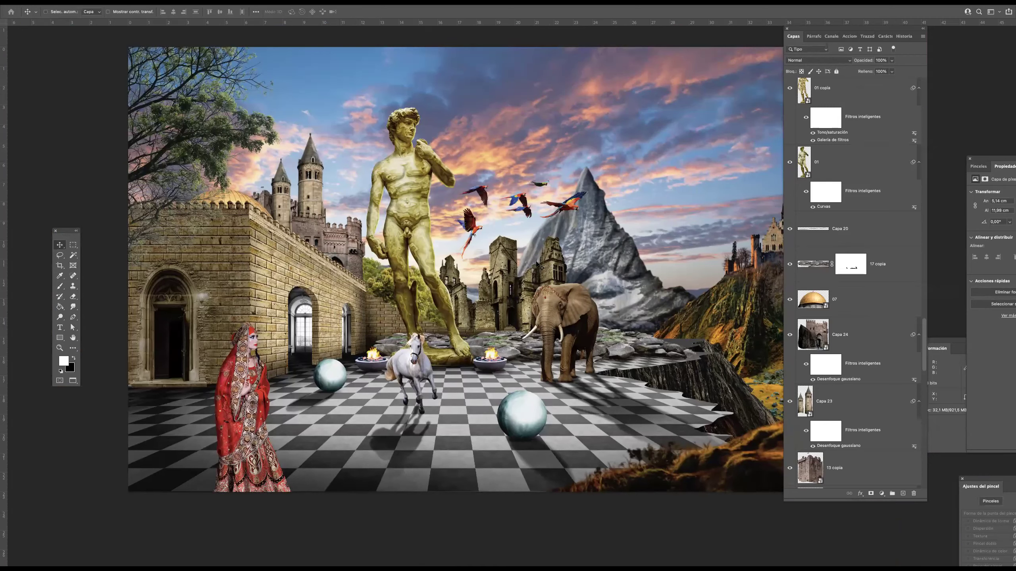
scroll(496, 241, right, 5)
super+click(493, 241)
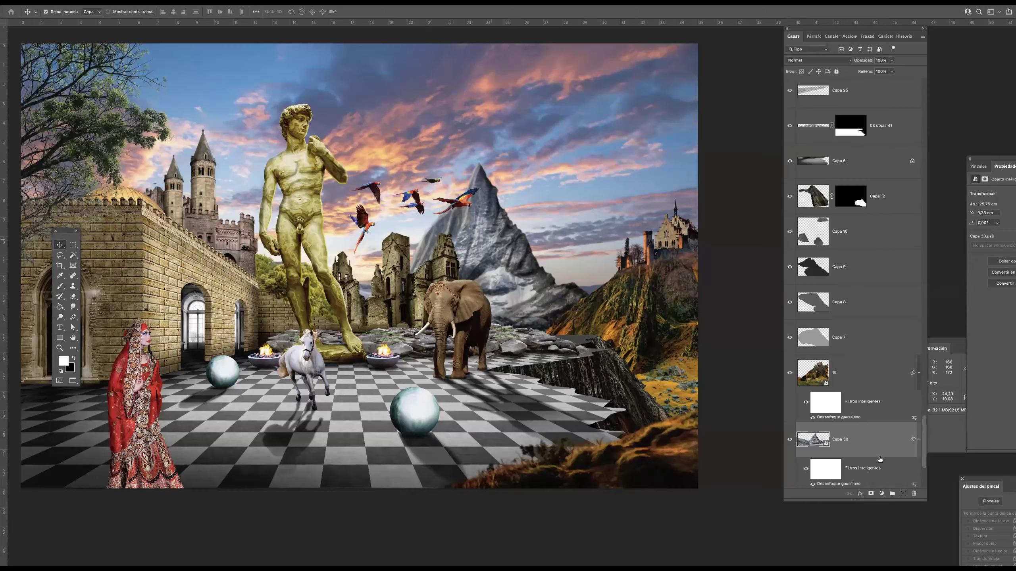
click(905, 494)
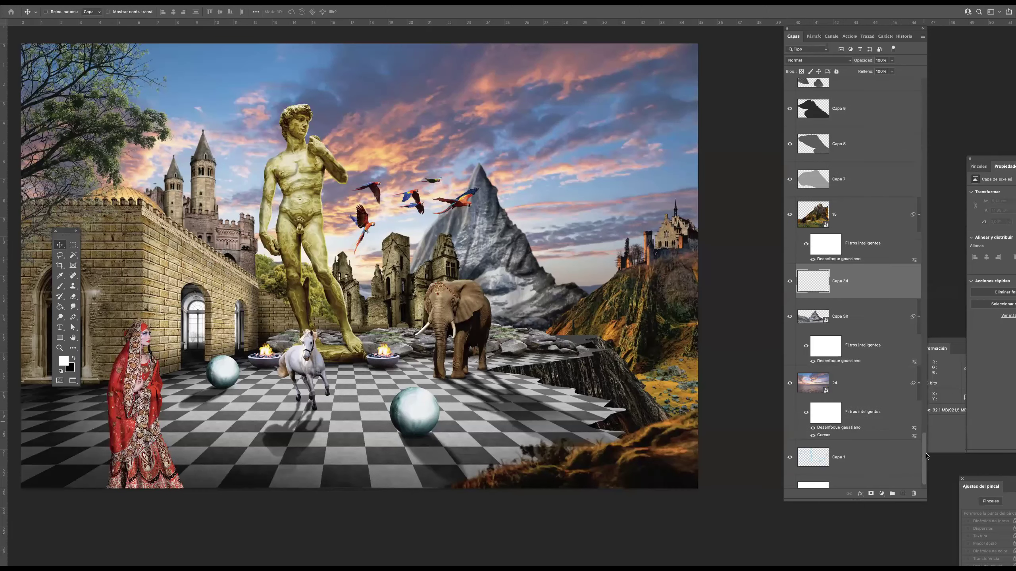
scroll(900, 480, down, 1)
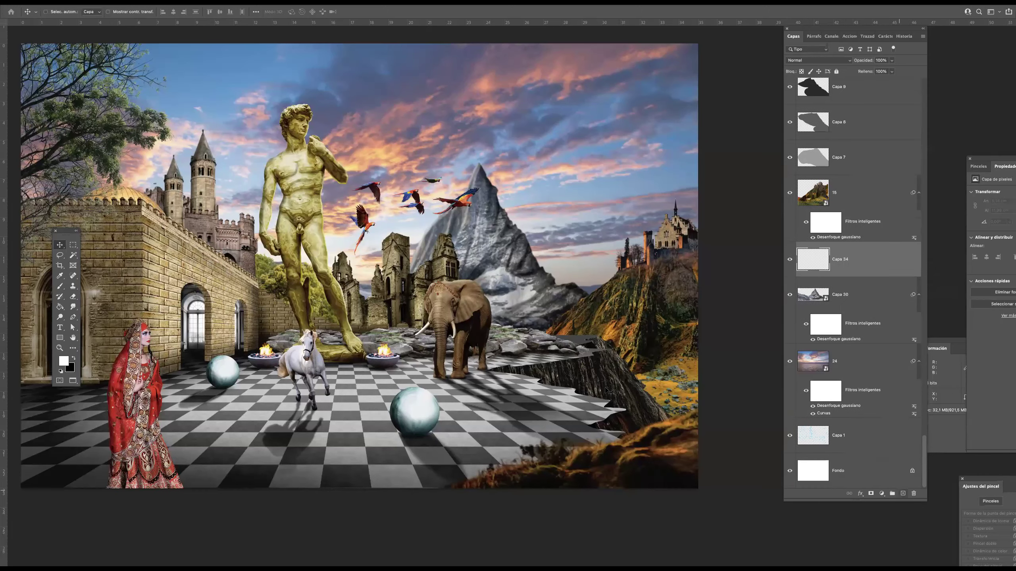
- Paint soft white haze over the mountain with a very large brush and set the layer's opacity to 82%
click(60, 286)
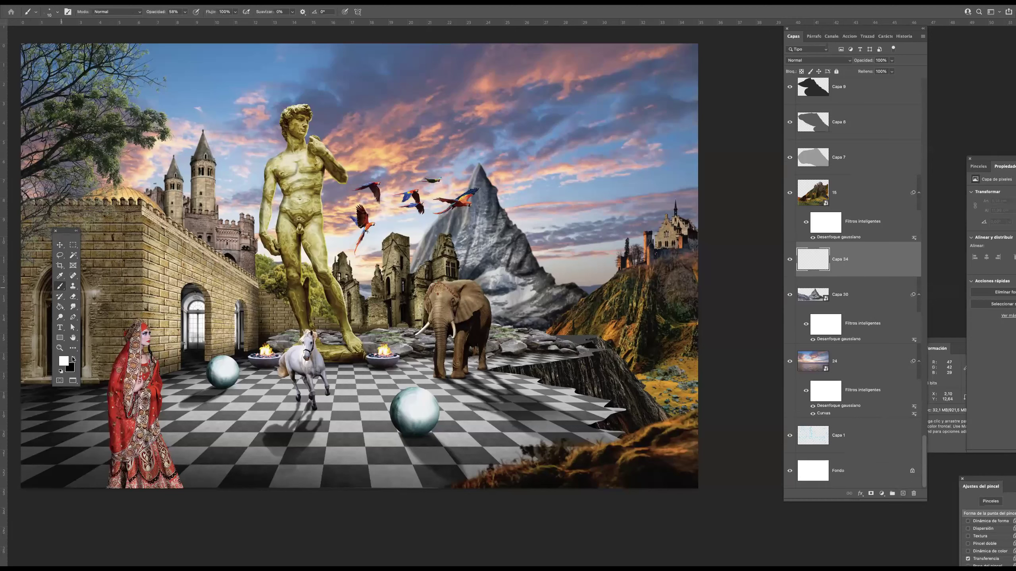
drag(433, 175, 606, 178)
drag(412, 187, 434, 185)
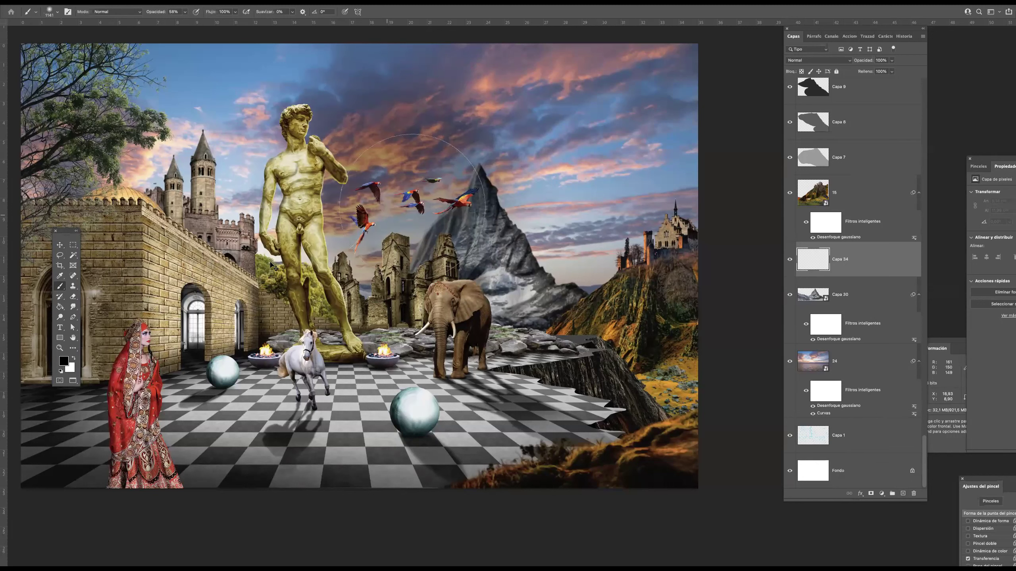
key(super+z)
click(74, 358)
mouse_move(409, 187)
mouse_down()
mouse_move(430, 182)
mouse_move(401, 110)
mouse_move(252, 180)
mouse_move(452, 216)
mouse_up()
click(892, 61)
drag(877, 71, 879, 69)
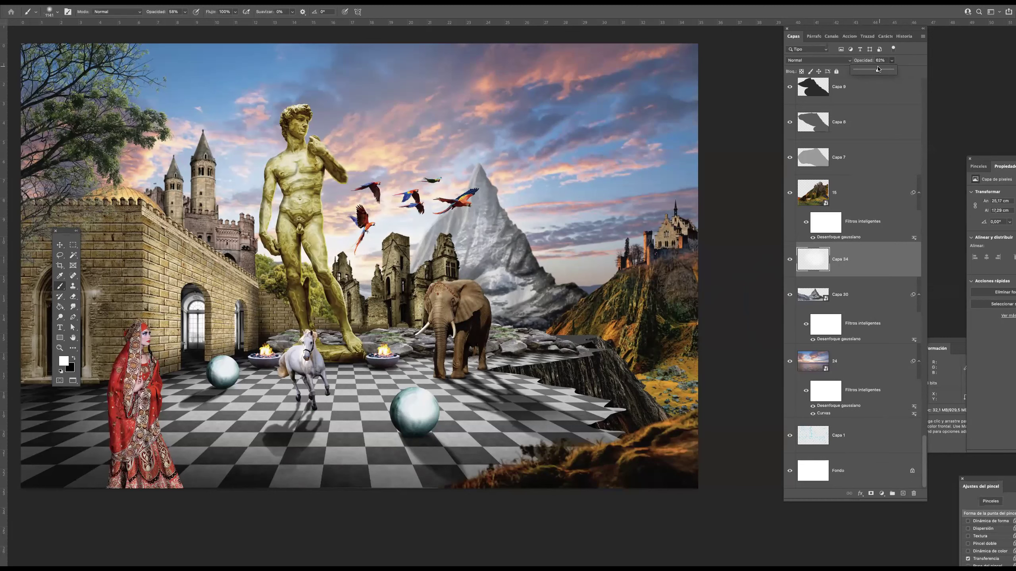
drag(871, 324, 899, 497)
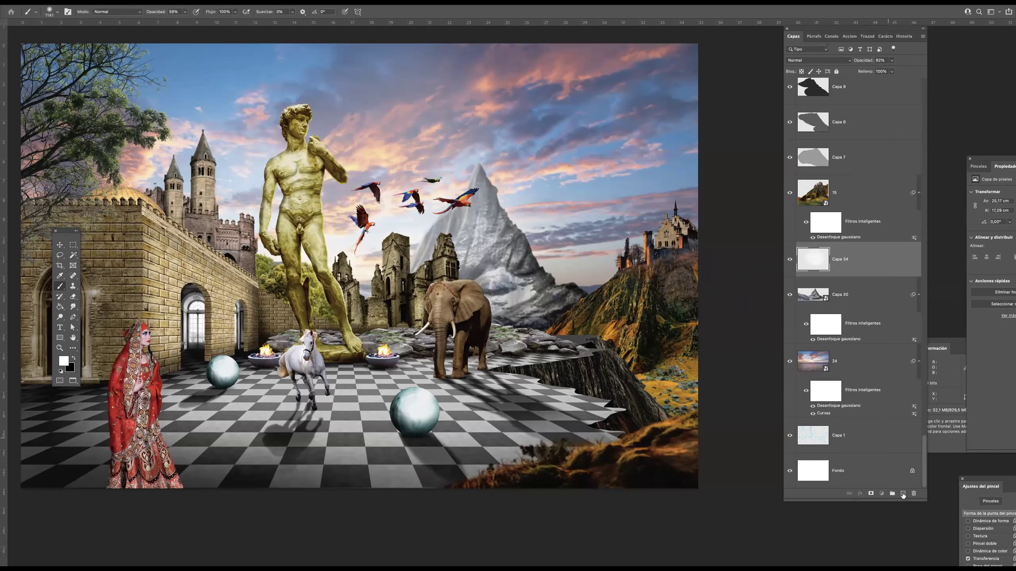
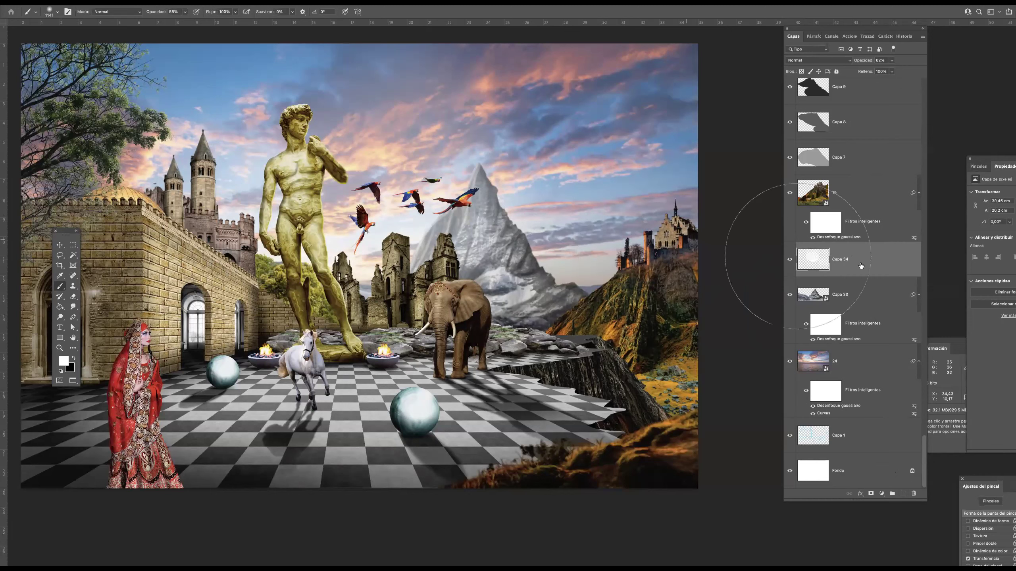
- Move the haze layer Capa 34 above the castle hill layer, brush white haze over the hill, and compare with the layer hidden
drag(860, 267, 857, 176)
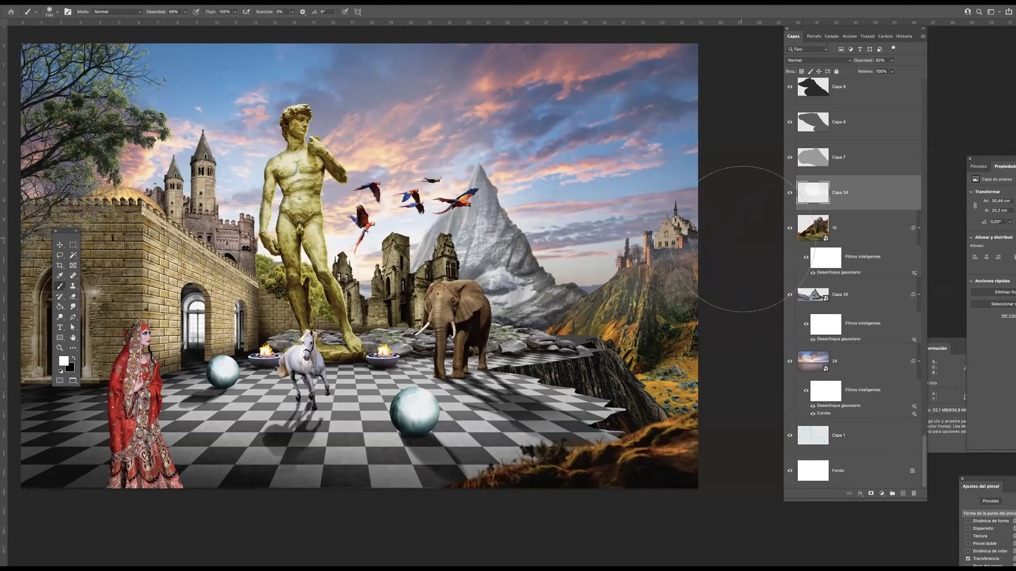
drag(676, 269, 563, 288)
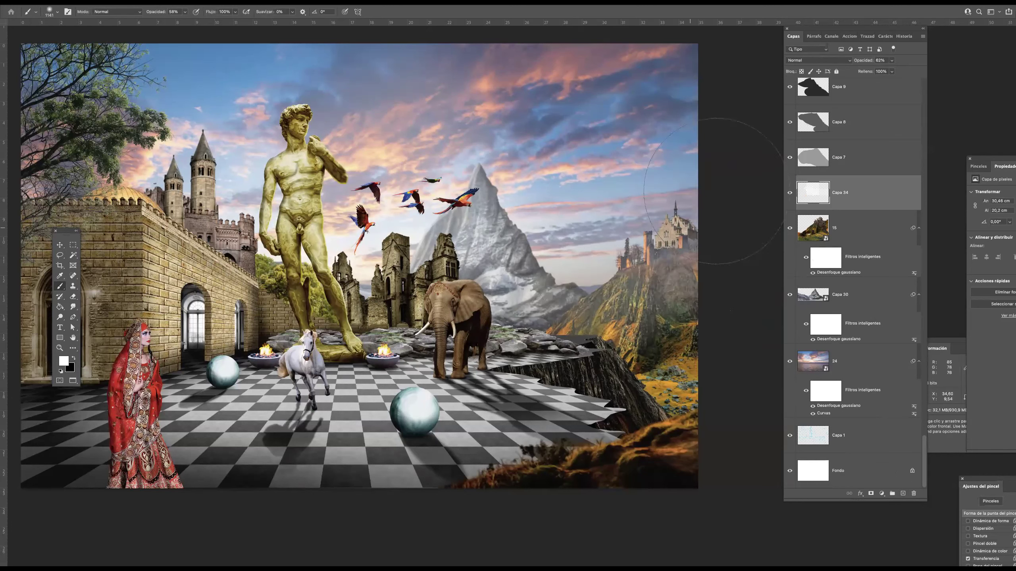
drag(631, 222, 589, 297)
click(790, 192)
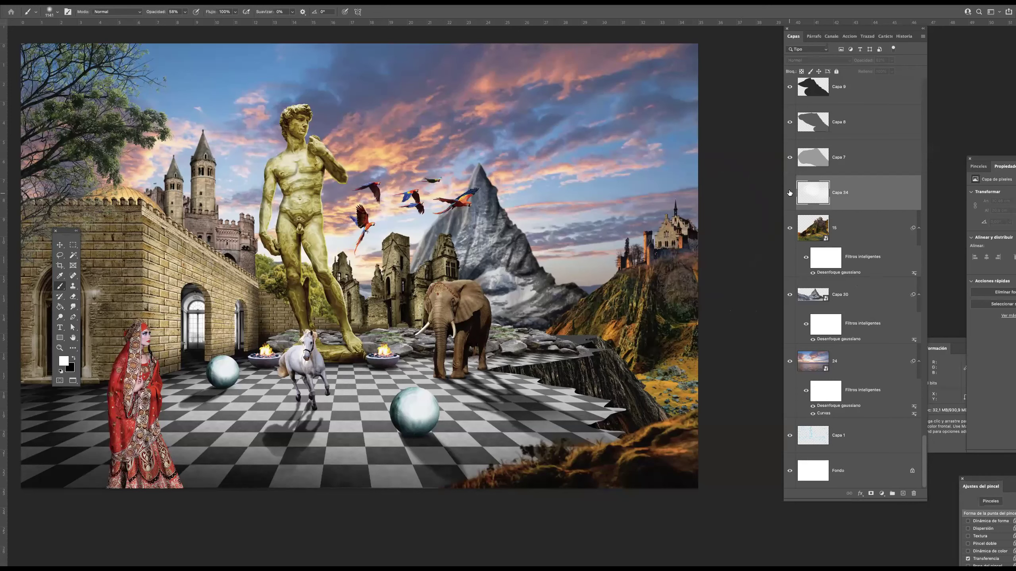
click(789, 192)
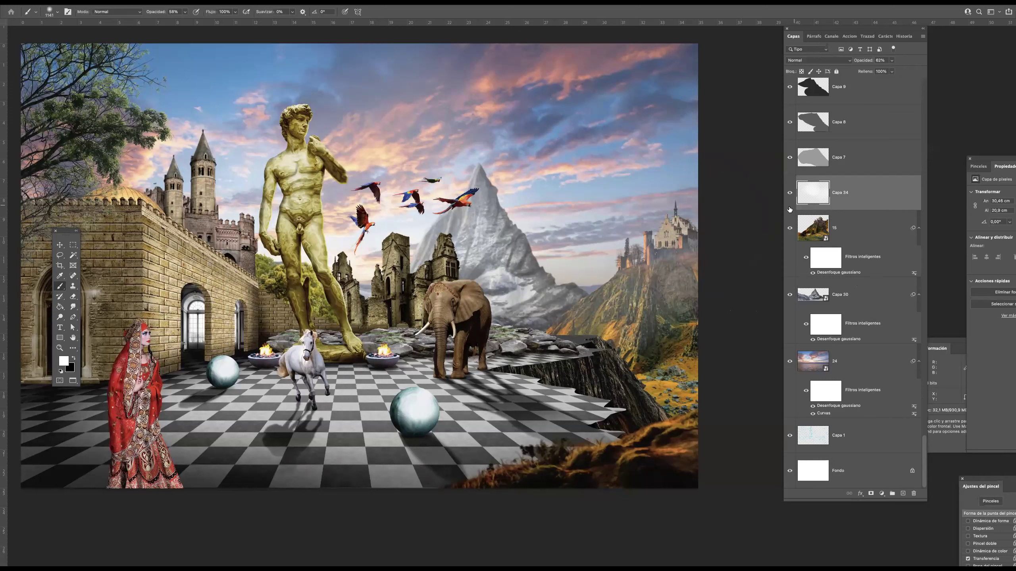
- Darken the woman in red with a Curves adjustment that lowers the white point's output to 210
key(v)
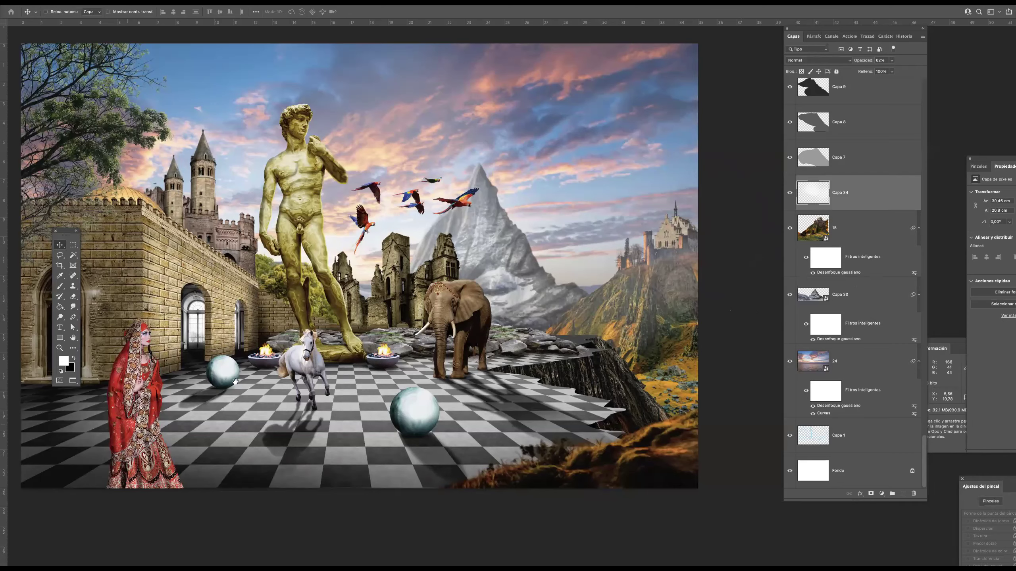
drag(154, 411, 229, 382)
ctrl+click(221, 398)
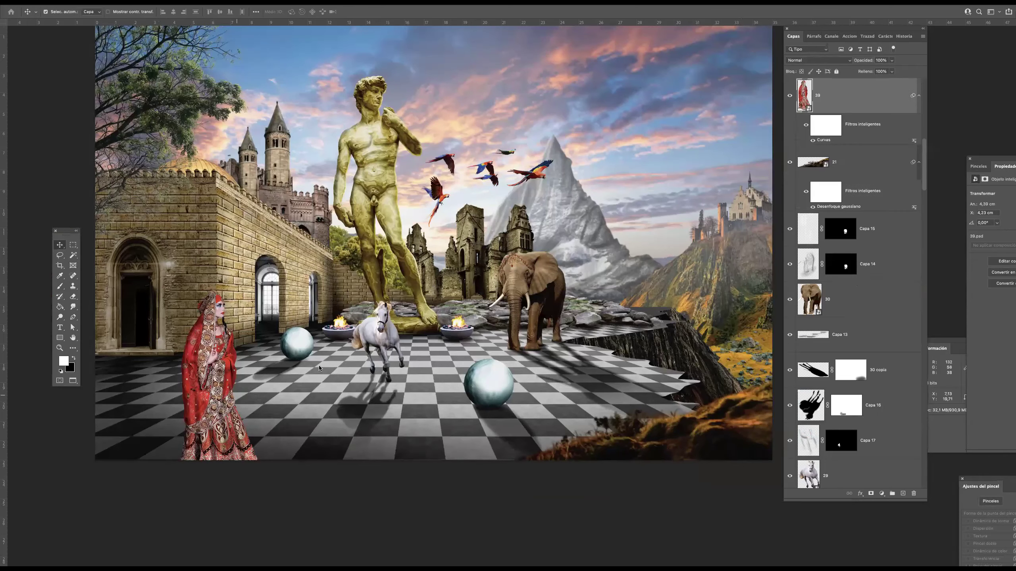
key(ctrl+m)
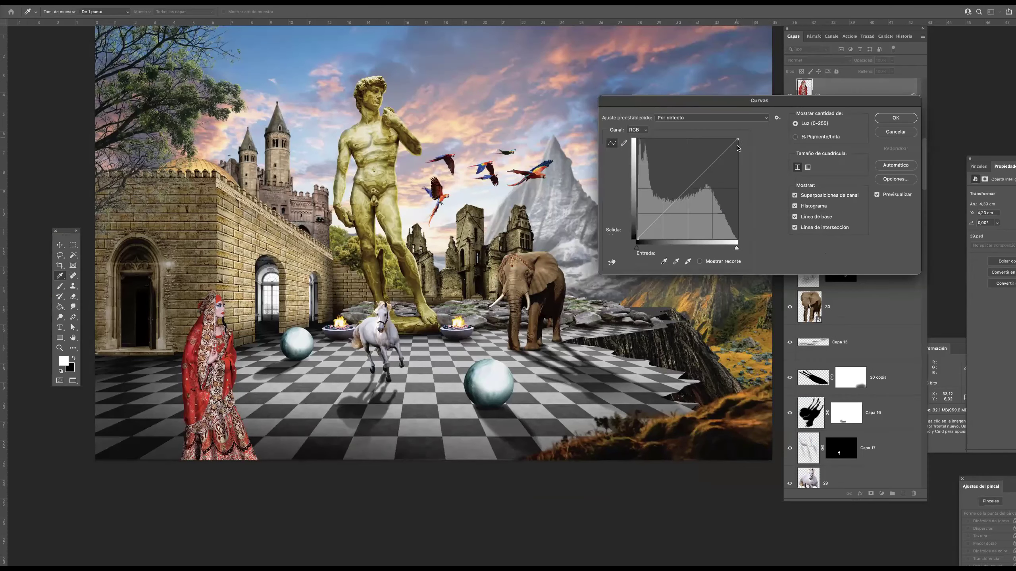
drag(737, 140, 739, 161)
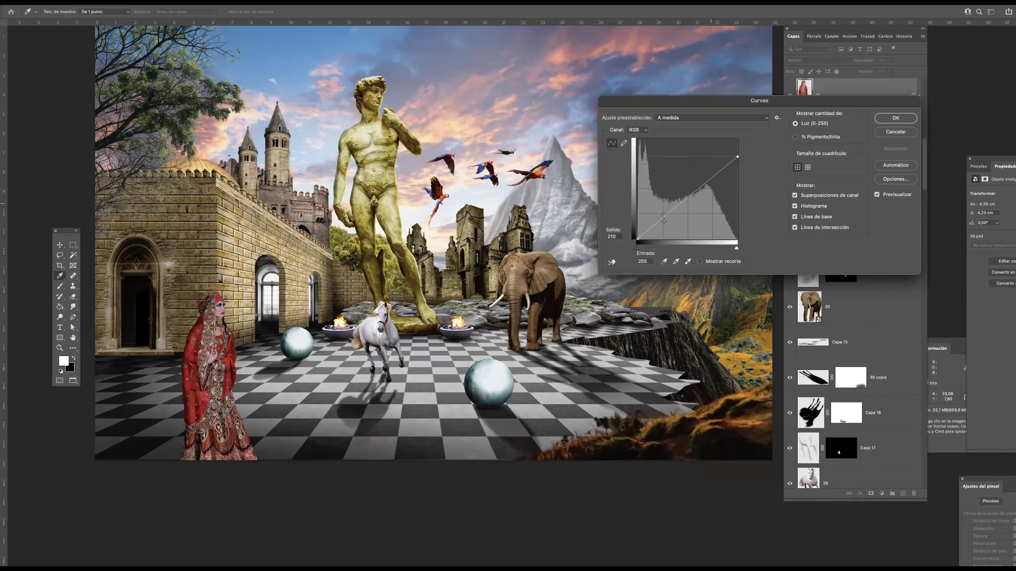
click(664, 222)
click(712, 176)
click(895, 118)
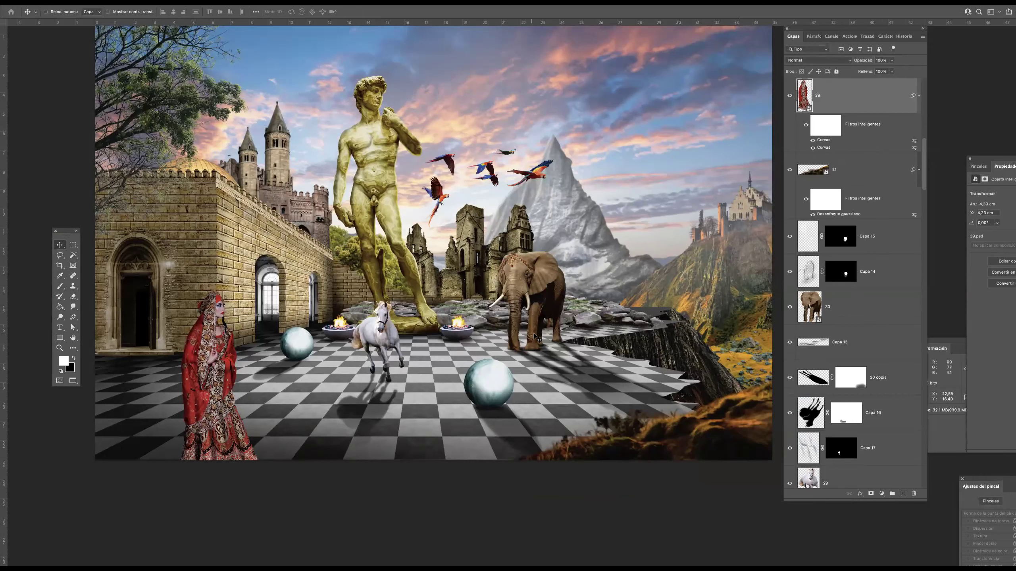
click(925, 92)
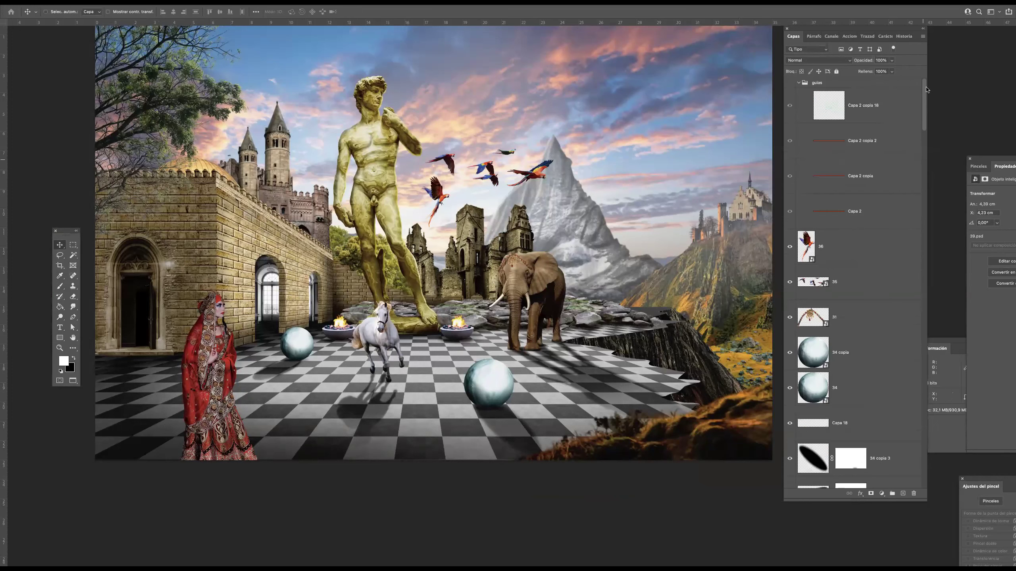
- Create a new layer directly below the collapsed guias group, above the parrot layers, and fill it entirely with black
click(799, 83)
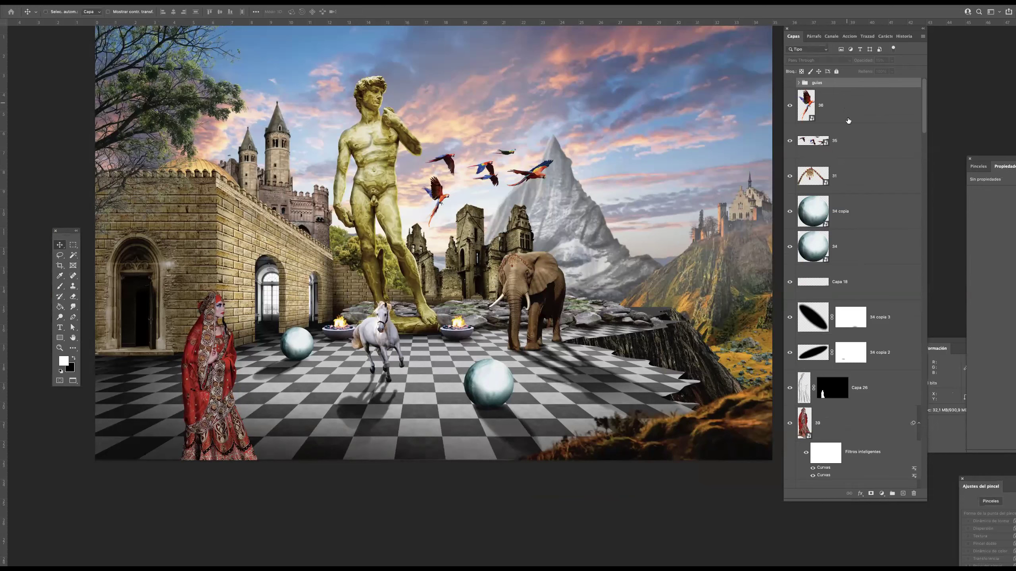
click(848, 120)
key(super+shift+alt+n)
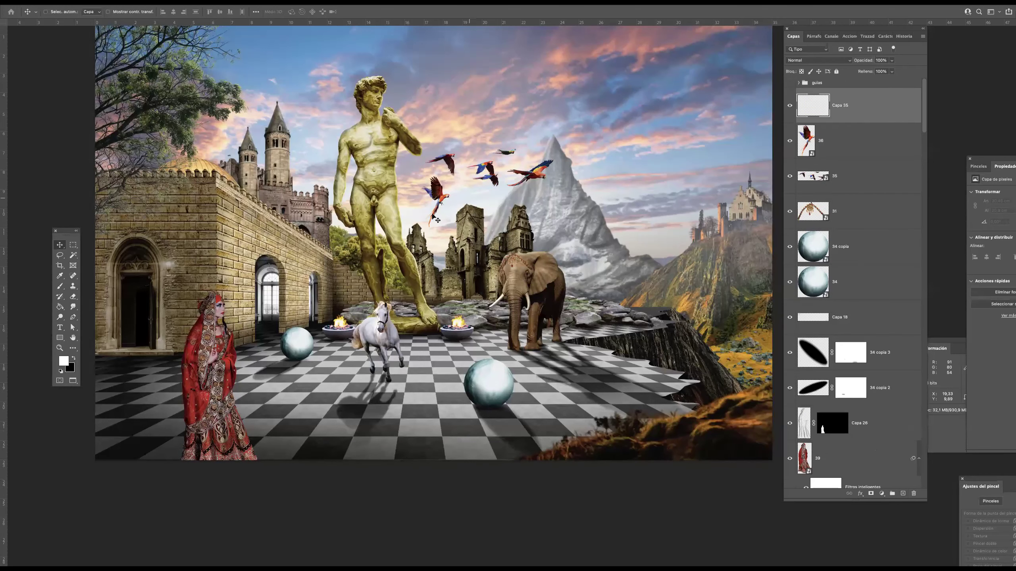
click(60, 307)
click(74, 358)
click(400, 185)
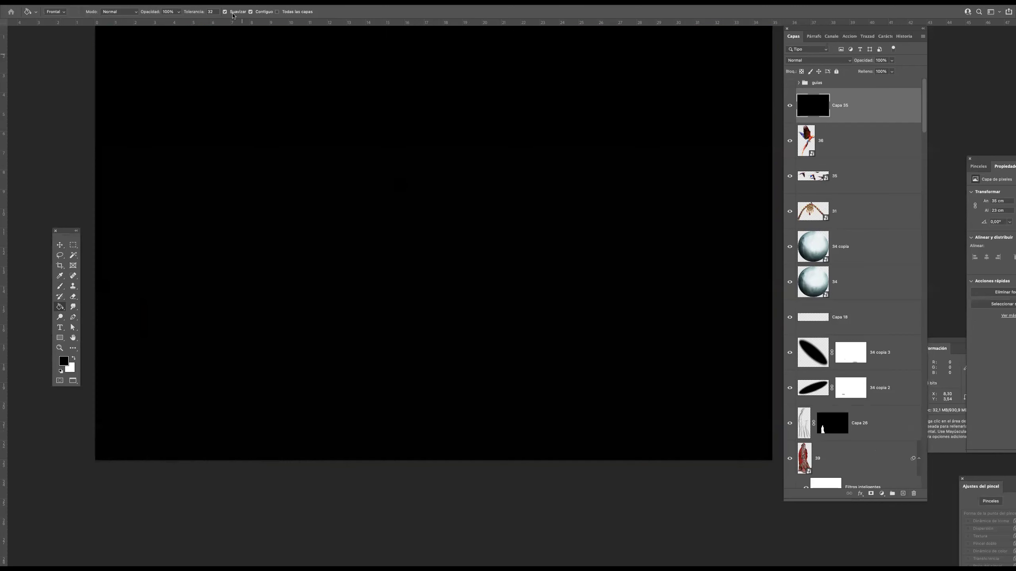
- Render a Zoom 50-300 mm lens flare at 80% brightness on the black layer and set its blend mode to Trama
click(218, 2)
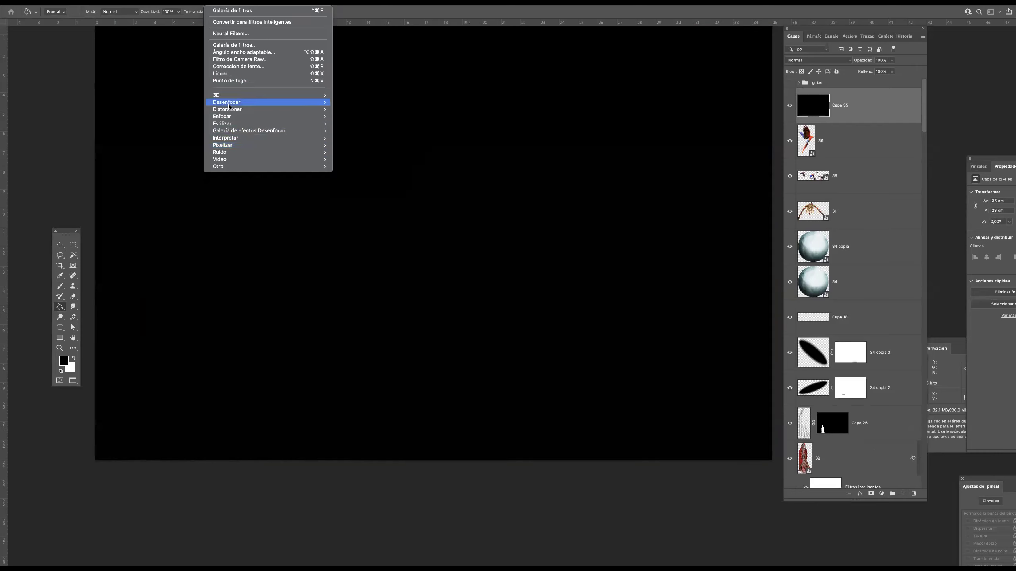
mouse_move(226, 139)
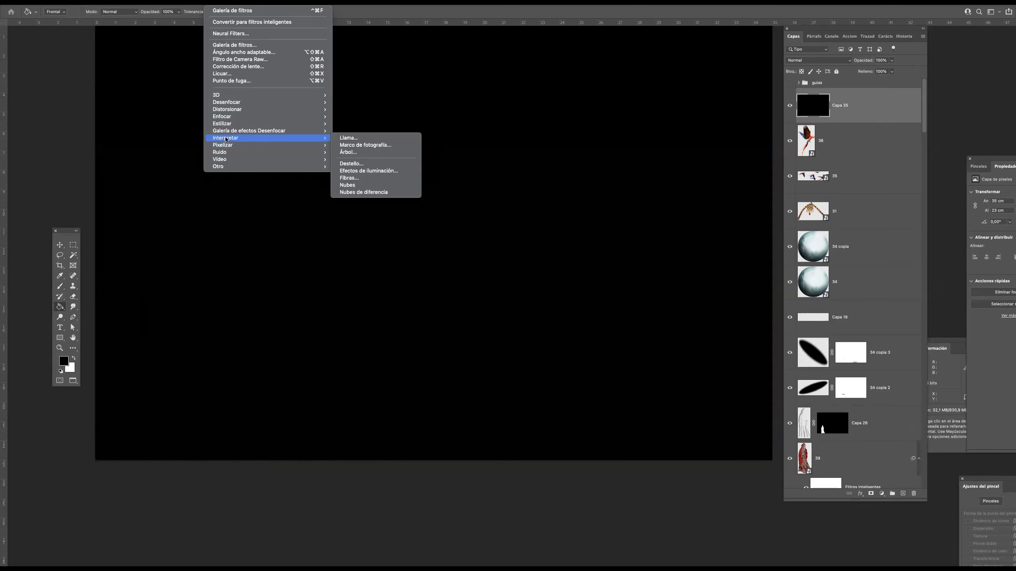
click(351, 163)
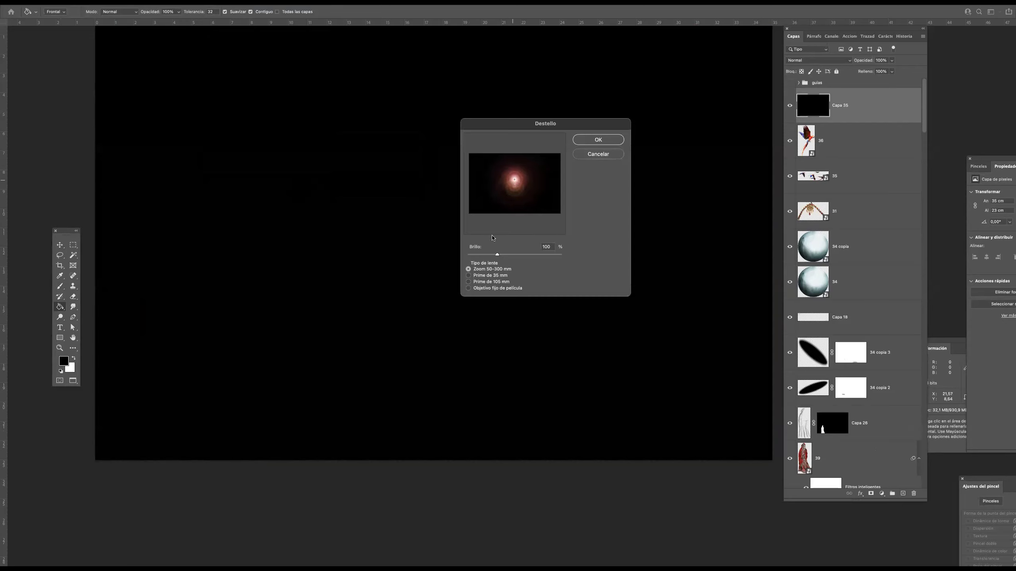
click(492, 256)
click(600, 140)
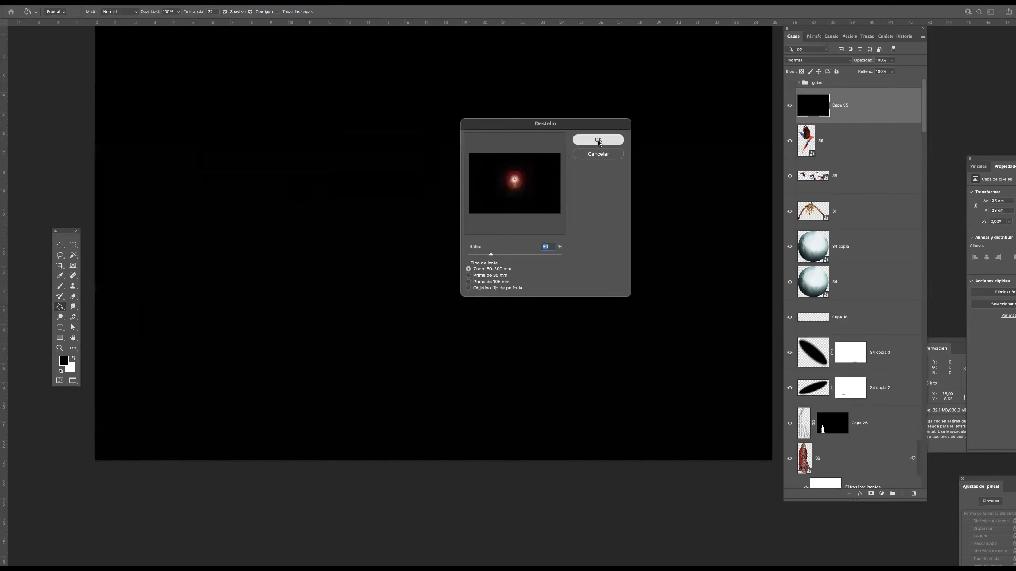
click(819, 60)
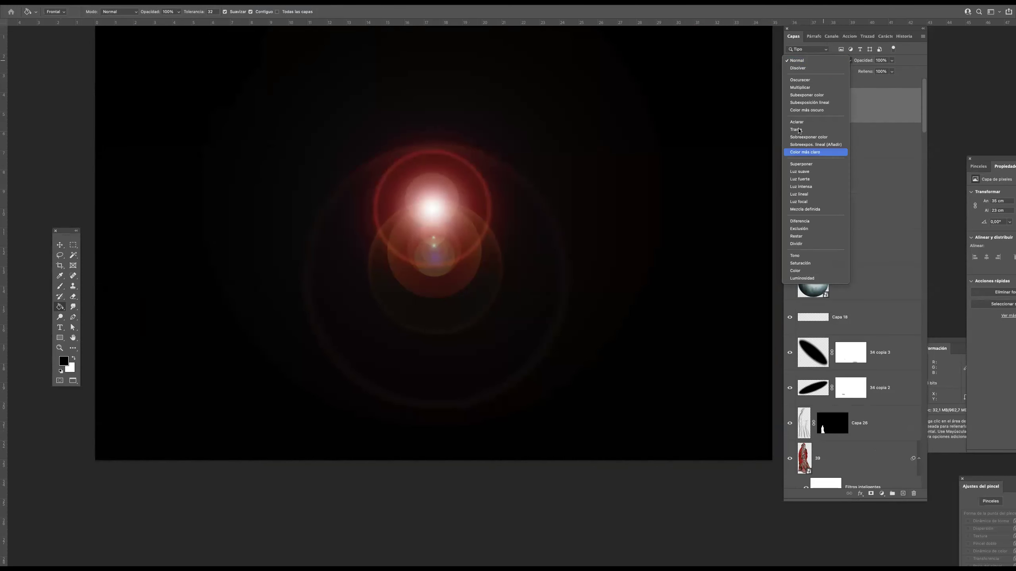
click(796, 130)
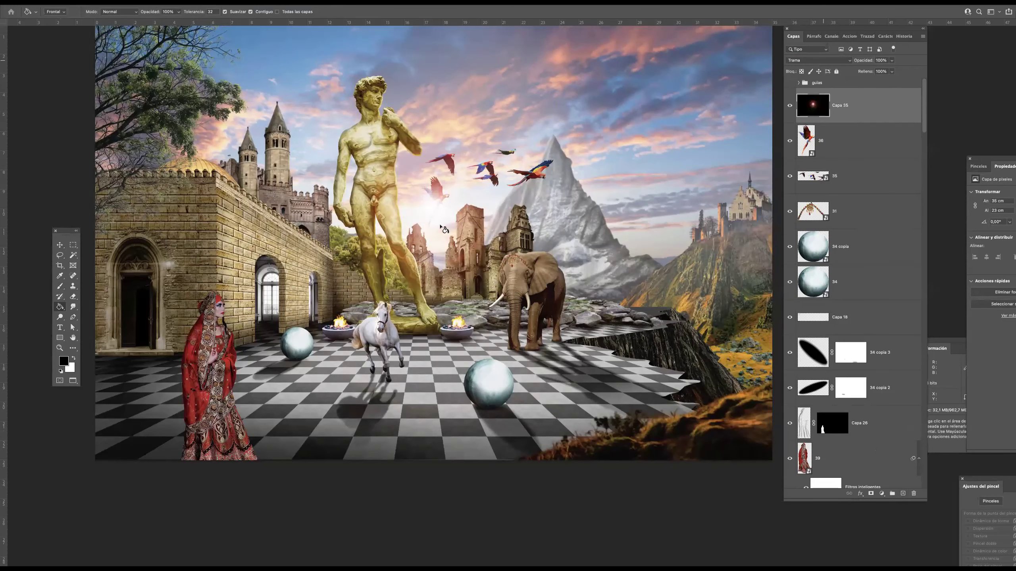
key(v)
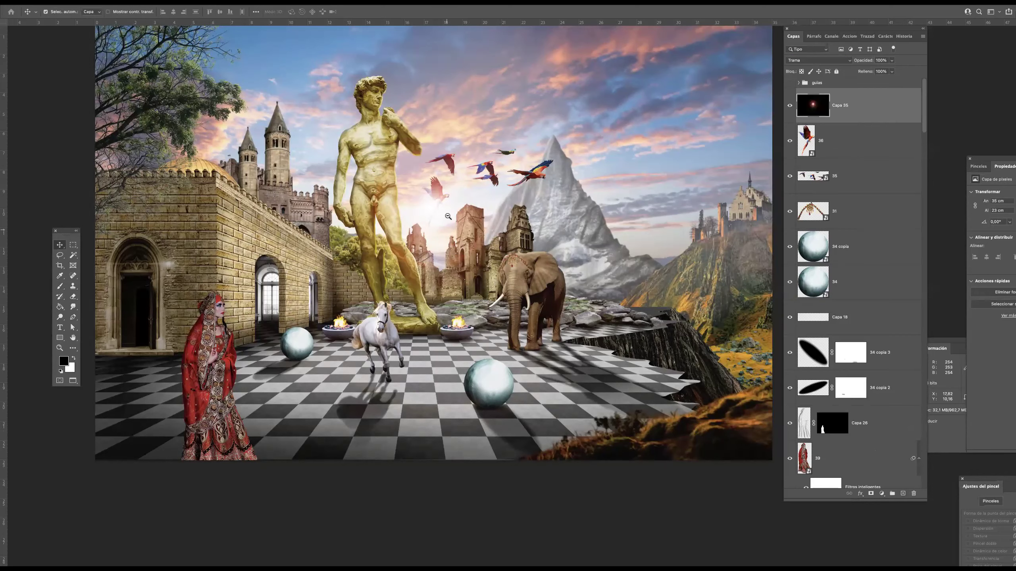
super+click(446, 215)
- On a new layer above the flare, outline a freehand star-shaped selection of thin light rays radiating from the flare's centre
click(903, 493)
scroll(467, 245, up, 3)
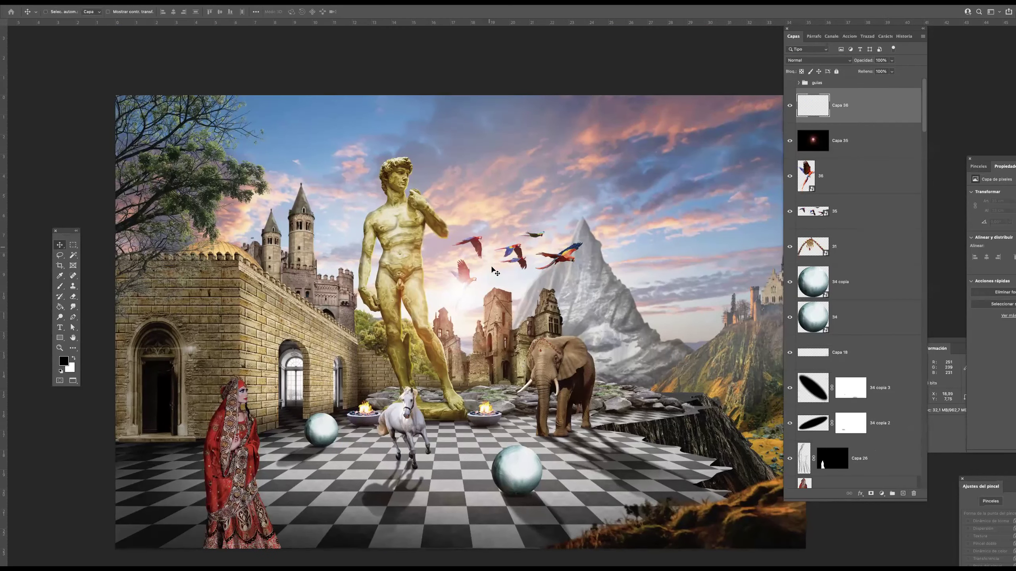
key(l)
mouse_move(465, 303)
mouse_down()
mouse_move(389, 173)
mouse_move(461, 291)
mouse_up()
mouse_move(353, 247)
mouse_down()
mouse_move(280, 223)
mouse_move(454, 295)
mouse_move(284, 462)
mouse_move(454, 311)
mouse_move(459, 294)
mouse_move(433, 445)
mouse_move(450, 330)
mouse_move(496, 423)
mouse_move(466, 325)
mouse_up()
mouse_move(658, 450)
mouse_down()
mouse_move(476, 312)
mouse_move(643, 354)
mouse_move(464, 306)
mouse_move(658, 297)
mouse_move(512, 302)
mouse_move(552, 296)
mouse_move(628, 184)
mouse_move(460, 306)
mouse_move(484, 298)
mouse_up()
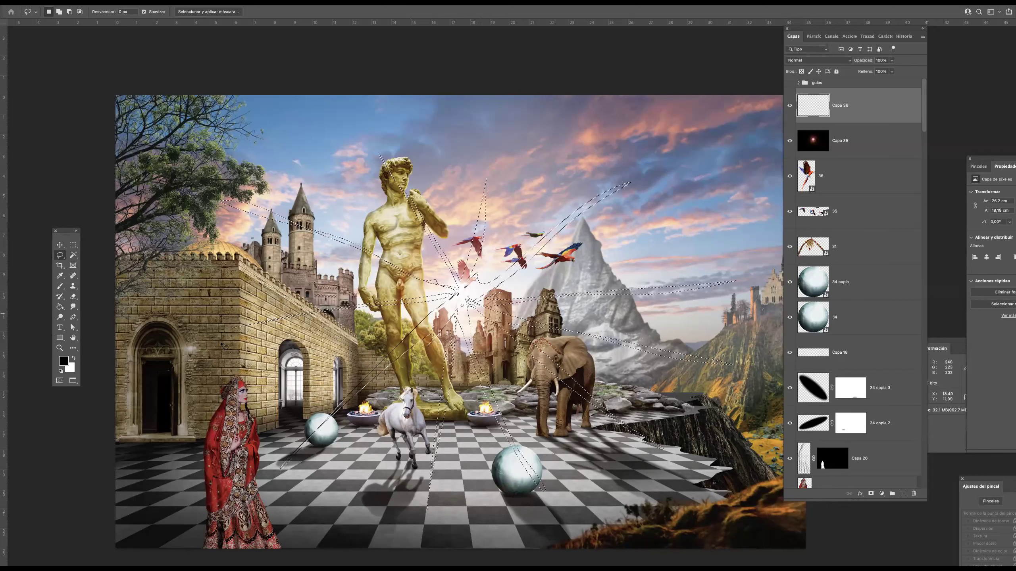
- Fill the star-shaped ray selection with white and deselect it
click(73, 360)
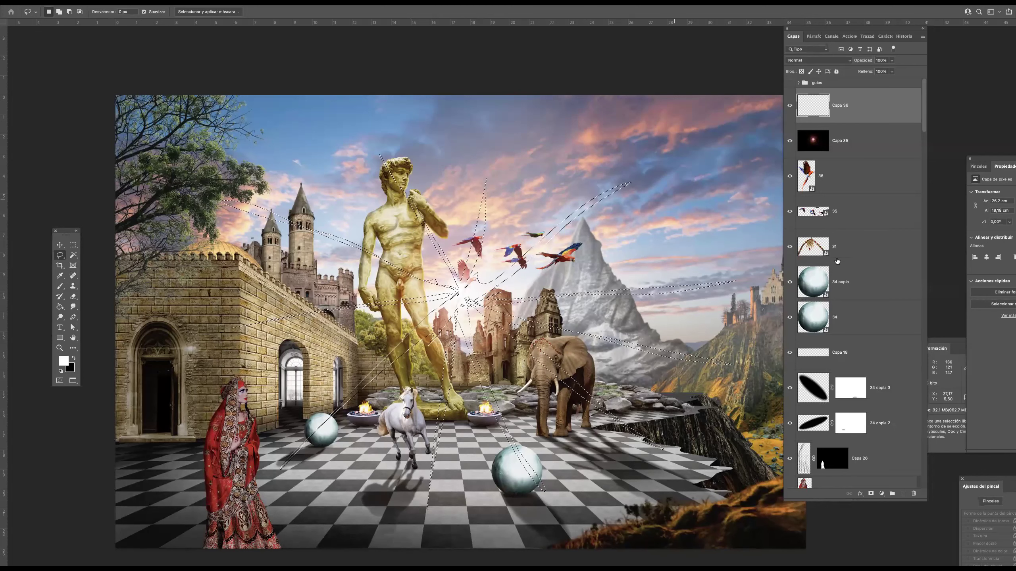
key(g)
click(480, 308)
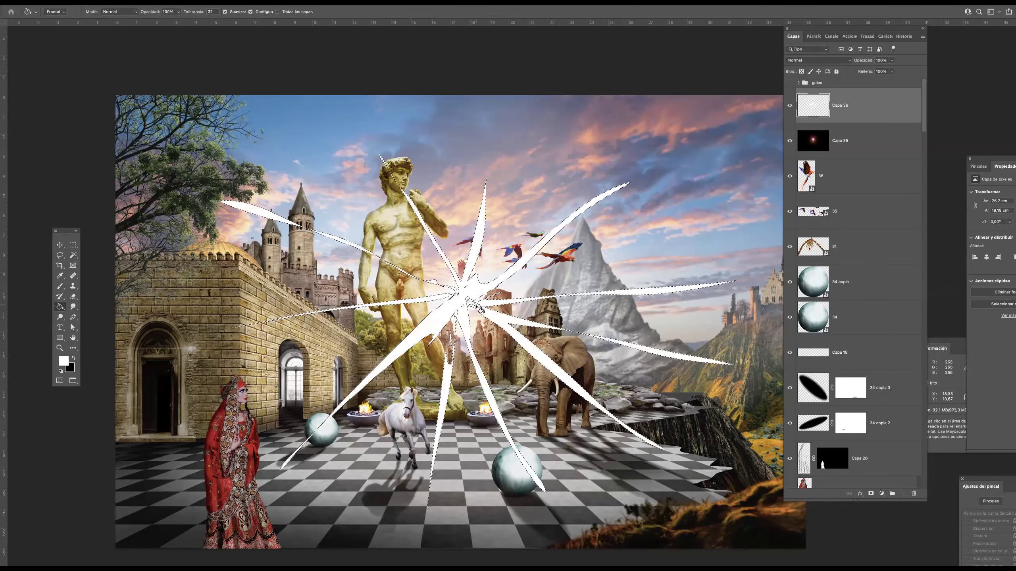
key(super+d)
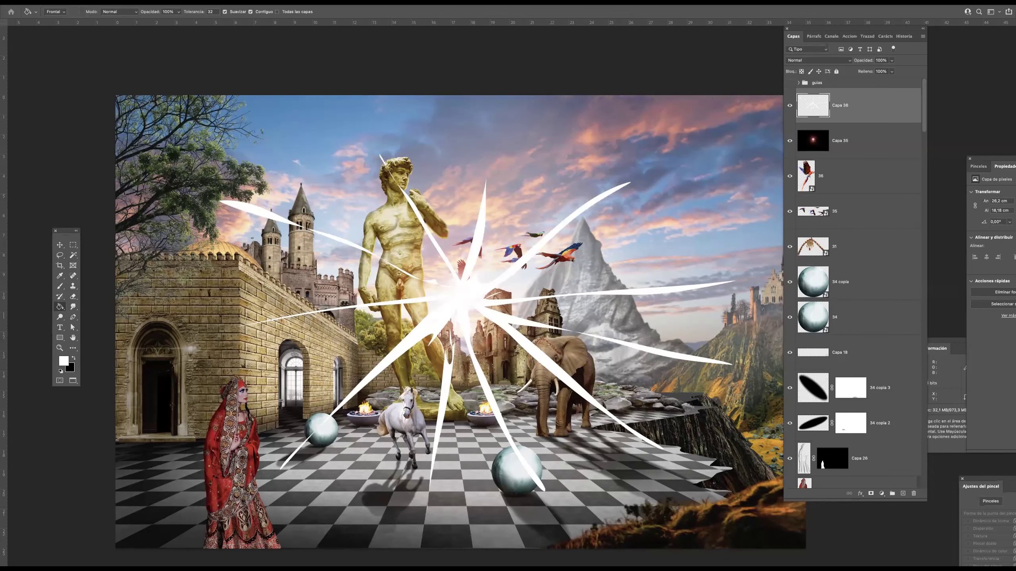
- Soften the edges of the white rays with a Gaussian blur, raising the radius slightly
click(223, 5)
mouse_move(295, 107)
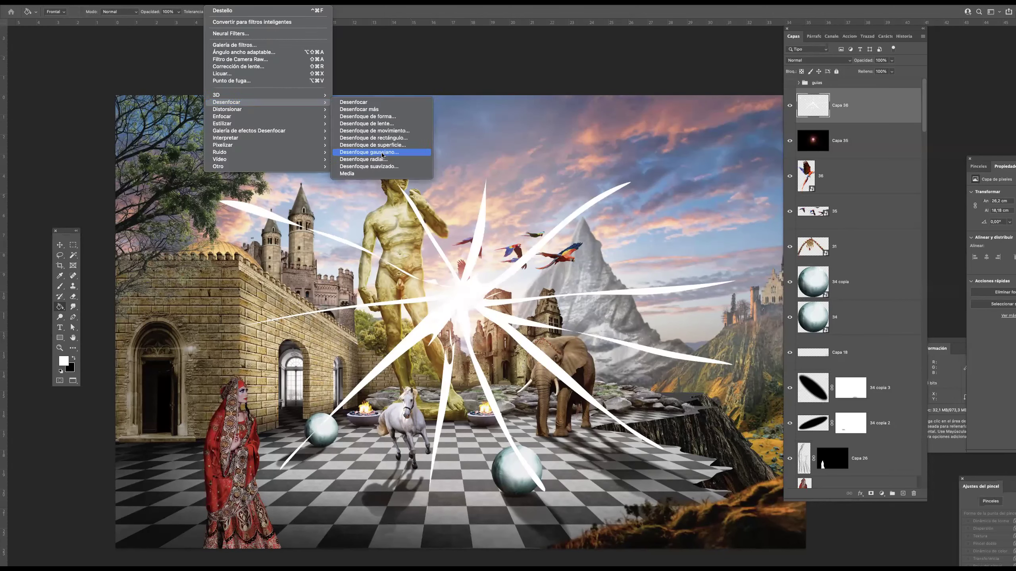
click(402, 152)
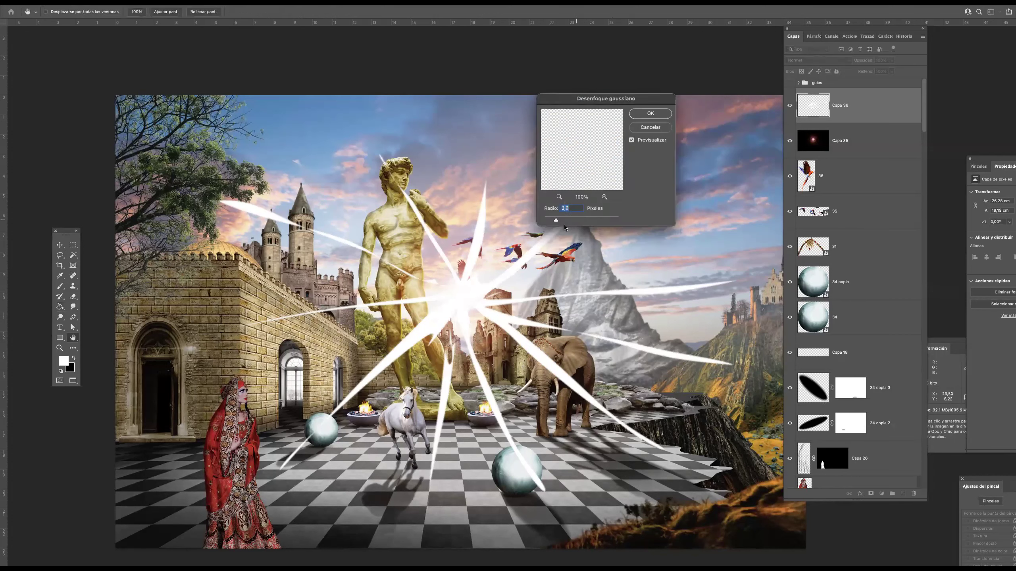
drag(557, 221, 565, 221)
click(650, 114)
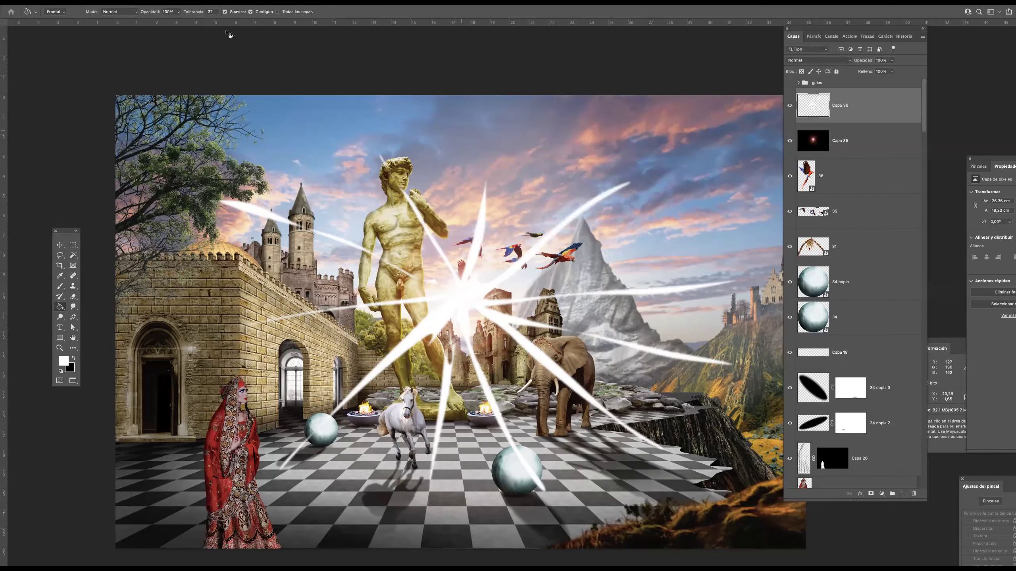
- Apply a strong radial blur with the Zoom method to the rays and reposition them slightly over the glow
click(216, 2)
mouse_move(234, 102)
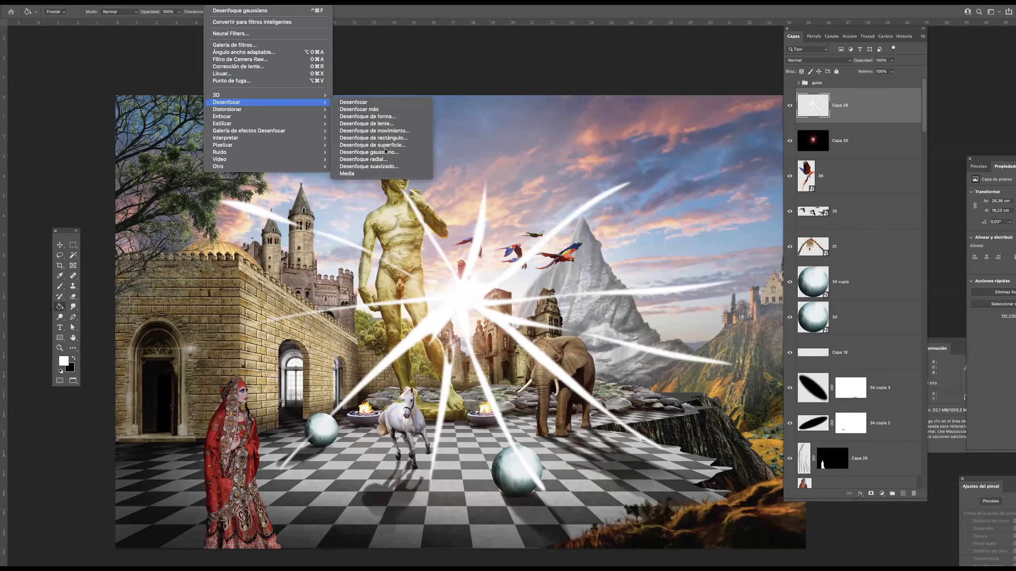
click(379, 159)
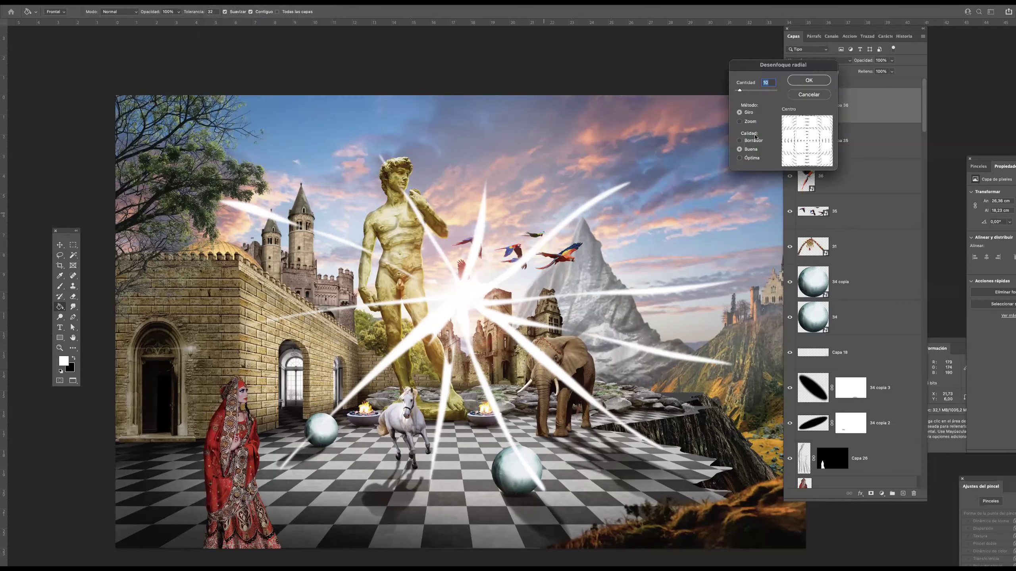
click(739, 122)
drag(759, 91, 778, 95)
click(808, 80)
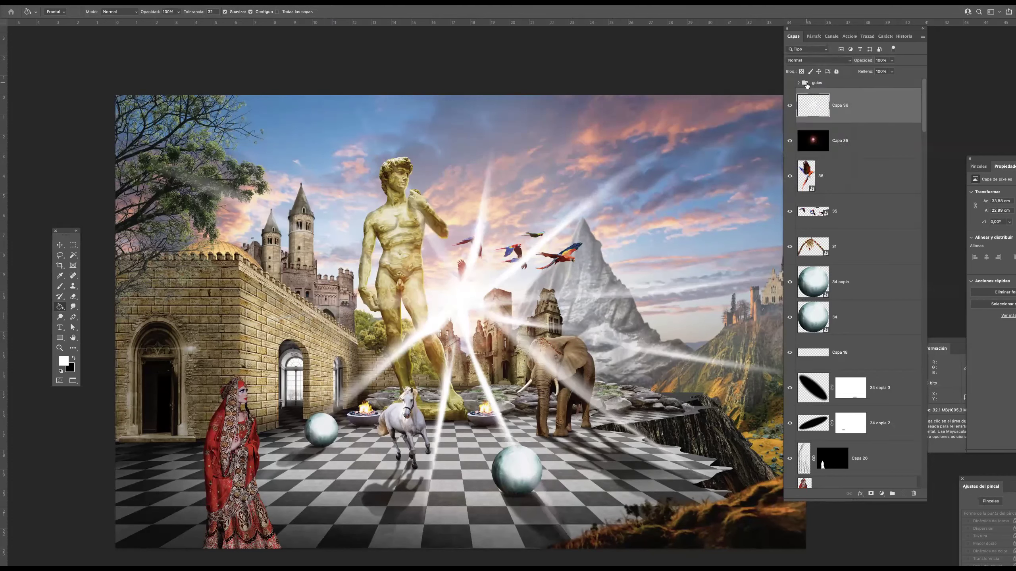
key(v)
drag(445, 306, 484, 308)
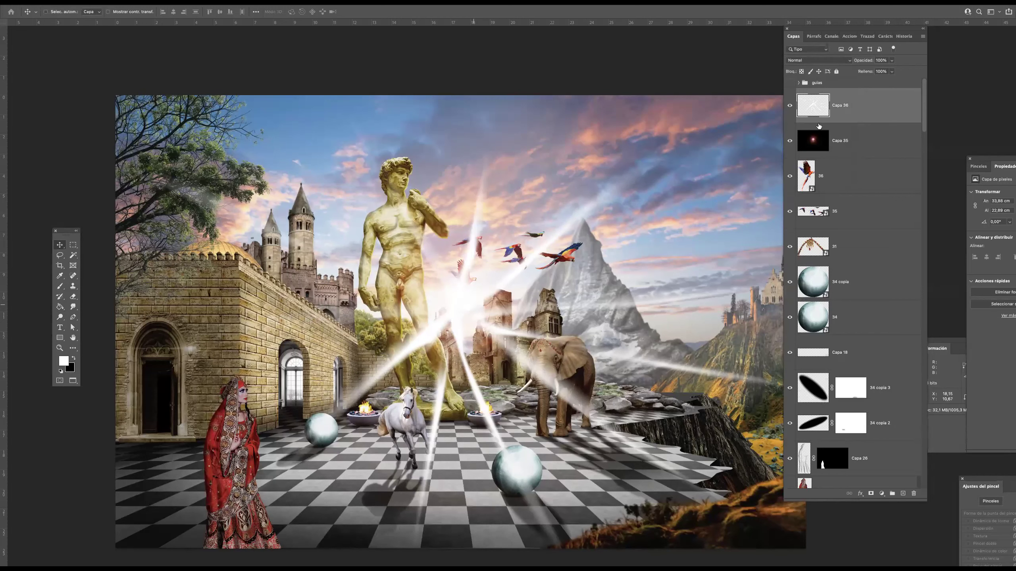
- Blend the light rays layer in Superponer mode and lower its opacity to 32%
click(819, 60)
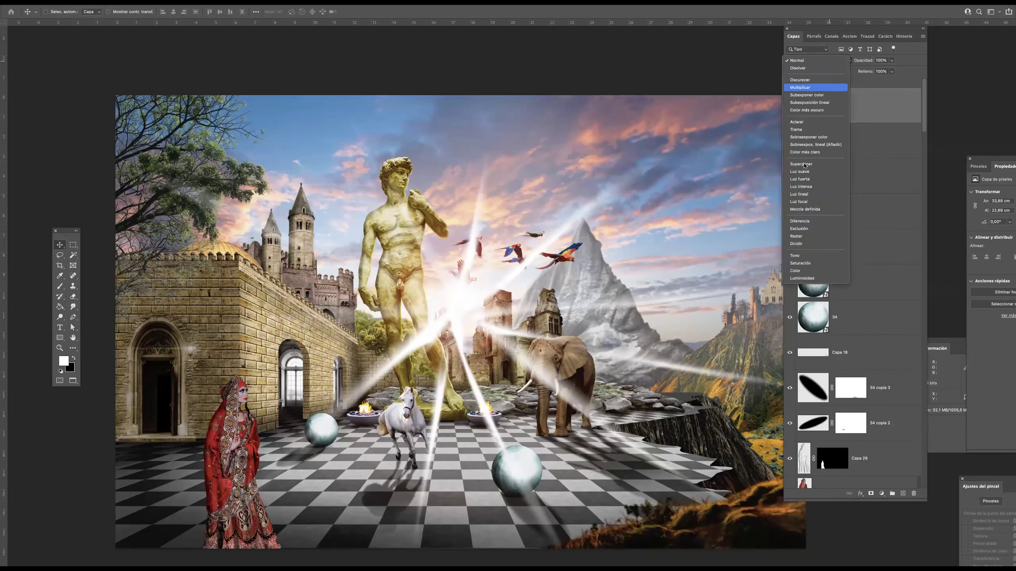
click(802, 165)
click(892, 60)
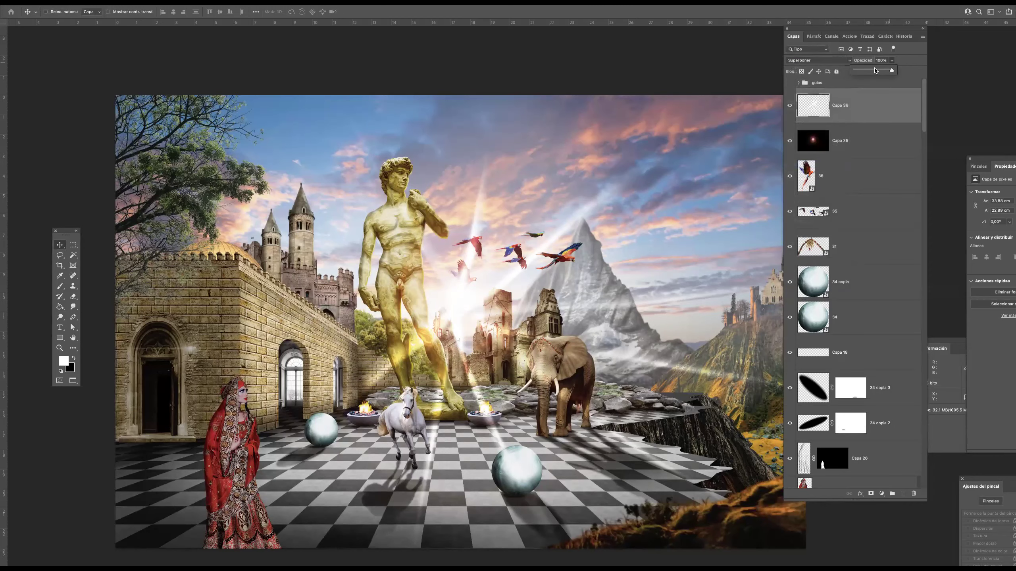
drag(869, 71, 867, 71)
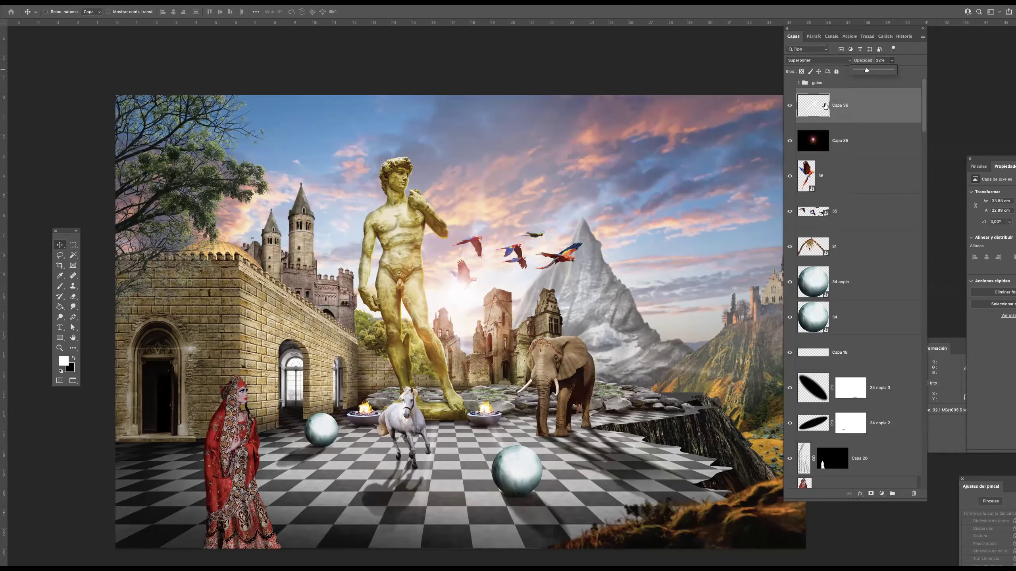
scroll(469, 312, down, 3)
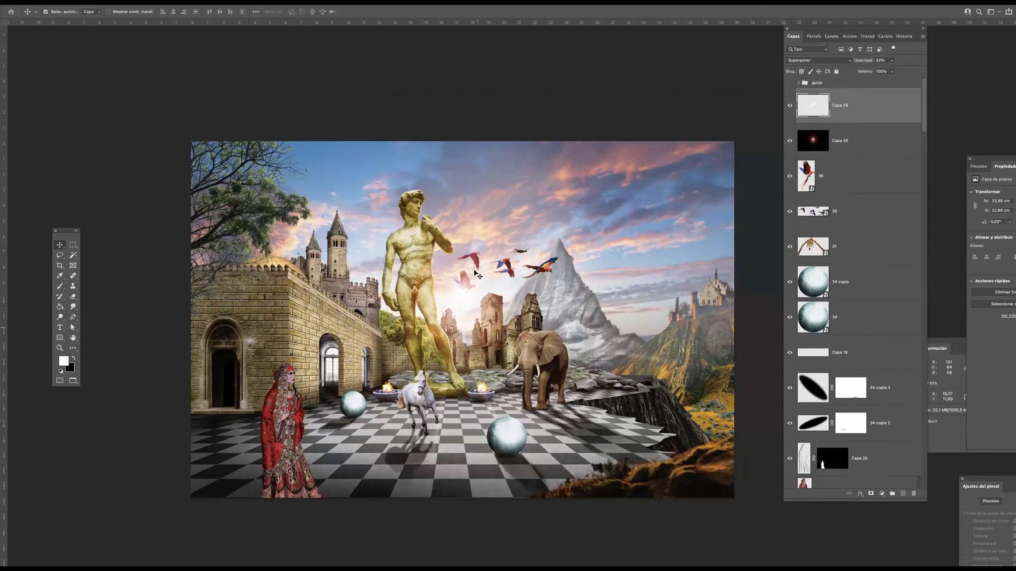
scroll(476, 274, up, 2)
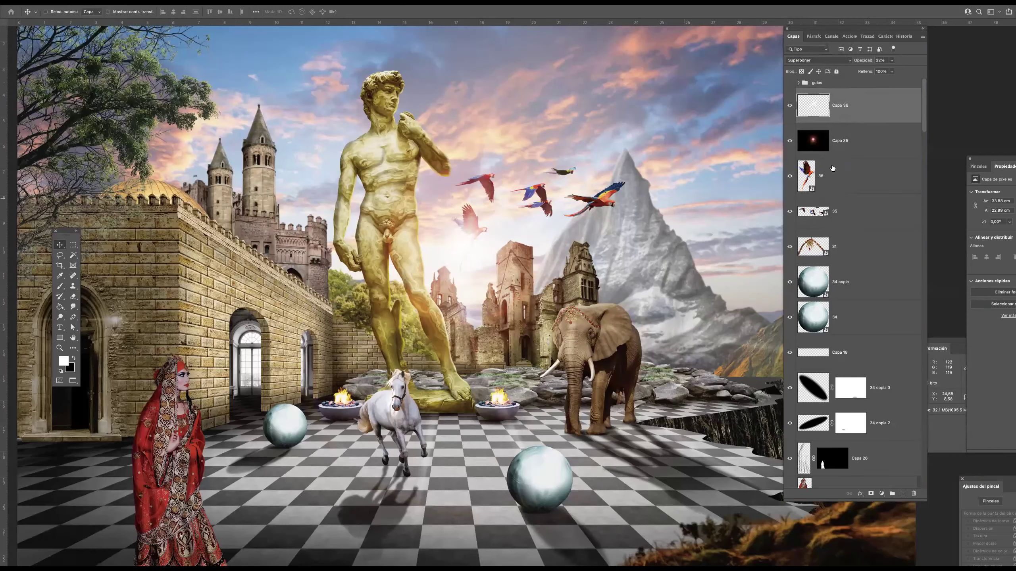
scroll(490, 288, down, 1)
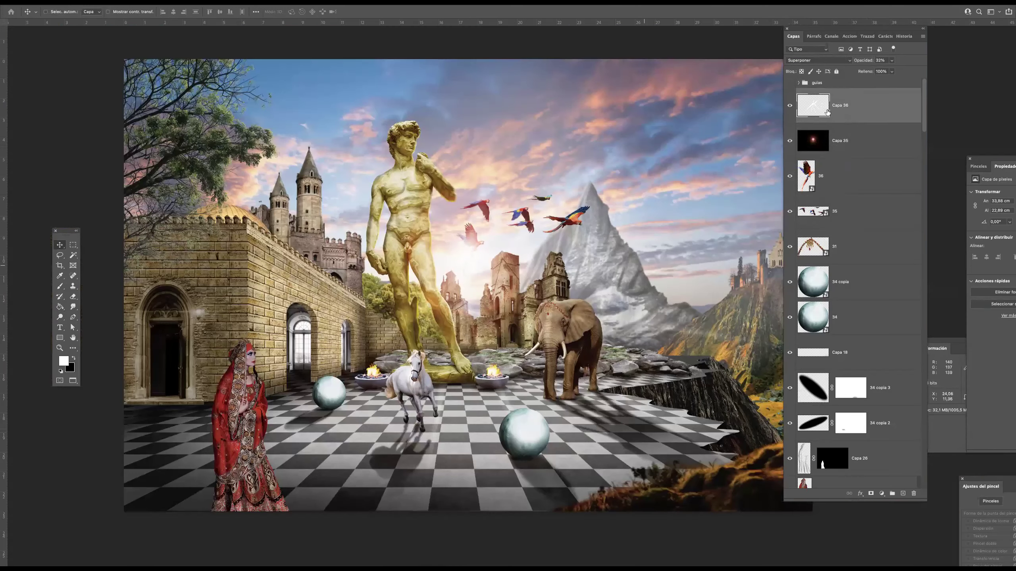
- Add a new layer above the guias group and paint a soft black vignette around the picture's edges with a very large brush
click(854, 85)
click(903, 493)
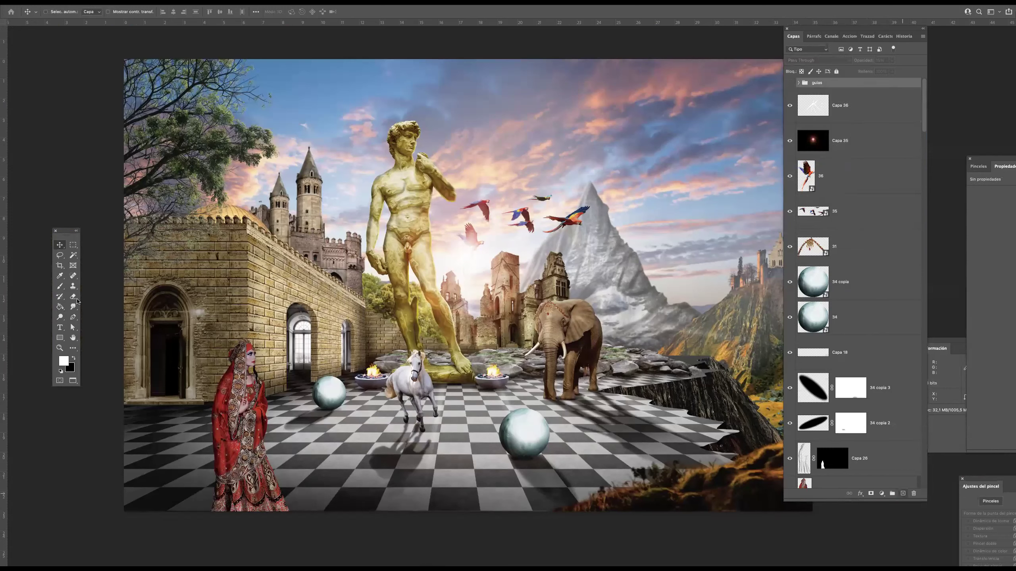
key(b)
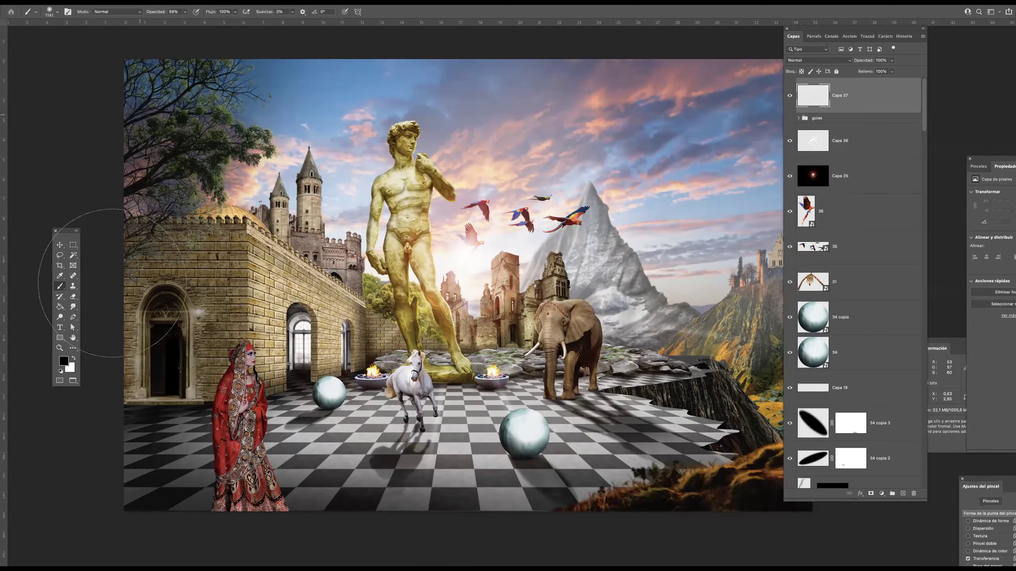
mouse_move(132, 517)
mouse_down()
mouse_move(226, 544)
mouse_move(703, 532)
mouse_move(106, 450)
mouse_move(159, 418)
mouse_up()
drag(656, 272, 529, 293)
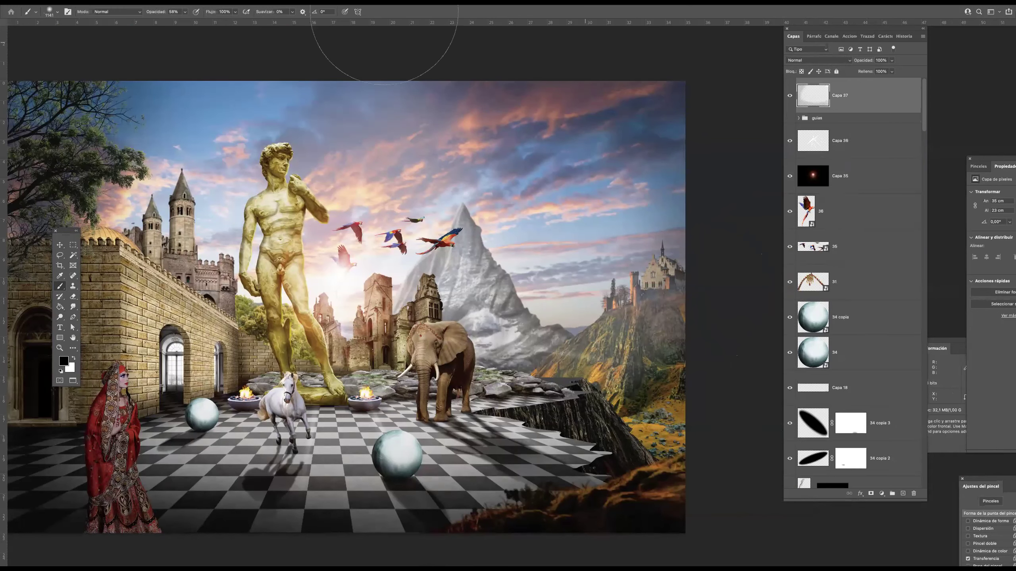
drag(384, 11, 76, 137)
drag(474, 295, 550, 272)
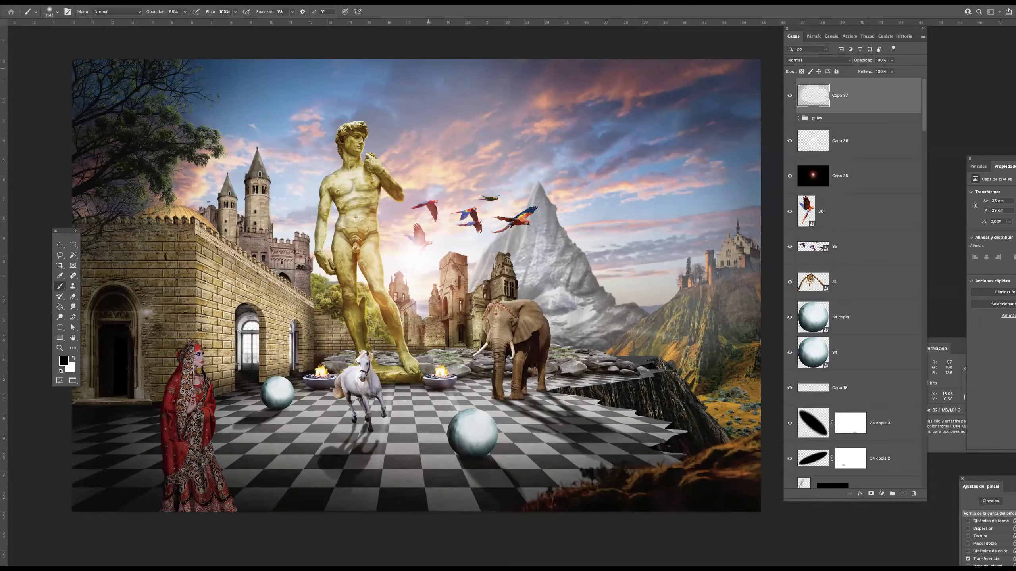
- Set the vignette layer's blend mode to Multiplicar and check the whole composition
click(824, 64)
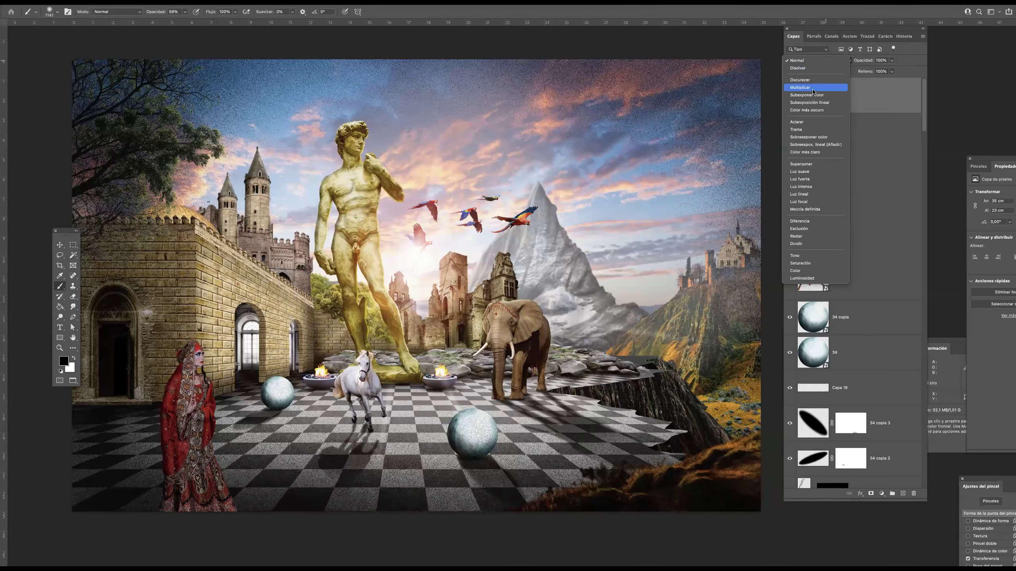
click(825, 88)
alt+click(467, 296)
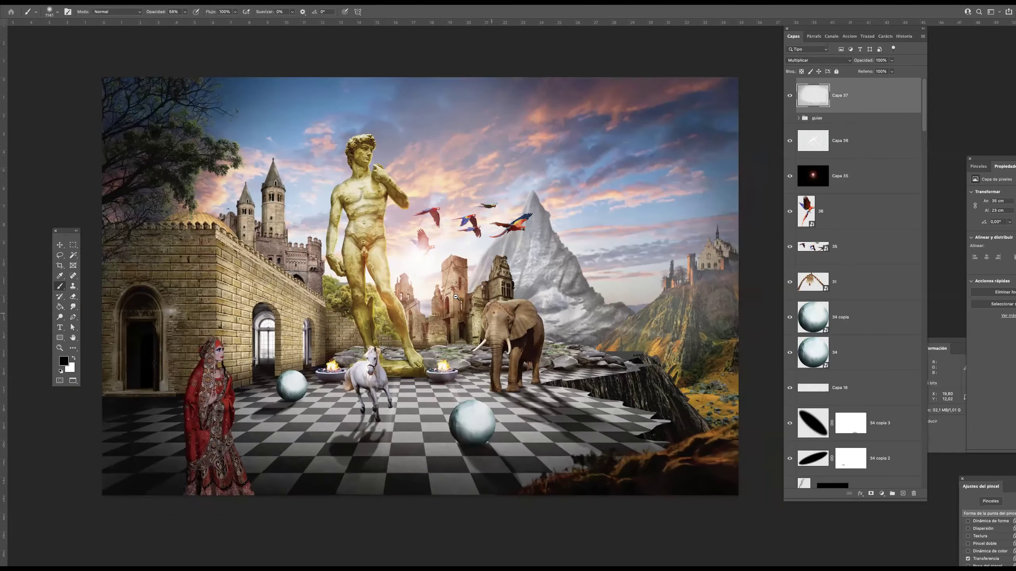
scroll(462, 300, up, 2)
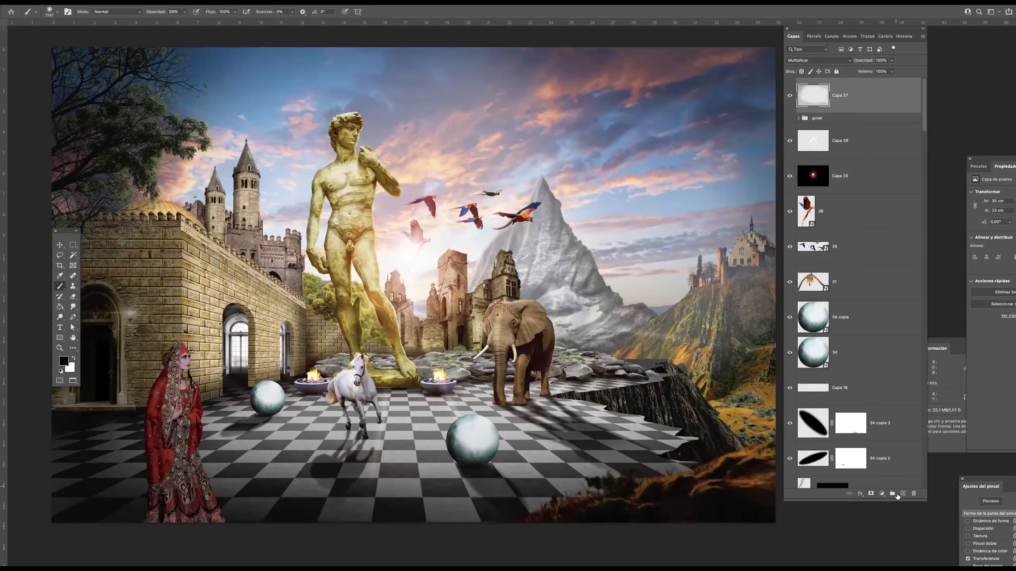
- Add a new top layer and fill it with a golden orange (H 40, S 91, B 73)
click(903, 494)
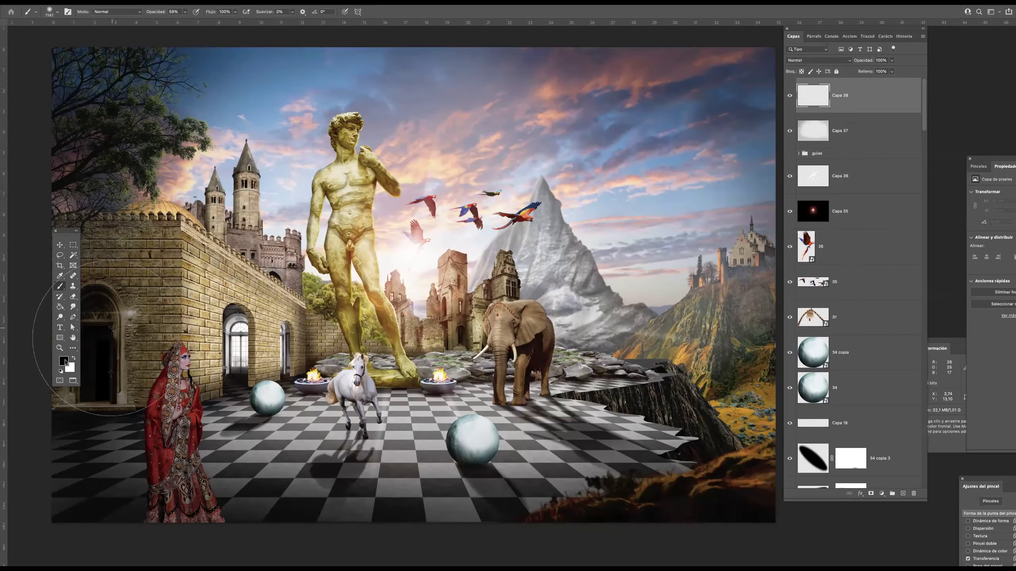
click(64, 361)
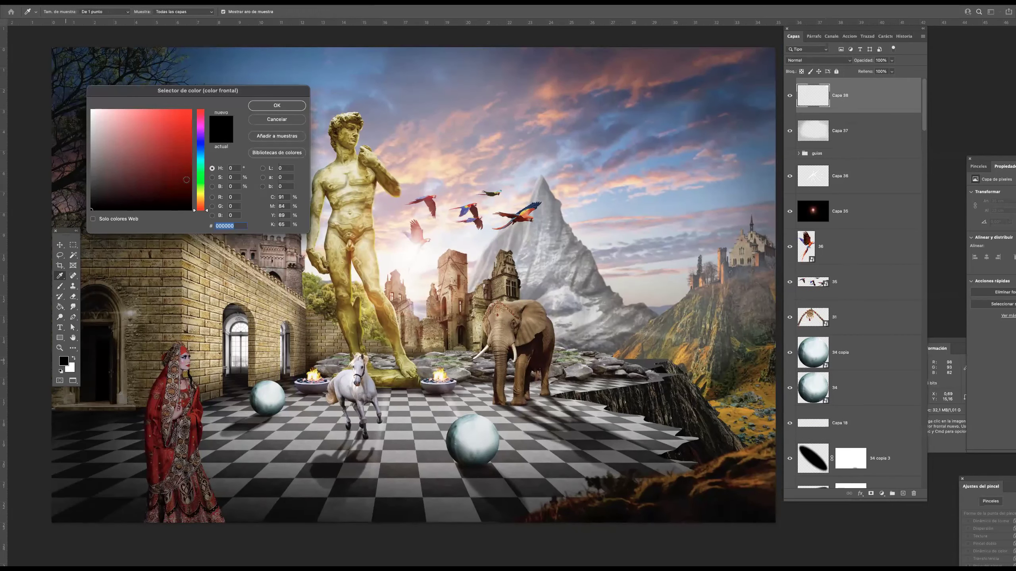
click(201, 200)
click(184, 135)
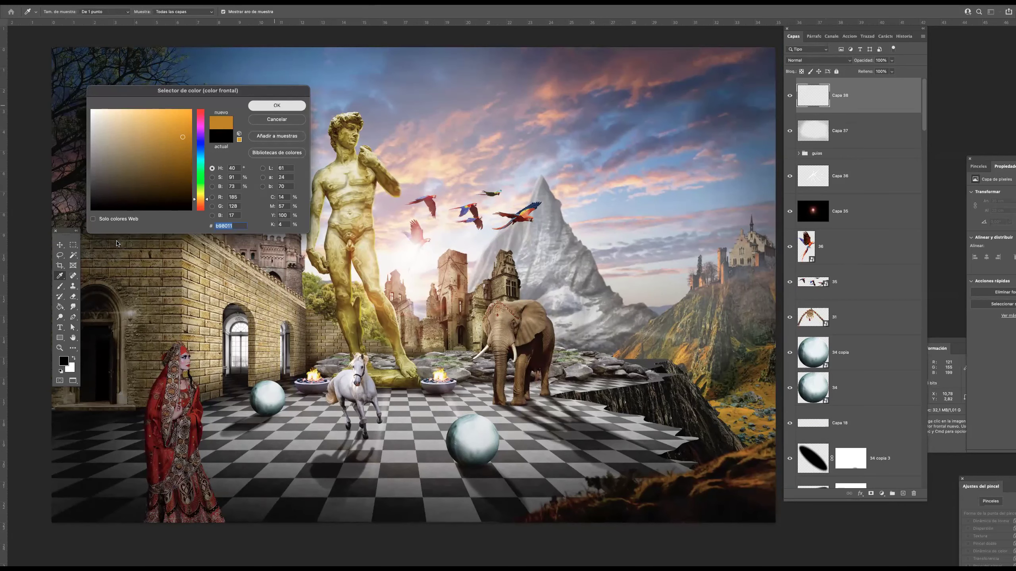
click(277, 105)
key(b)
key(g)
click(305, 231)
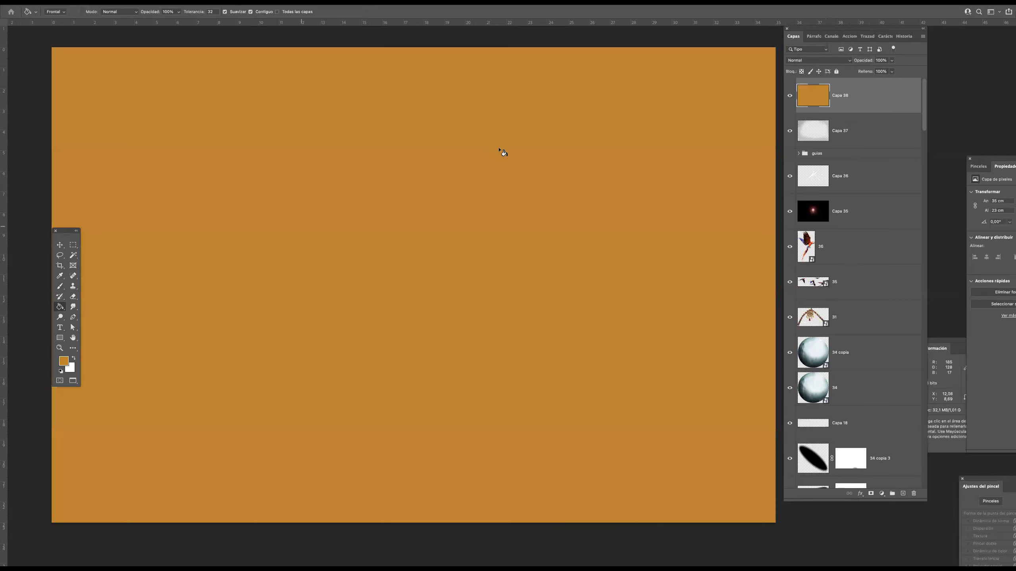
- Blend the orange fill layer in Color mode and lower its opacity to about 33%
click(818, 60)
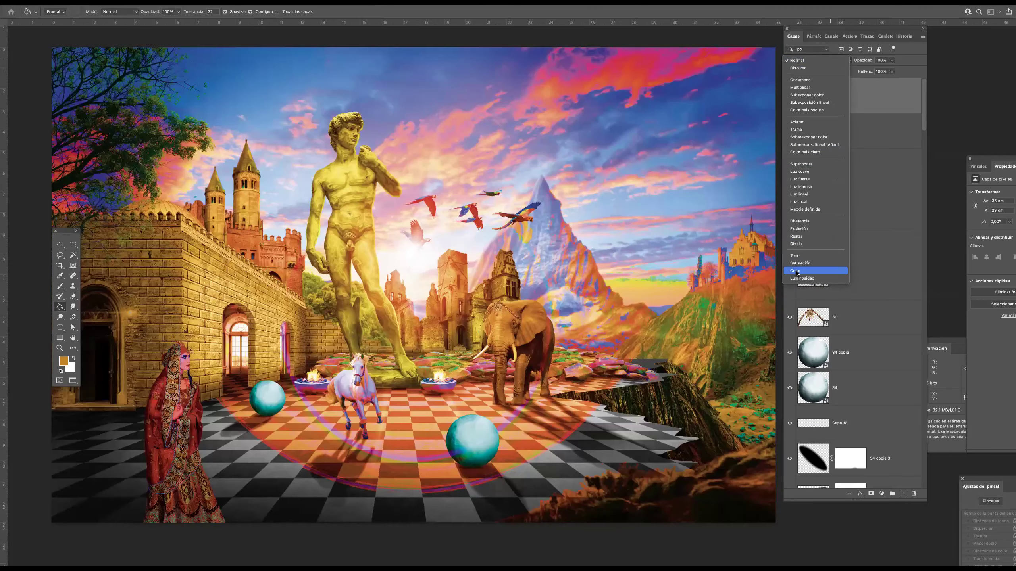
click(798, 271)
click(892, 60)
drag(893, 69, 867, 71)
click(854, 95)
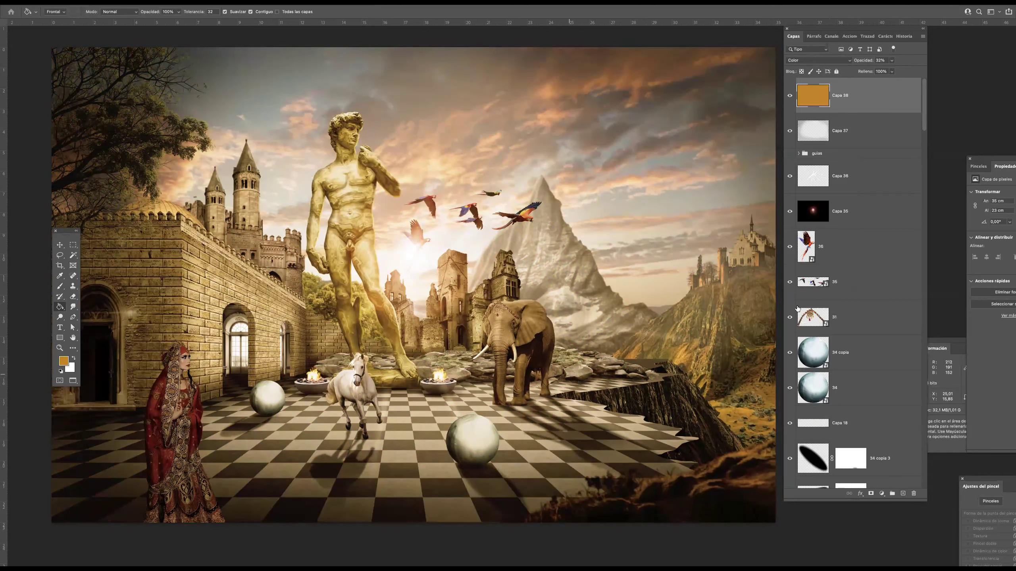
- Add an empty layer and a Curvas adjustment on top, darkening the picture with a curve point at input 166, output 143
click(903, 495)
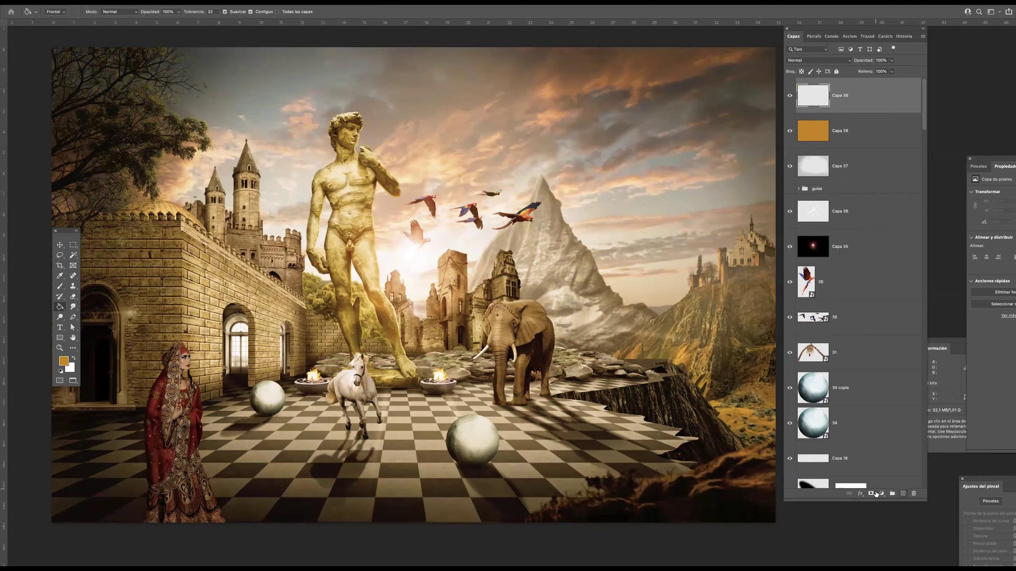
click(882, 495)
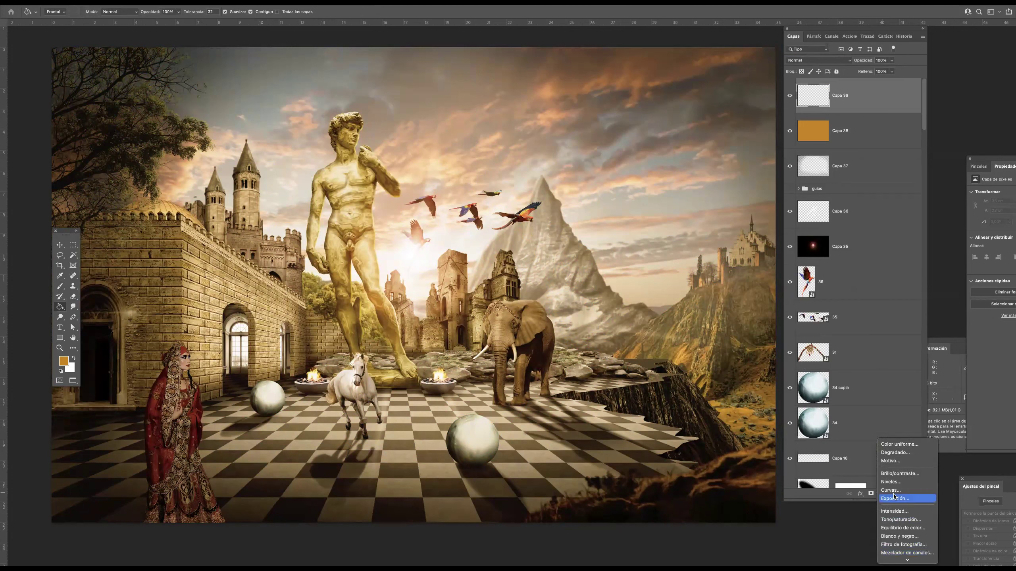
click(895, 492)
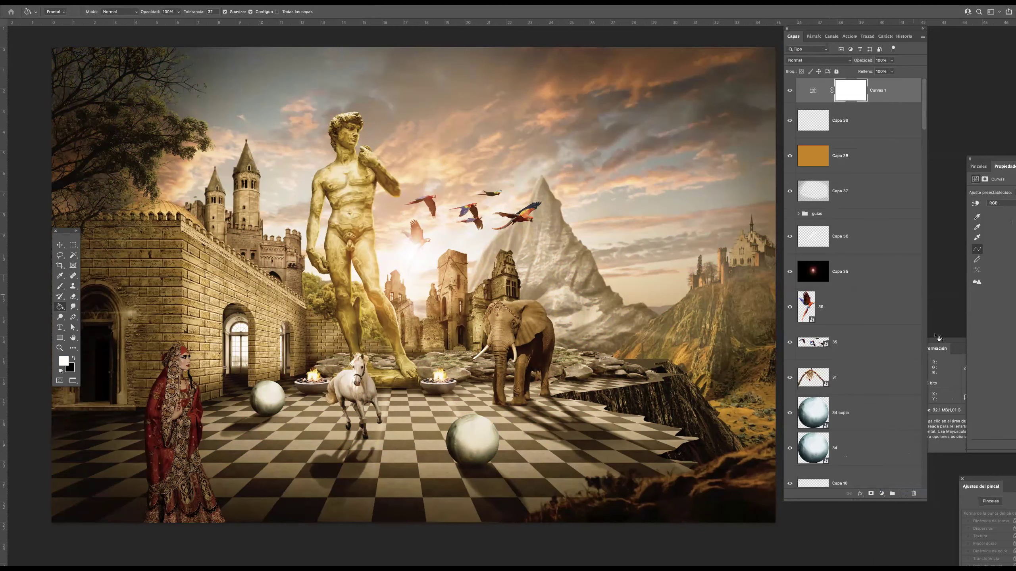
drag(984, 159, 751, 102)
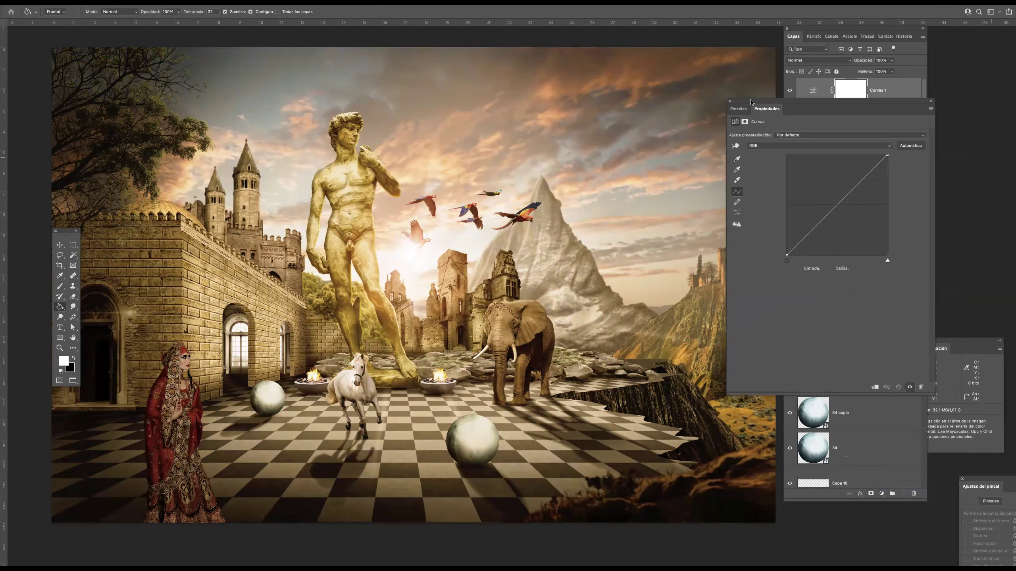
drag(852, 195, 854, 200)
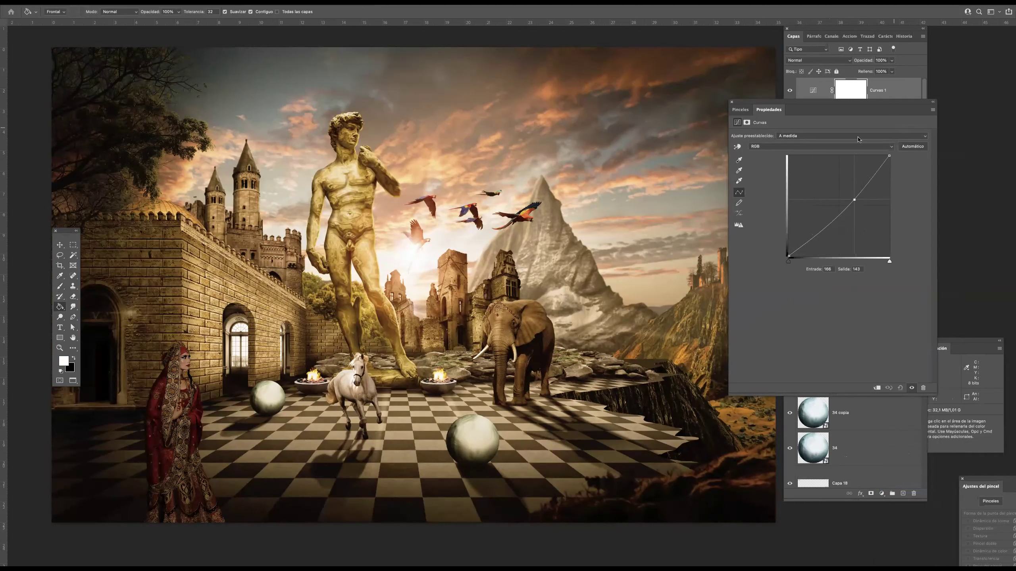
- Add a new layer directly beneath the Curvas adjustment and choose a vivid orange foreground colour (H 30, S 93, B 91)
click(882, 98)
click(868, 122)
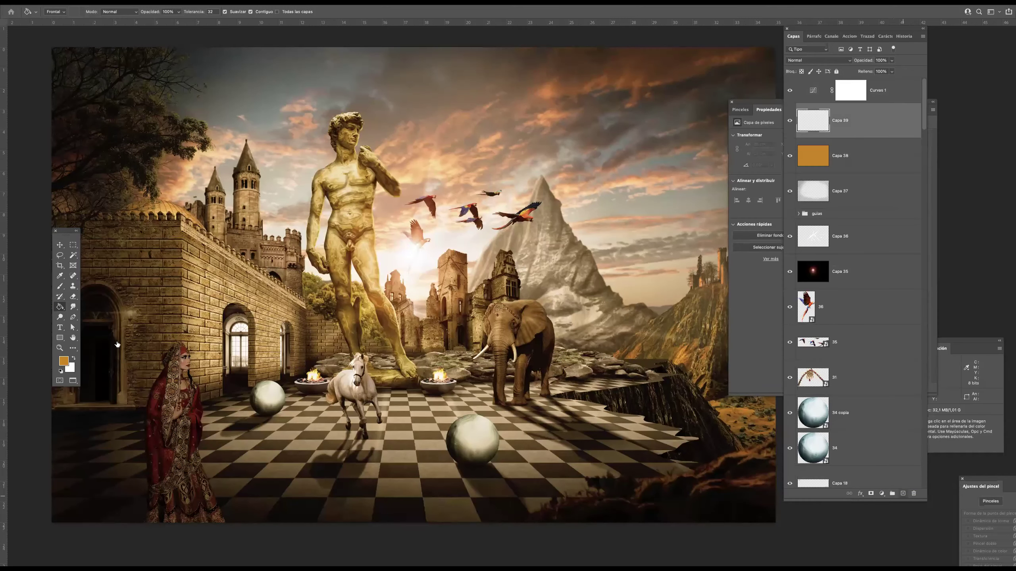
key(super+shift+alt+n)
click(64, 361)
click(202, 201)
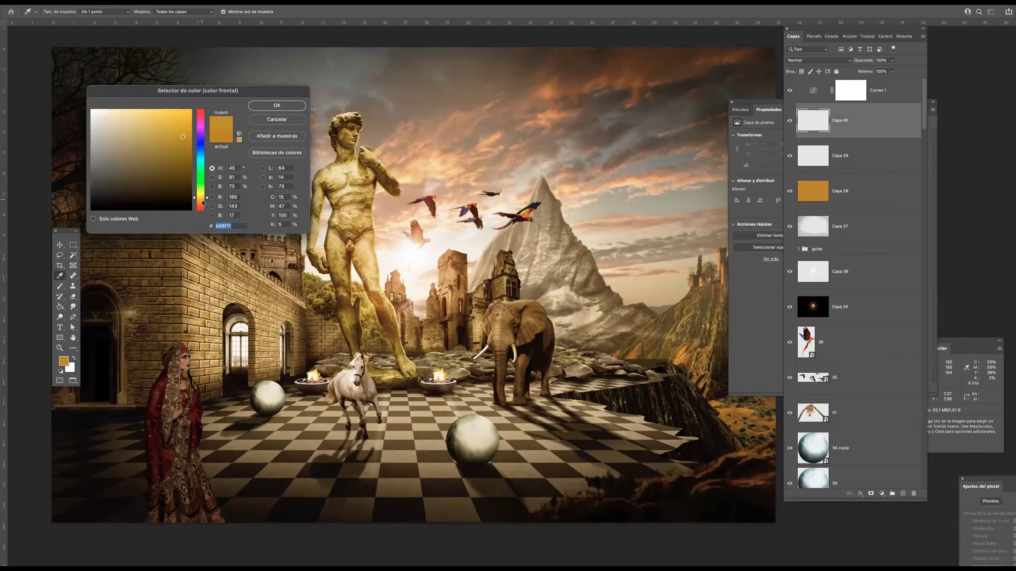
click(268, 109)
- Paint a soft orange glow over the fire bowl behind the horse with a large soft brush
drag(296, 381, 344, 379)
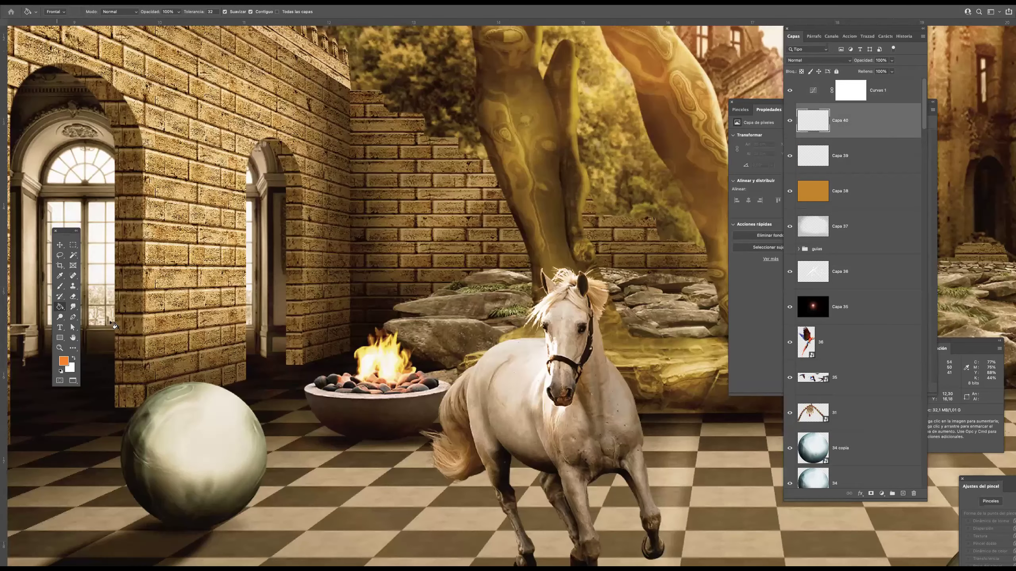
key(b)
mouse_move(400, 328)
mouse_down()
mouse_move(85, 347)
mouse_move(137, 322)
mouse_up()
mouse_move(395, 329)
mouse_down()
mouse_move(382, 355)
mouse_move(353, 334)
mouse_move(375, 349)
mouse_up()
click(382, 356)
mouse_move(379, 348)
mouse_down()
mouse_move(364, 332)
mouse_move(363, 352)
mouse_move(304, 347)
mouse_up()
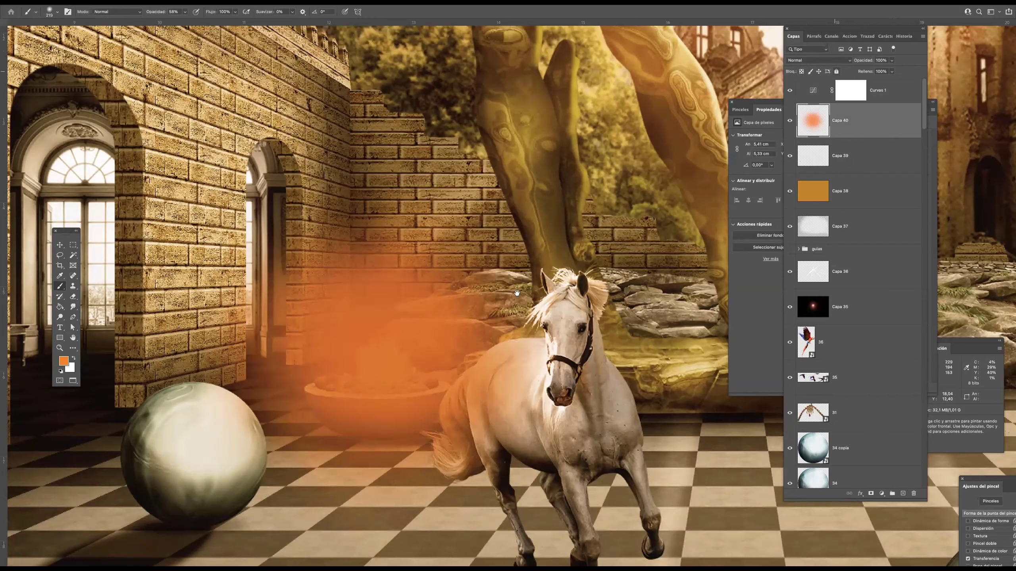
- Duplicate the orange glow layer and move the copy over the second fire bowl near the elephant
key(super+minus)
key(super+minus)
key(v)
key(super+j)
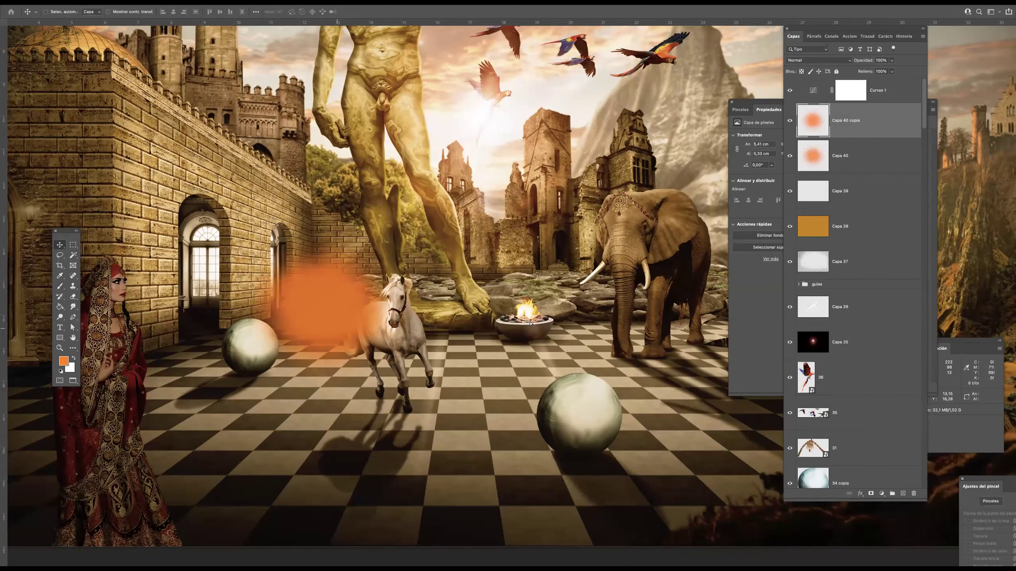
- Merge the two orange glow layers into one and set its blend mode to Color
click(831, 158)
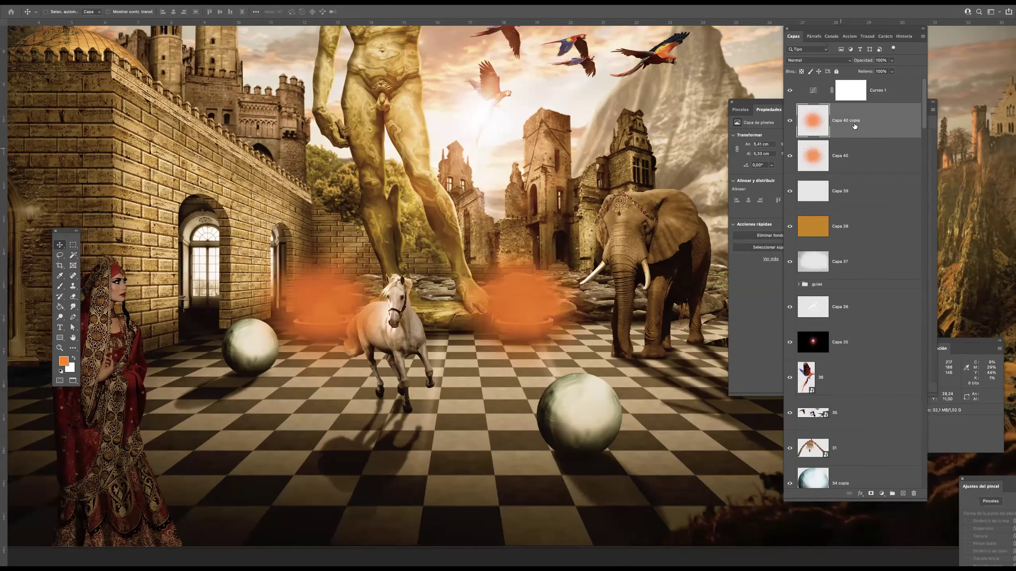
shift+click(855, 128)
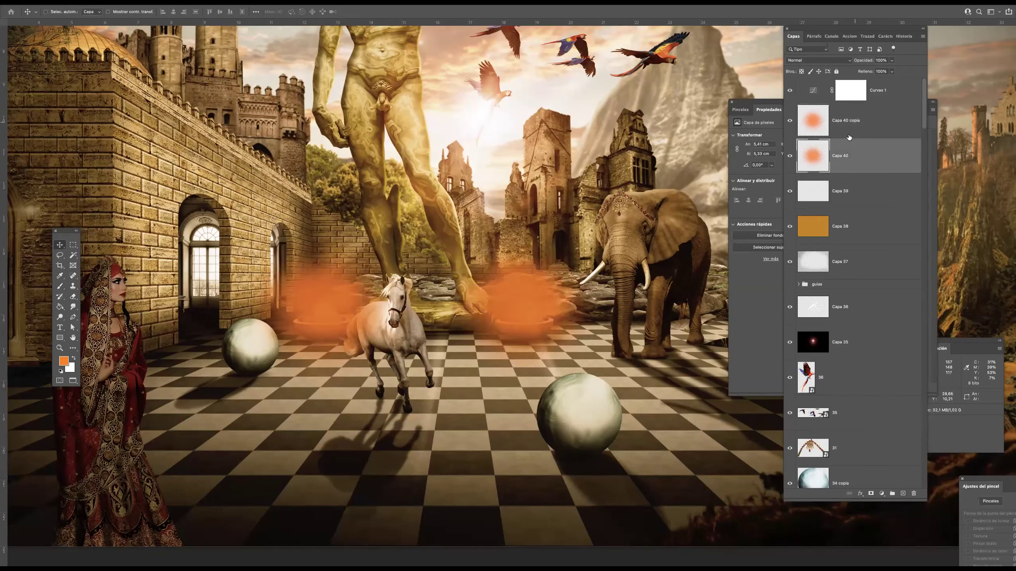
click(818, 60)
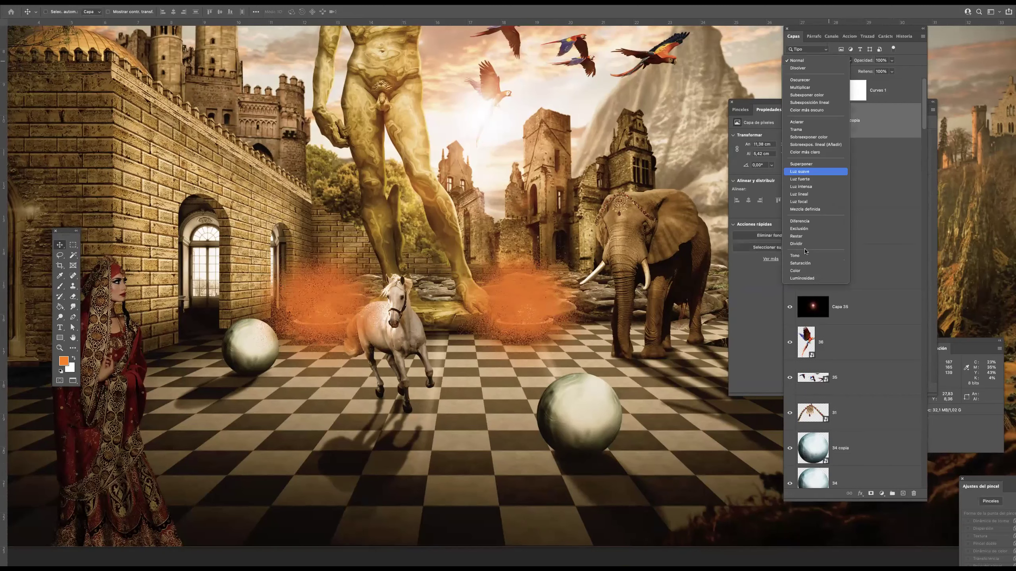
click(798, 271)
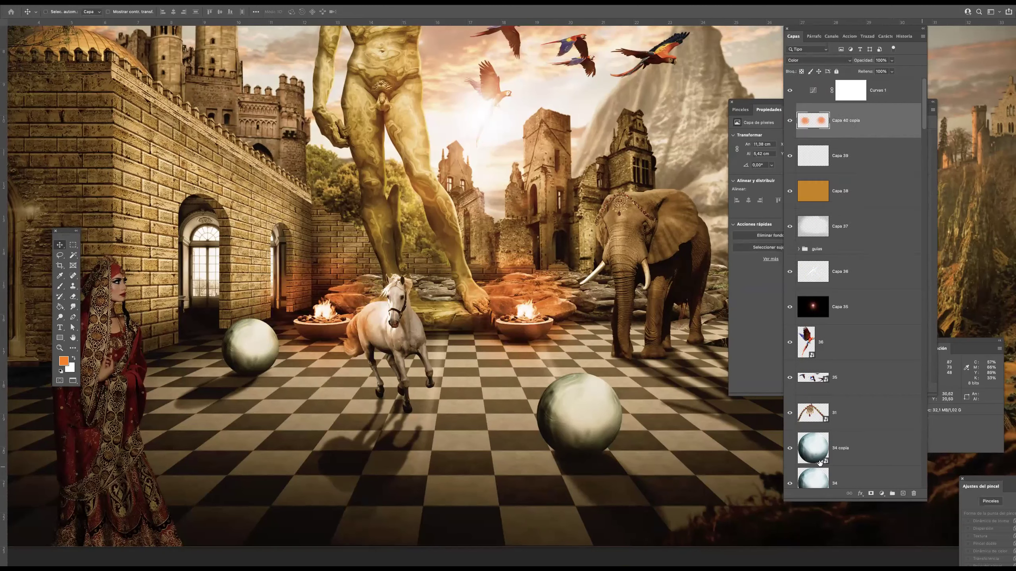
- Add a new layer above the merged glows and choose a bright yellow foreground colour for the brush
click(903, 493)
click(64, 361)
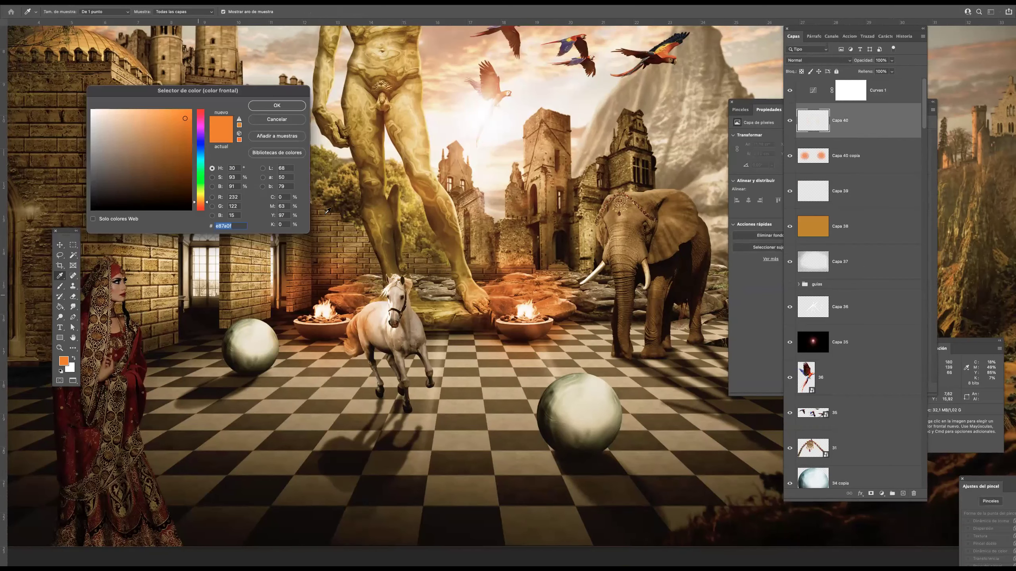
click(200, 196)
drag(191, 123, 187, 146)
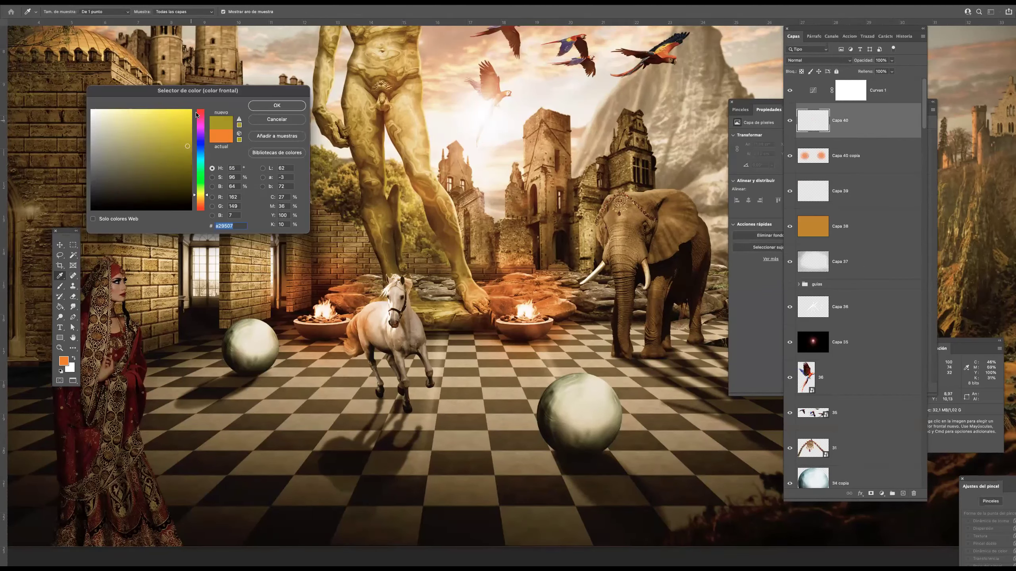
click(277, 106)
key(Return)
key(b)
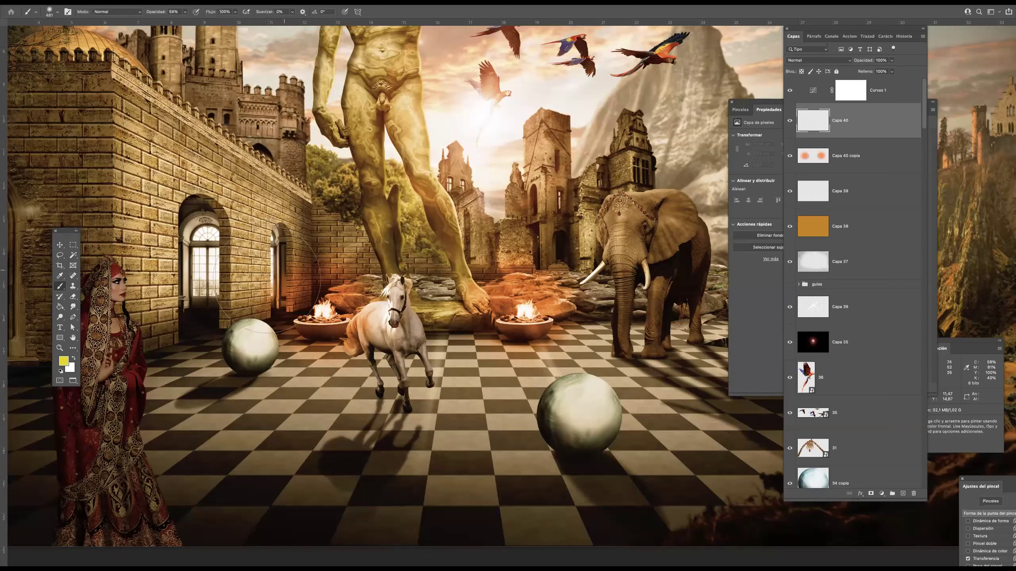
- Paint soft yellow light around both fire bowls and the statue's feet, and set the layer to Superponer
drag(269, 277, 360, 317)
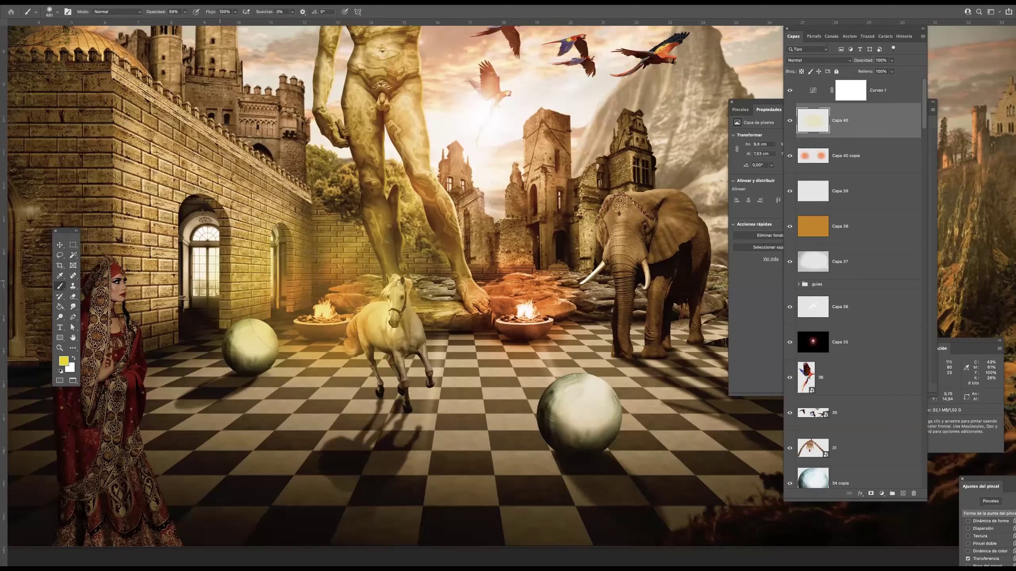
drag(228, 282, 511, 319)
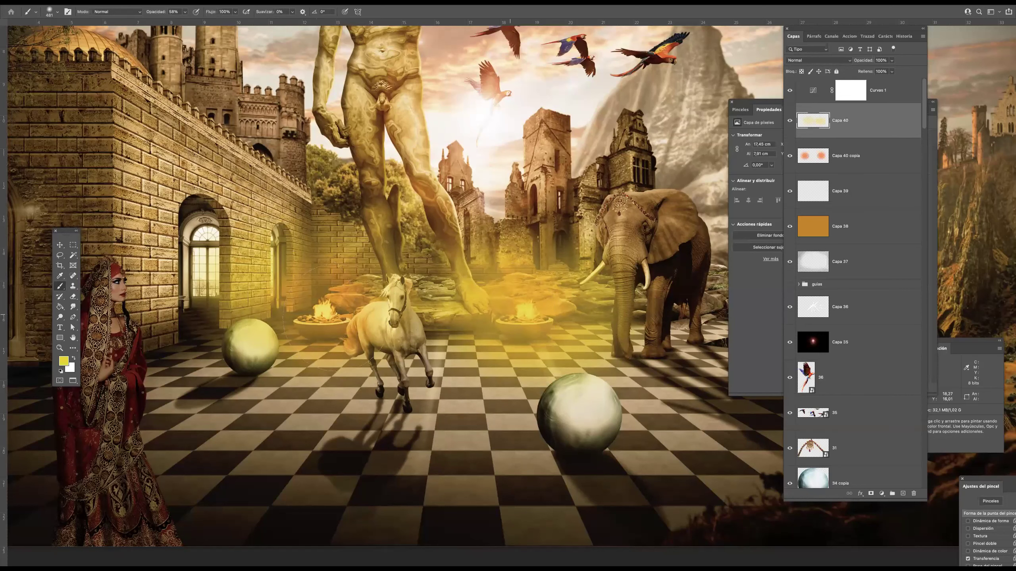
click(824, 61)
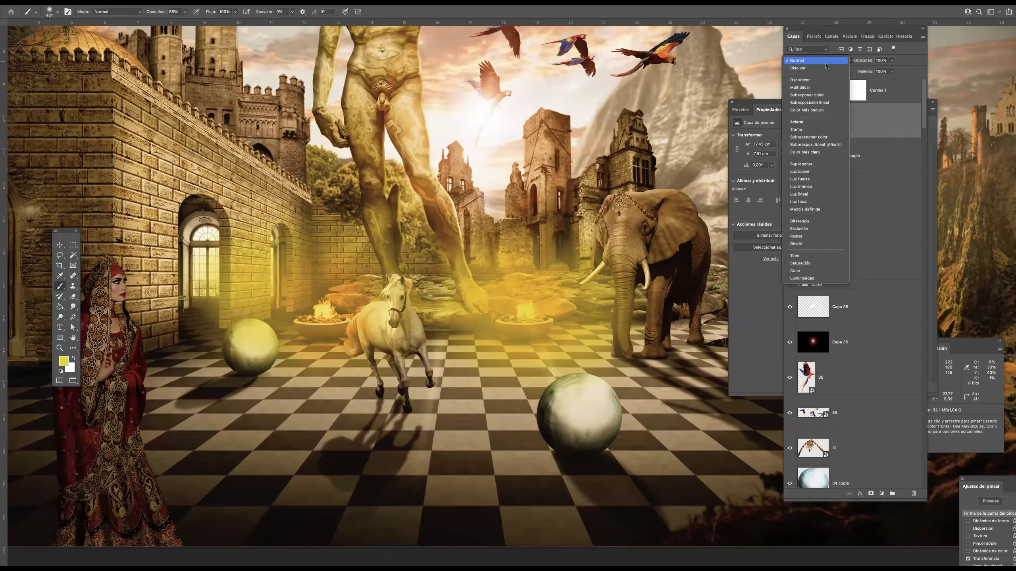
click(806, 164)
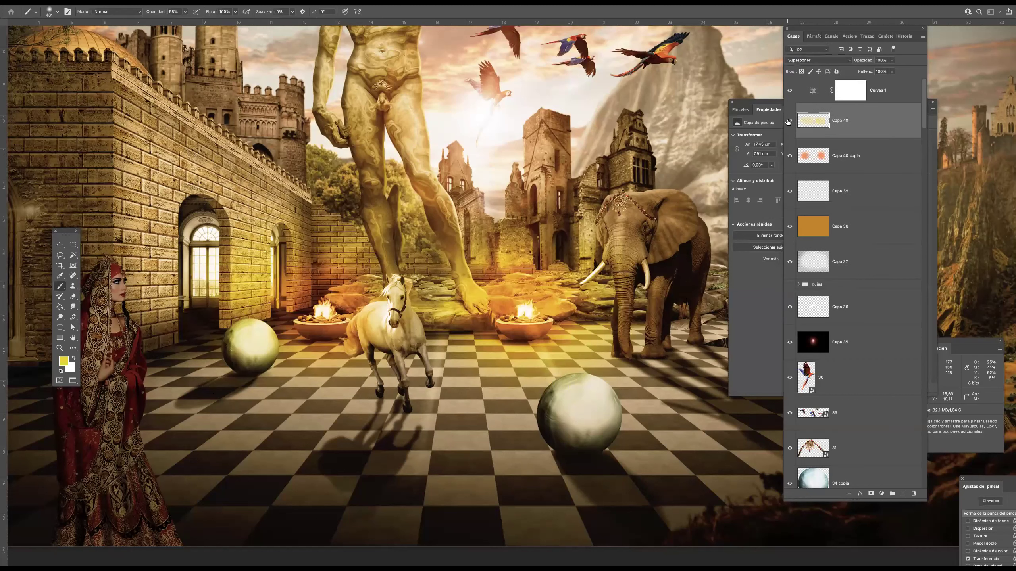
- Compare the picture with and without the yellow light layer, and lower the layer's opacity to 74%
click(789, 121)
click(789, 121)
click(892, 59)
click(880, 71)
click(510, 264)
- Examine the whole composition without the interface panels, checking the warm tones and the glow around the fires
key(super+minus)
key(super+minus)
key(Tab)
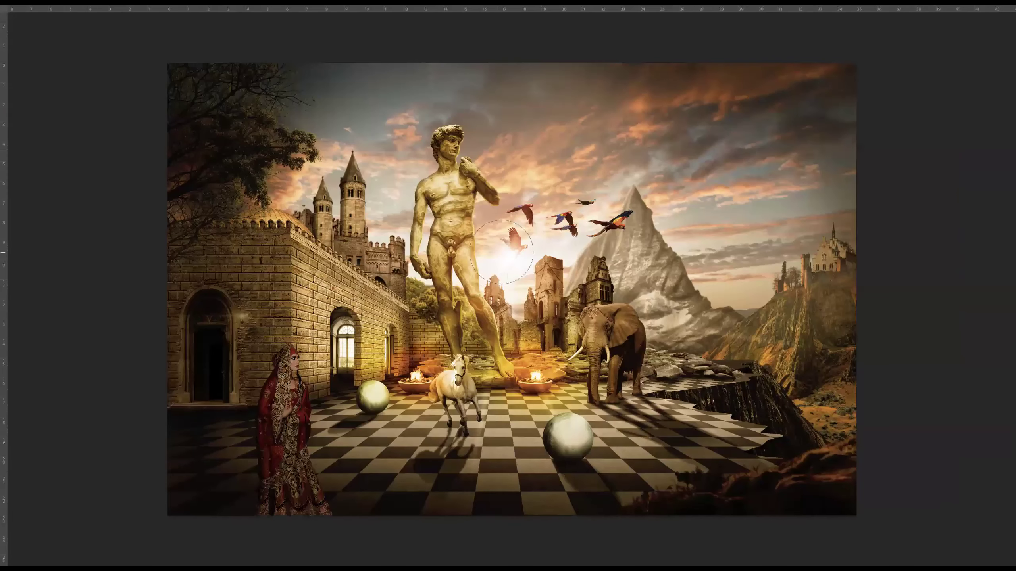
scroll(582, 268, up, 2)
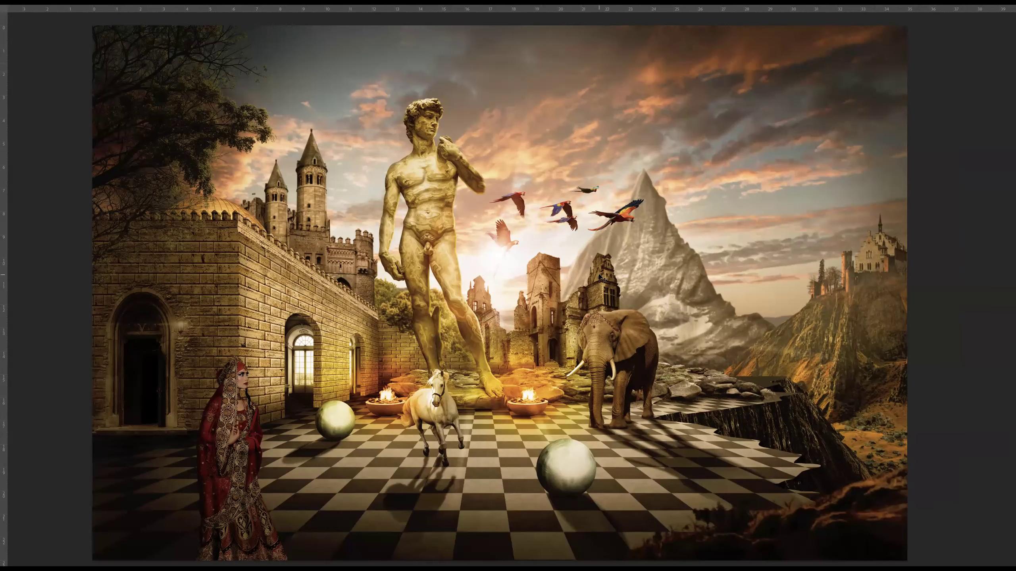
scroll(599, 275, left, 1)
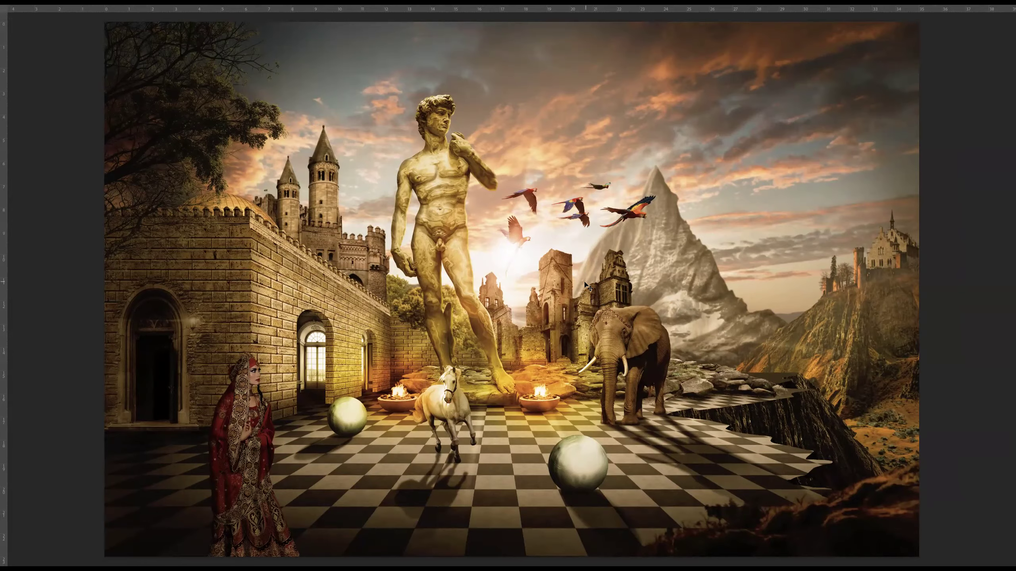
alt+click(519, 269)
drag(603, 281, 573, 258)
alt+click(574, 258)
alt+click(561, 242)
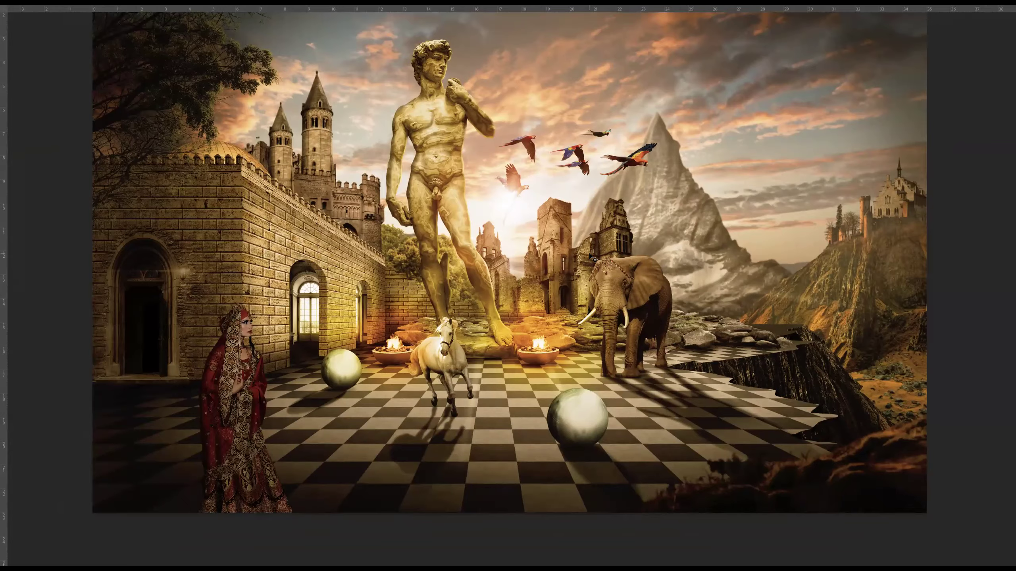
key(ctrl+0)
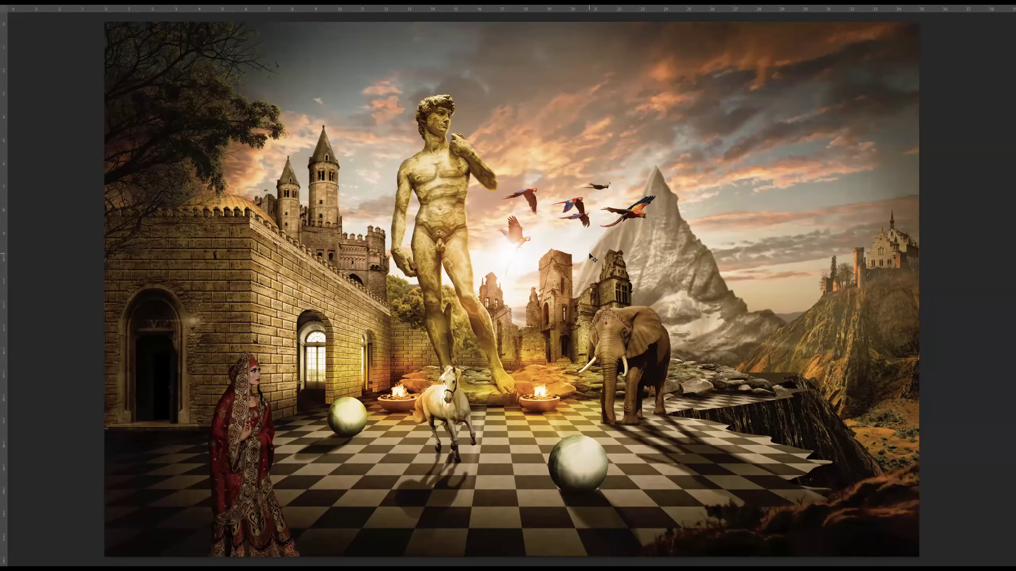
- Move the guias group to the top of the layer stack and make it visible
key(Tab)
click(845, 30)
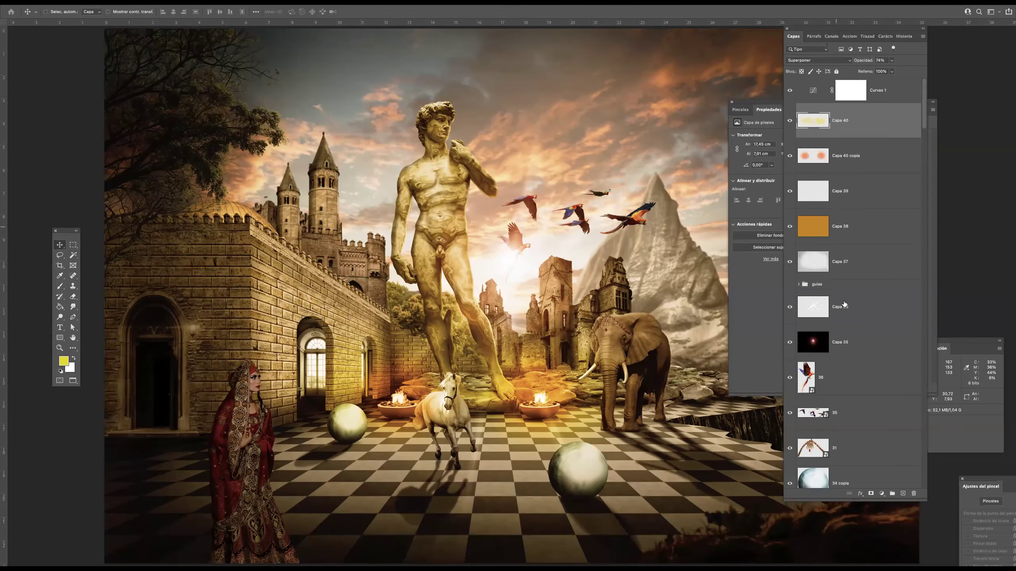
drag(836, 284, 847, 79)
click(789, 84)
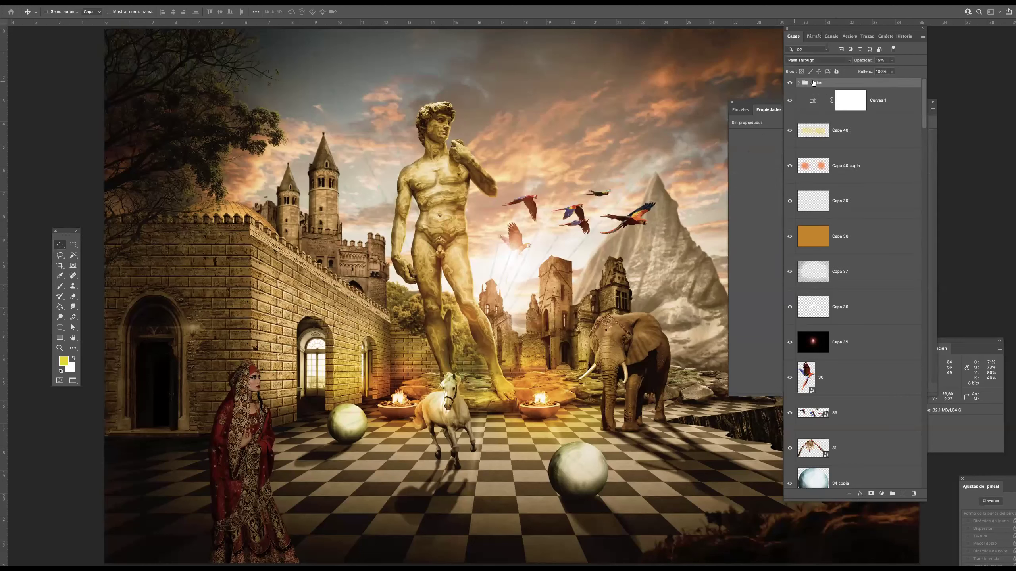
- Raise the guias group's opacity to 100% to check the scene against the perspective lines
click(847, 62)
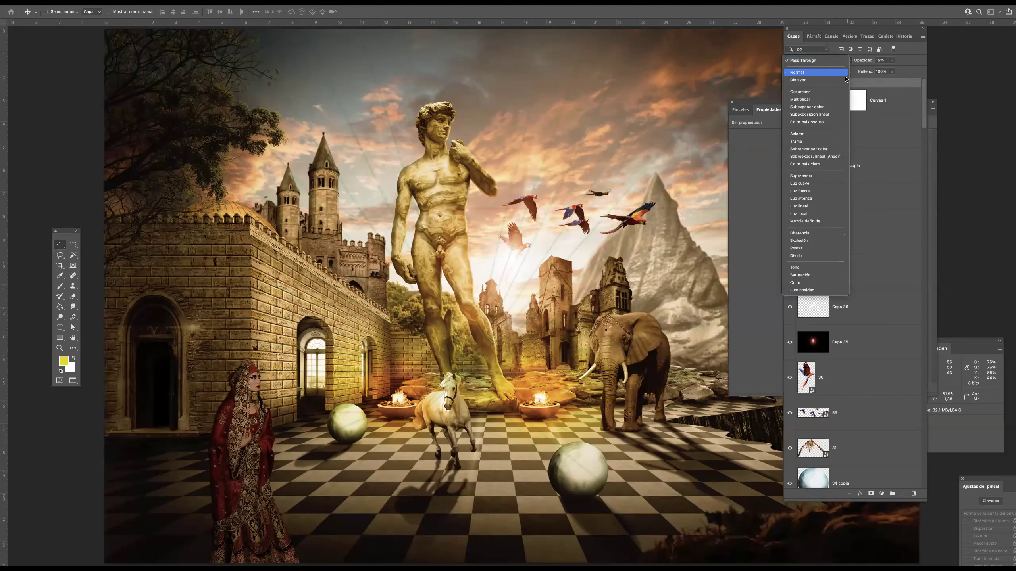
click(881, 62)
click(891, 61)
drag(891, 74, 927, 74)
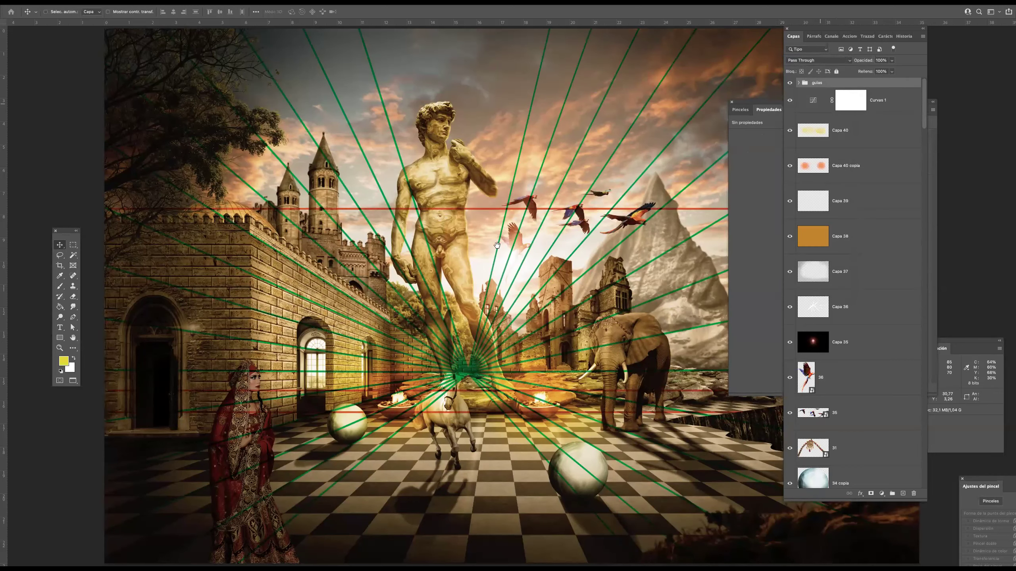
drag(577, 251, 496, 246)
key(super+0)
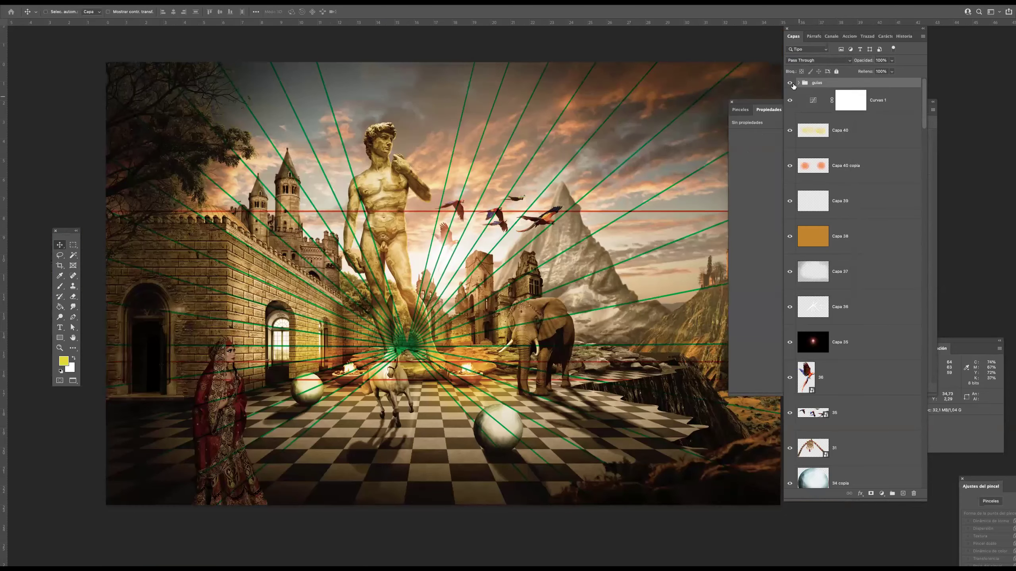
- Compare the scene with and without the perspective guides, leave them hidden, and view the finished picture without panels
click(790, 83)
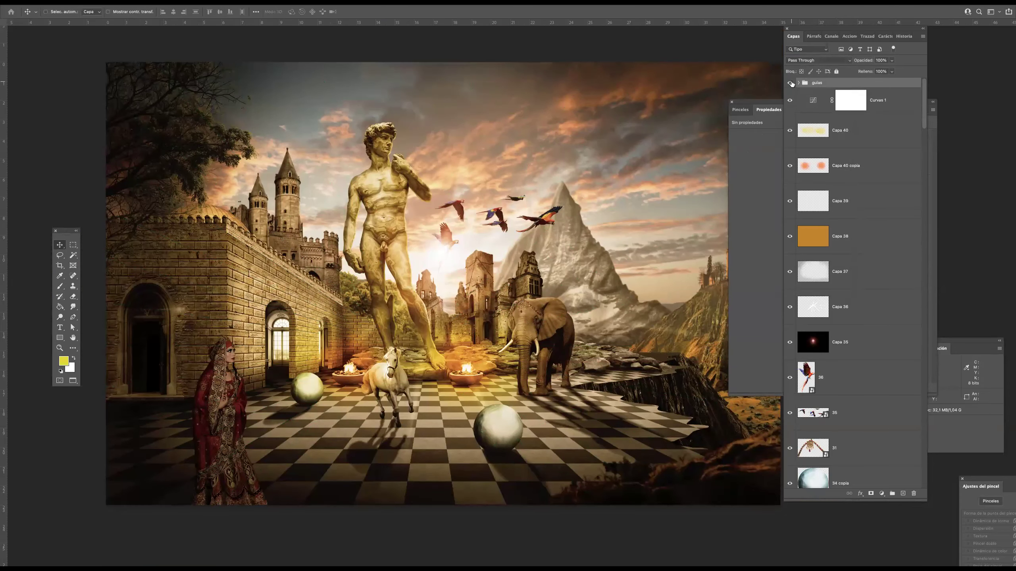
click(790, 84)
click(790, 84)
key(Tab)
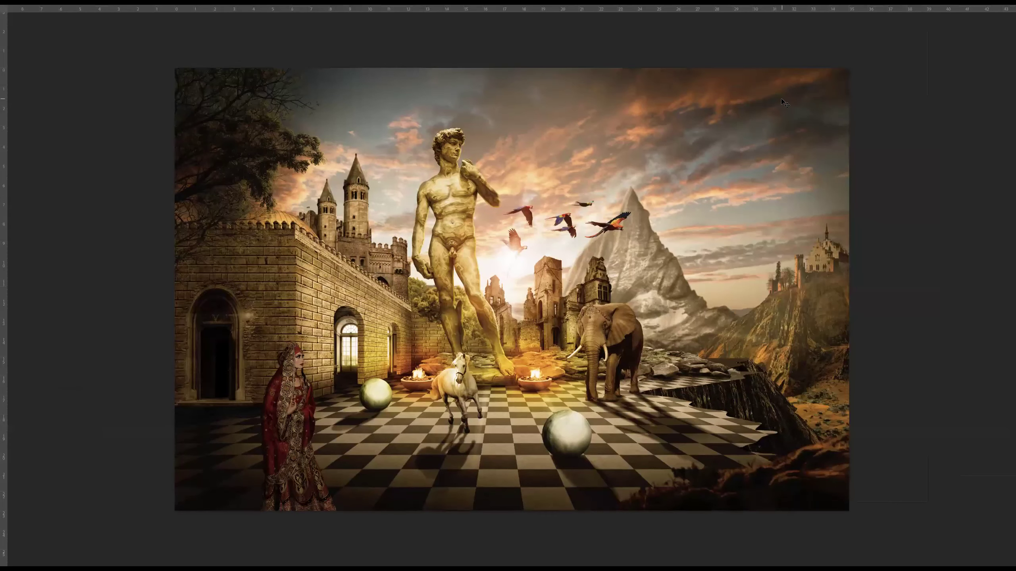
key(ctrl+0)
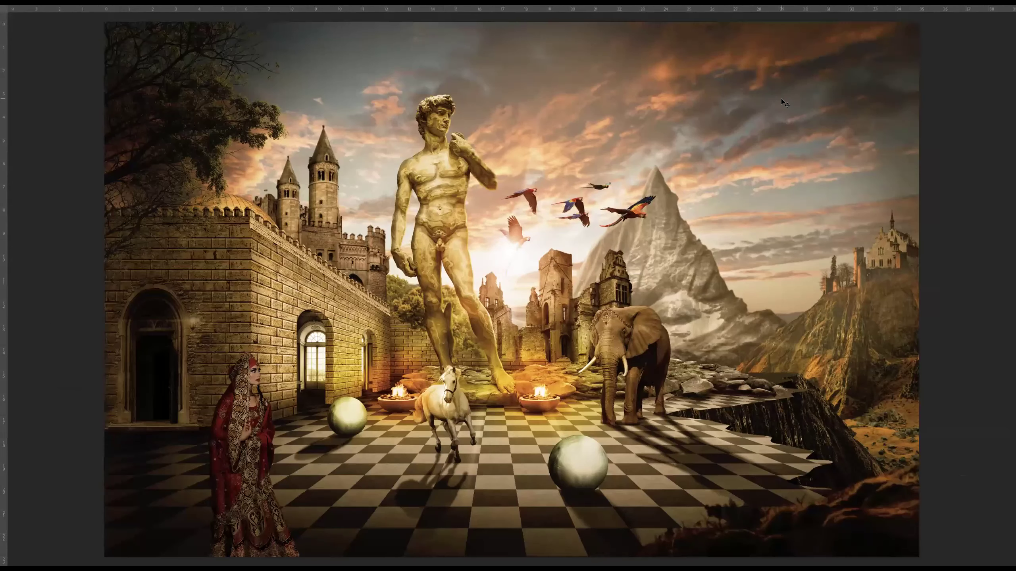